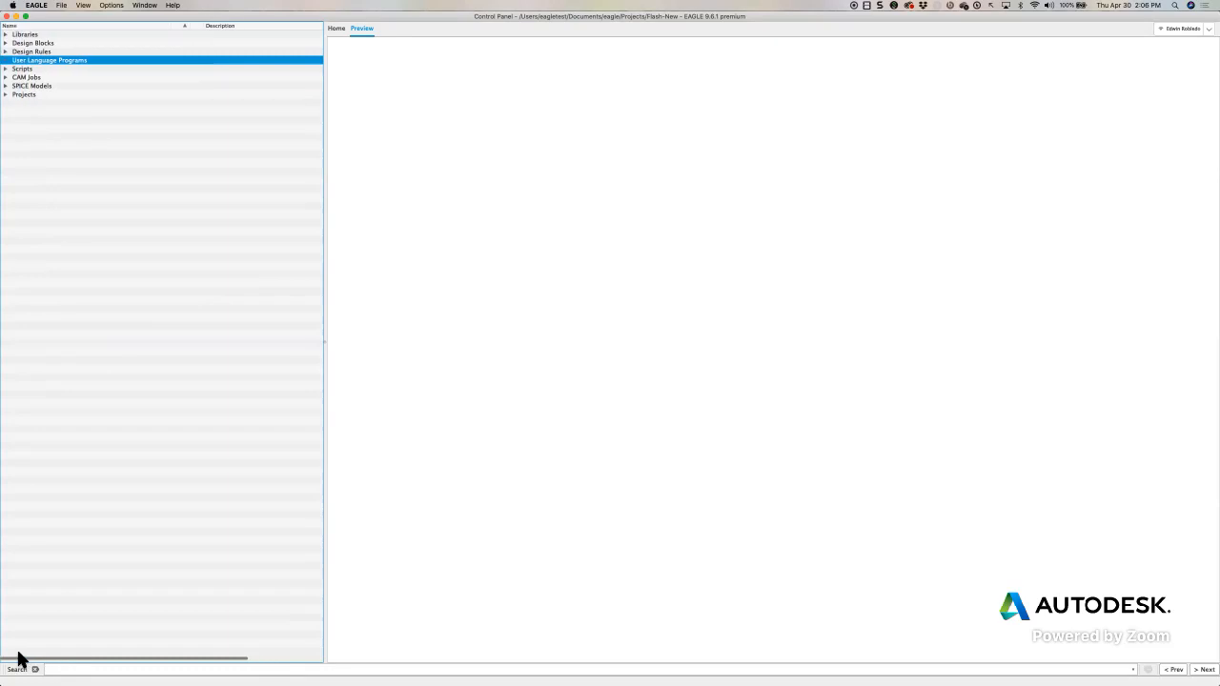
Step: Preview EAGLEComFinal.brd in the PieEnclosure folder of the WebinarApril28 project and bring up its board layout
left_click(335, 29)
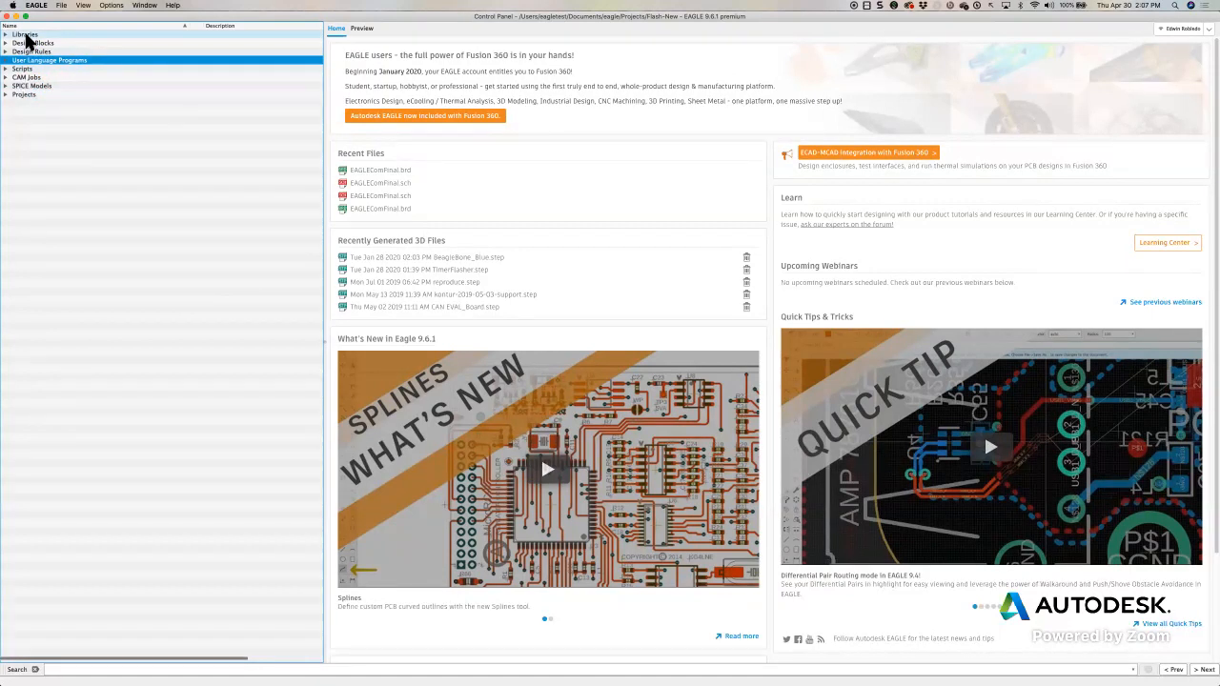
left_click(7, 96)
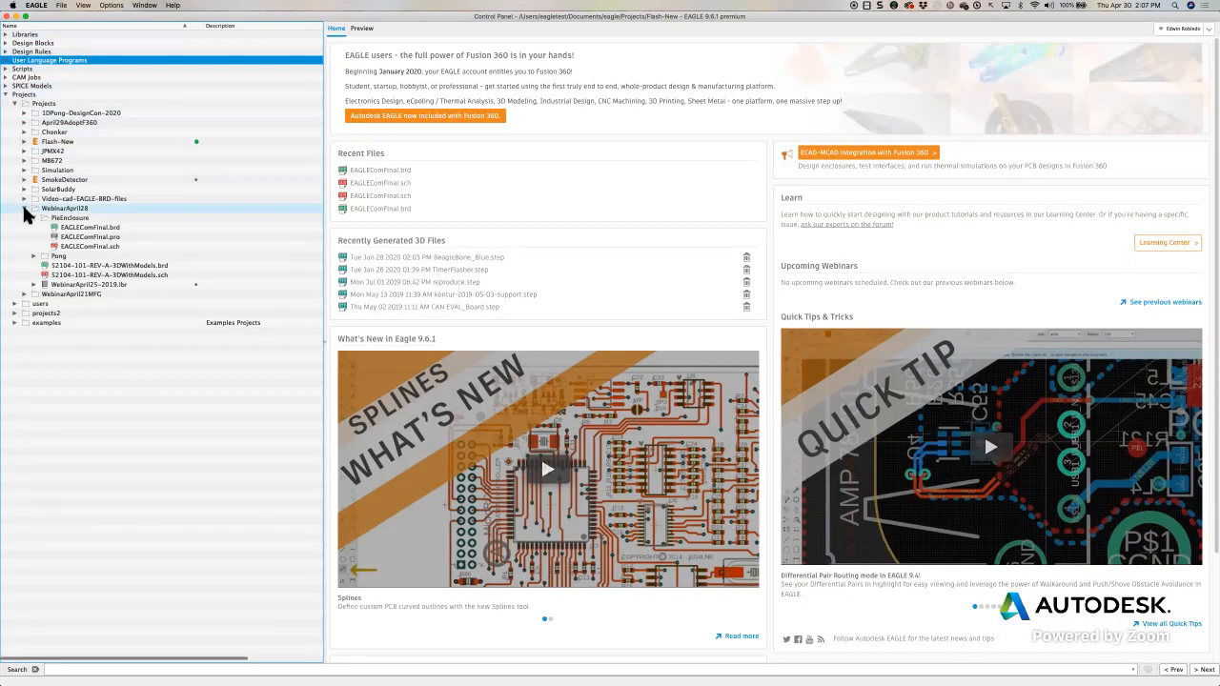
left_click(88, 228)
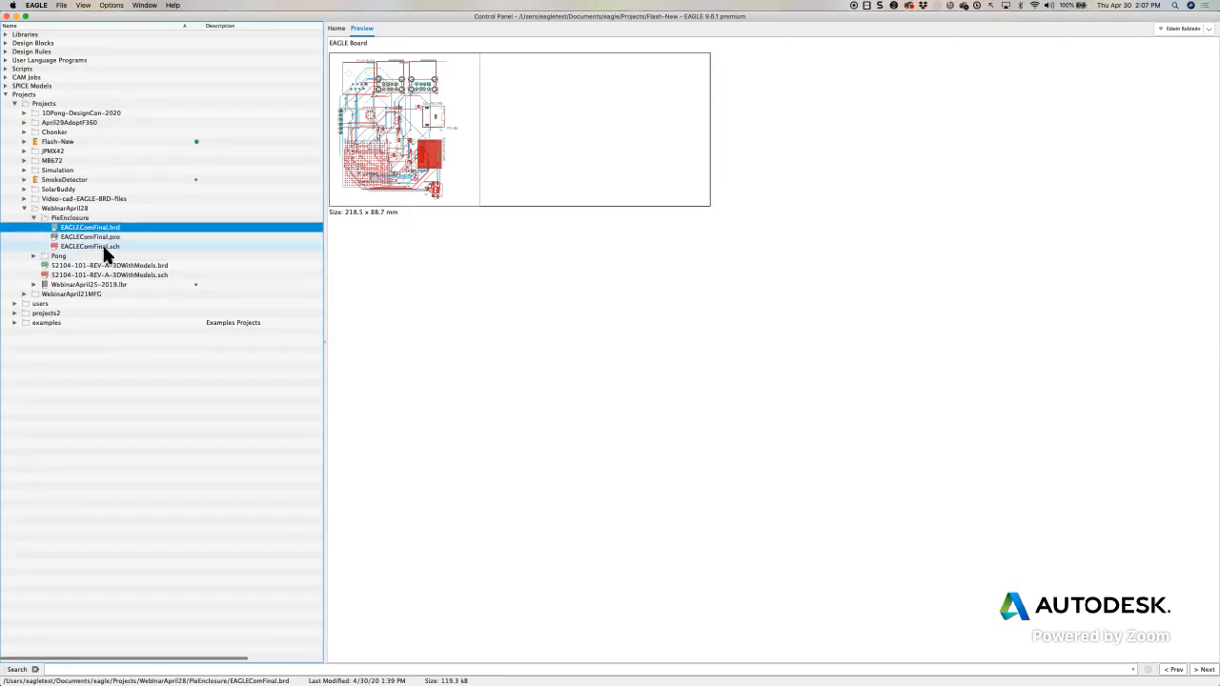
left_click(145, 6)
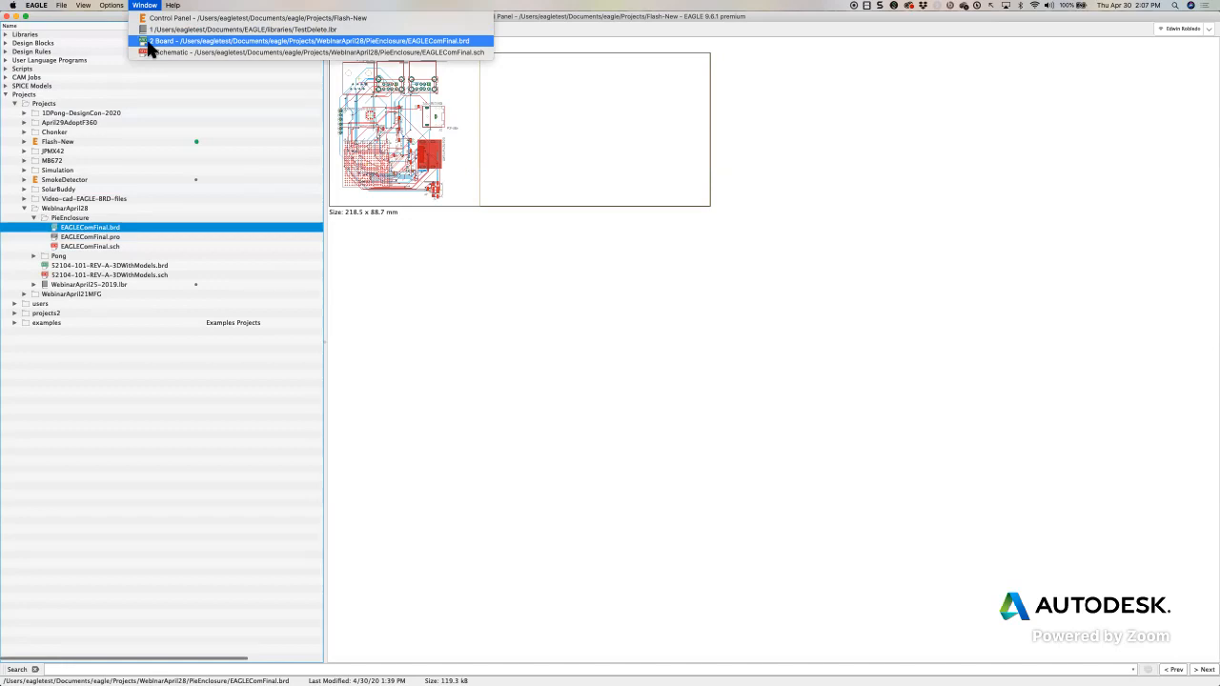
left_click(149, 42)
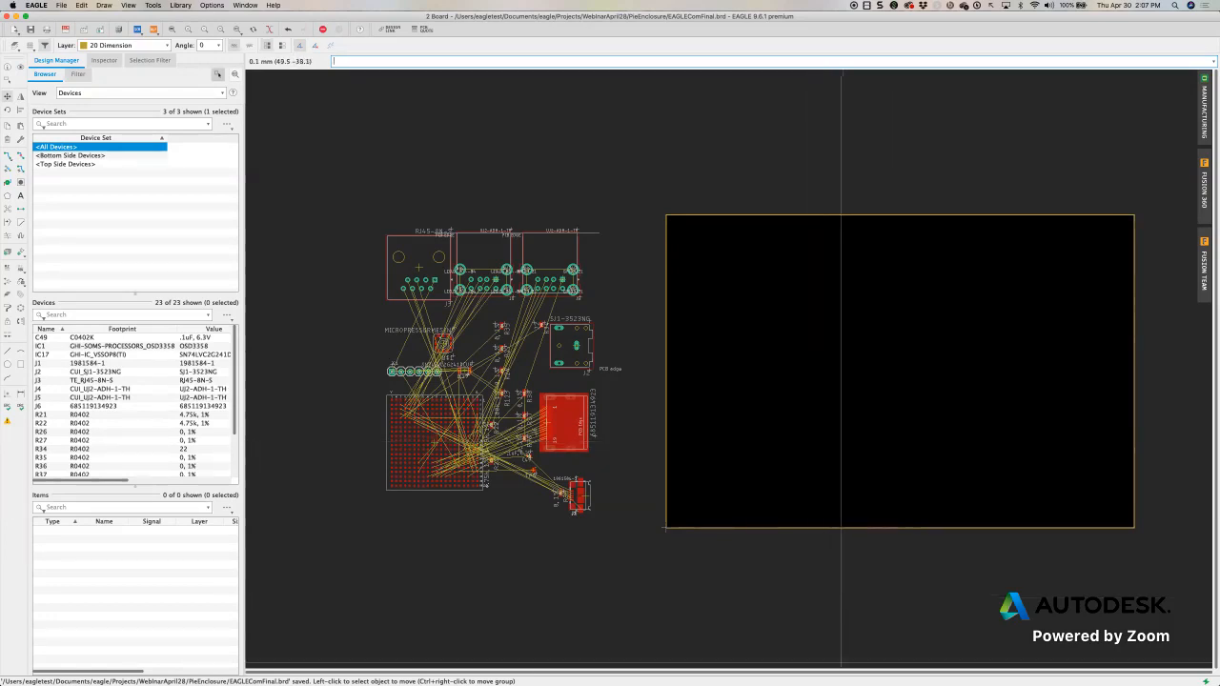
Step: Switch to Fusion 360, maximize the window with the Raspberry-Enclosure model and choose the Design workspace
mouse_move(810, 675)
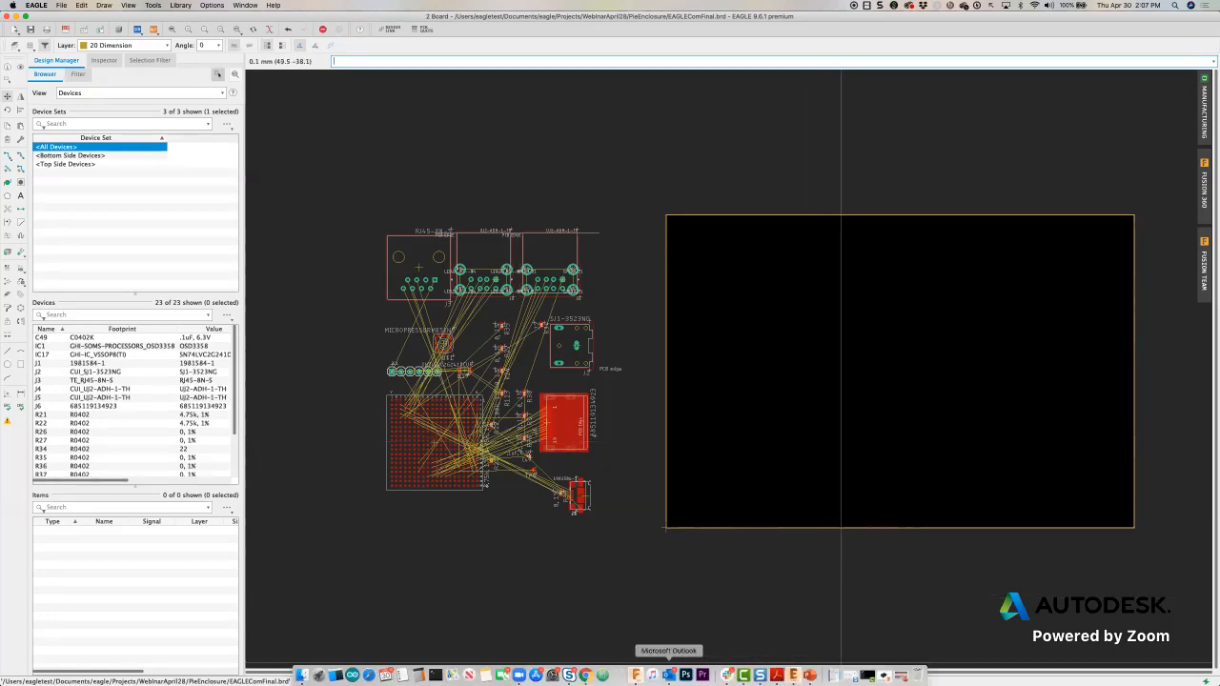
left_click(636, 675)
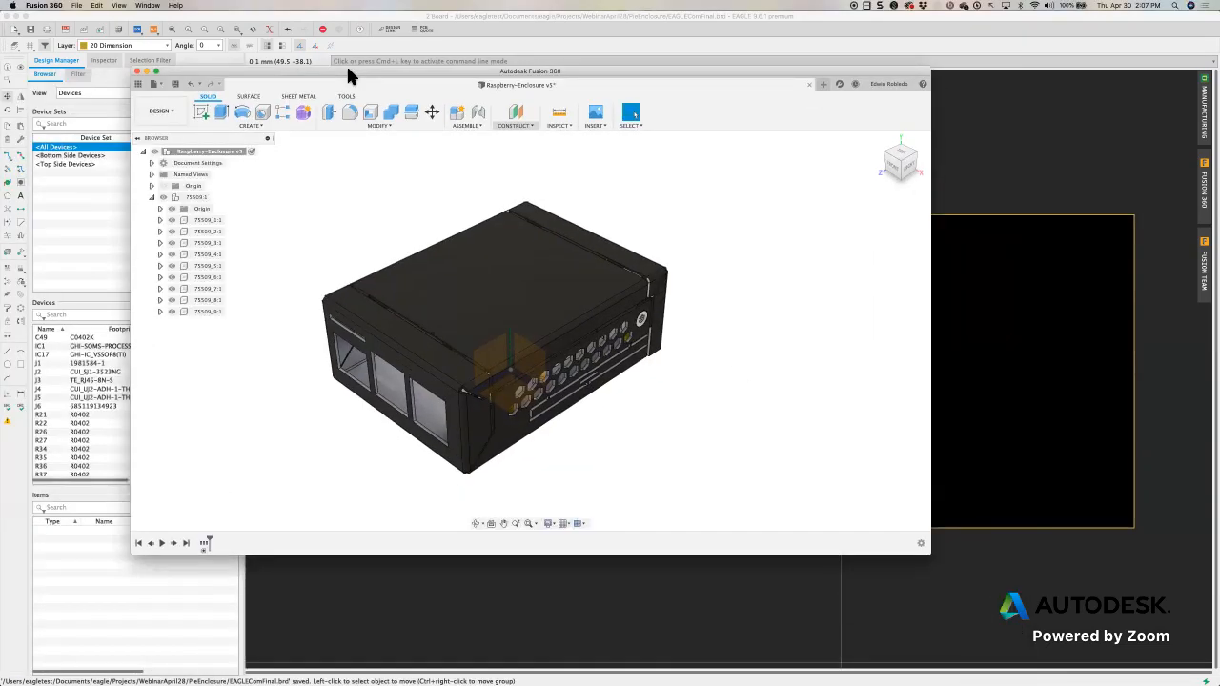
double_click(348, 70)
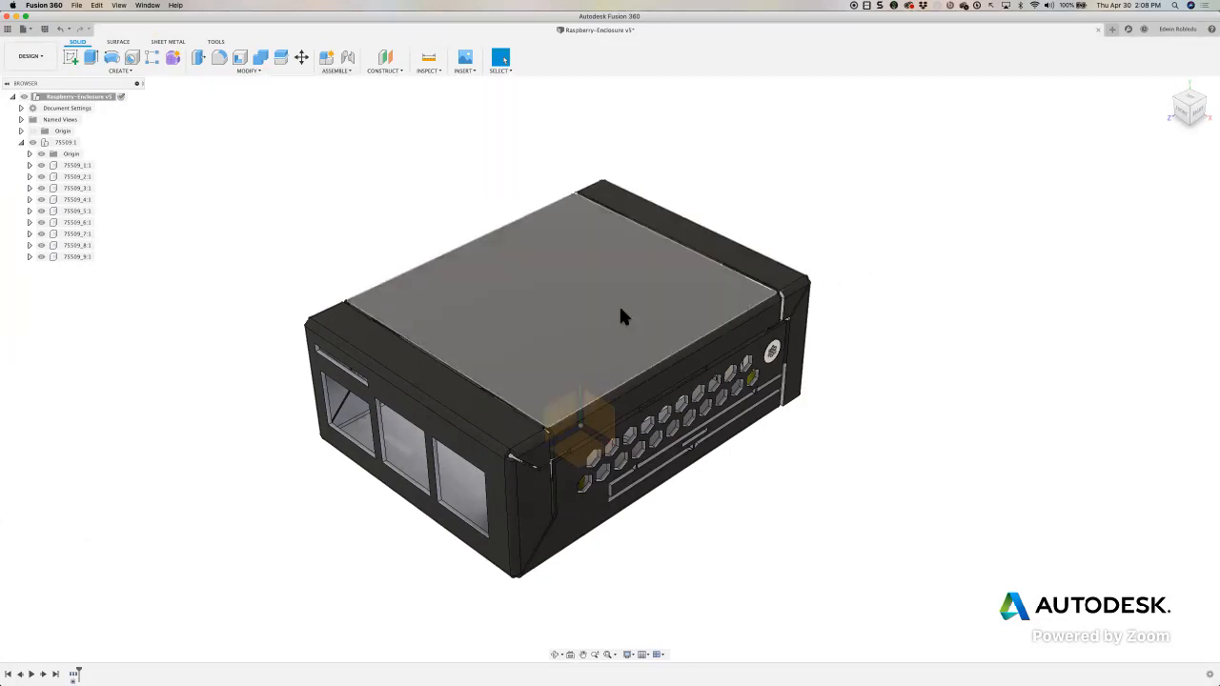
left_click(28, 61)
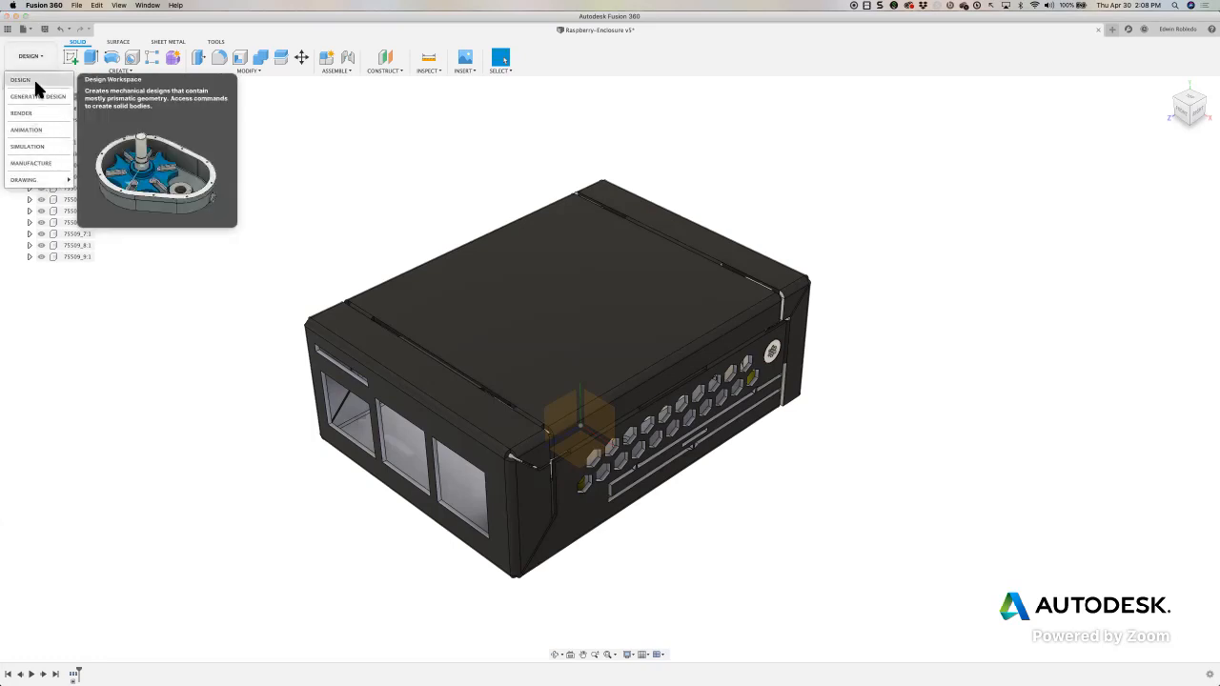
left_click(34, 84)
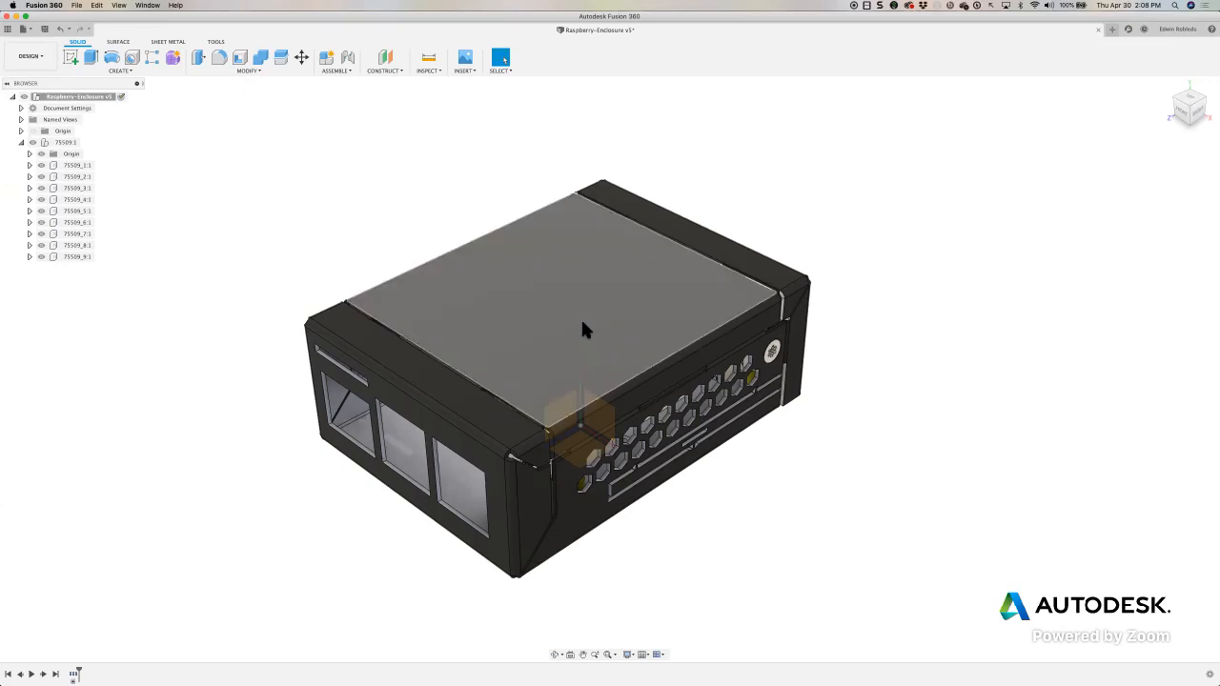
Step: Hide the enclosure's top cover (75509_6:1) and the vented end cover (75509_7:1) to expose the interior
middle_click_drag(584, 329, 562, 310, "shift")
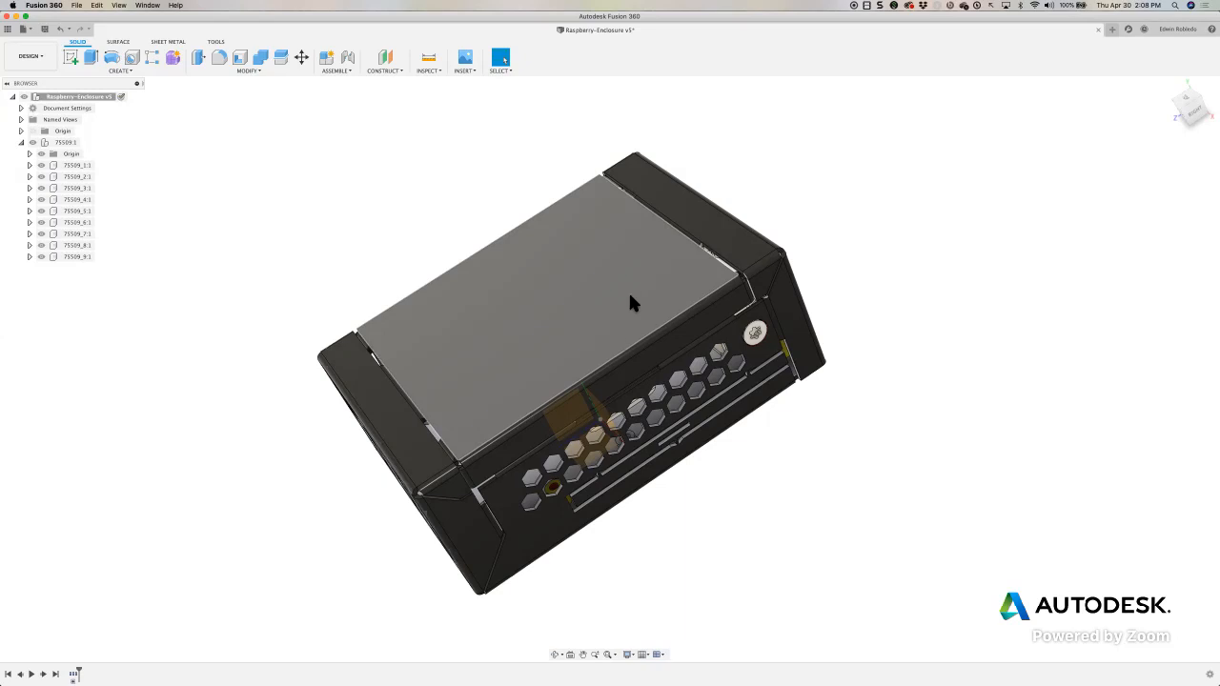
middle_click_drag(628, 299, 593, 297, "shift")
scroll(642, 327, "up", 3)
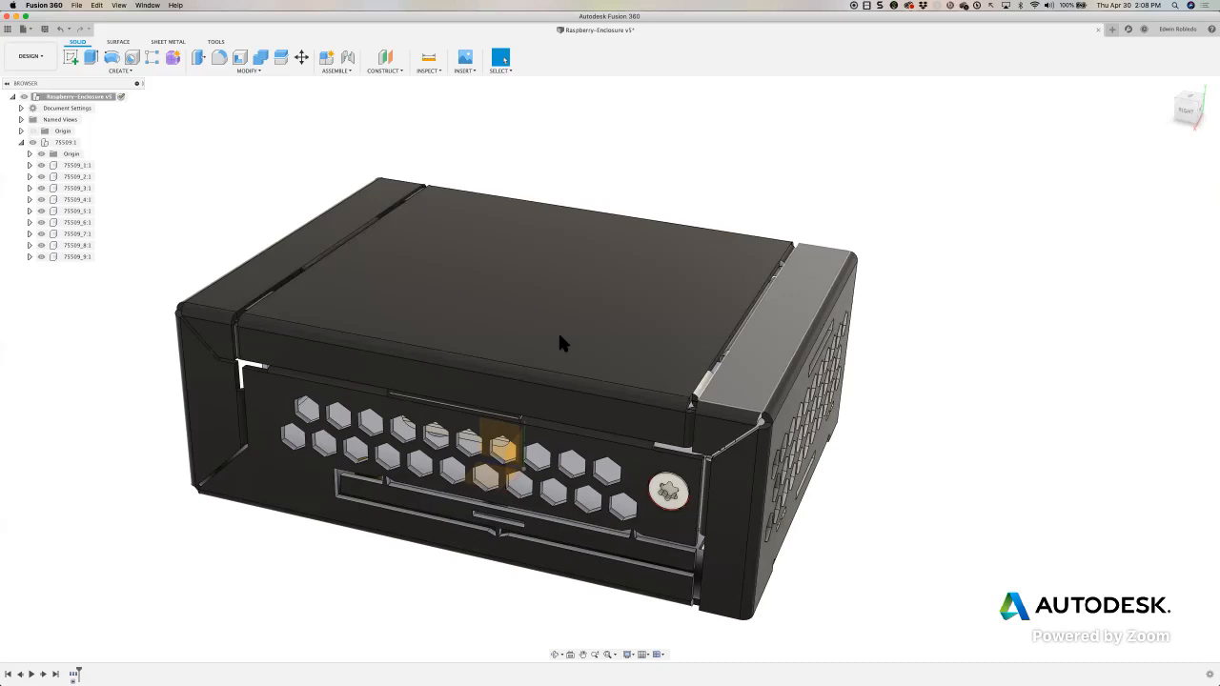
left_click(476, 286)
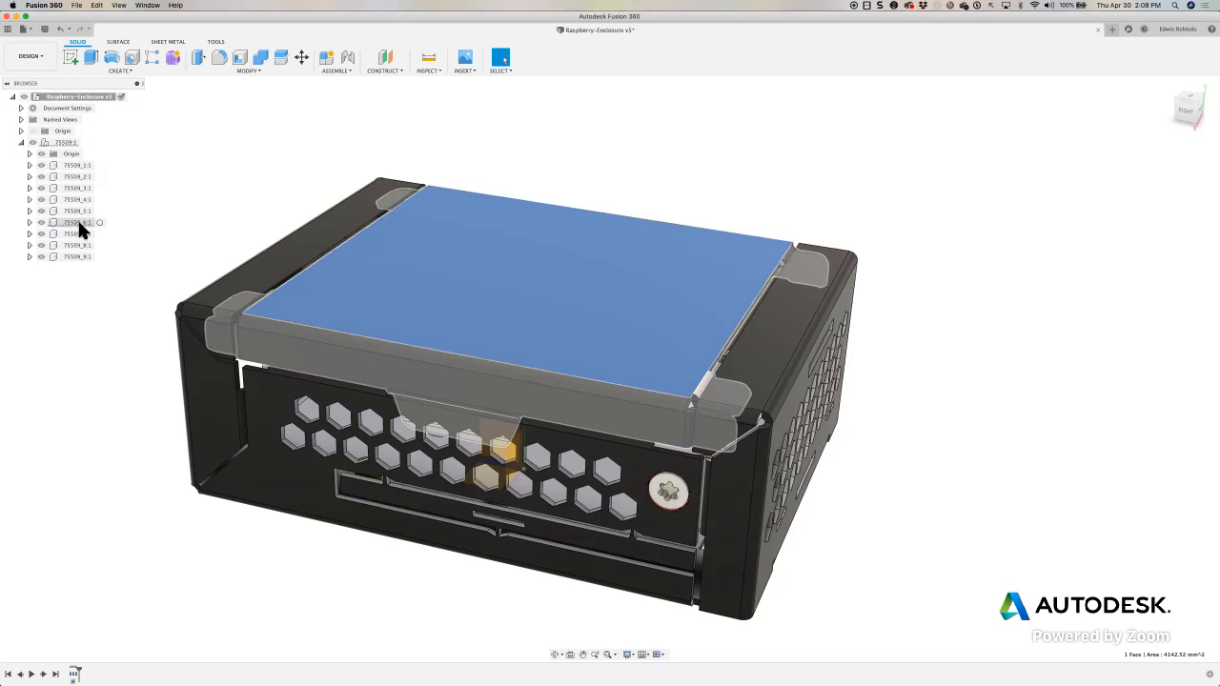
left_click(40, 222)
left_click(41, 222)
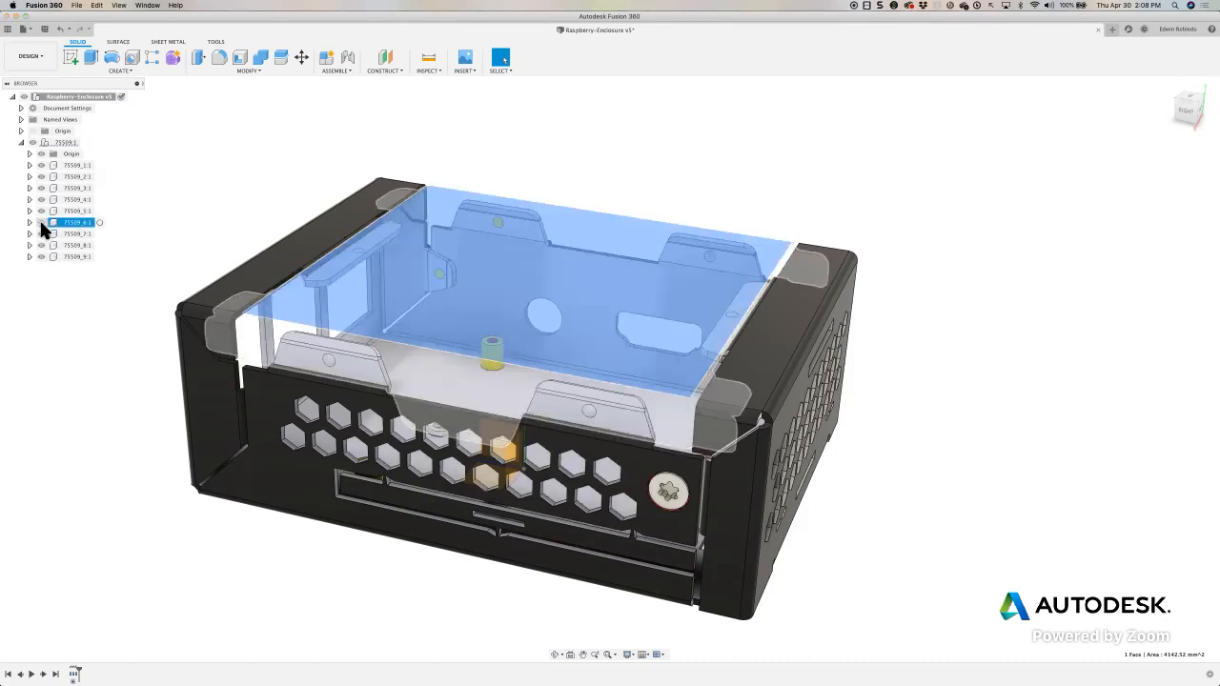
left_click(786, 345)
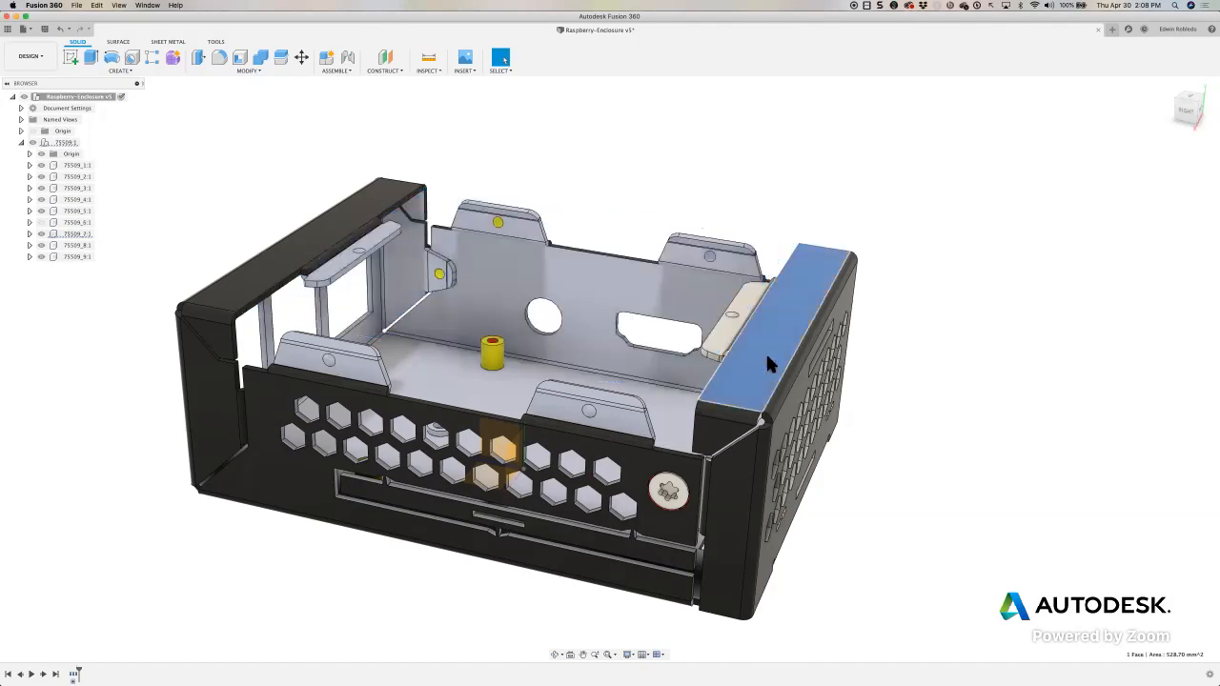
left_click(41, 233)
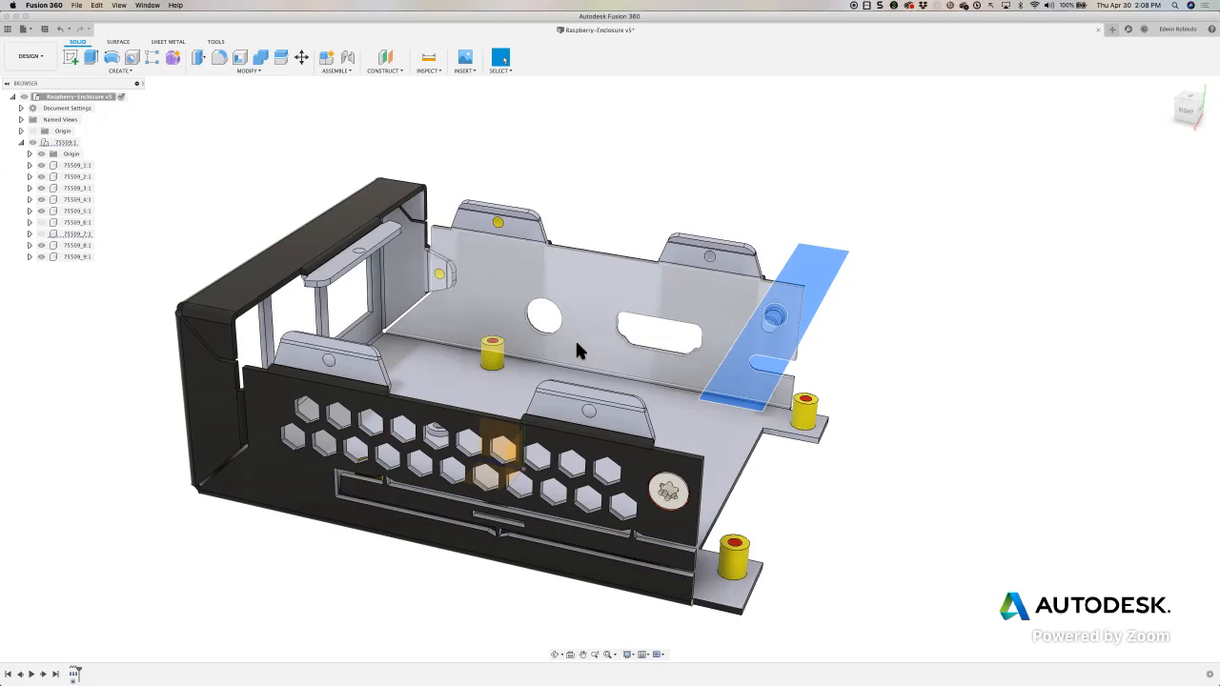
Step: Clear the face selection and examine the enclosure's interior, including the connector cutouts, side openings and yellow mounting standoffs
middle_click_drag(636, 362, 54, 470, "shift")
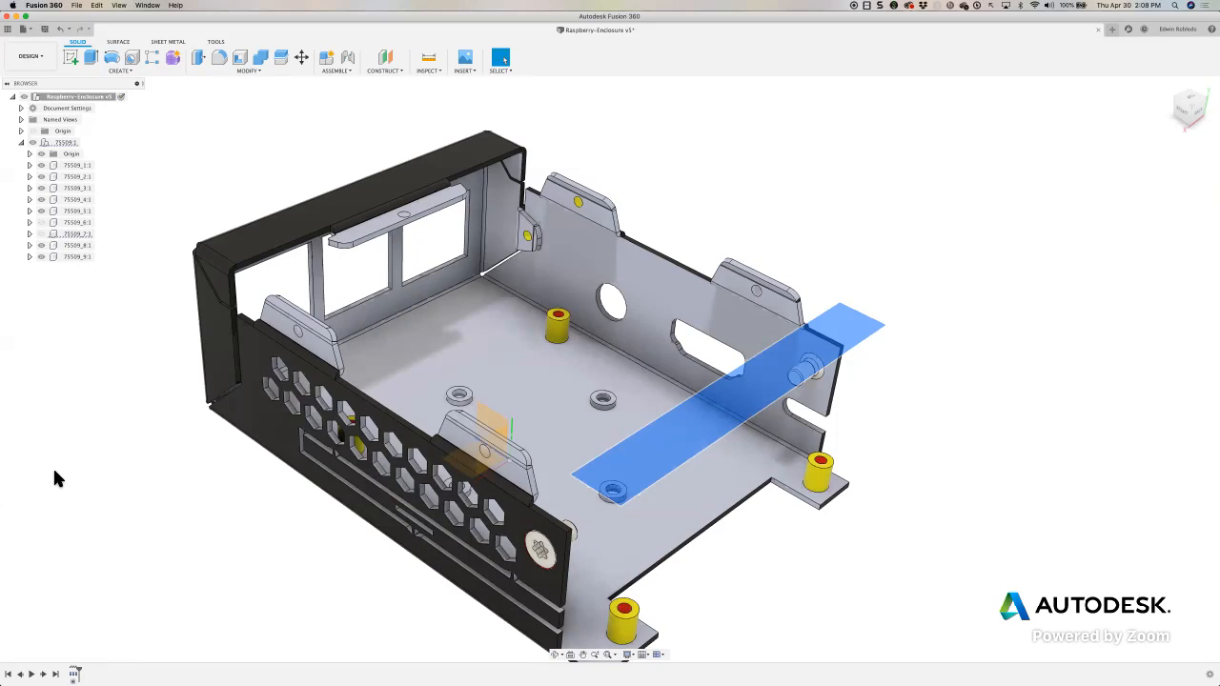
key("super+Tab")
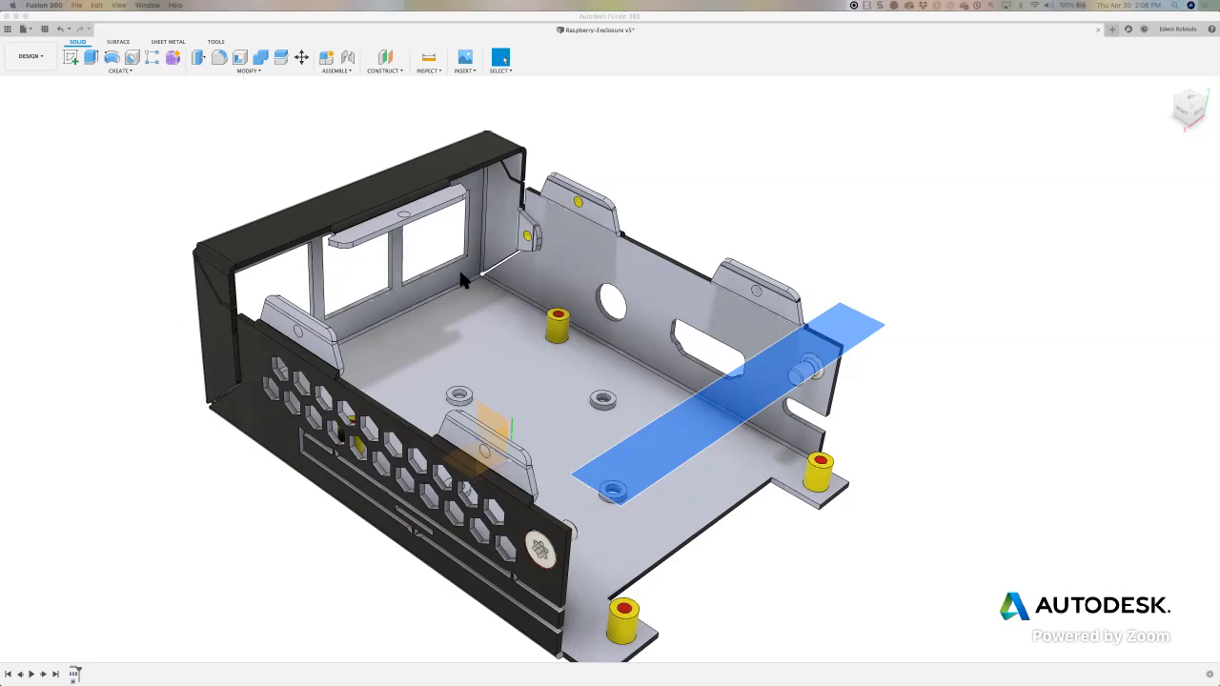
scroll(453, 290, "up", 3)
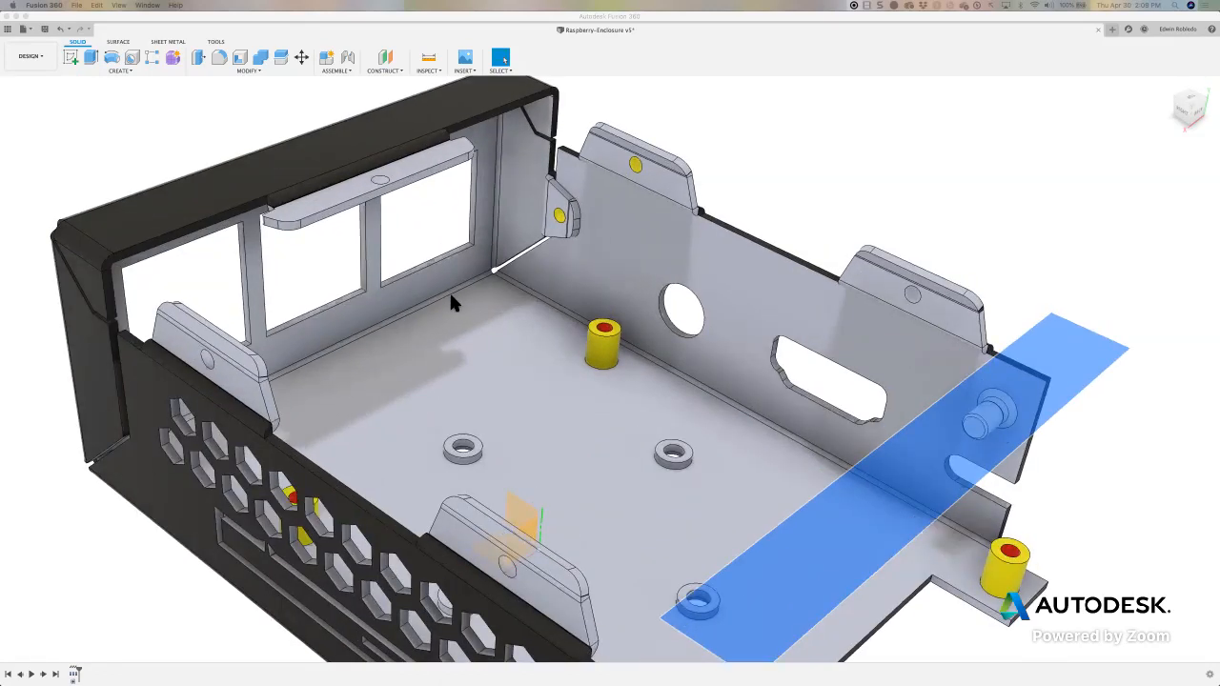
middle_click_drag(454, 293, 455, 292, "shift")
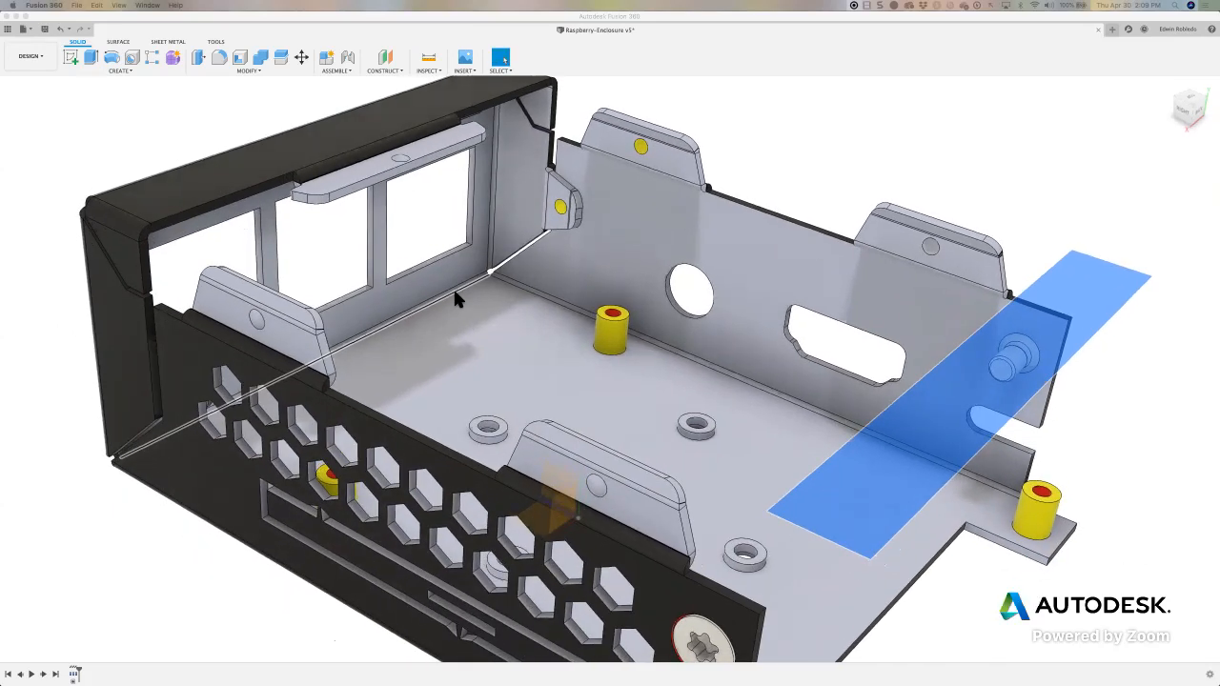
left_click(758, 178)
middle_click_drag(670, 316, 539, 404, "shift")
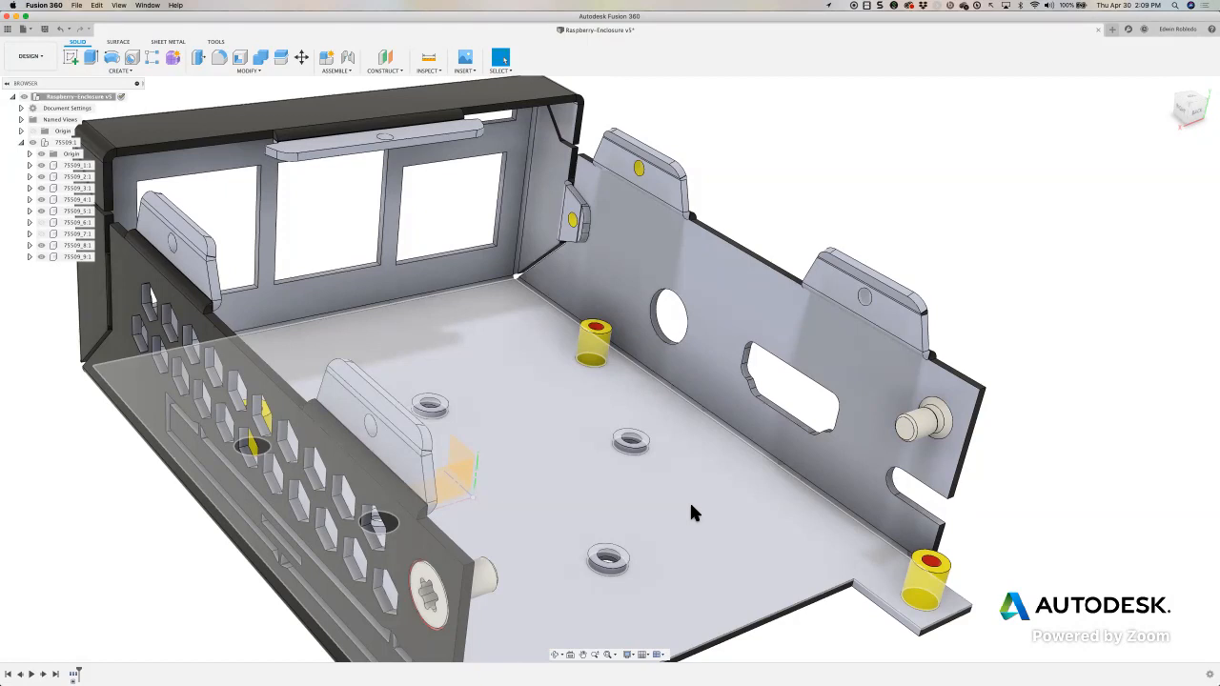
scroll(691, 506, "down", 2)
middle_click_drag(691, 506, 689, 509, "shift")
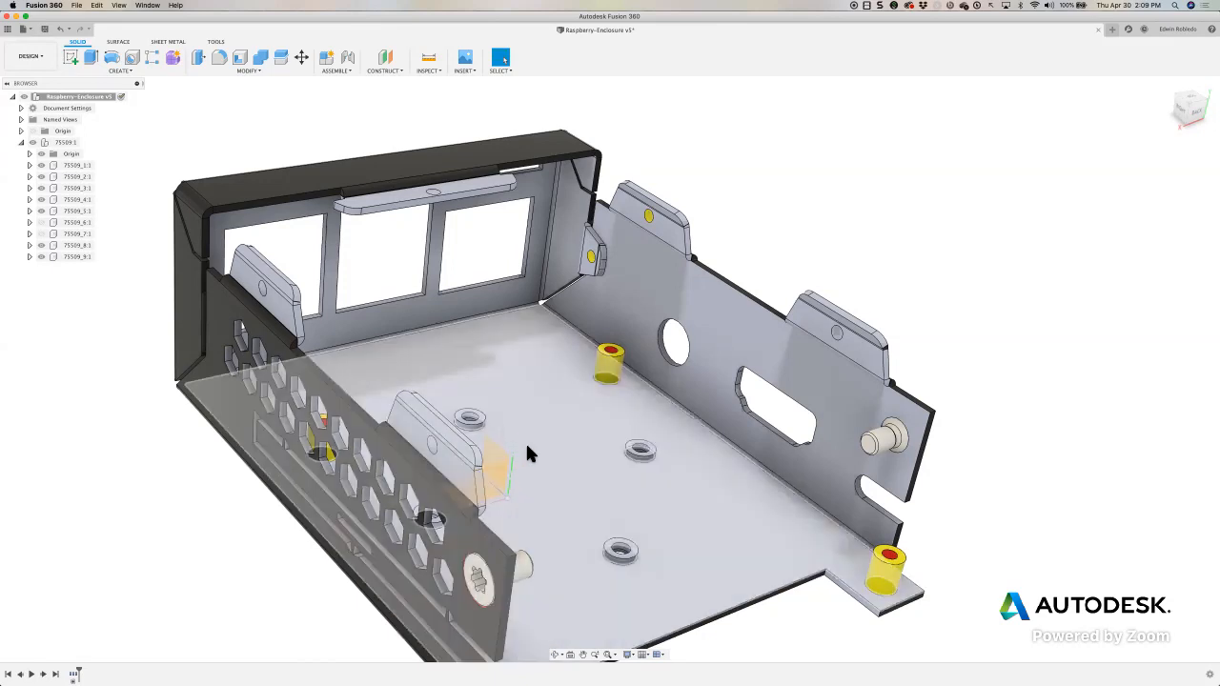
mouse_move(545, 461)
middle_mouse_down("shift")
mouse_move(610, 450)
mouse_move(578, 485)
mouse_move(601, 493)
mouse_move(504, 475)
mouse_move(529, 473)
middle_mouse_up("shift")
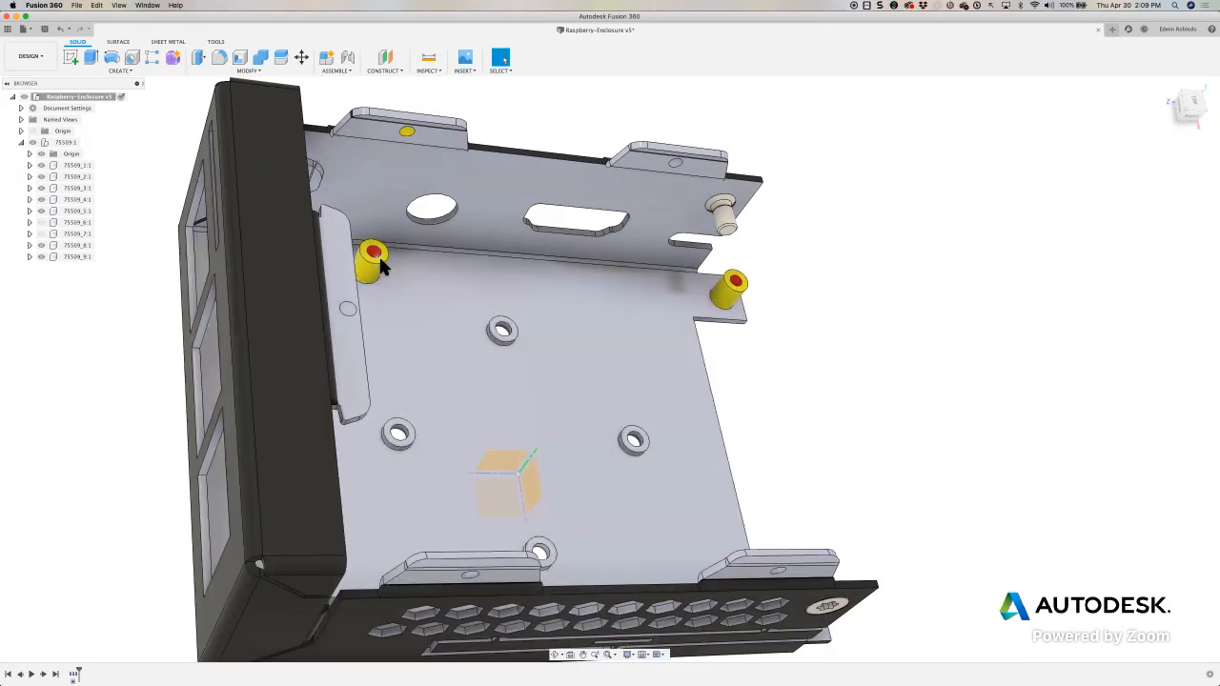
middle_click_drag(595, 344, 465, 286, "shift")
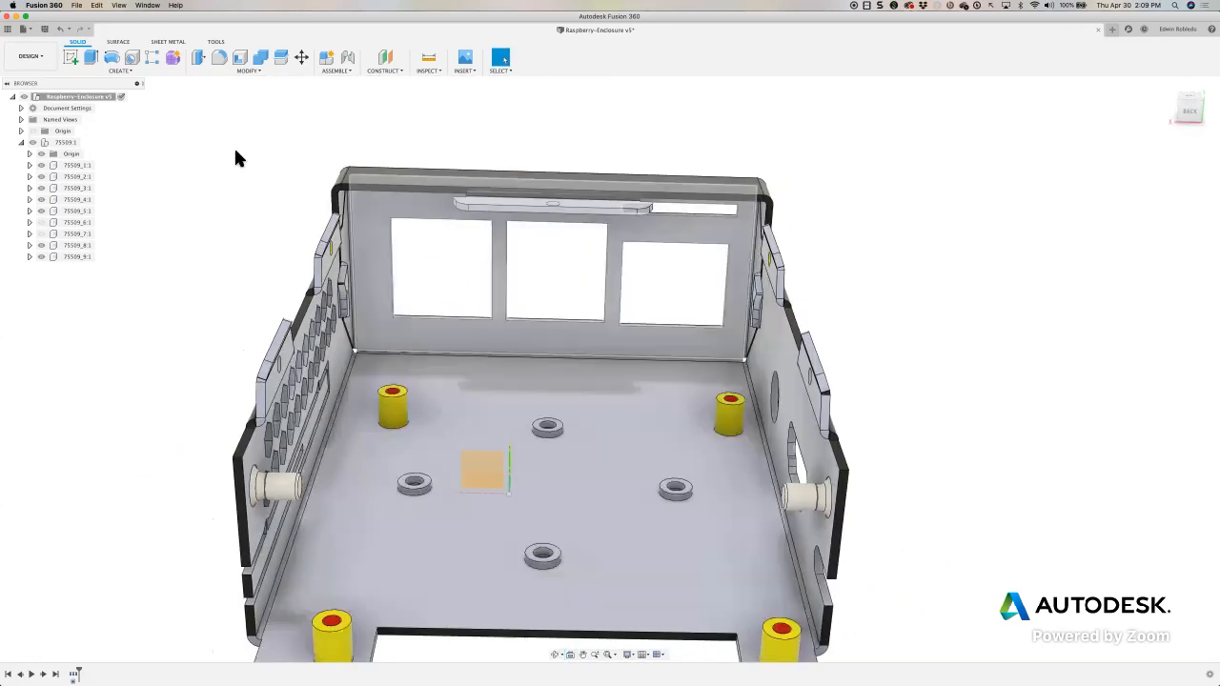
Step: Create a sketch on the top face of a yellow standoff near the wall with the three connector windows
left_click(71, 59)
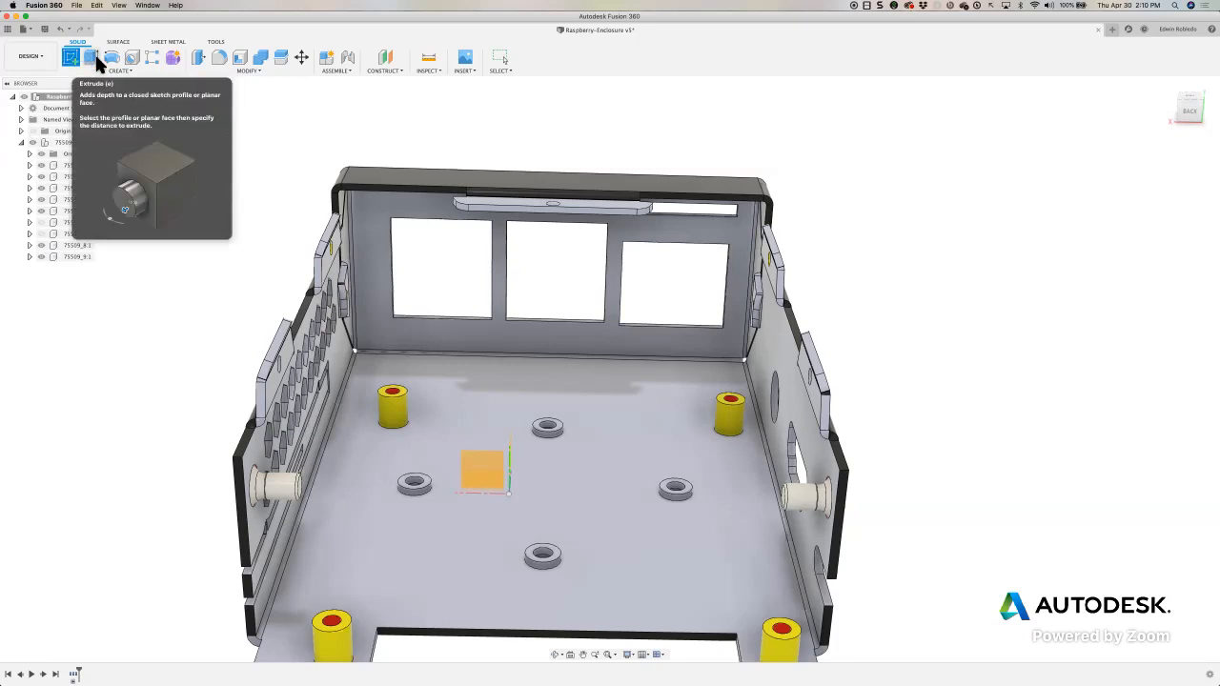
left_click(509, 465)
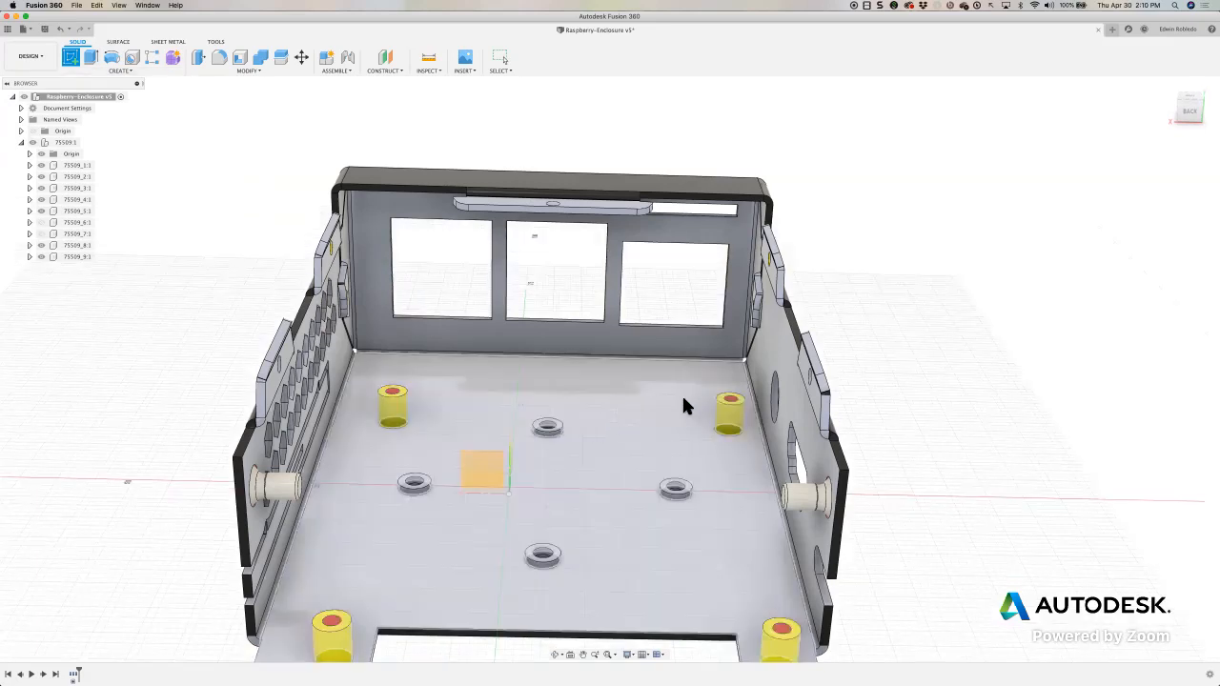
middle_click_drag(687, 408, 691, 415, "shift")
middle_click_drag(699, 359, 706, 367, "shift")
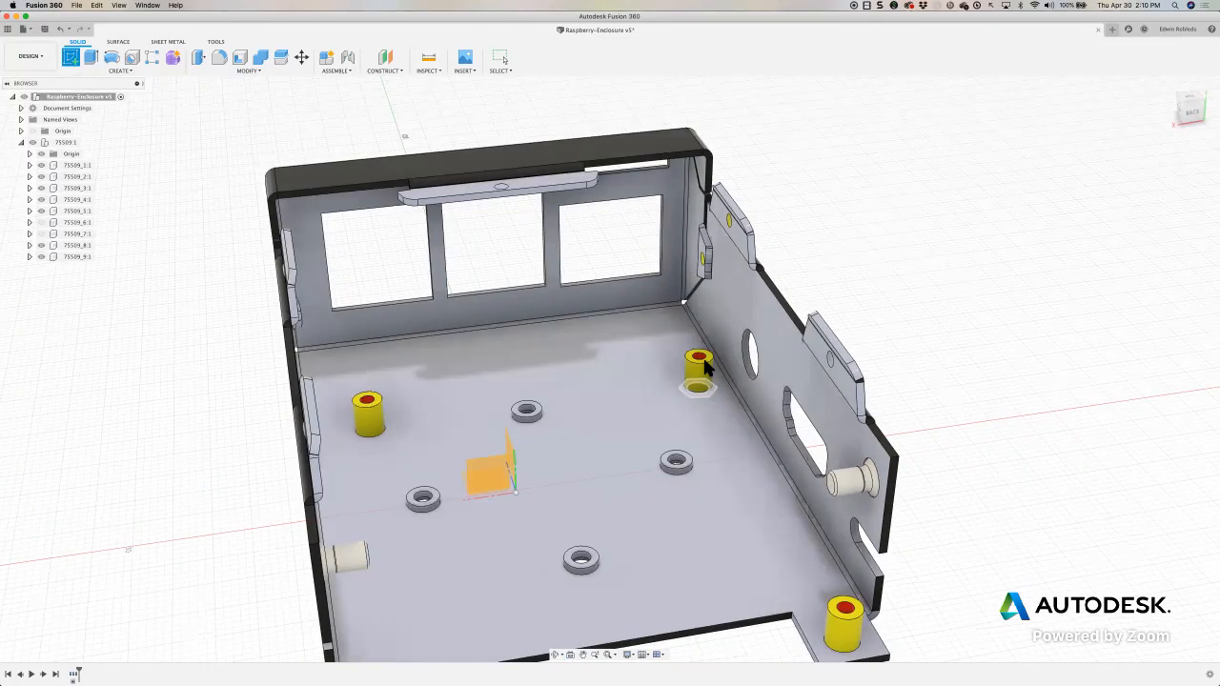
left_click(704, 365)
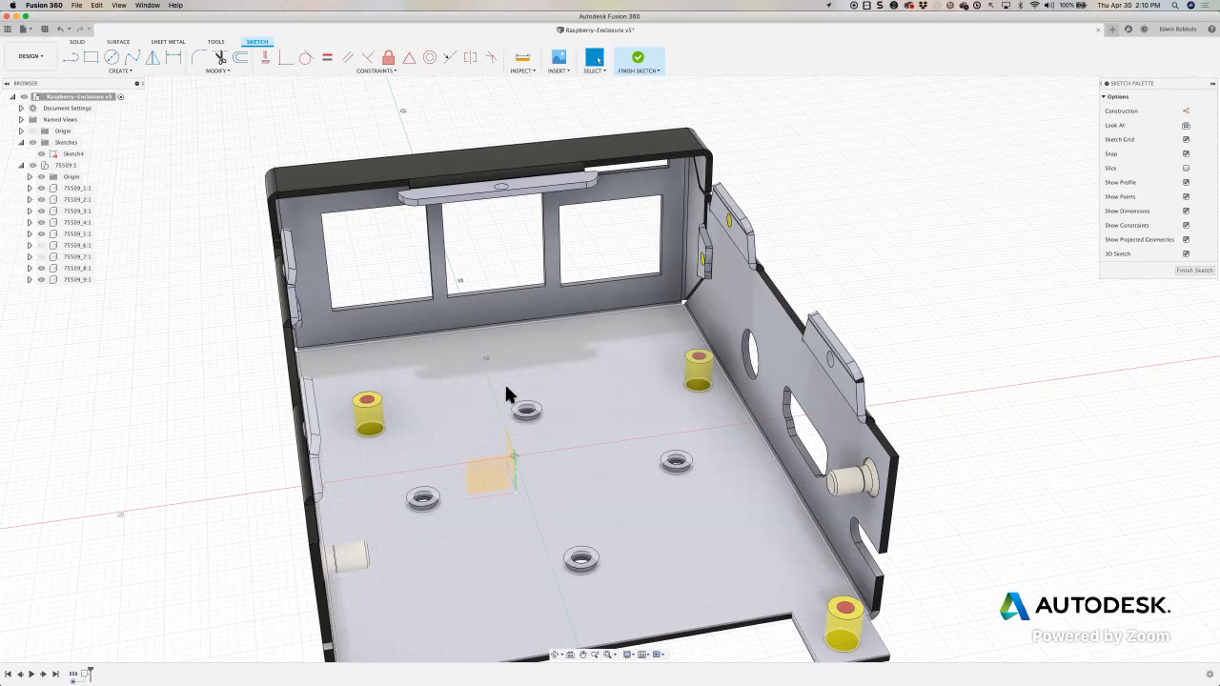
Step: Frame the enclosure floor with all four standoffs in view and place the Sketch Palette beside the model
scroll(505, 393, "up", 2)
scroll(672, 459, "down", 3)
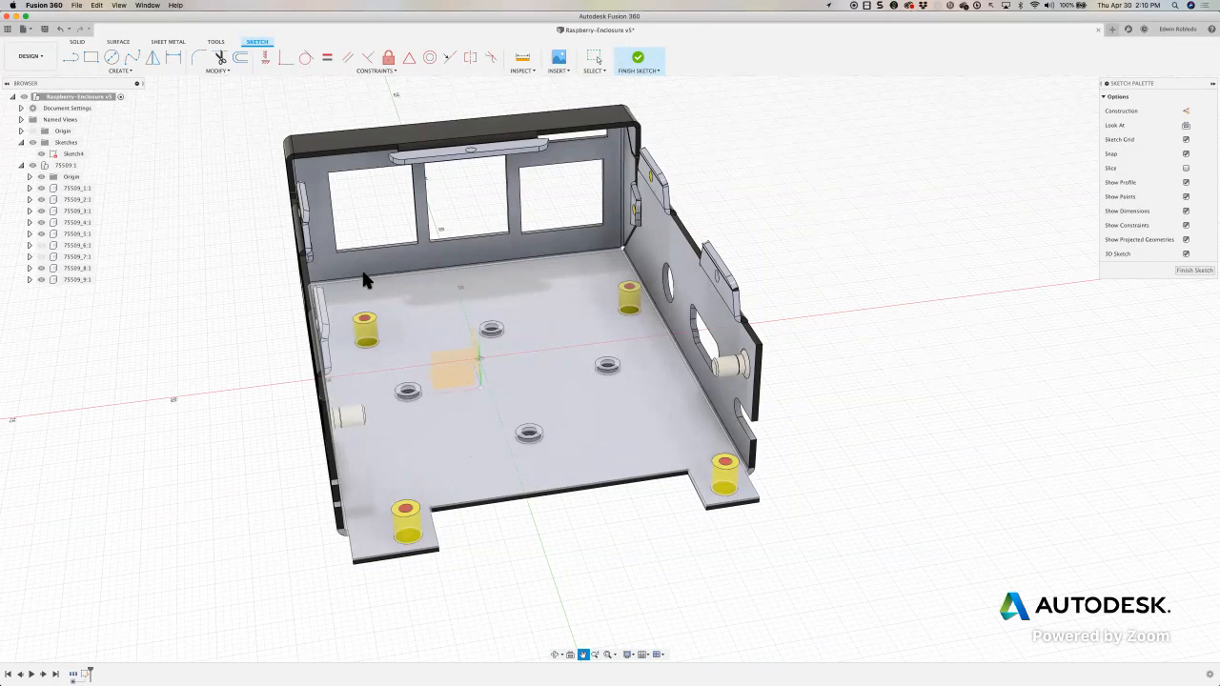
middle_click_drag(340, 346, 350, 361)
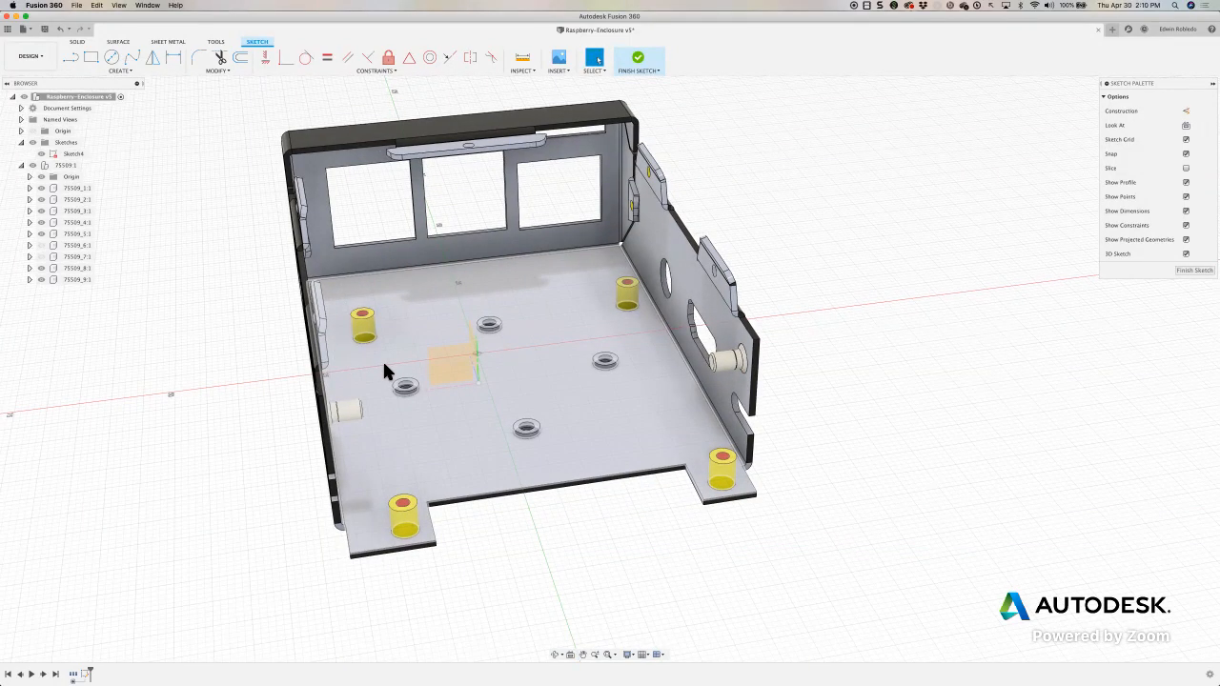
middle_click_drag(382, 358, 385, 370, "shift")
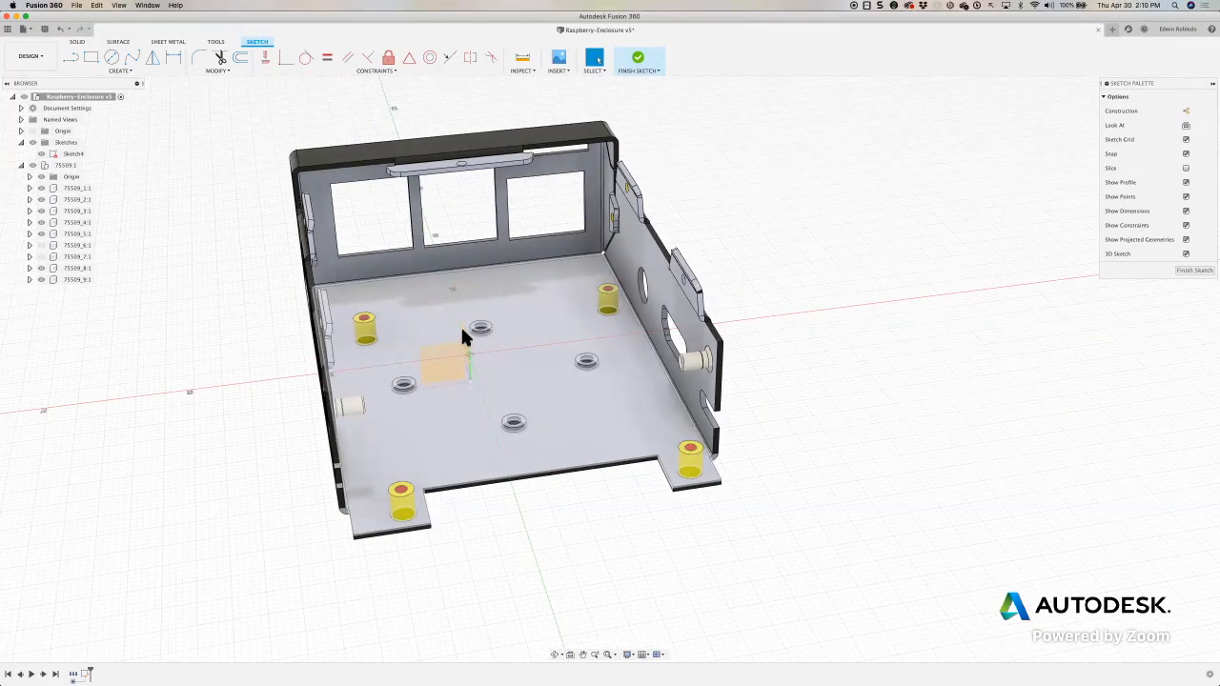
scroll(381, 362, "down", 1)
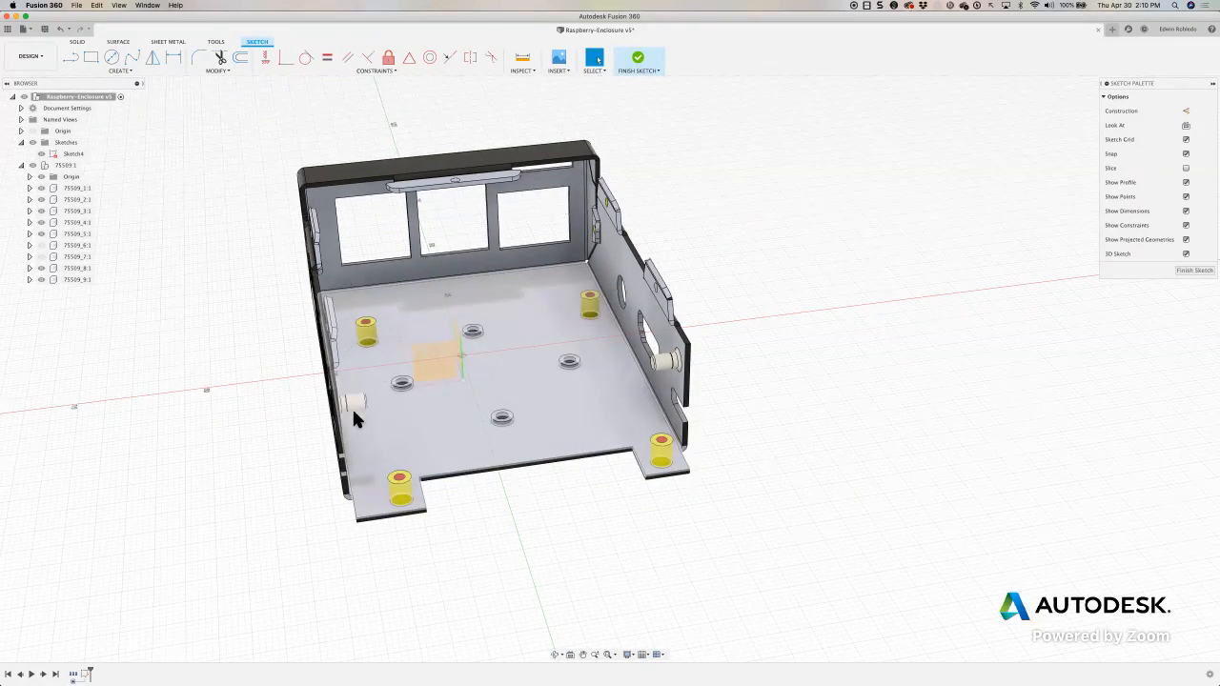
scroll(357, 400, "up", 1)
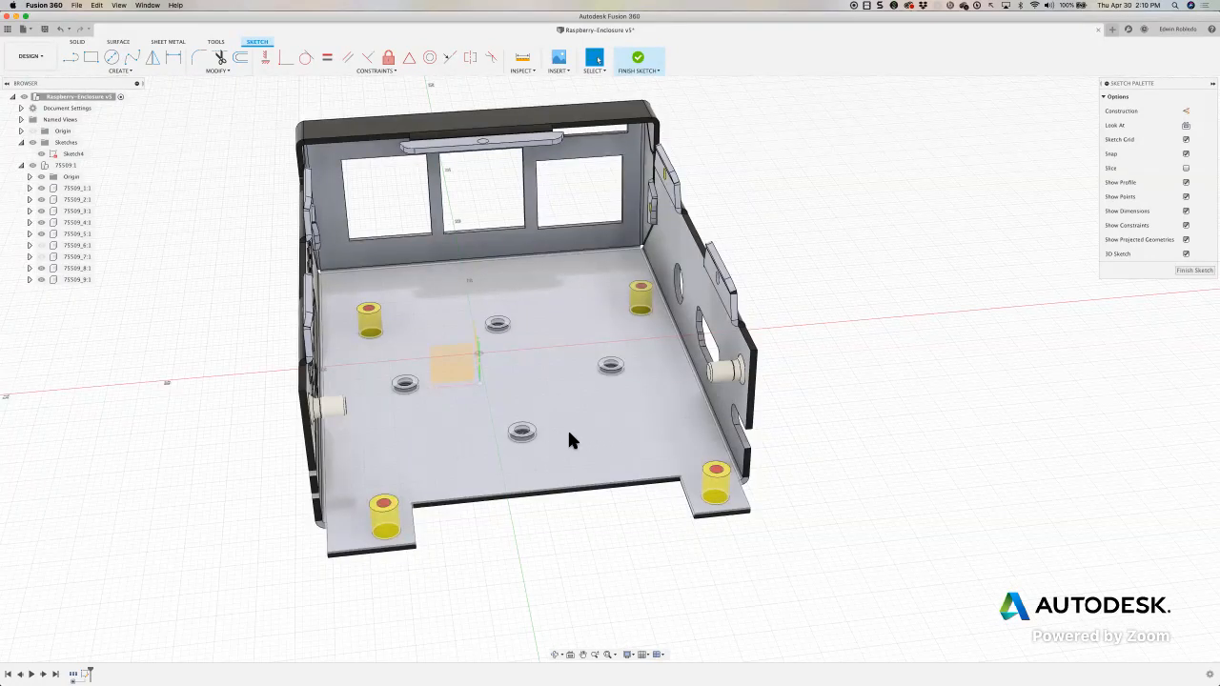
middle_click_drag(585, 451, 712, 407, "shift")
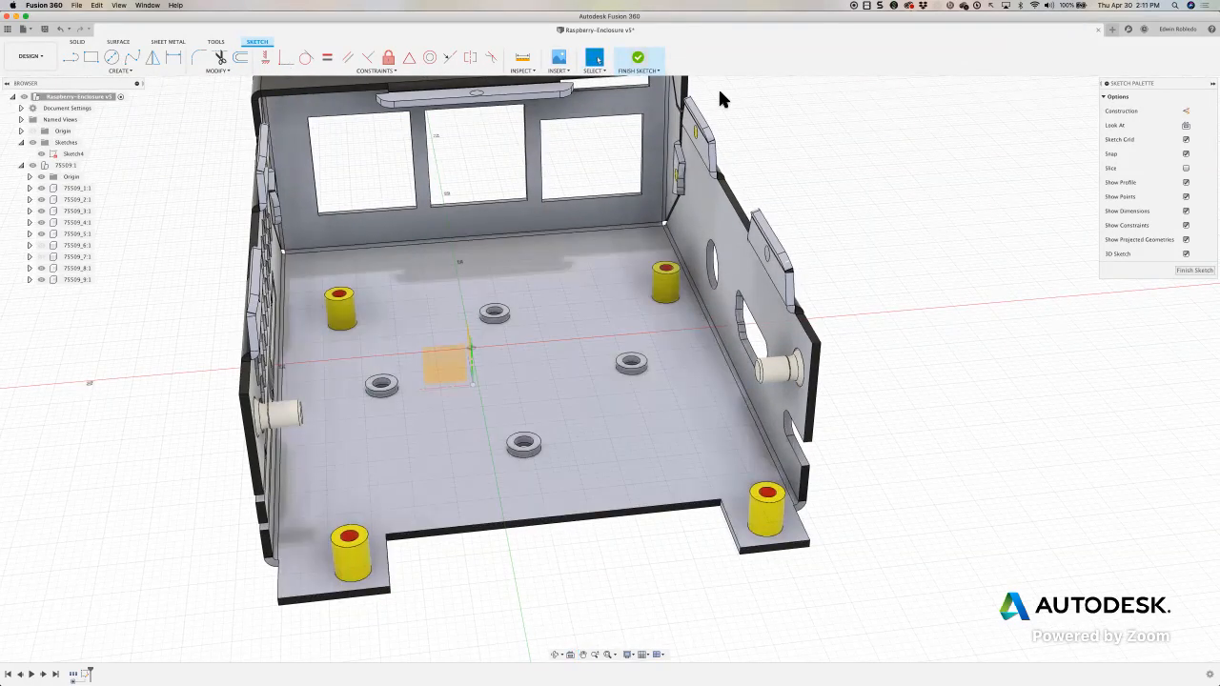
left_click_drag(1158, 81, 874, 89)
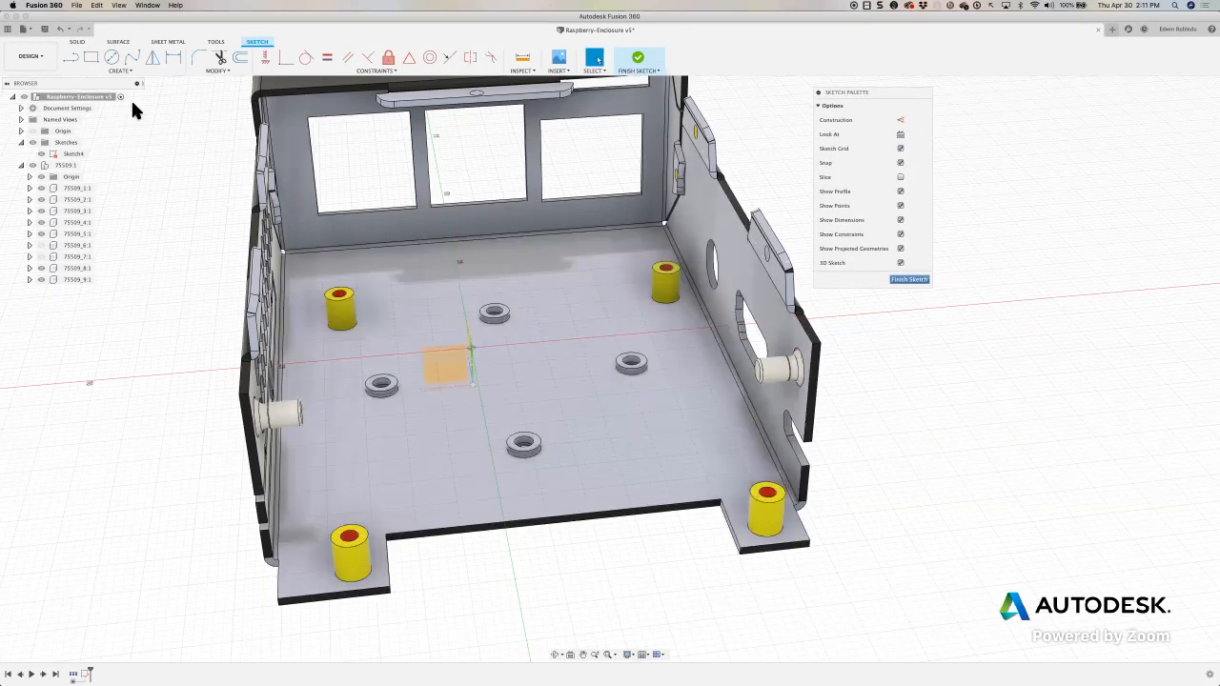
Step: Project the enclosure's floor face, including its outline and circular features, onto the active sketch
left_click(119, 70)
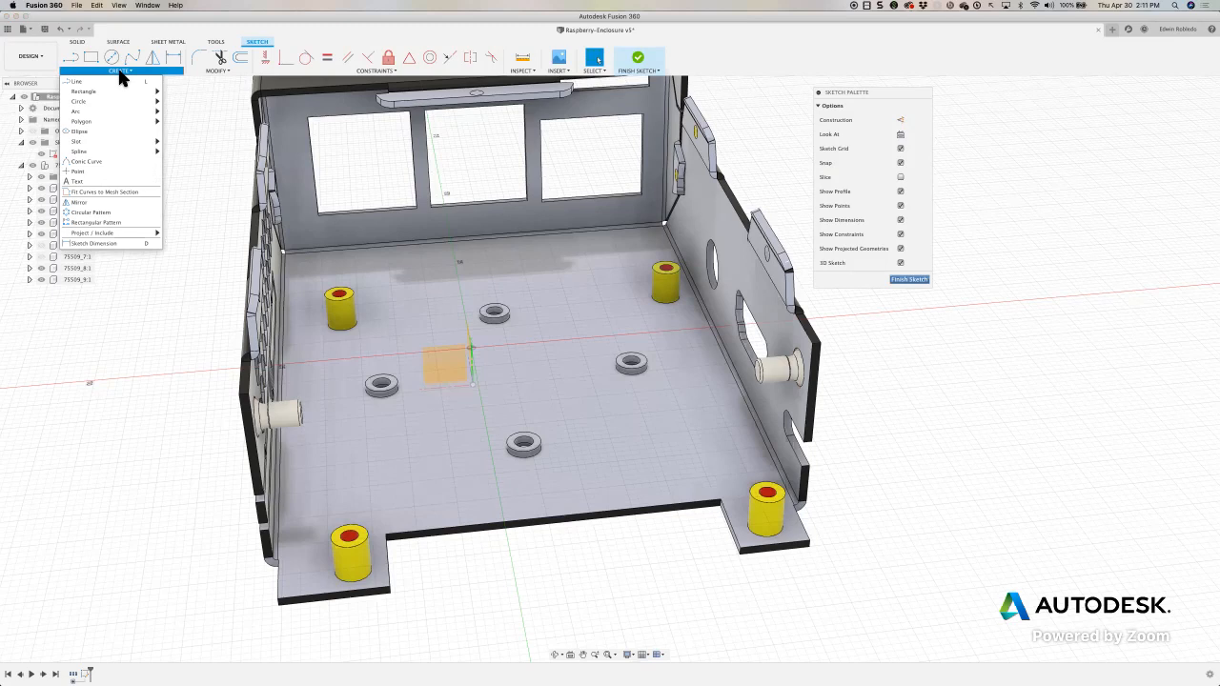
mouse_move(116, 231)
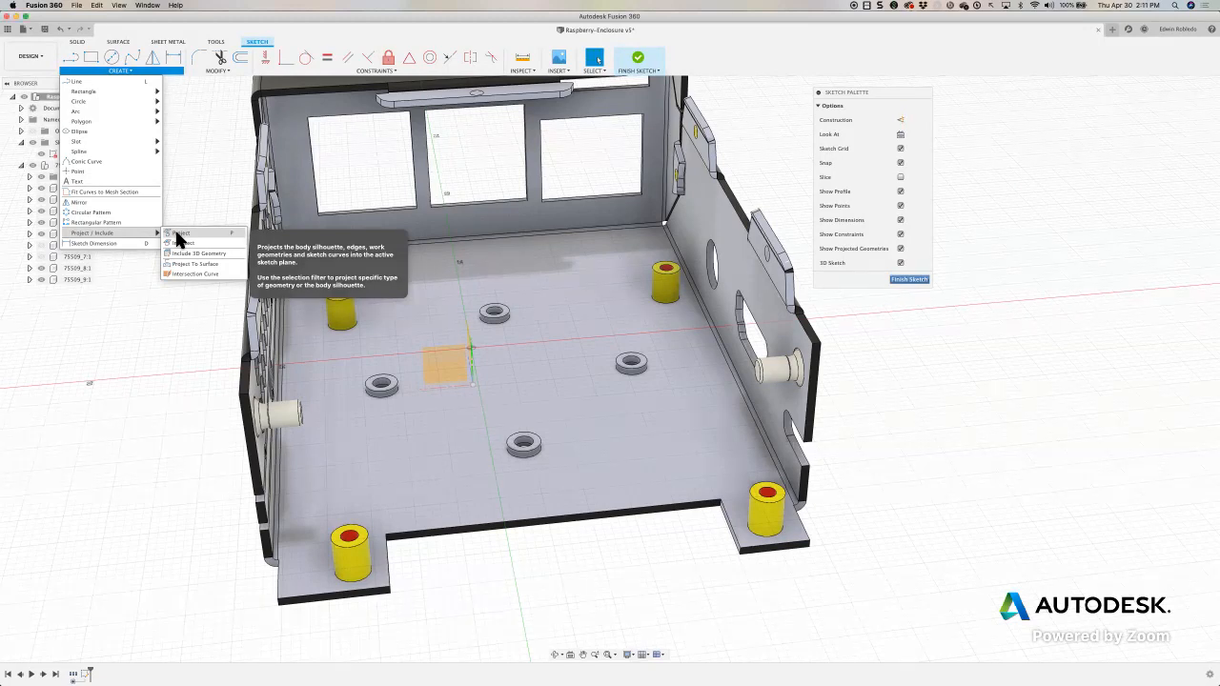
left_click(176, 233)
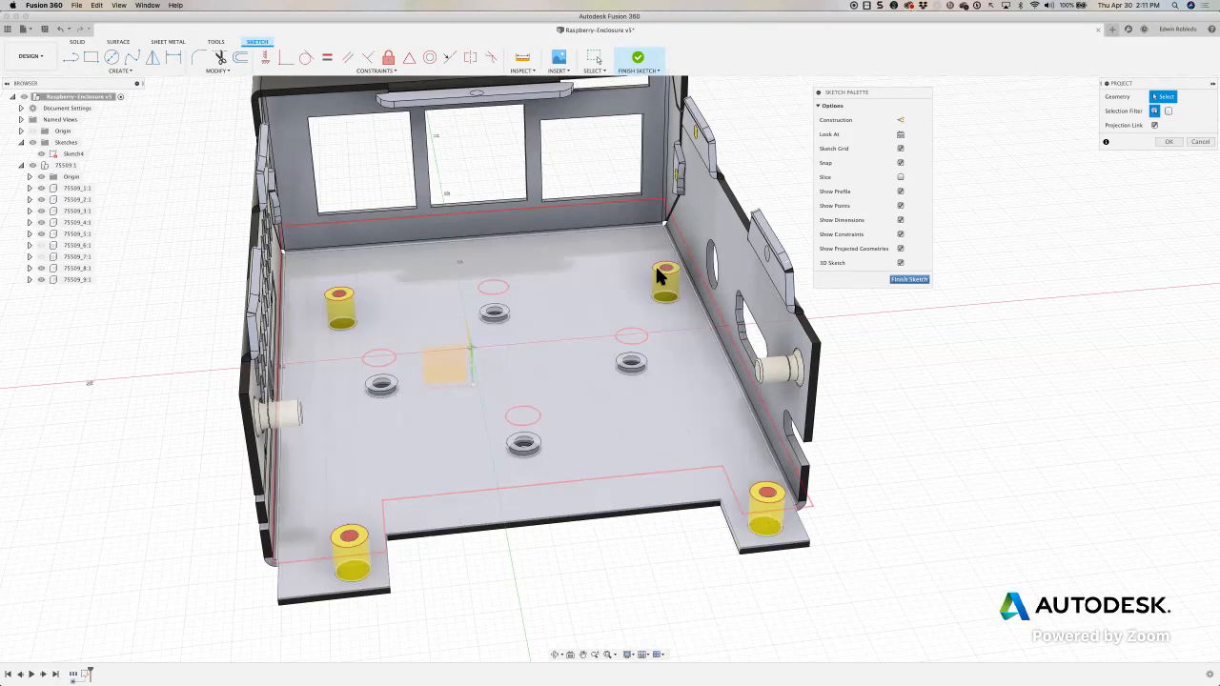
left_click(613, 268)
scroll(544, 215, "up", 3)
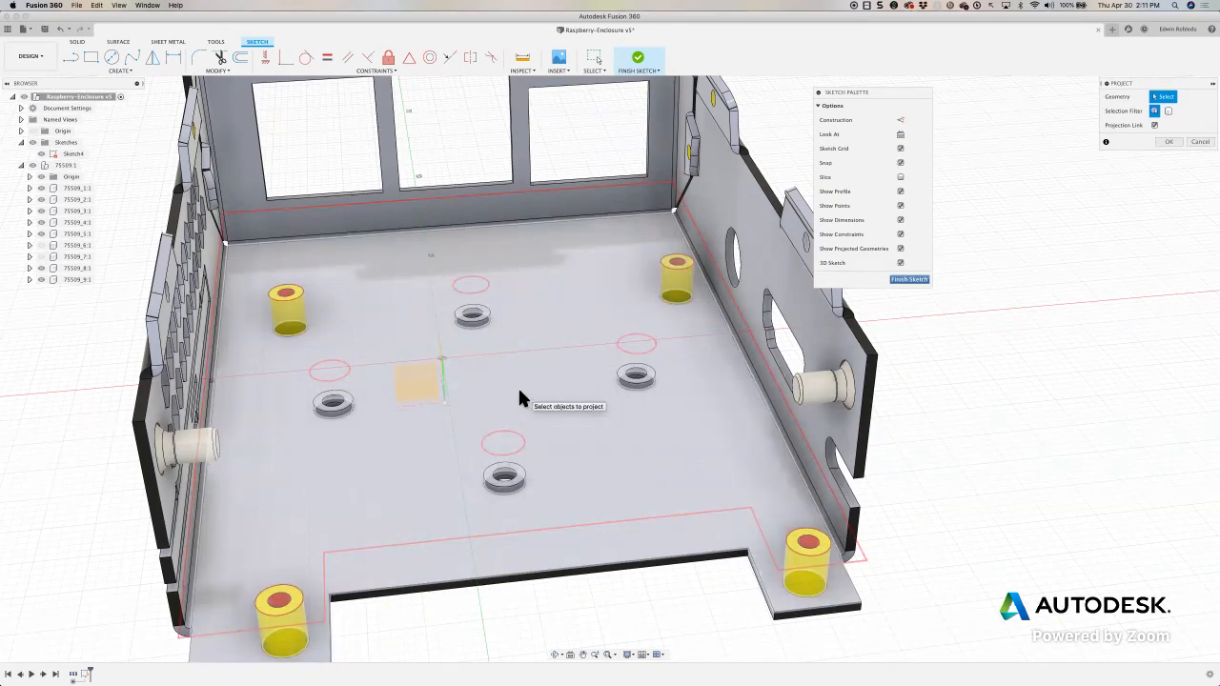
scroll(520, 399, "up", 2)
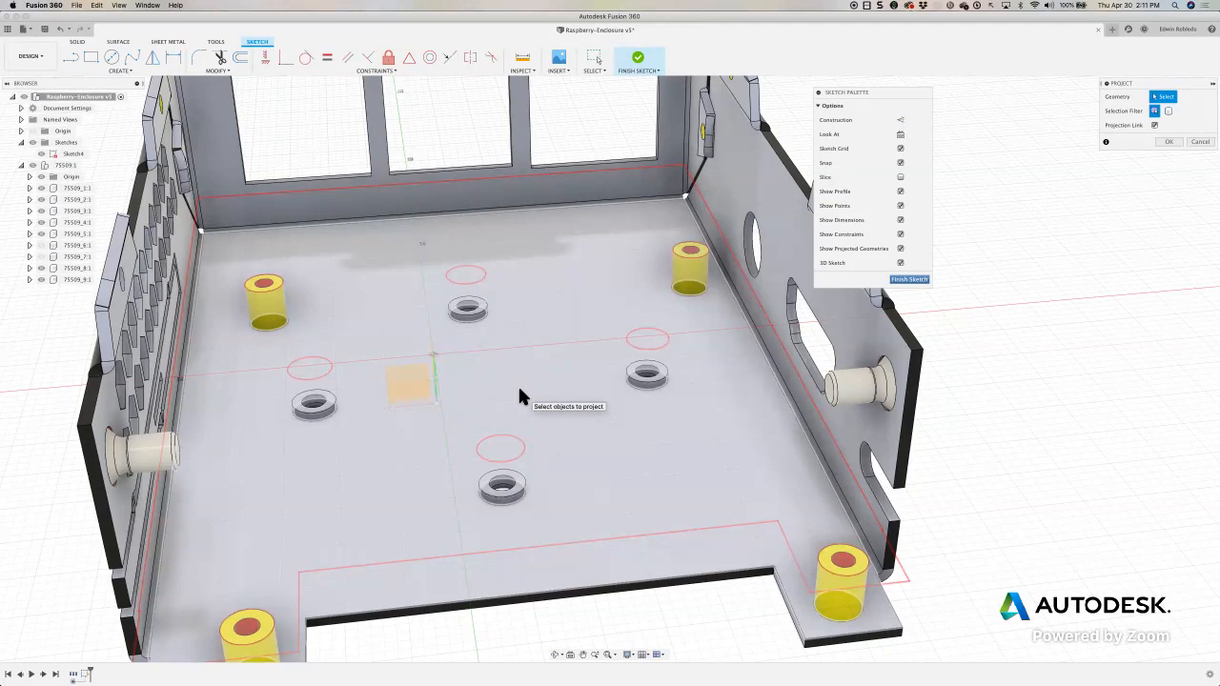
scroll(520, 391, "down", 3)
left_click(520, 390)
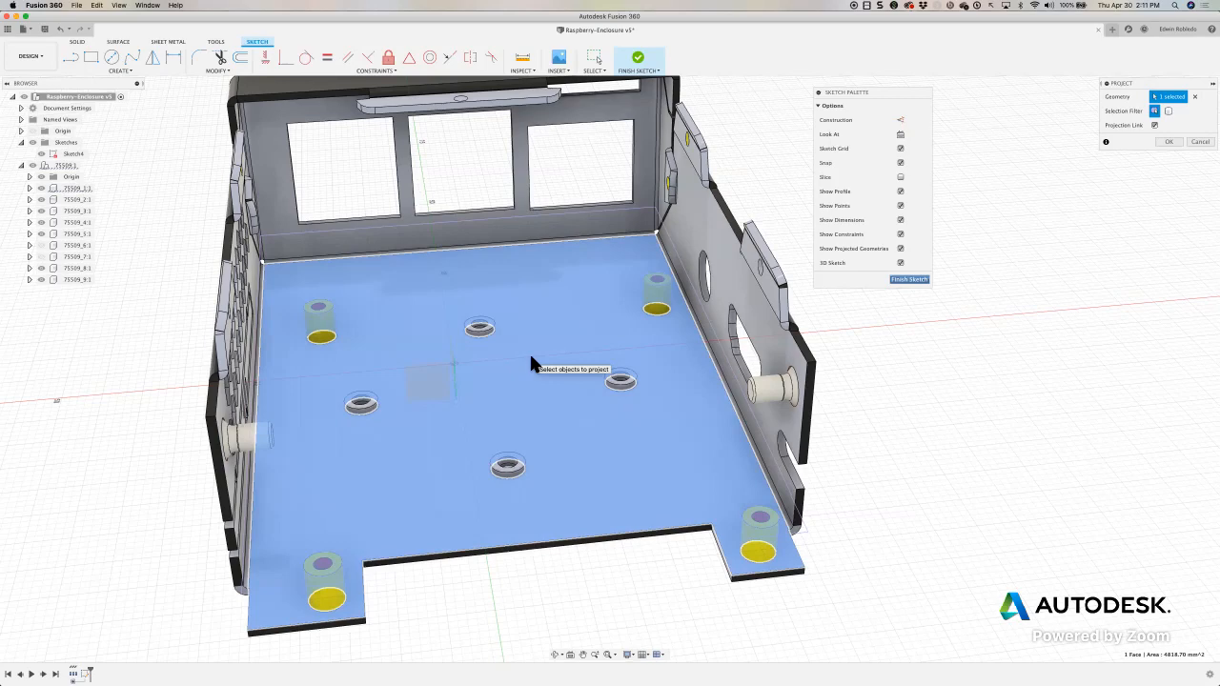
scroll(604, 366, "up", 4)
middle_click_drag(606, 369, 626, 354, "shift")
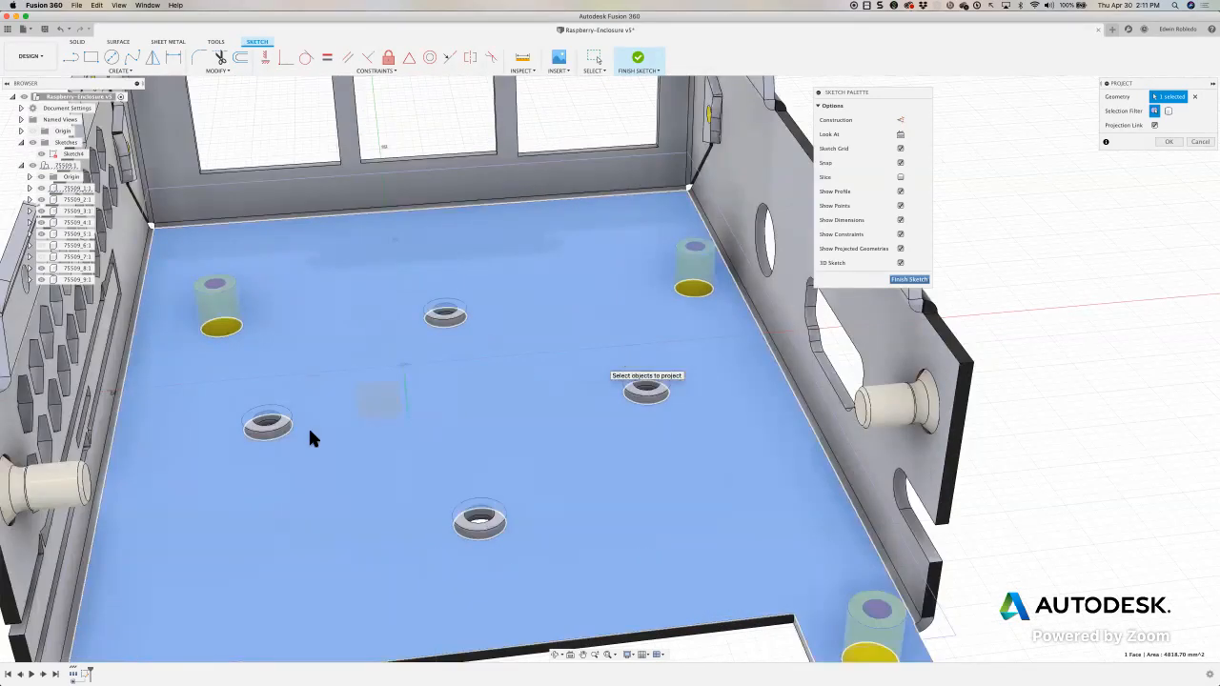
middle_click_drag(331, 411, 475, 343, "shift")
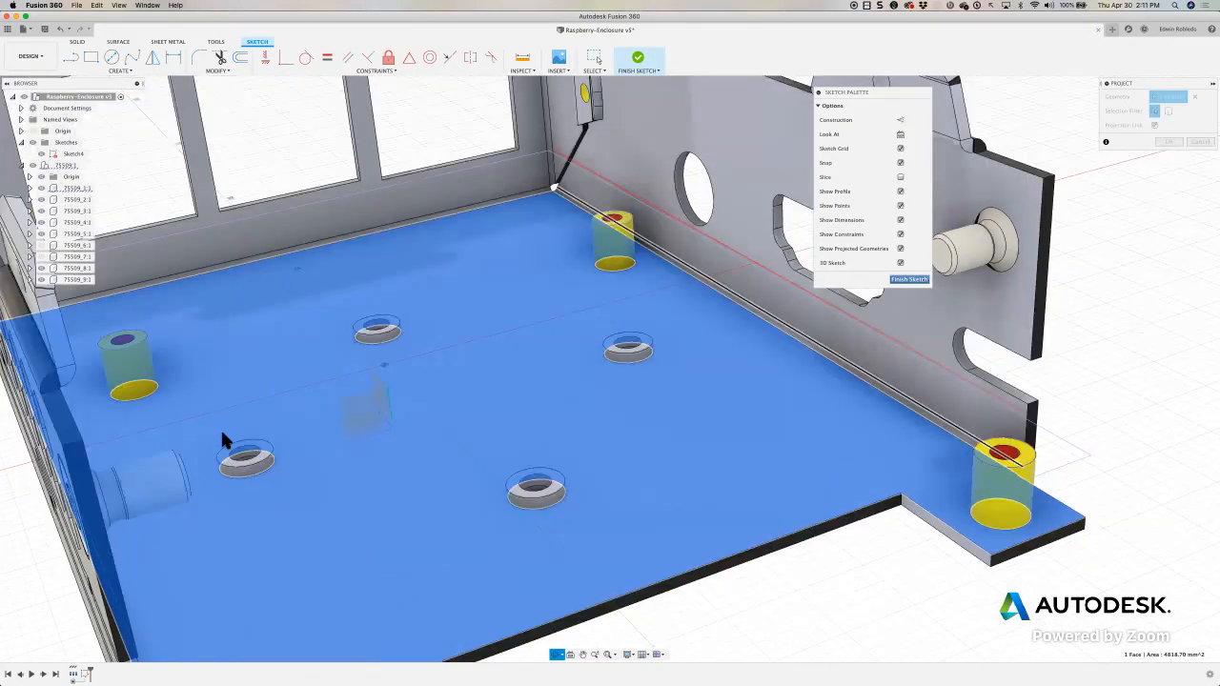
middle_click_drag(222, 433, 228, 459, "shift")
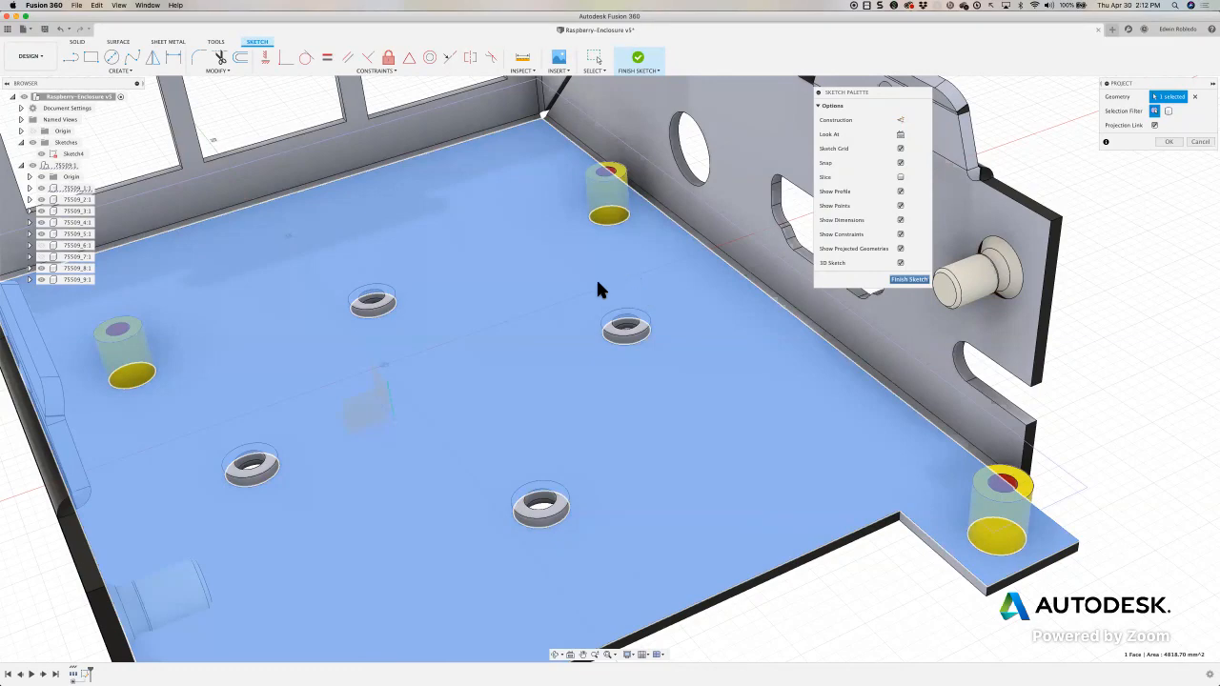
mouse_move(636, 244)
middle_mouse_down()
mouse_move(620, 291)
mouse_move(607, 262)
middle_mouse_up()
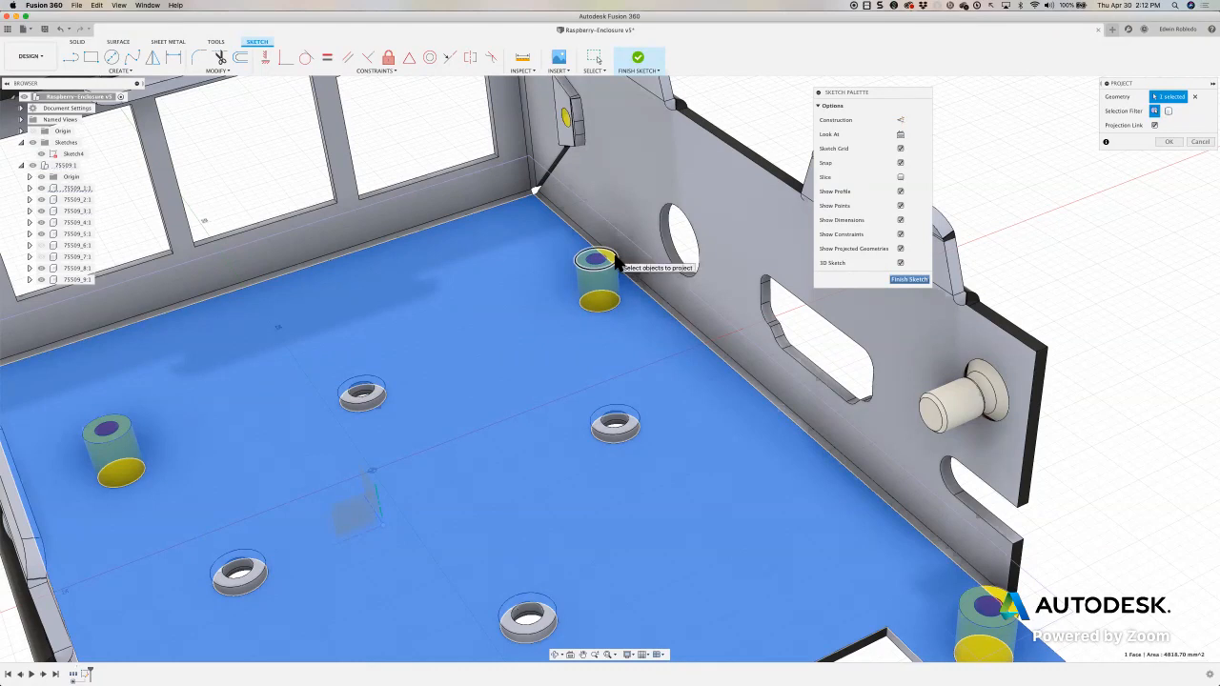
key("Return")
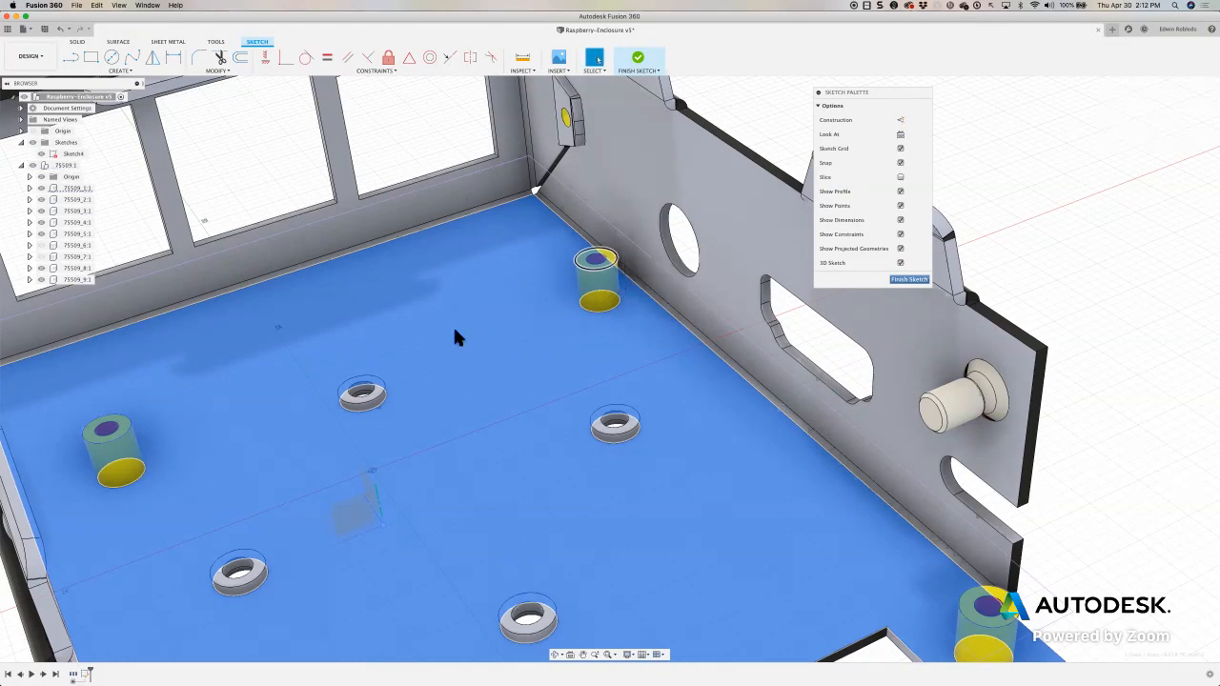
Step: Delete the projected circle on the standoff in the corner between the window wall and the side wall with large openings
middle_click_drag(457, 331, 496, 333)
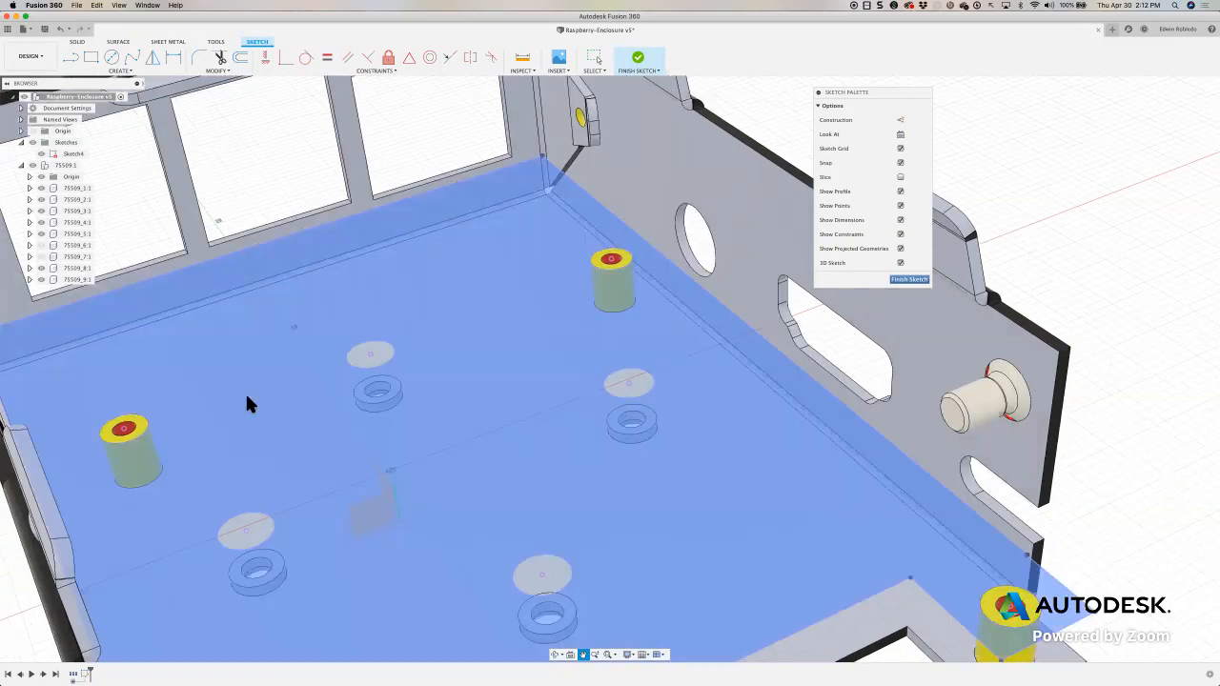
middle_click_drag(247, 392, 363, 381, "shift")
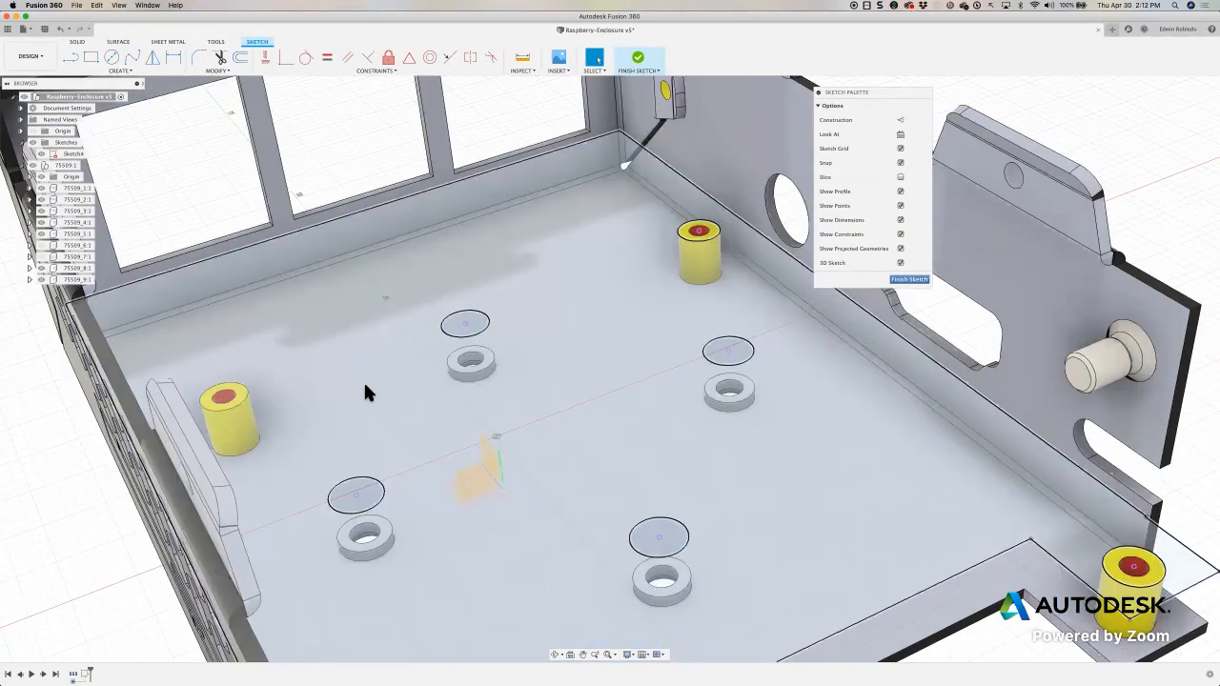
left_click(704, 238)
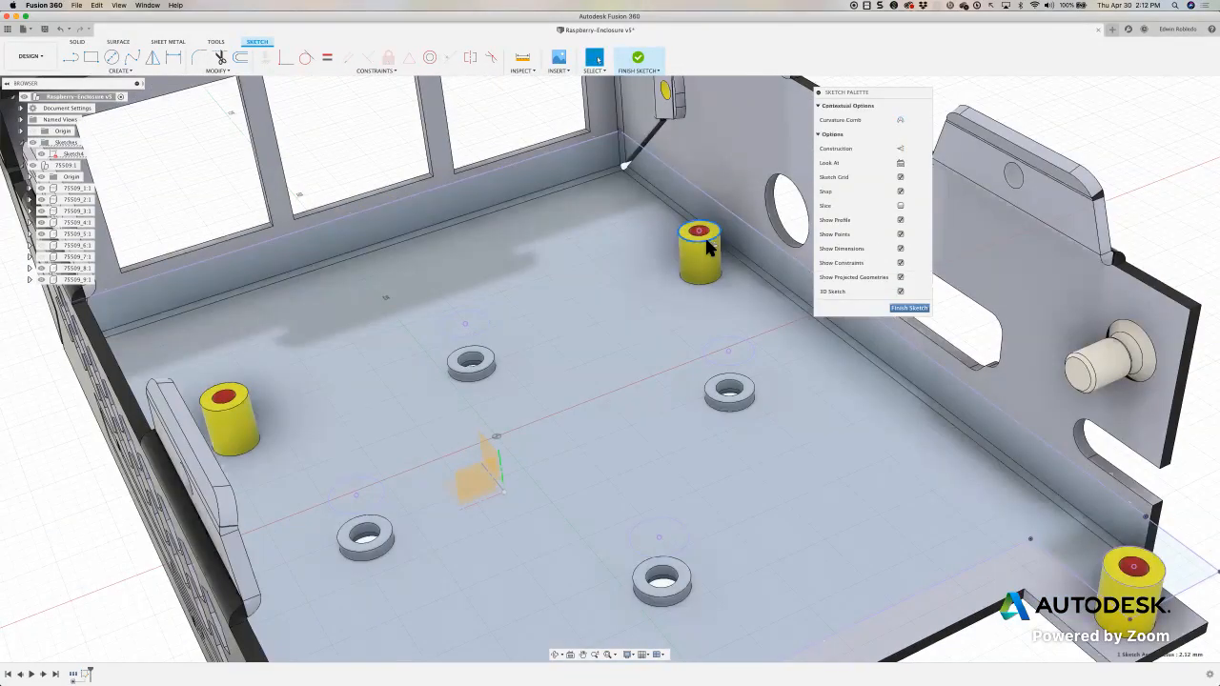
key("Delete")
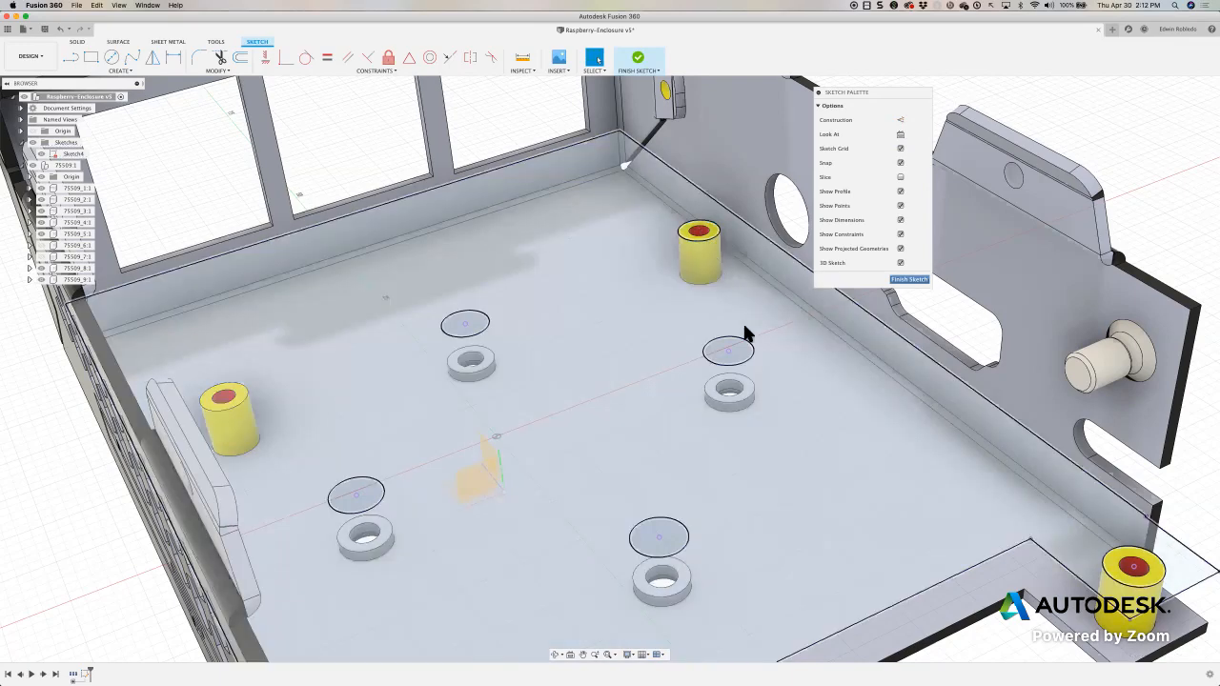
middle_click_drag(702, 235, 693, 260, "shift")
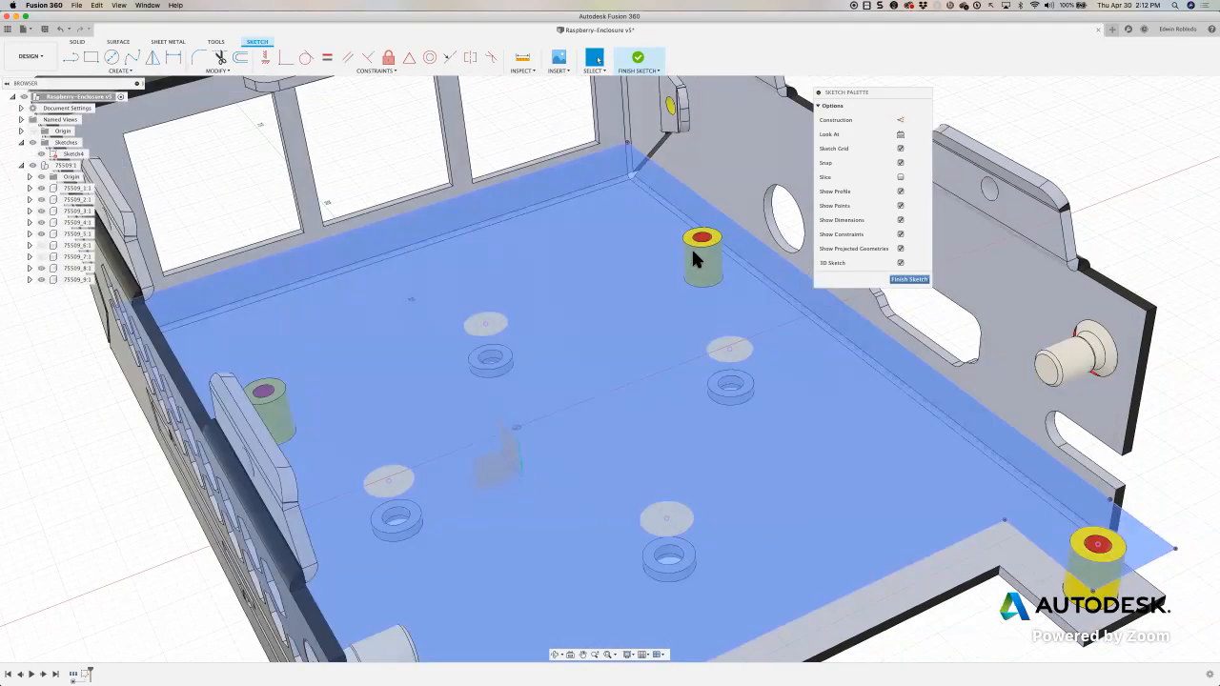
scroll(694, 251, "down", 2)
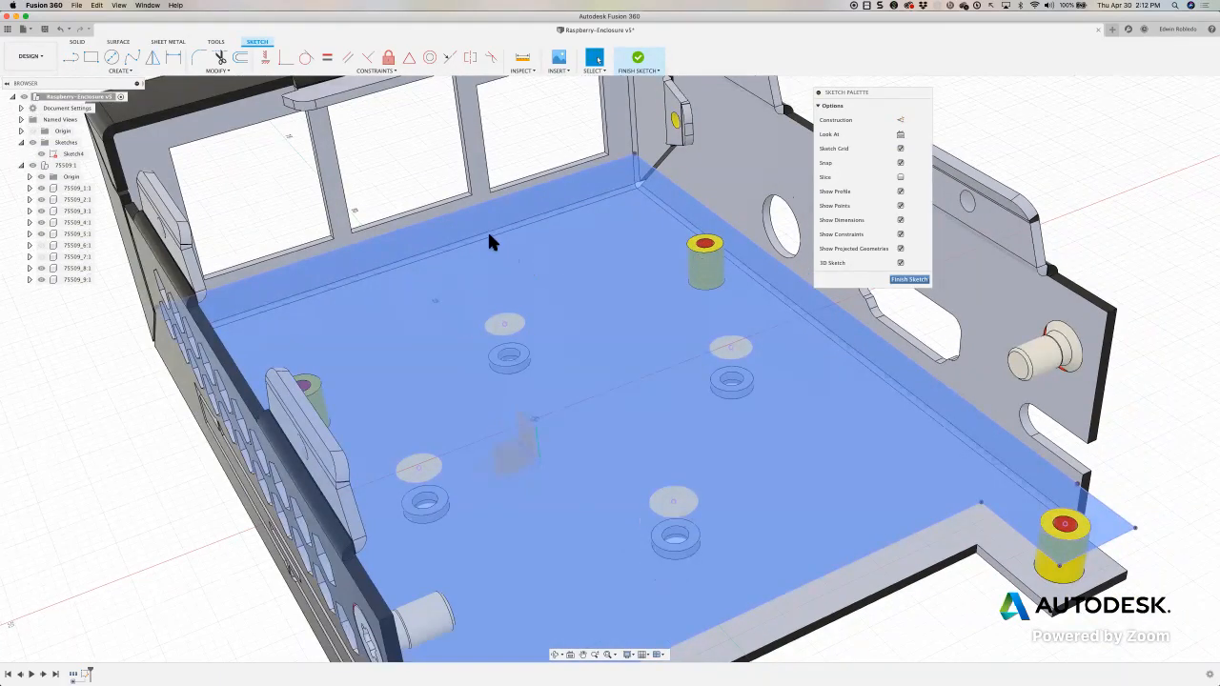
Step: Delete the projected circles above the four grey rings on the enclosure floor
left_click(489, 233)
key("Delete")
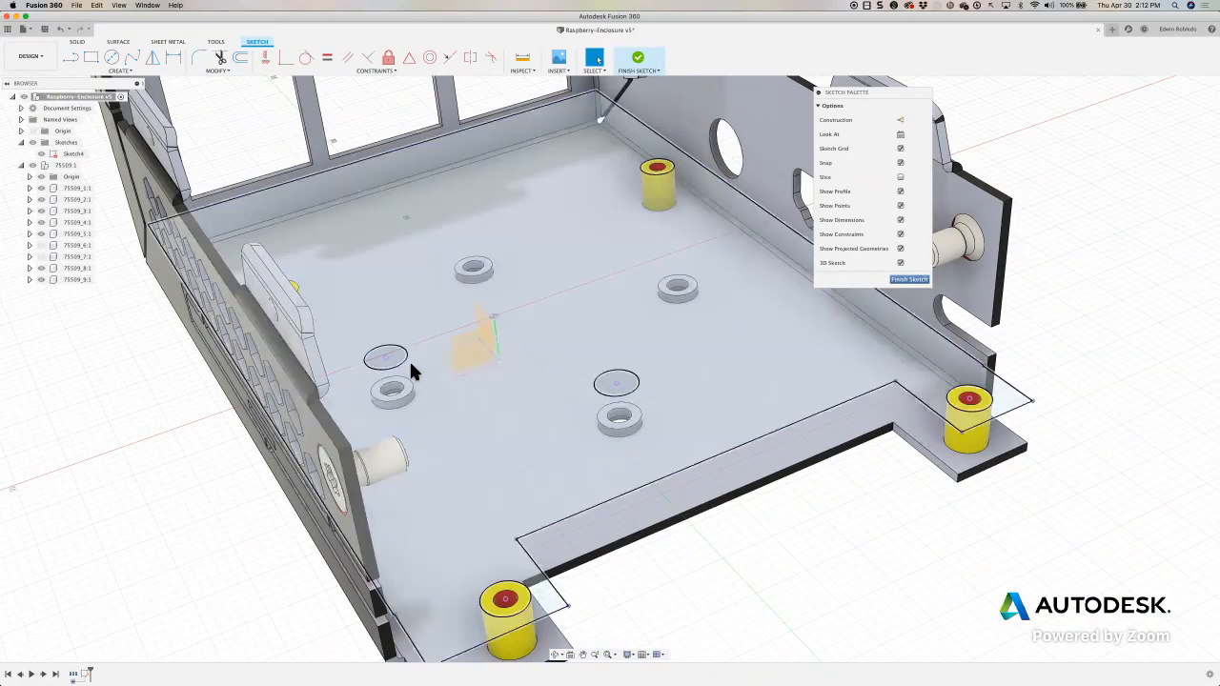
left_click(404, 357)
key("Delete")
left_click(639, 383)
key("Delete")
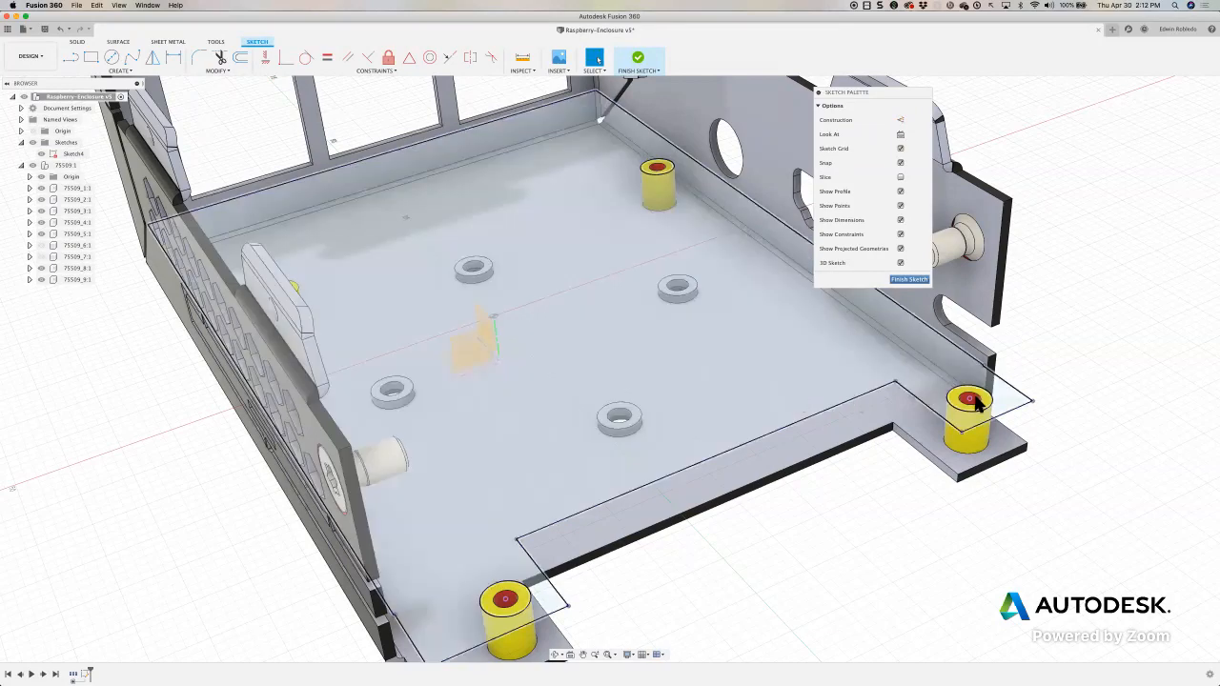
Step: Delete the projected circles on the two standoffs at the open end and the remaining one on the window-wall corner standoff
left_click(979, 408)
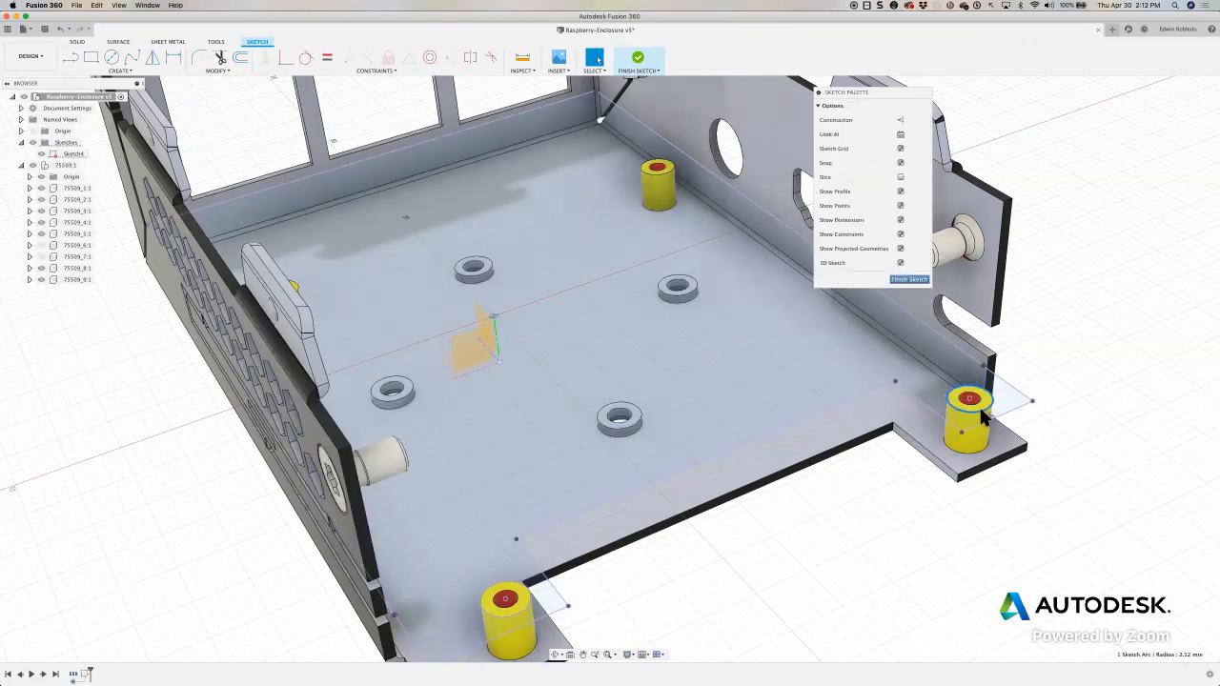
key("Delete")
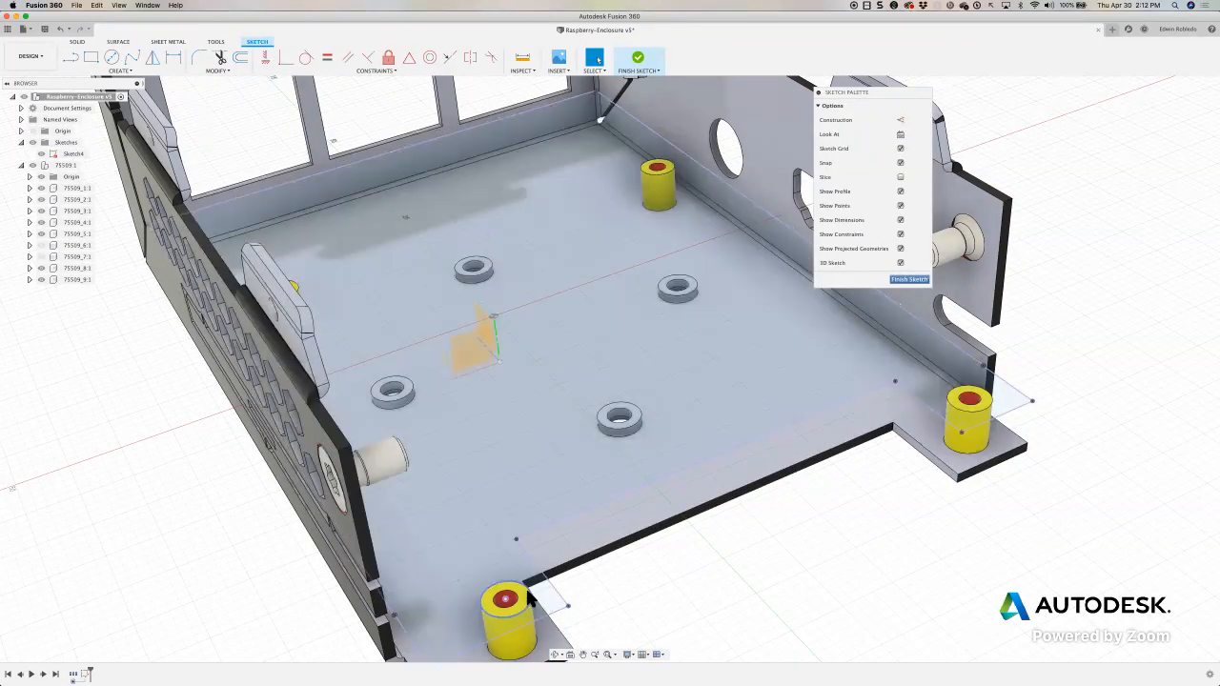
left_click(530, 598)
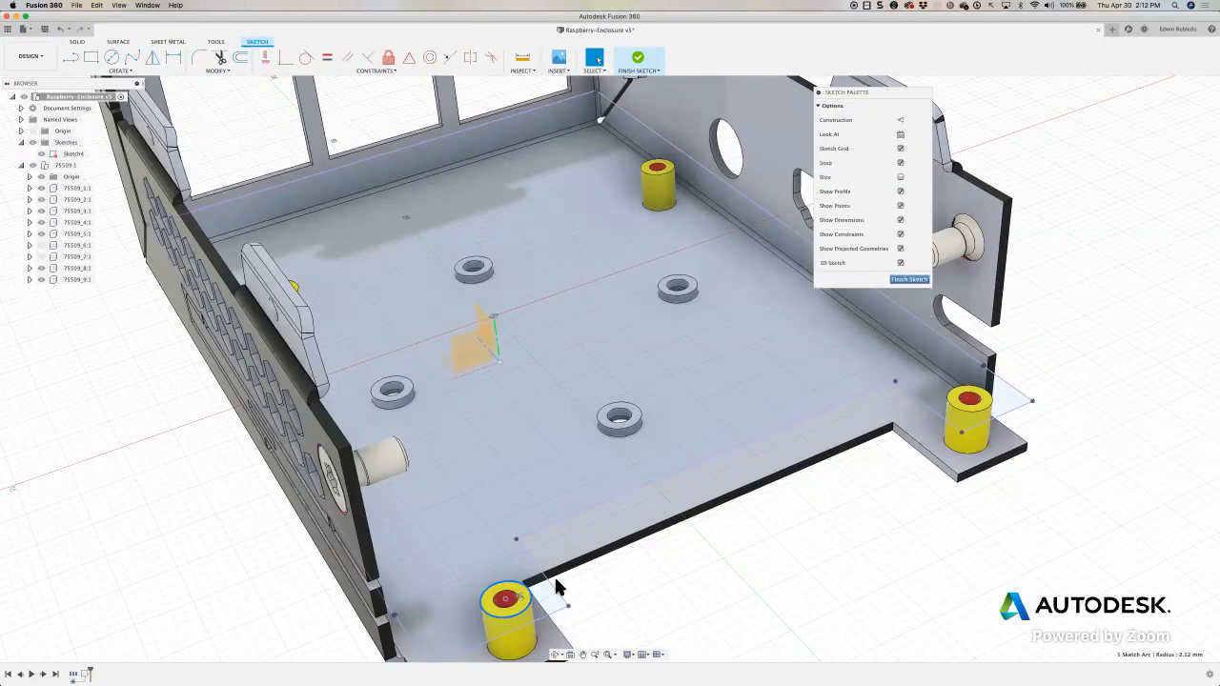
key("Delete")
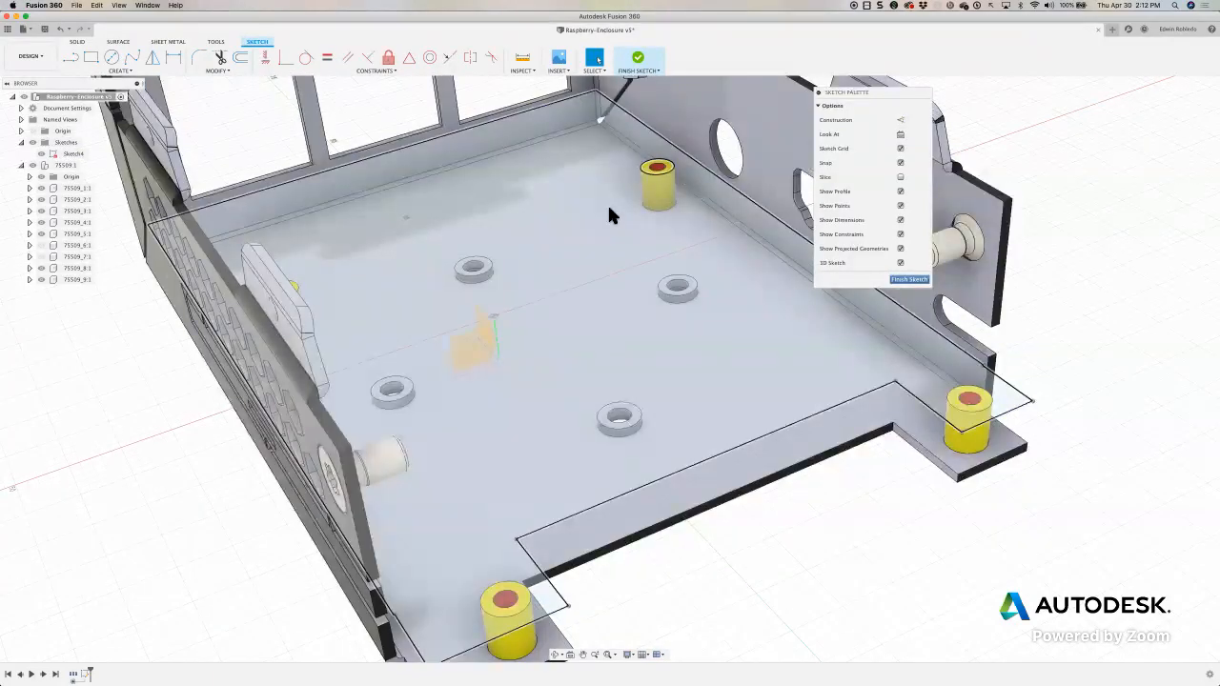
left_click(668, 178)
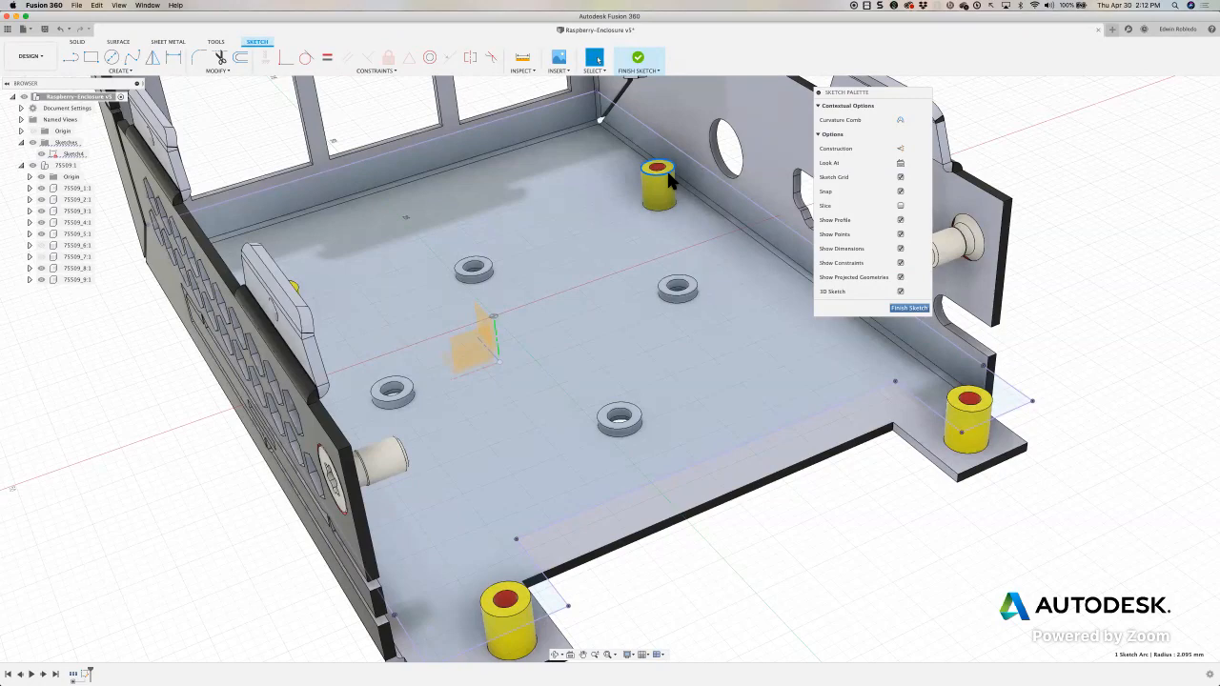
key("Delete")
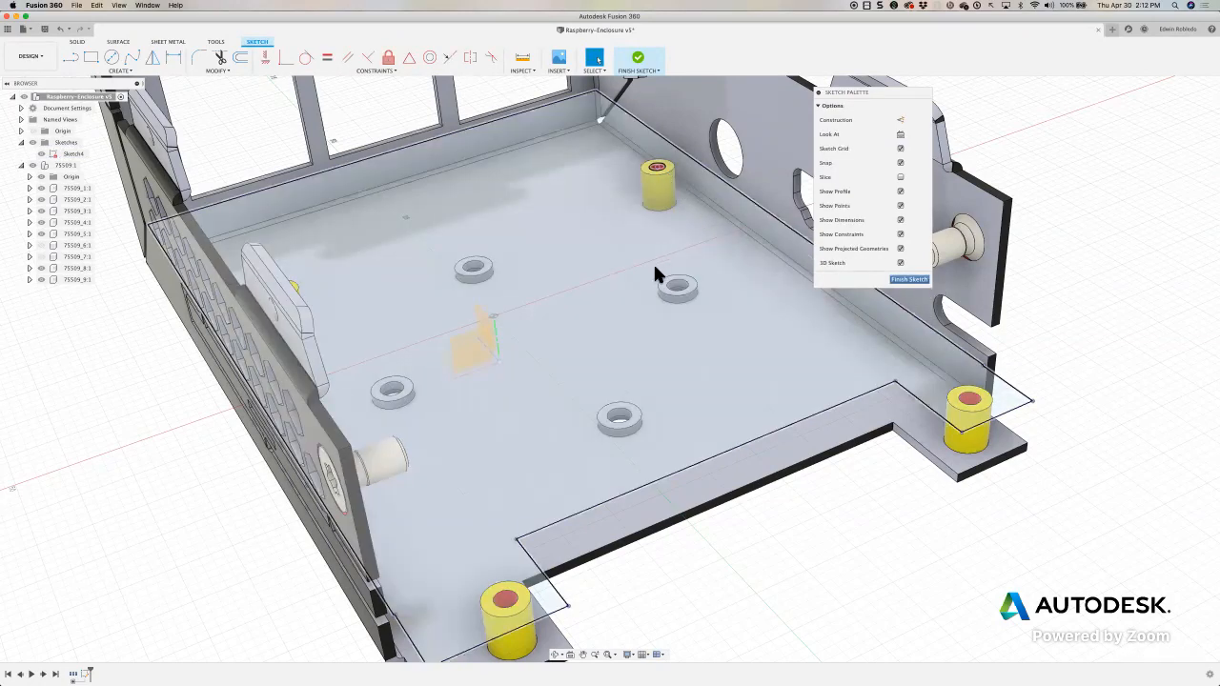
Step: Start a new projection with the hole edge of the standoff beside the window wall and the perforated side wall
middle_click_drag(654, 271, 641, 273, "shift")
middle_click_drag(431, 258, 384, 255, "shift")
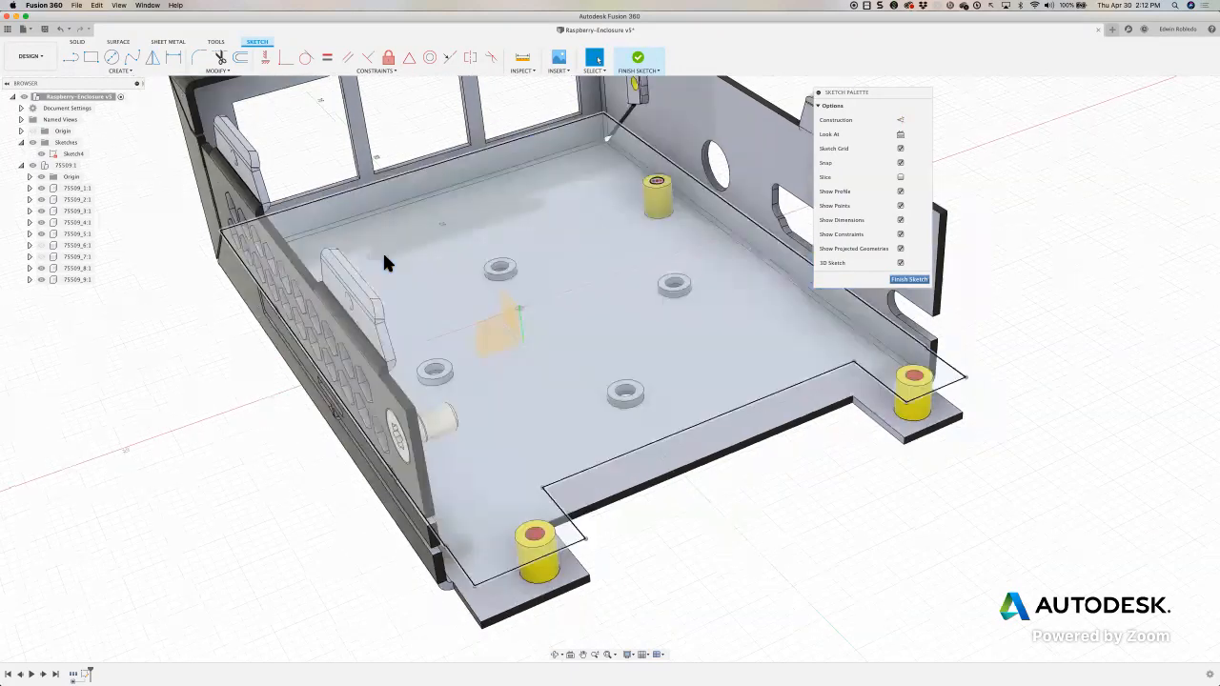
left_click(121, 74)
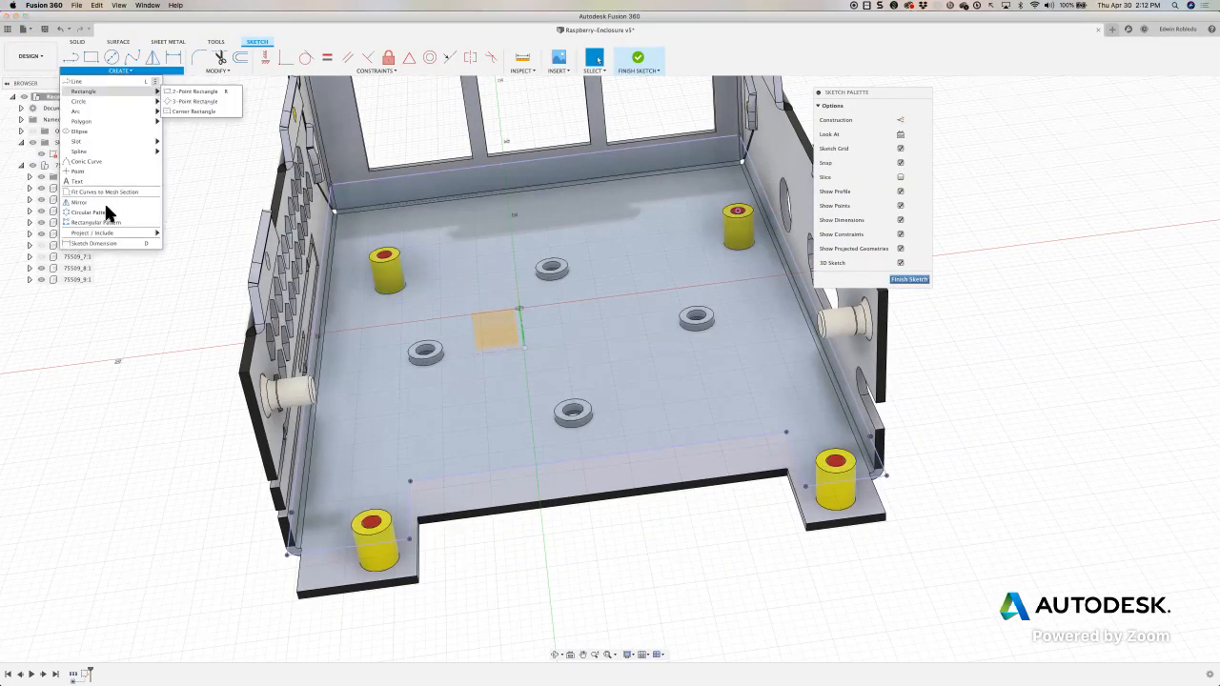
mouse_move(113, 232)
left_click(180, 233)
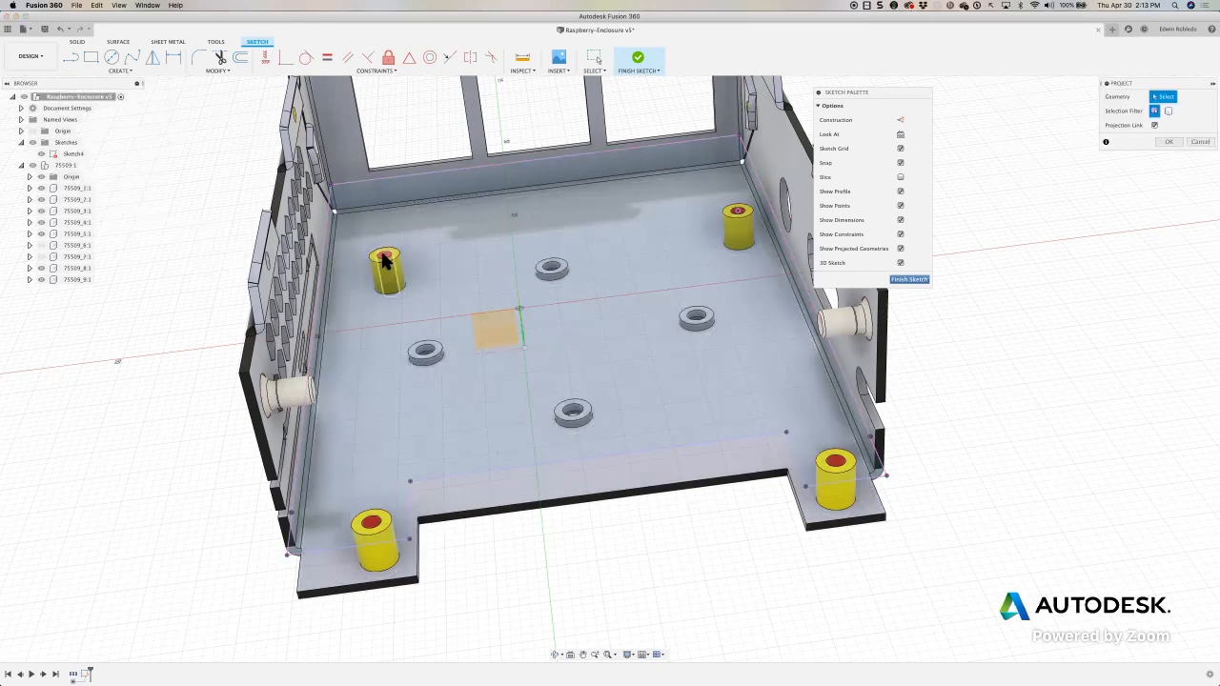
scroll(384, 259, "up", 3)
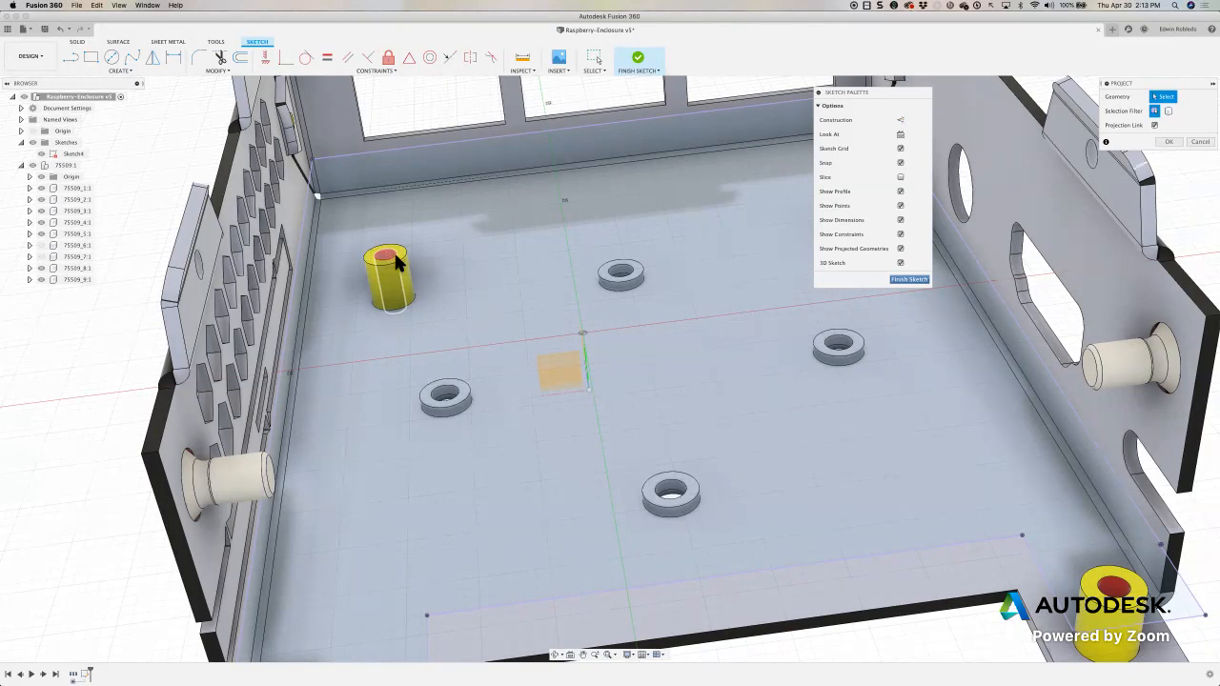
left_click(395, 257)
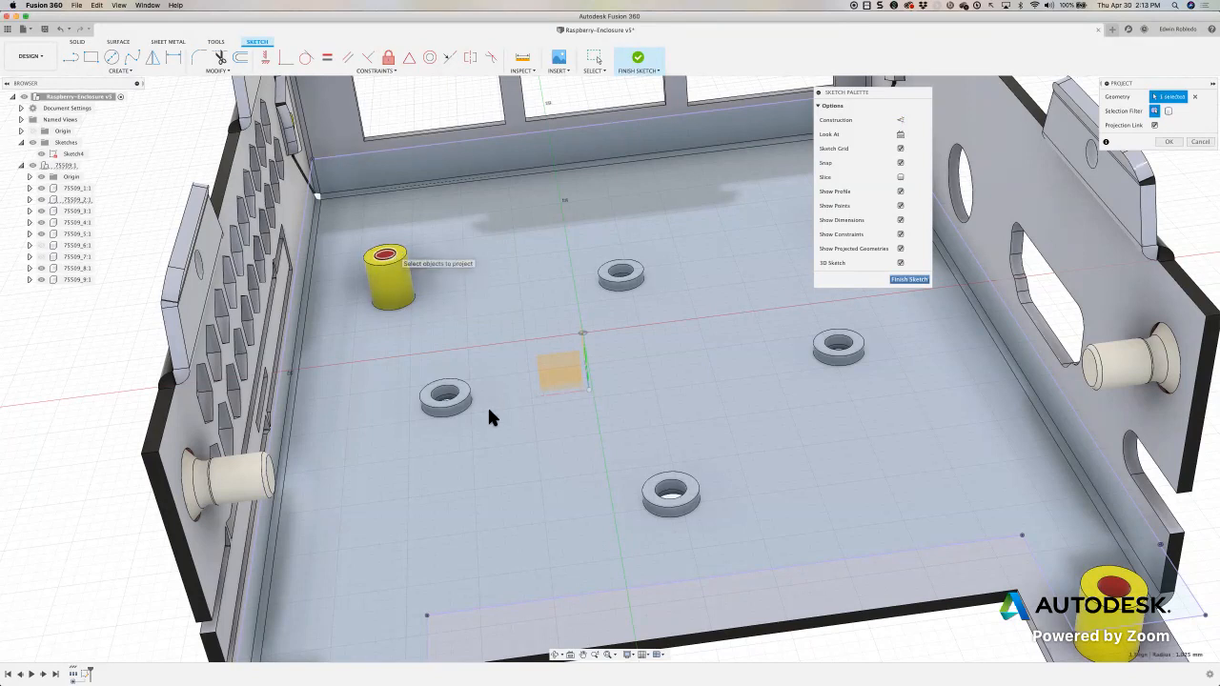
key("Return")
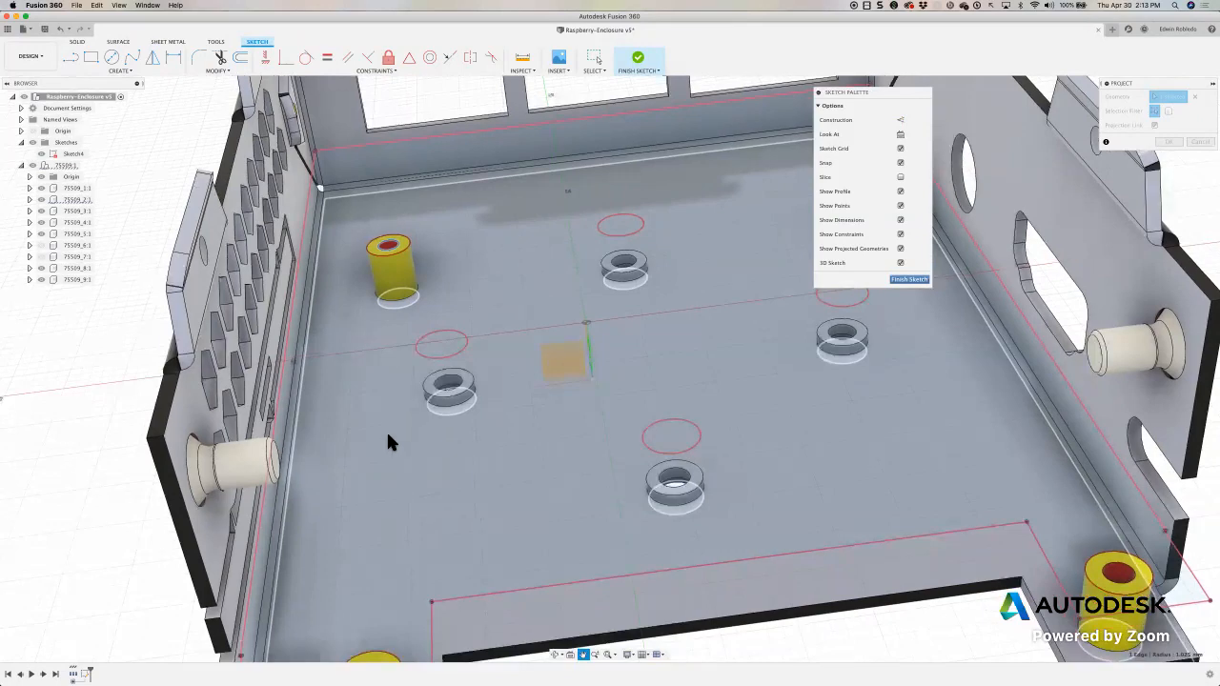
Step: Add the hole edges of the two standoffs at the enclosure's open end to the projection
scroll(395, 435, "down", 5)
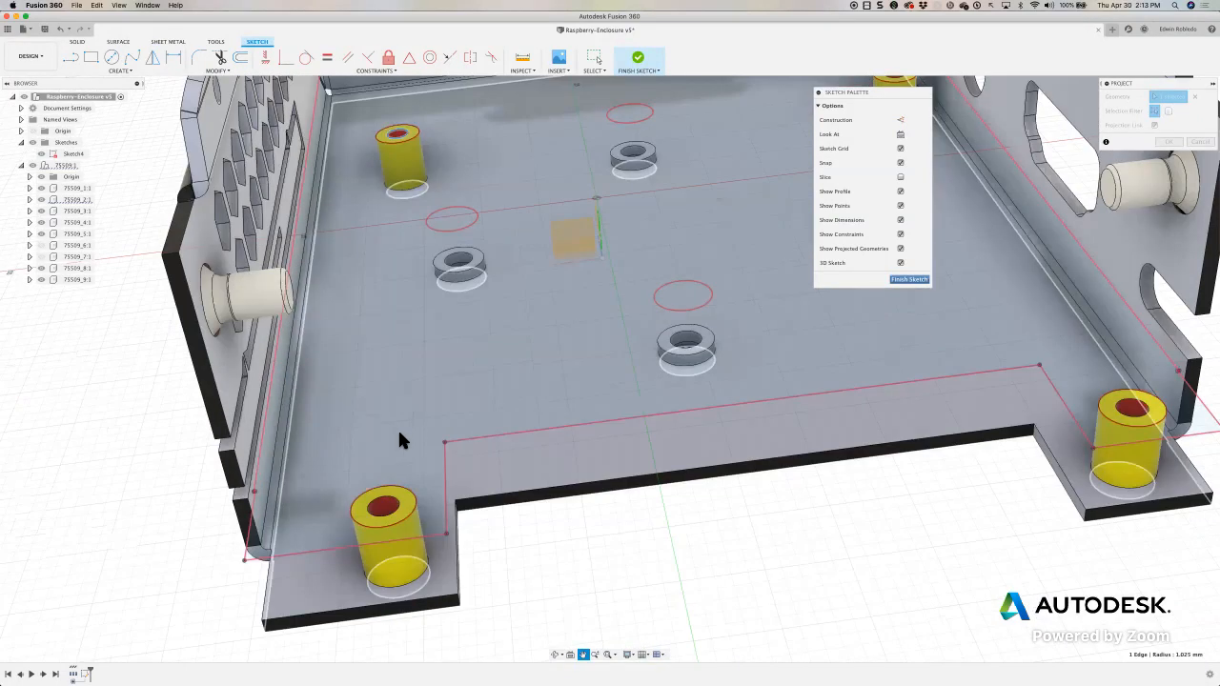
scroll(397, 434, "down", 3)
scroll(1087, 349, "down", 2)
left_click(1115, 345)
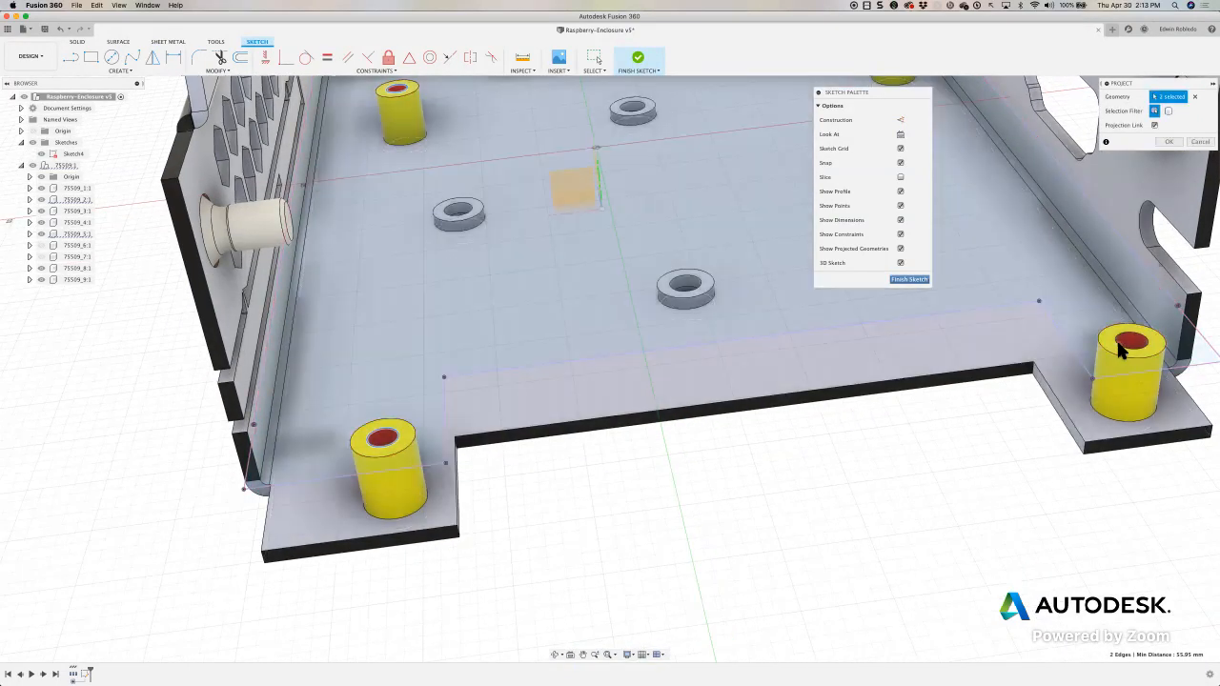
left_click(1130, 343)
Step: Add the hole edge of the standoff between the window wall and the side wall with large openings, and complete the projection
middle_click_drag(731, 273, 619, 409)
scroll(724, 330, "up", 3)
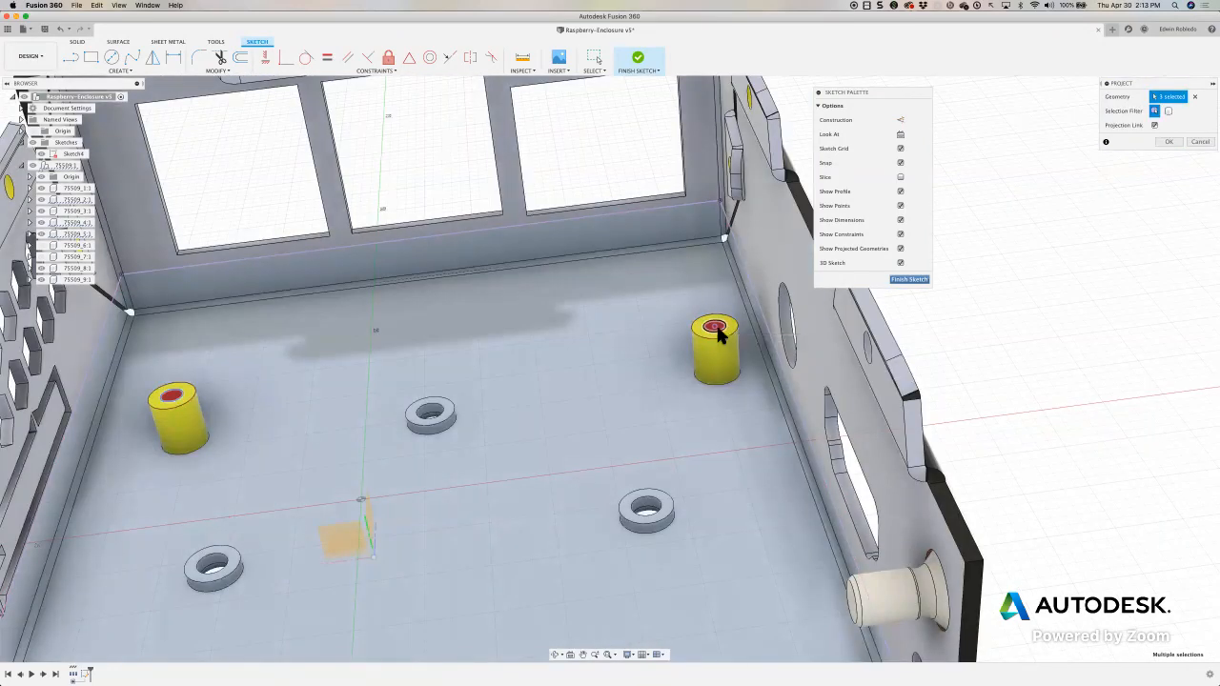
left_click(715, 328)
middle_click_drag(563, 328, 558, 325)
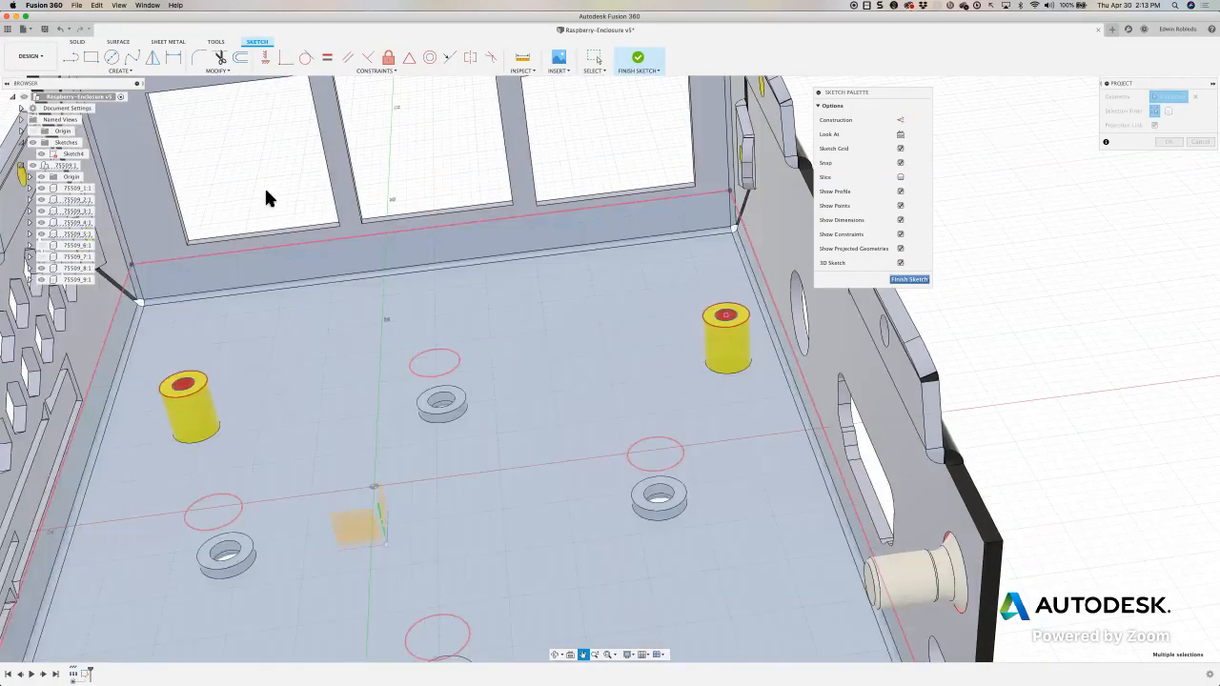
middle_click_drag(266, 197, 298, 204)
scroll(515, 199, "down", 2)
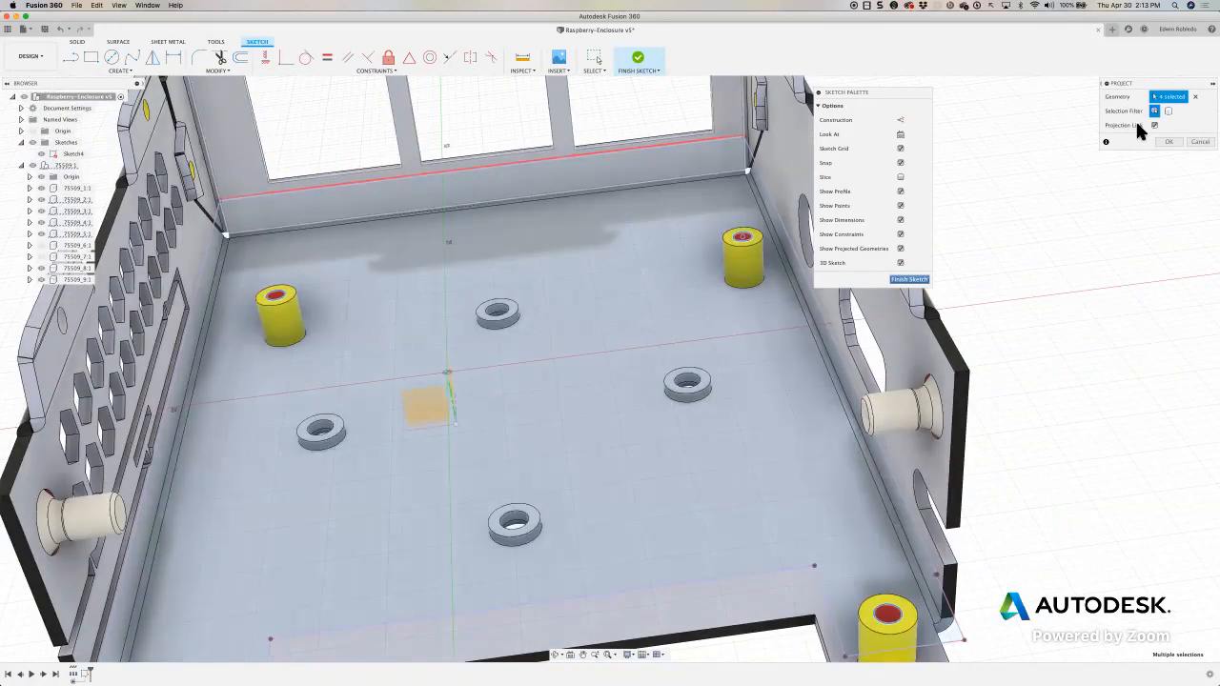
left_click_drag(1025, 121, 971, 123)
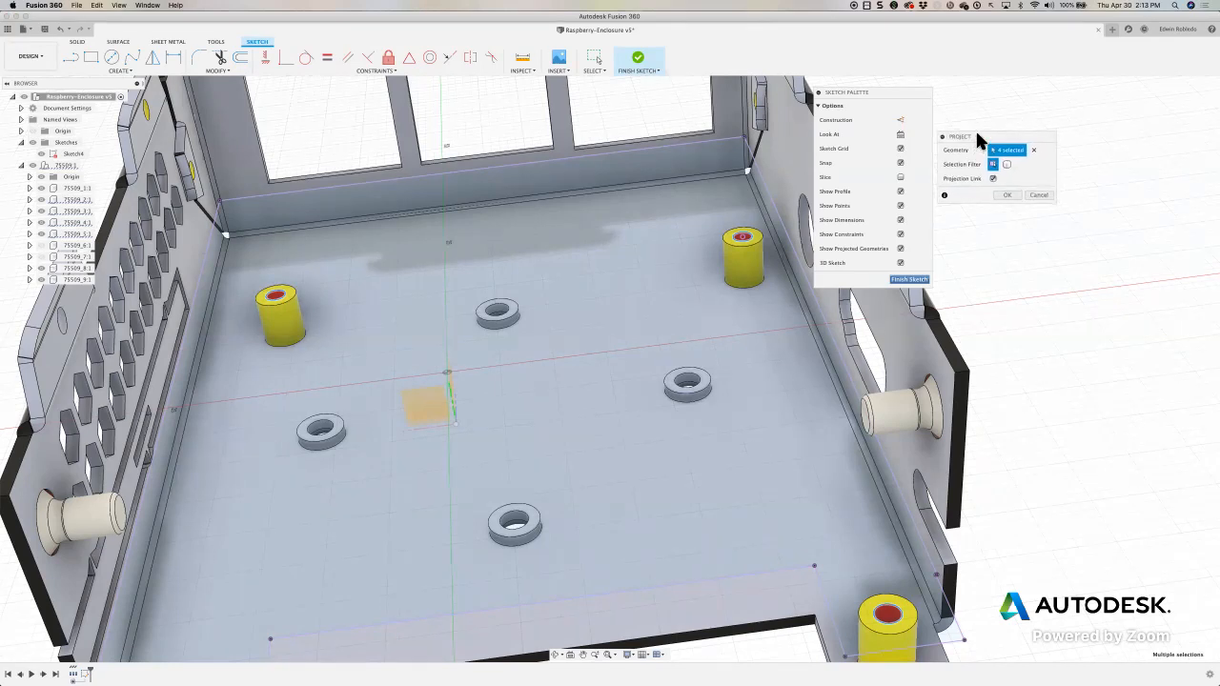
mouse_move(977, 138)
left_mouse_down()
mouse_move(953, 348)
mouse_move(879, 333)
mouse_move(1014, 233)
mouse_move(1040, 153)
left_mouse_up()
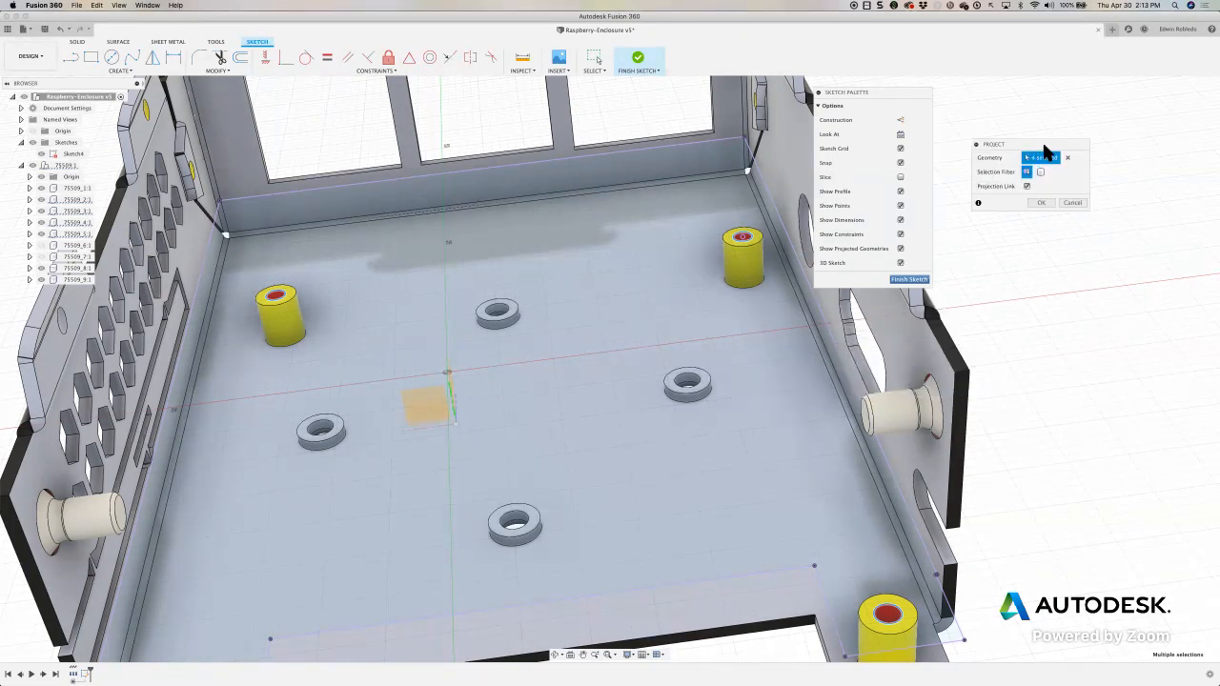
left_click(1042, 204)
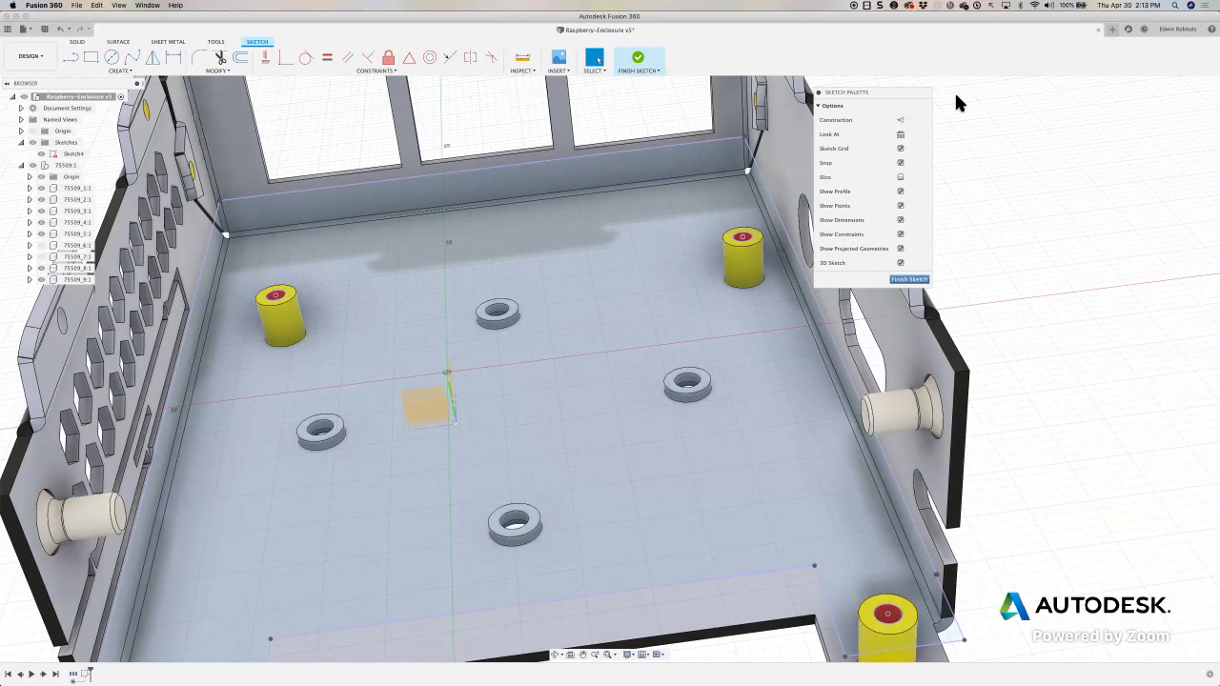
Step: Offset the projected floor outline as a chain by -0.5 mm so the copy lies inside the original
left_click_drag(866, 89, 958, 102)
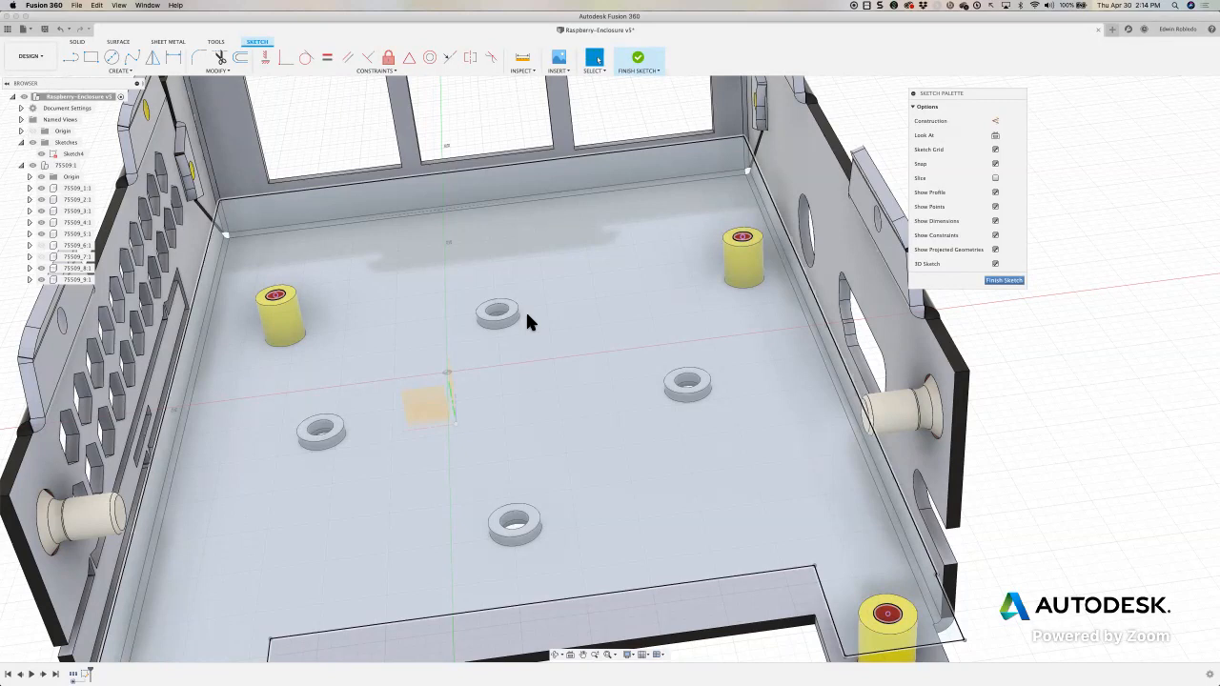
left_click(352, 214)
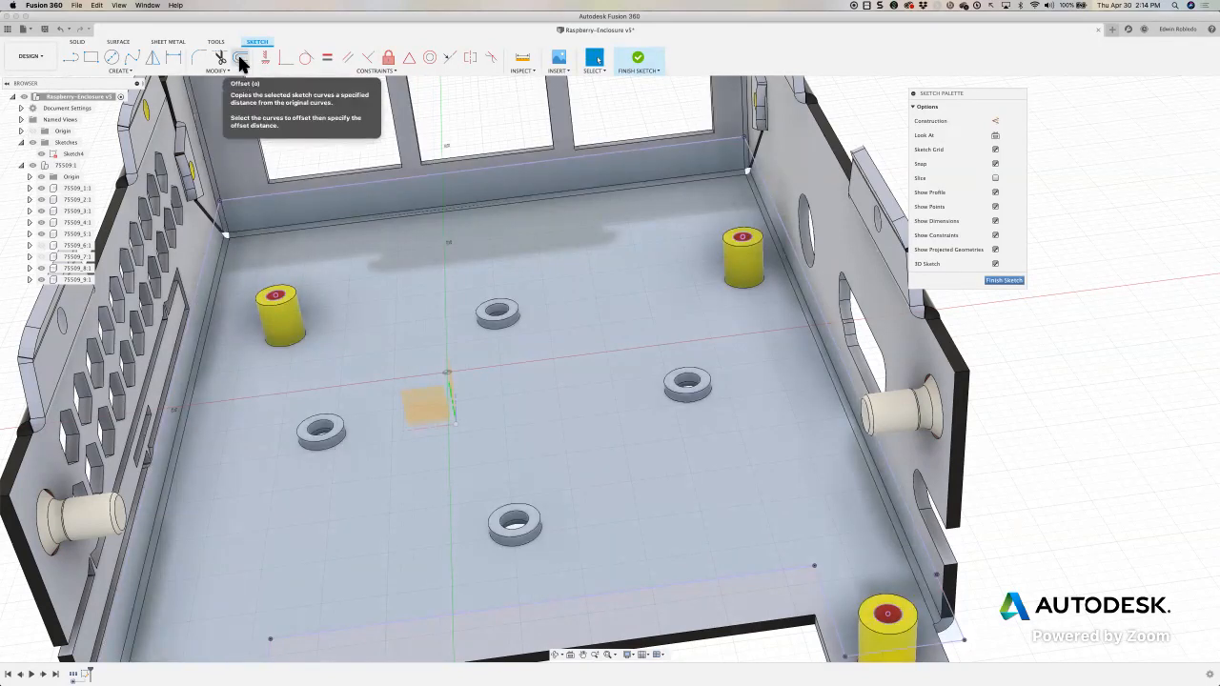
left_click(241, 59)
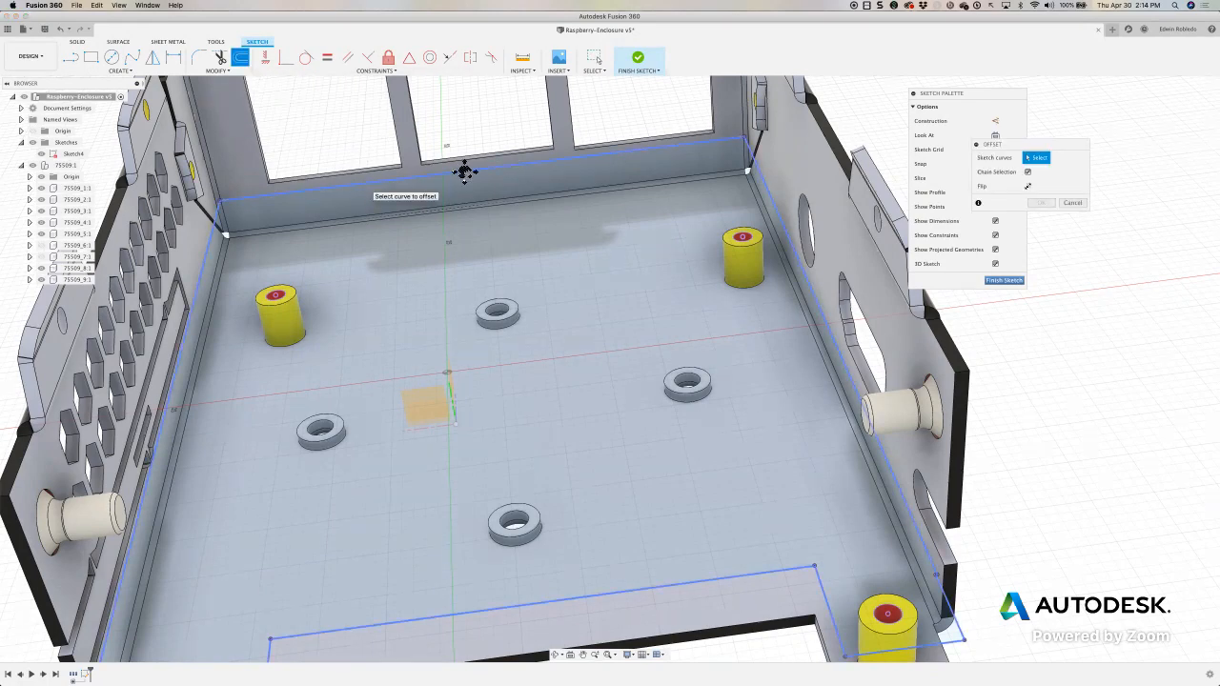
scroll(460, 170, "down", 2)
scroll(460, 166, "down", 2)
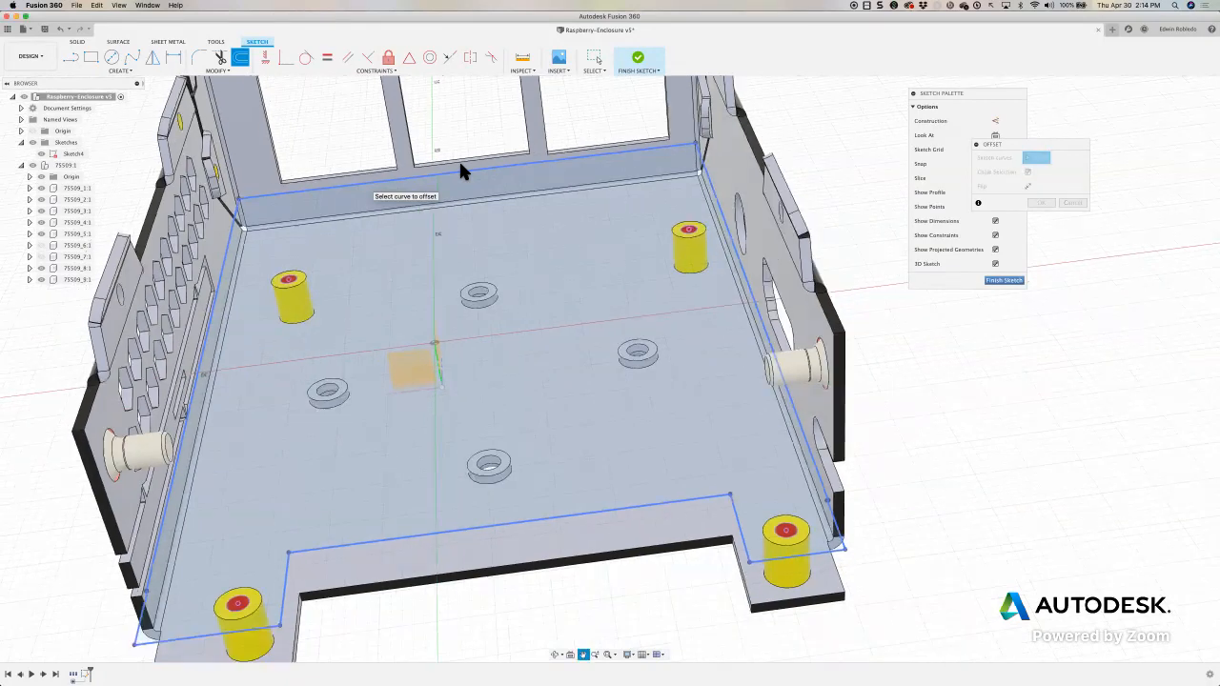
middle_click_drag(516, 193, 523, 188)
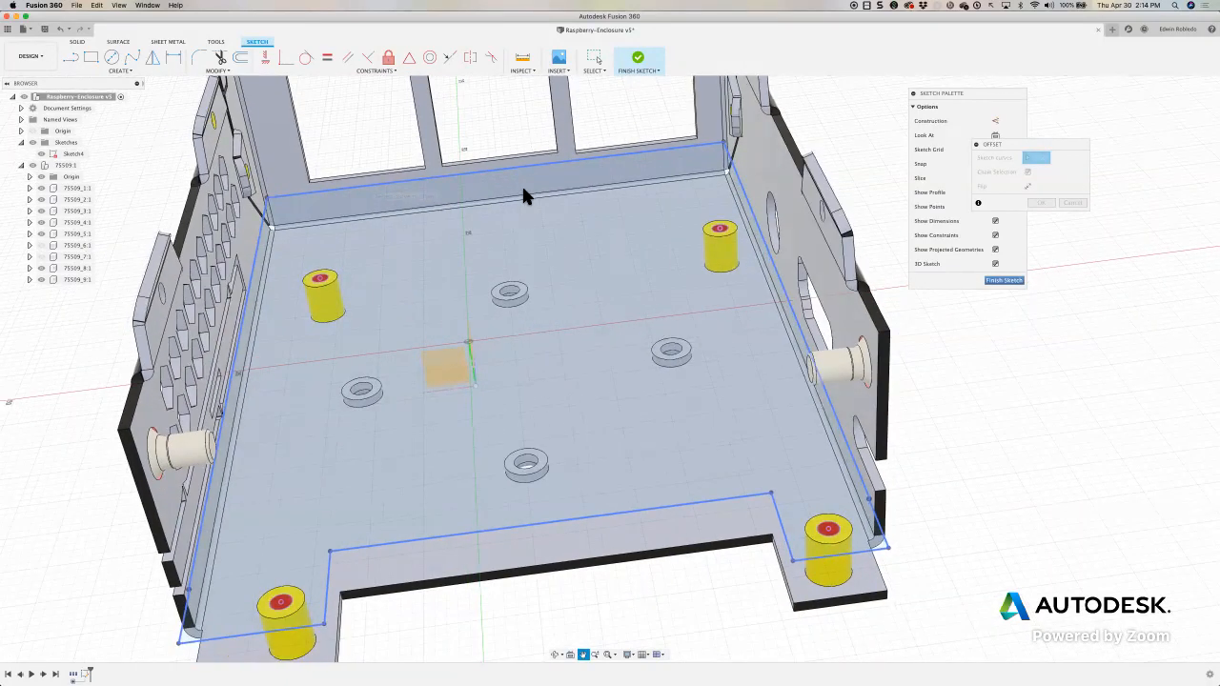
left_click(434, 177)
scroll(457, 181, "up", 2)
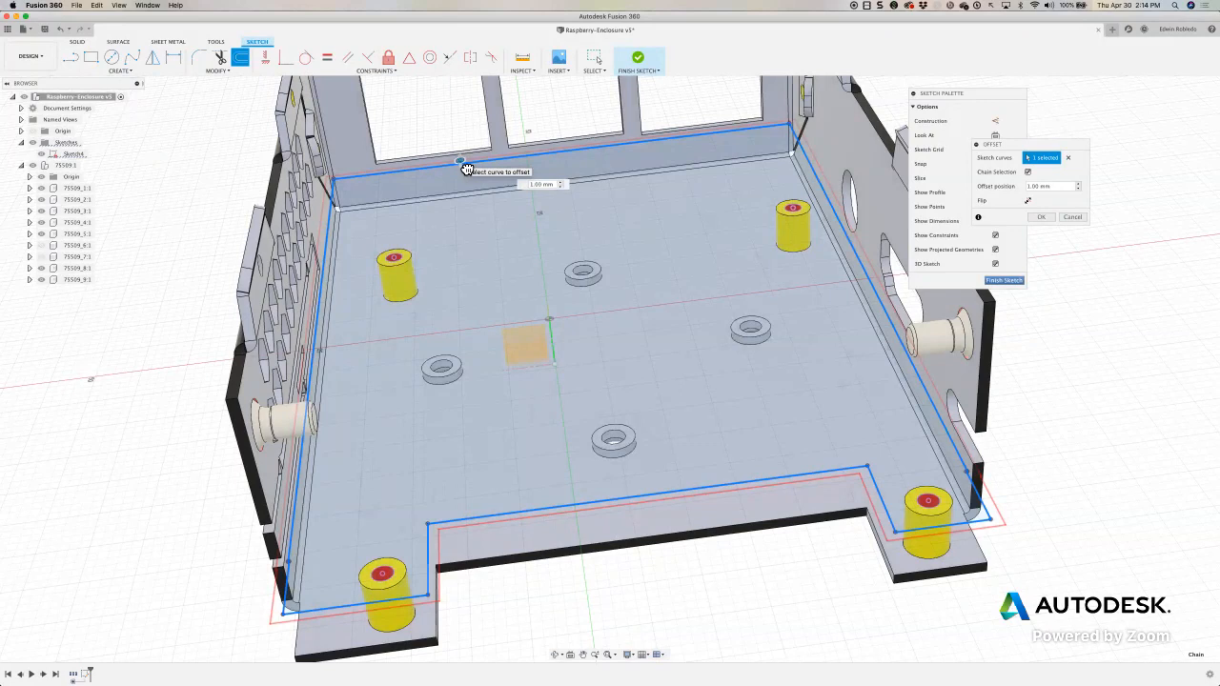
type("-")
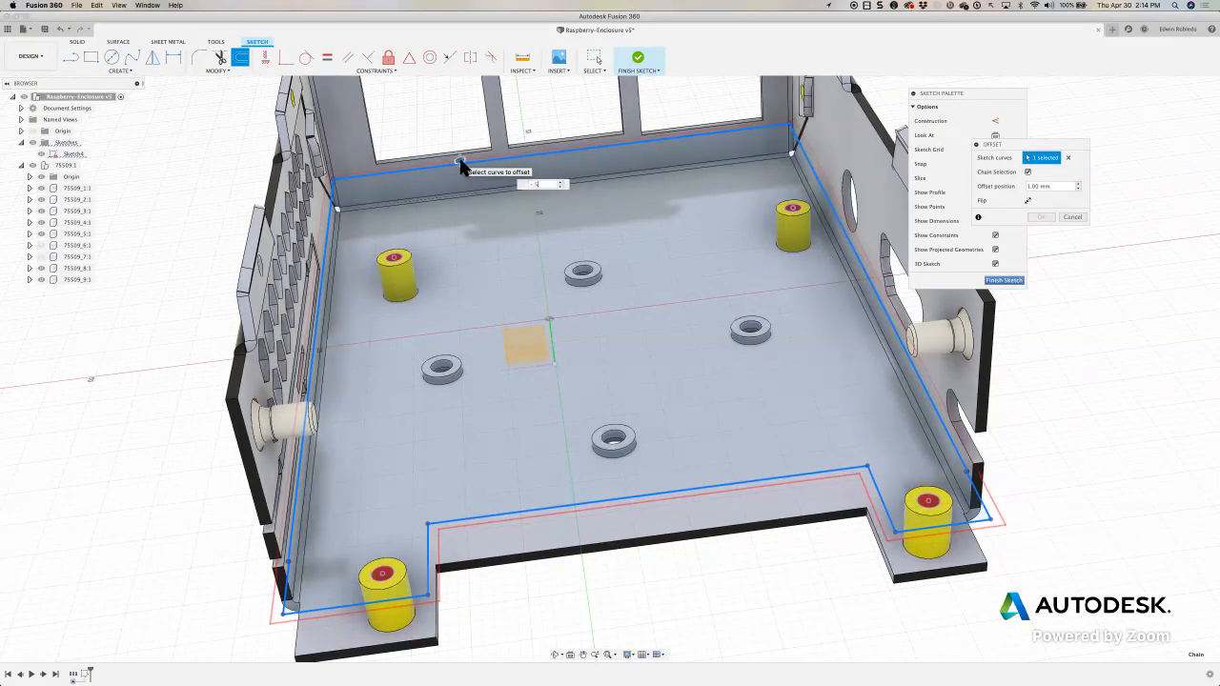
type(".5")
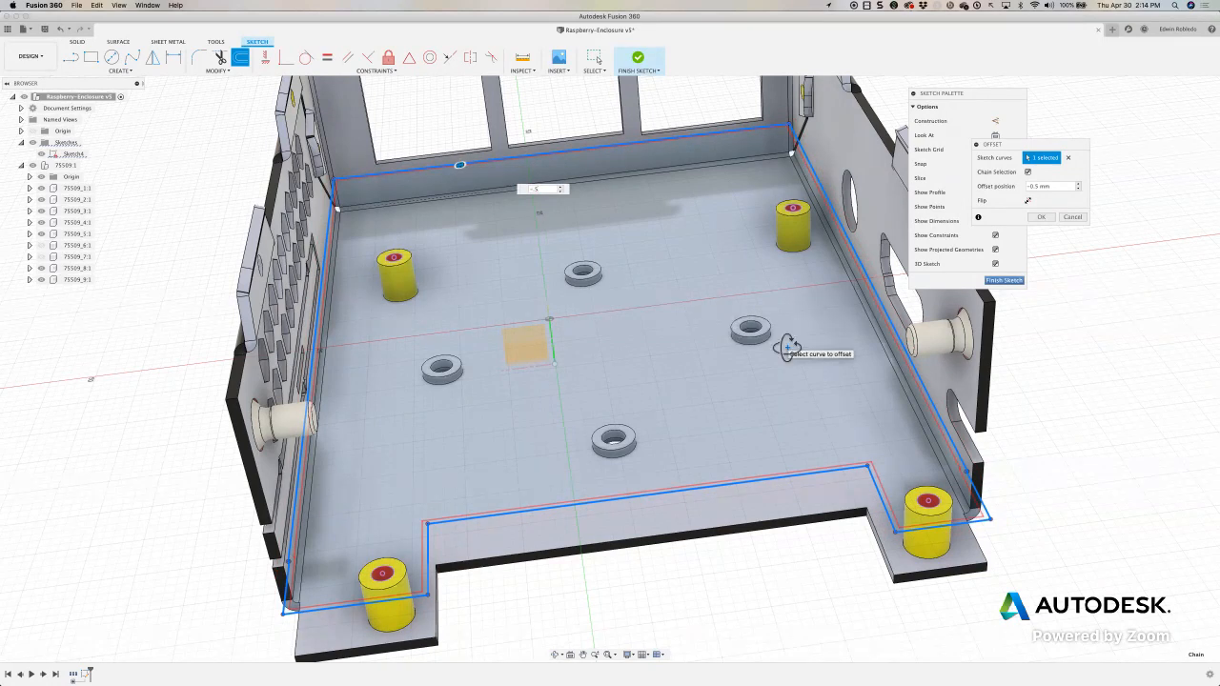
middle_click_drag(782, 341, 779, 352, "shift")
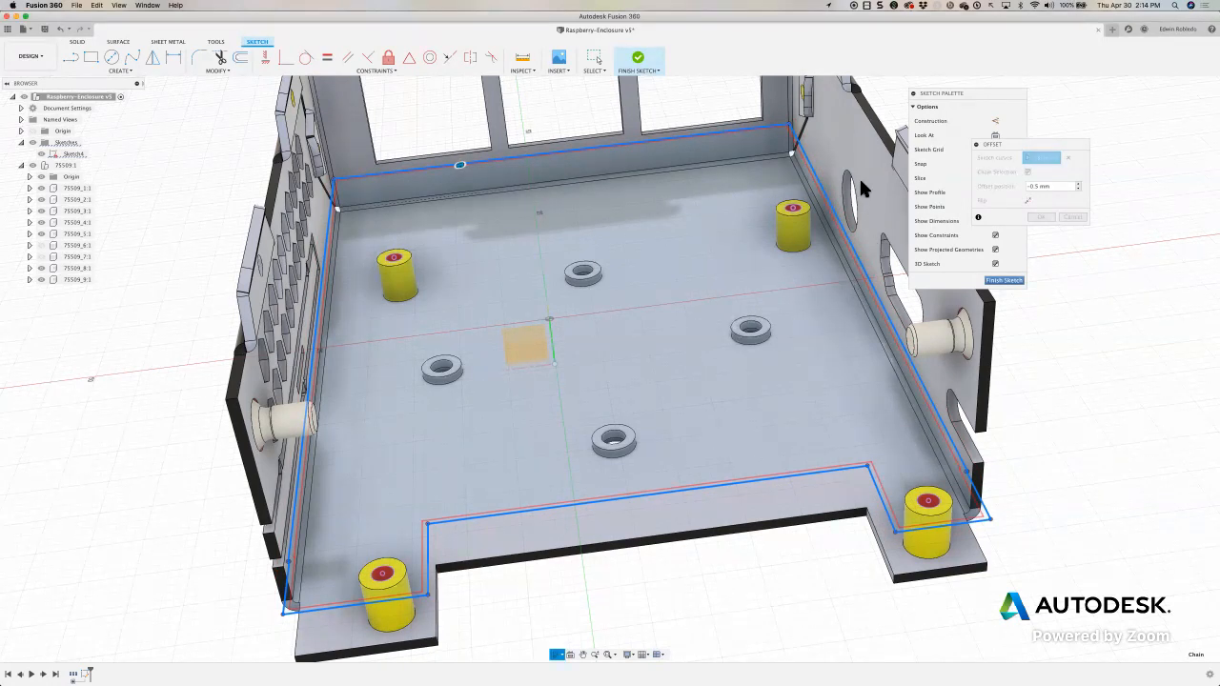
middle_click_drag(556, 149, 380, 198, "shift")
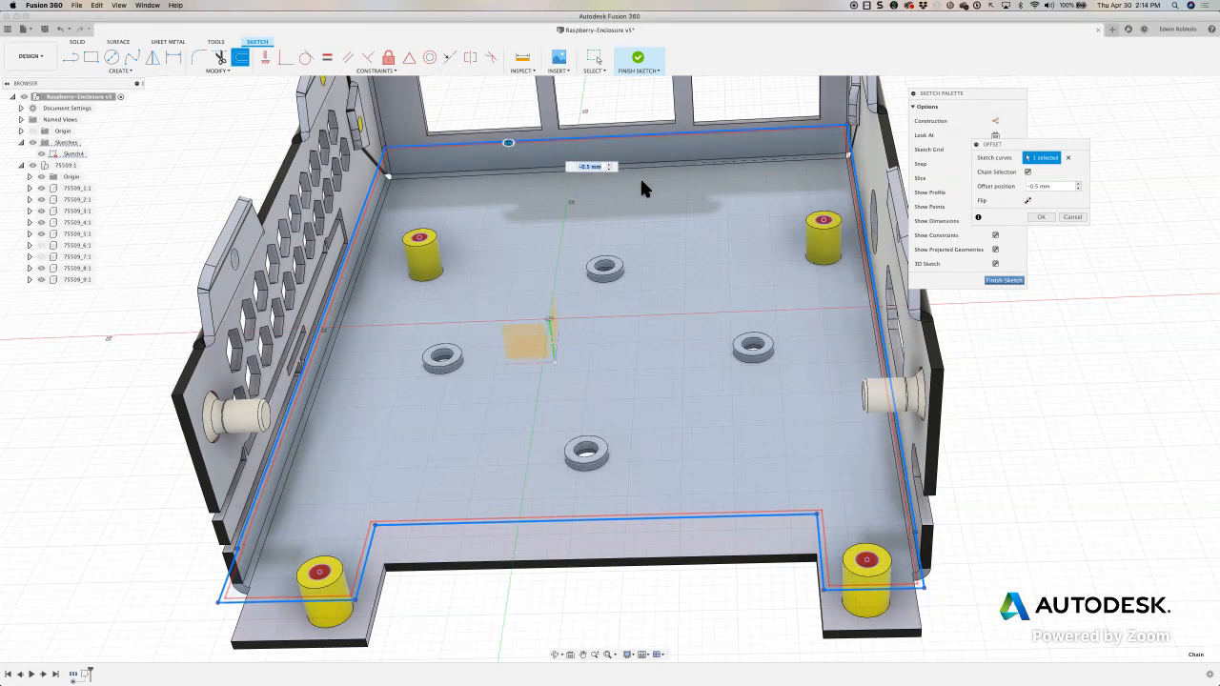
mouse_move(990, 143)
left_mouse_down()
mouse_move(841, 181)
mouse_move(648, 133)
left_mouse_up()
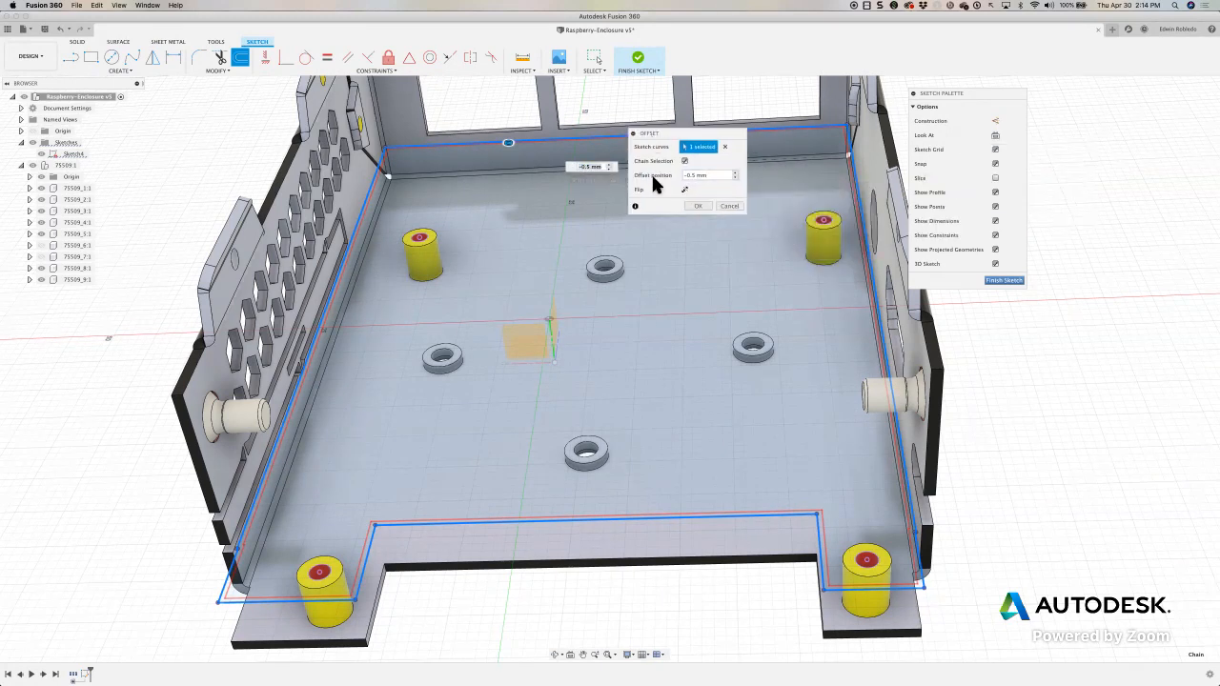
left_click(697, 206)
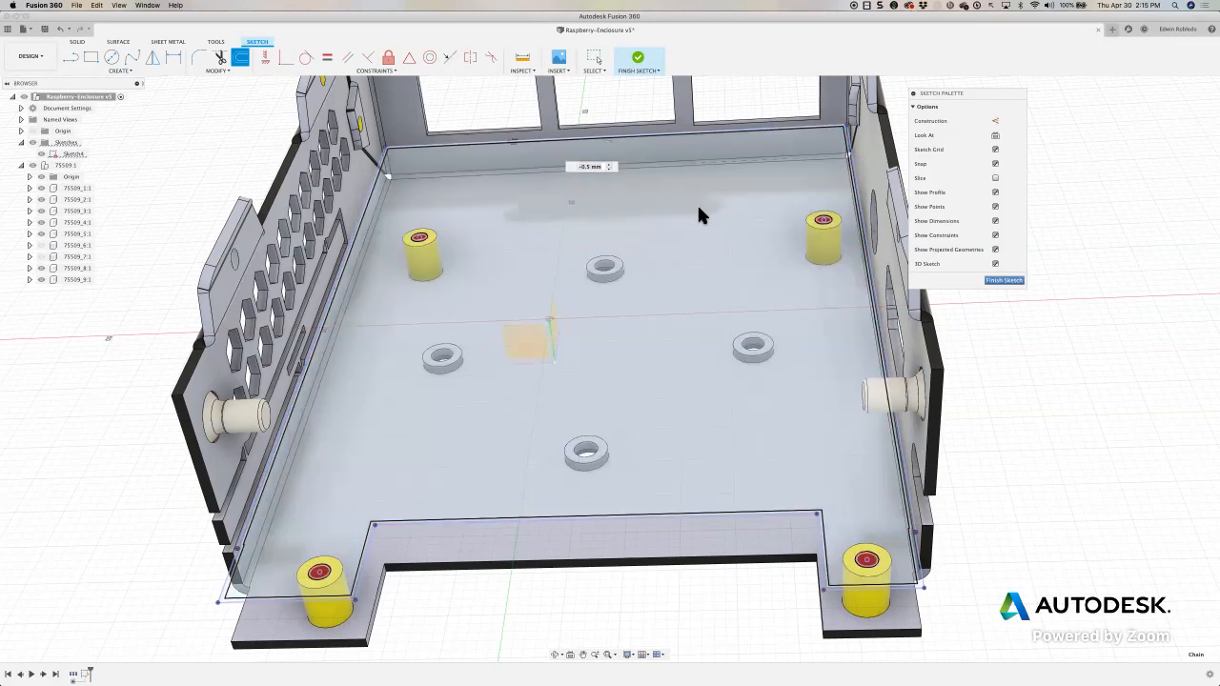
Step: Finish the sketch and turn on the visibility of the Sketches folder
middle_click_drag(1031, 282, 1037, 289)
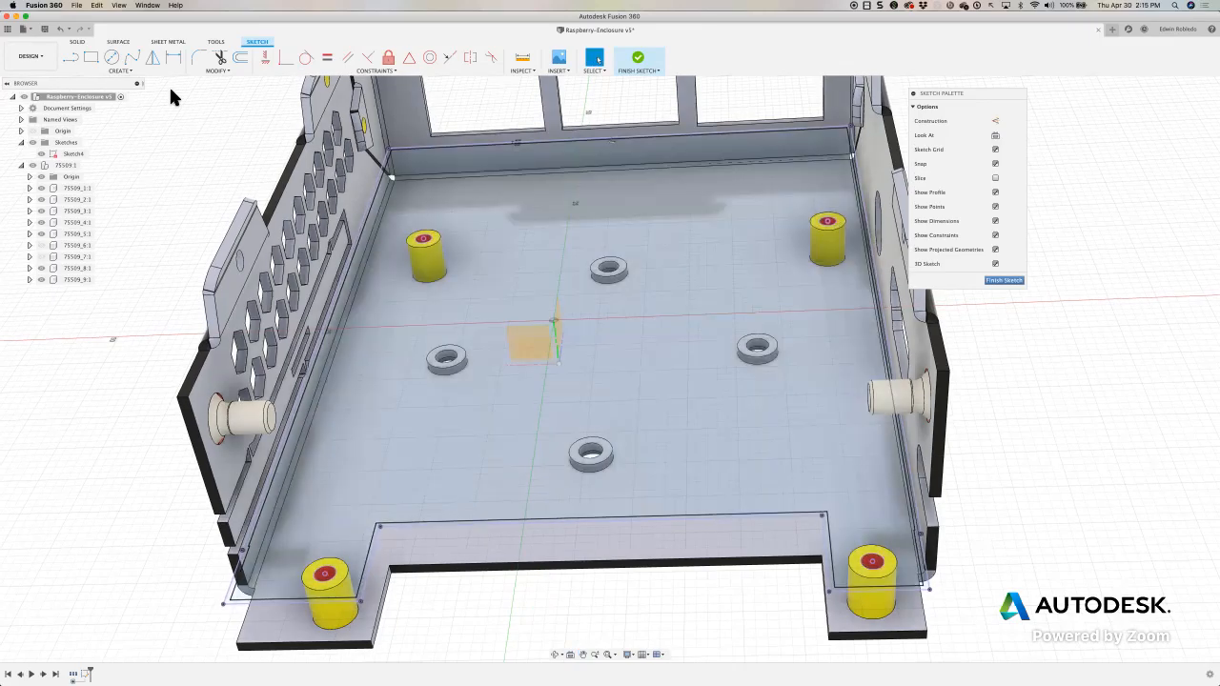
left_click_drag(988, 91, 984, 80)
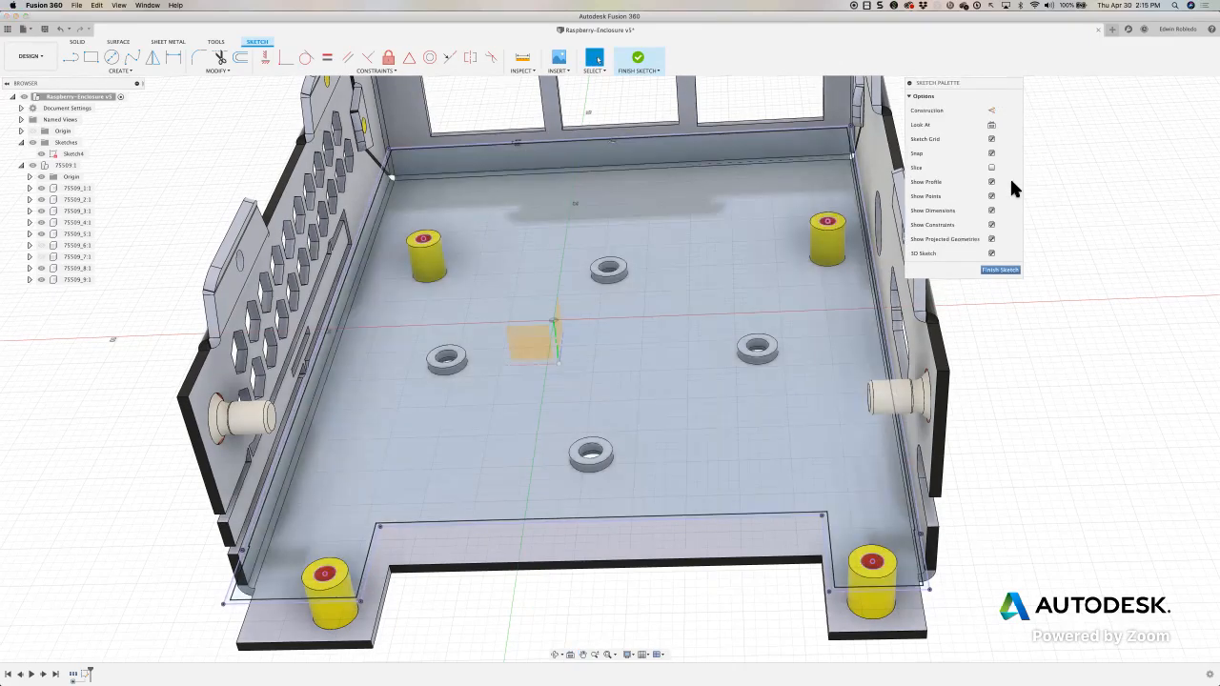
left_click(1000, 270)
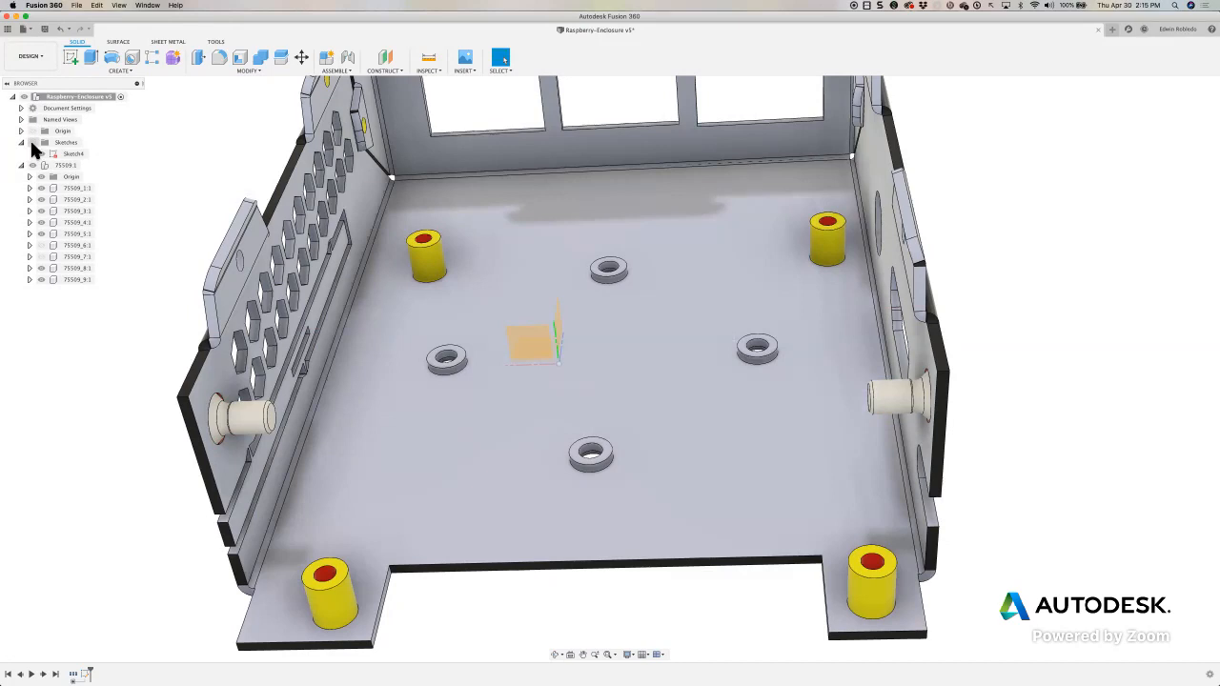
left_click(32, 142)
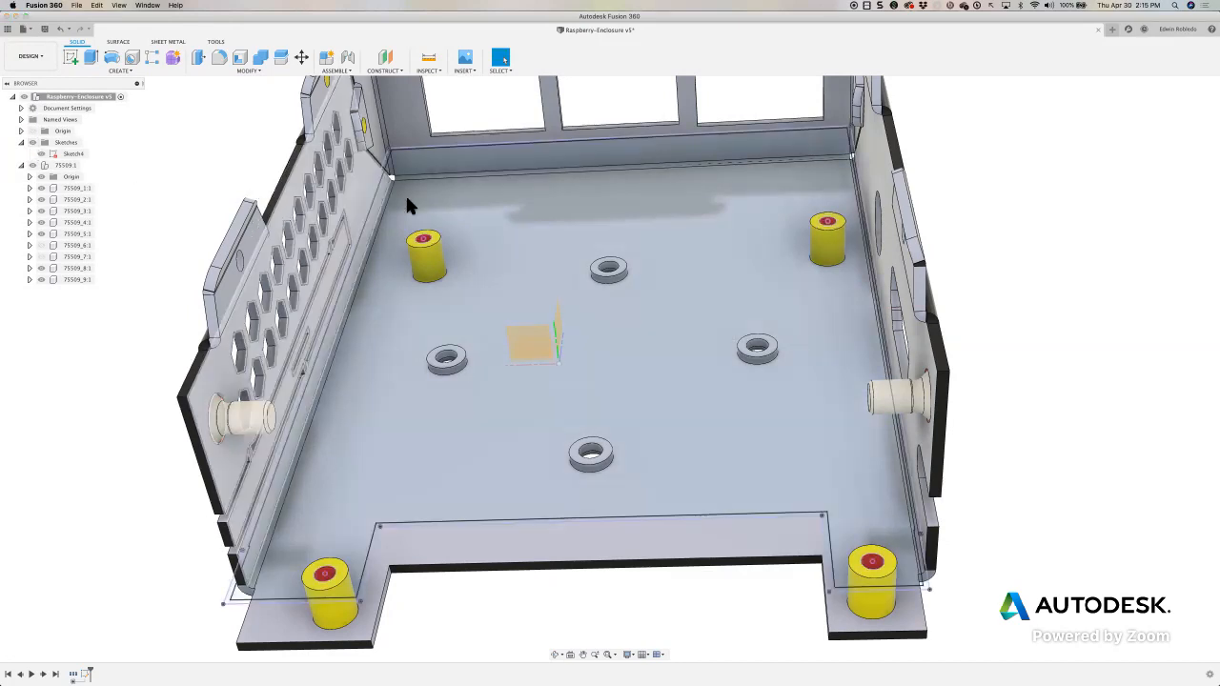
left_click(461, 213)
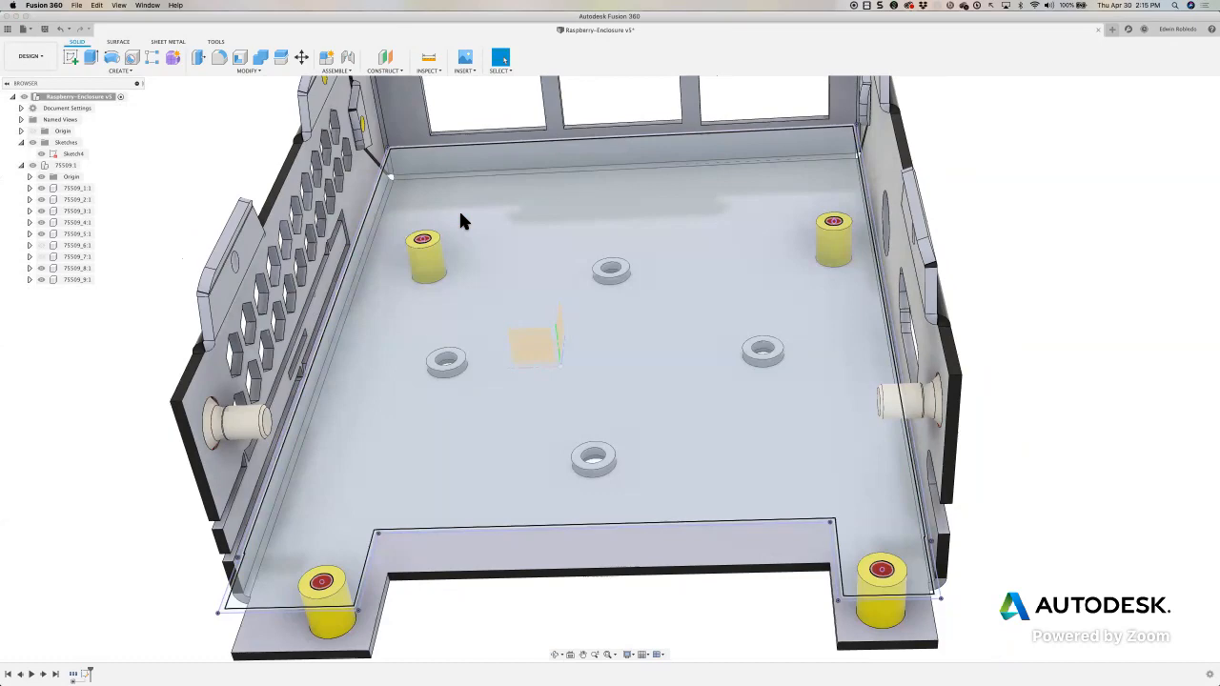
Step: Start creating a 3D PCB with the inner floor outline profile, leaving out the four standoff hole circles
middle_click_drag(463, 219, 389, 239, "shift")
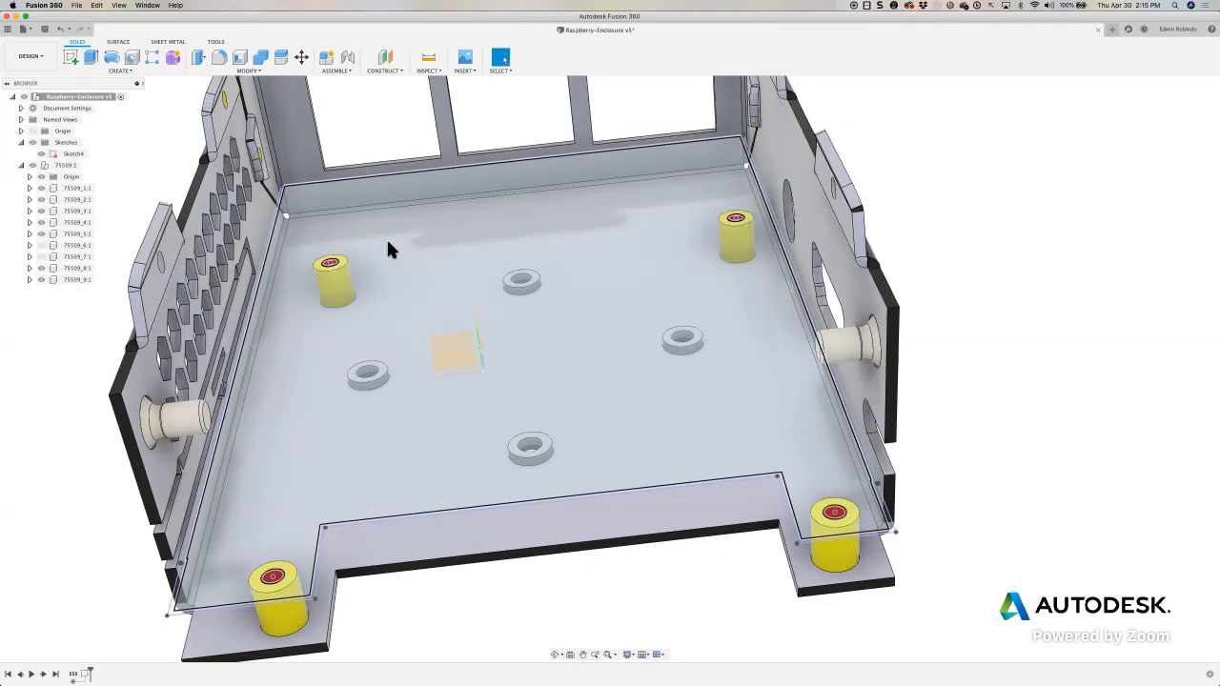
middle_click_drag(395, 248, 247, 181, "shift")
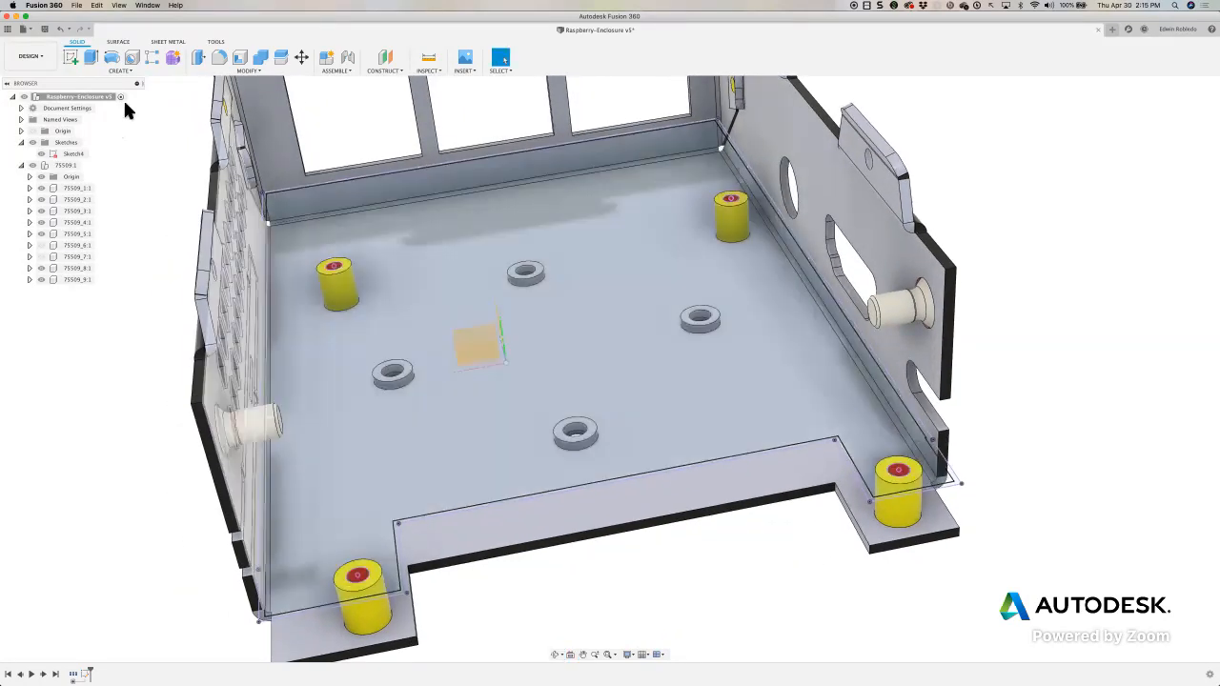
left_click(117, 70)
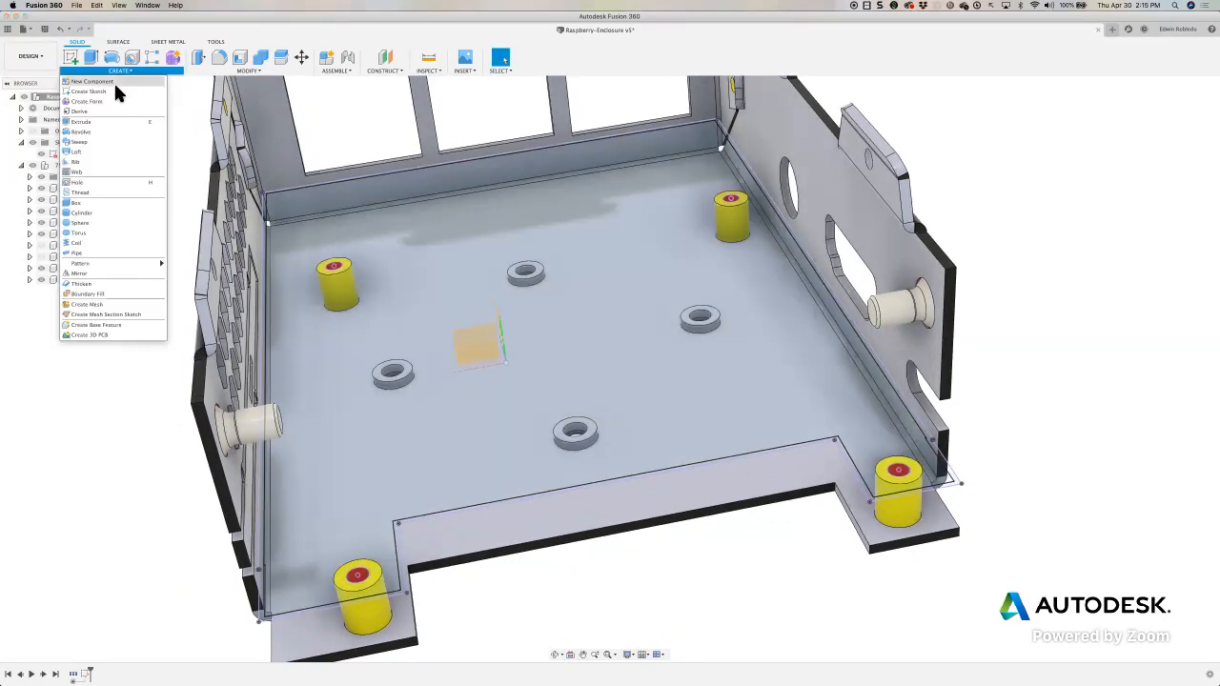
left_click(88, 335)
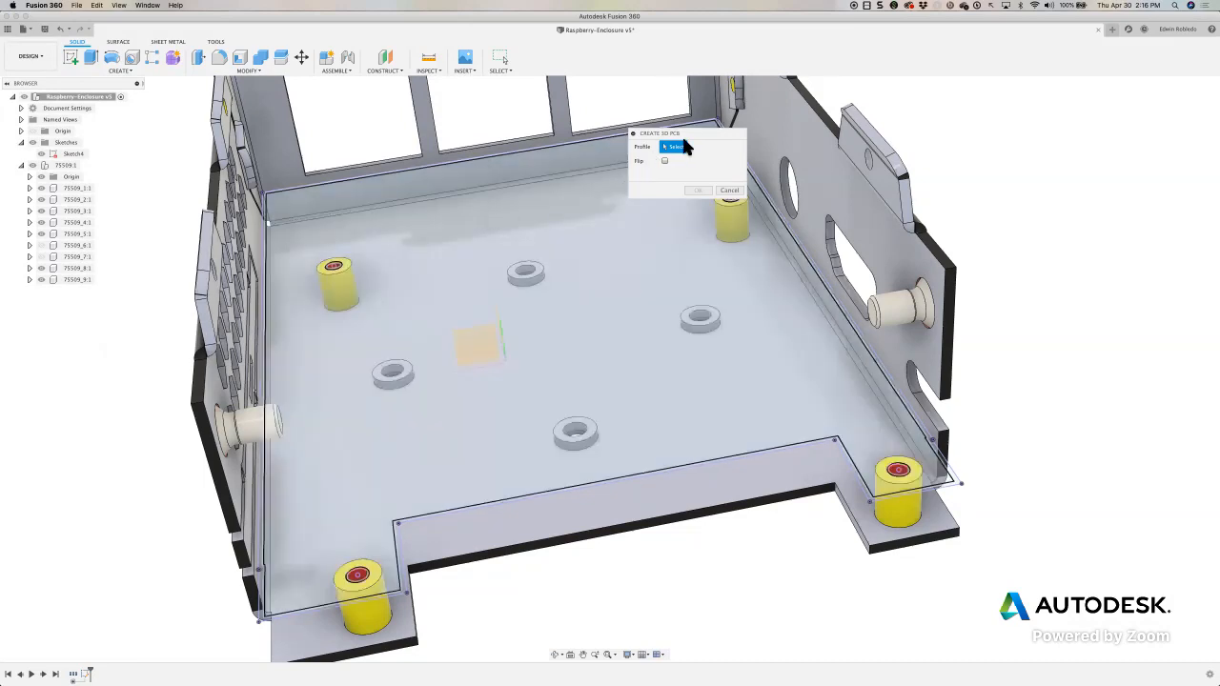
left_click_drag(691, 130, 950, 94)
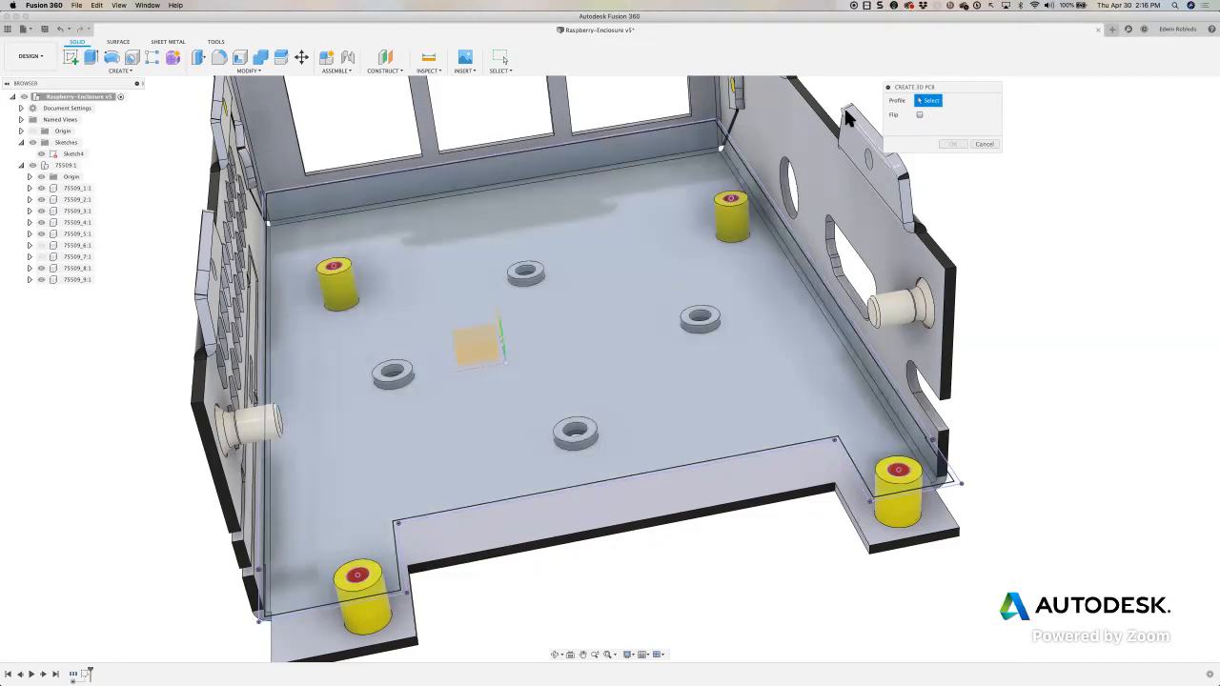
left_click(564, 245)
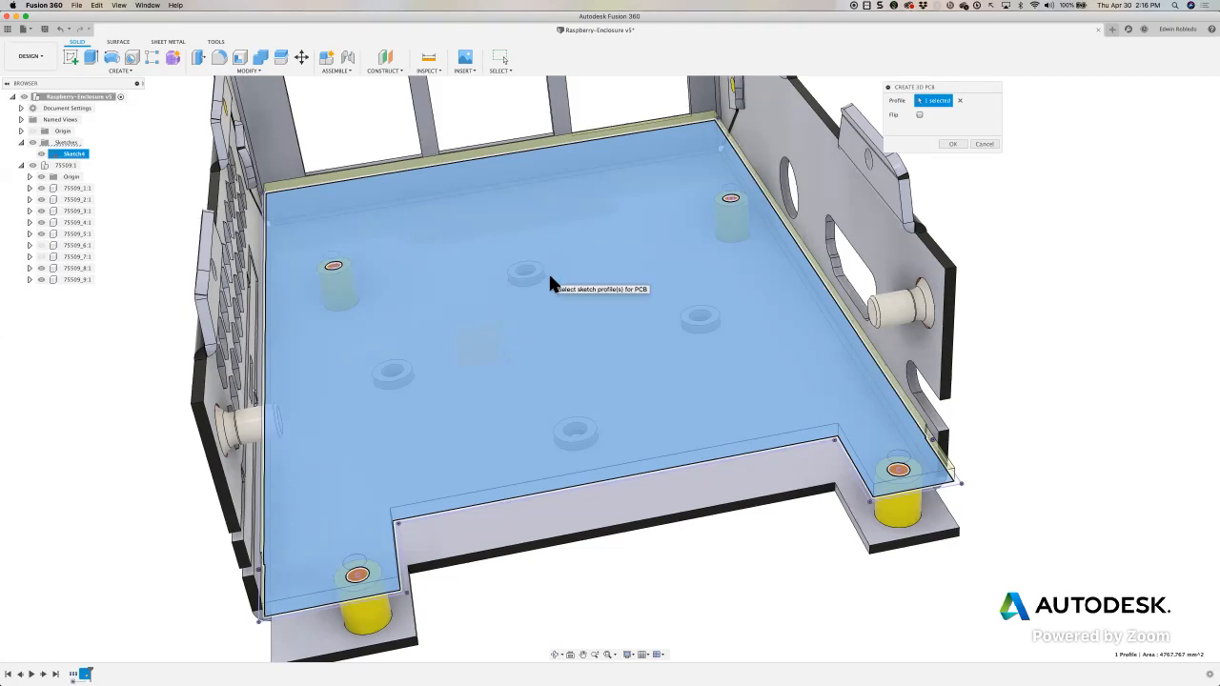
Step: Examine the board preview's fit around the open-end standoff and along the adjacent side wall
middle_click_drag(655, 284, 648, 283, "shift")
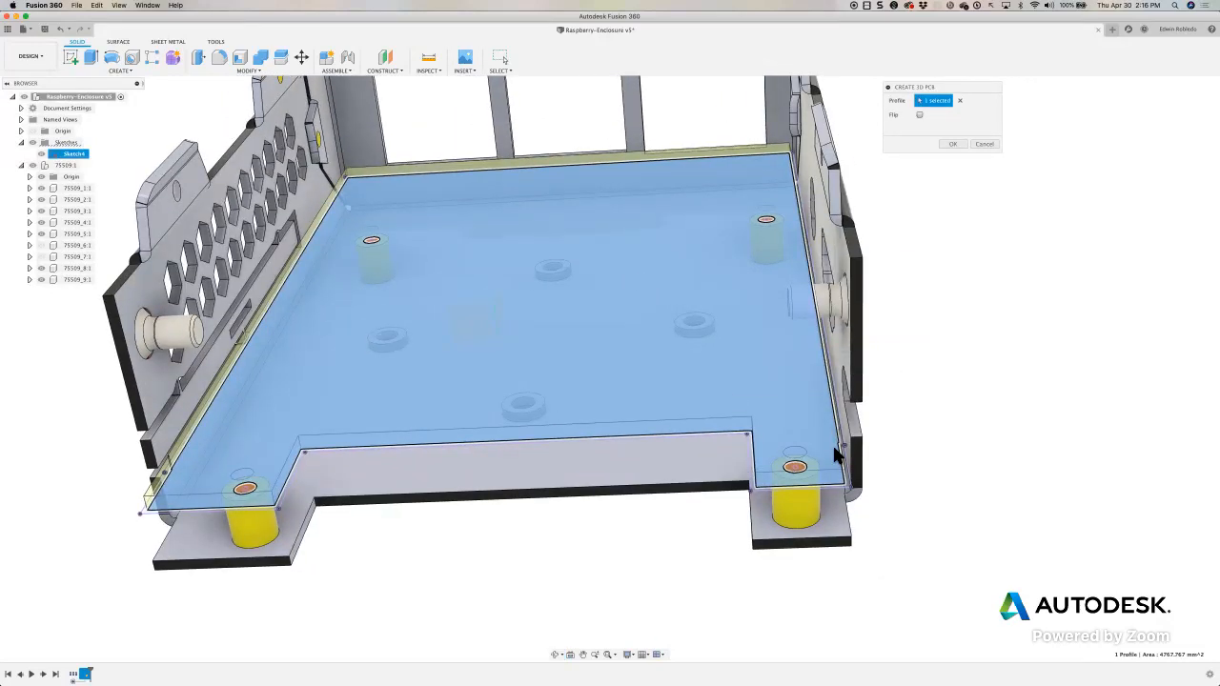
scroll(837, 455, "down", 3)
scroll(832, 447, "up", 8)
middle_click_drag(815, 438, 618, 313)
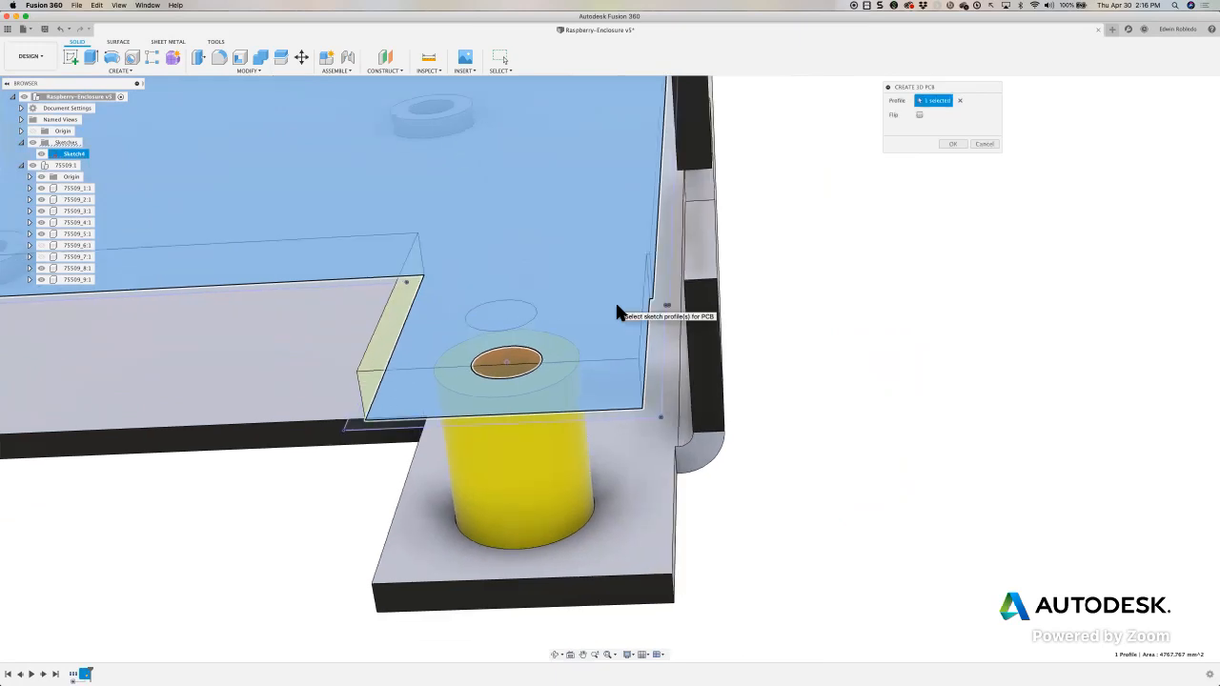
scroll(615, 306, "up", 3)
scroll(613, 306, "down", 2)
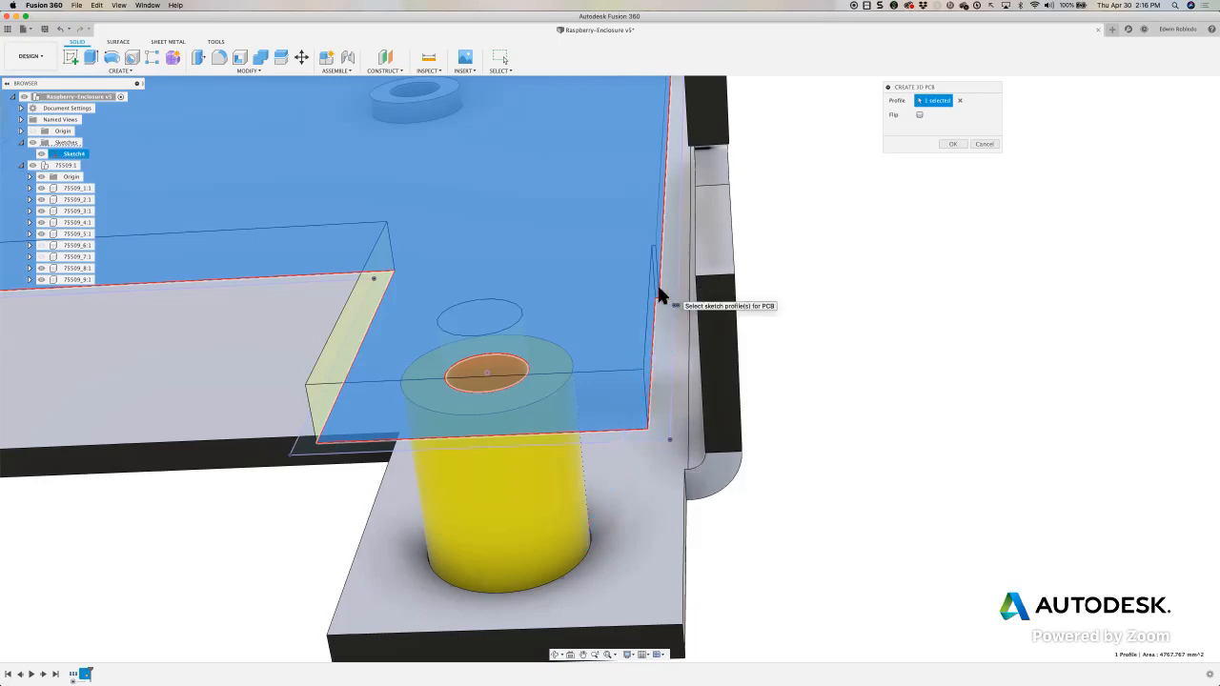
scroll(639, 272, "down", 5)
middle_click_drag(633, 252, 552, 582)
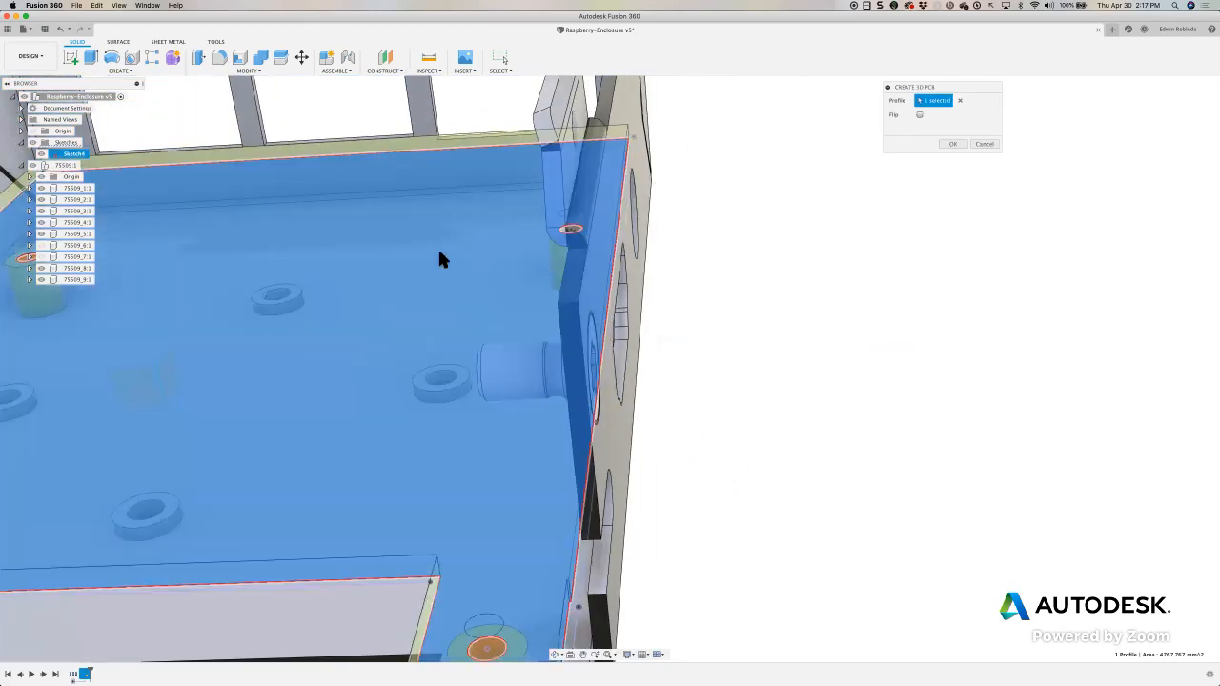
Step: Create the 3D PCB from the selected inner floor outline profile, leaving its orientation unflipped
middle_click_drag(563, 314, 770, 379)
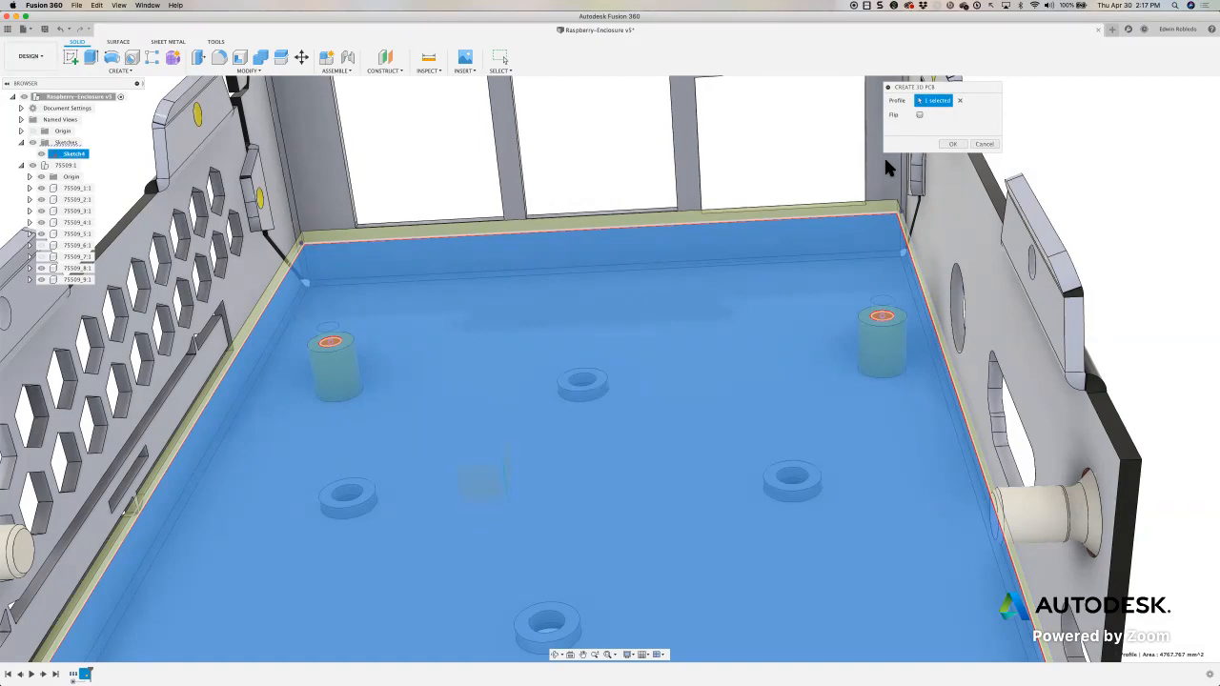
middle_click_drag(569, 265, 372, 327, "shift")
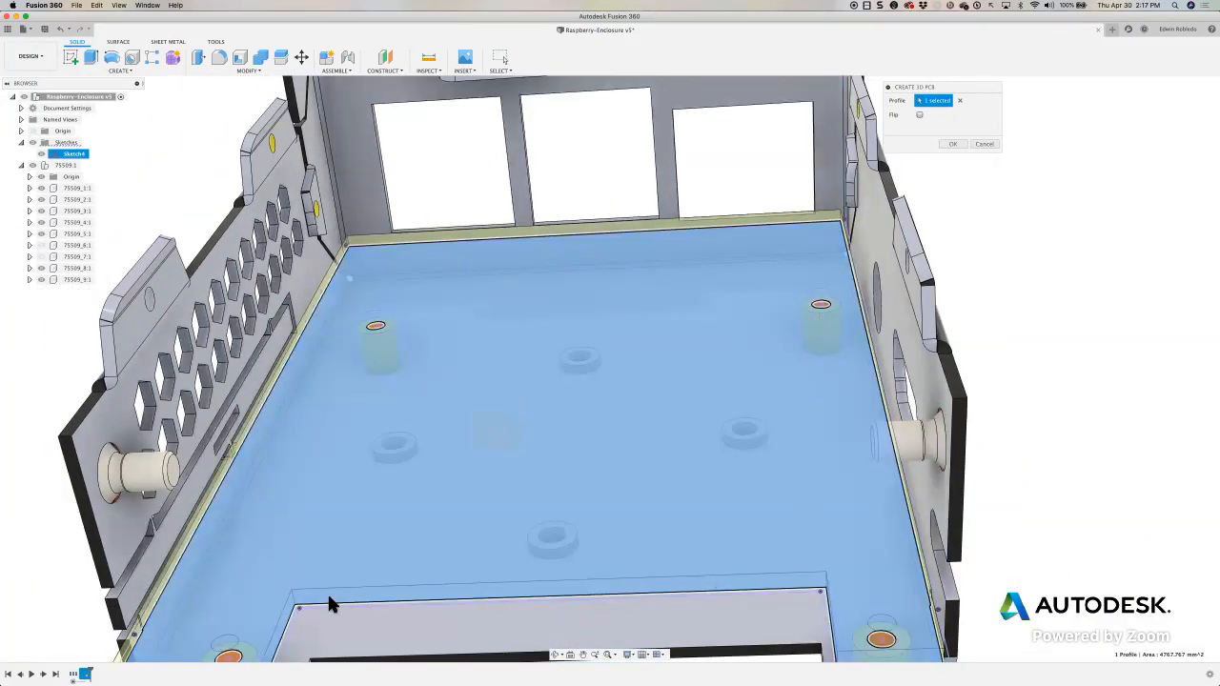
scroll(456, 414, "down", 2)
middle_click_drag(446, 365, 422, 308)
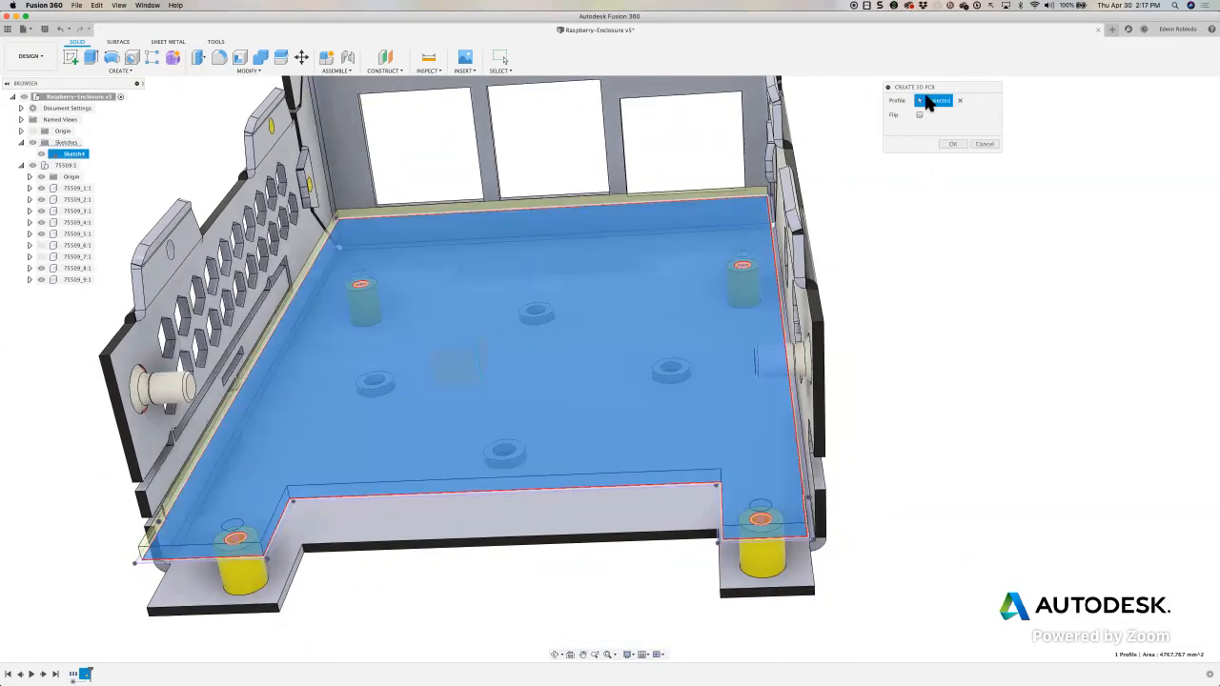
left_click_drag(927, 88, 878, 93)
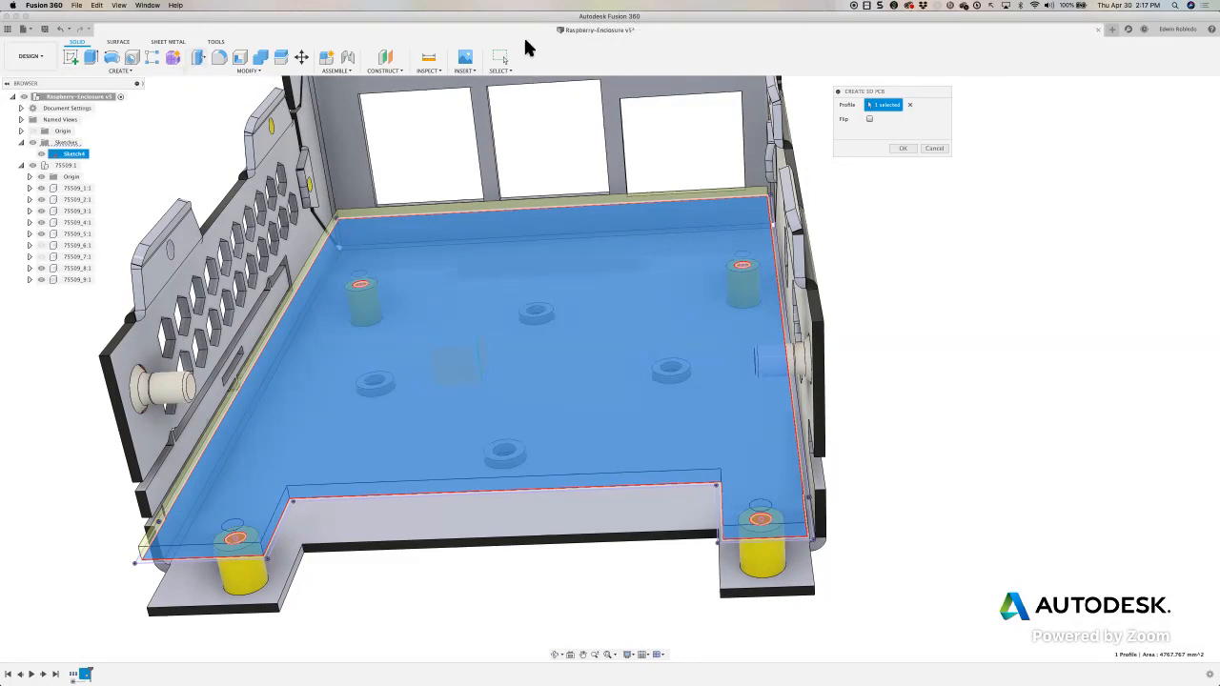
left_click(906, 150)
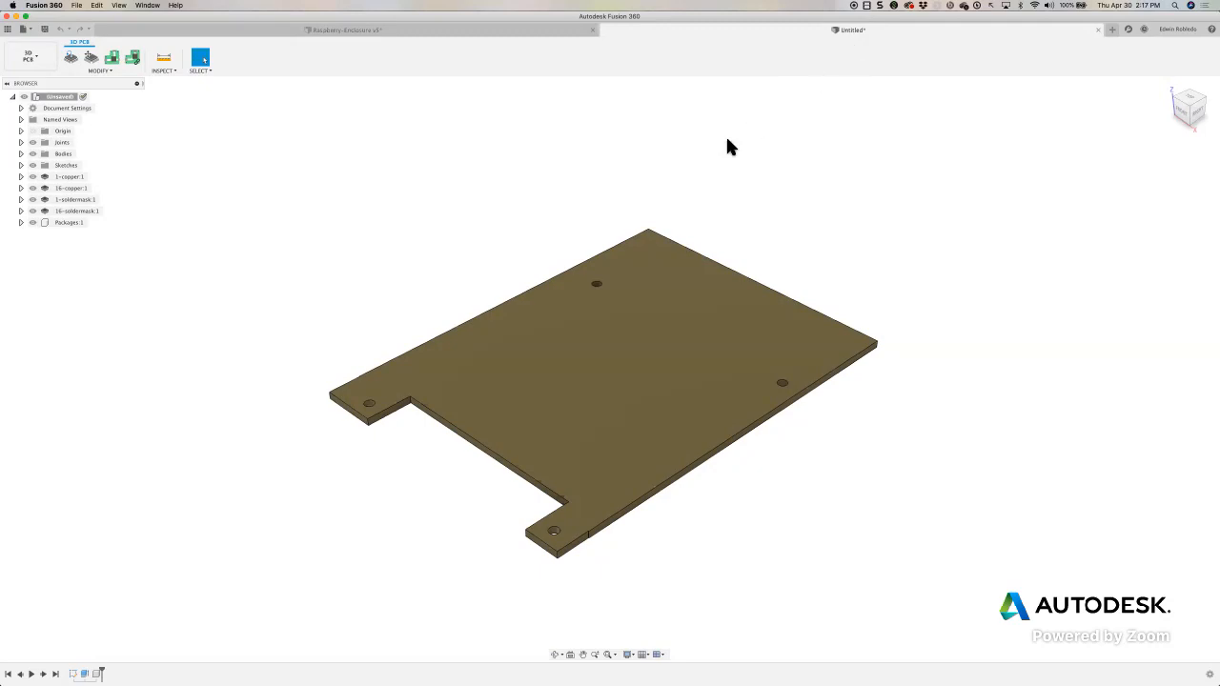
Step: Examine the new 3D board's outline, front notch, mounting holes and thickness from several angles
mouse_move(286, 264)
left_mouse_down()
mouse_move(337, 34)
mouse_move(400, 176)
mouse_move(828, 29)
mouse_move(599, 237)
mouse_move(610, 284)
mouse_move(399, 202)
left_mouse_up()
middle_click_drag(400, 277, 296, 246)
scroll(296, 246, "down", 2)
scroll(296, 246, "up", 4)
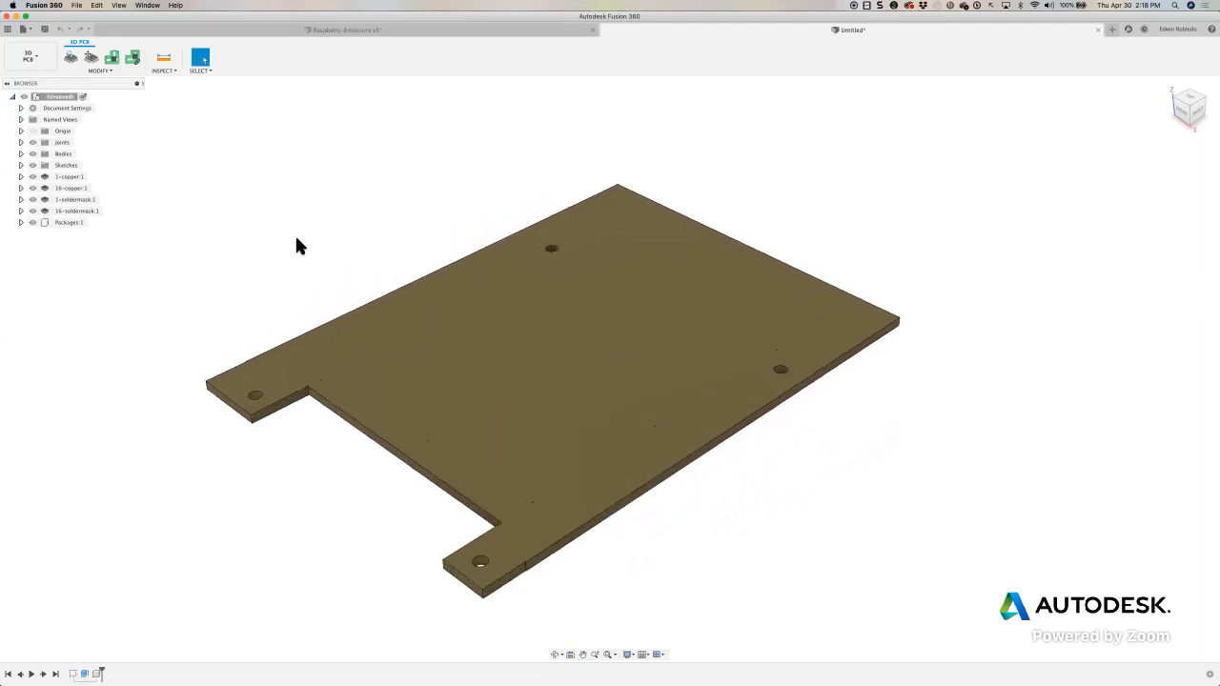
scroll(297, 238, "up", 2)
middle_click_drag(296, 238, 238, 223)
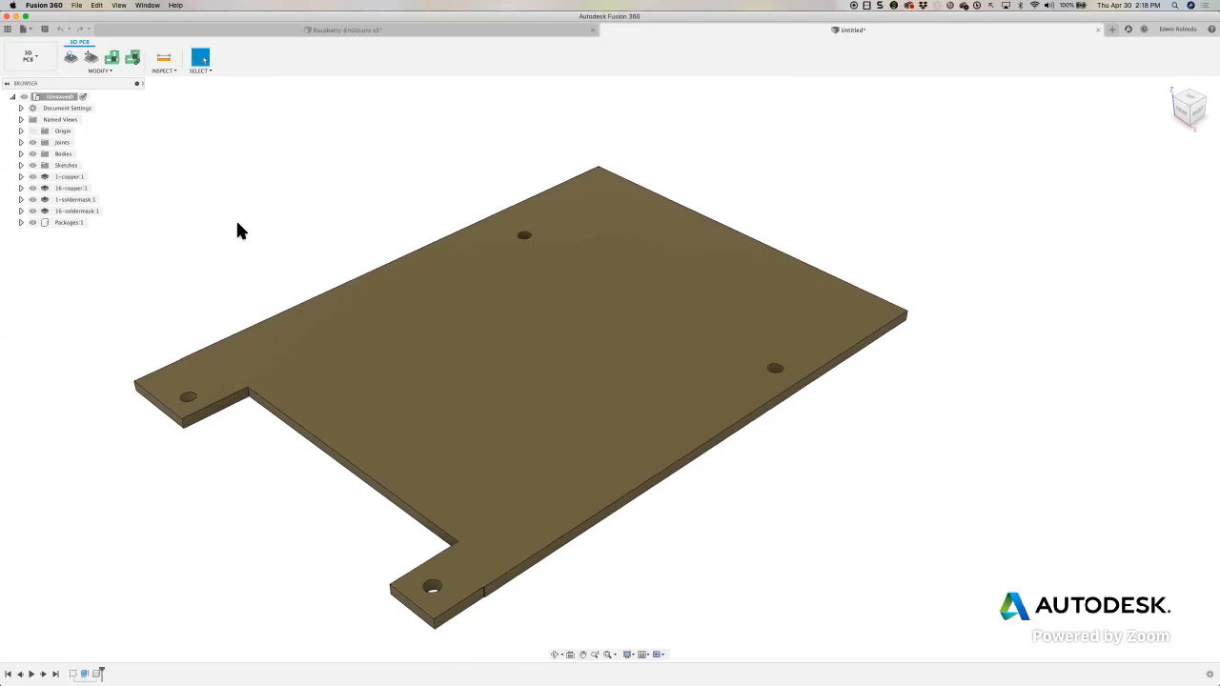
scroll(239, 229, "up", 1)
middle_click_drag(237, 223, 225, 167)
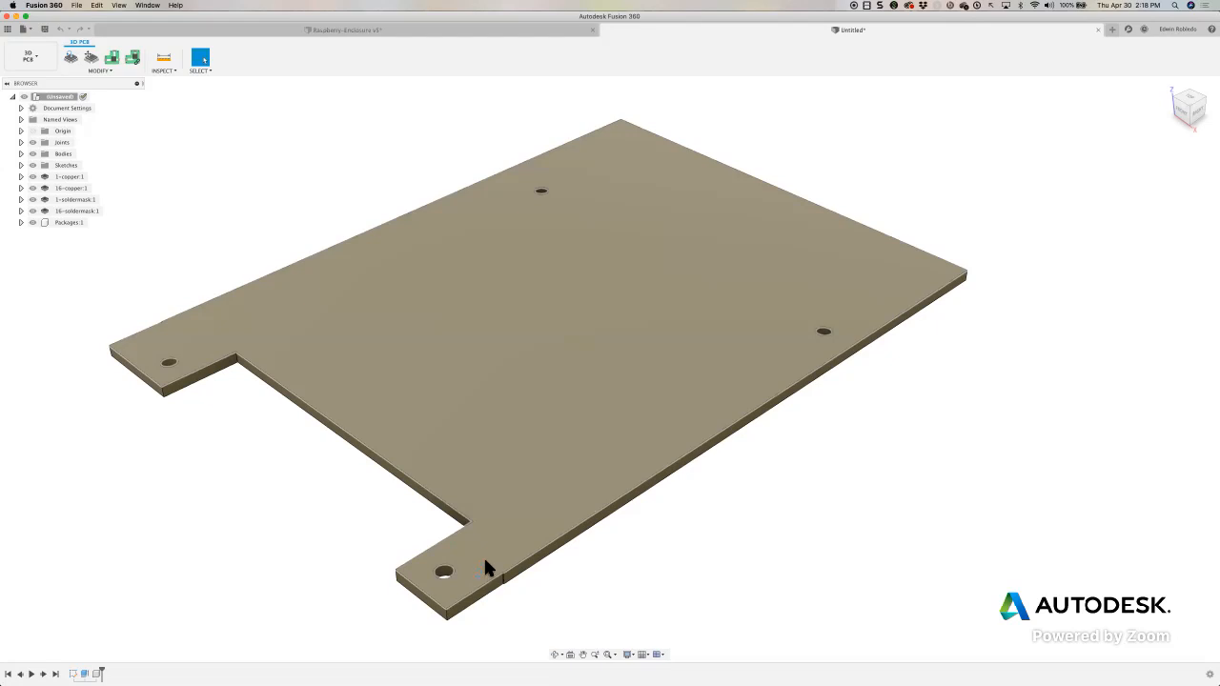
middle_click_drag(485, 558, 516, 508, "shift")
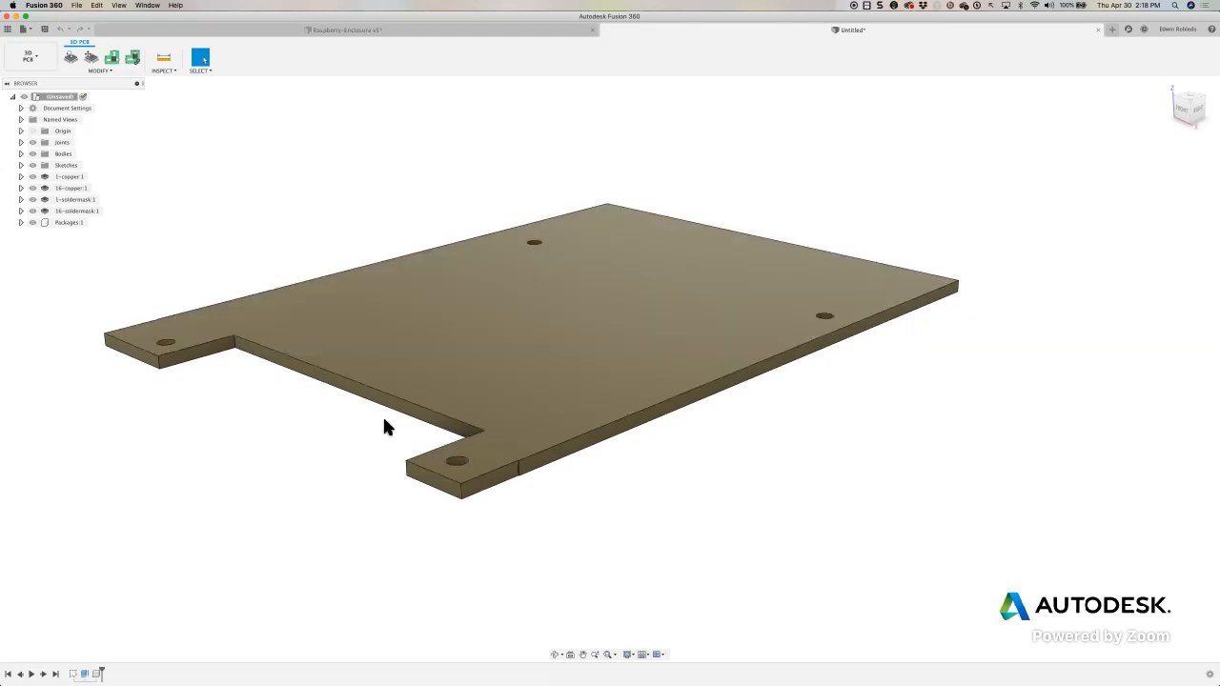
scroll(472, 345, "down", 1)
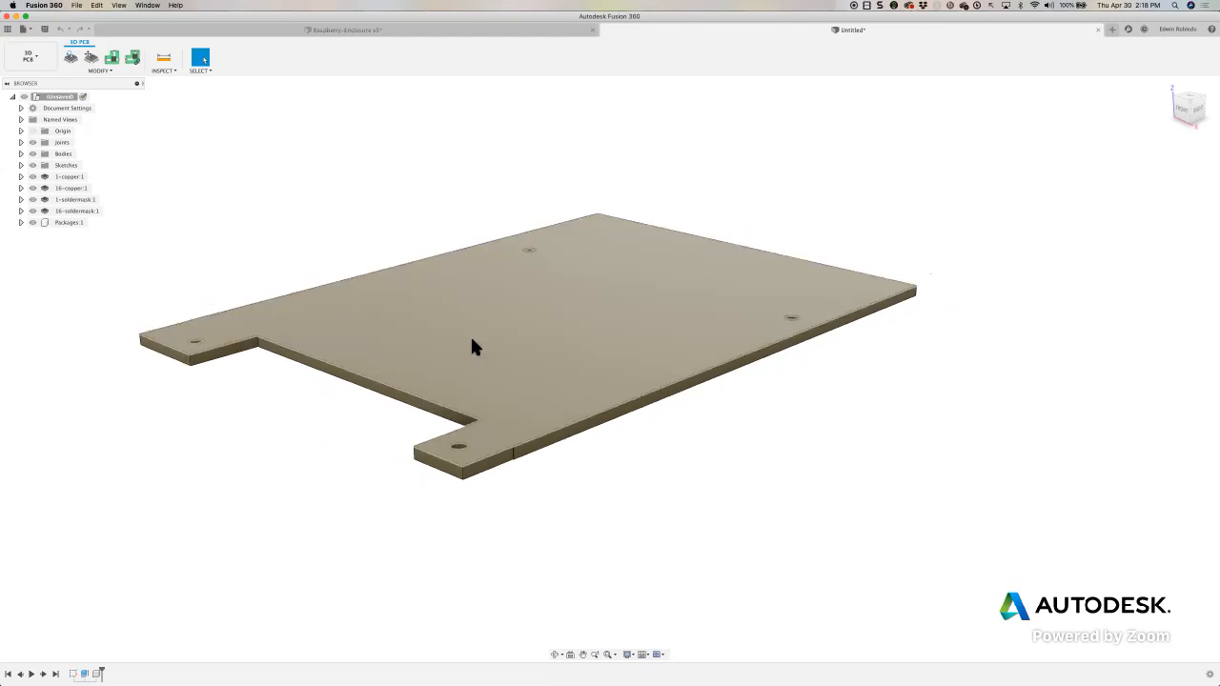
scroll(474, 345, "down", 1)
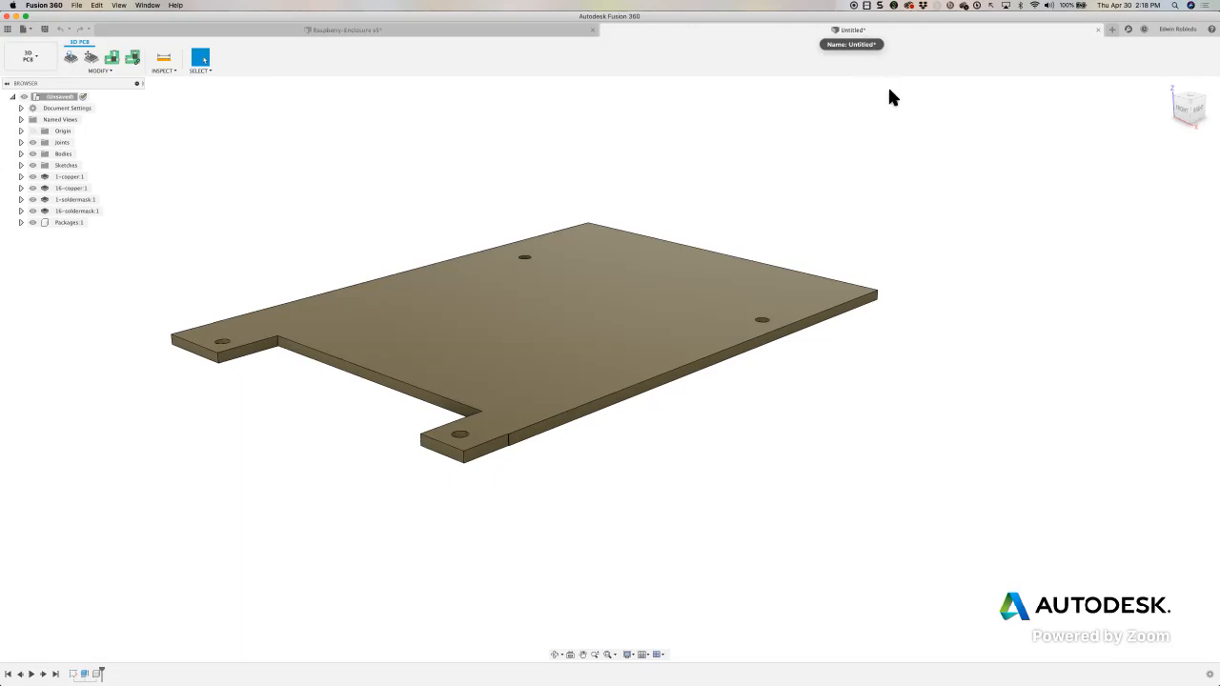
middle_click_drag(1001, 171, 915, 120, "shift")
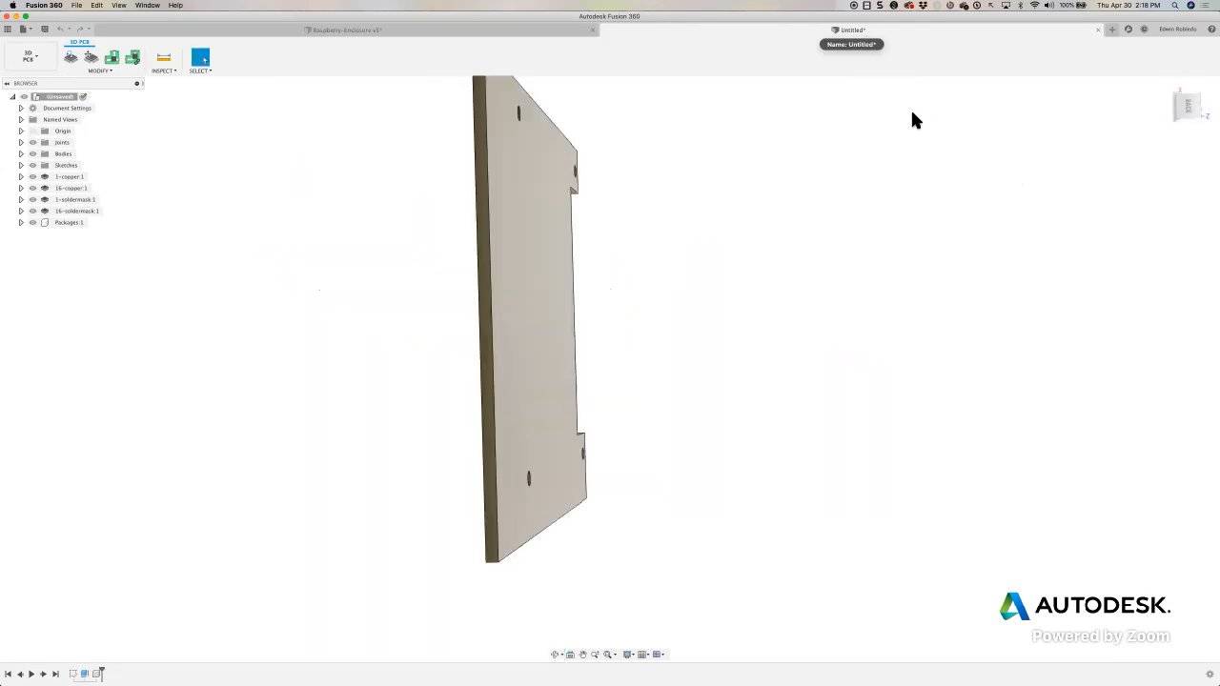
Step: Save the 3D PCB as Pie3DPCB in the April30 folder of the Tutorials project and restore the home view
left_click_drag(955, 150, 865, 33)
left_click(44, 29)
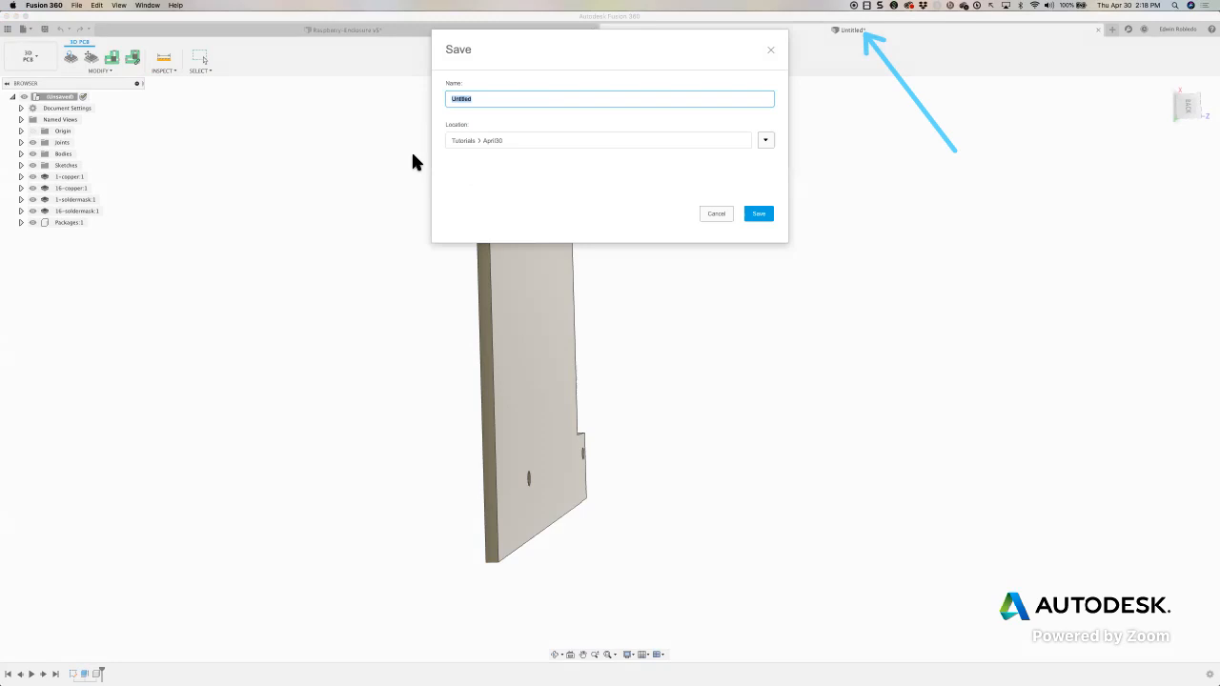
type("Pi")
key("Return")
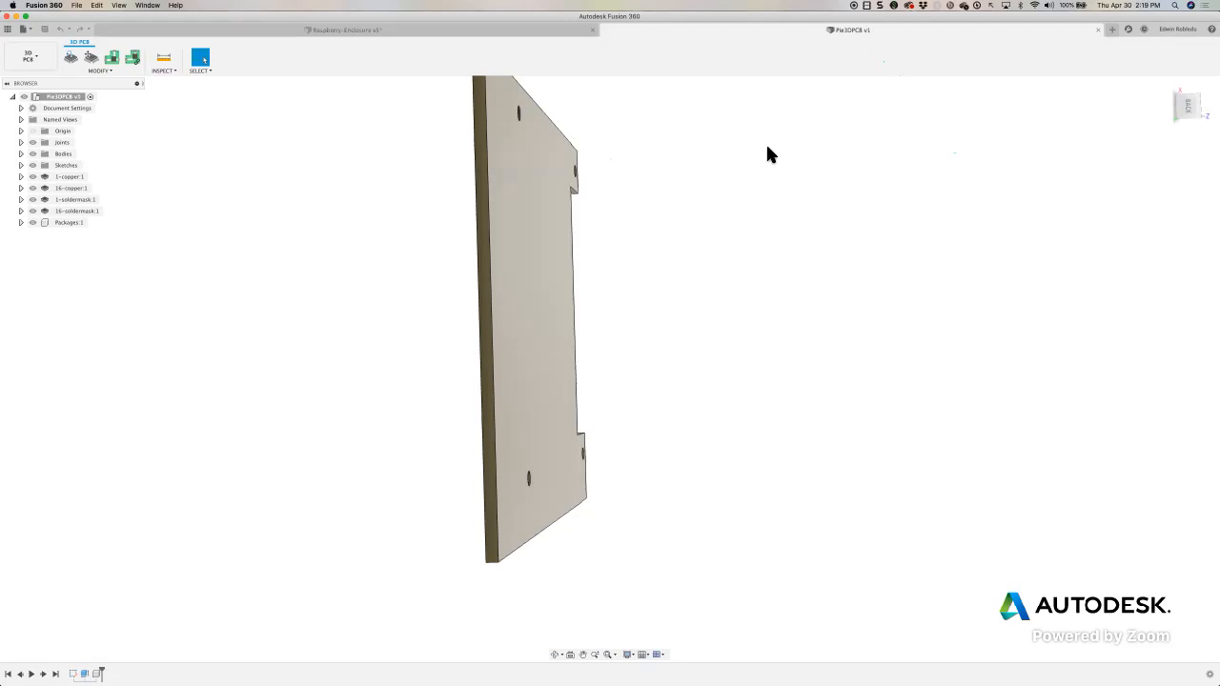
left_click(1176, 89)
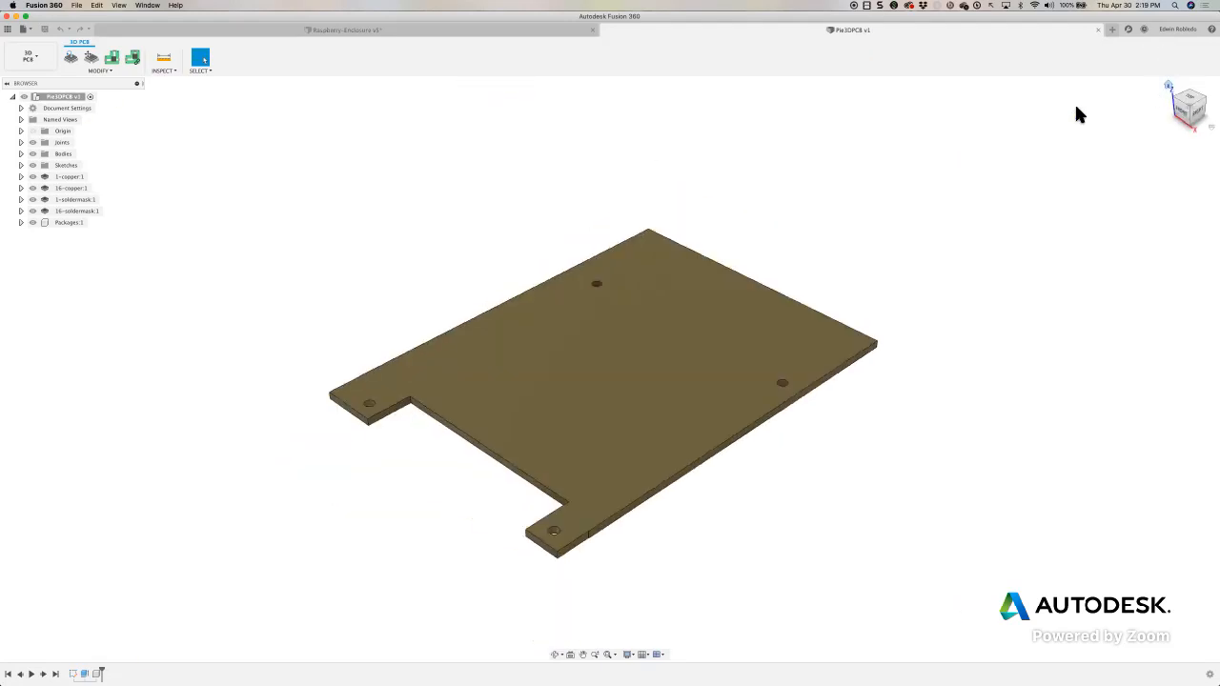
middle_click_drag(834, 229, 680, 207)
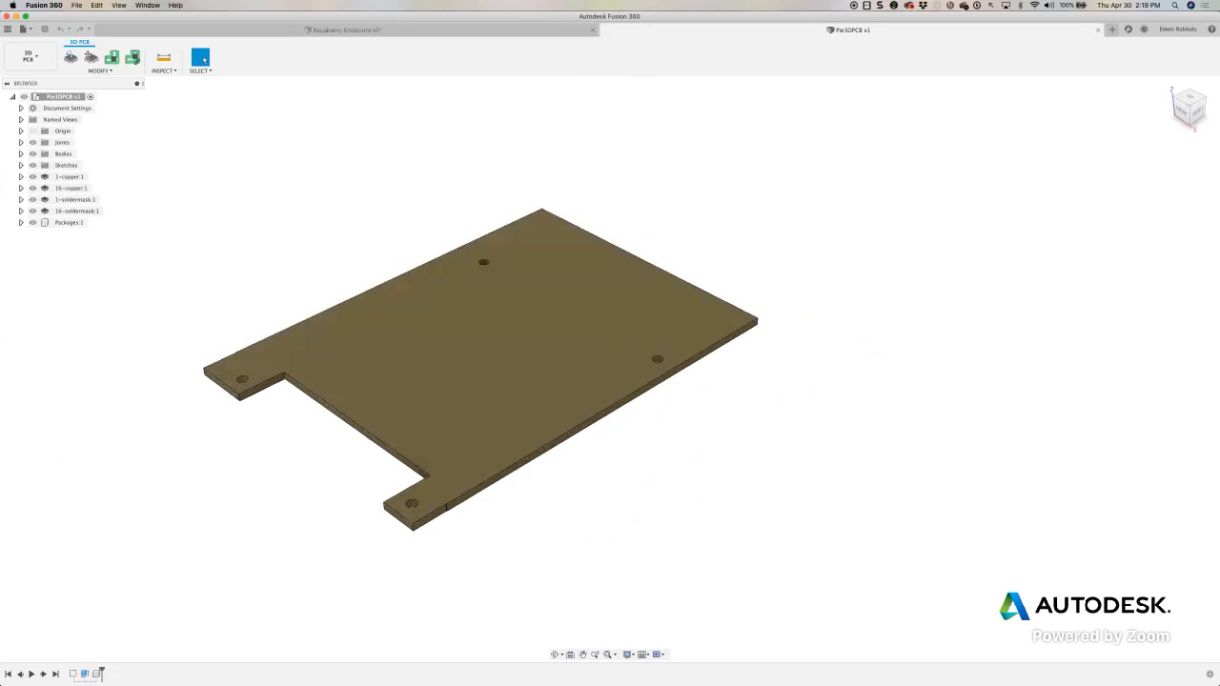
Step: Switch to EAGLE, show the EAGLEComFinal schematic and return to its board layout
mouse_move(752, 675)
left_click(801, 674)
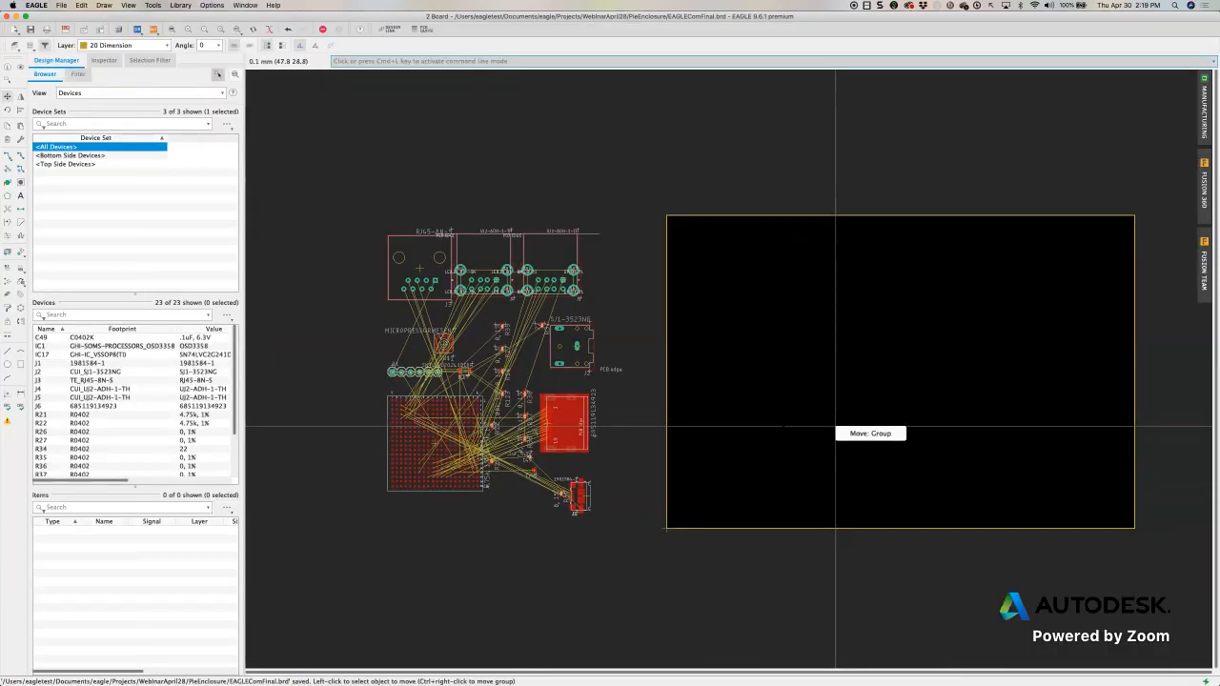
key("super+a")
middle_click_drag(835, 426, 761, 399)
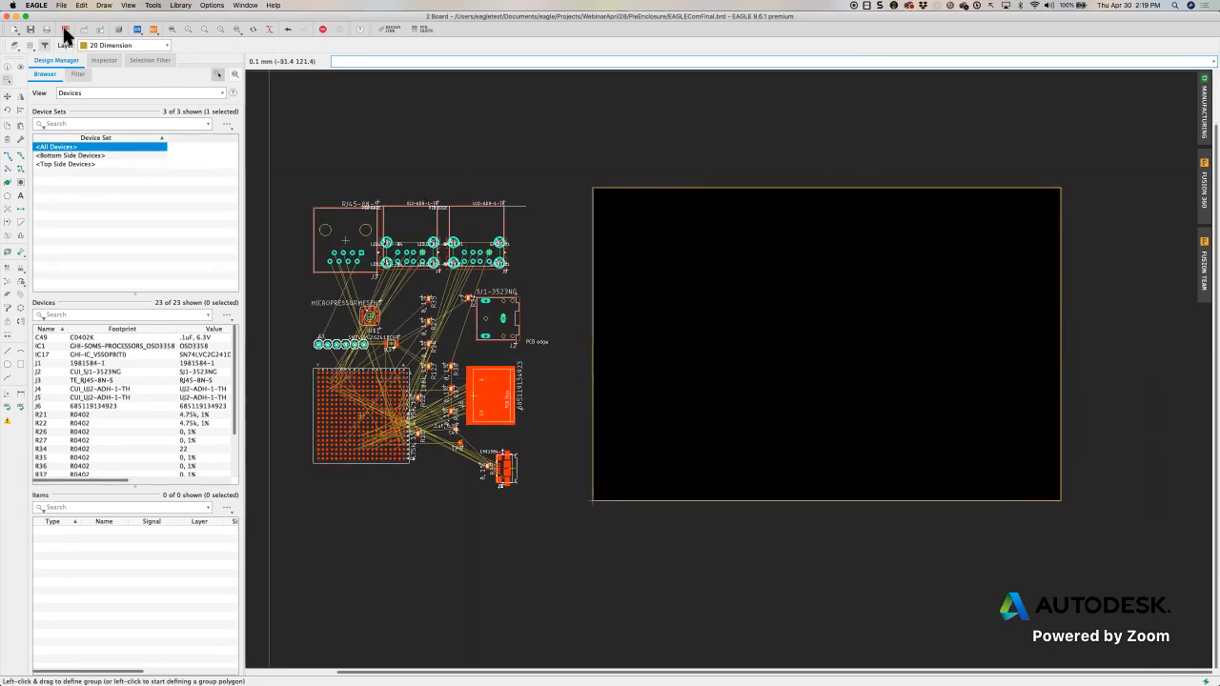
left_click(66, 30)
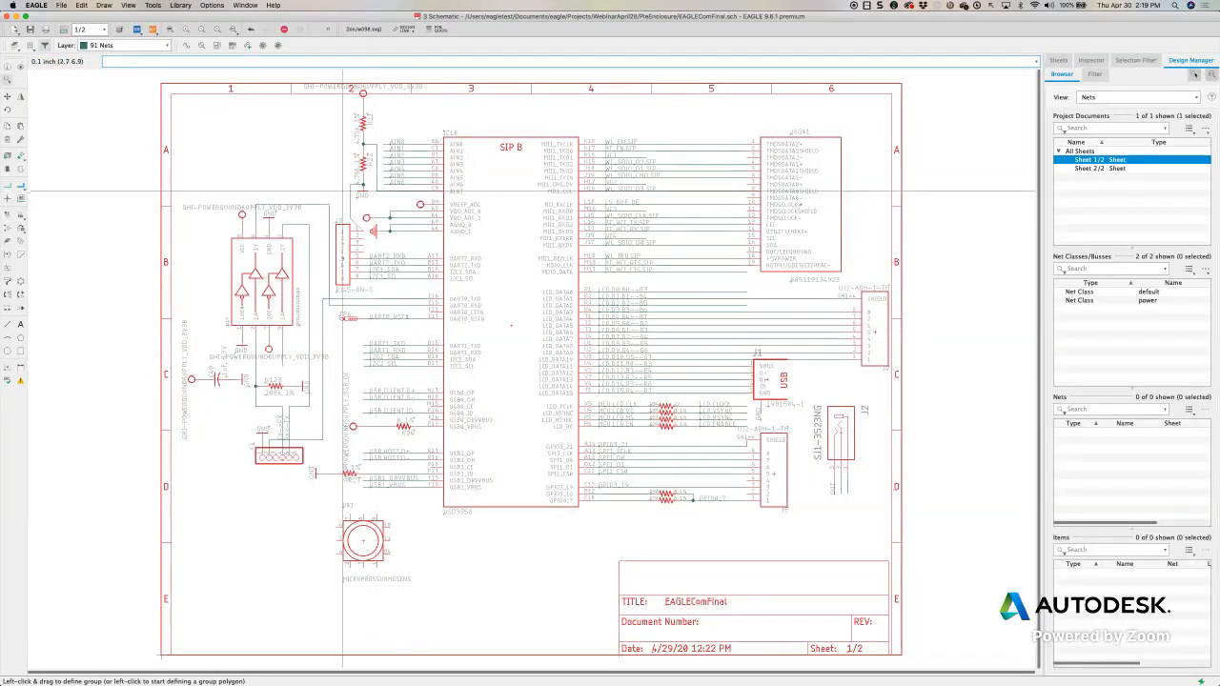
left_click(60, 27)
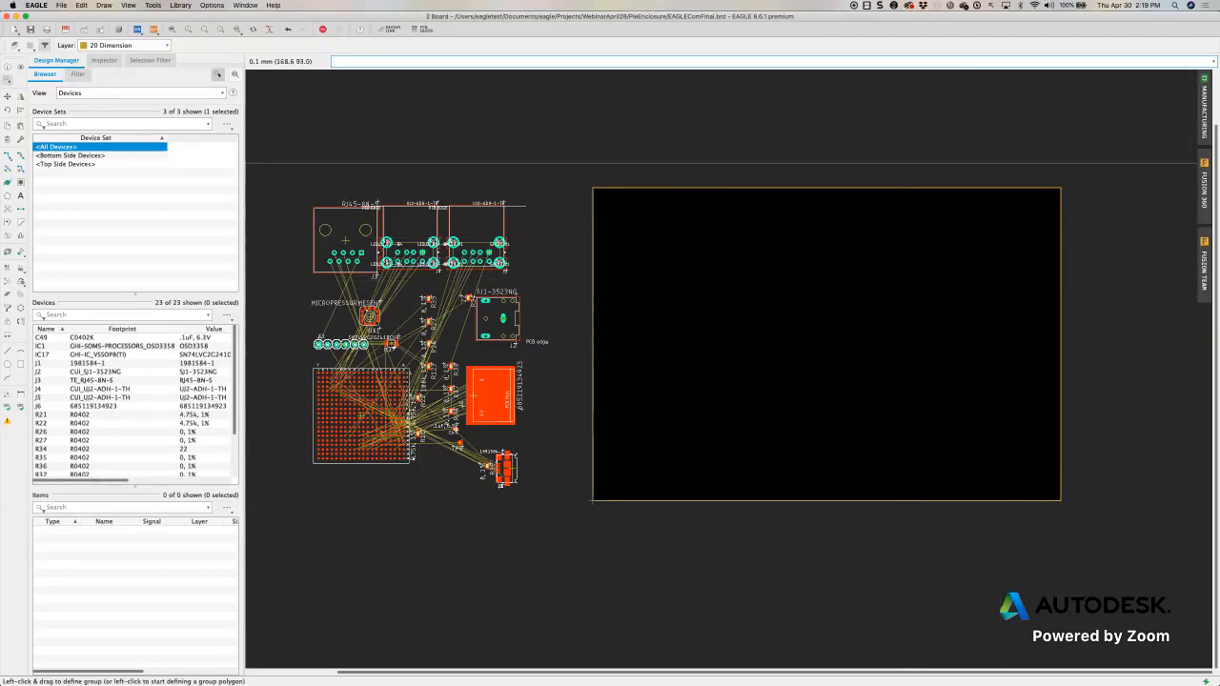
left_click(1206, 197)
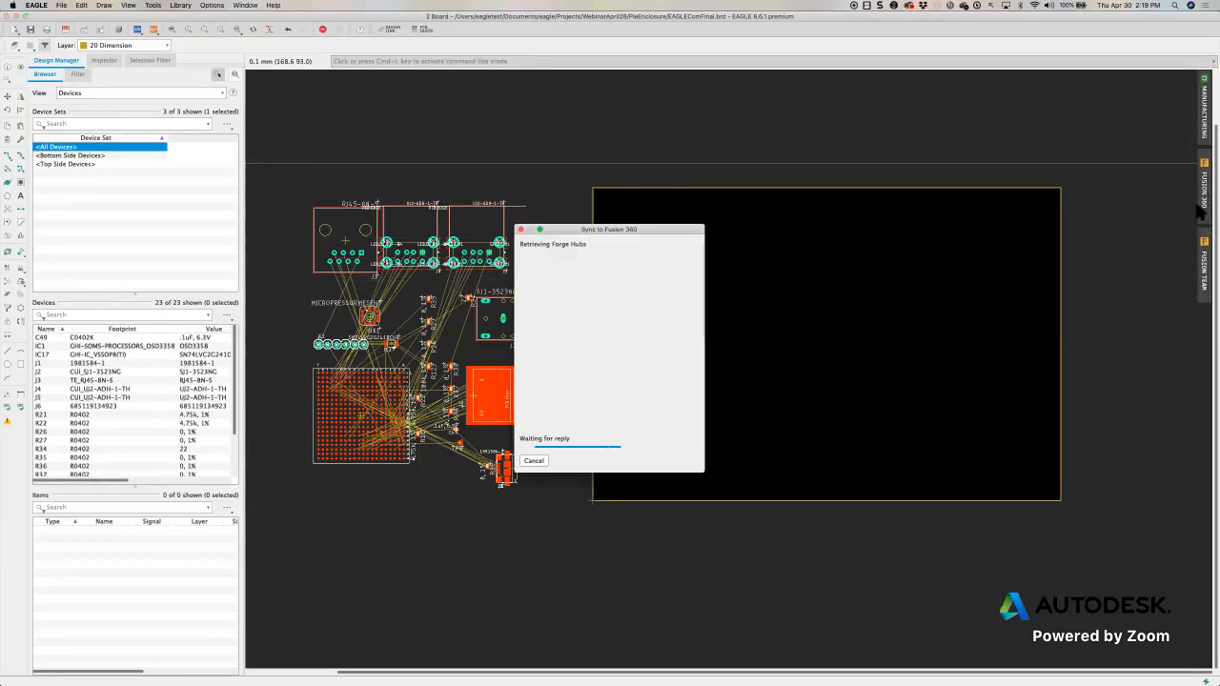
left_click_drag(636, 189, 668, 135)
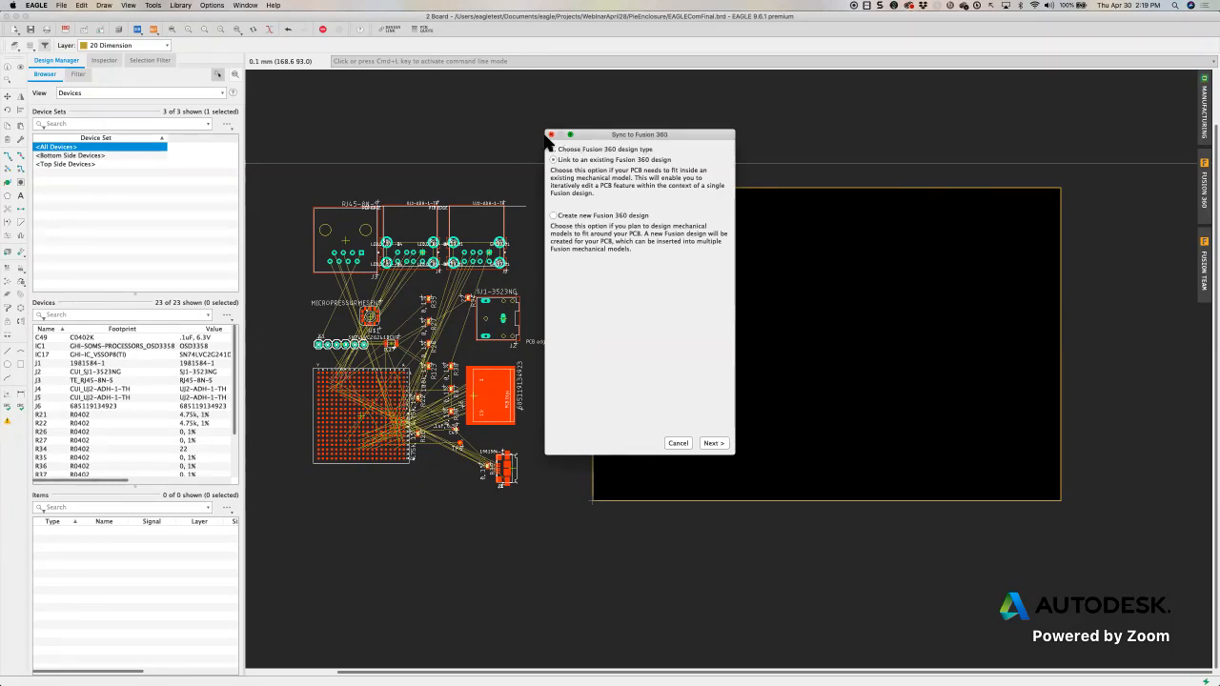
left_click(550, 135)
Step: Check the signed-in account in EAGLE's Control Panel and return to the EAGLEComFinal board
left_click(246, 6)
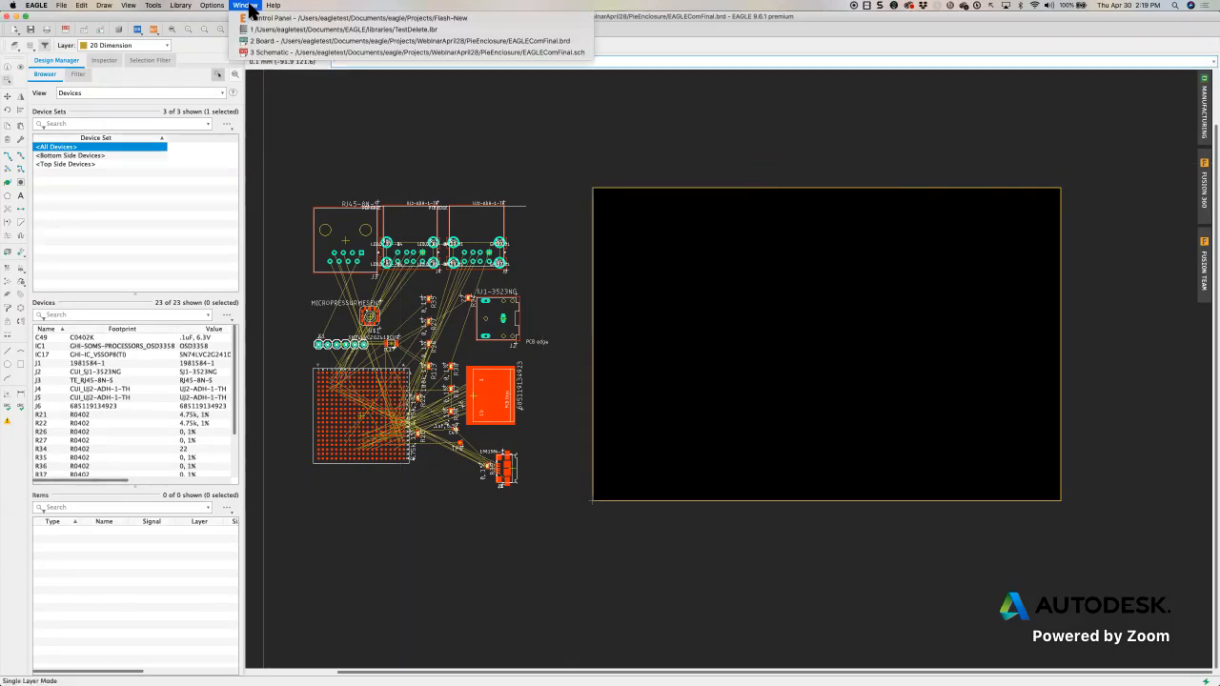
left_click(253, 19)
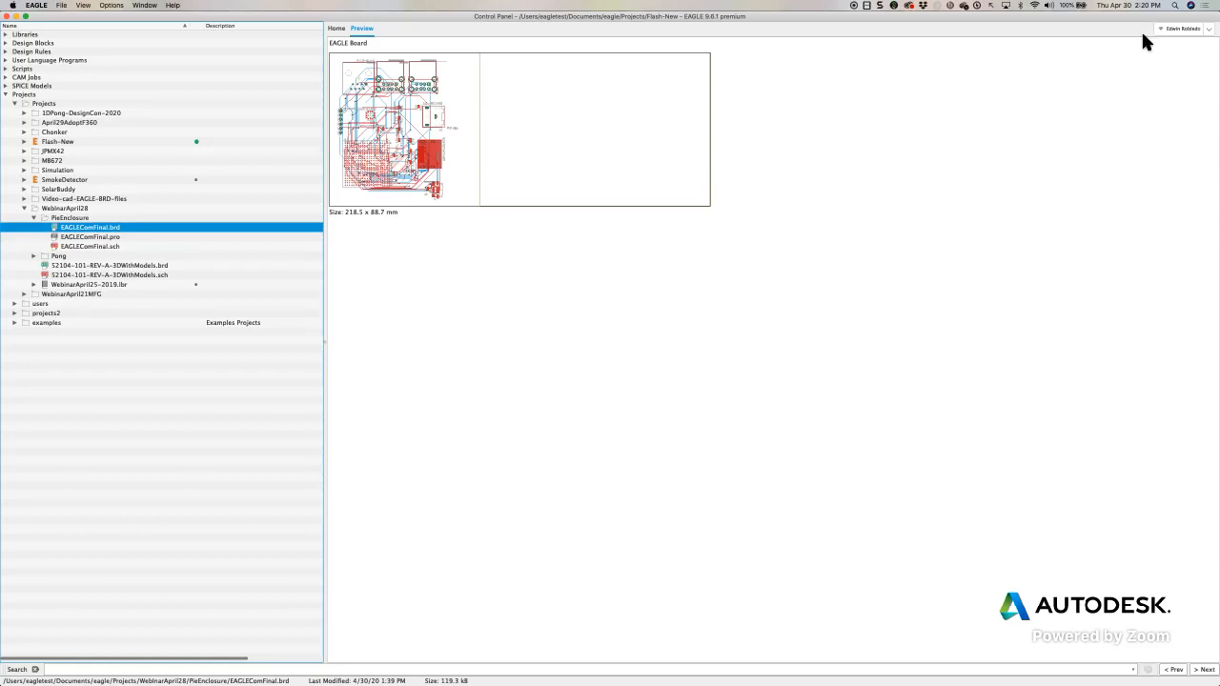
left_click(145, 6)
left_click(181, 42)
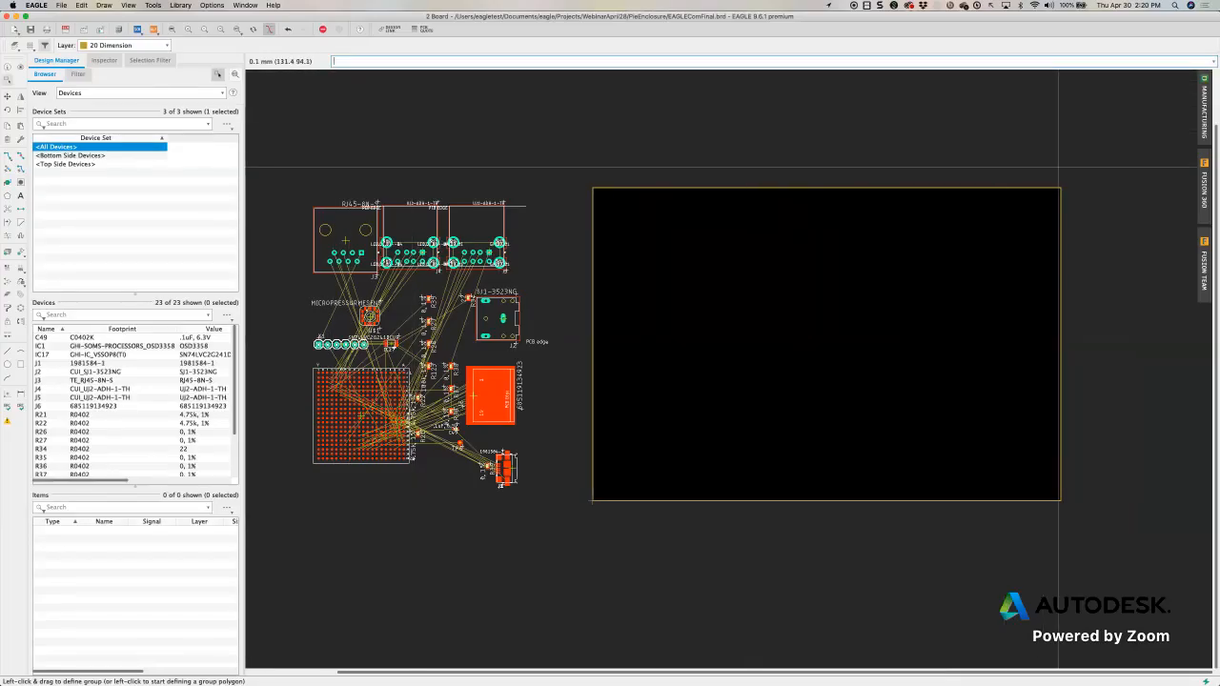
Step: Start syncing the board to an existing Fusion 360 design and choose the account owner's personal hub as source
left_click(1204, 186)
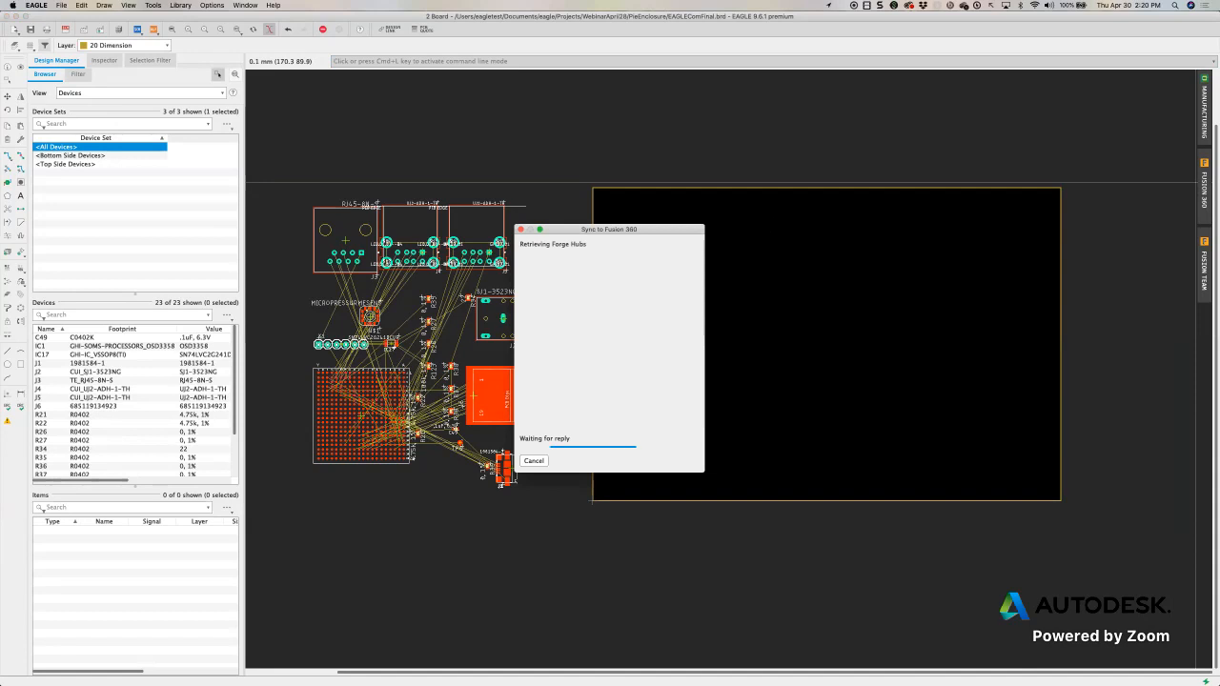
left_click_drag(638, 191, 641, 133)
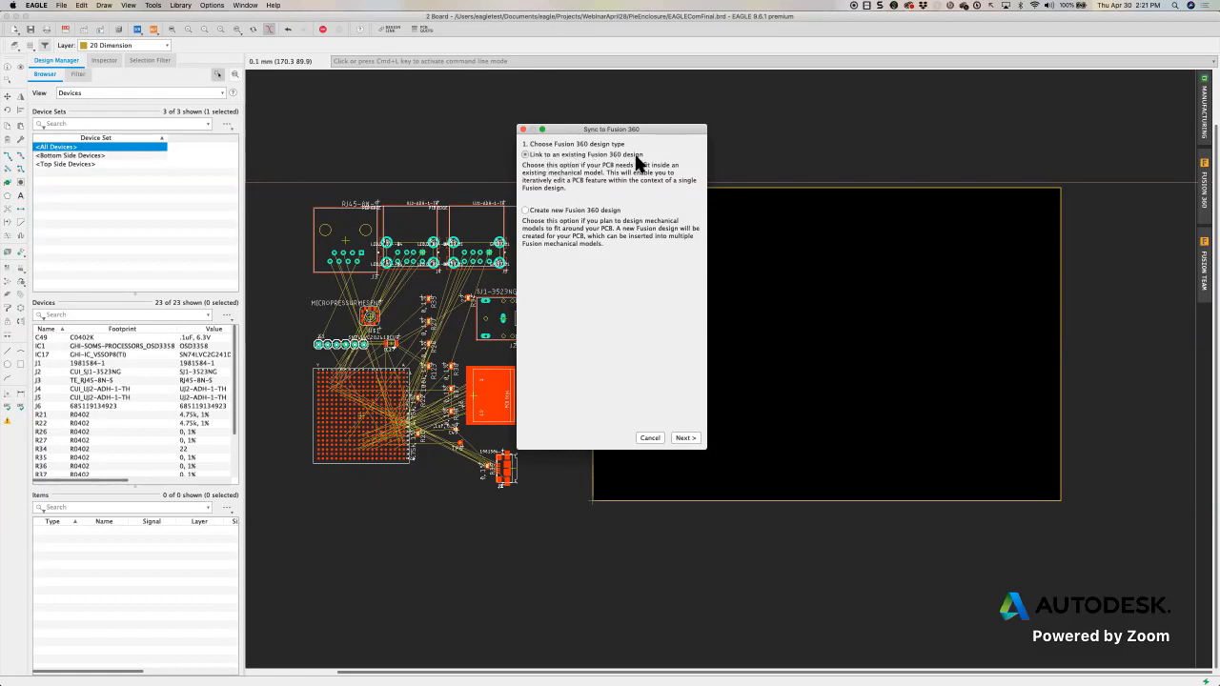
left_click(686, 438)
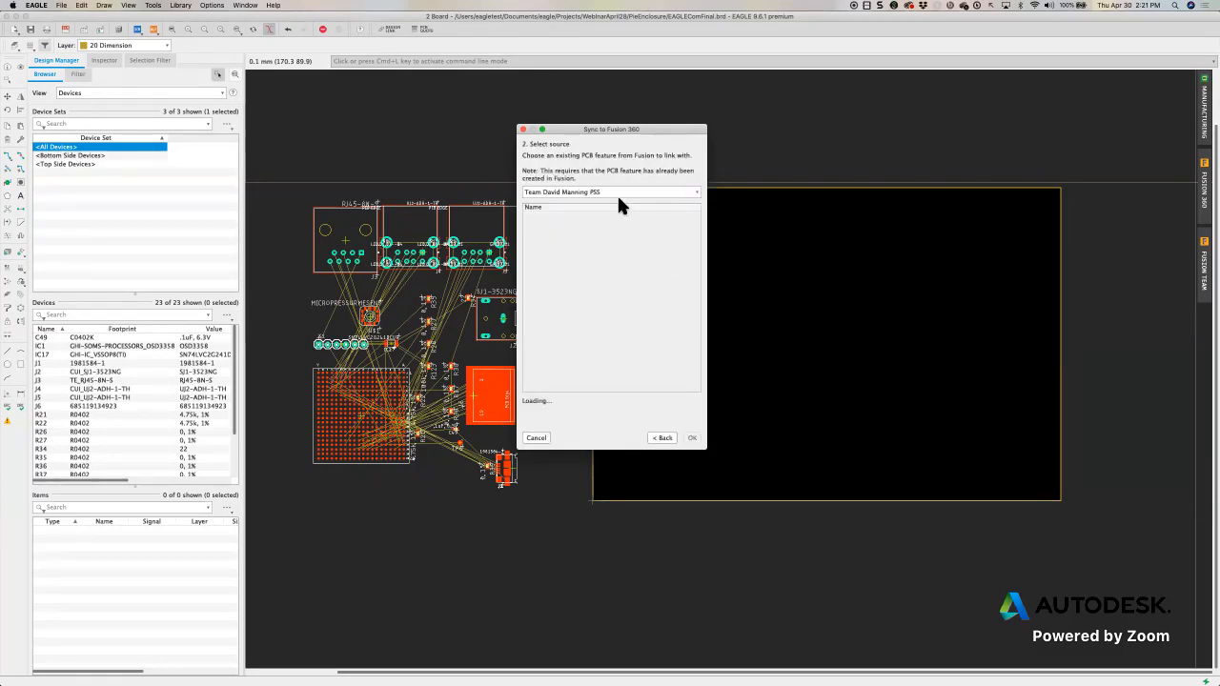
left_click(619, 190)
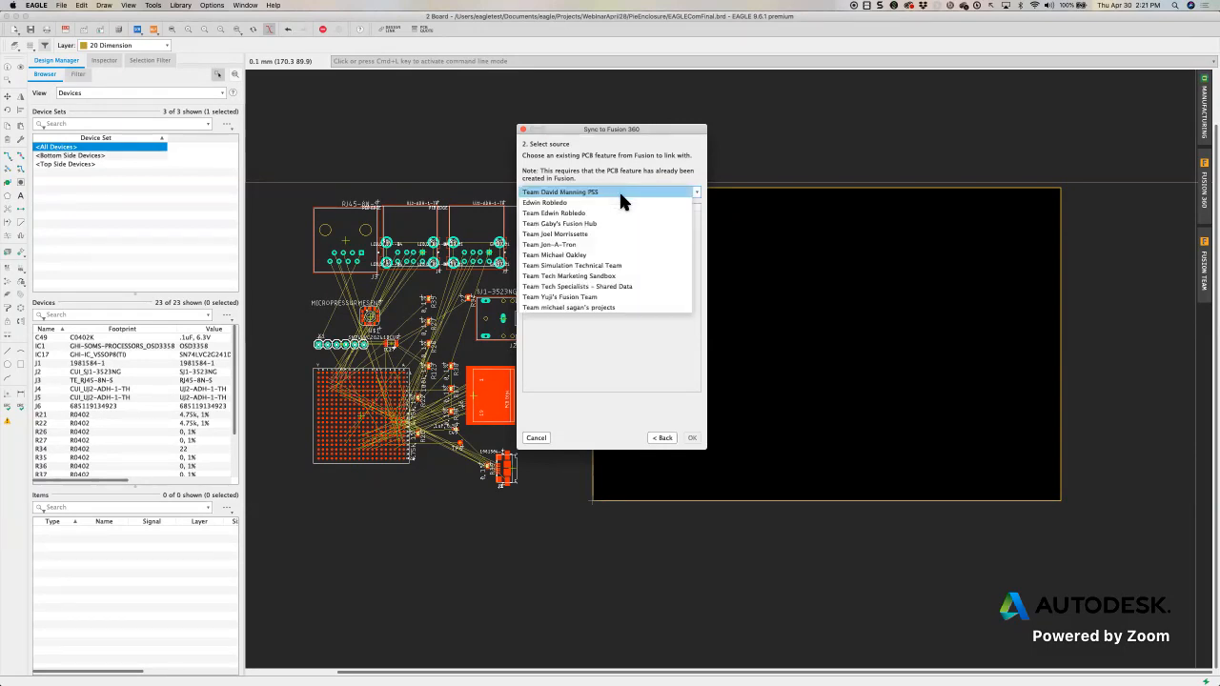
left_click(531, 203)
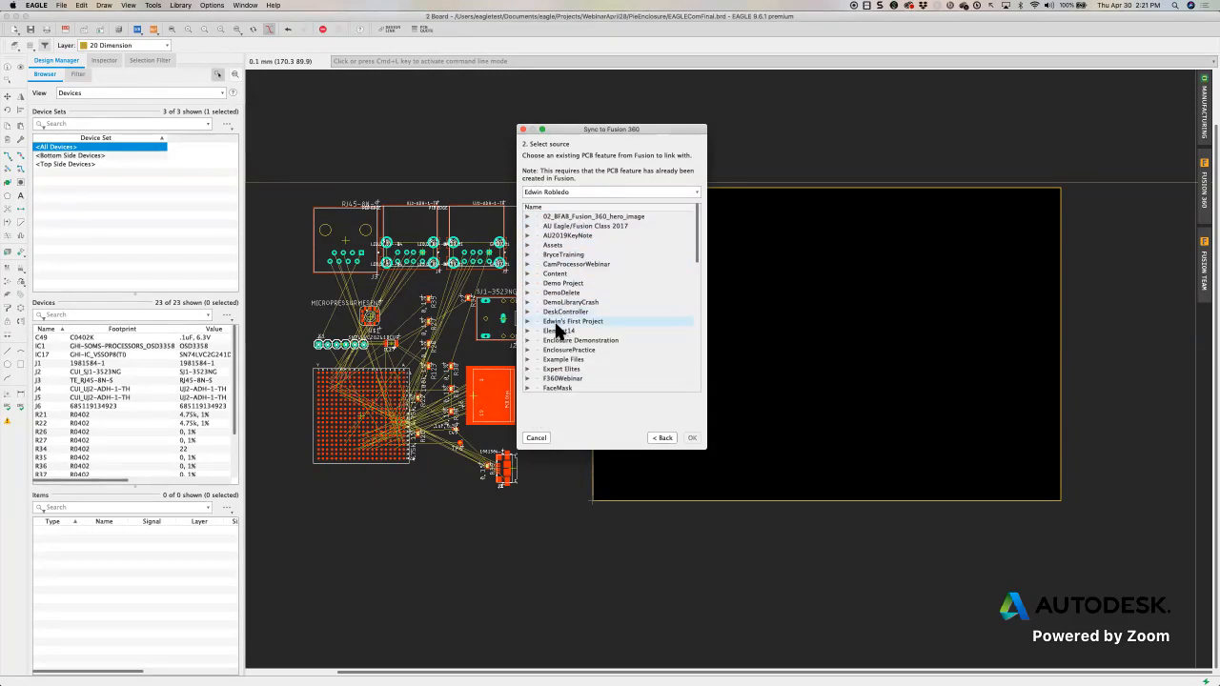
Step: Select Pie3DPCB from the April30 folder of the Tutorials project as the PCB to link with the board
scroll(555, 336, "down", 3)
scroll(559, 343, "down", 8)
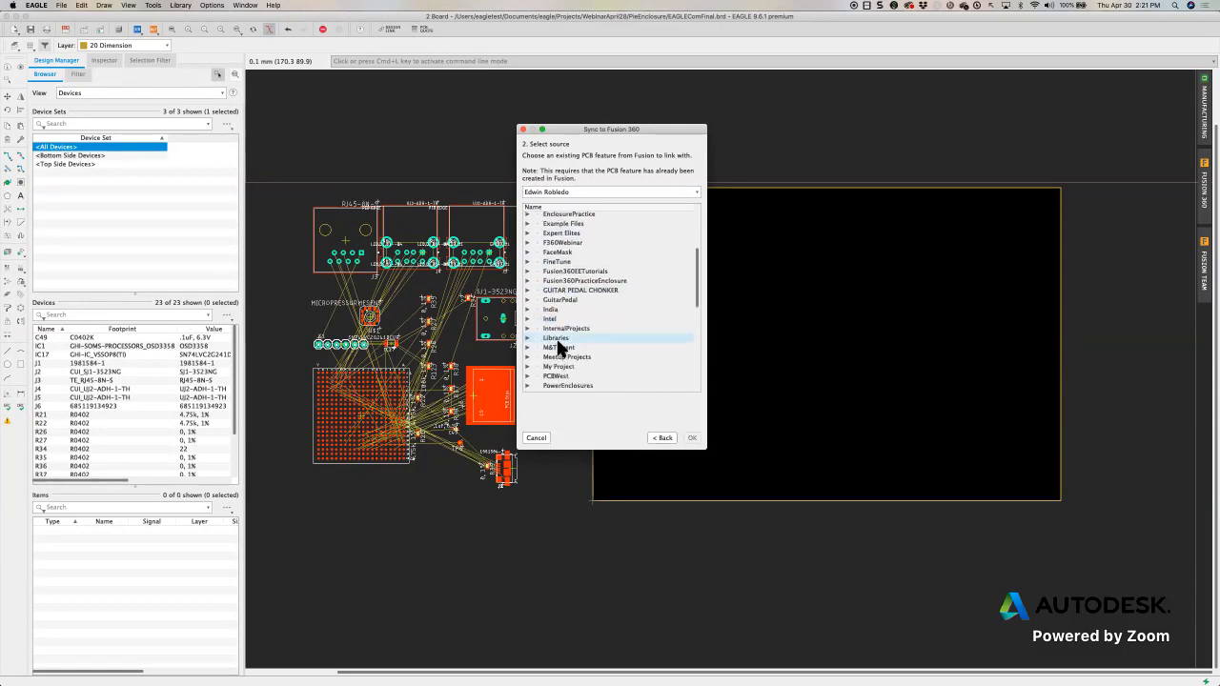
scroll(558, 348, "down", 2)
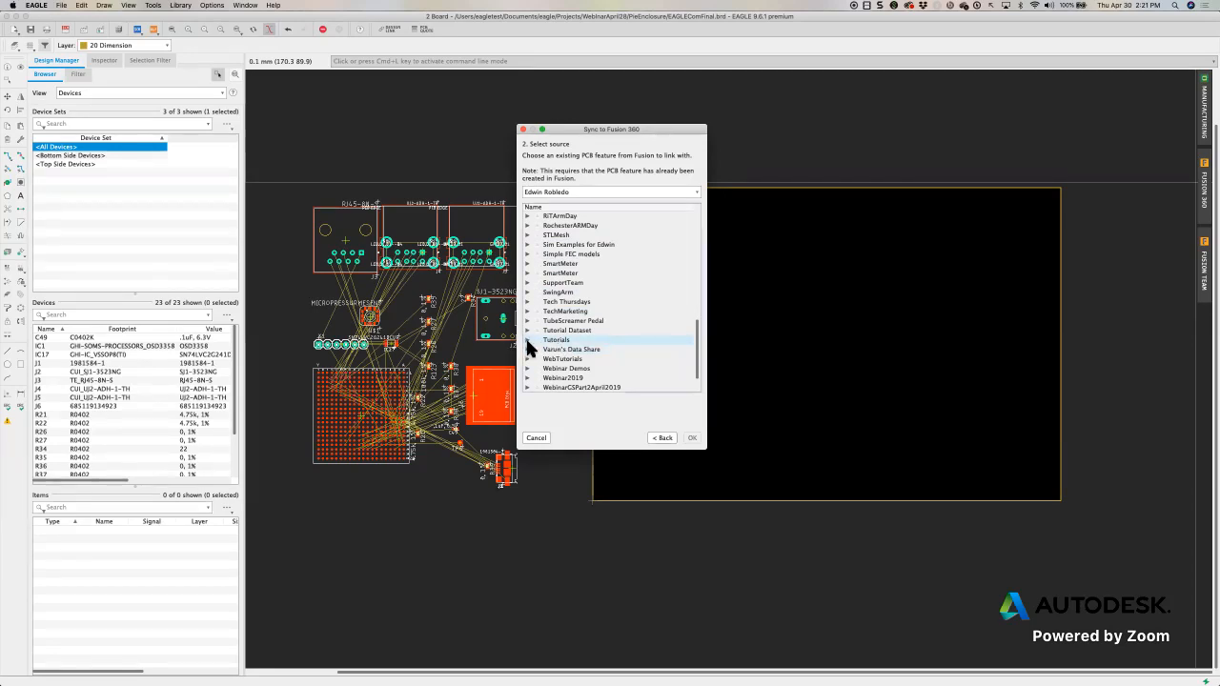
left_click(527, 341)
scroll(588, 335, "down", 1)
scroll(589, 332, "down", 1)
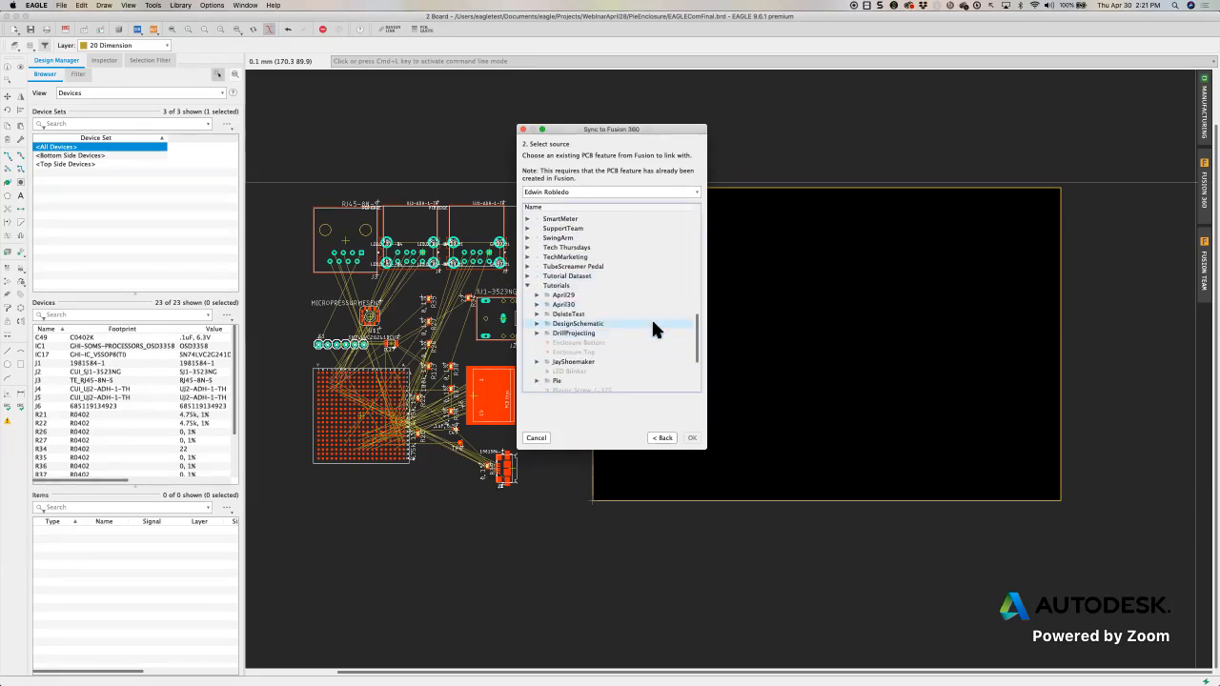
left_click(536, 304)
left_click(556, 314)
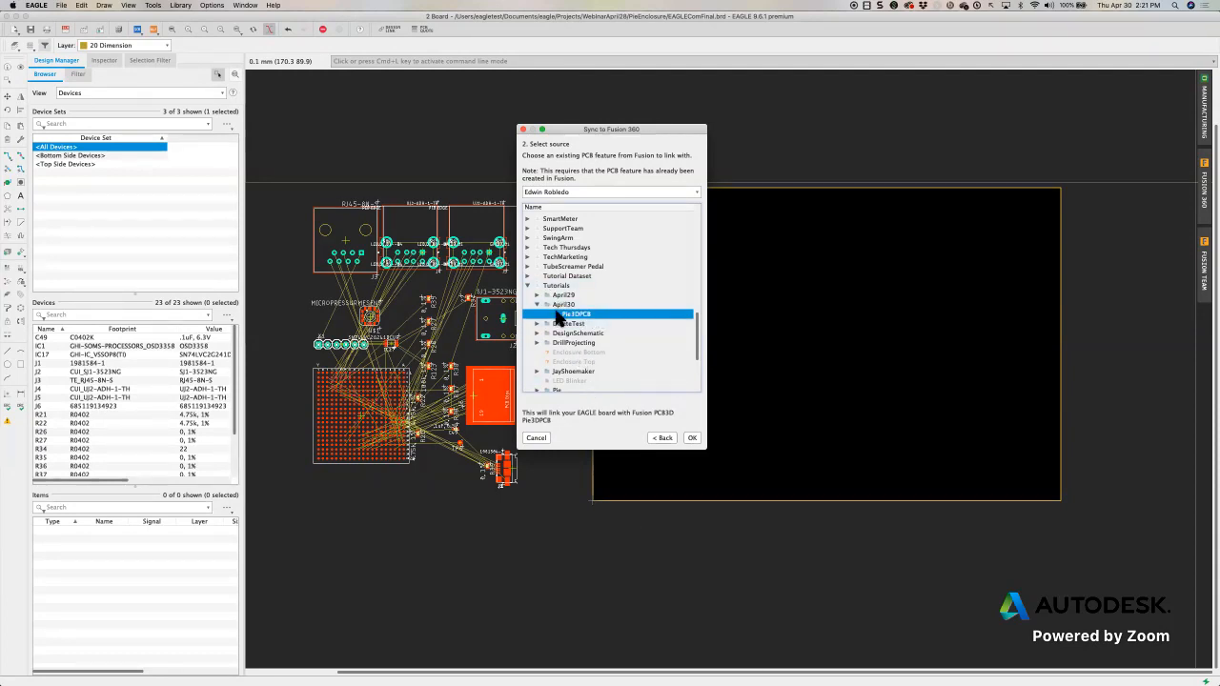
mouse_move(674, 682)
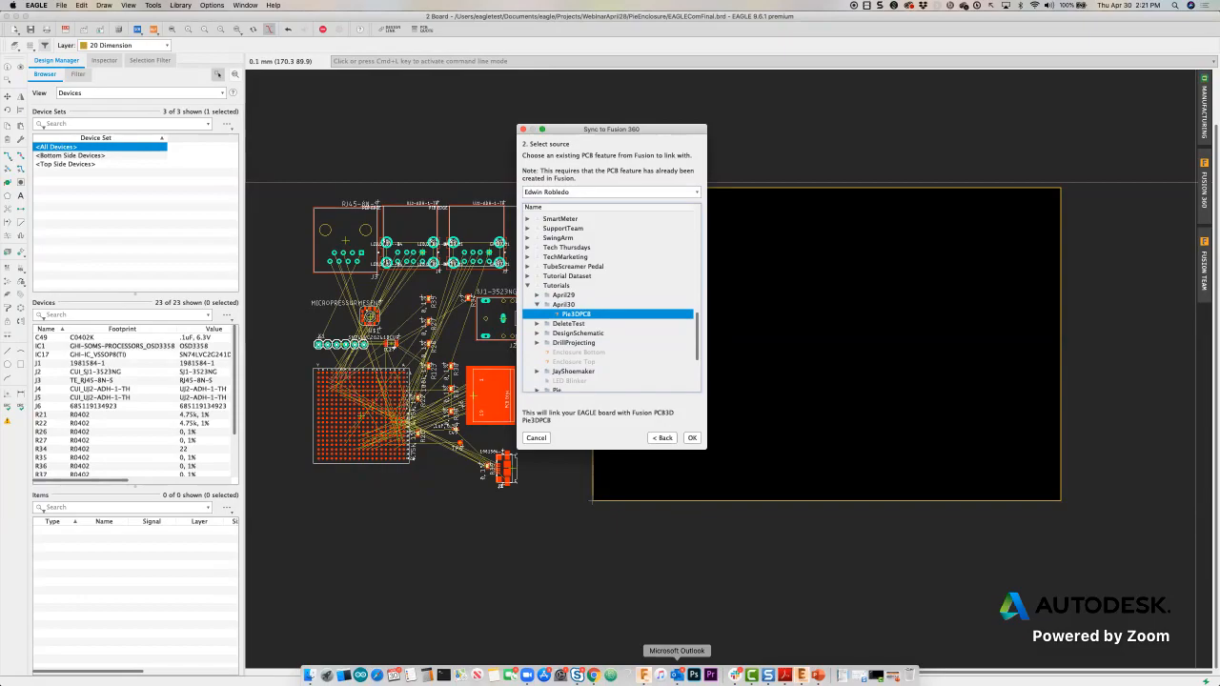
Step: Switch to Fusion 360, check where Pie3DPCB is stored in the project data, and return to the EAGLE board
left_click(644, 676)
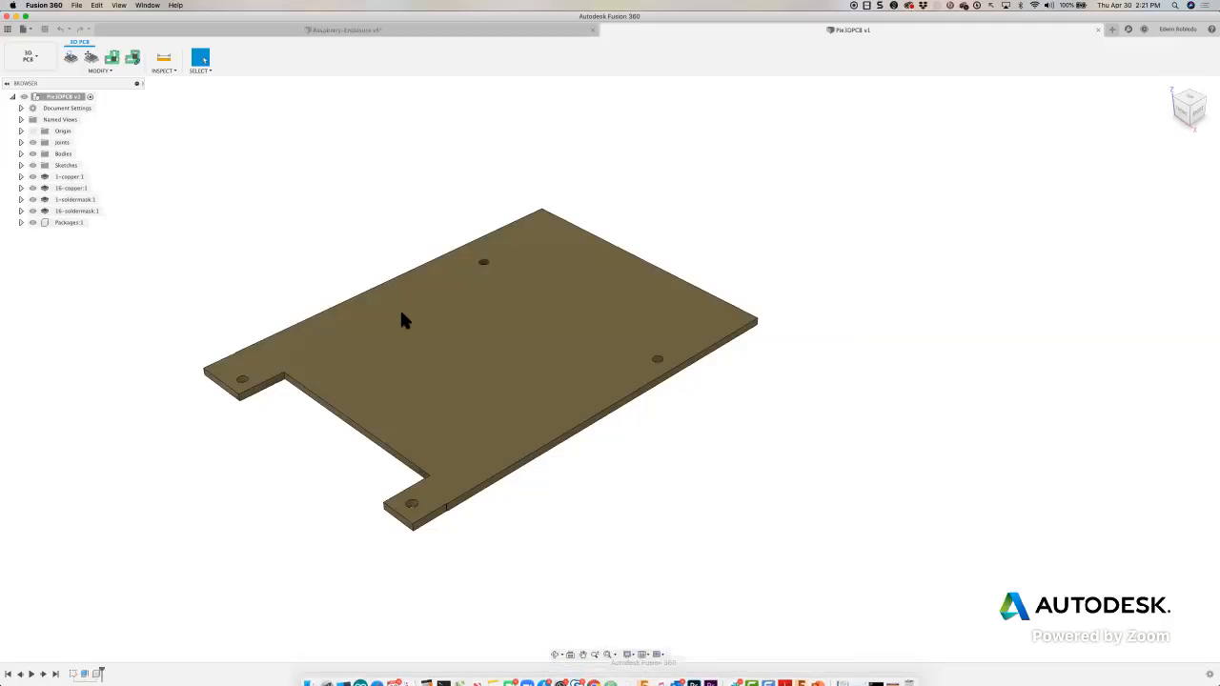
left_click(8, 30)
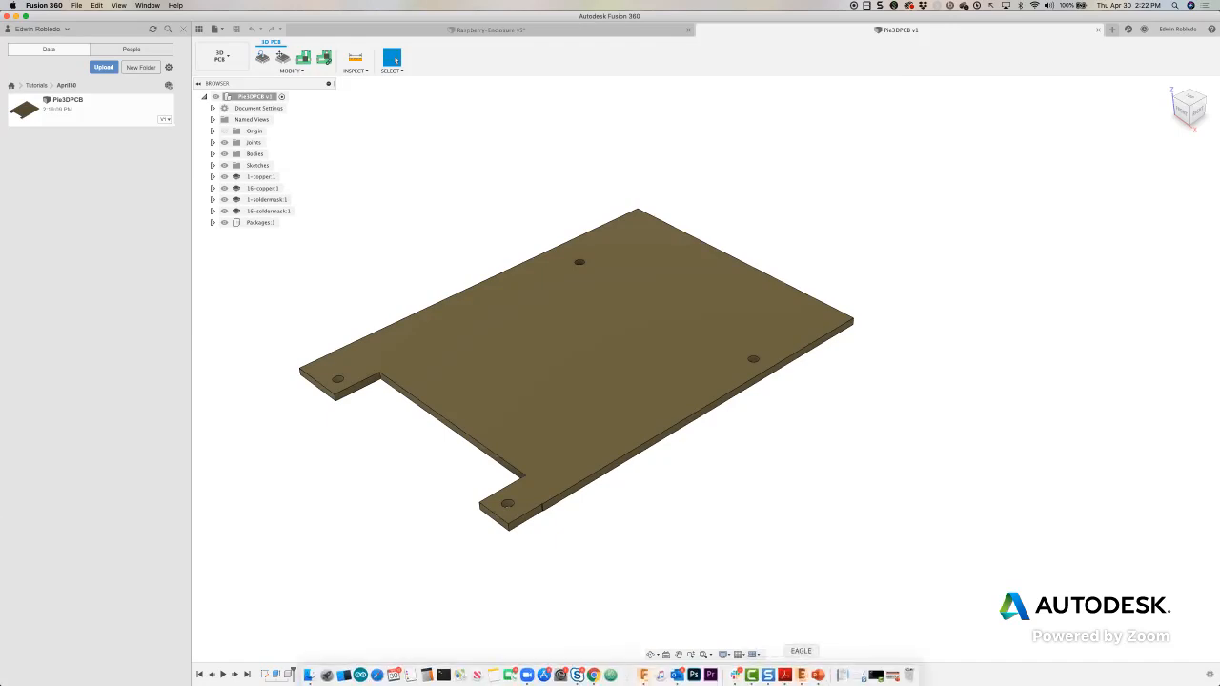
left_click(800, 674)
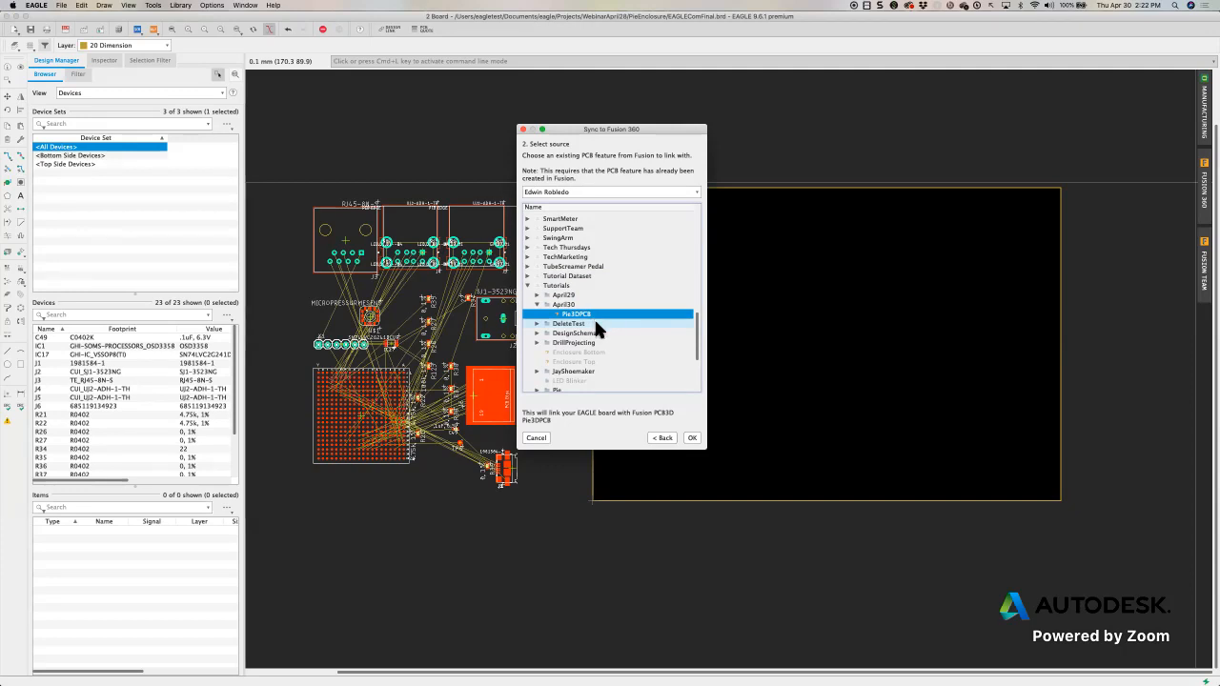
Step: Confirm the link to Pie3DPCB and pull its board shape from Fusion into the EAGLE board
left_click(692, 437)
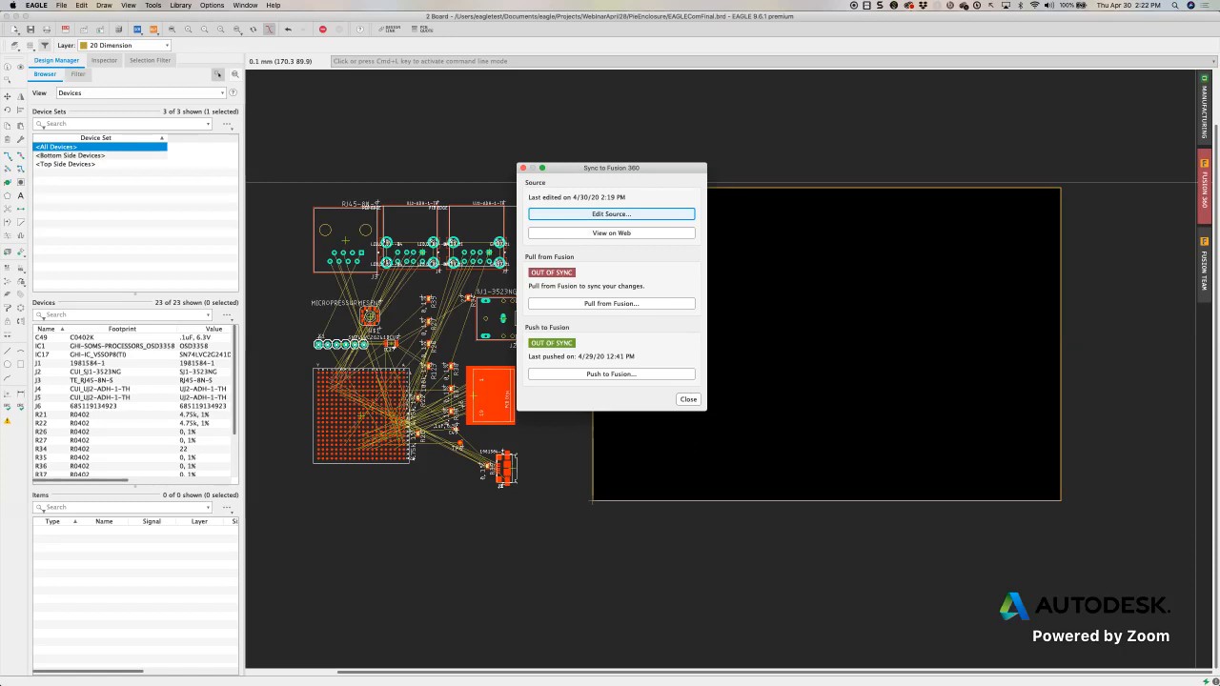
left_click_drag(594, 167, 614, 191)
left_click(653, 397)
left_click(629, 330)
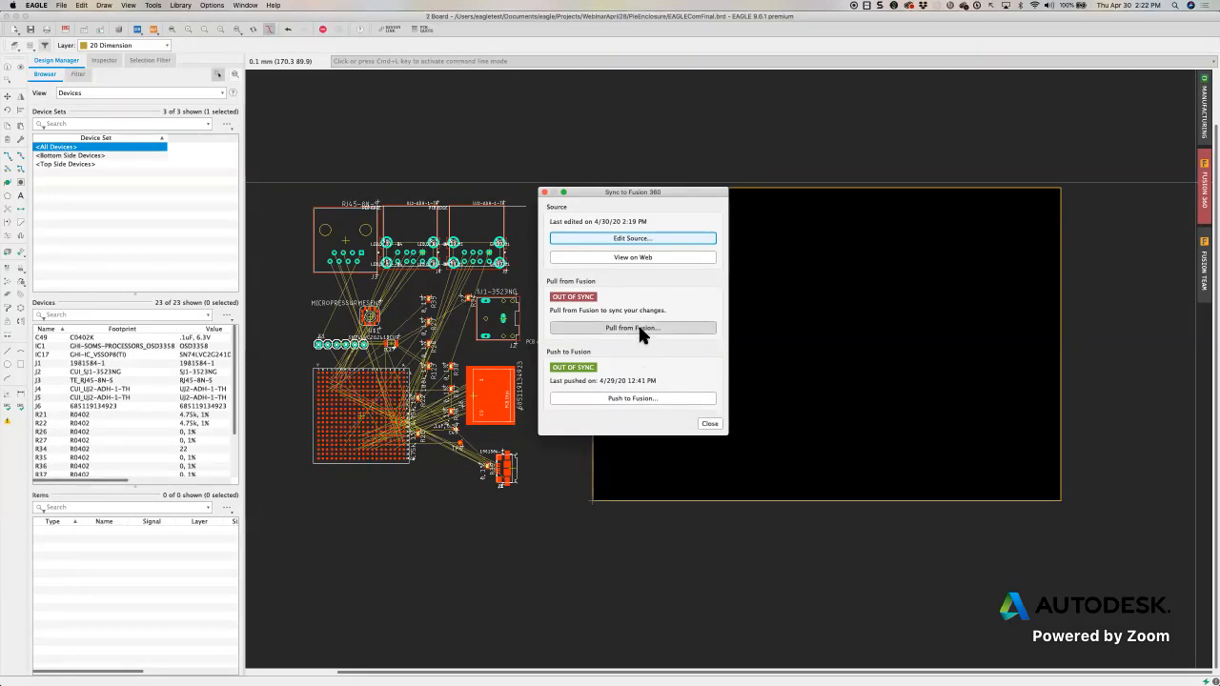
left_click(638, 328)
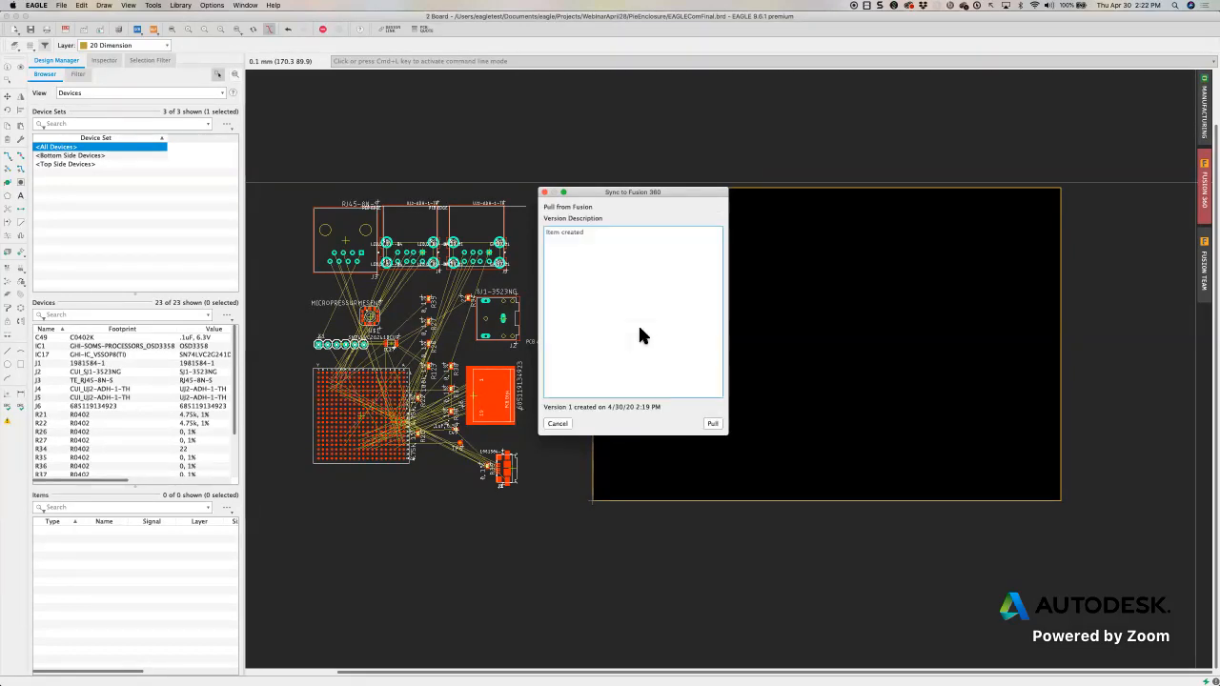
left_click(713, 424)
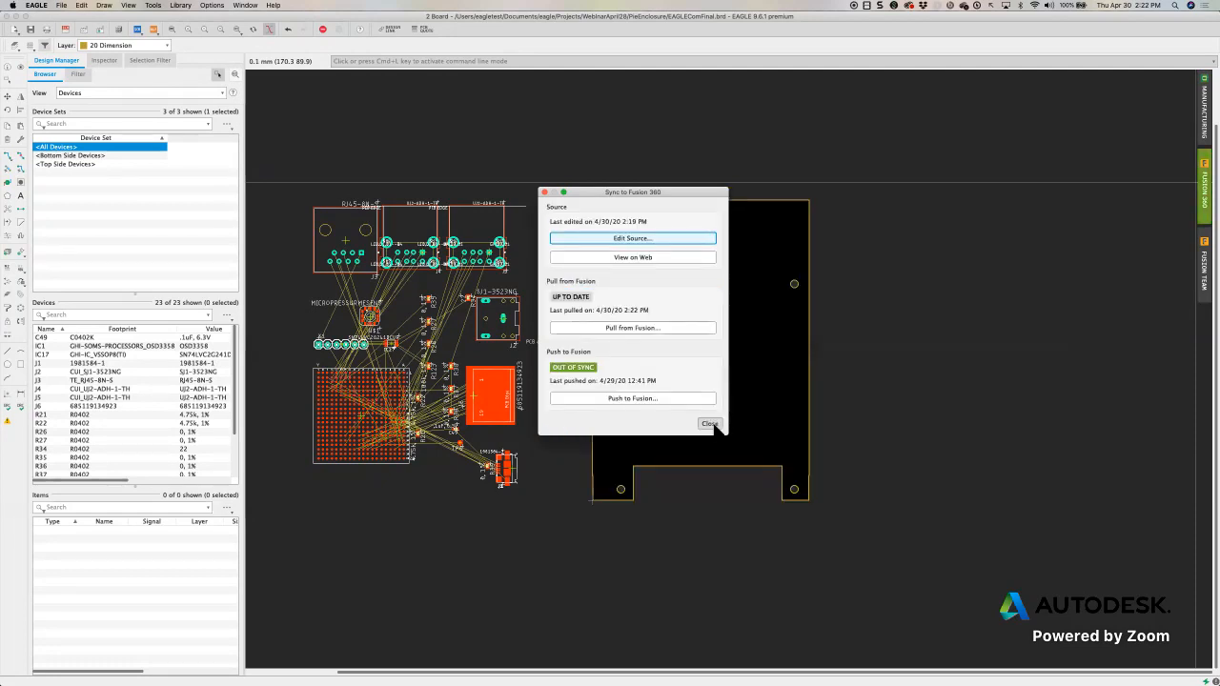
left_click_drag(640, 196, 937, 189)
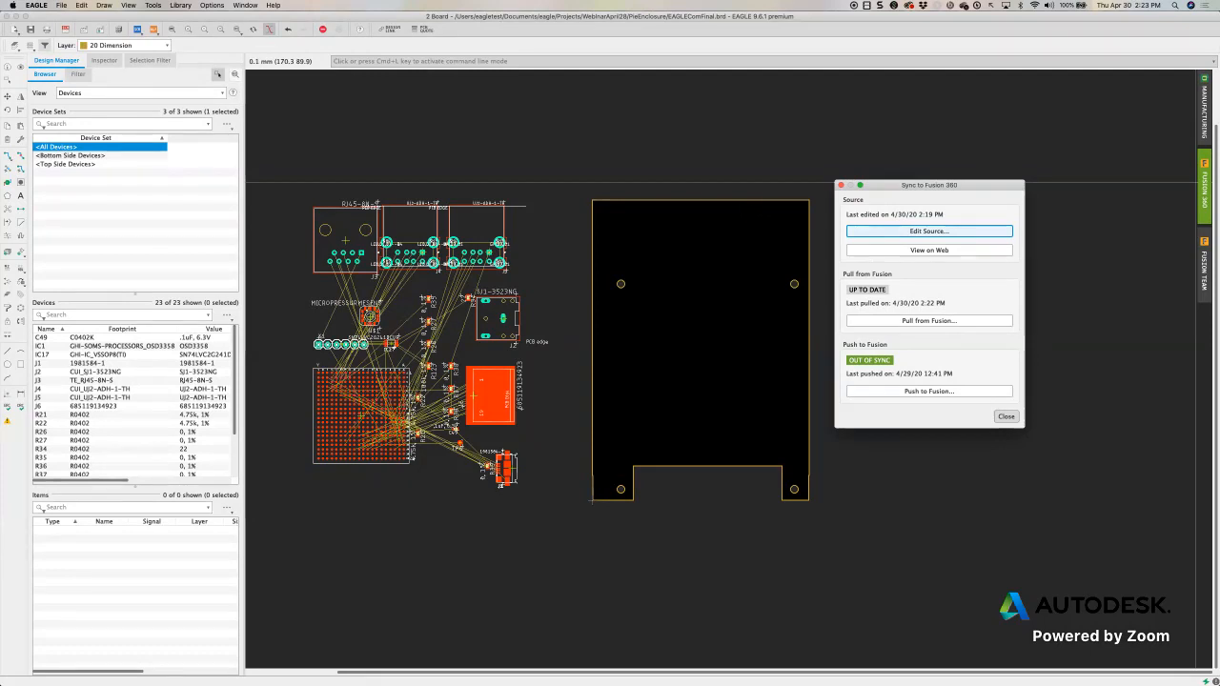
left_click_drag(899, 181, 882, 168)
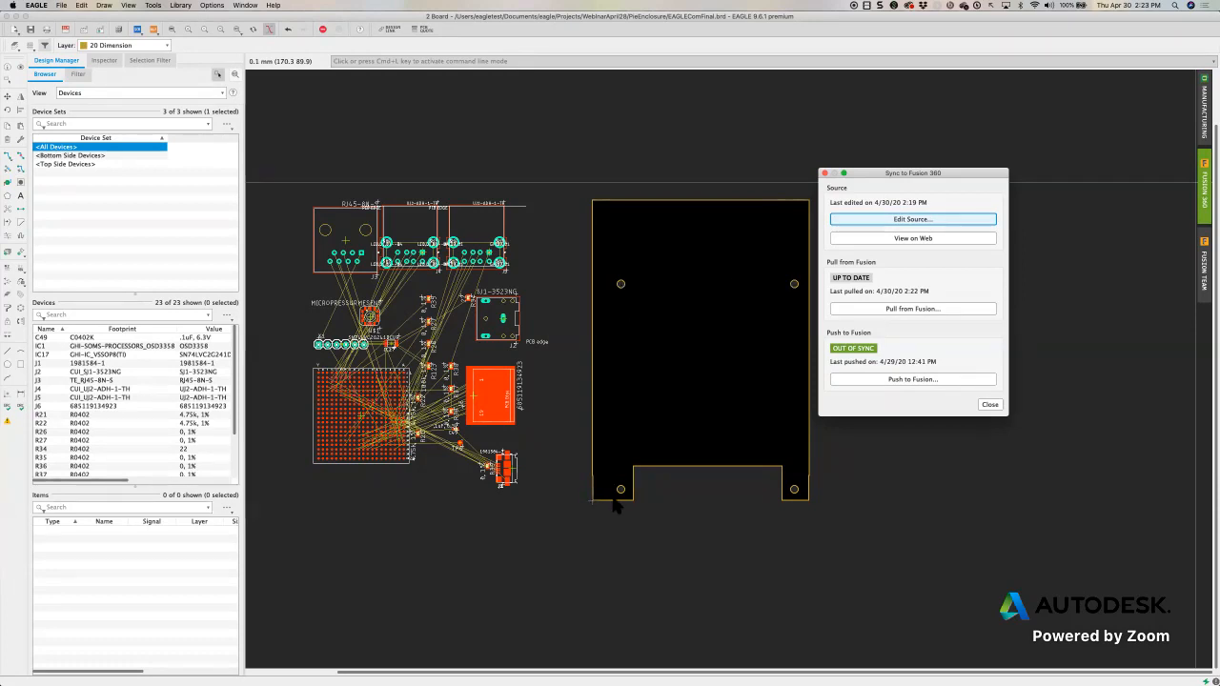
left_click(989, 404)
left_click_drag(278, 180, 532, 500)
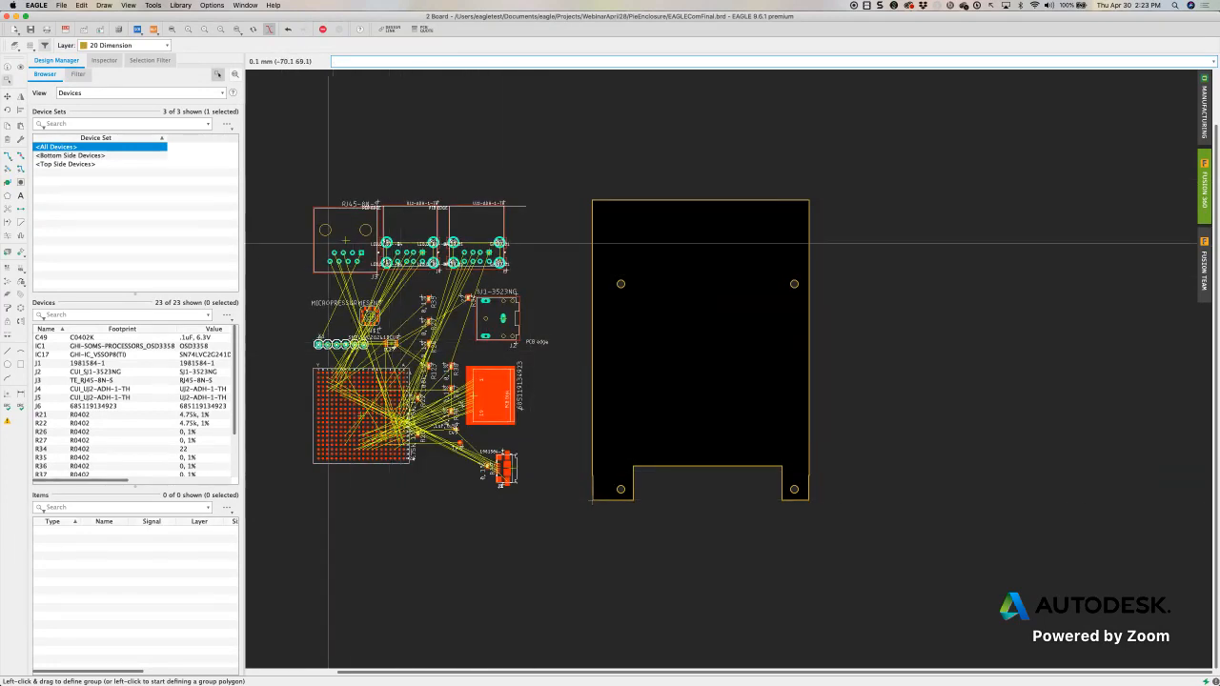
left_click(278, 176)
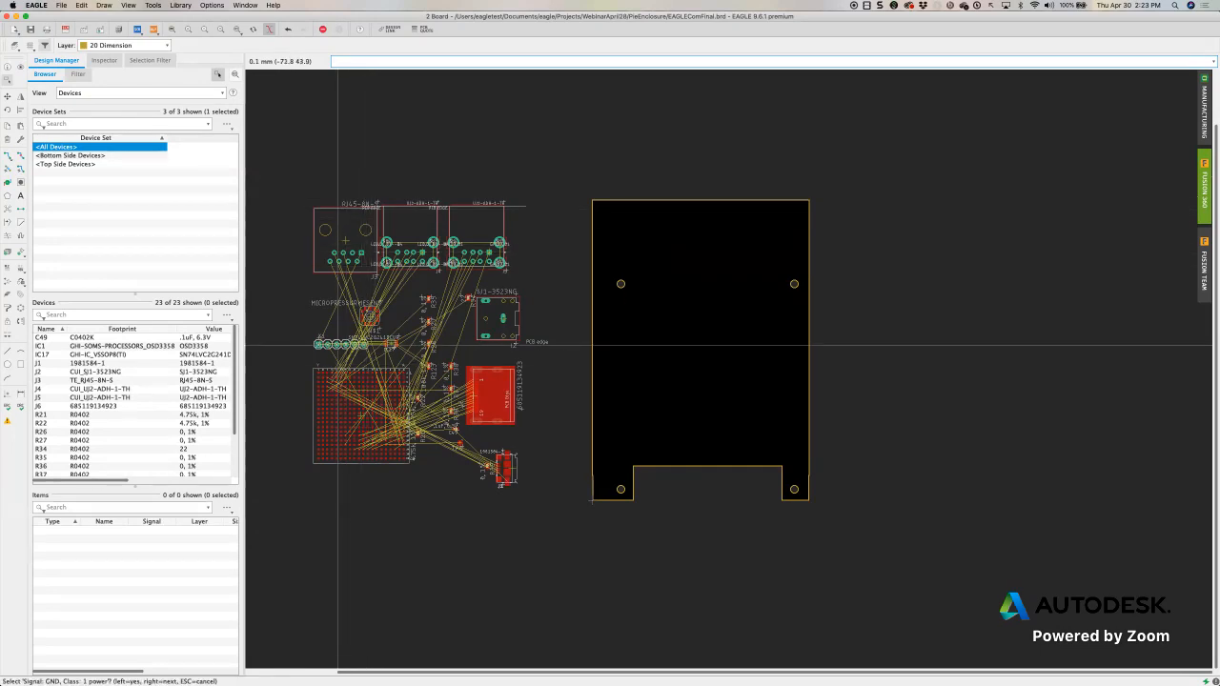
key("Escape")
Step: Shift connector J6 slightly toward the board outline
scroll(473, 394, "up", 5)
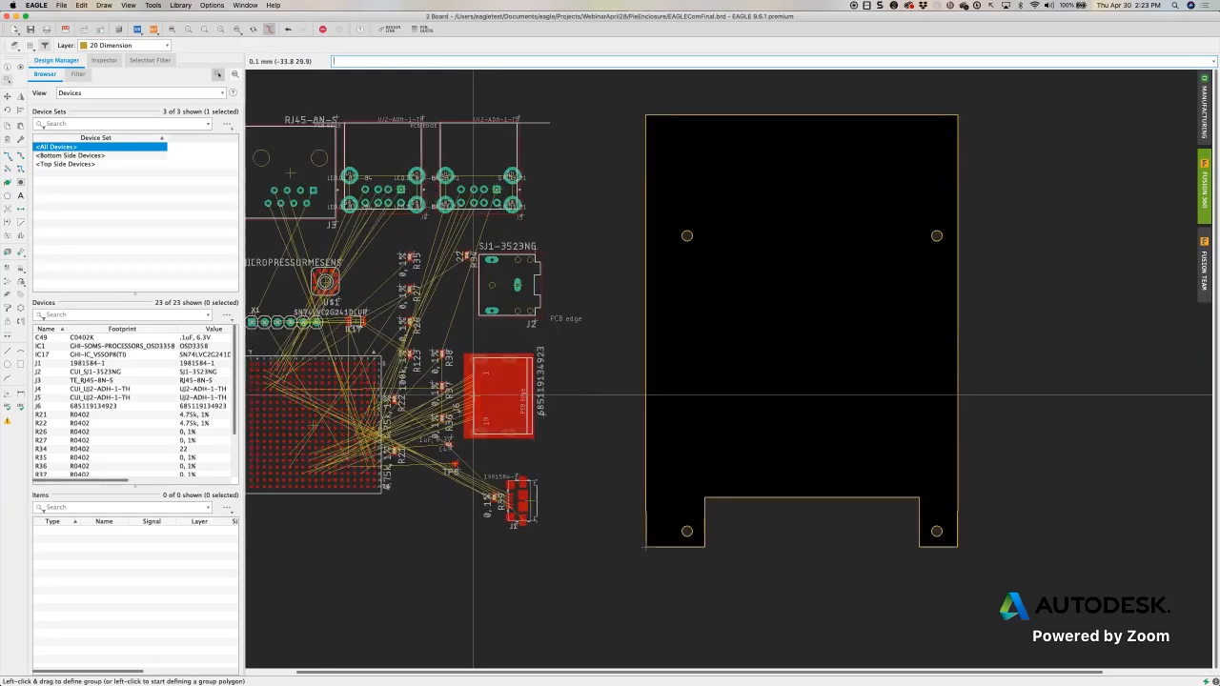
key("F7")
left_click(484, 398)
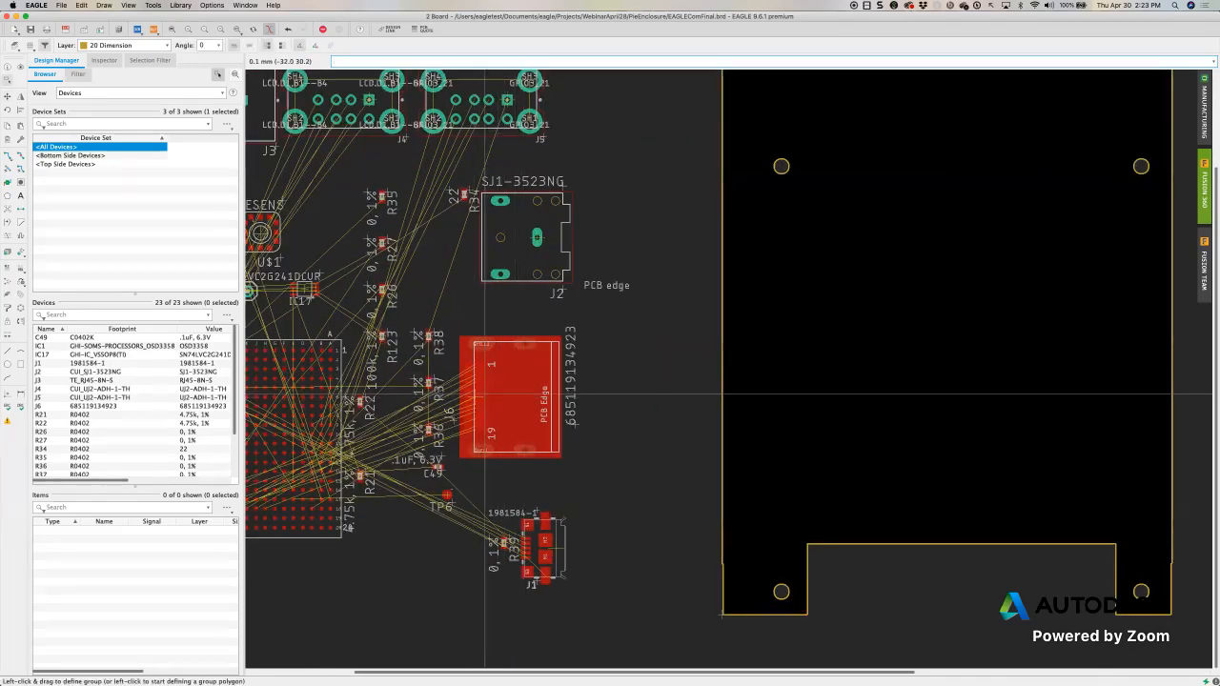
right_click(477, 399)
left_click(478, 400)
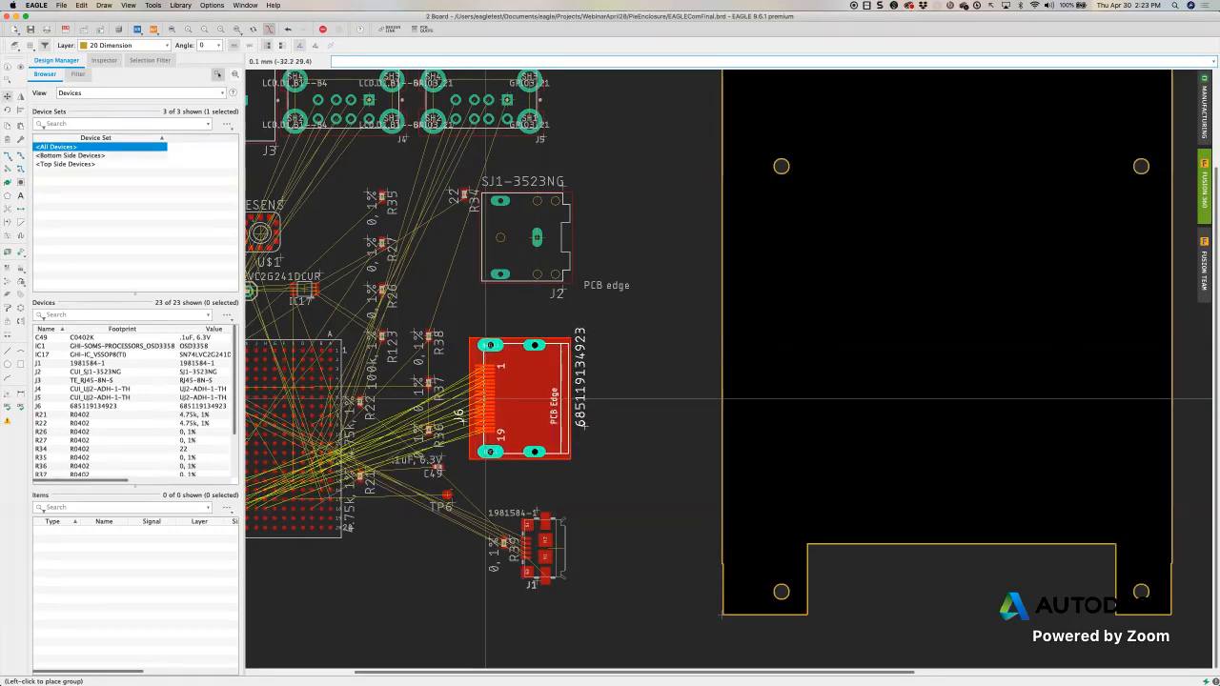
left_click(486, 398)
scroll(486, 398, "up", 3)
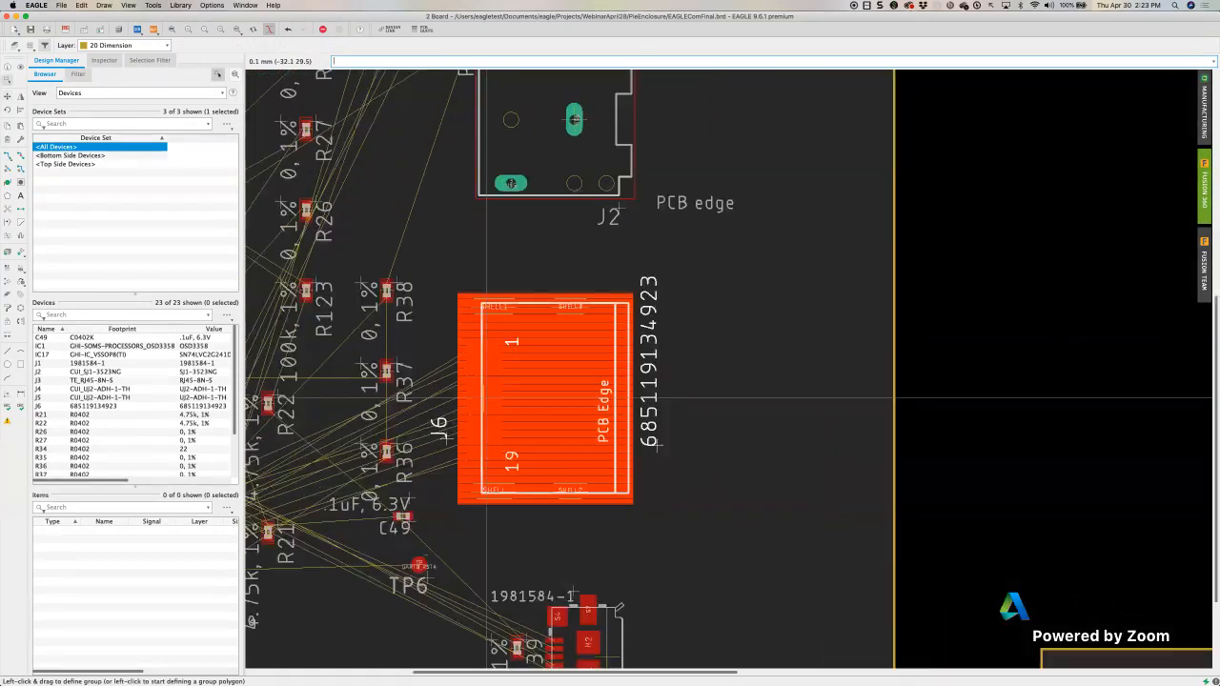
Step: Group all components beside the board, move the group inside the new board outline, and fit the board in view
scroll(486, 398, "down", 8)
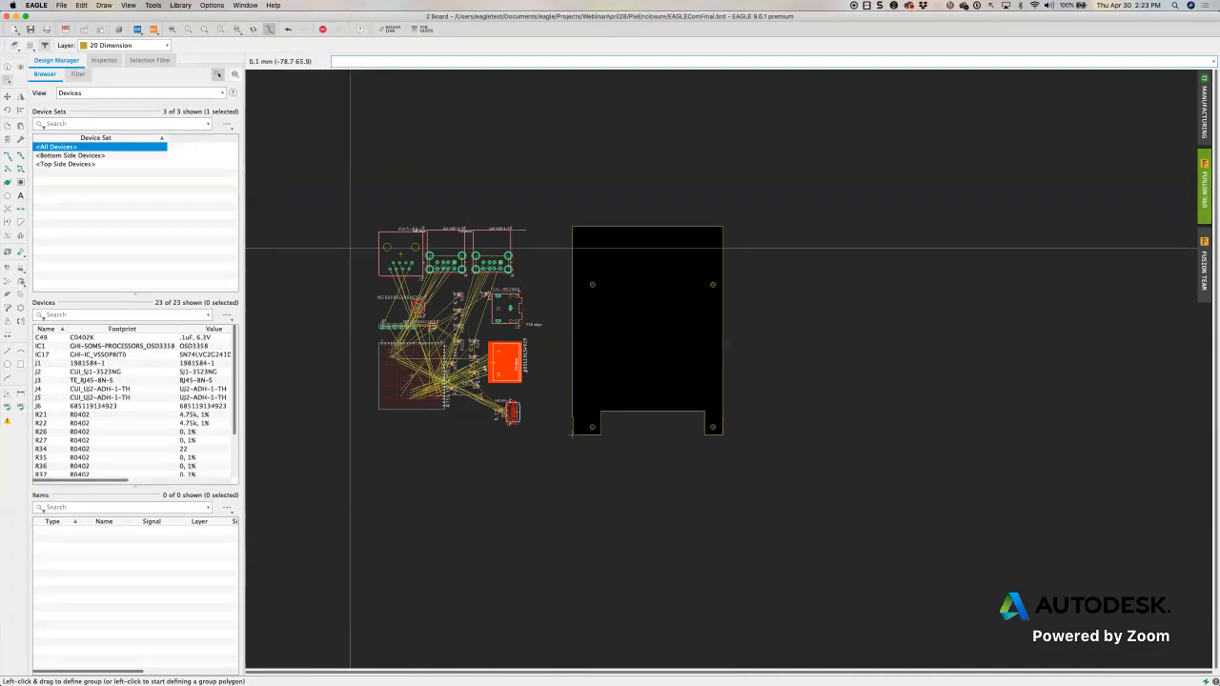
left_click_drag(341, 218, 527, 431)
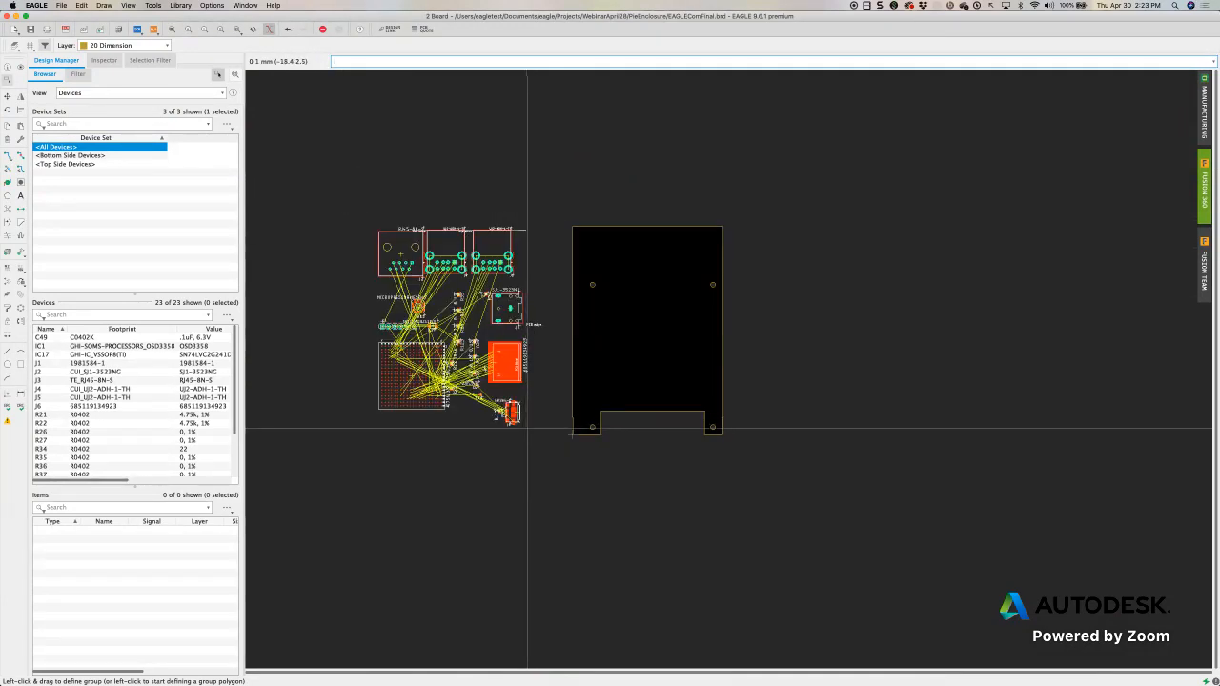
left_click(411, 374)
right_click(412, 374)
left_click(412, 374)
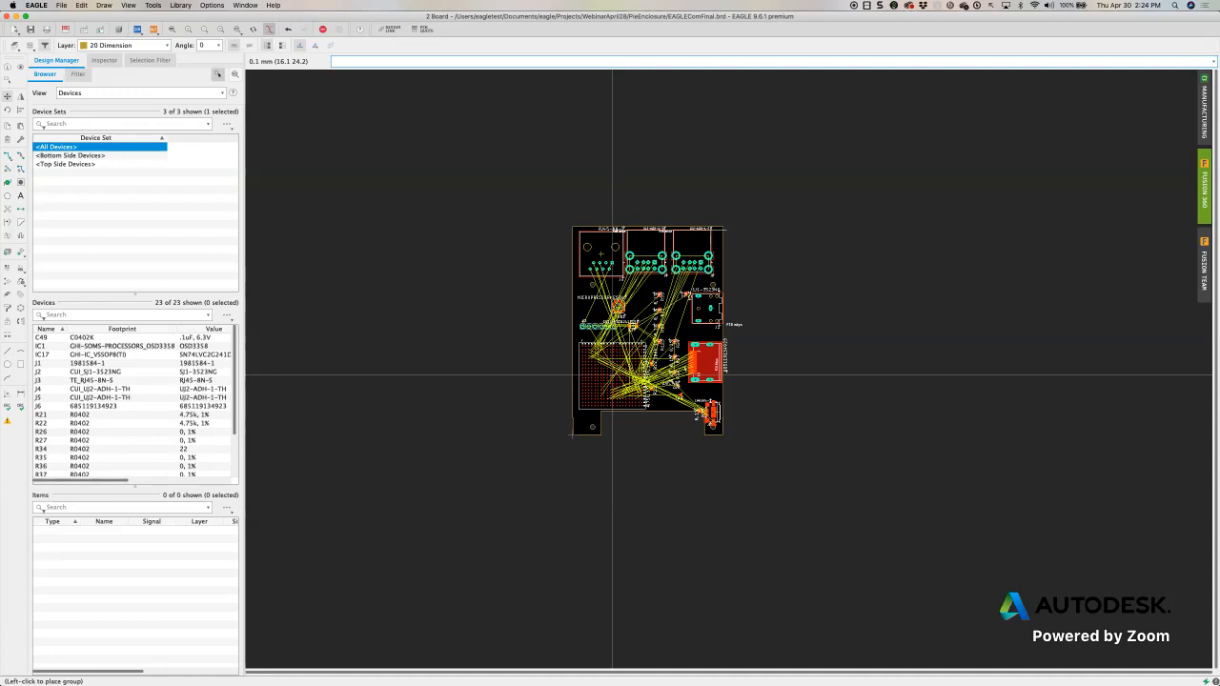
left_click(612, 375)
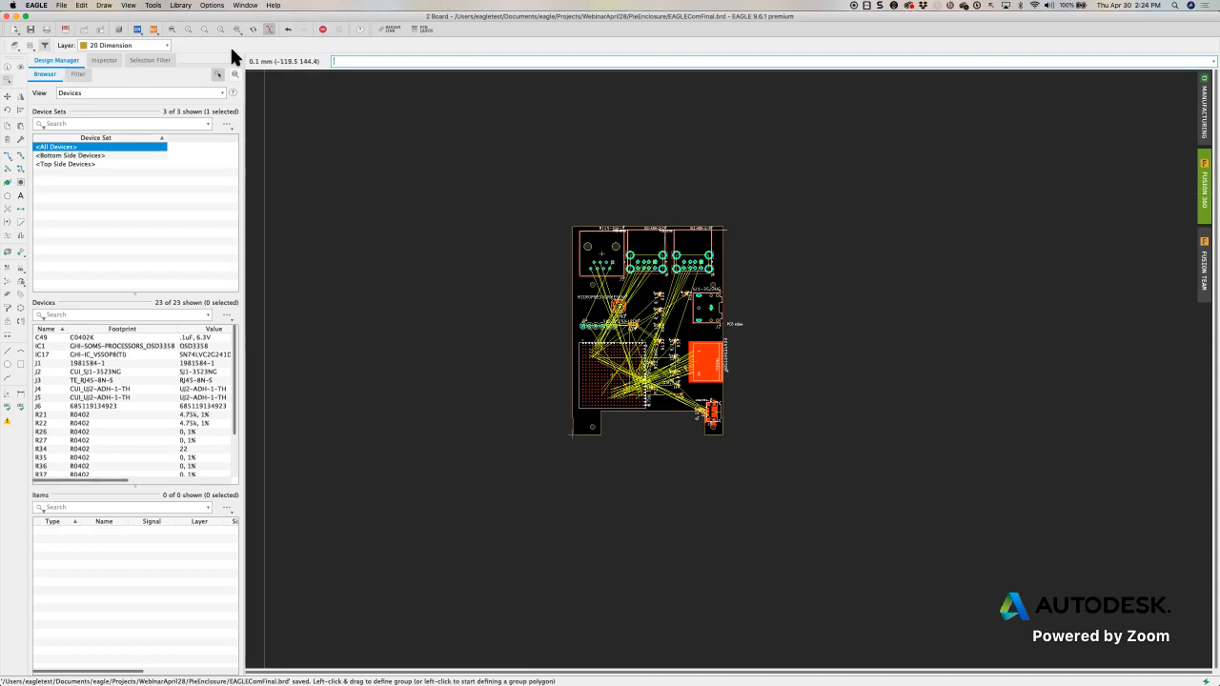
left_click(170, 25)
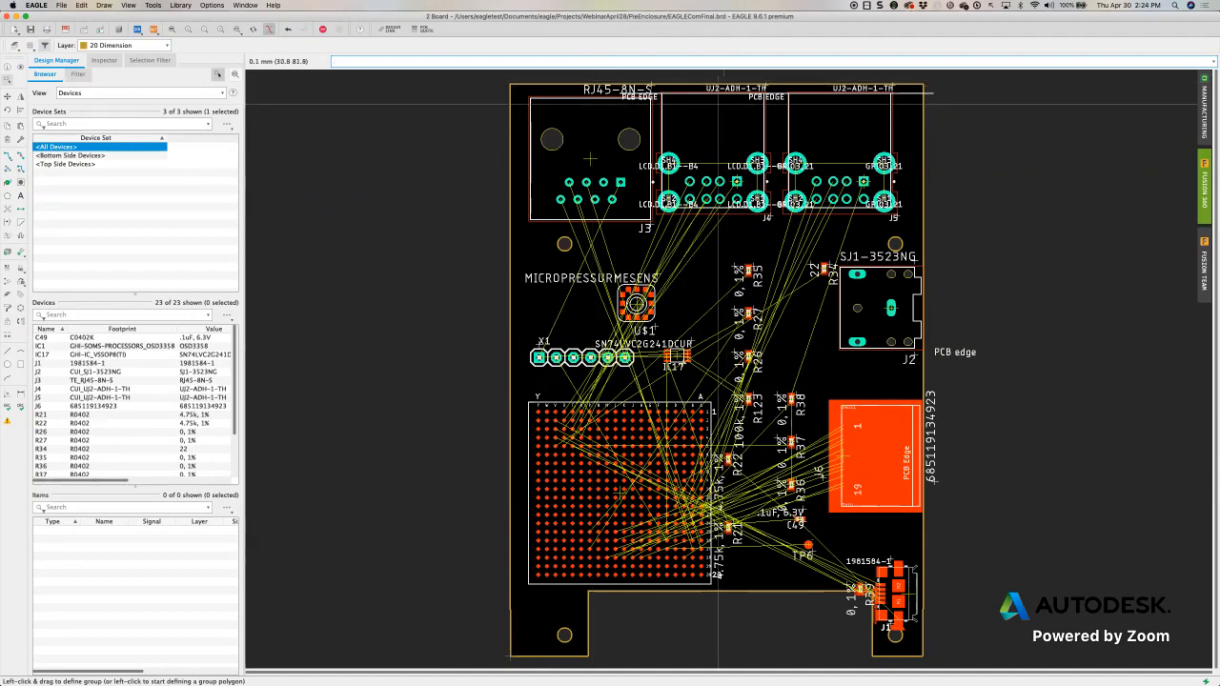
middle_click_drag(708, 169, 707, 157)
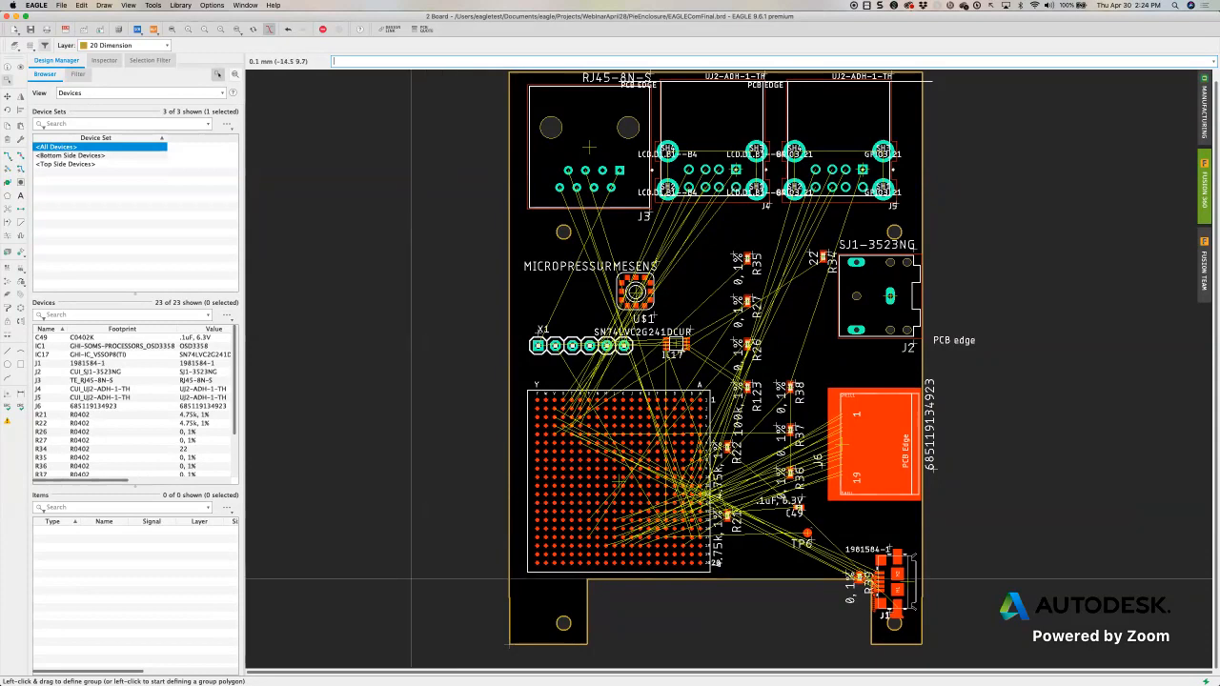
left_click_drag(367, 518, 497, 638)
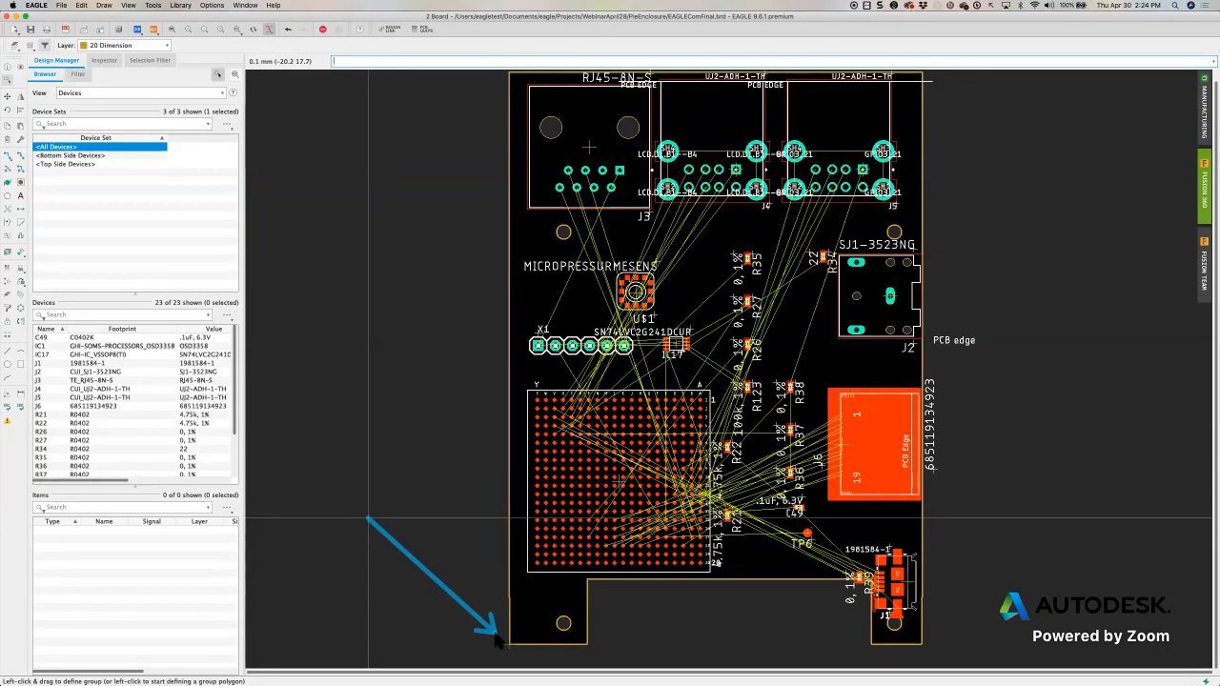
mouse_move(494, 633)
left_mouse_down()
mouse_move(438, 584)
mouse_move(502, 640)
mouse_move(491, 634)
left_mouse_up()
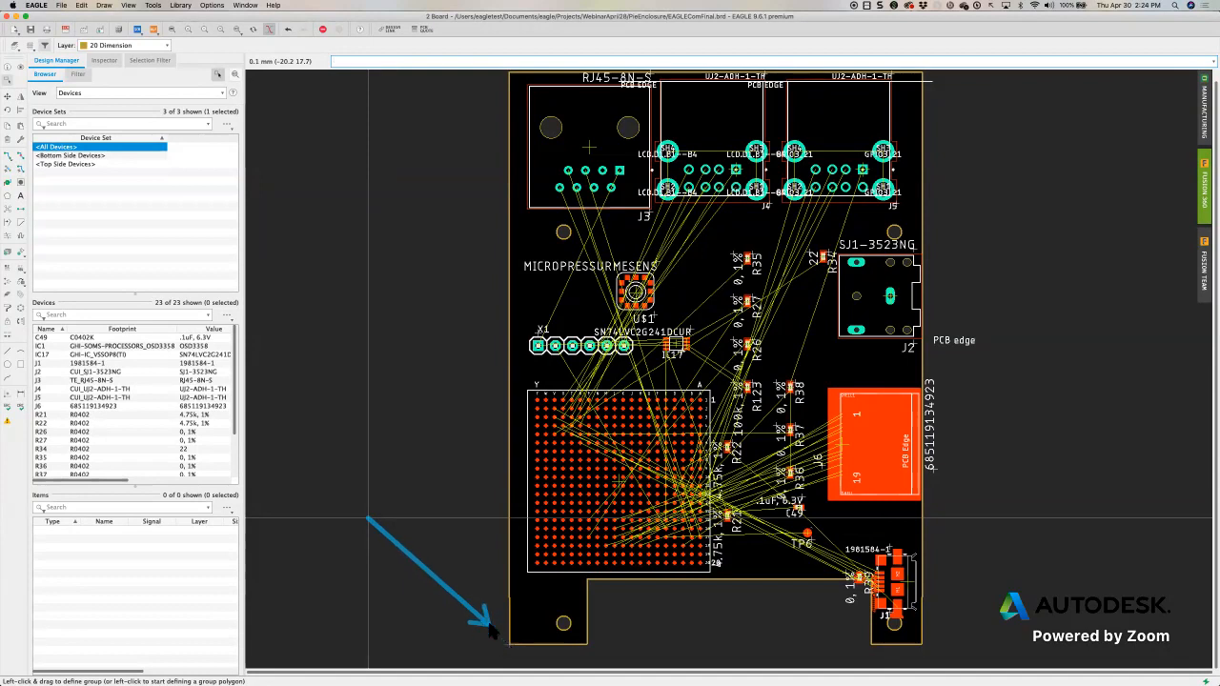
key("Escape")
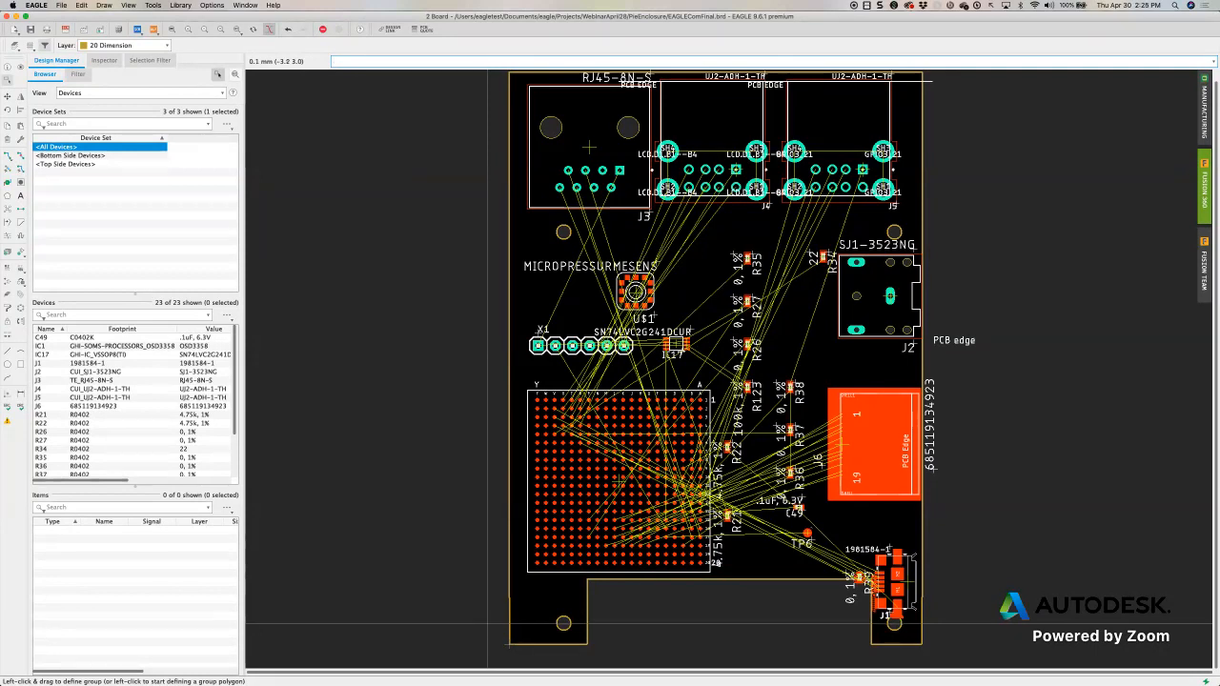
Step: Save the board and check its linked source design in the Fusion 360 sync settings without changing it
left_click(31, 29)
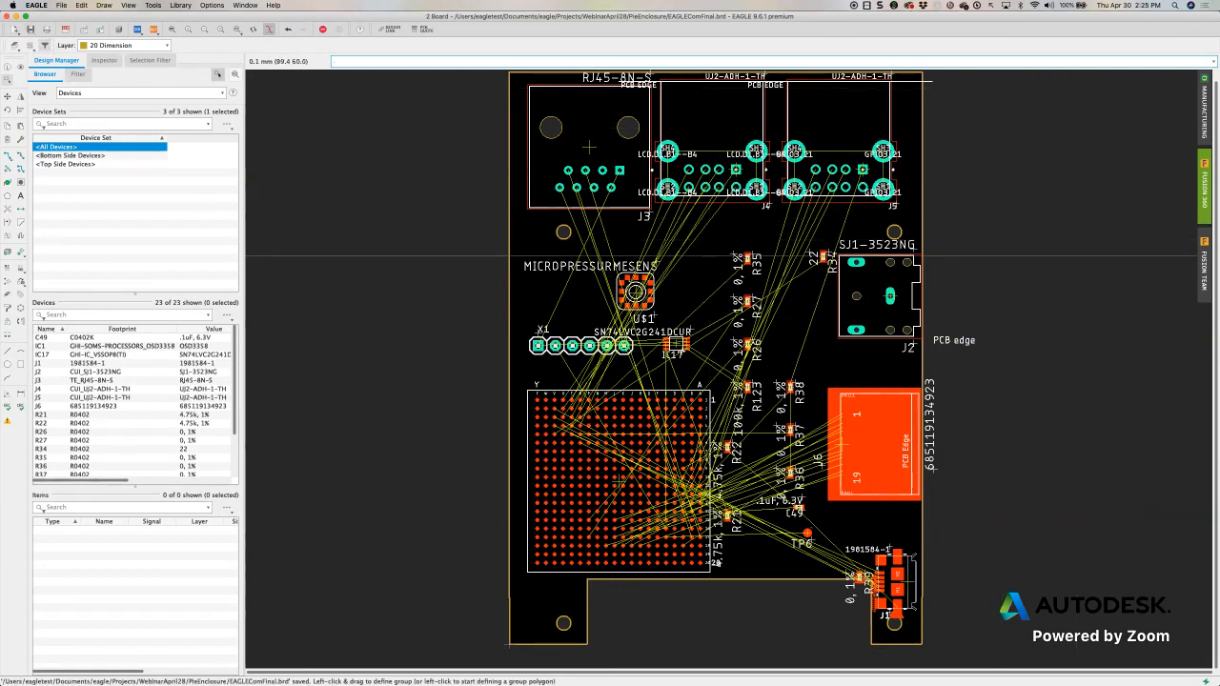
left_click(1205, 196)
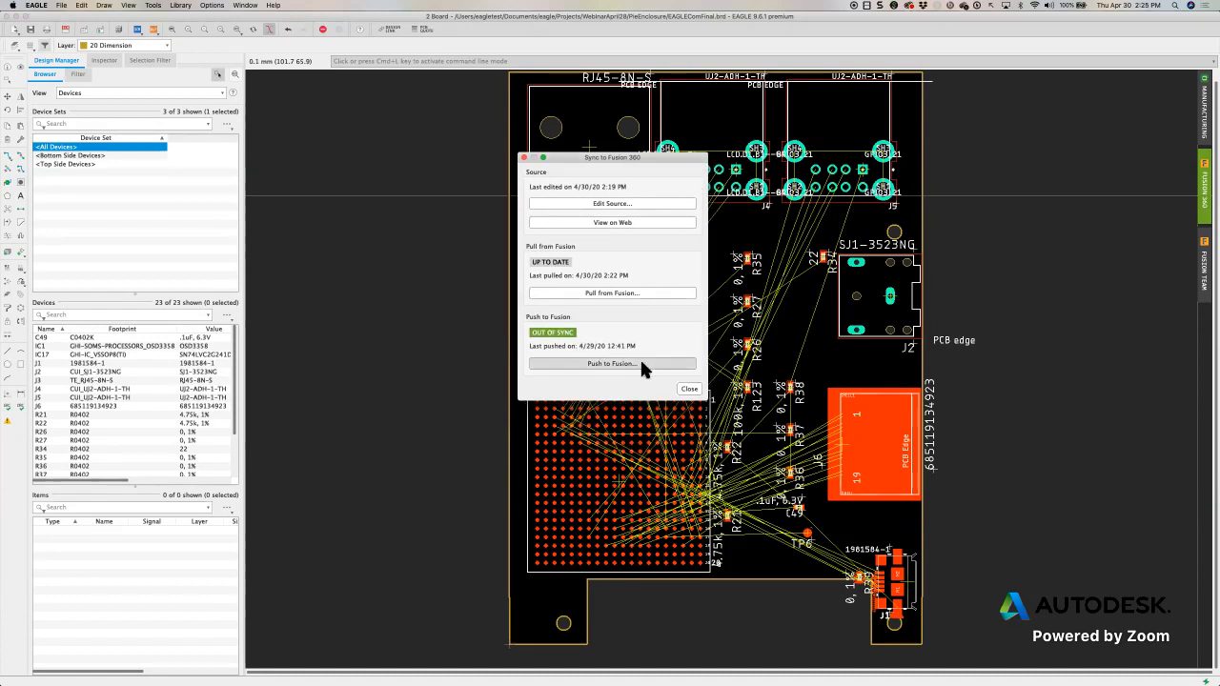
left_click(626, 206)
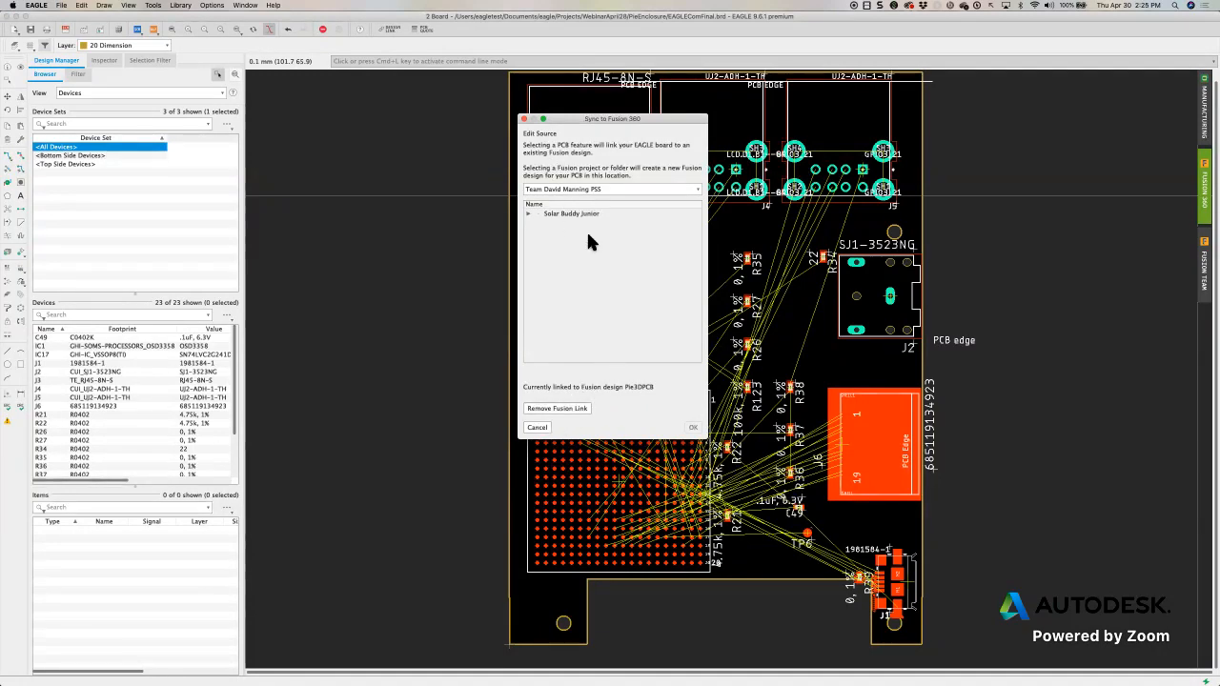
left_click(536, 427)
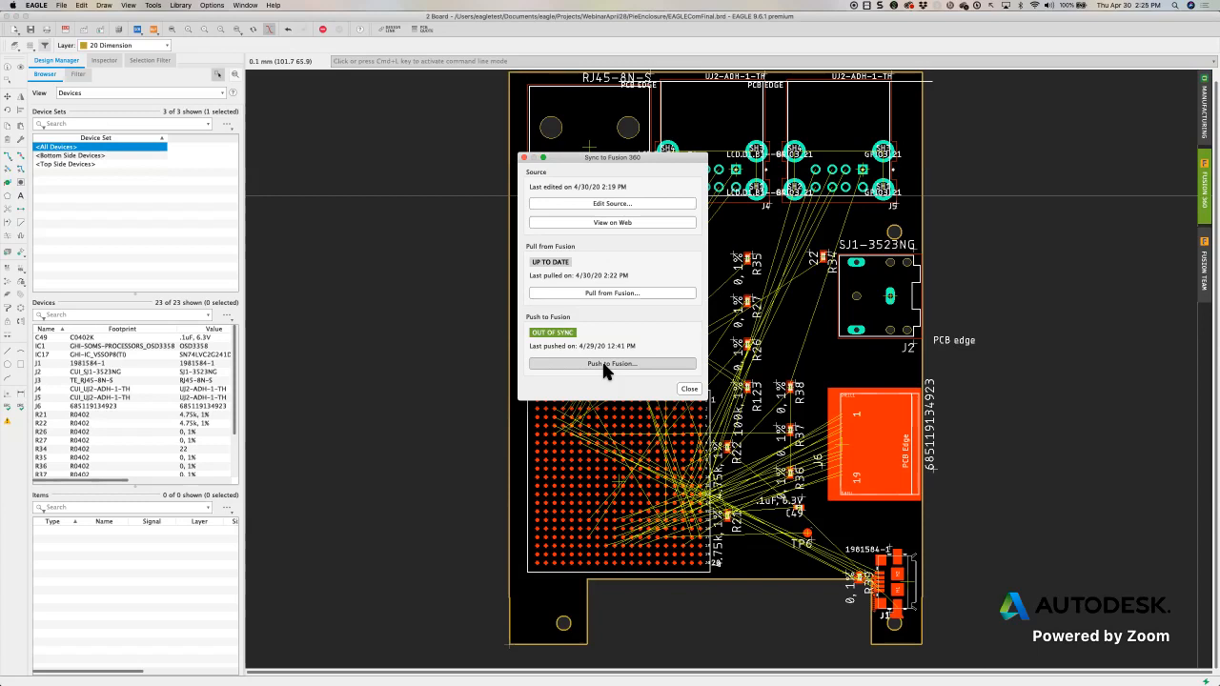
Step: Start a push to Fusion and review the 3D package status of all listed components down to X1
left_click(602, 364)
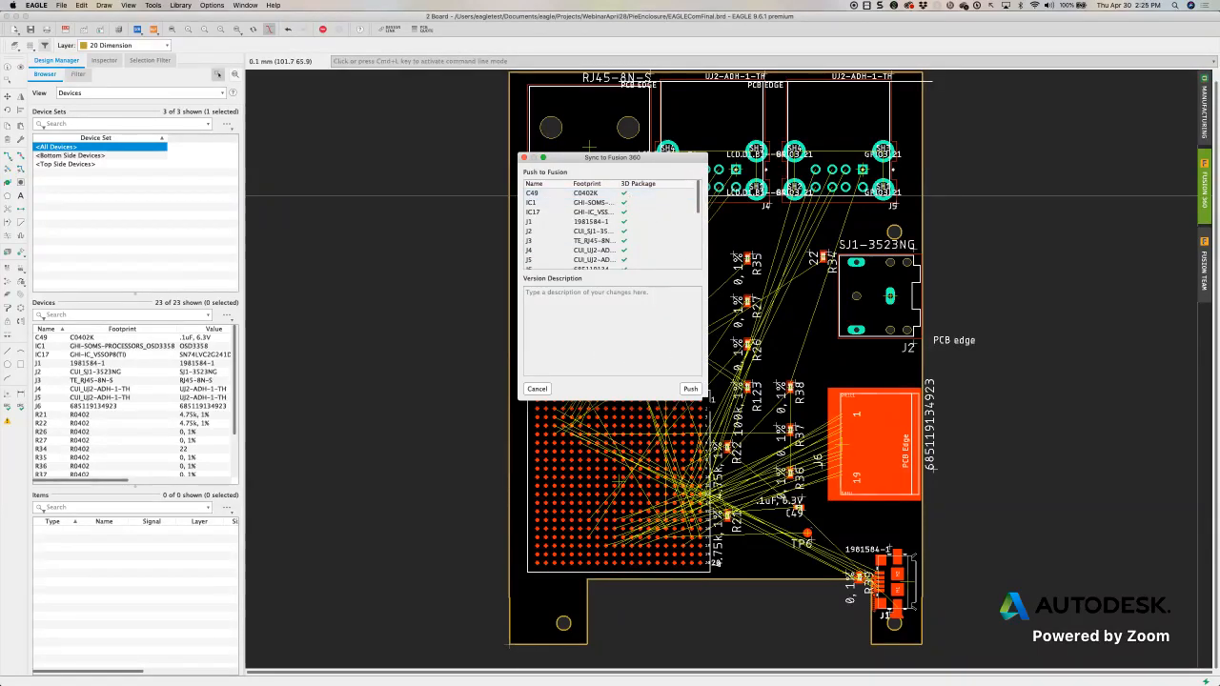
left_click_drag(706, 397, 866, 386)
left_click_drag(616, 185, 698, 187)
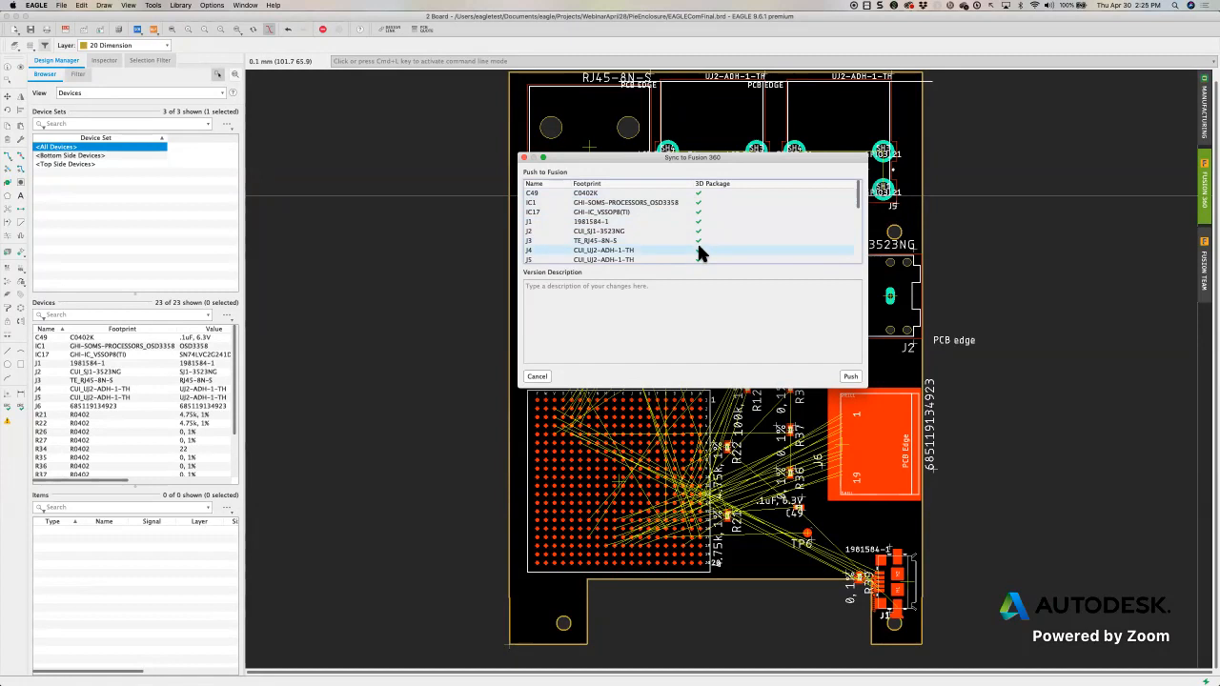
scroll(701, 244, "down", 3)
scroll(701, 243, "down", 3)
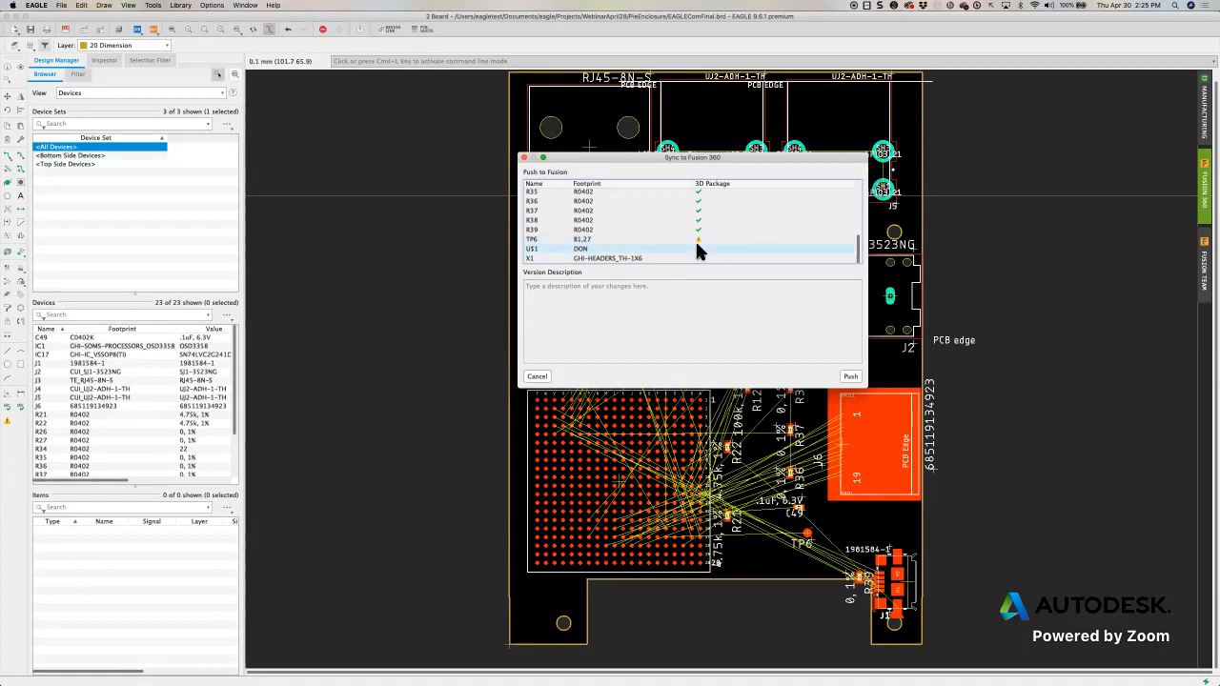
Step: Push the board to Fusion 360 without a version description and close the sync dialog
left_click(850, 376)
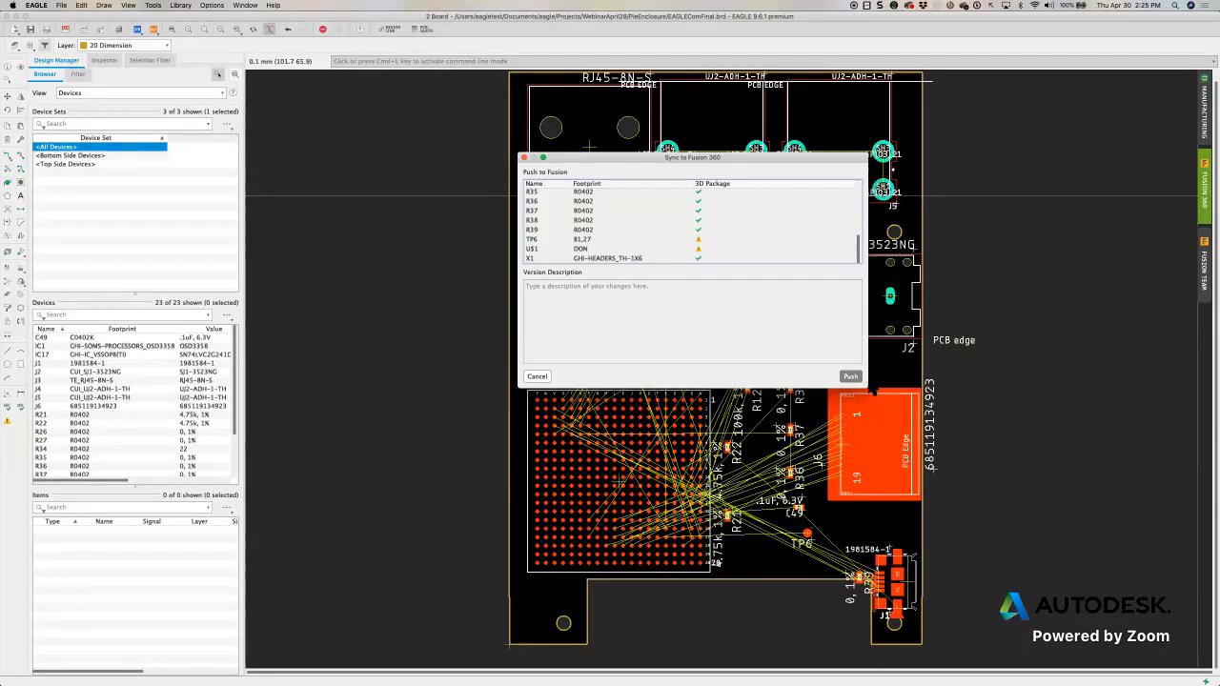
key("Return")
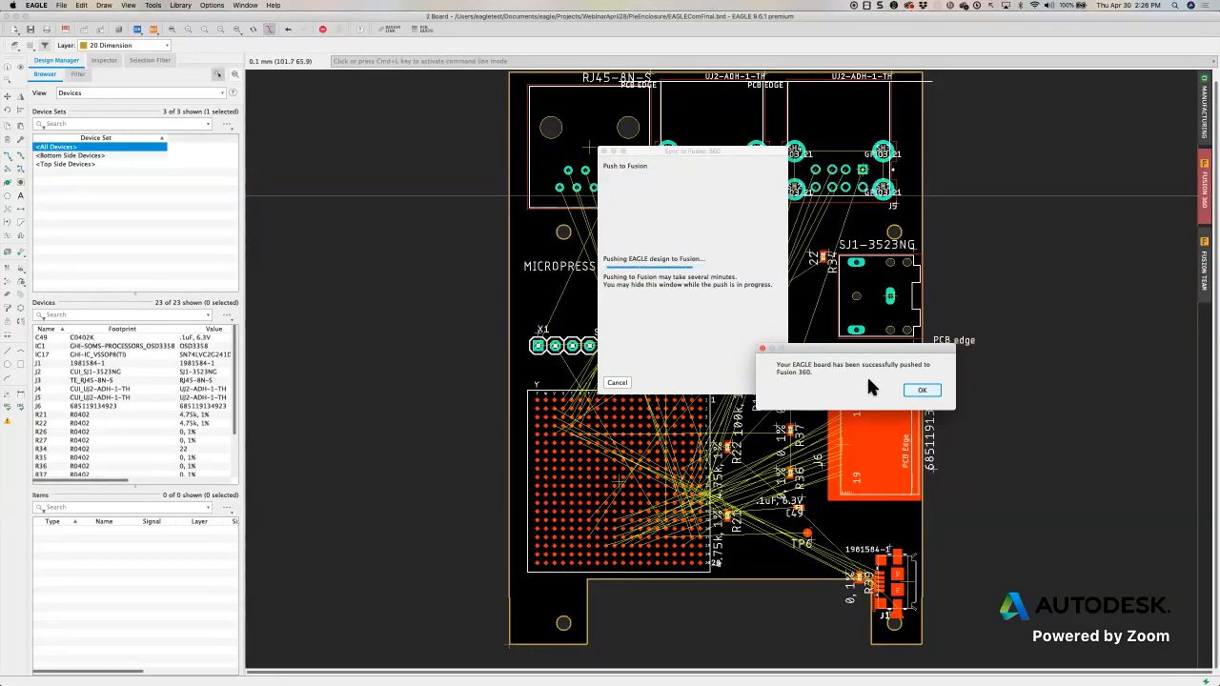
left_click(921, 390)
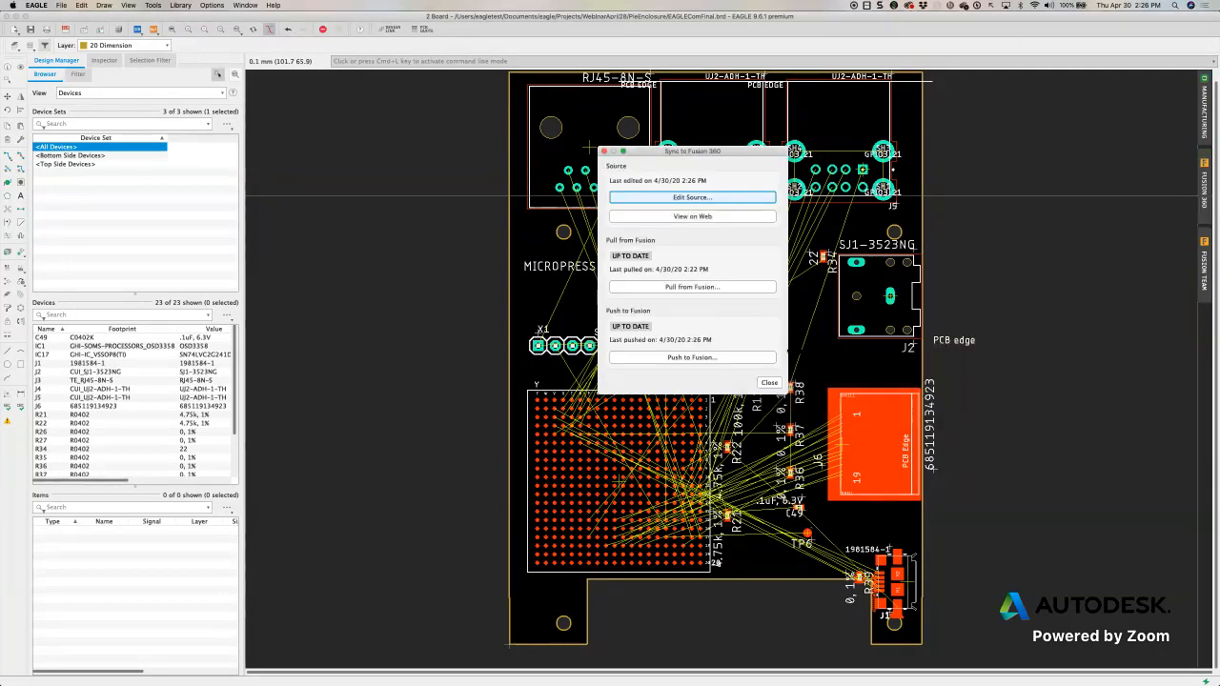
left_click(769, 382)
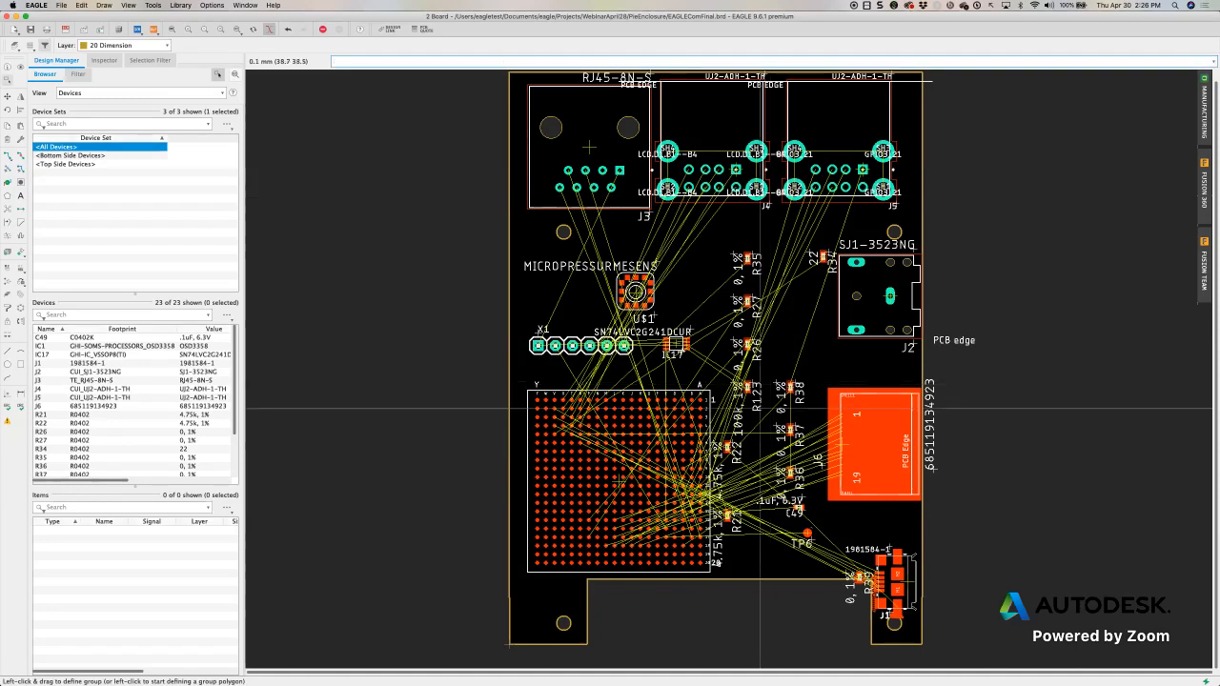
Step: Switch to Fusion 360 and replace the open Pie3DPCB design with its updated version from the refreshed April30 folder
left_click(644, 675)
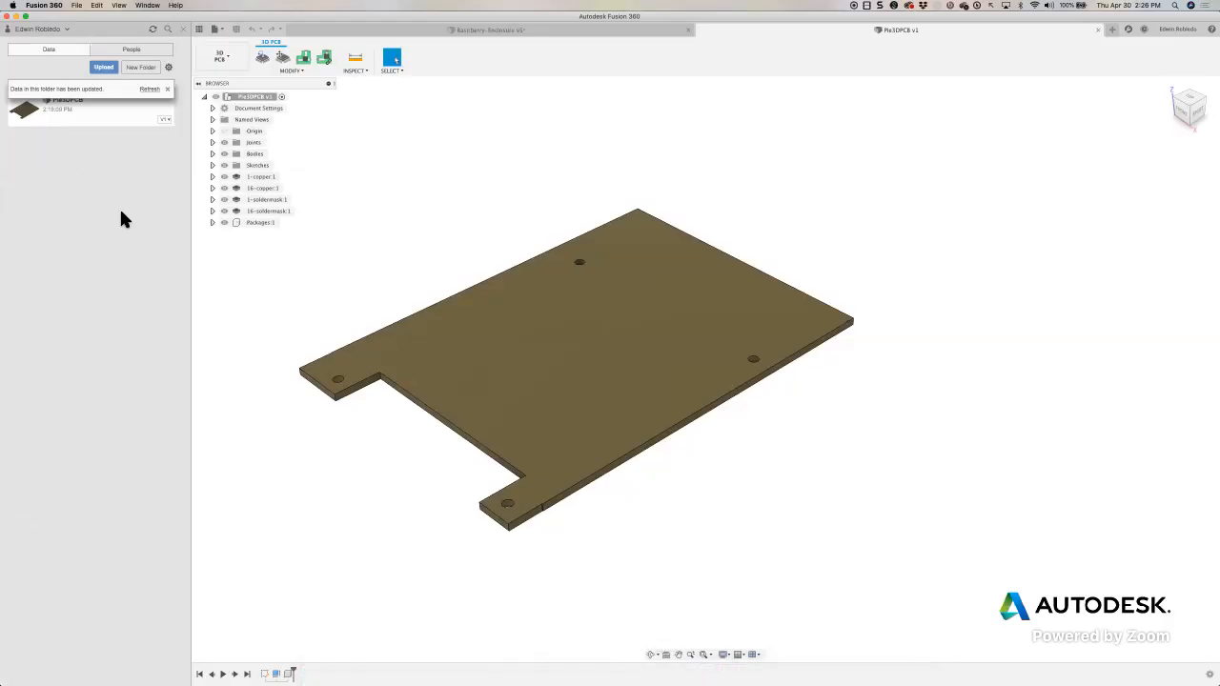
mouse_move(73, 286)
left_mouse_down()
mouse_move(76, 203)
mouse_move(29, 109)
mouse_move(107, 95)
mouse_move(22, 99)
mouse_move(160, 103)
left_mouse_up()
key("Escape")
left_click(152, 90)
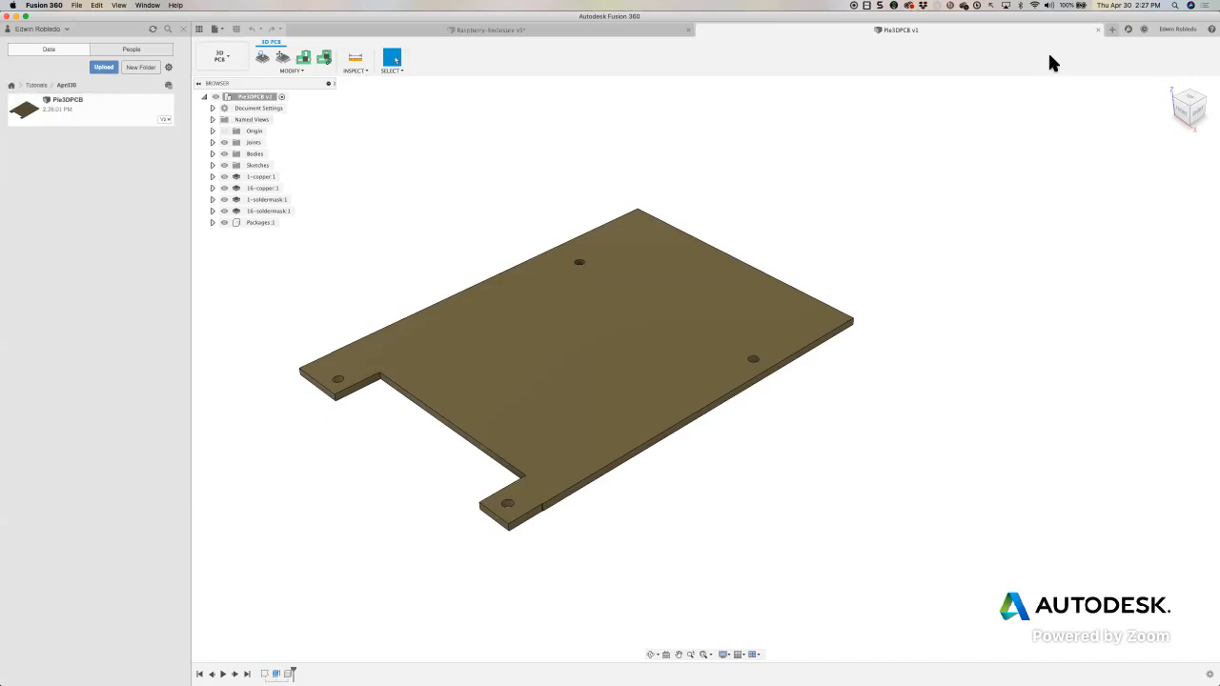
left_click(1098, 28)
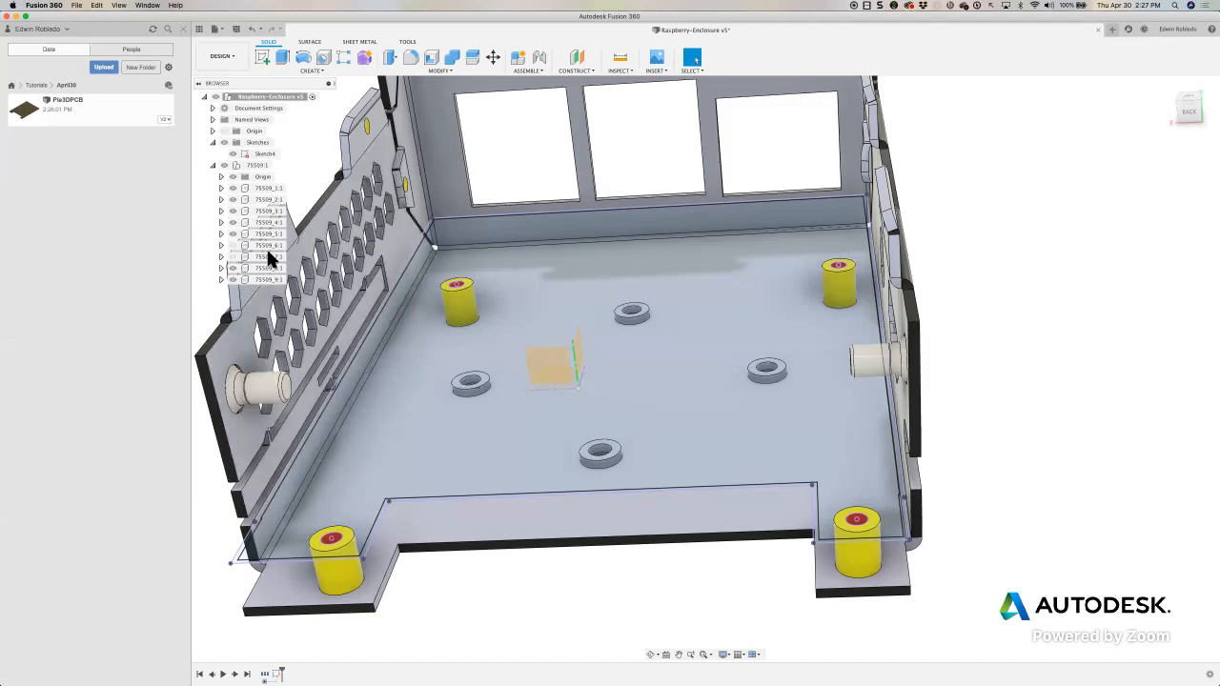
double_click(74, 112)
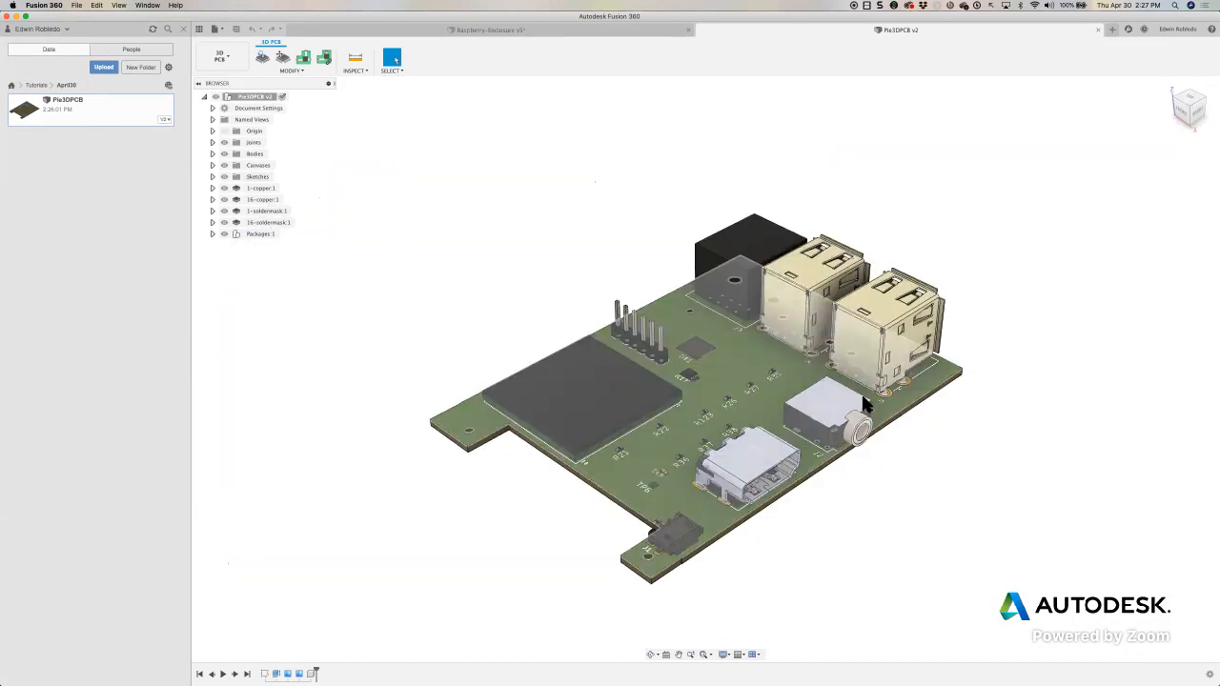
Step: Examine the populated 3D board, including the U$1 sensor, the small resistors, and the parts around connectors J6 and J1
middle_click_drag(862, 405, 839, 420, "shift")
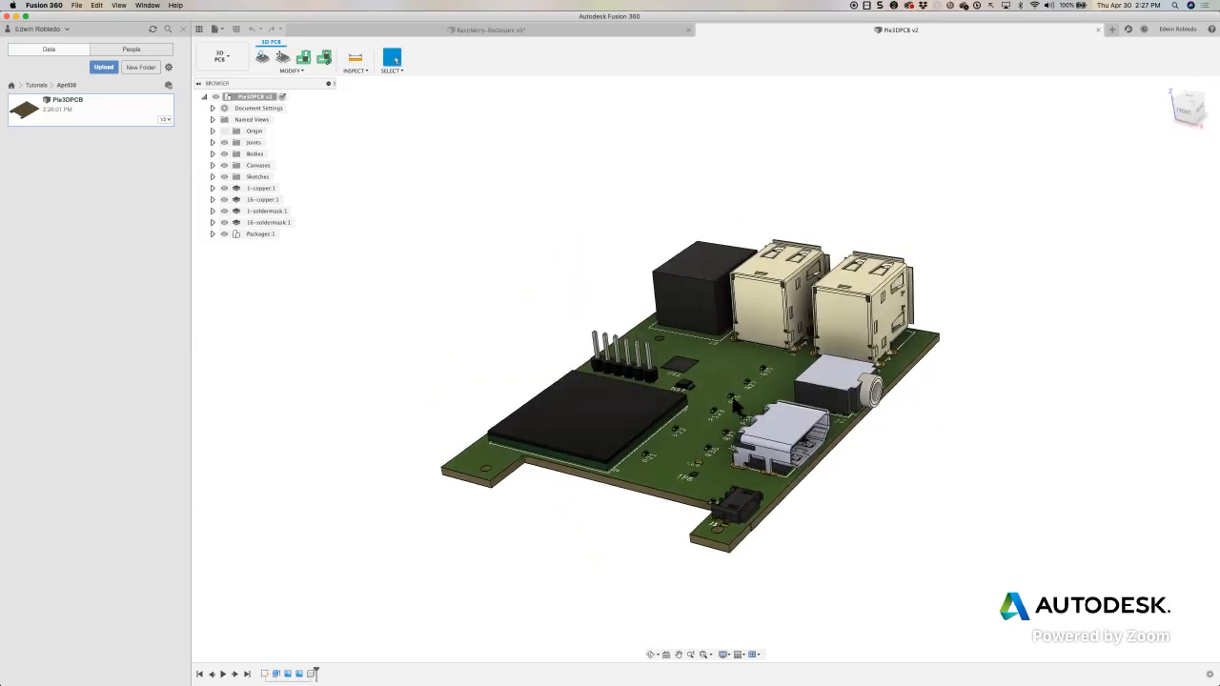
scroll(740, 407, "up", 5)
middle_click_drag(739, 407, 599, 291, "shift")
scroll(599, 290, "up", 3)
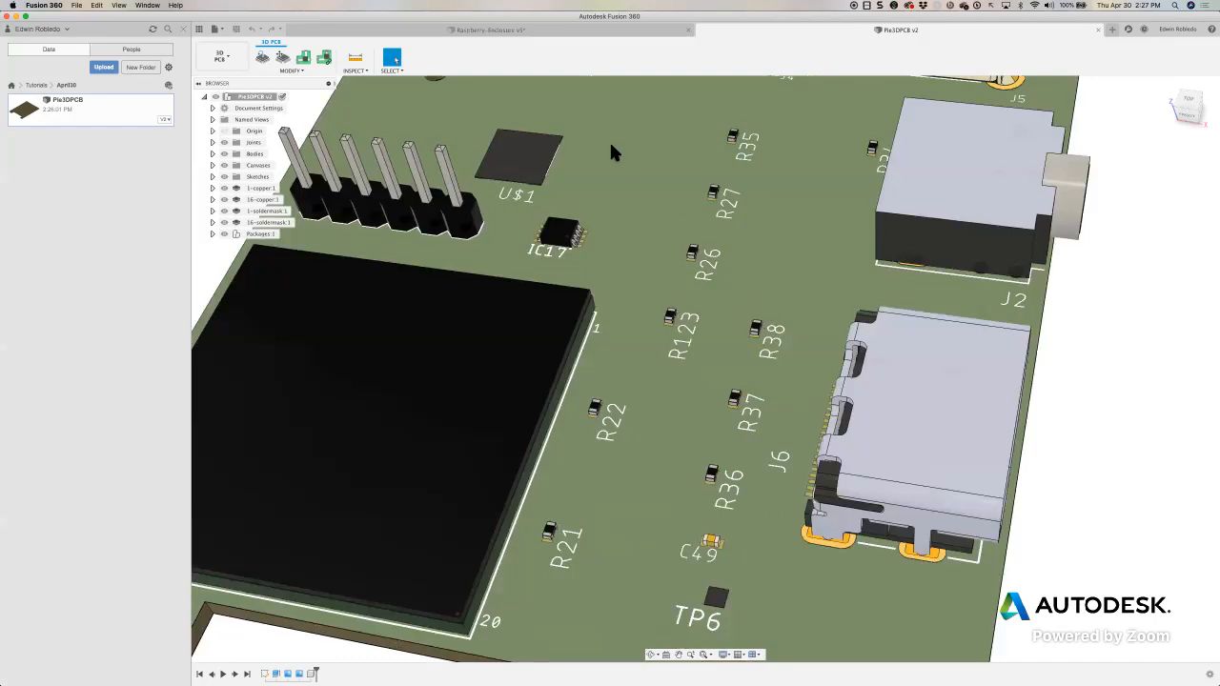
scroll(615, 158, "up", 3)
middle_click_drag(506, 133, 651, 163)
left_click(650, 173)
scroll(773, 218, "up", 3)
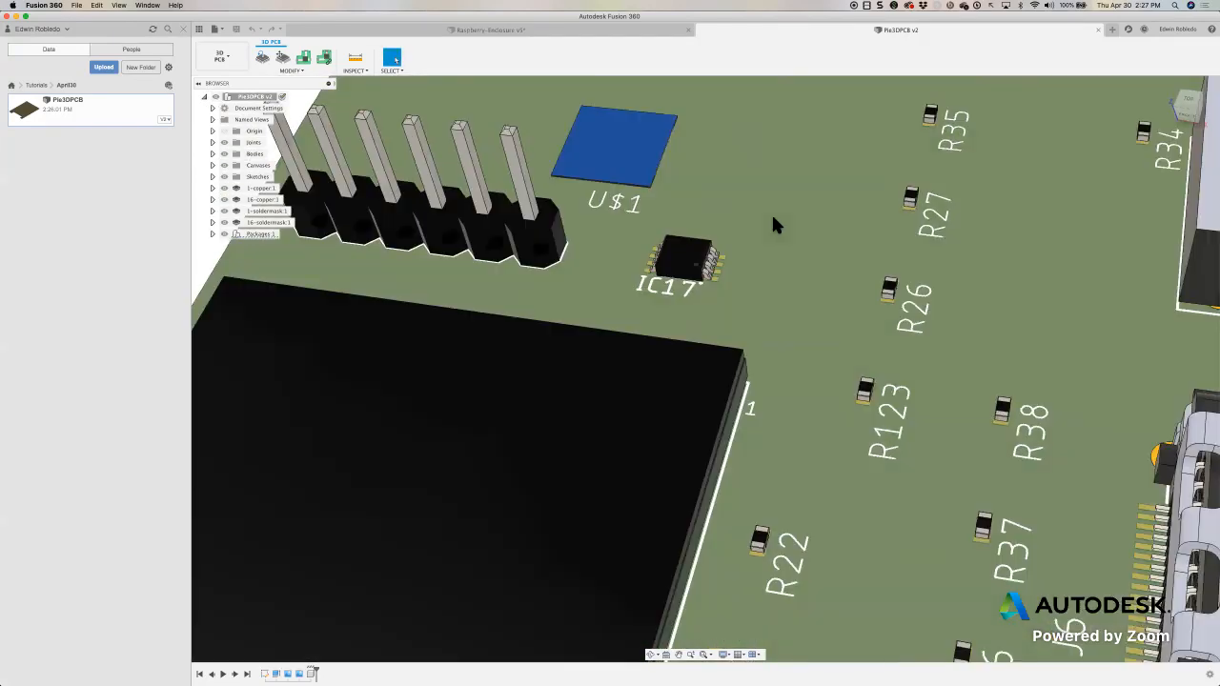
scroll(773, 224, "down", 8)
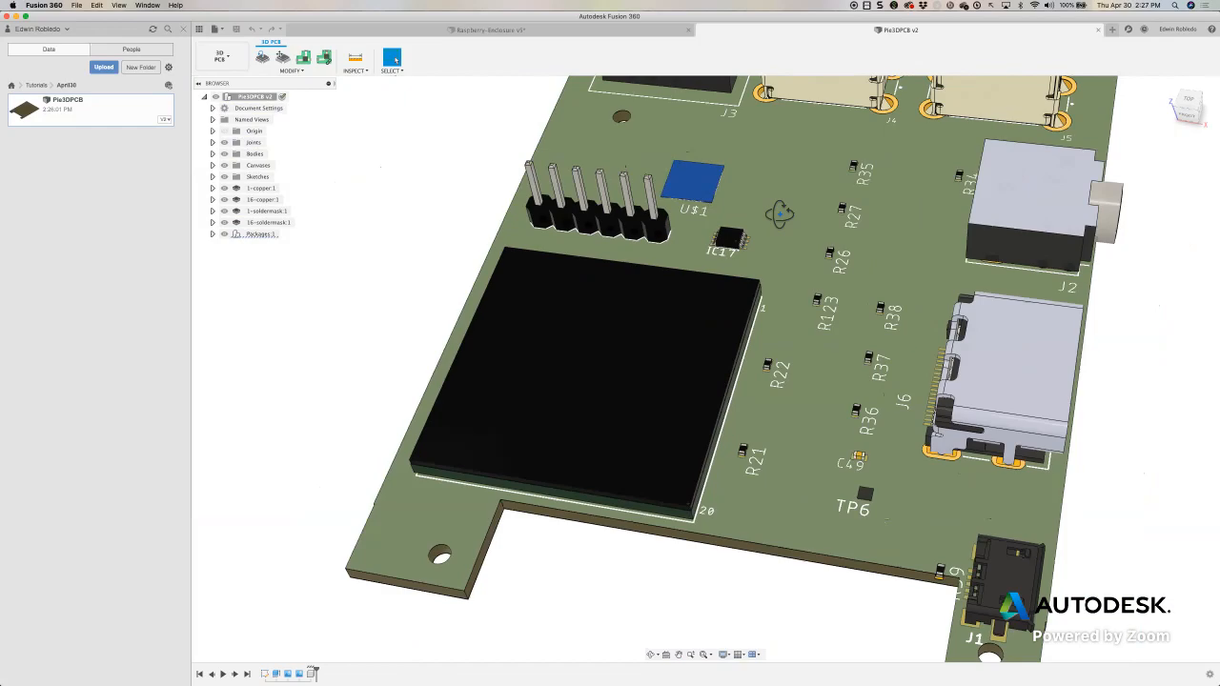
scroll(780, 213, "down", 3)
middle_click_drag(758, 198, 765, 375, "shift")
mouse_move(662, 370)
middle_mouse_down("shift")
mouse_move(712, 357)
mouse_move(582, 356)
mouse_move(563, 337)
mouse_move(638, 448)
mouse_move(611, 457)
mouse_move(530, 283)
mouse_move(443, 170)
middle_mouse_up("shift")
scroll(639, 448, "up", 5)
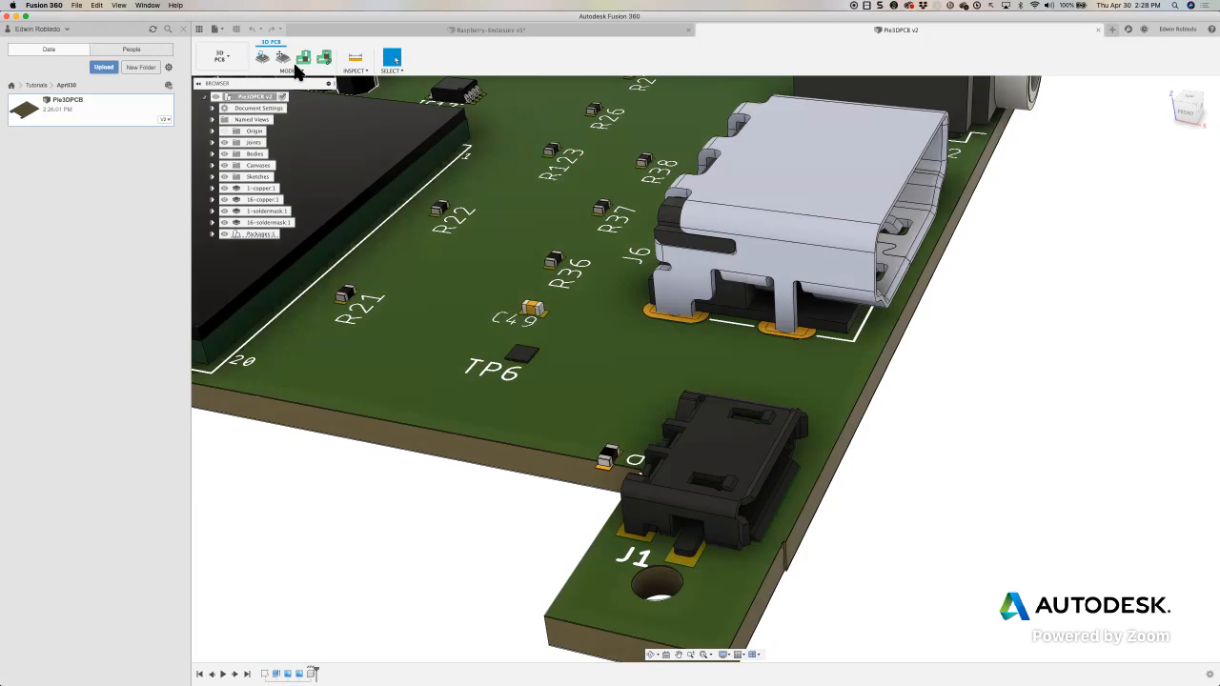
left_click(281, 59)
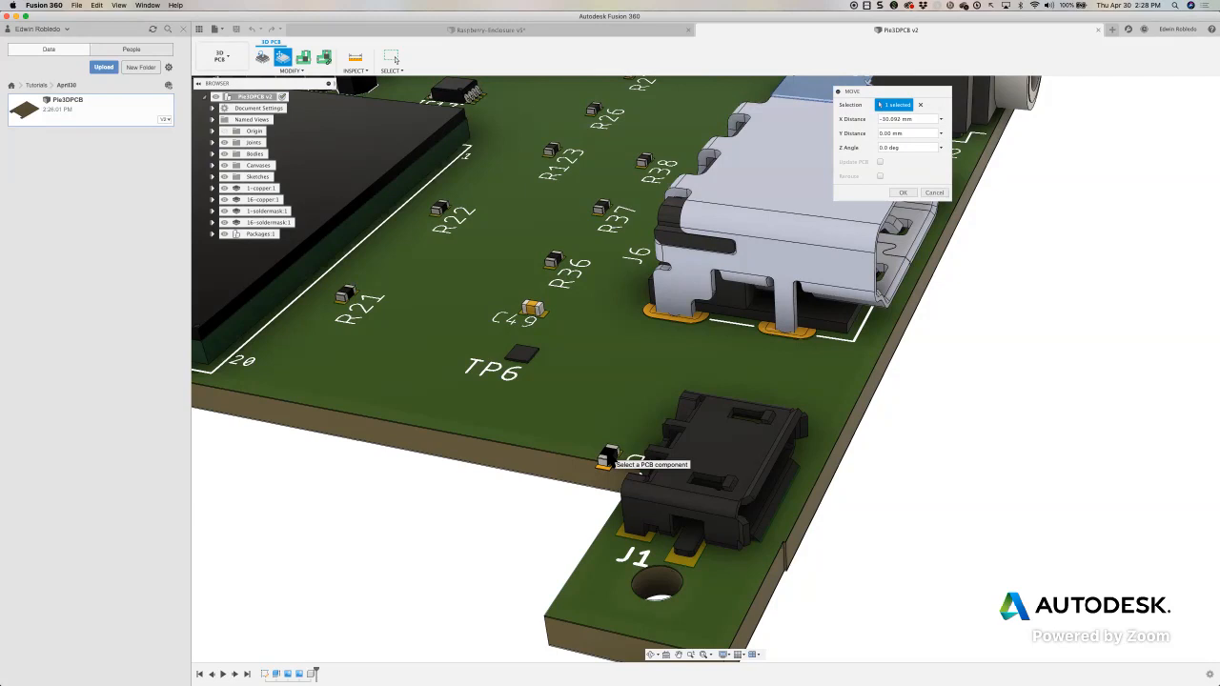
scroll(611, 462, "up", 5)
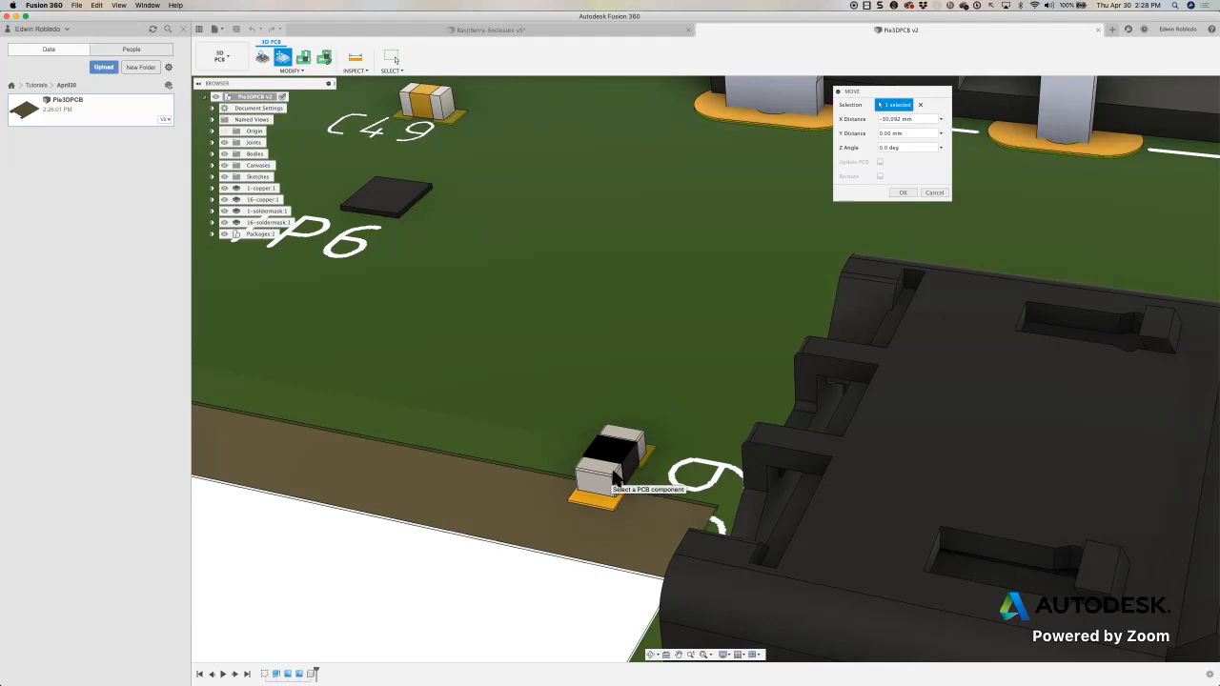
left_click(934, 193)
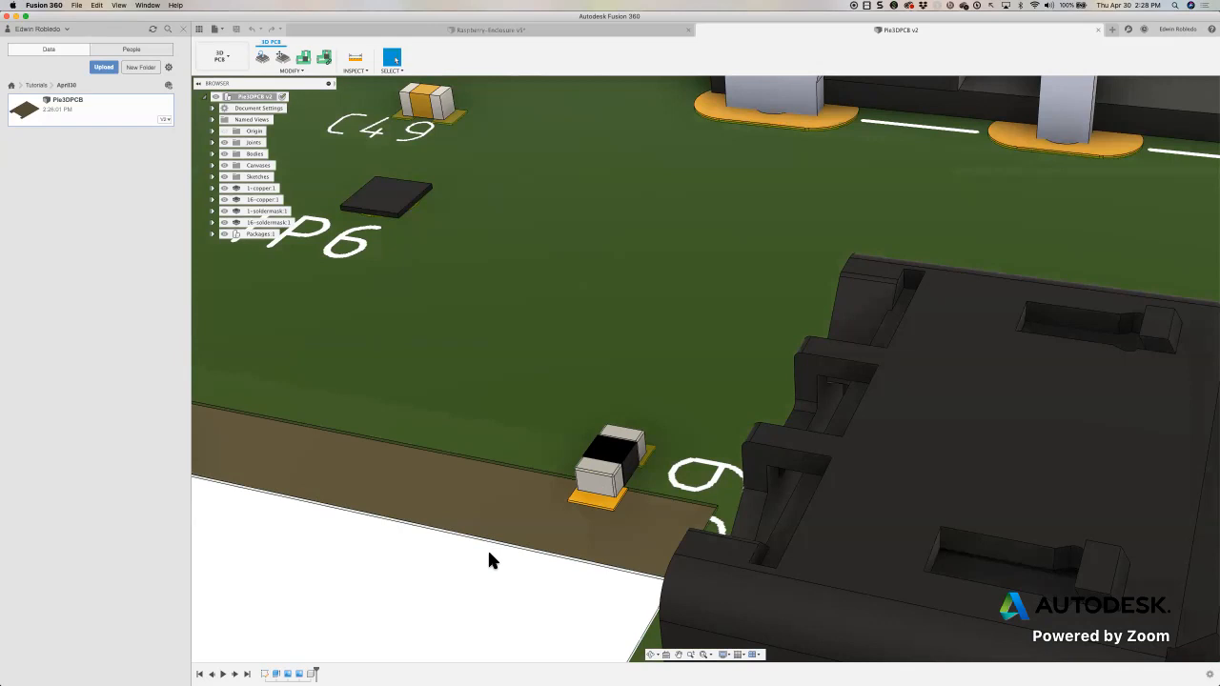
Step: Move the R39 resistor beside connector J1 inward from the board edge, about 3 mm in X and 1 mm in Y
scroll(489, 547, "down", 5)
middle_click_drag(492, 557, 454, 265)
left_click(283, 59)
left_click(529, 277)
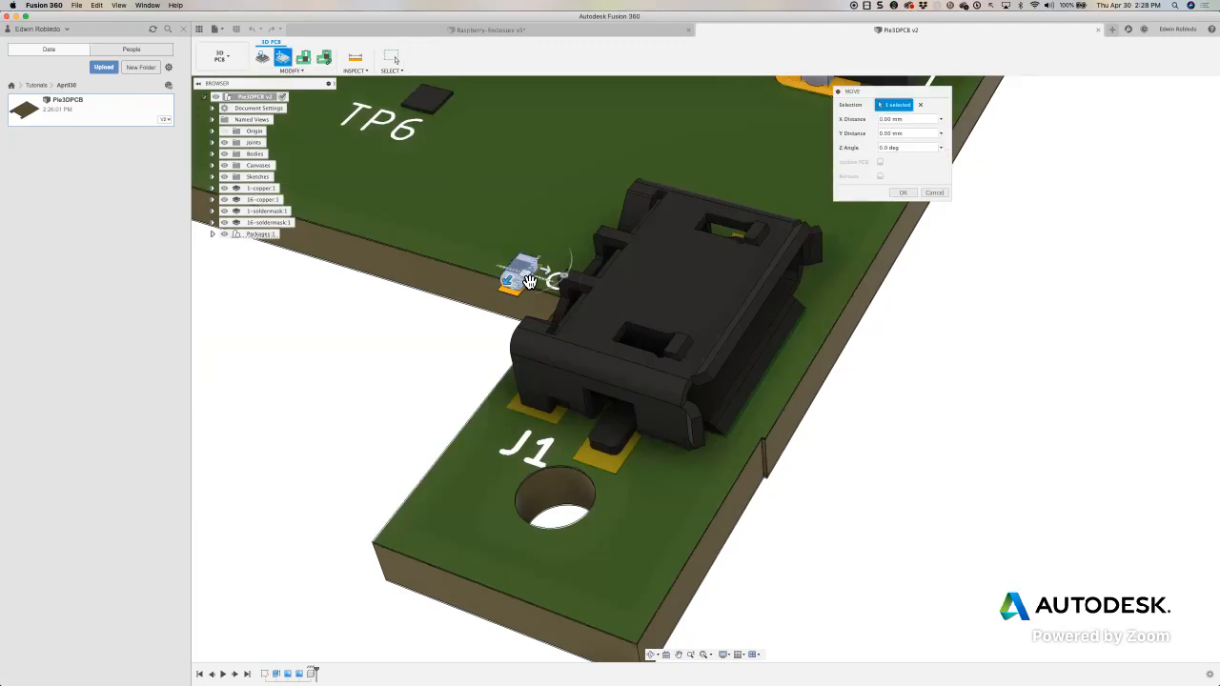
left_click_drag(529, 278, 560, 203)
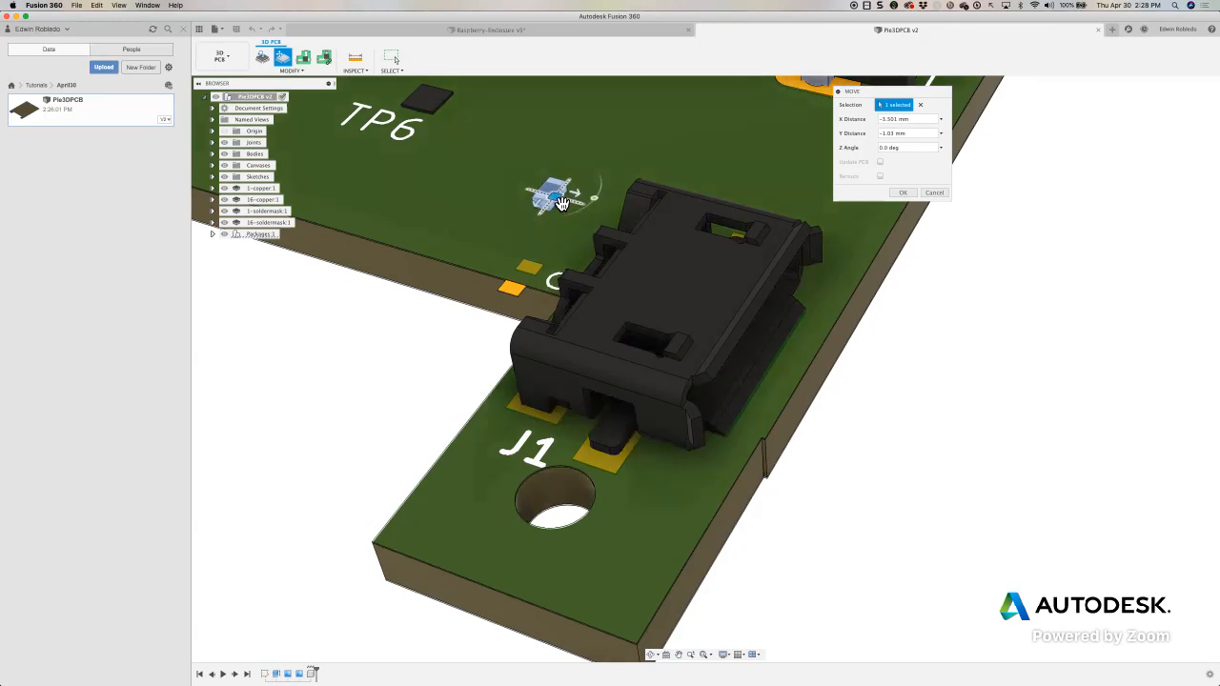
left_click(903, 193)
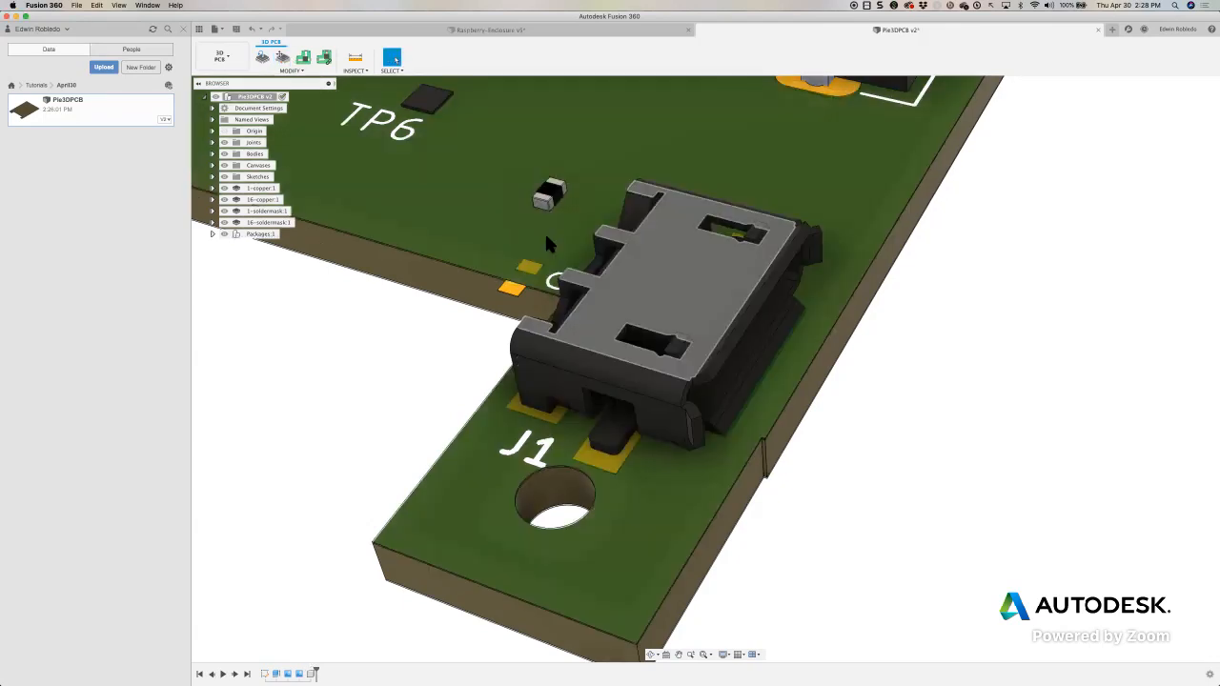
Step: Save the Pie3DPCB design with the version description "Move RC into Board"
scroll(561, 247, "down", 5)
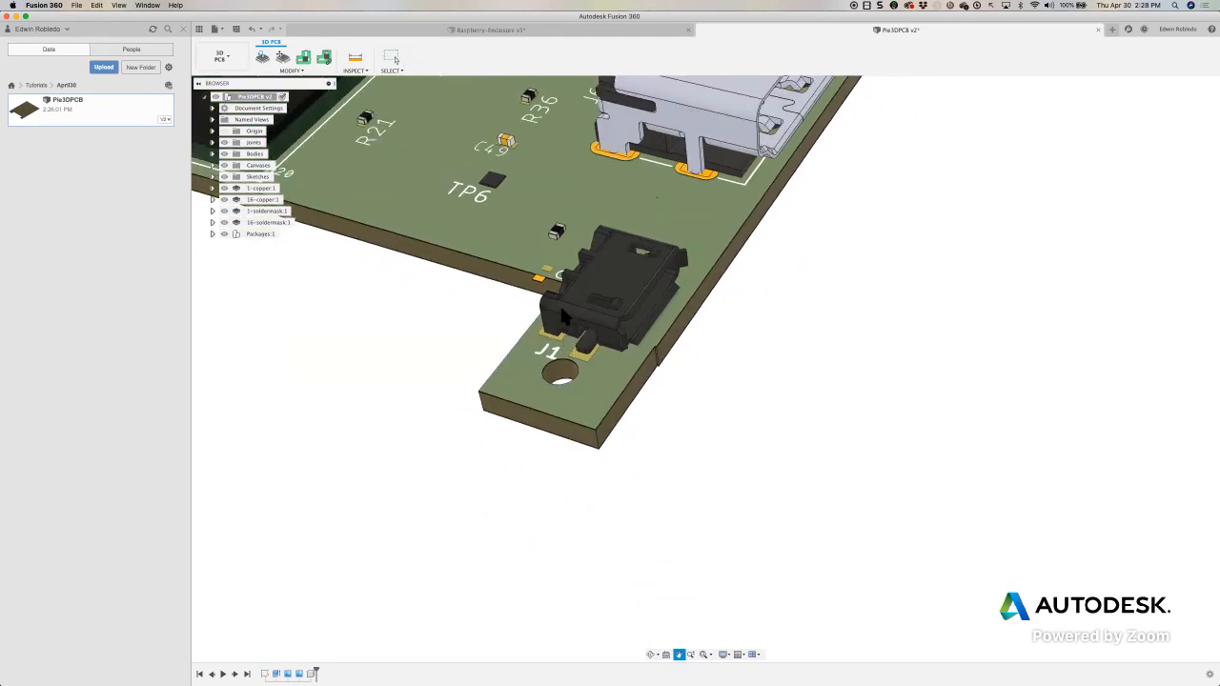
middle_click_drag(546, 258, 525, 415)
middle_click_drag(535, 312, 514, 411)
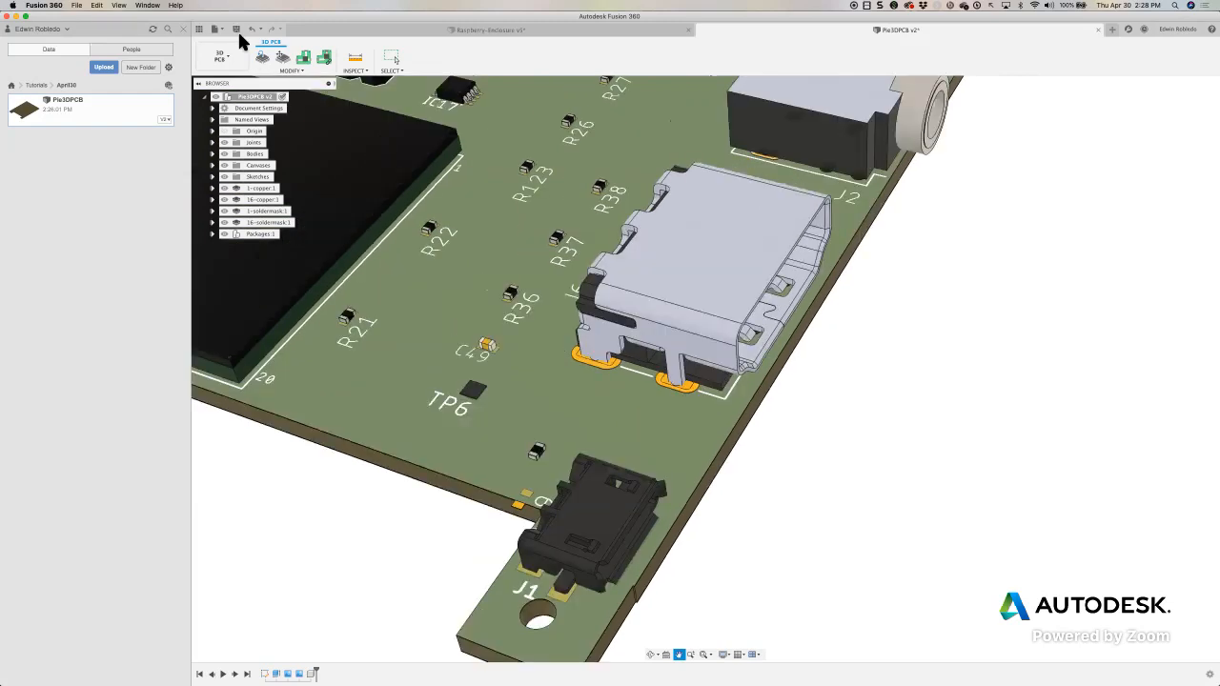
left_click(237, 29)
left_click_drag(664, 327, 590, 329)
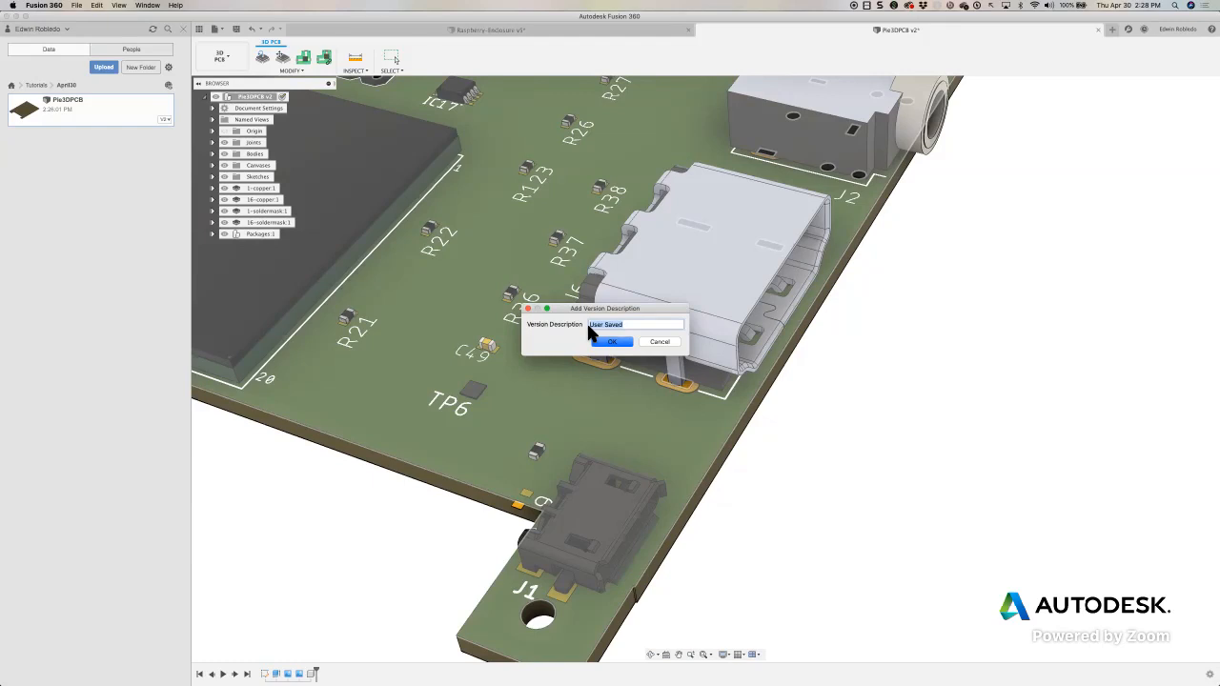
type("Move RC into Board")
left_click(616, 342)
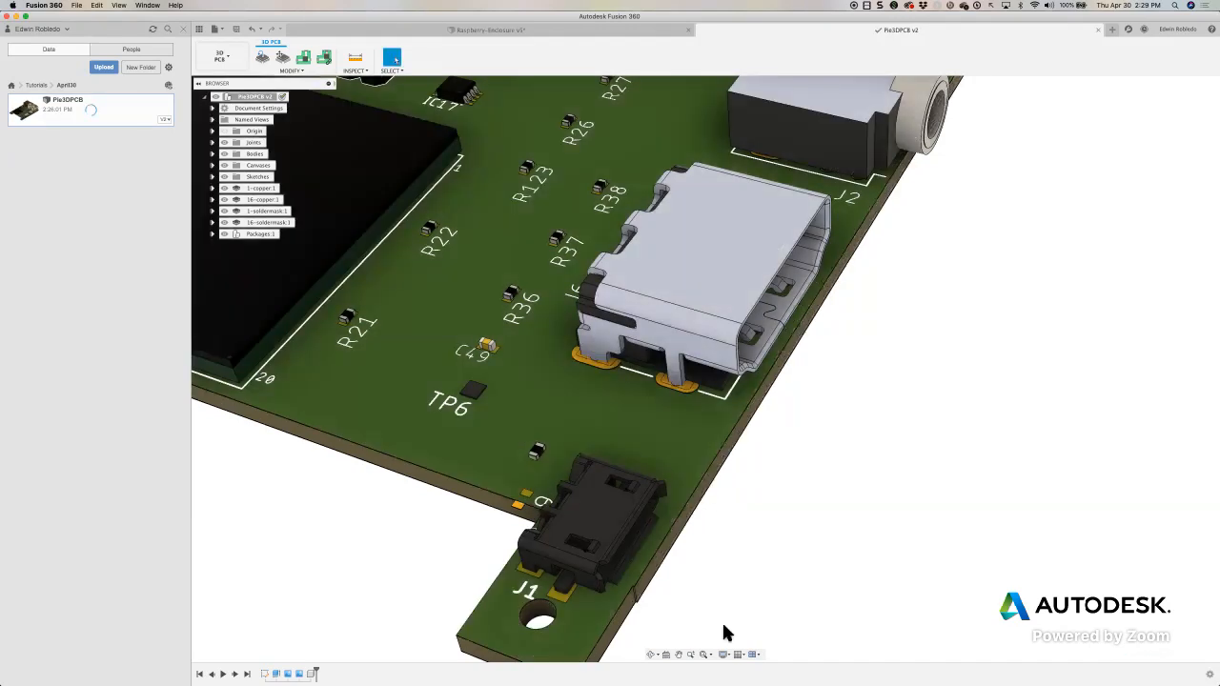
Step: Switch to EAGLE and save the EAGLEComFinal board
mouse_move(717, 678)
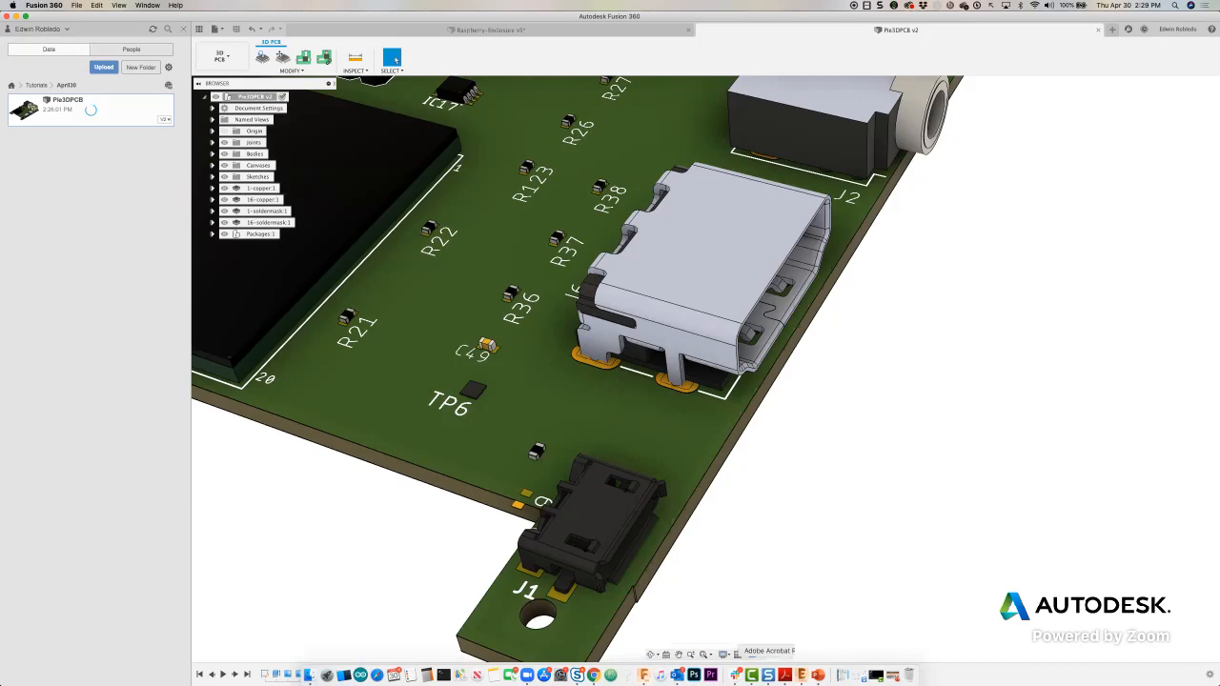
left_click(801, 674)
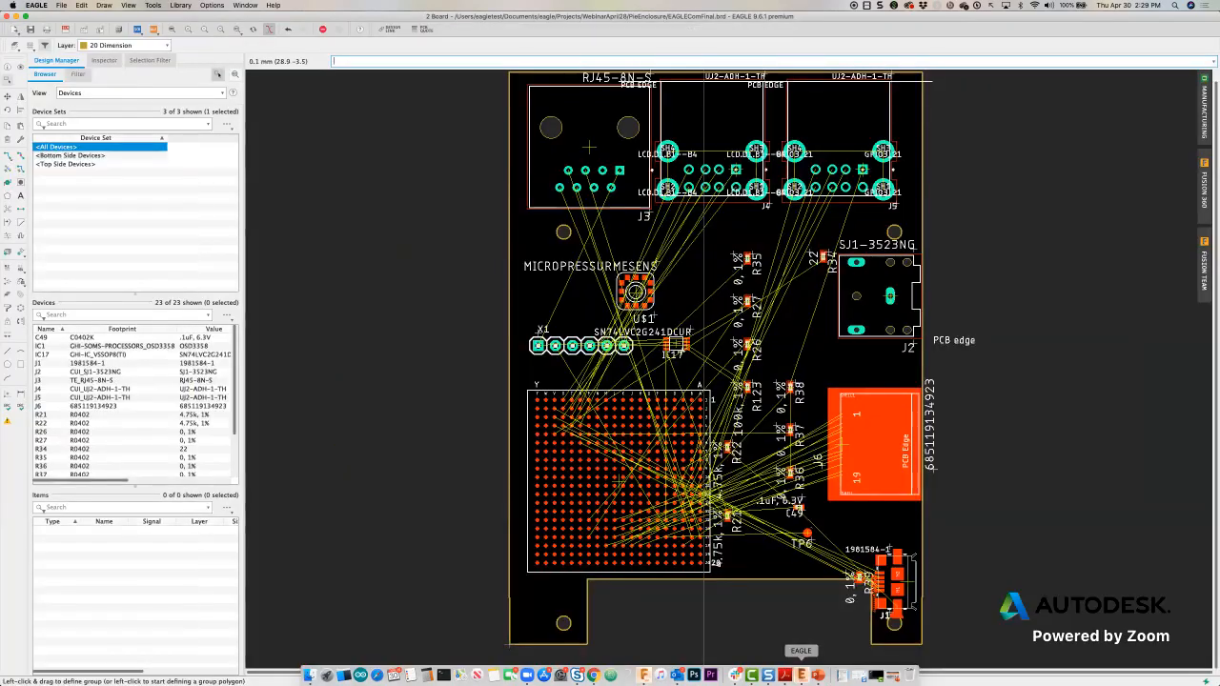
middle_click_drag(1048, 364, 933, 349)
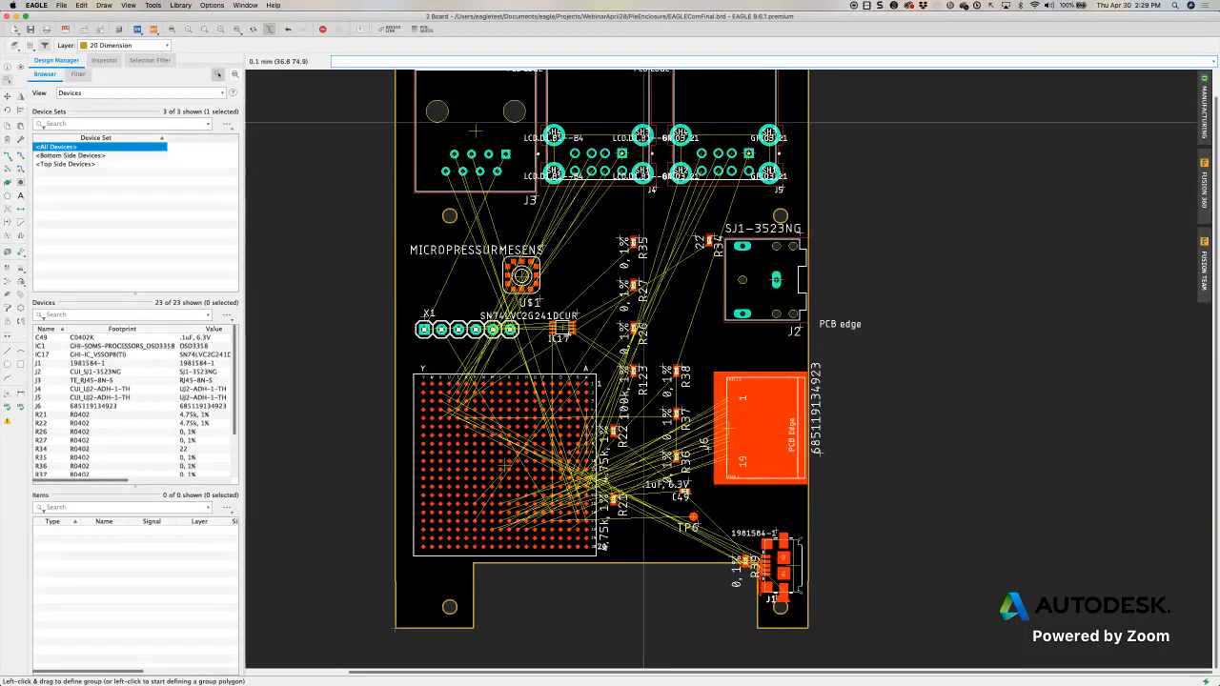
left_click(31, 36)
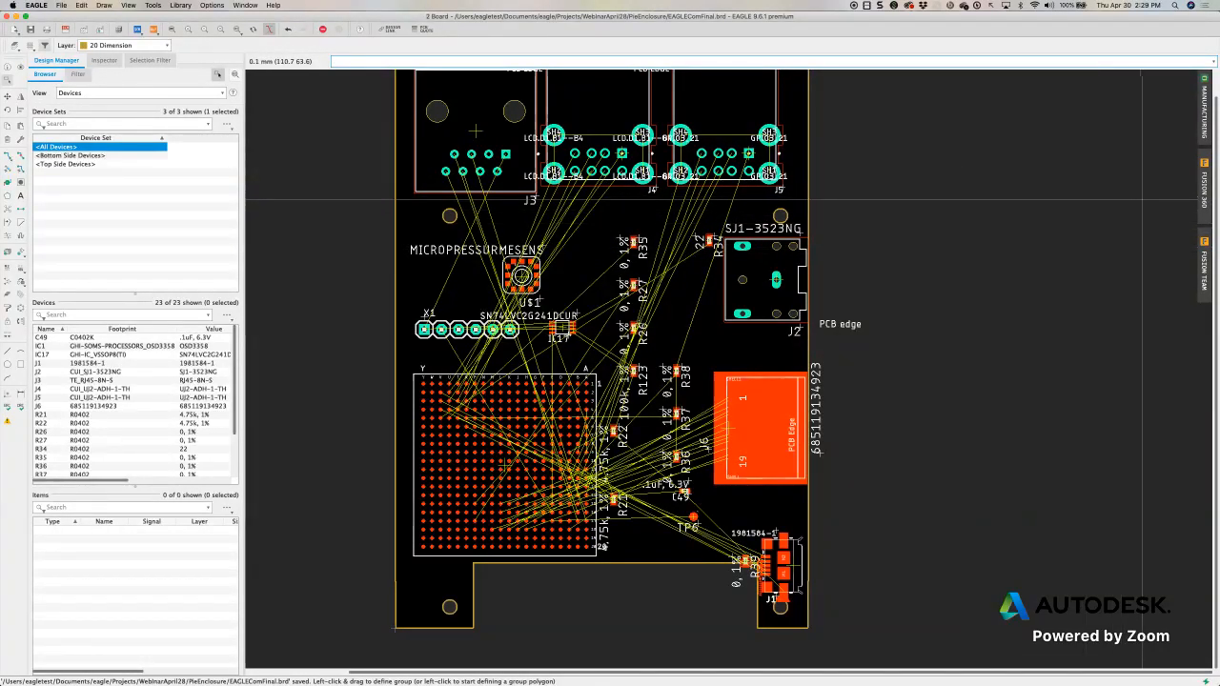
Step: Check the board's pull and push status in the Fusion 360 sync settings and close them
left_click(1207, 191)
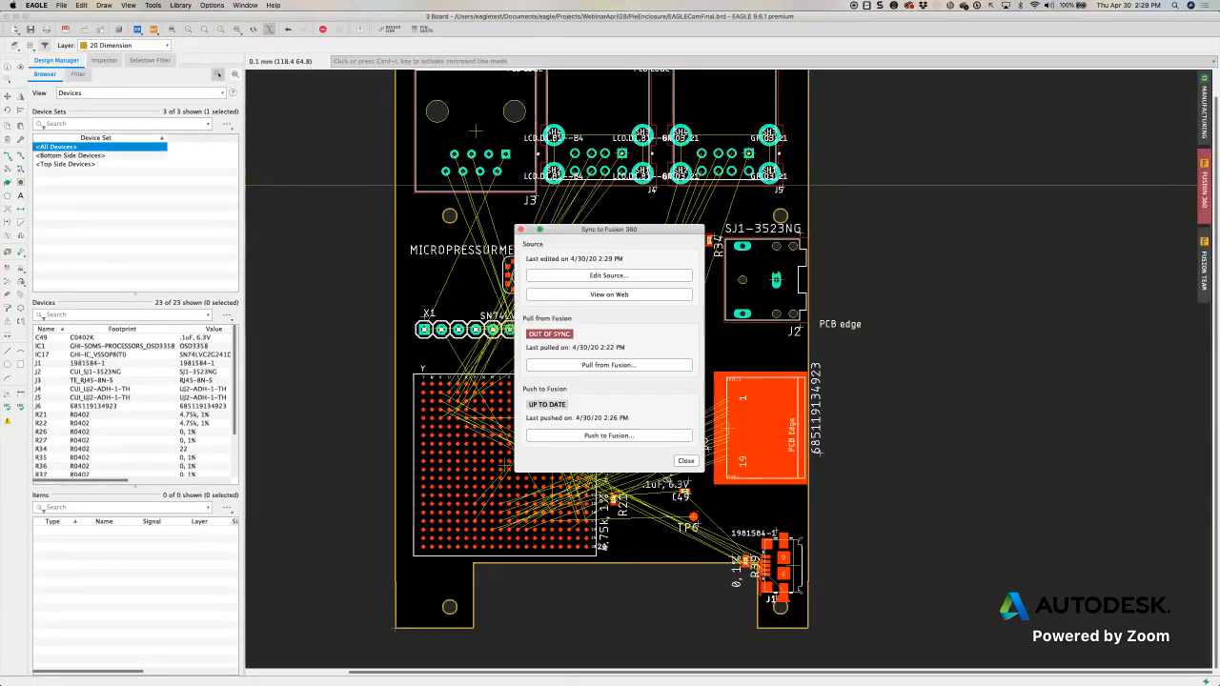
left_click_drag(653, 236, 677, 170)
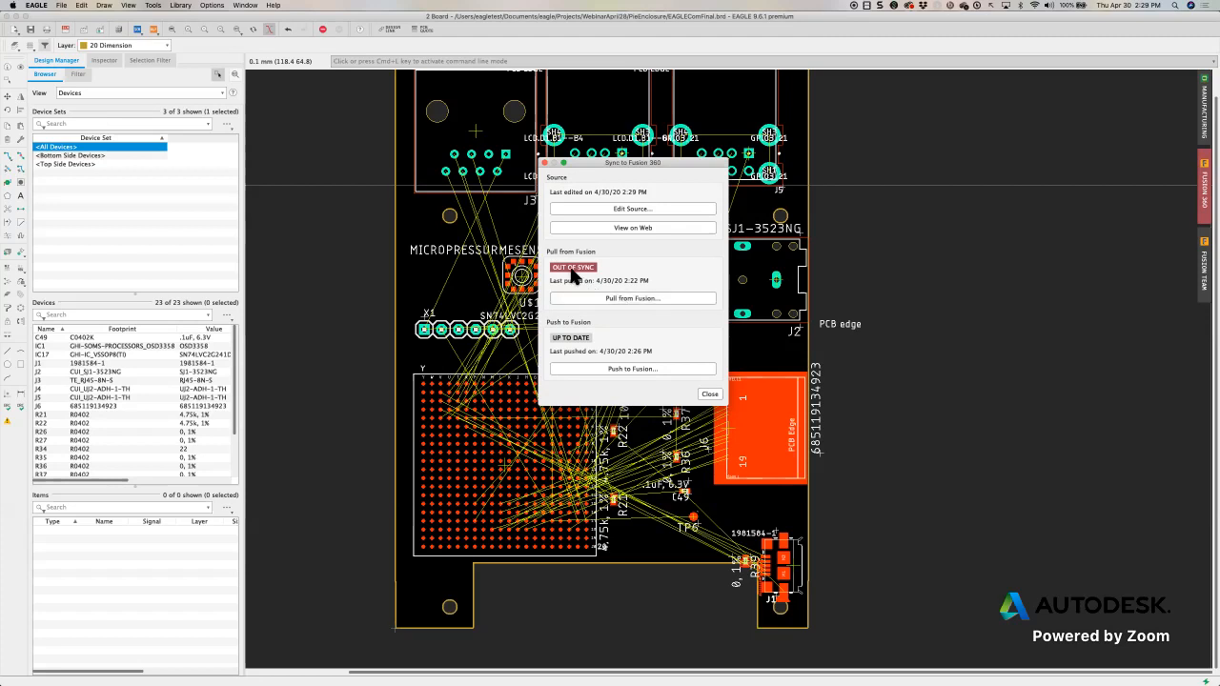
left_click(544, 164)
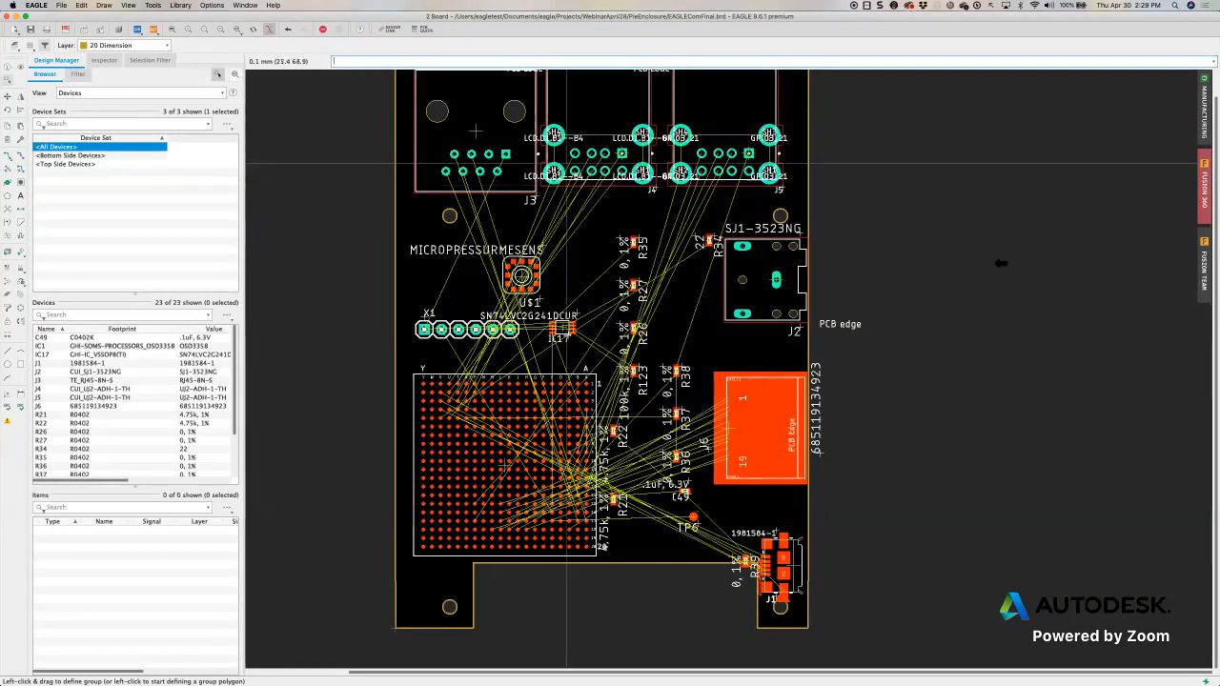
Step: Pull the latest Fusion 360 version into the EAGLE board and close the sync dialog
left_click(1203, 203)
left_click_drag(643, 239, 567, 172)
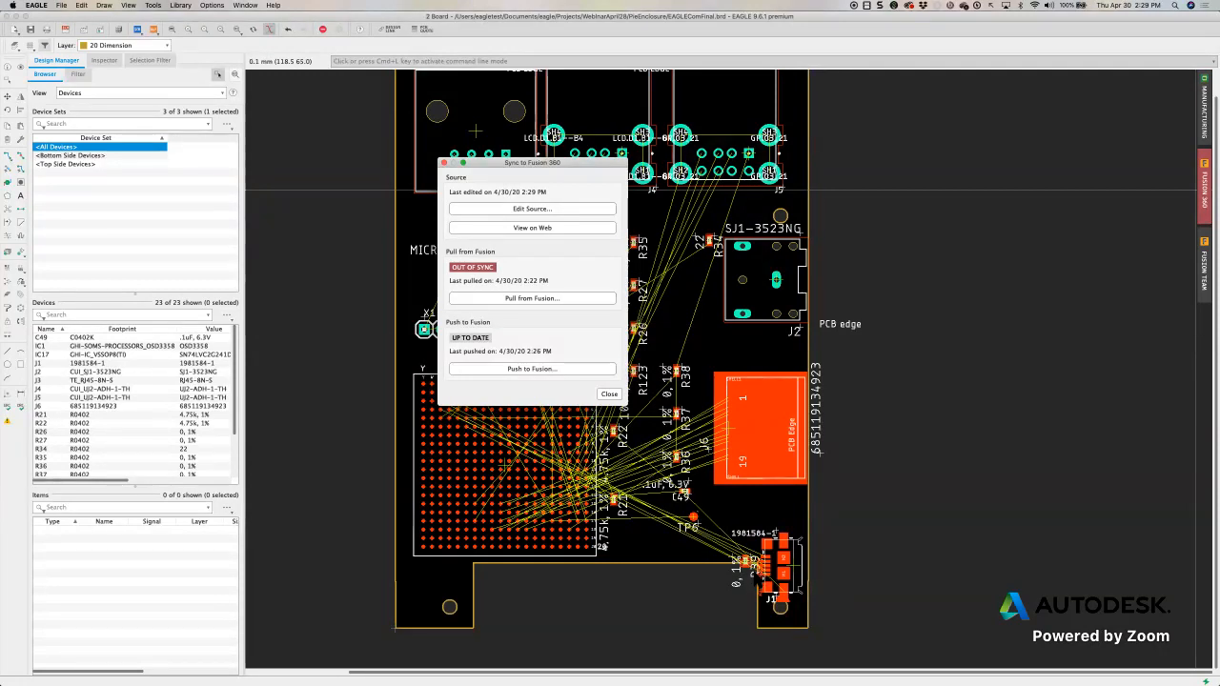
left_click(521, 300)
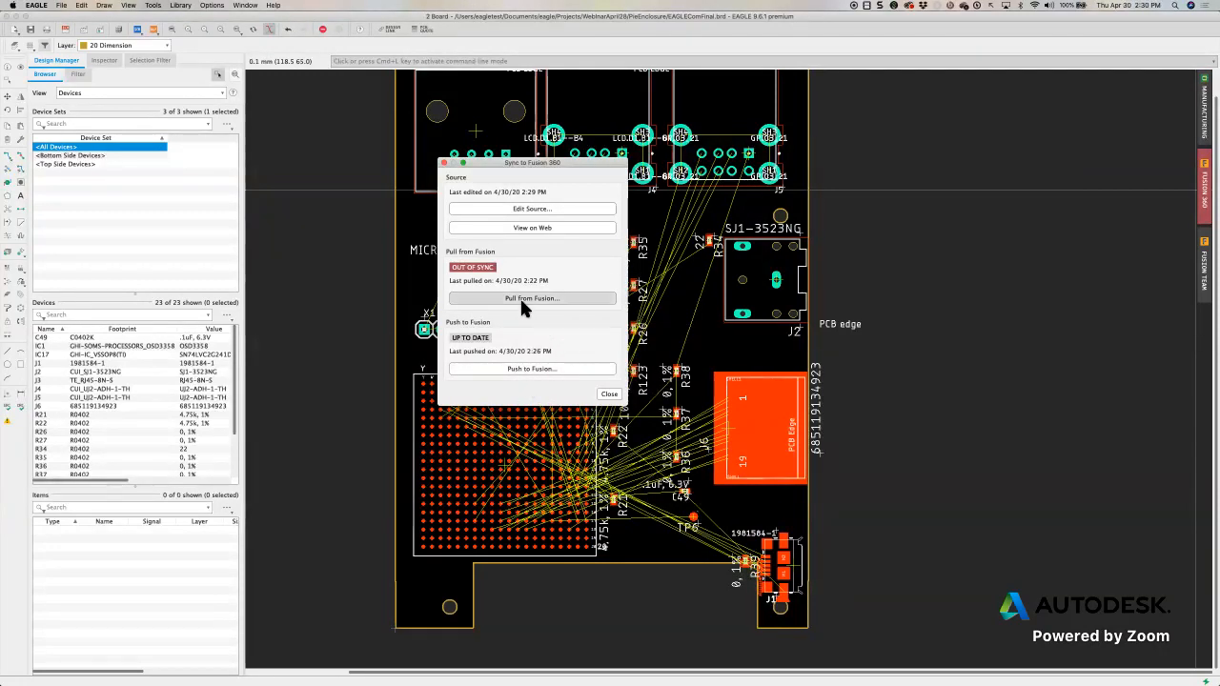
left_click(520, 296)
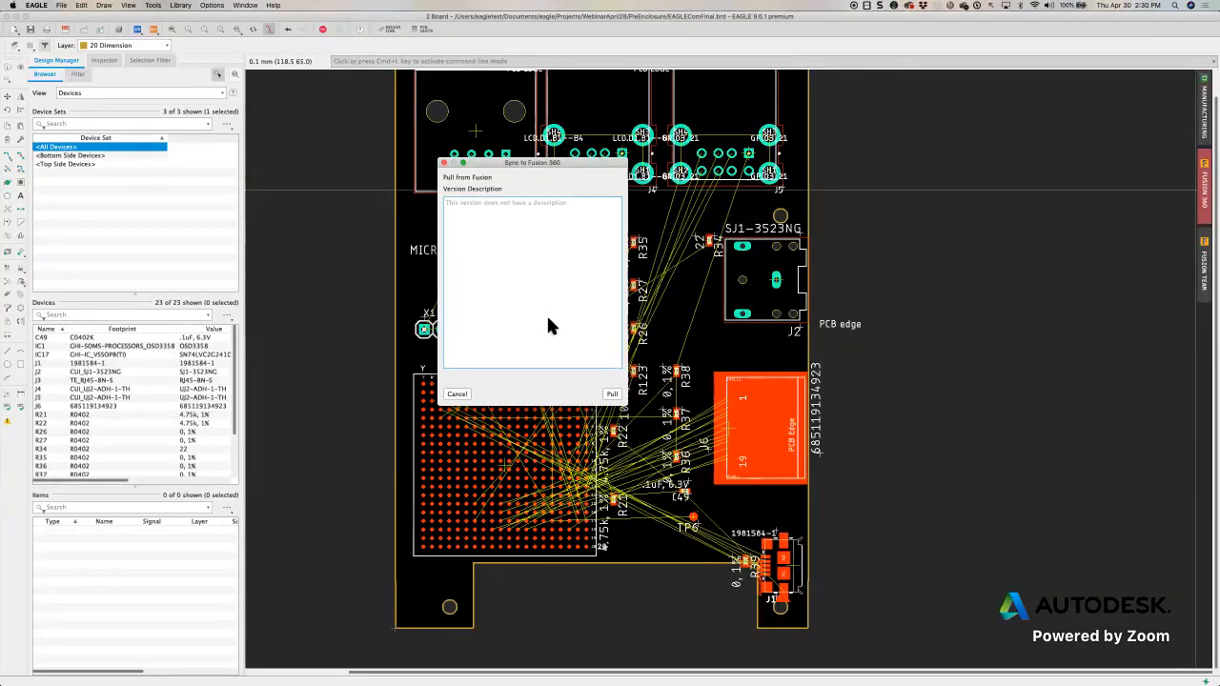
left_click(611, 393)
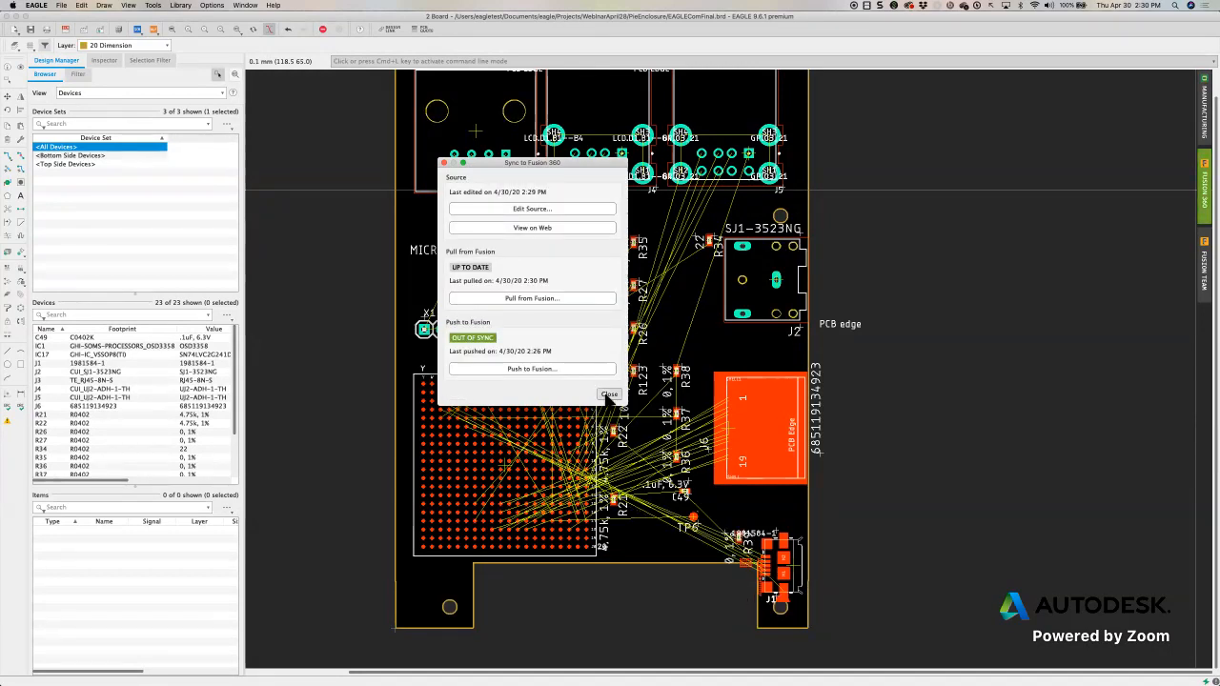
left_click(609, 394)
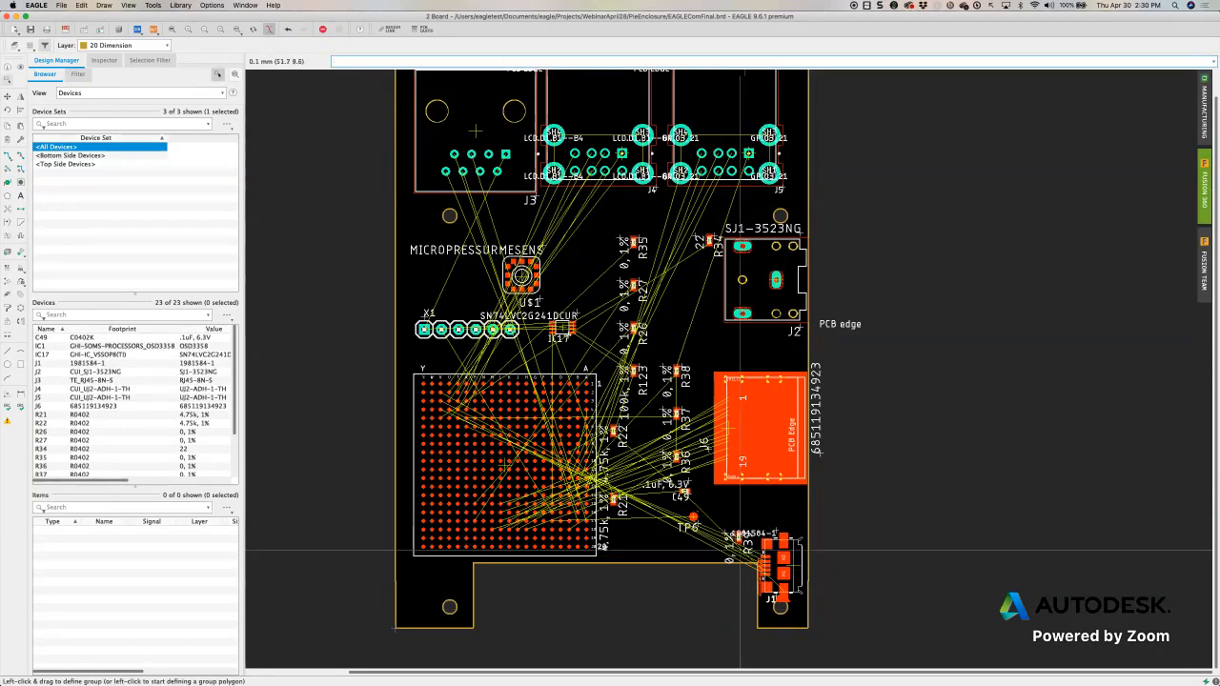
Step: Examine the placement of resistor R39 next to connector J1 on the EAGLE board
scroll(739, 551, "up", 1)
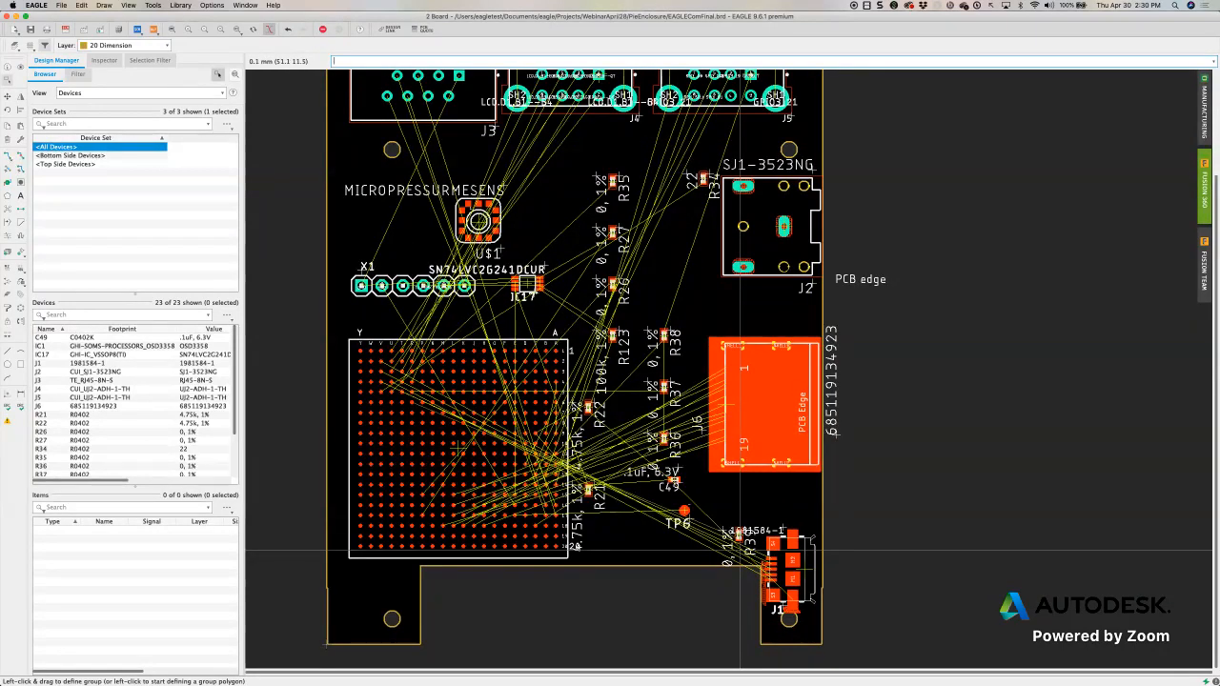
scroll(739, 551, "up", 6)
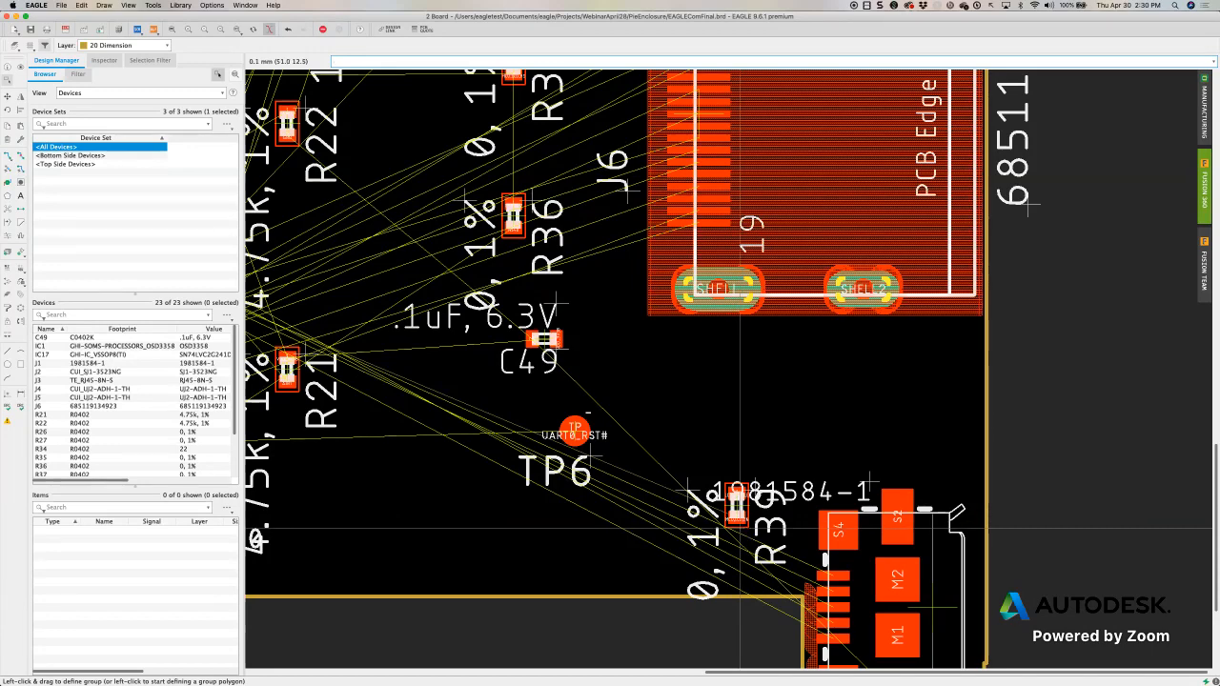
scroll(740, 527, "down", 1)
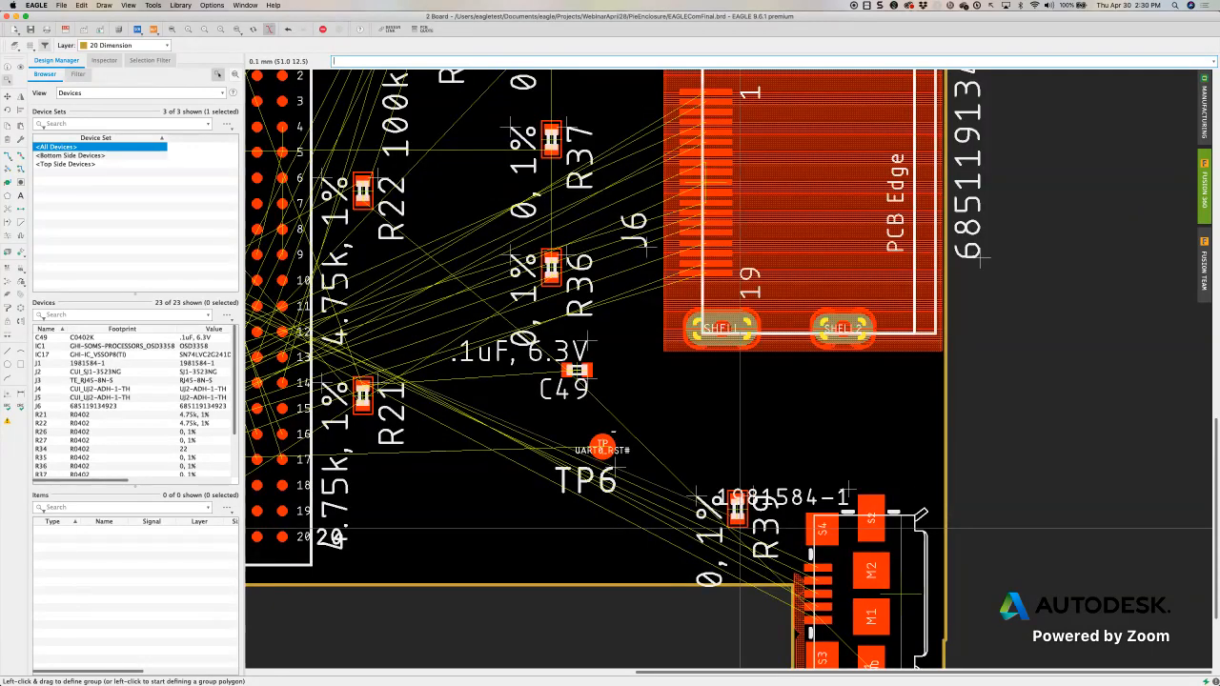
scroll(740, 527, "down", 2)
middle_click_drag(740, 527, 891, 524)
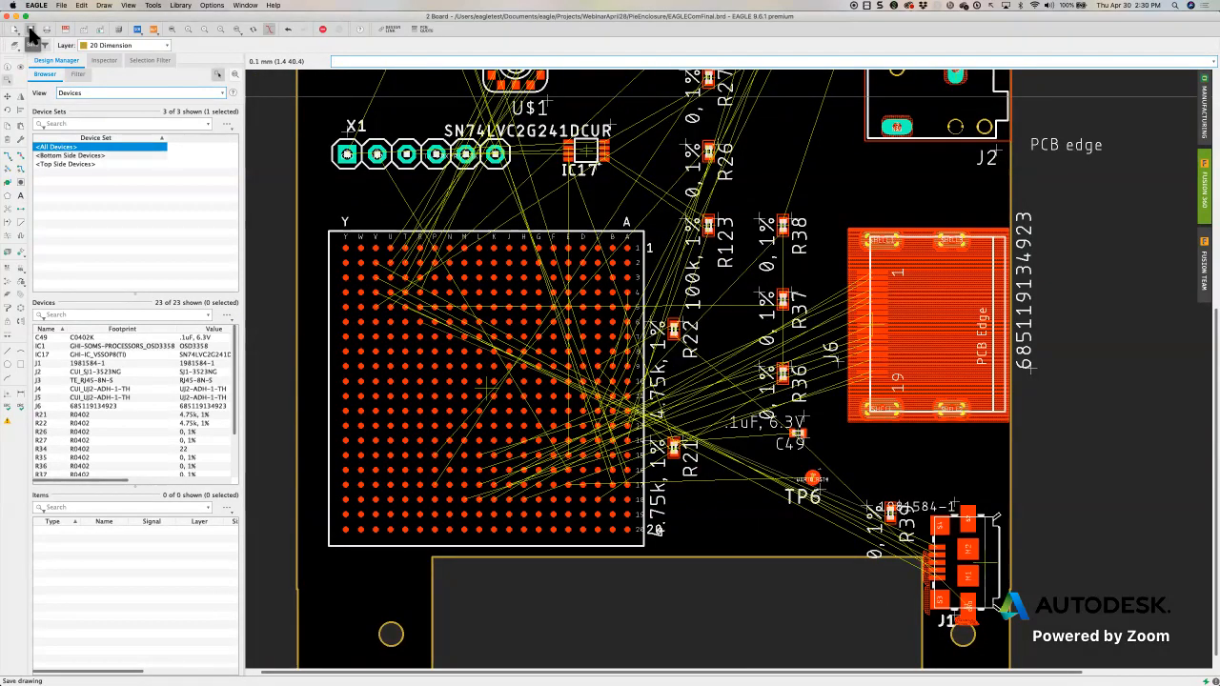
Step: Save the EAGLEComFinal board and switch to the EAGLEComFinal schematic
left_click(29, 29)
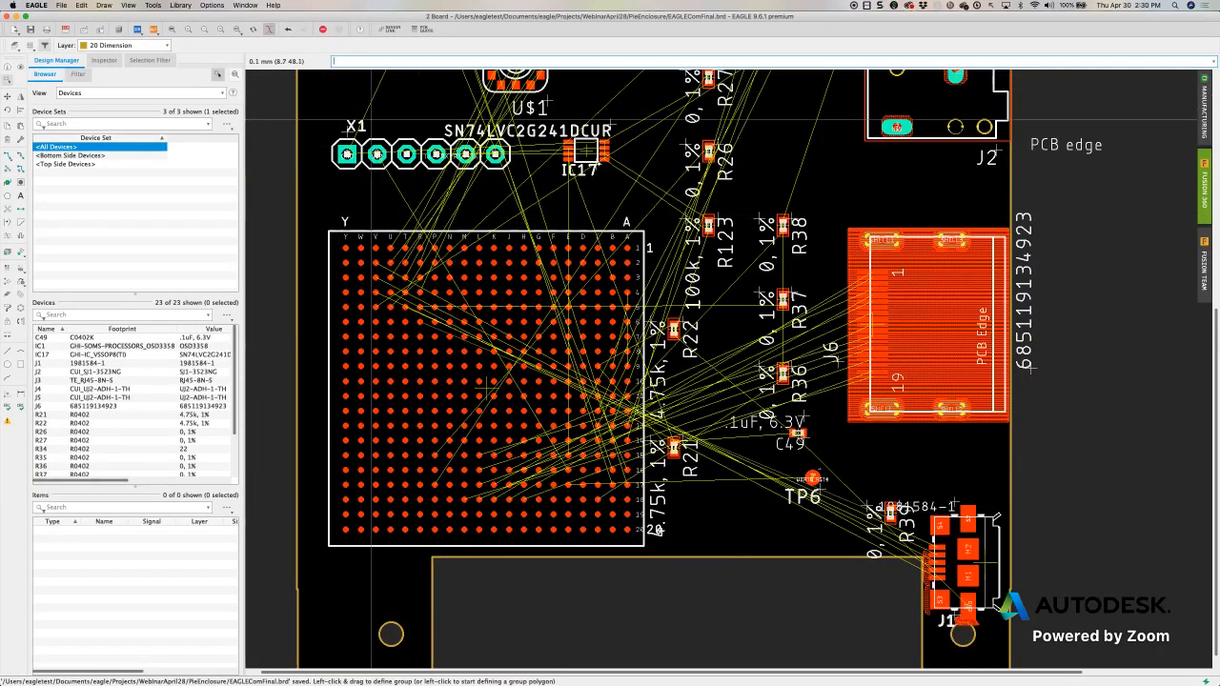
left_click(245, 6)
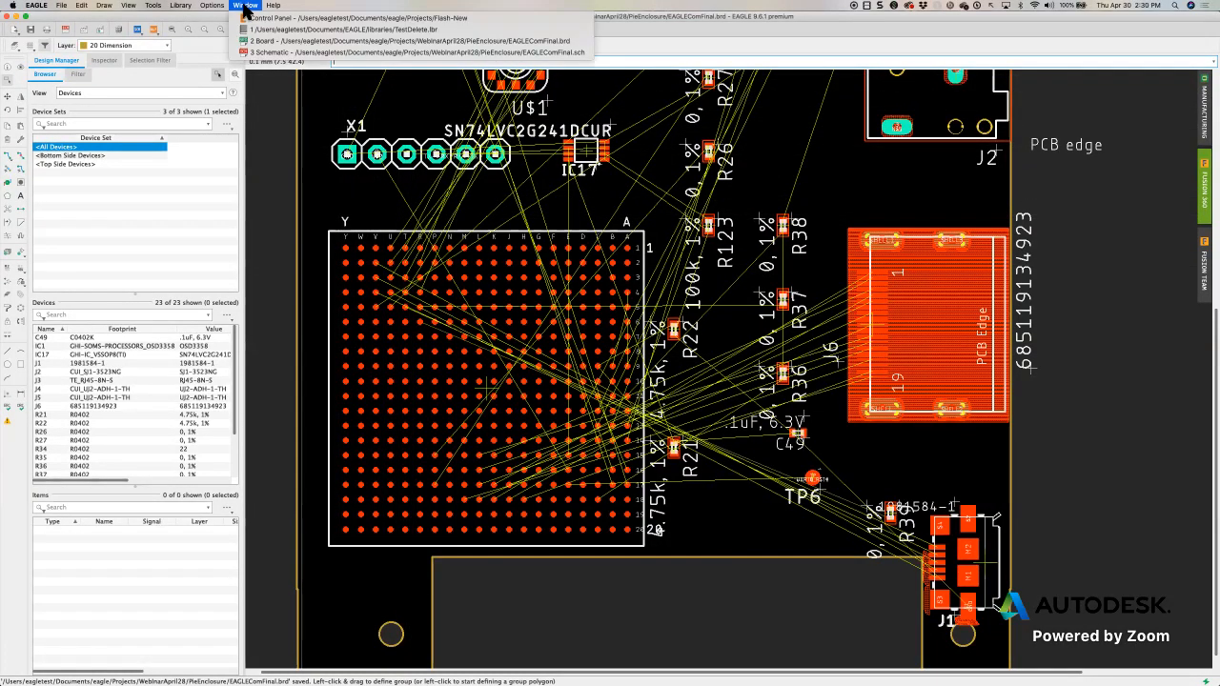
left_click(264, 52)
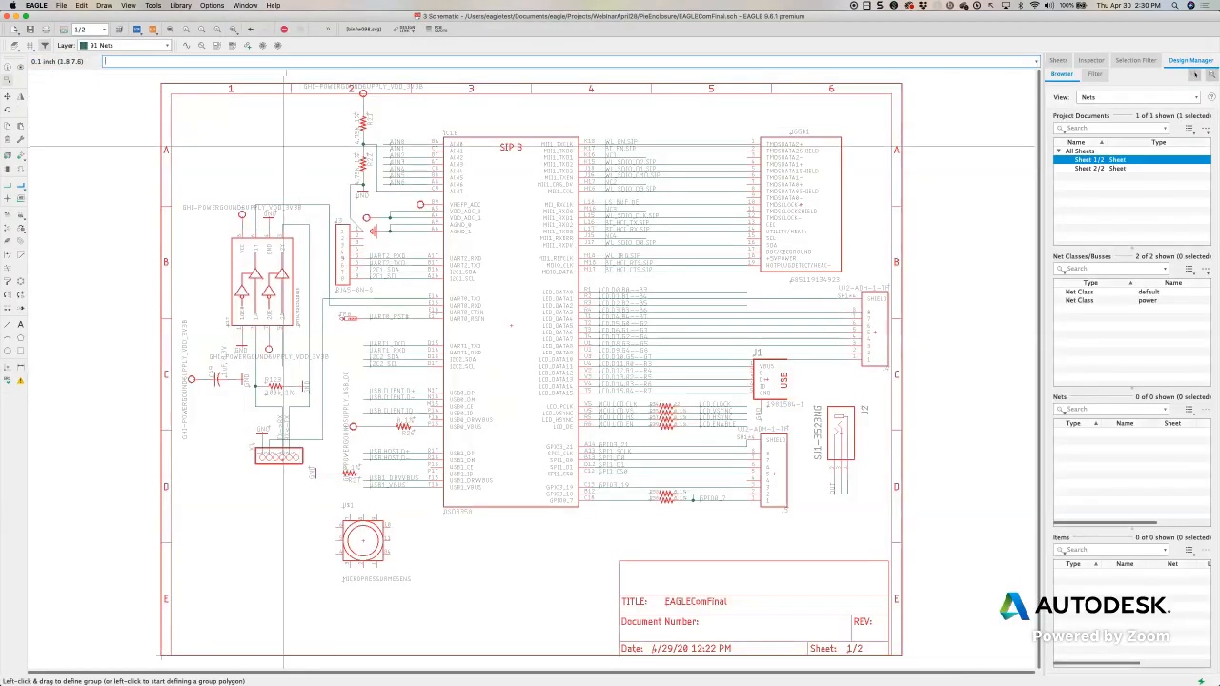
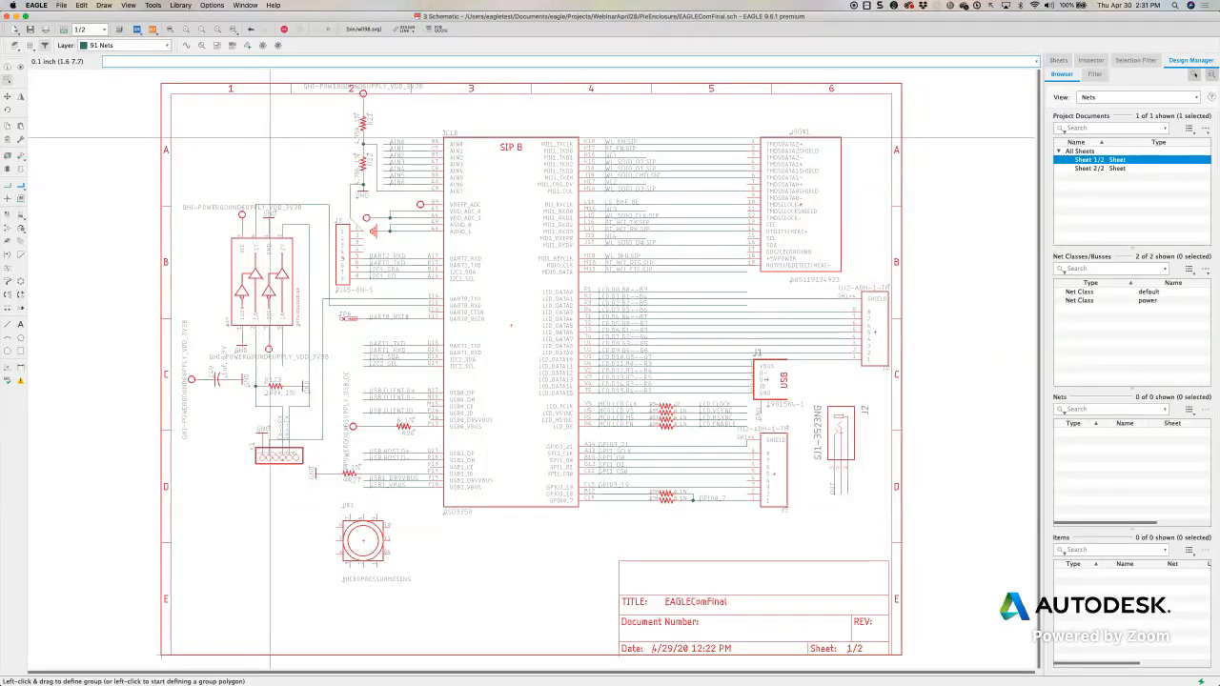
left_click(42, 45)
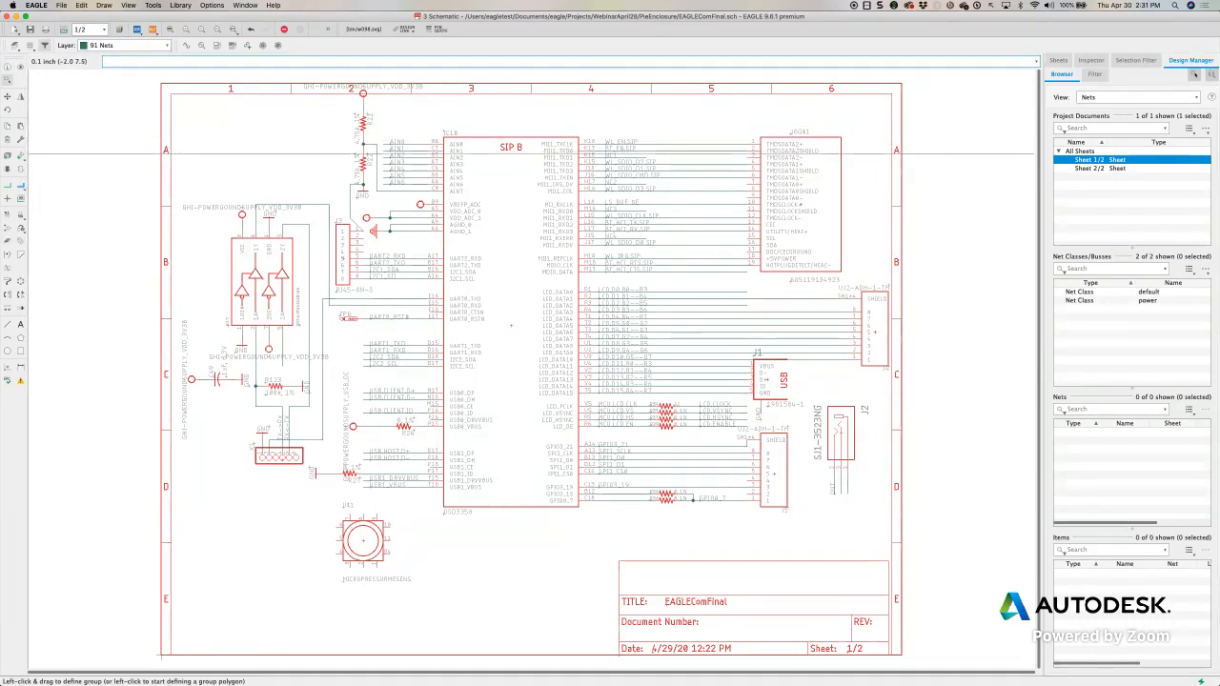
Step: Open the part-adding dialog, sort the libraries by managed folder and browse through the list
left_click(23, 162)
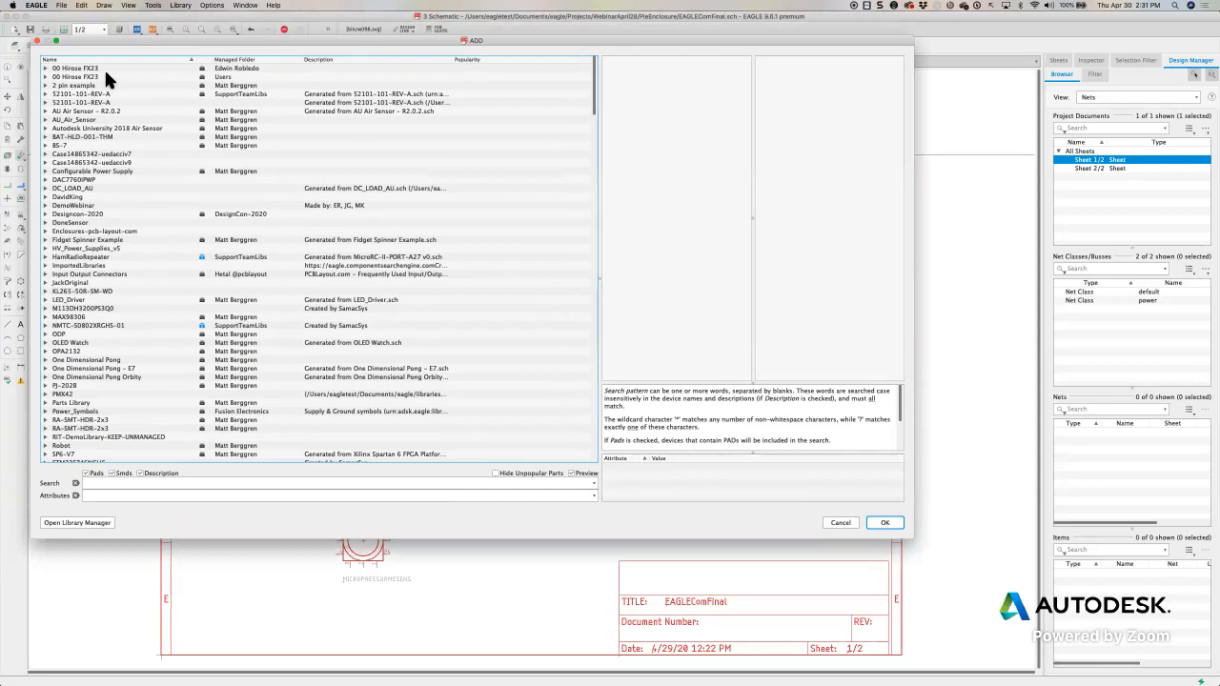
left_click_drag(81, 64, 243, 64)
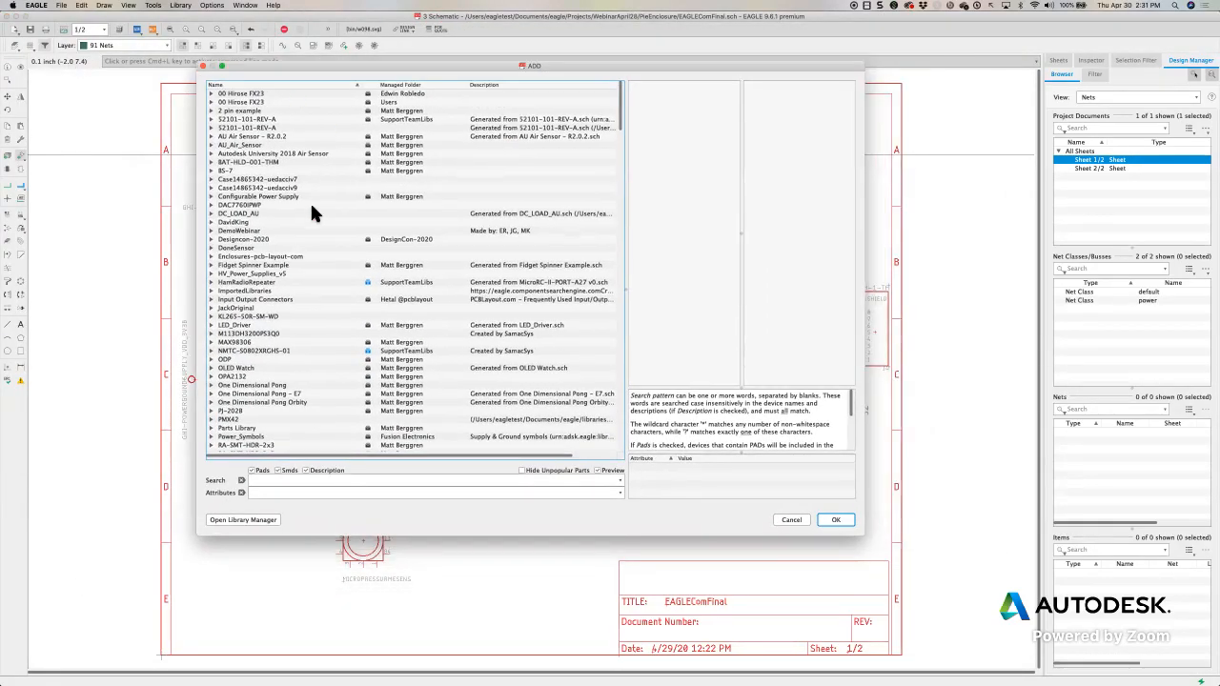
left_click(400, 85)
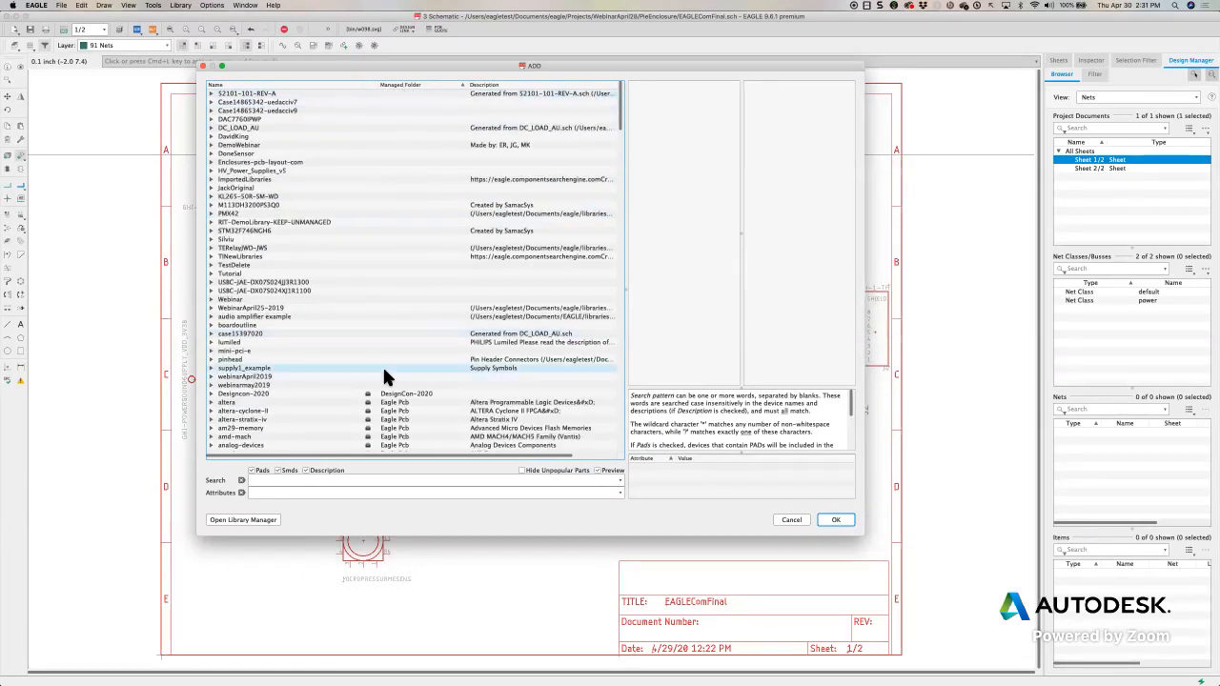
scroll(382, 365, "down", 4)
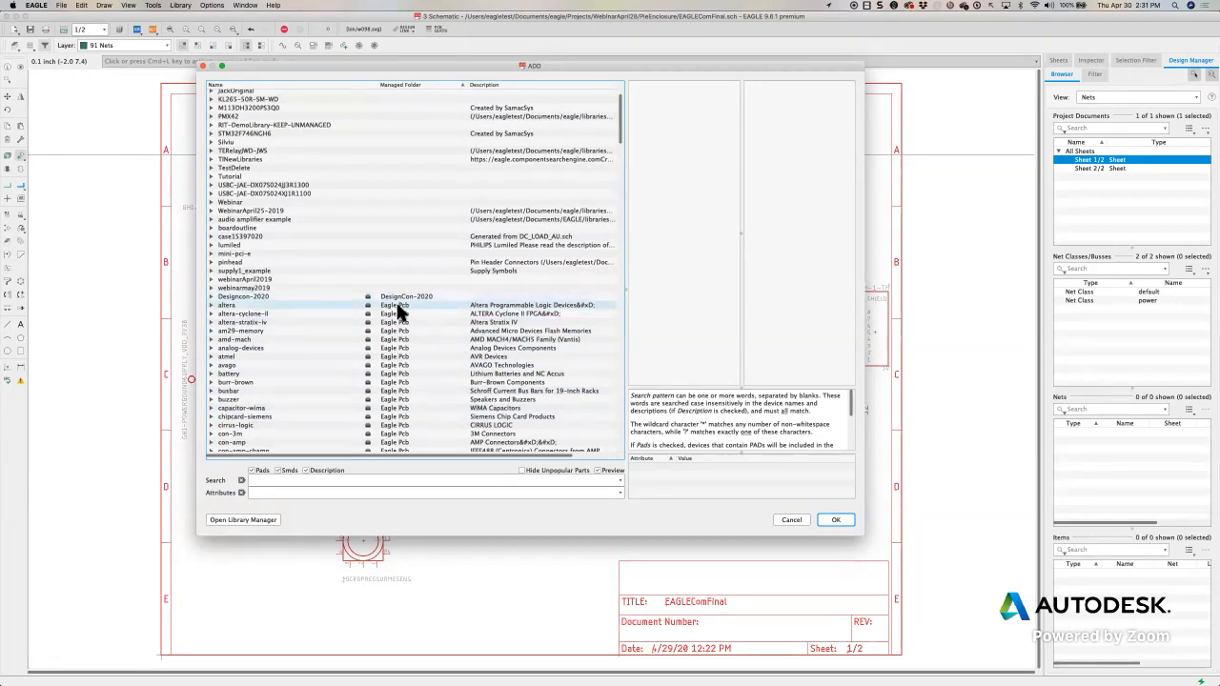
scroll(395, 314, "down", 3)
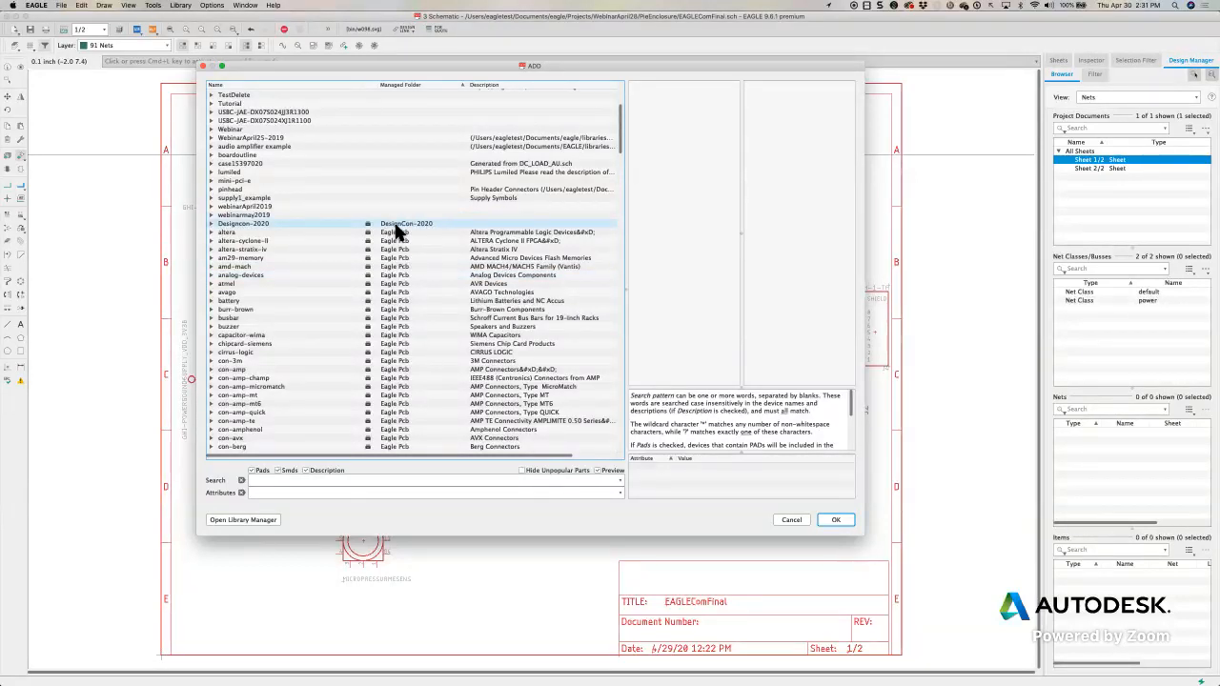
scroll(393, 283, "down", 20)
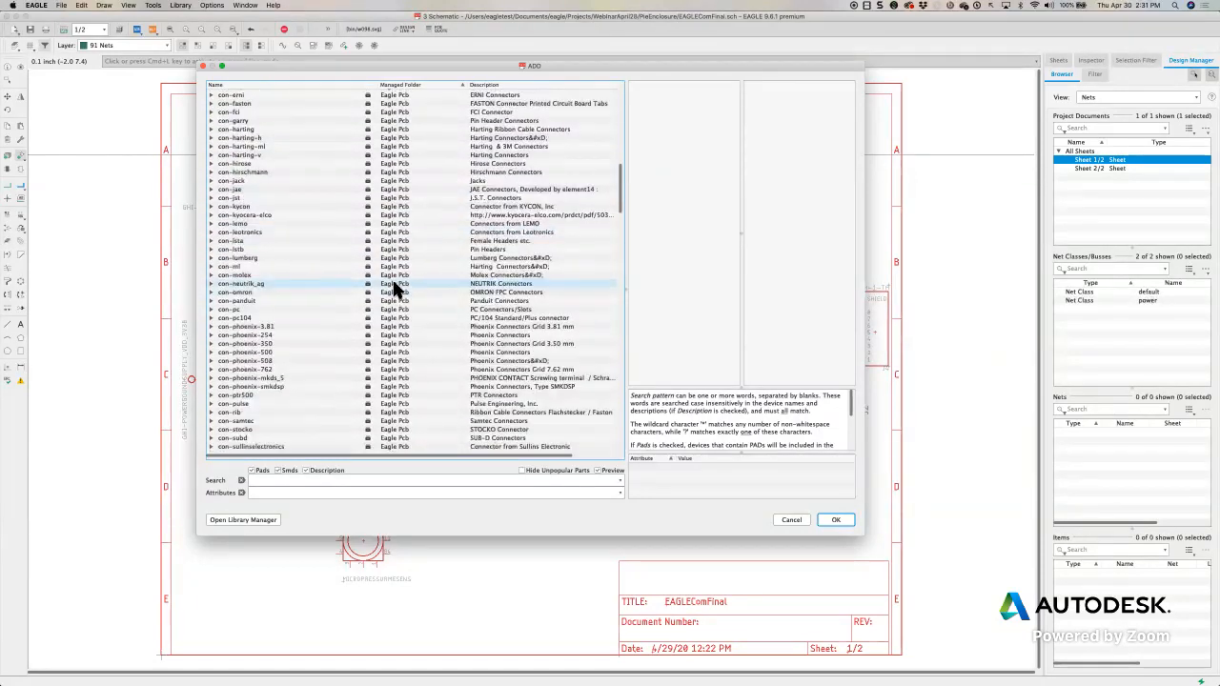
scroll(393, 286, "down", 12)
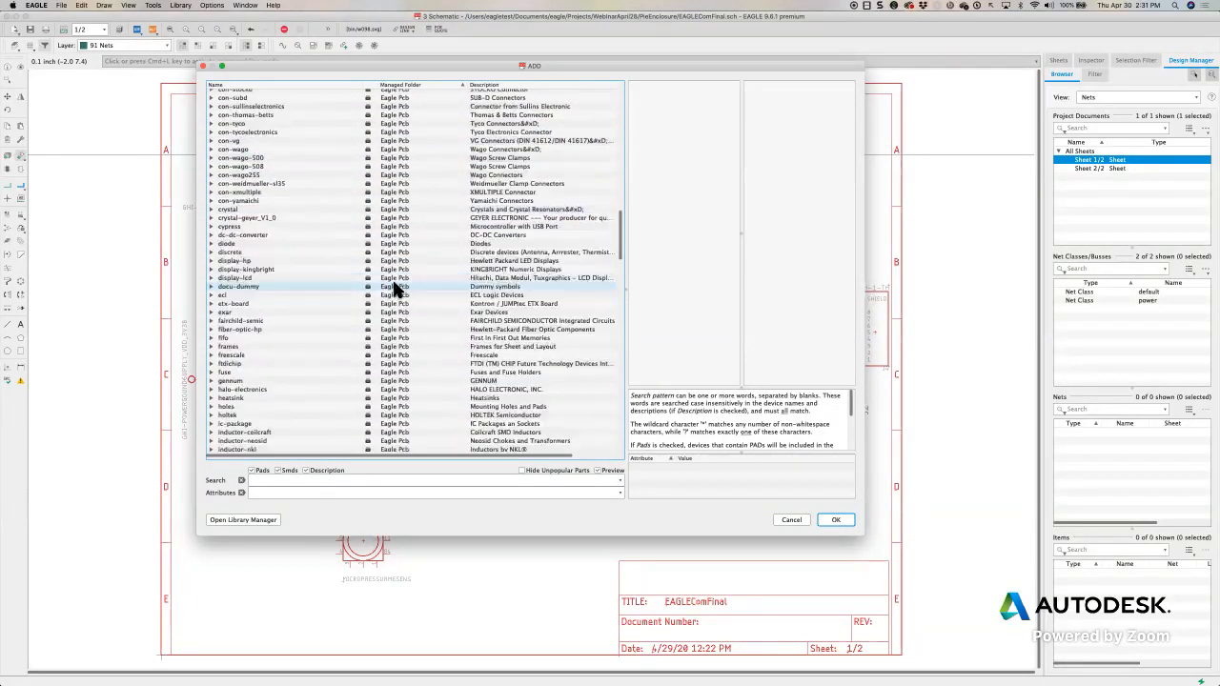
scroll(395, 285, "up", 5)
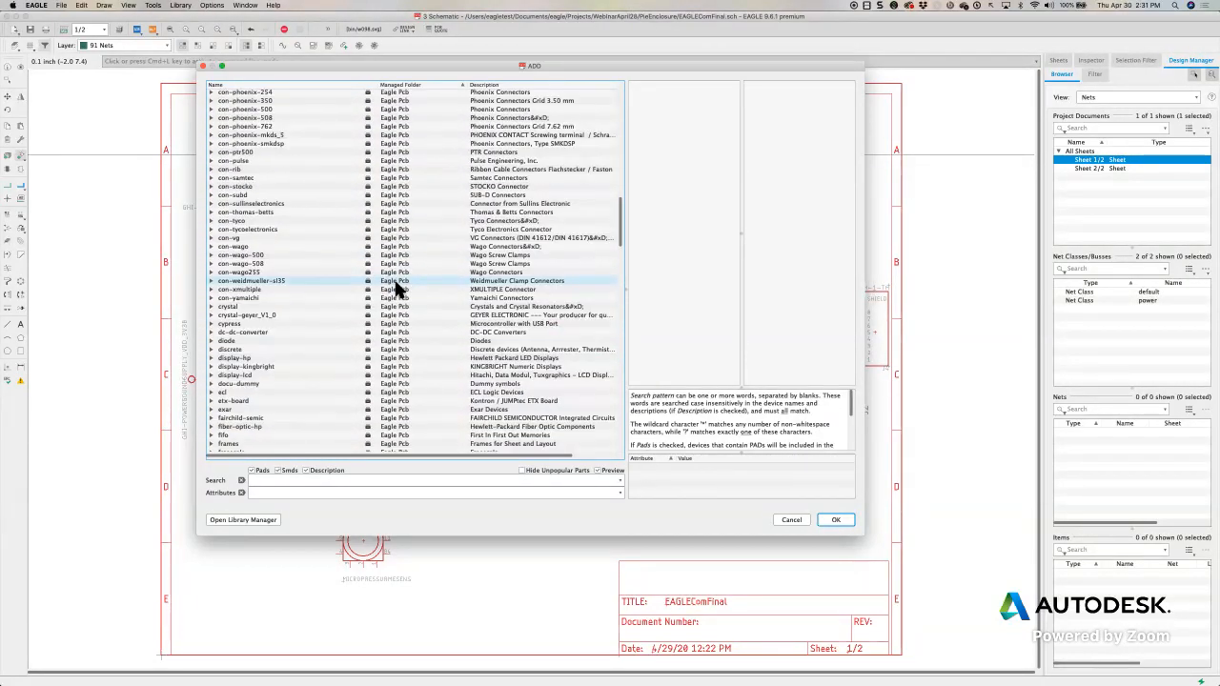
Step: Find the rcl library and expand its R-US_ American-symbol resistor to list the package variants
left_click(237, 315)
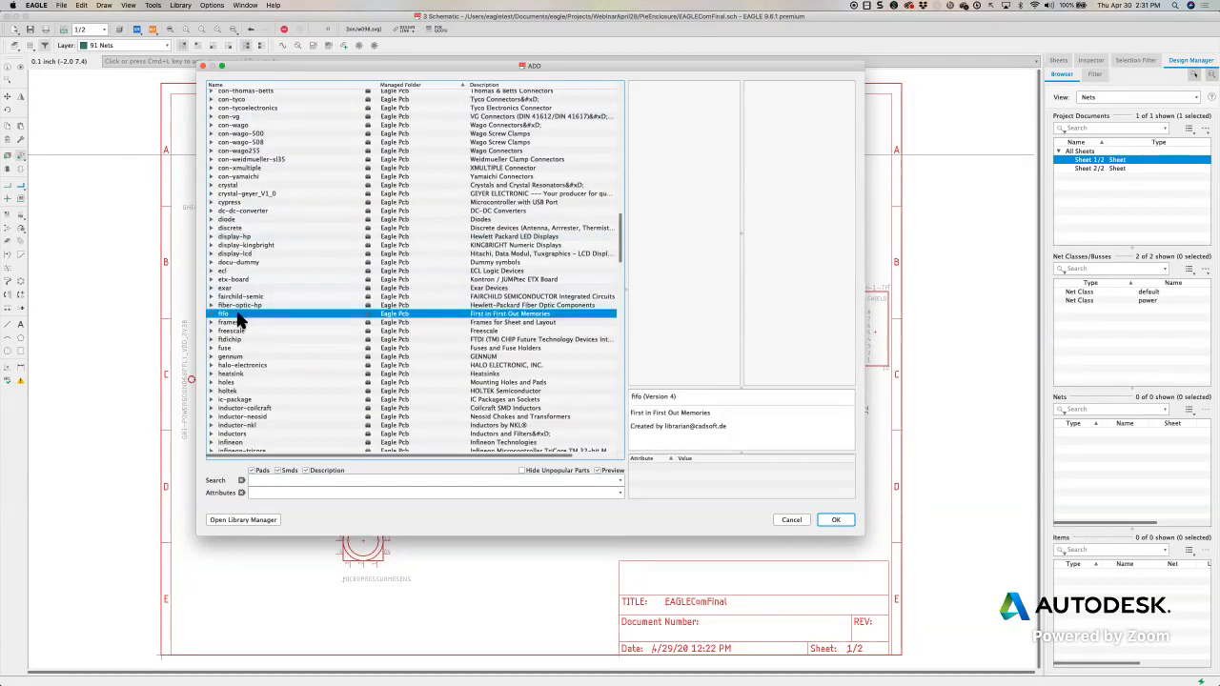
scroll(238, 319, "down", 10)
left_click(217, 352)
left_click(212, 352)
scroll(277, 333, "down", 5)
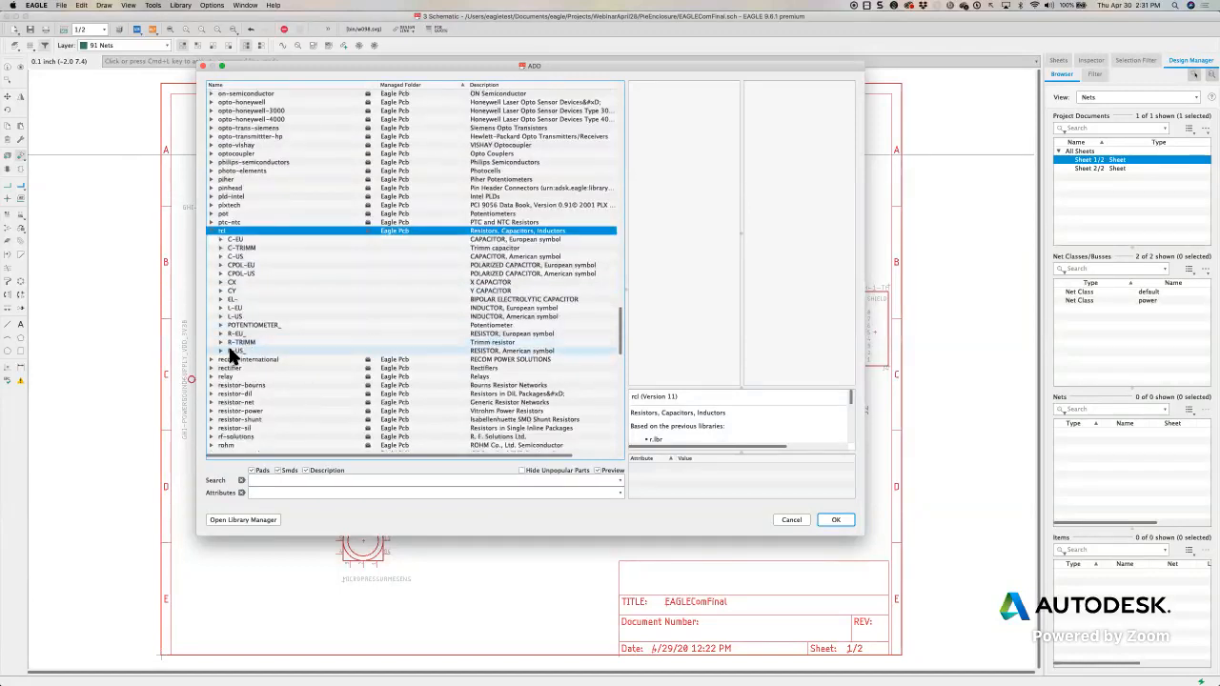
double_click(277, 351)
scroll(290, 335, "down", 3)
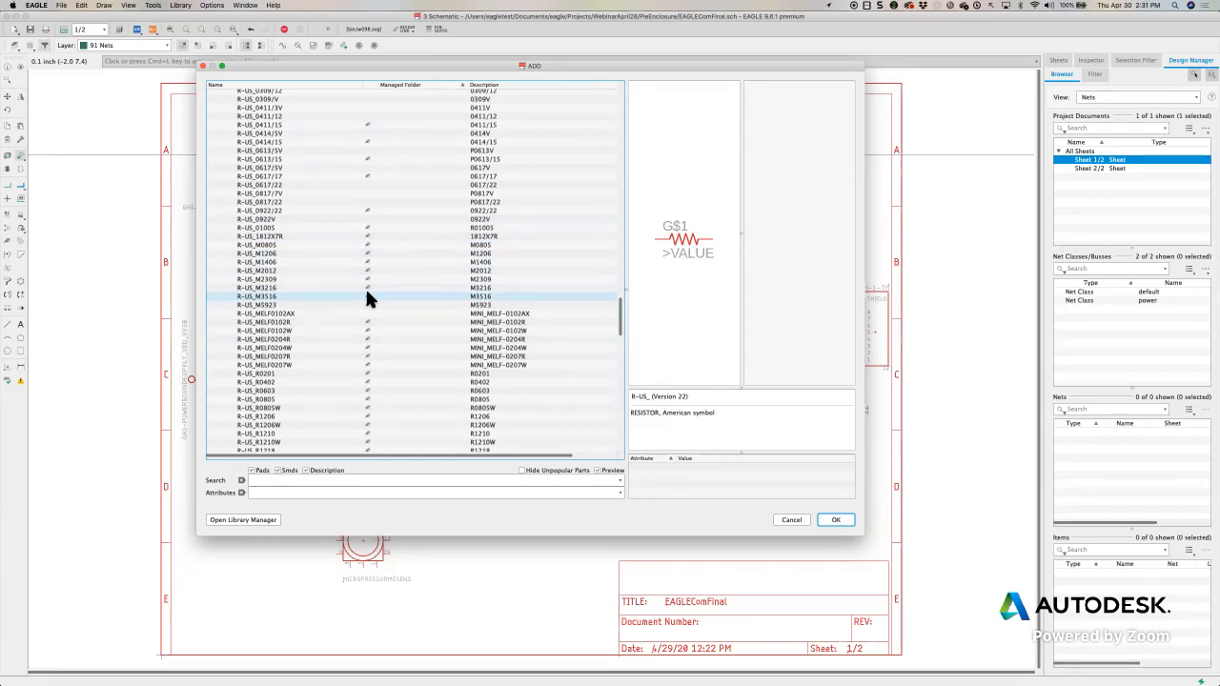
Step: Preview the footprints and 3D packages of the R-US_M3216 and R-US_R0603 resistor variants
left_click(366, 286)
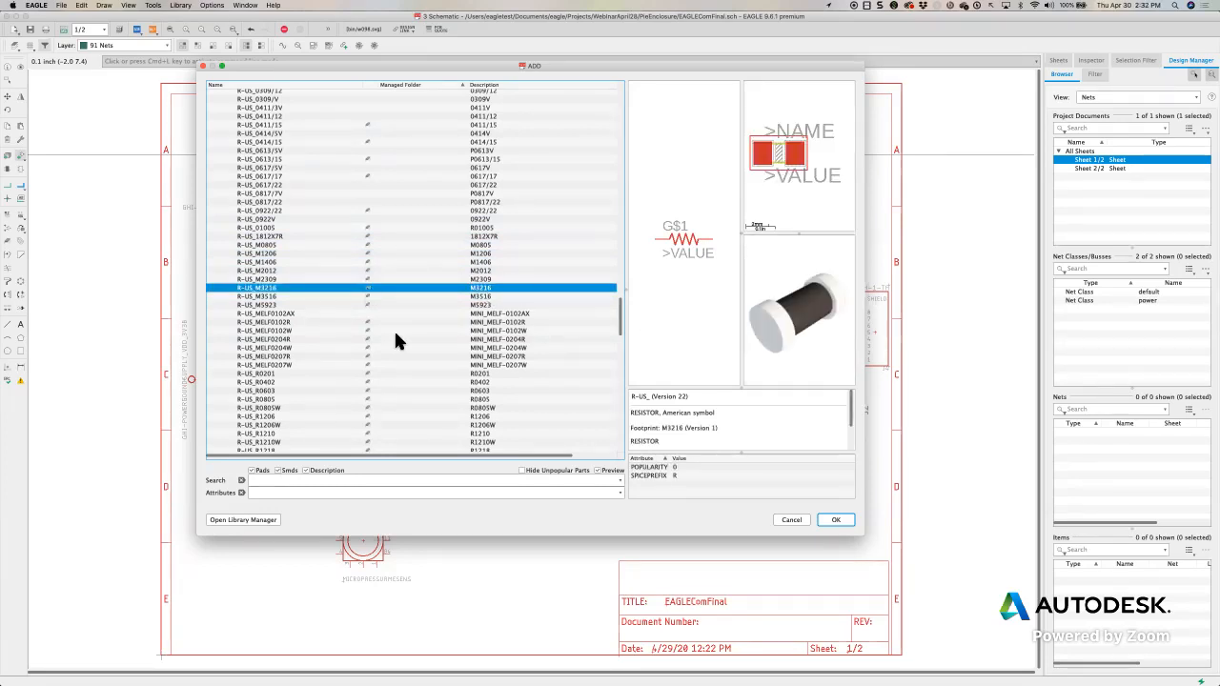
scroll(360, 347, "down", 1)
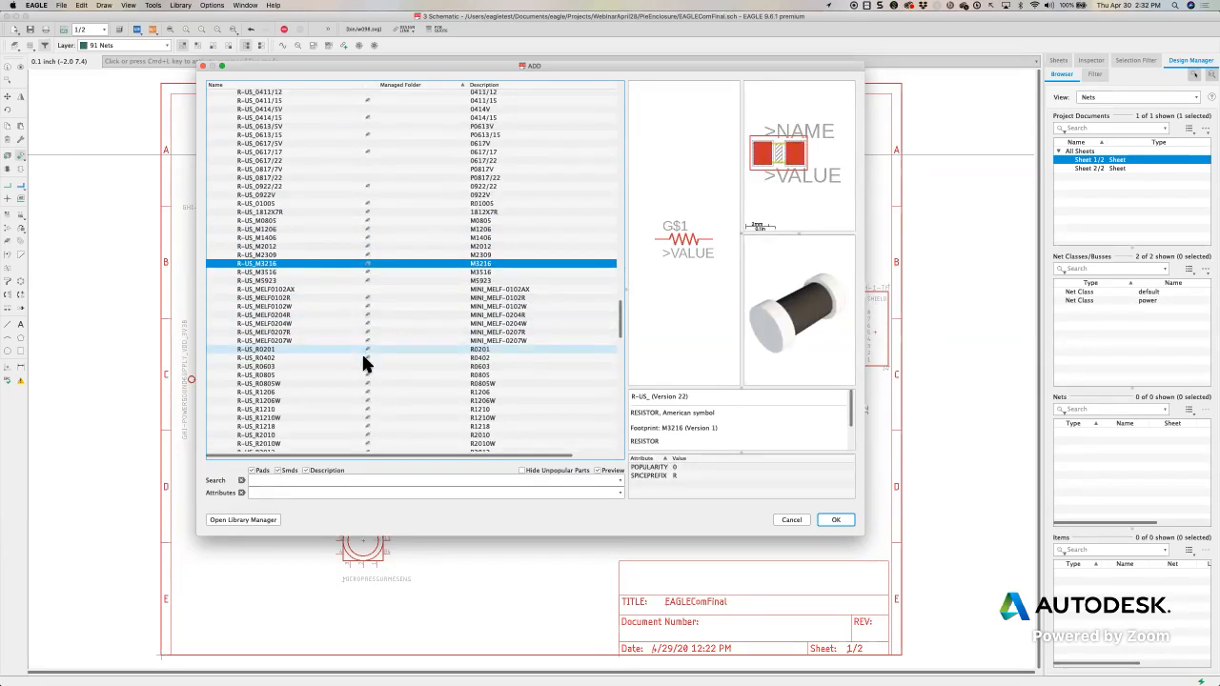
left_click(368, 365)
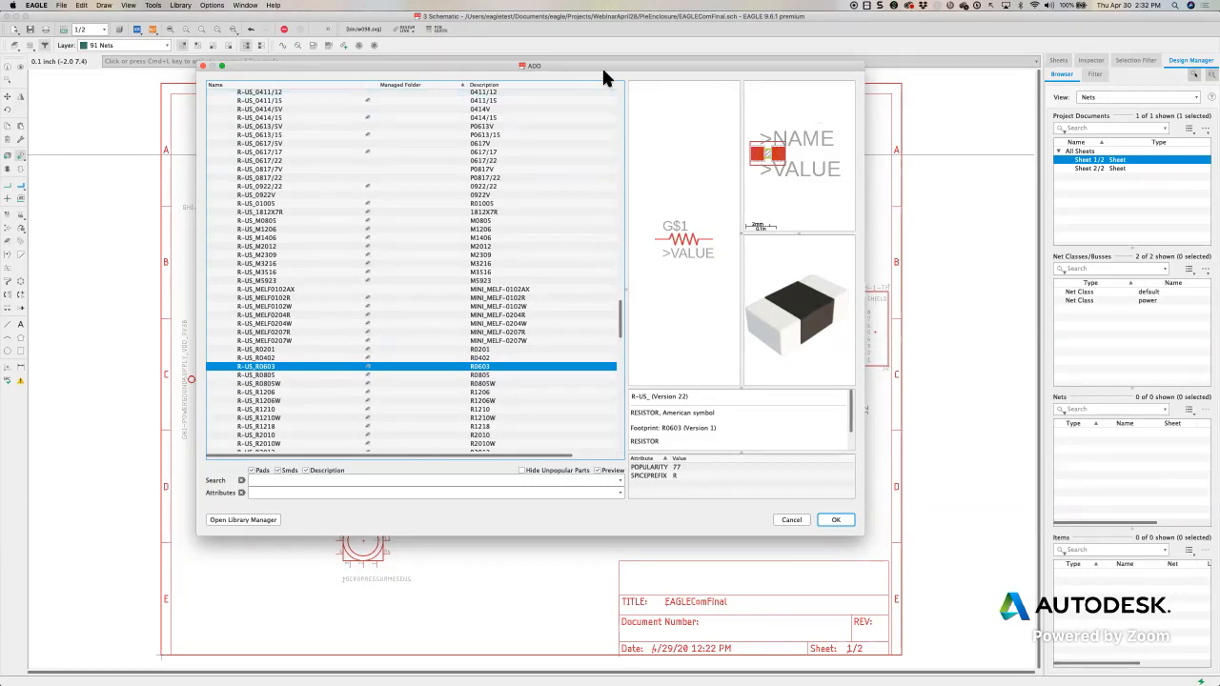
Step: Open the Library Manager from the part-adding dialog and show the libraries in use
left_click_drag(604, 70, 485, 75)
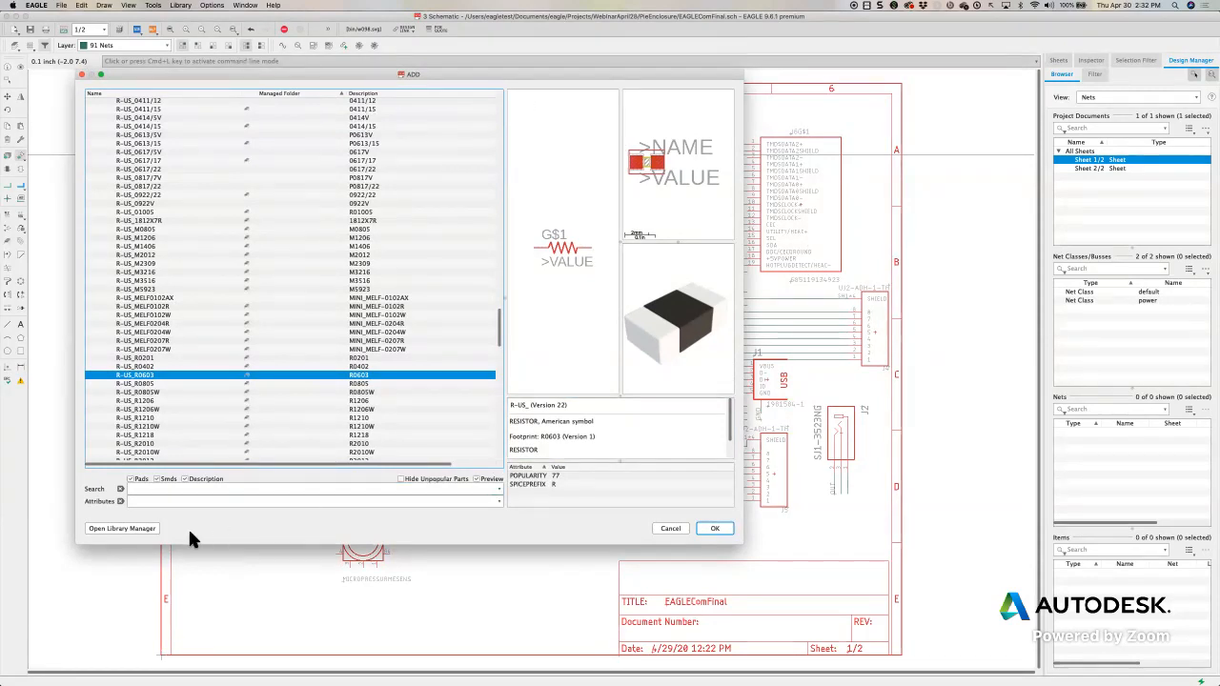
left_click(121, 528)
left_click_drag(231, 360, 532, 111)
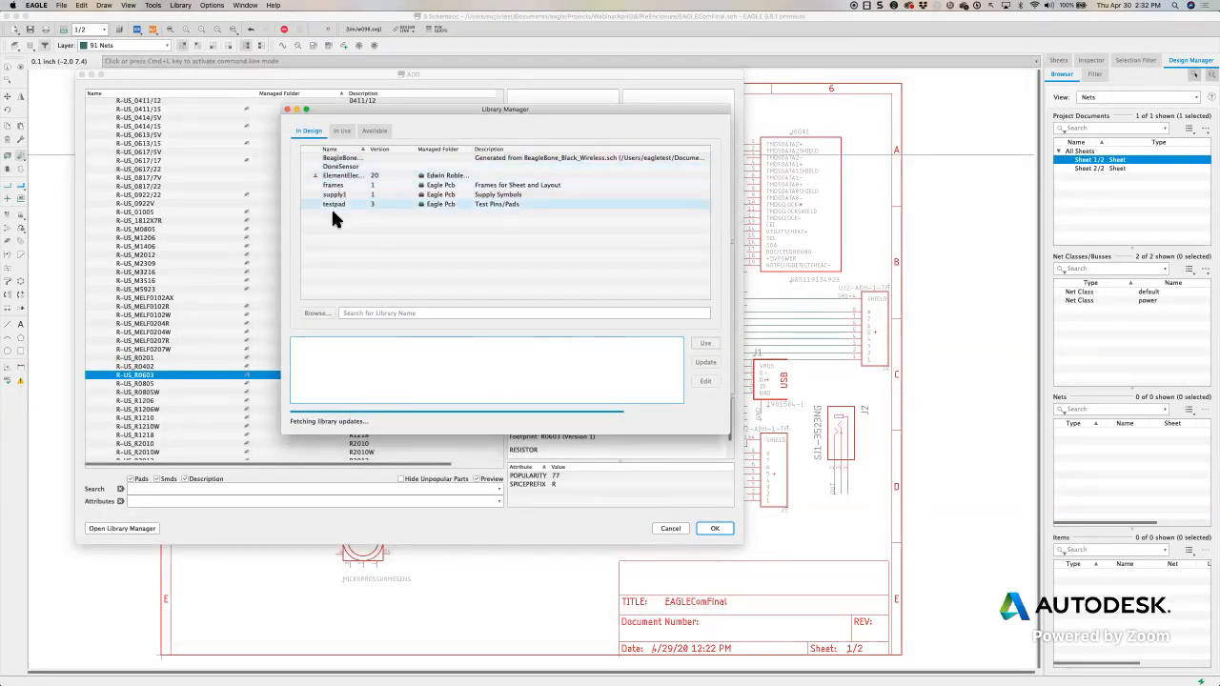
left_click(340, 128)
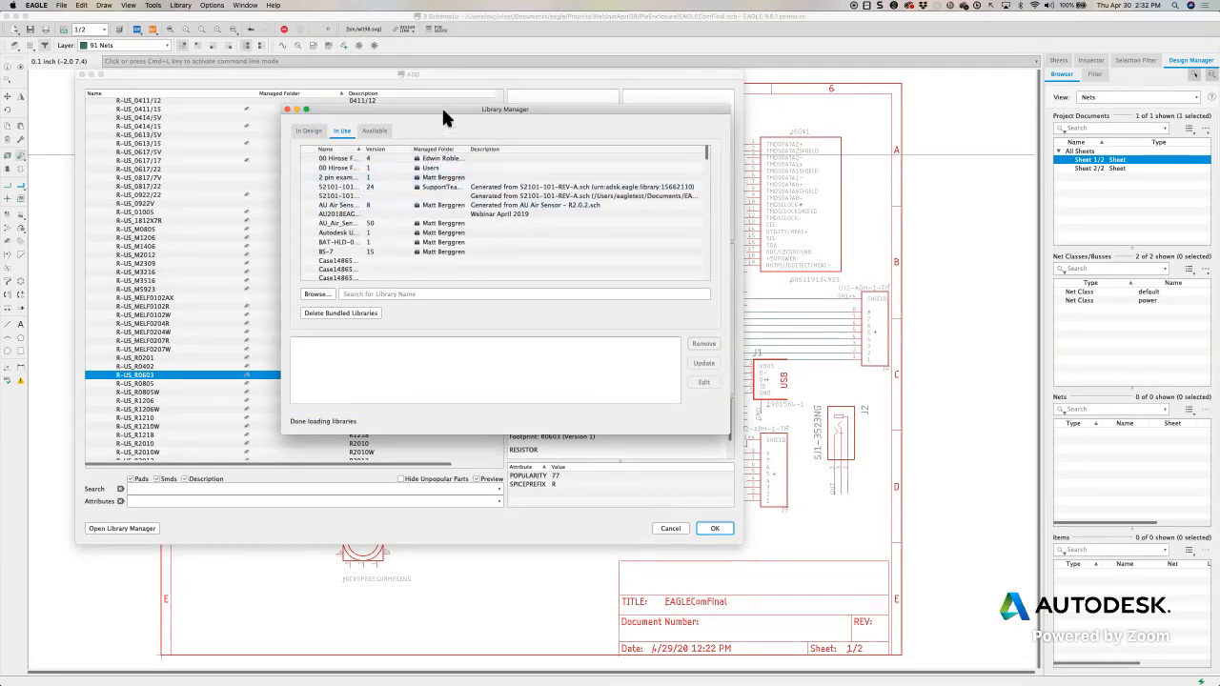
Step: Enlarge the Library Manager, widen its name column and look through the in-use libraries
left_click_drag(445, 115, 315, 53)
left_click_drag(595, 372, 788, 487)
left_click_drag(232, 89, 330, 89)
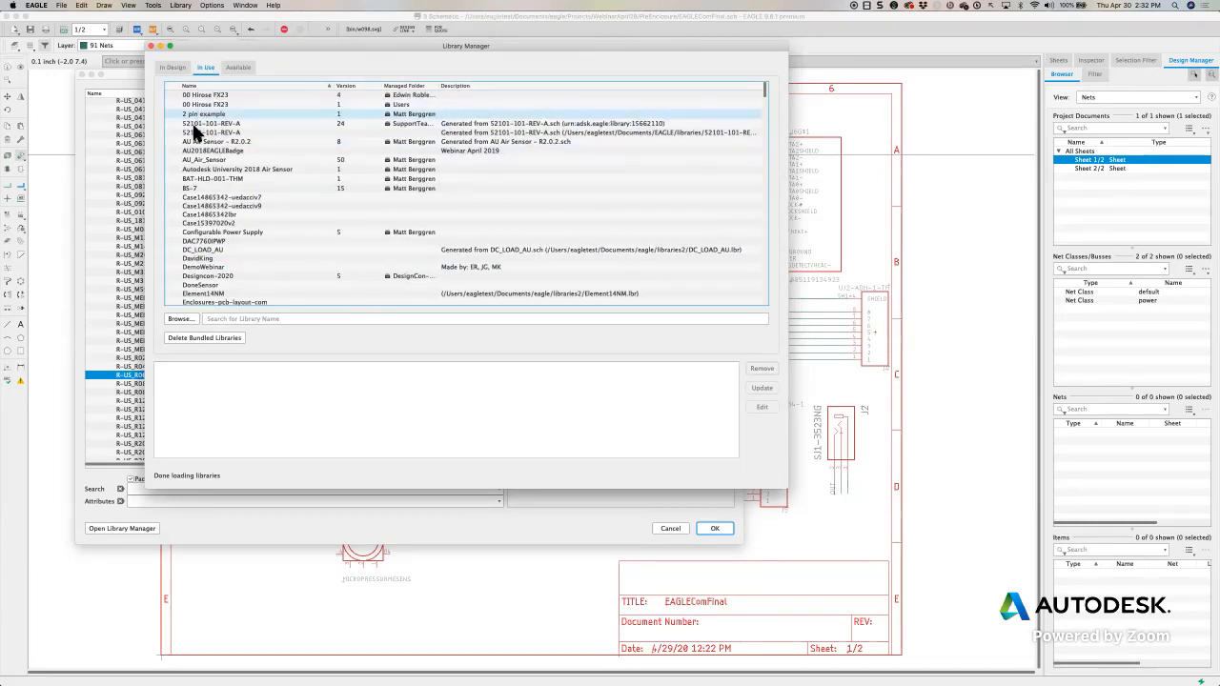
scroll(199, 267, "down", 3)
scroll(220, 262, "up", 3)
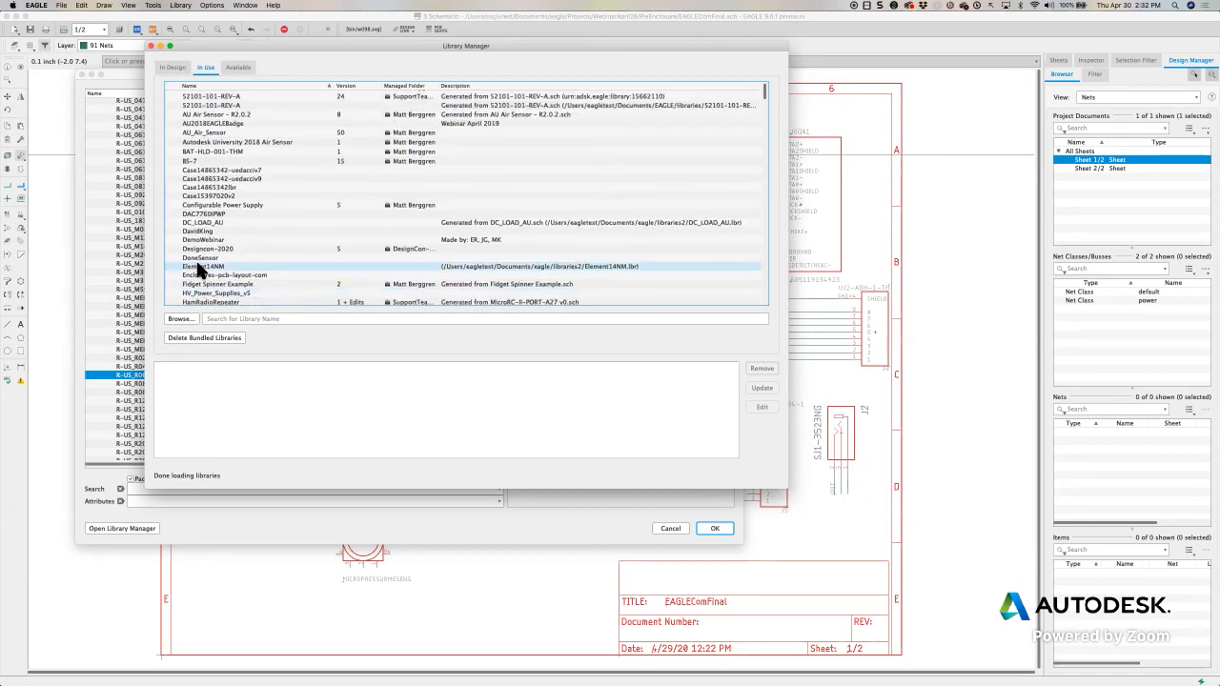
Step: List the available libraries sorted by managed folder, with the name and managed folder columns widened
left_click(238, 68)
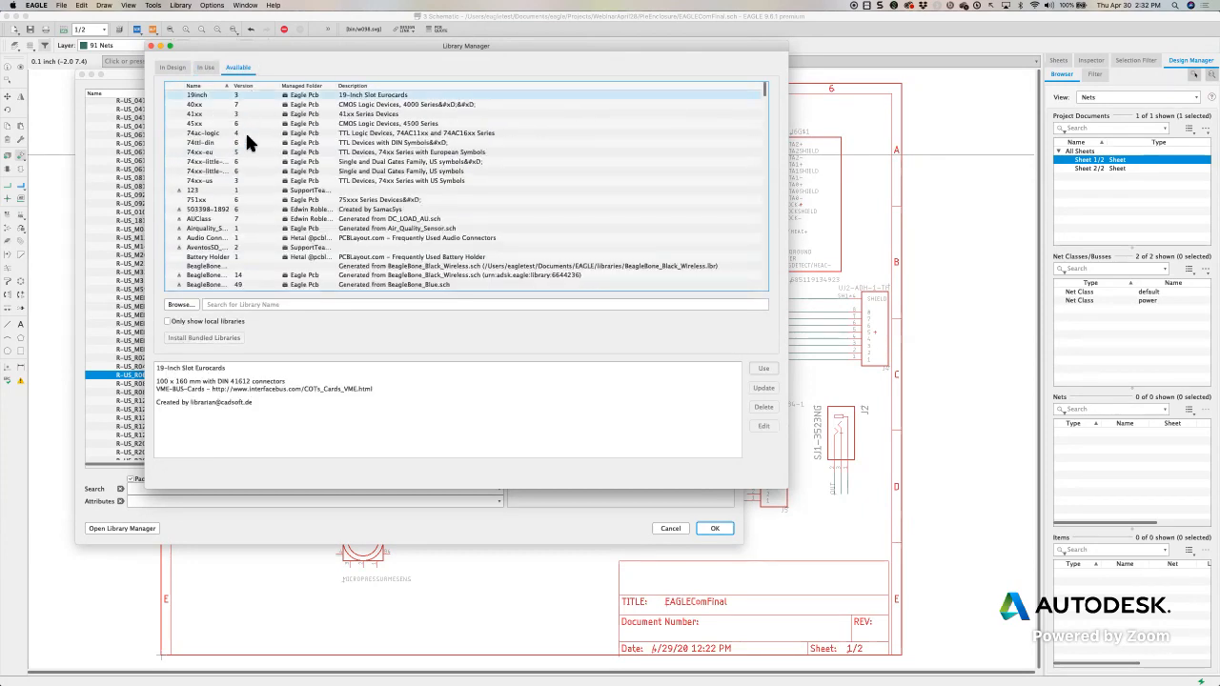
left_click_drag(355, 95, 359, 85)
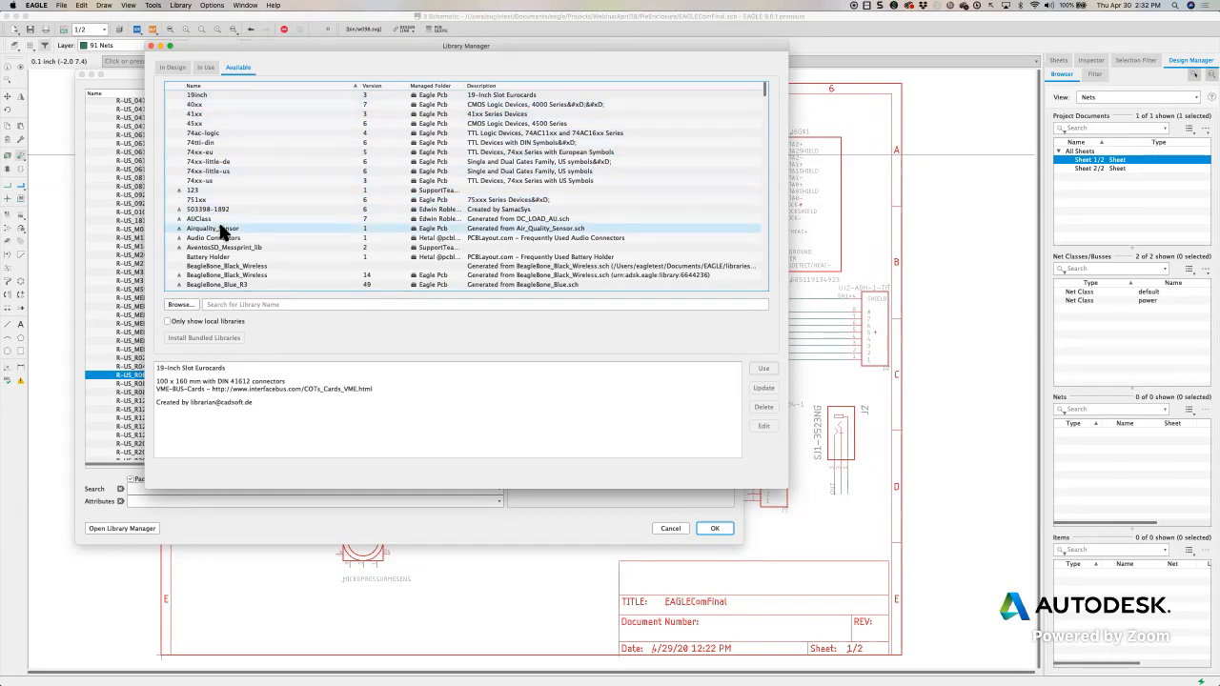
scroll(219, 225, "down", 5)
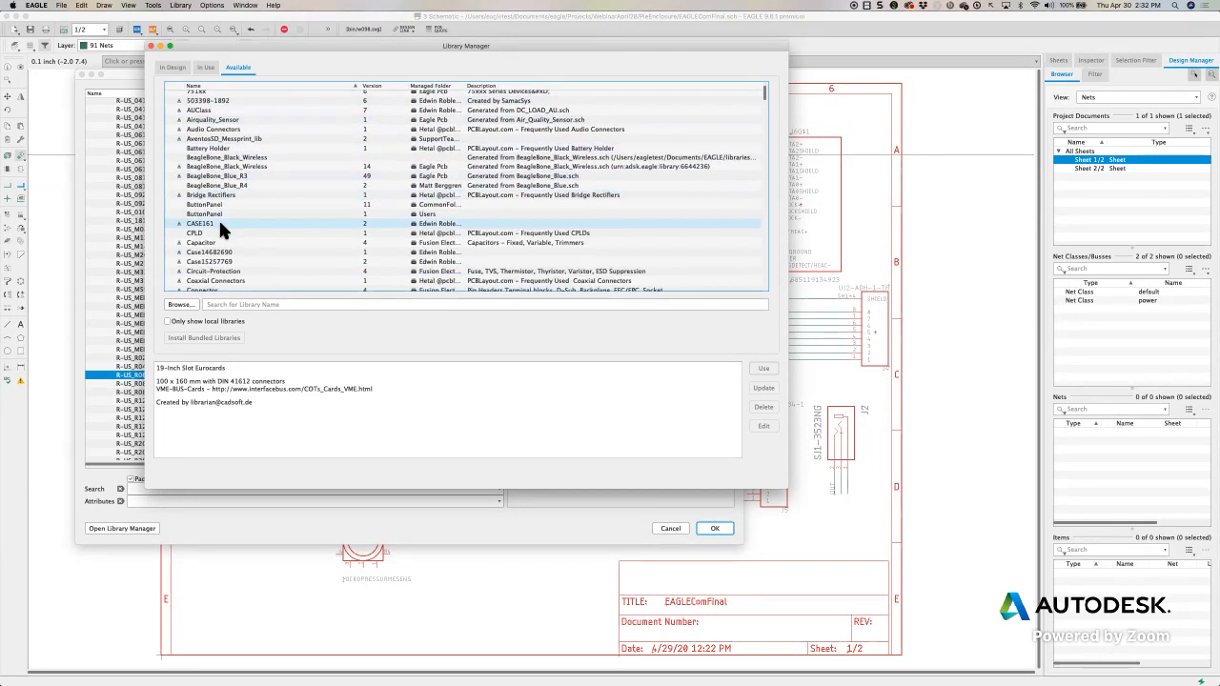
left_click(420, 86)
scroll(289, 217, "up", 5)
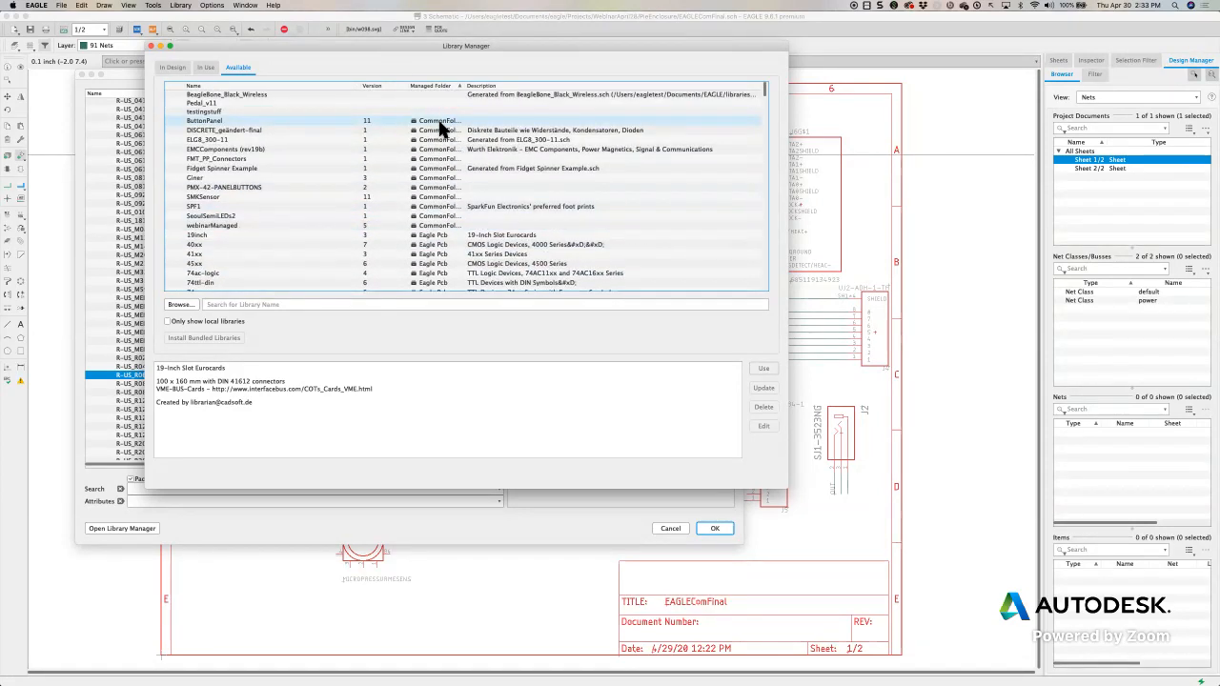
left_click_drag(470, 93, 551, 92)
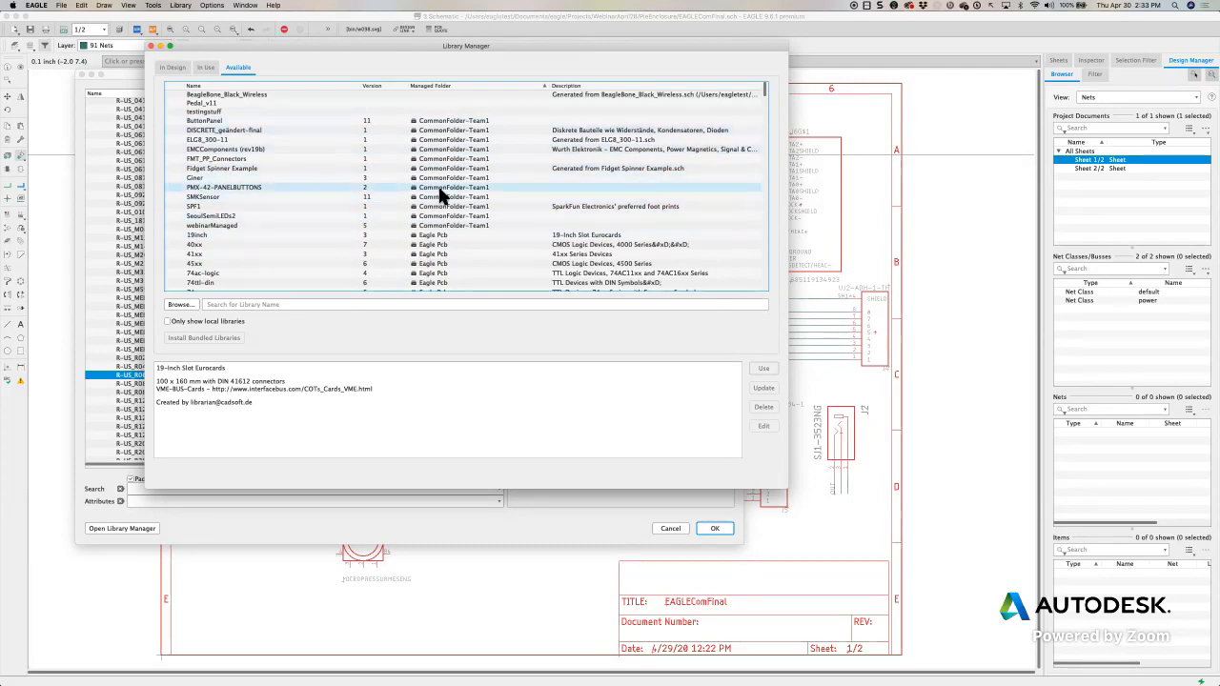
Step: Examine the available libraries published by Eagle Pcb, Fusion Electronics, PCBLayout and Seeed Fusion
scroll(440, 195, "down", 5)
scroll(440, 195, "down", 20)
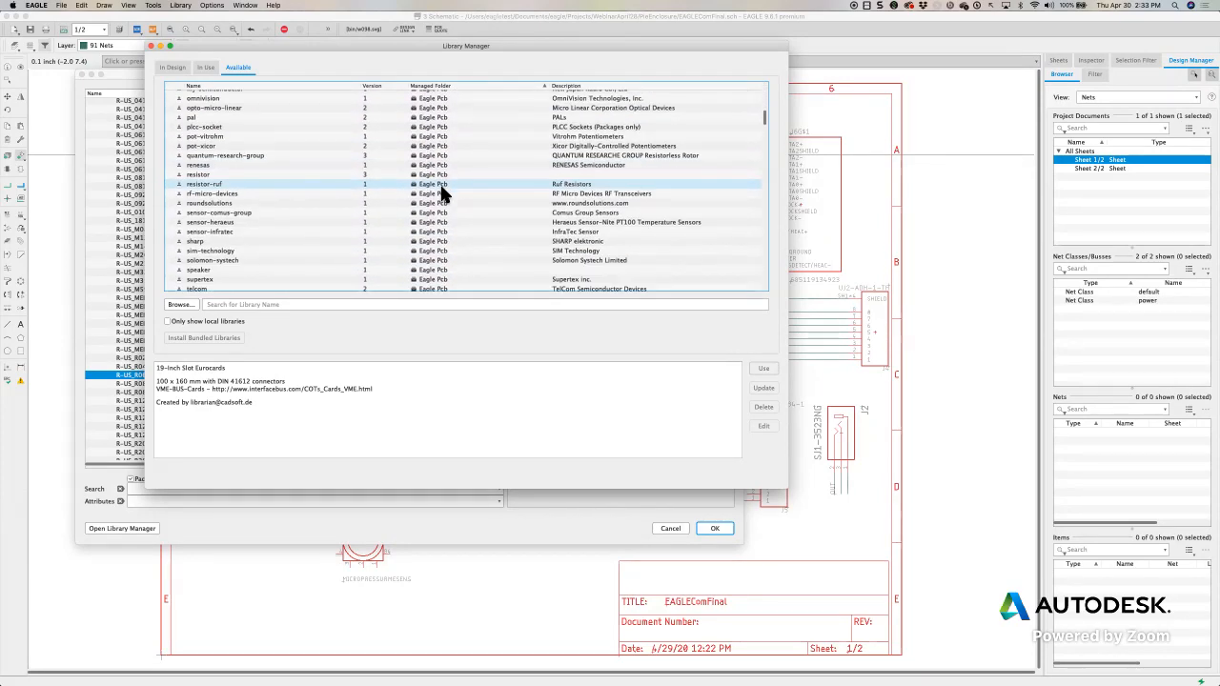
scroll(441, 191, "down", 15)
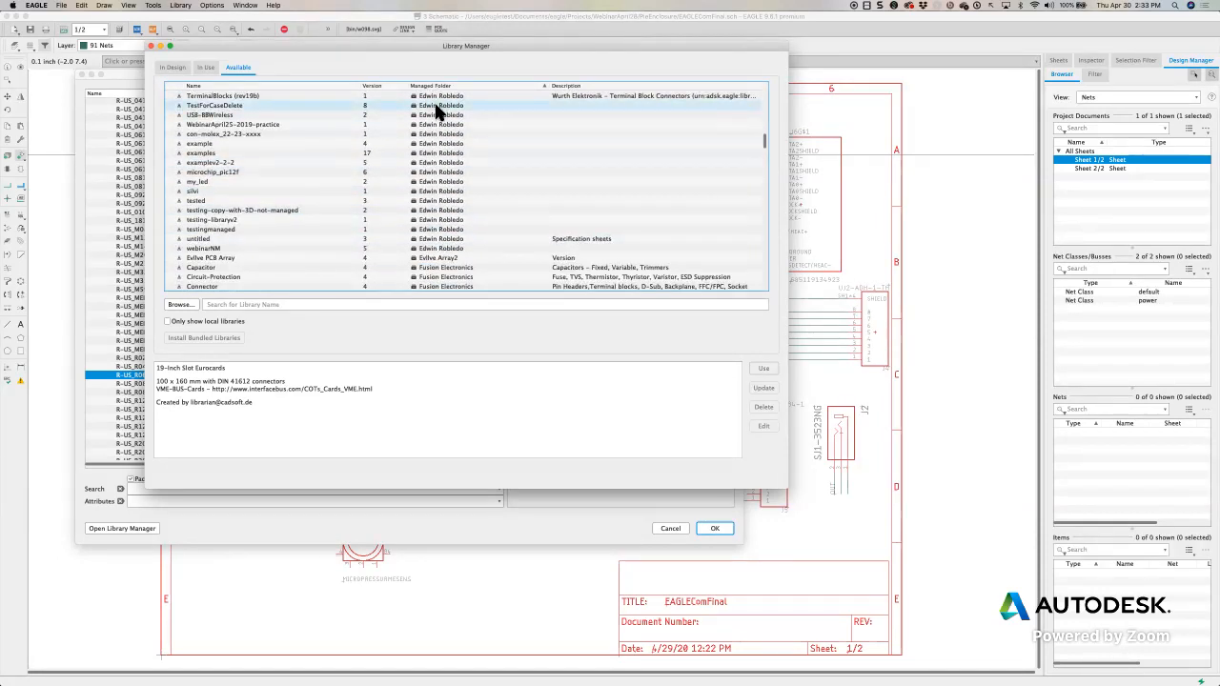
scroll(441, 191, "down", 5)
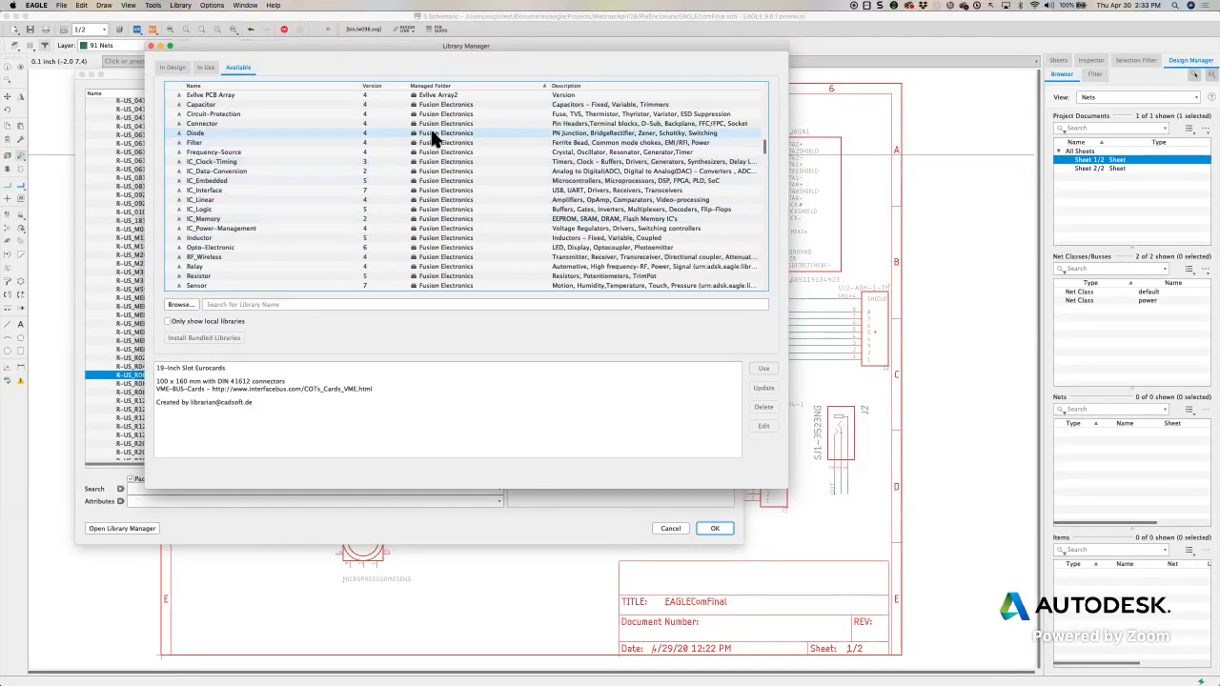
scroll(440, 267, "down", 3)
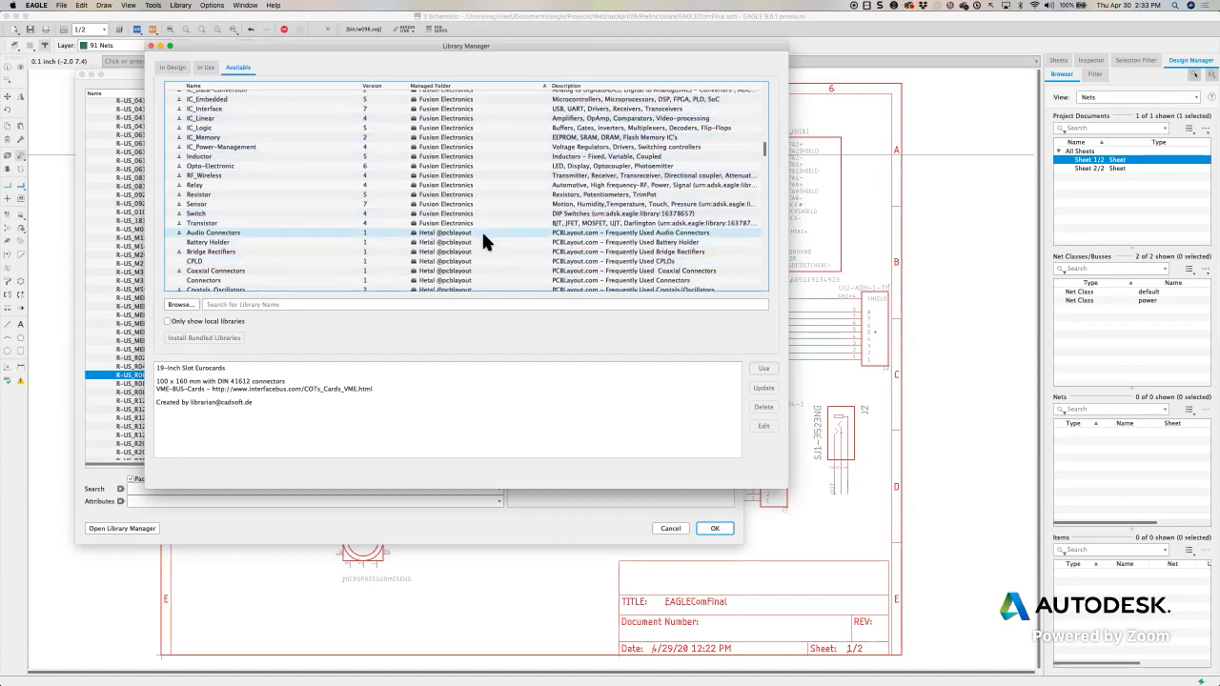
scroll(438, 205, "down", 5)
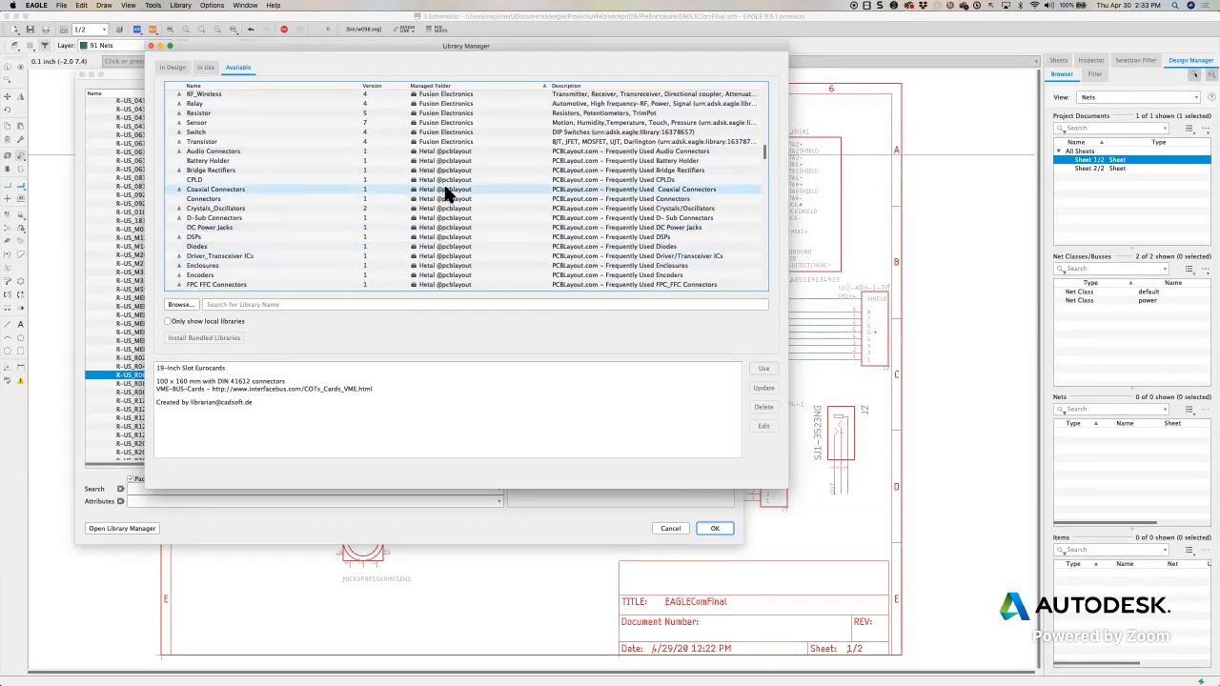
scroll(444, 253, "down", 10)
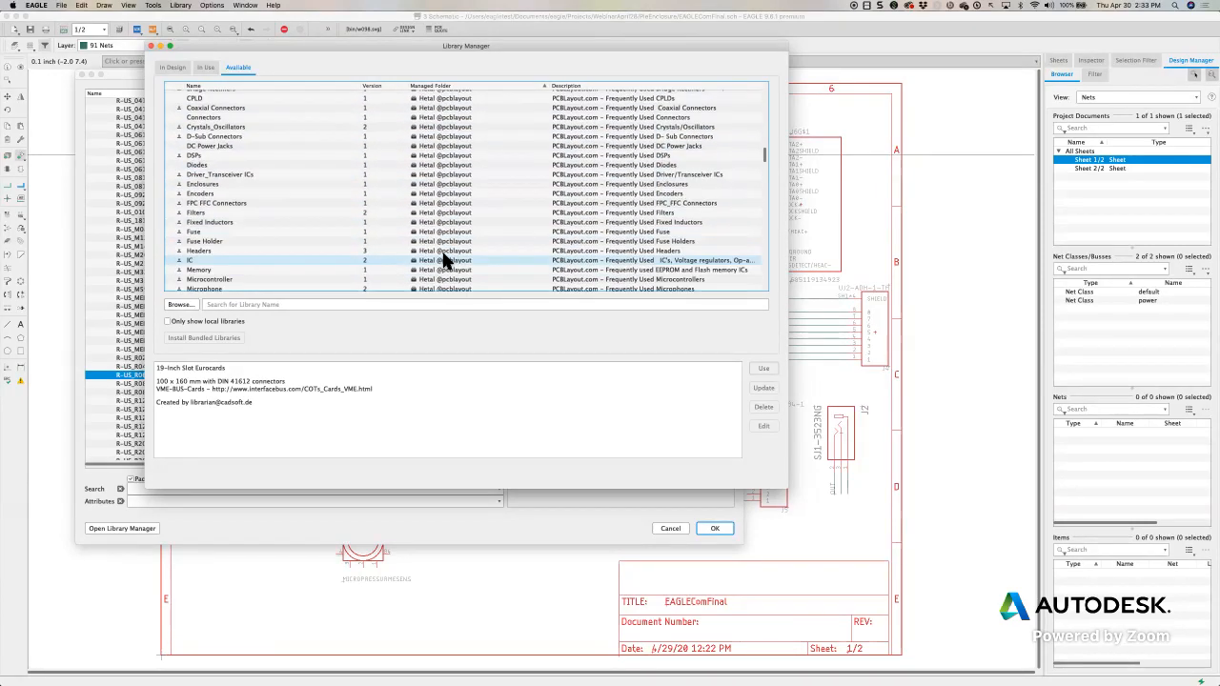
scroll(446, 243, "down", 15)
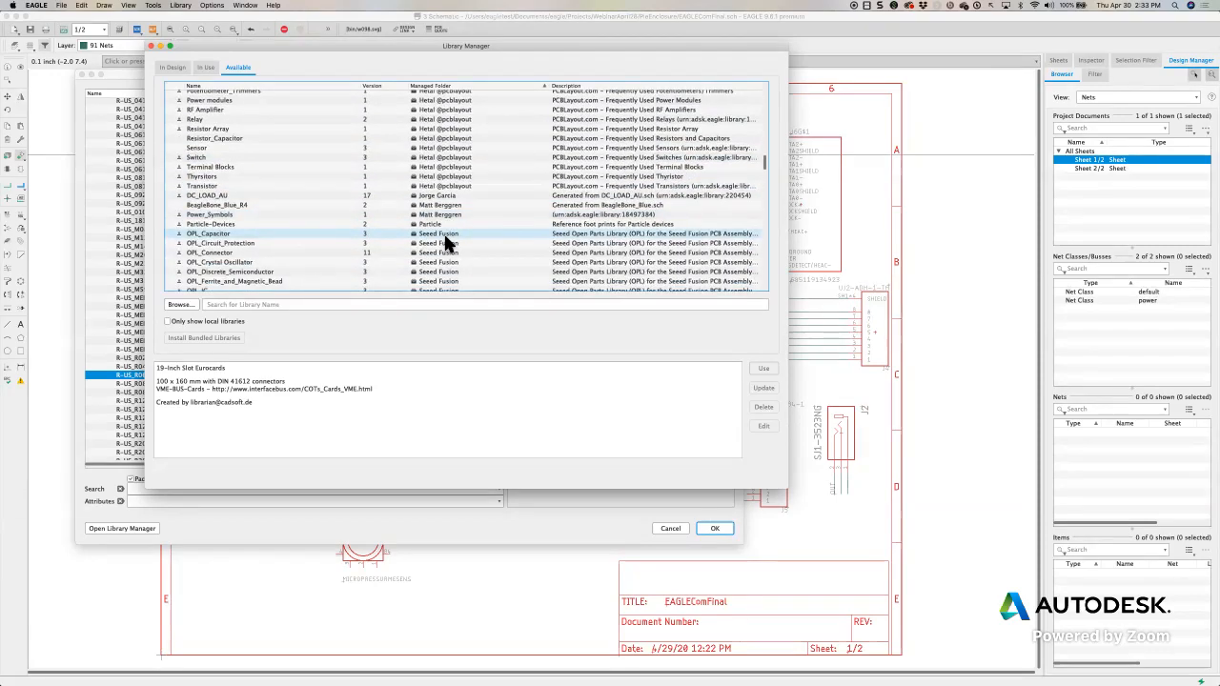
scroll(441, 224, "down", 15)
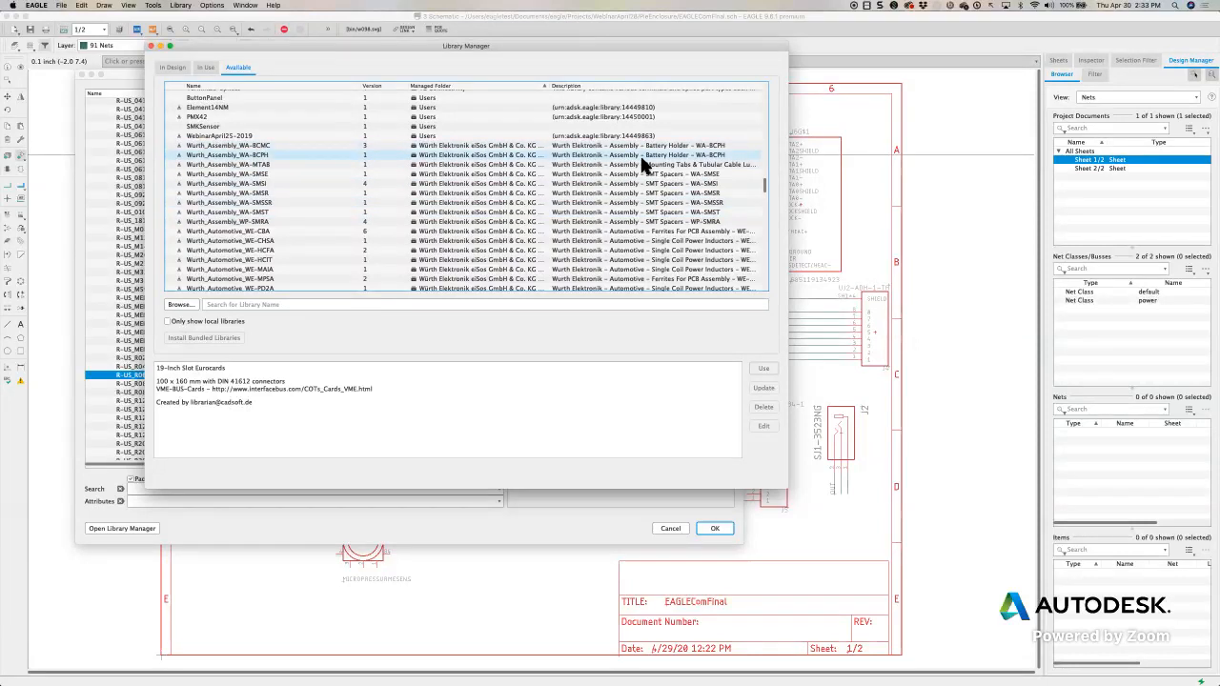
Step: Examine the Würth Elektronik libraries, including the description of Wurth_Capacitors_WCAP-PTGS, and close the library manager and part-adding dialog
left_click_drag(763, 178, 763, 192)
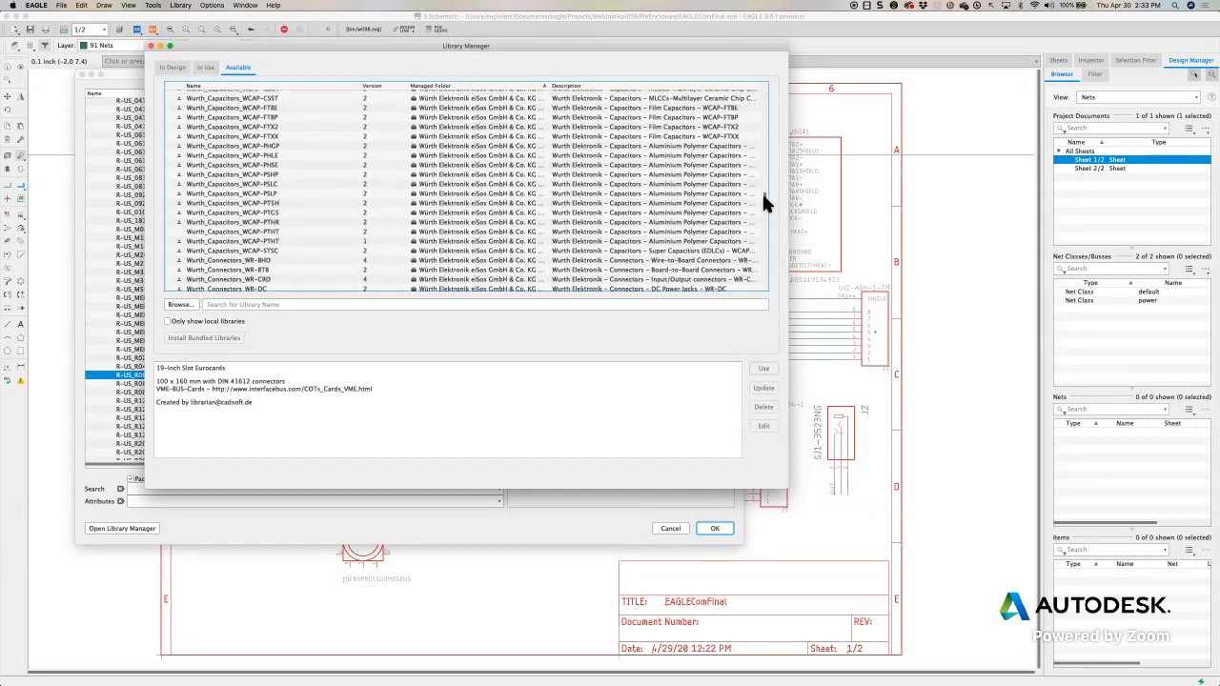
left_click(468, 213)
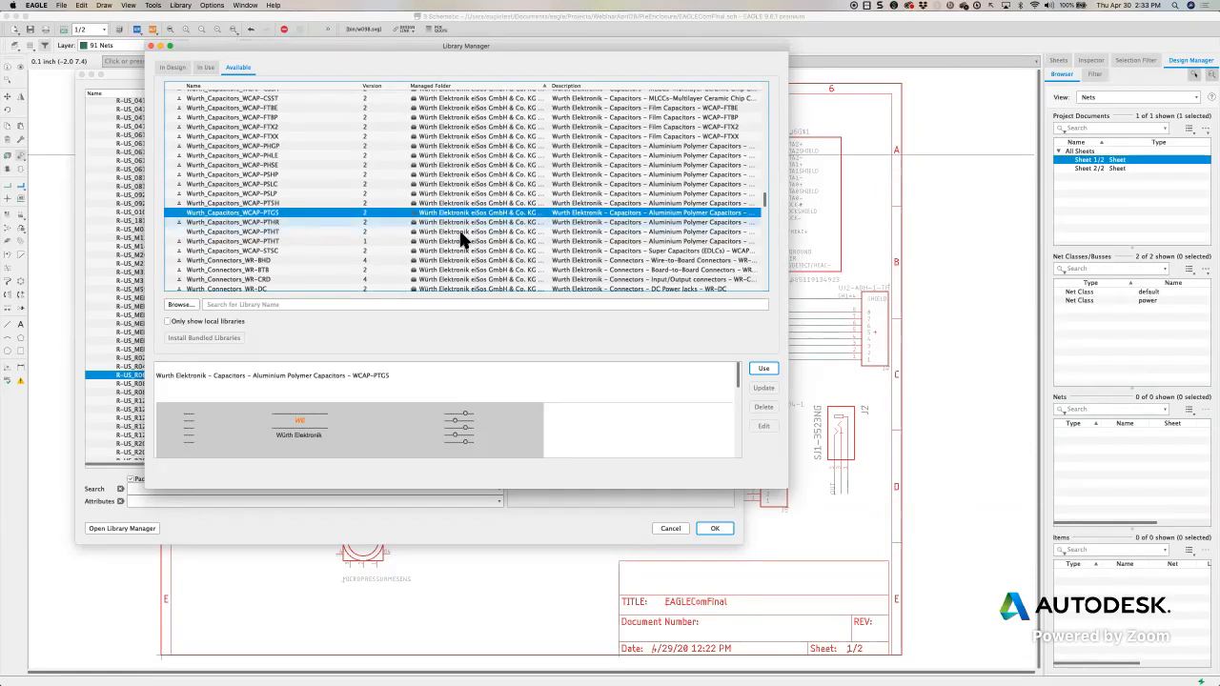
scroll(457, 234, "down", 5)
scroll(458, 234, "down", 10)
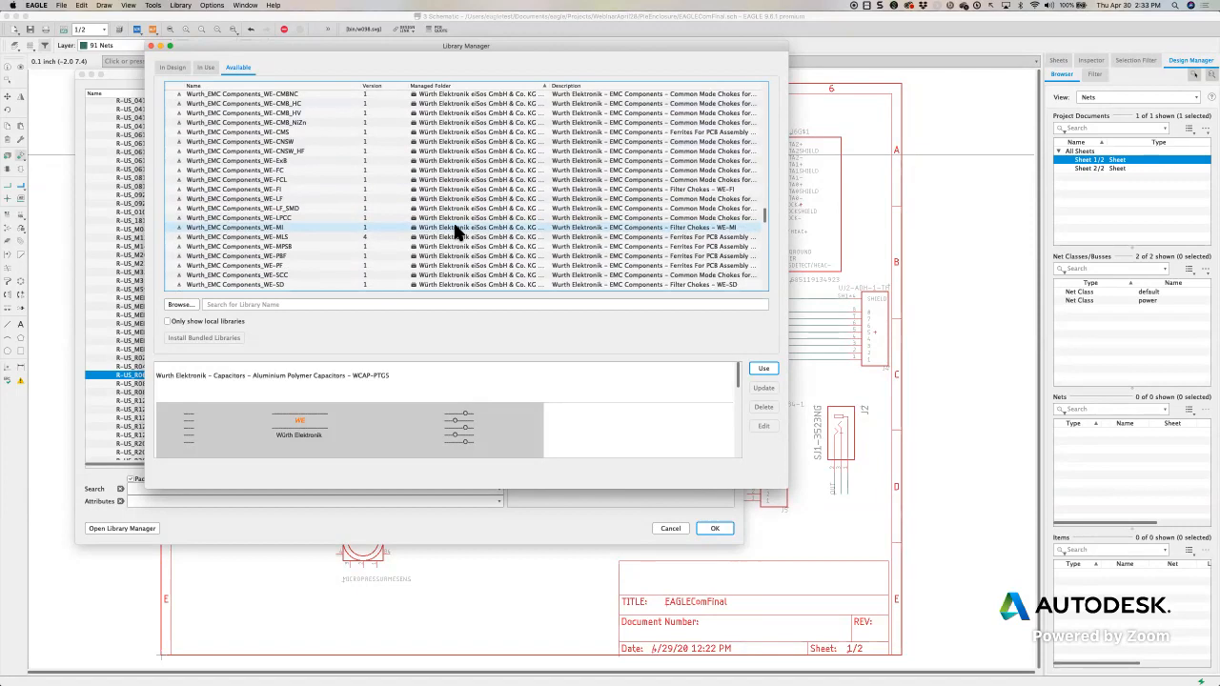
scroll(457, 234, "down", 10)
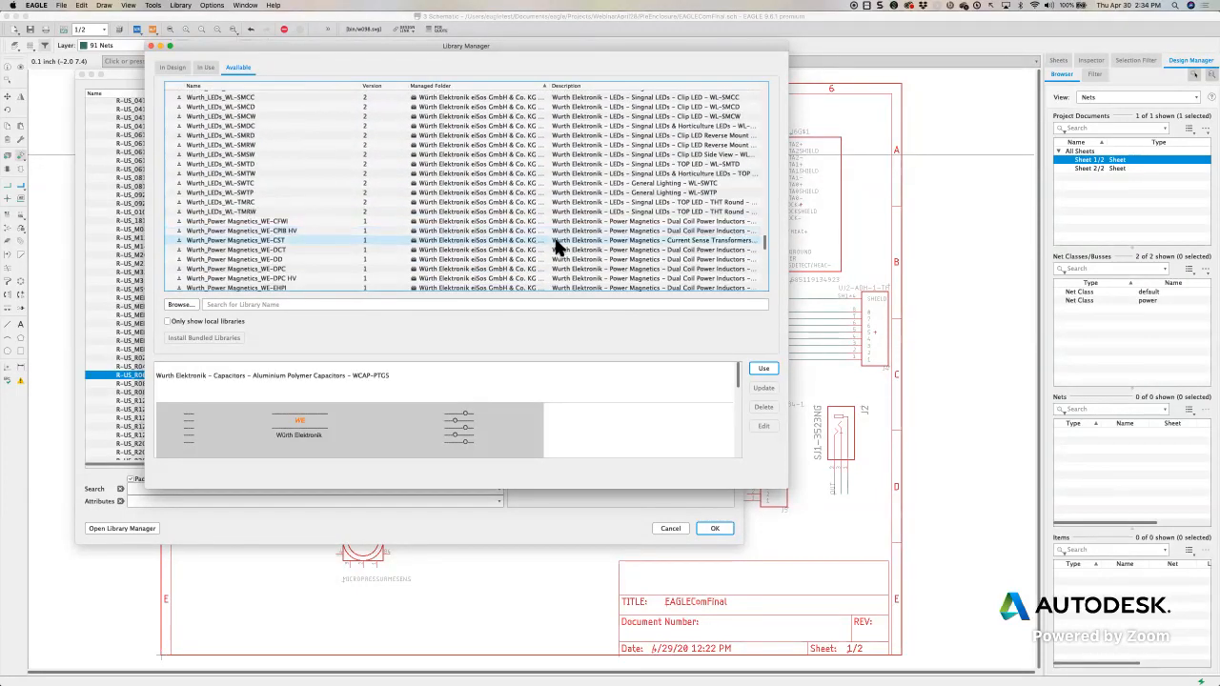
left_click(150, 46)
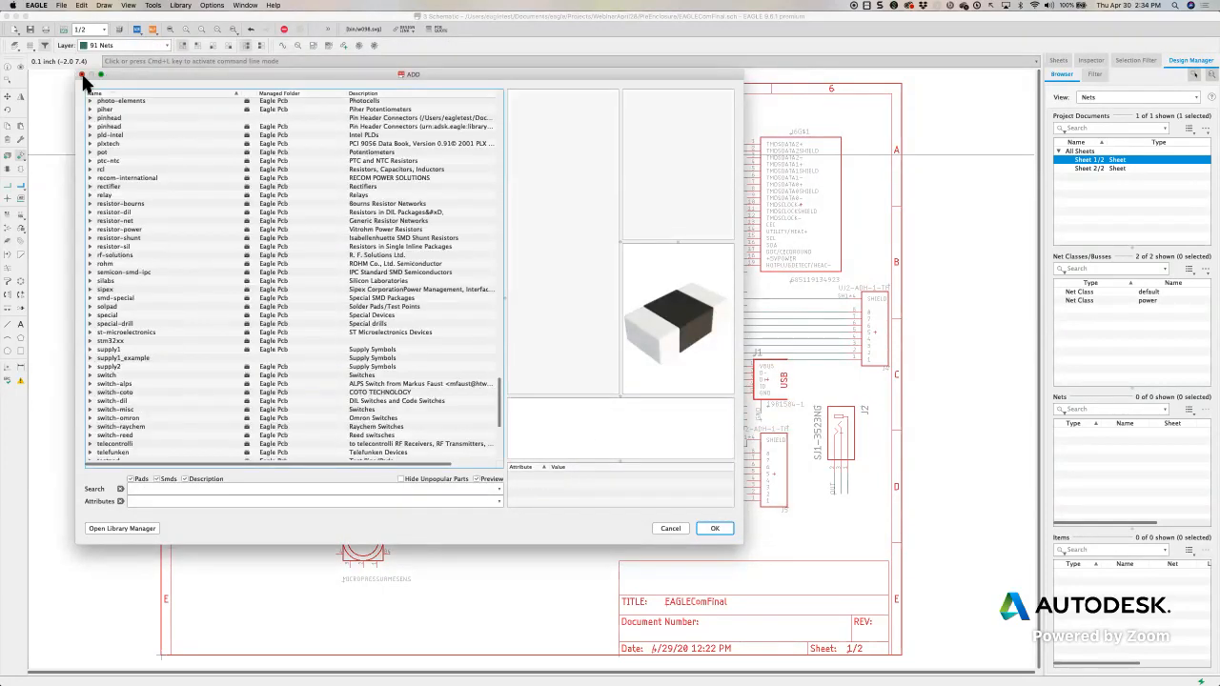
left_click(82, 74)
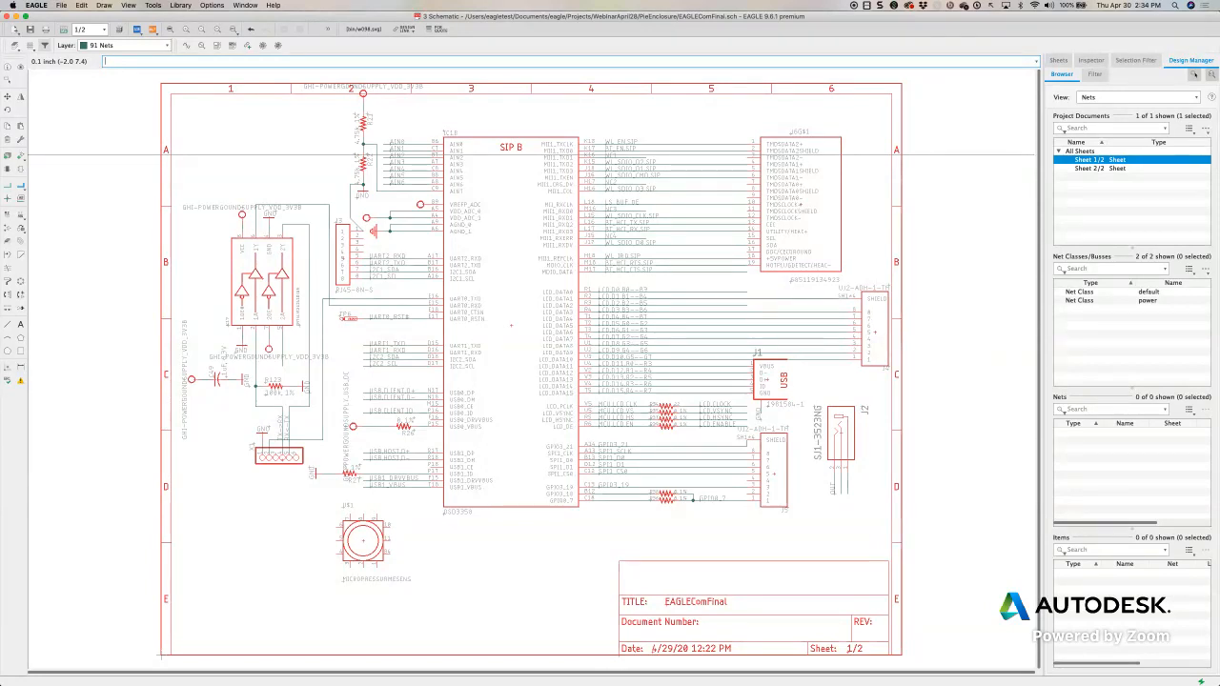
Step: Start adding a custom 3D package to the MICROPRESSURMESENS sensor in the schematic's lower area
left_click(7, 80)
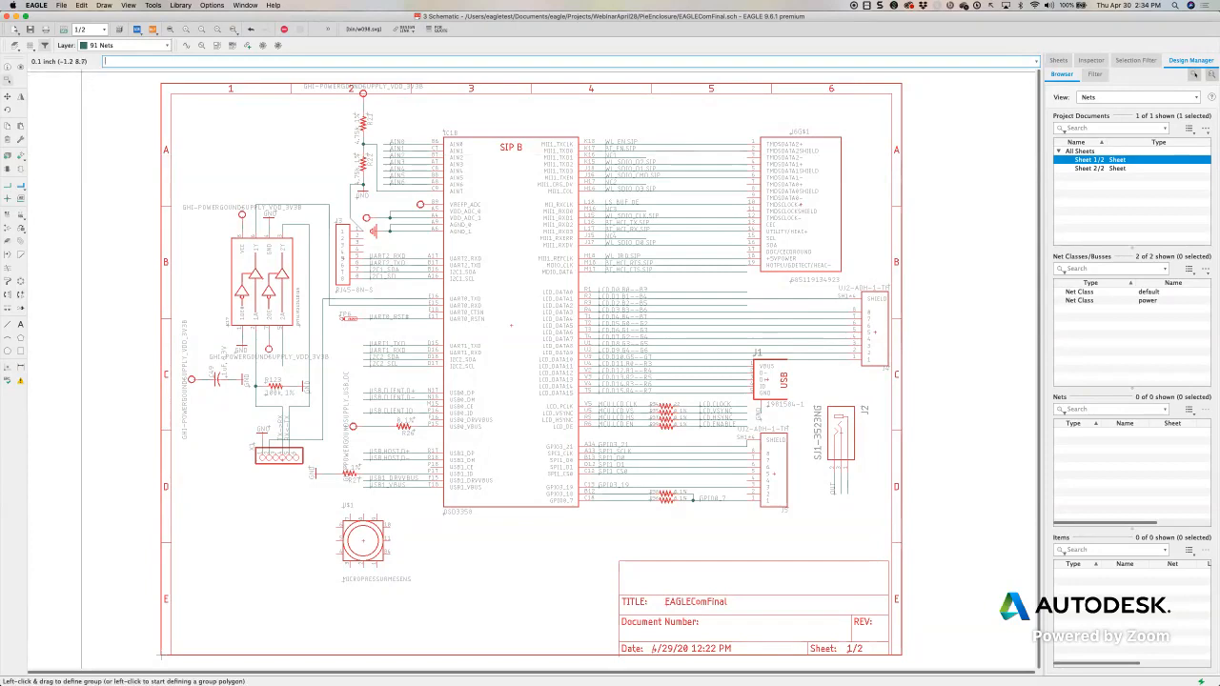
middle_click_drag(558, 294, 518, 281)
scroll(314, 501, "down", 3)
scroll(313, 501, "up", 4)
middle_click_drag(314, 502, 285, 277)
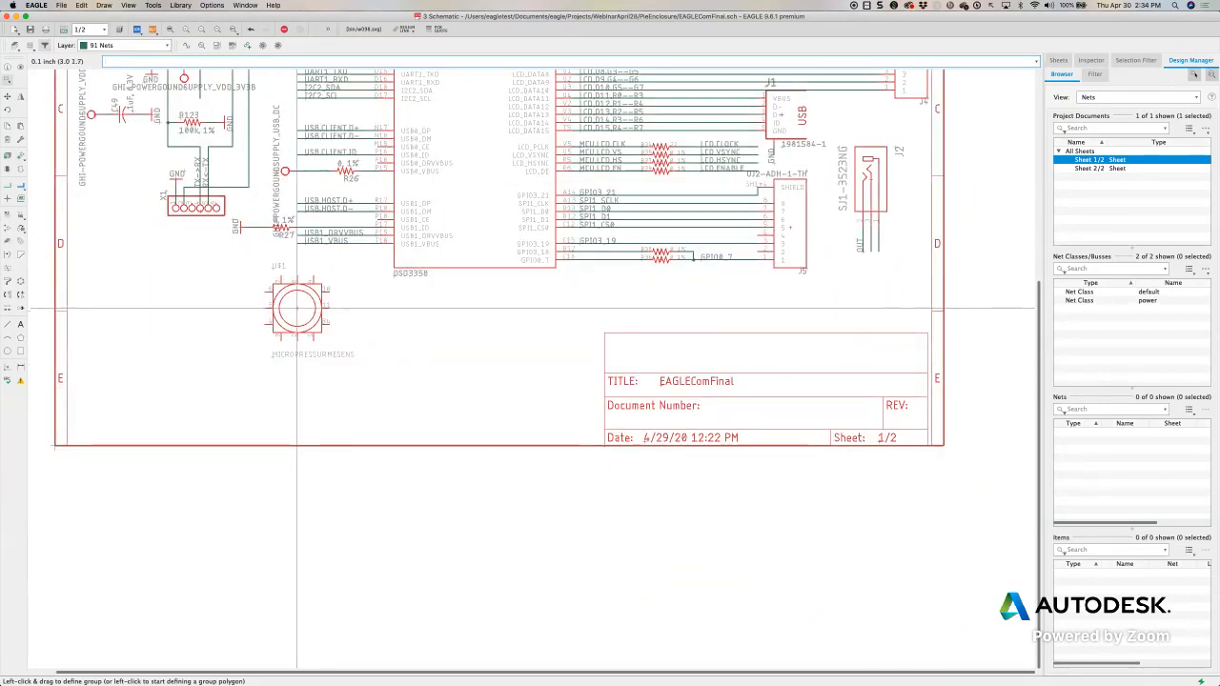
scroll(297, 307, "up", 6)
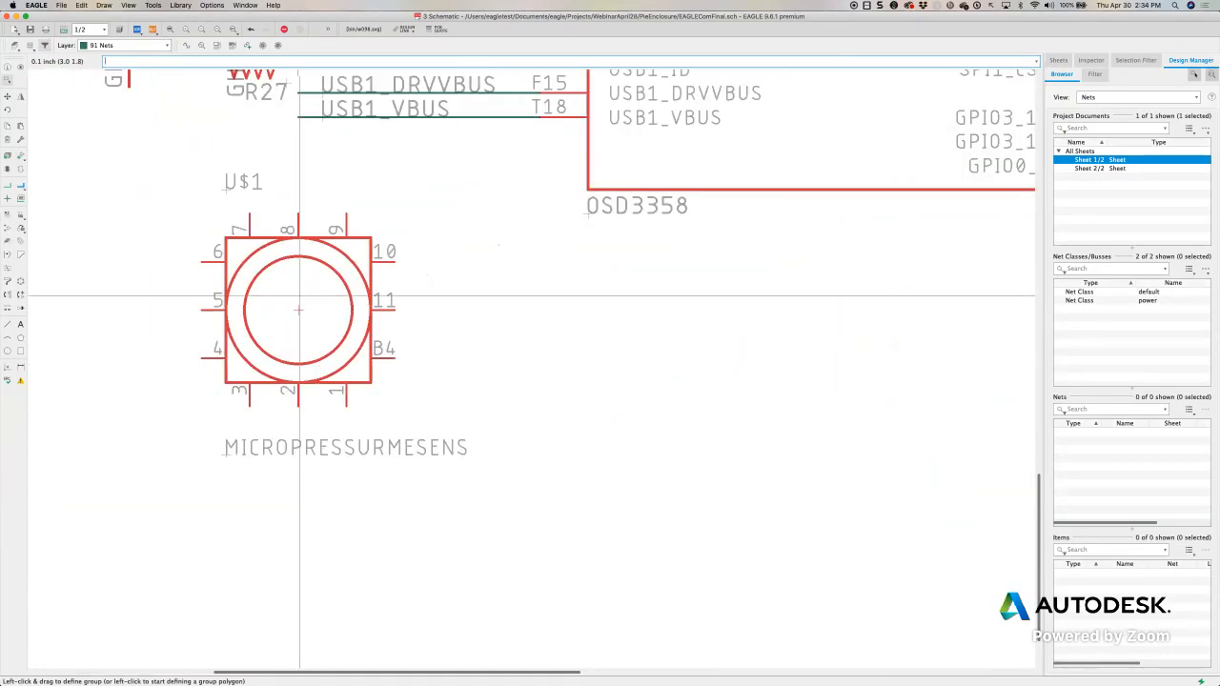
right_click(299, 309)
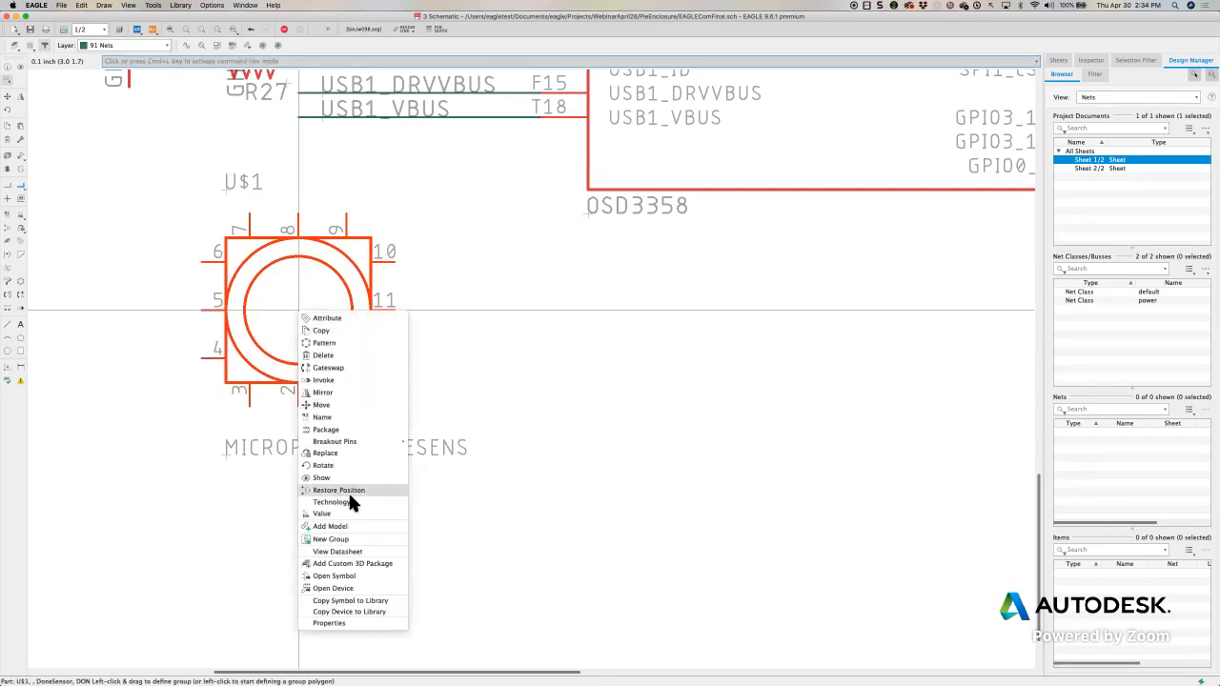
left_click(331, 563)
left_click_drag(366, 539, 413, 195)
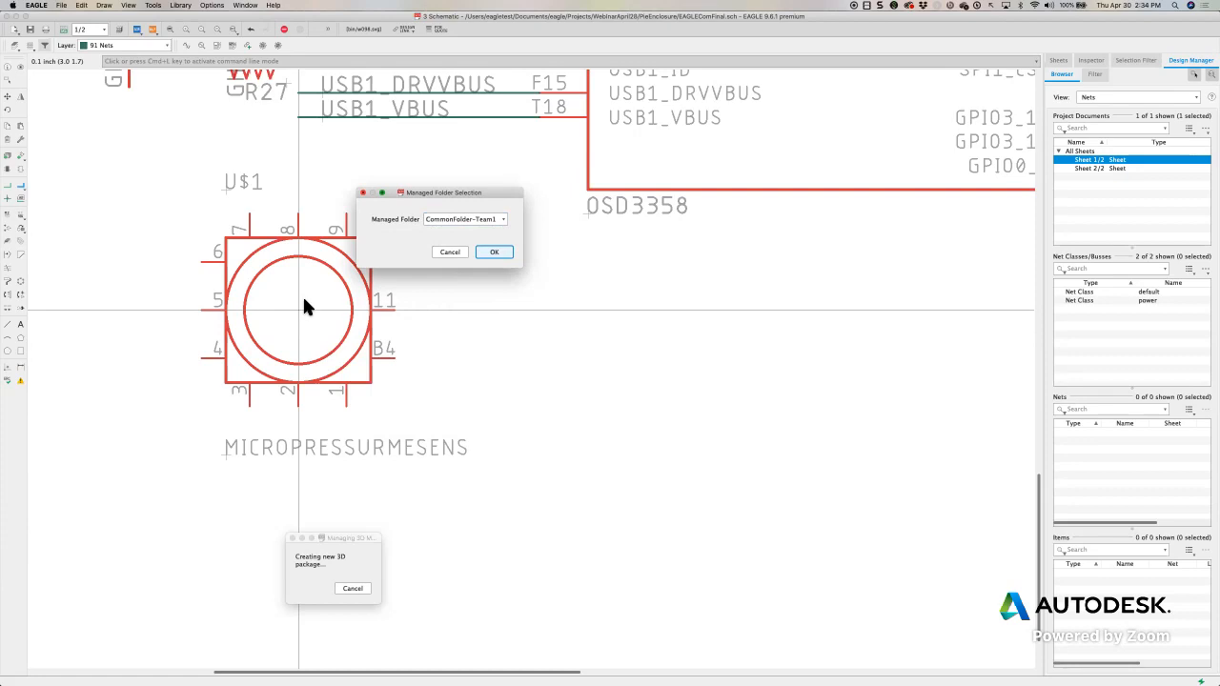
Step: Store the new 3D package in the first managed folder named after a person and enlarge the package editor
left_click(493, 220)
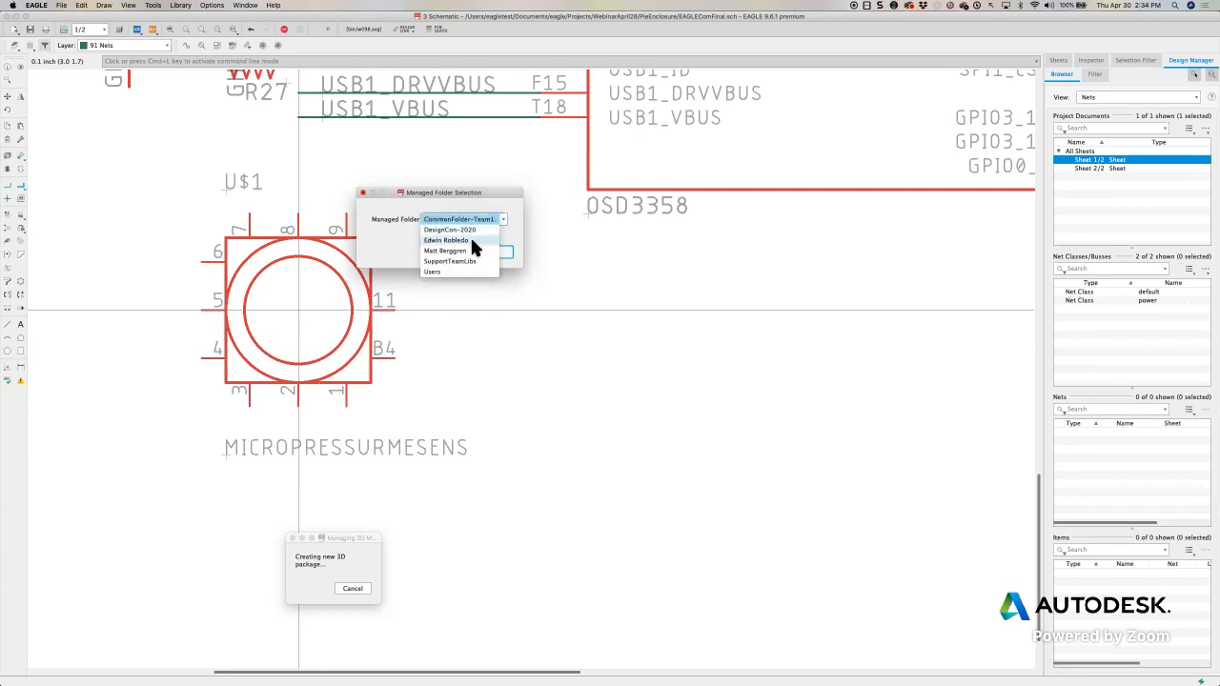
left_click(473, 240)
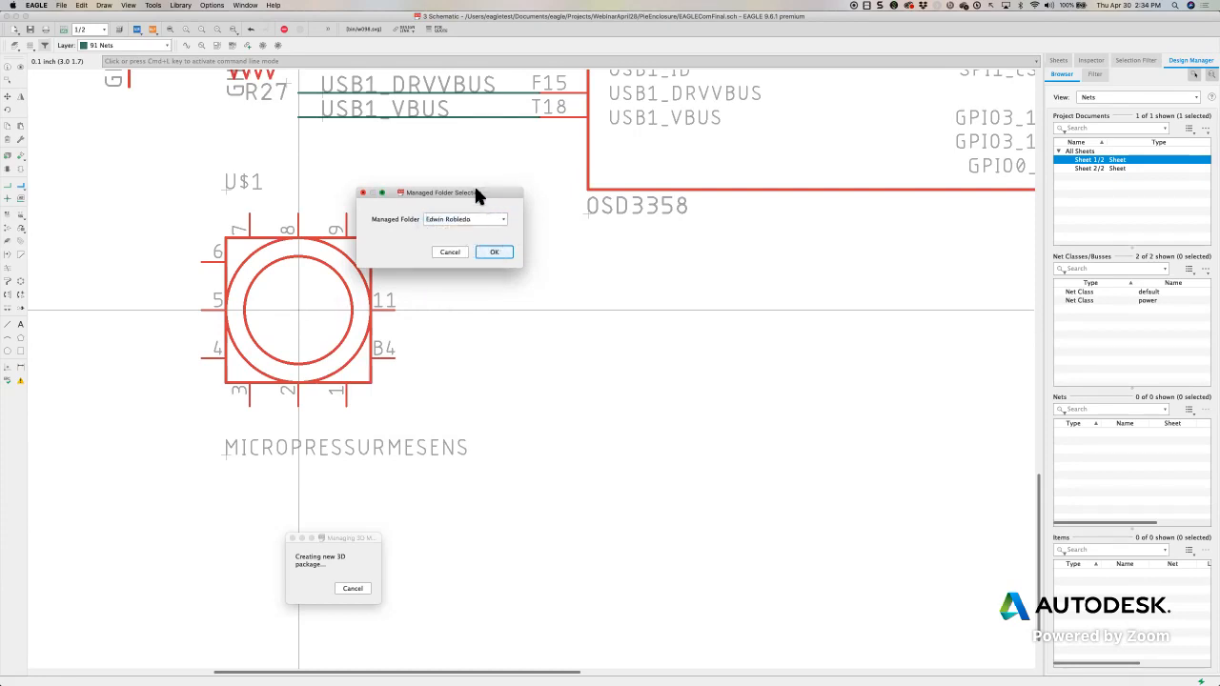
left_click_drag(477, 195, 440, 181)
left_click(459, 238)
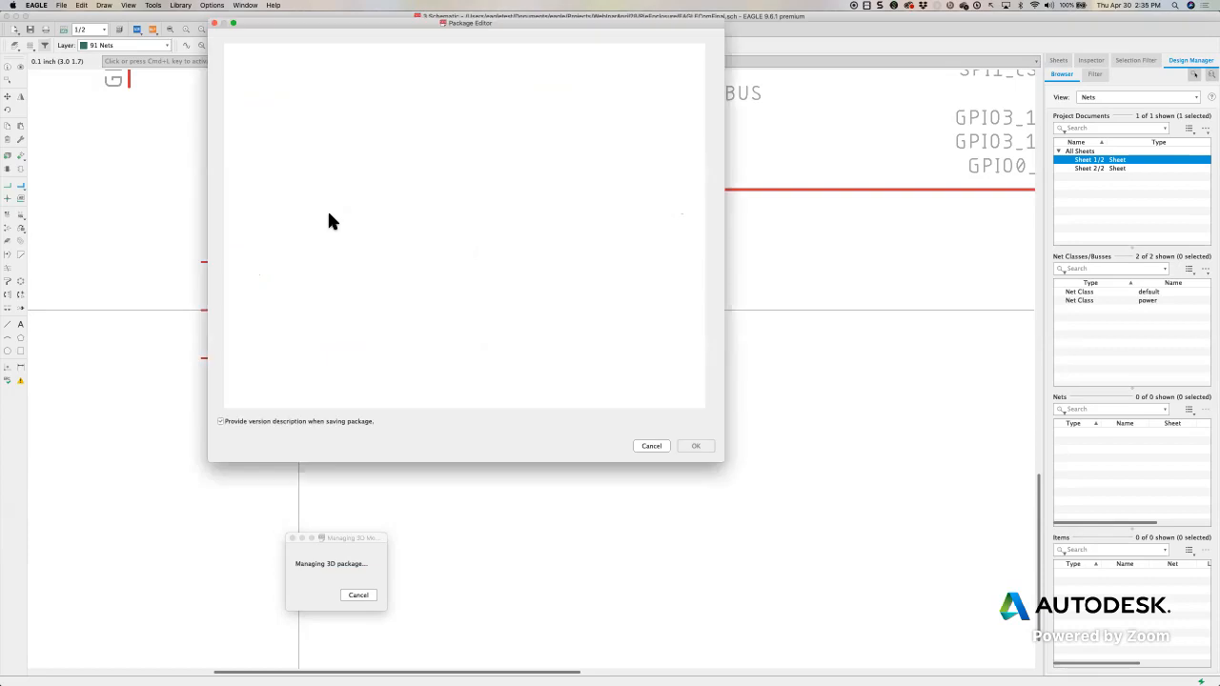
left_click_drag(348, 33, 374, 71)
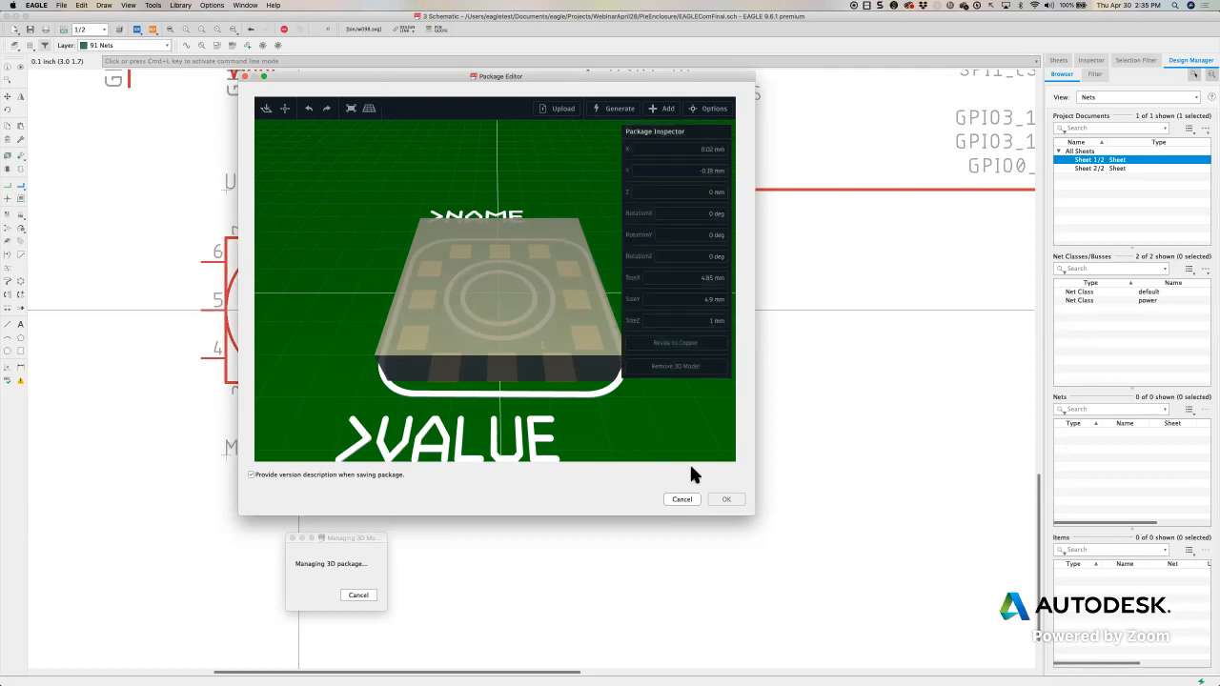
left_click_drag(747, 515, 983, 589)
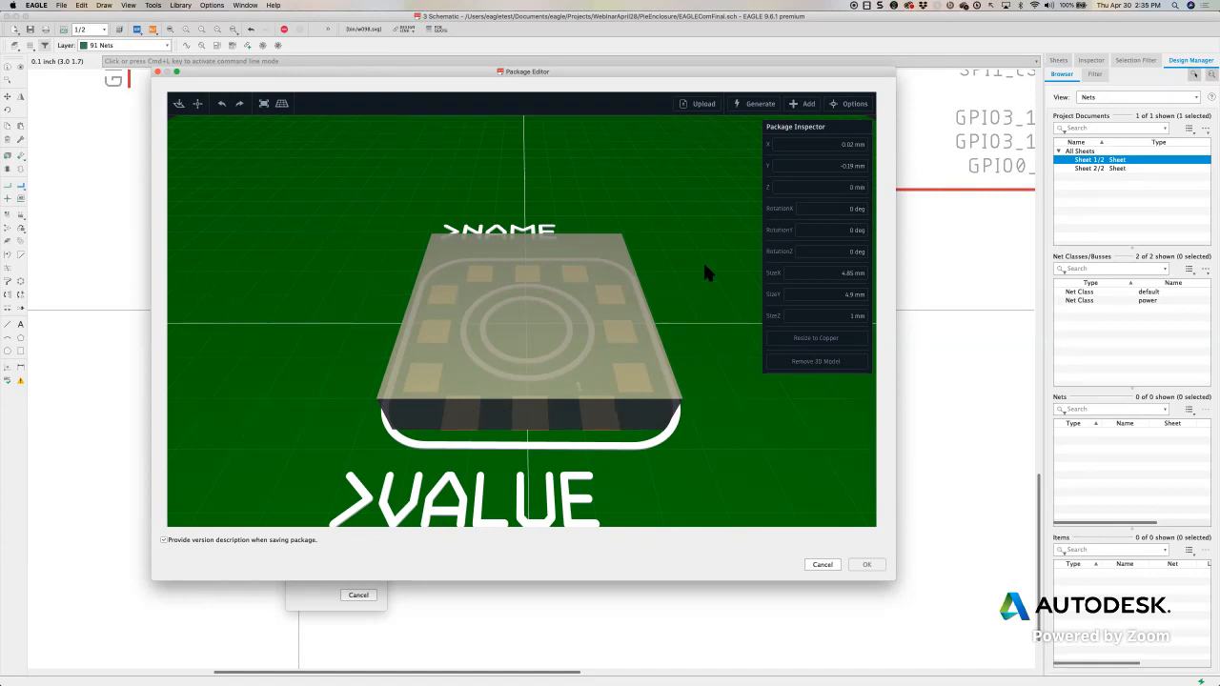
Step: Browse the eagle folder's STEP files, grouped by name, for a model to upload, and cancel the file selection
left_click(710, 114)
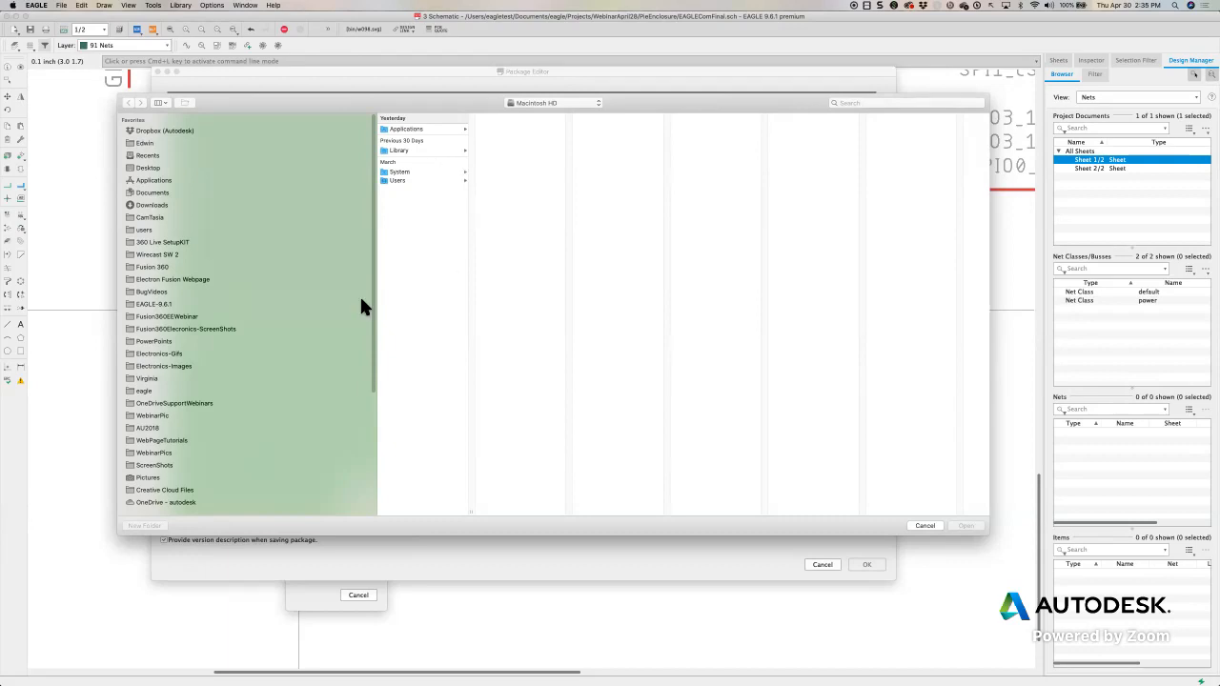
left_click(138, 391)
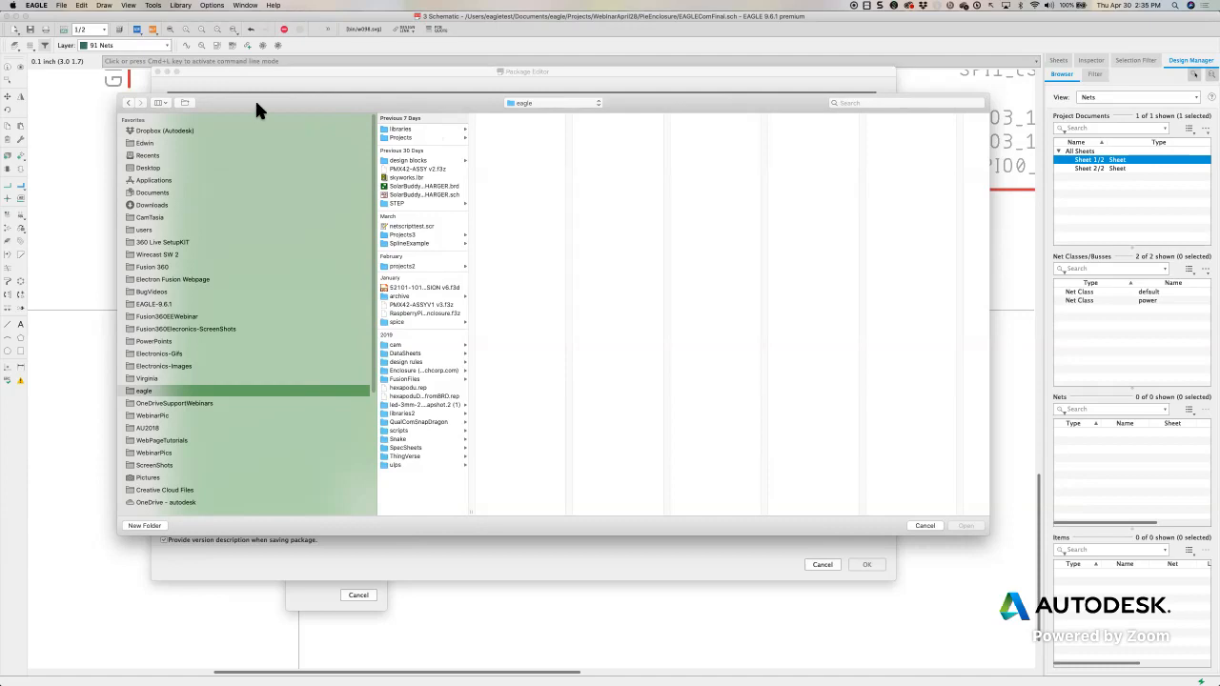
left_click(165, 104)
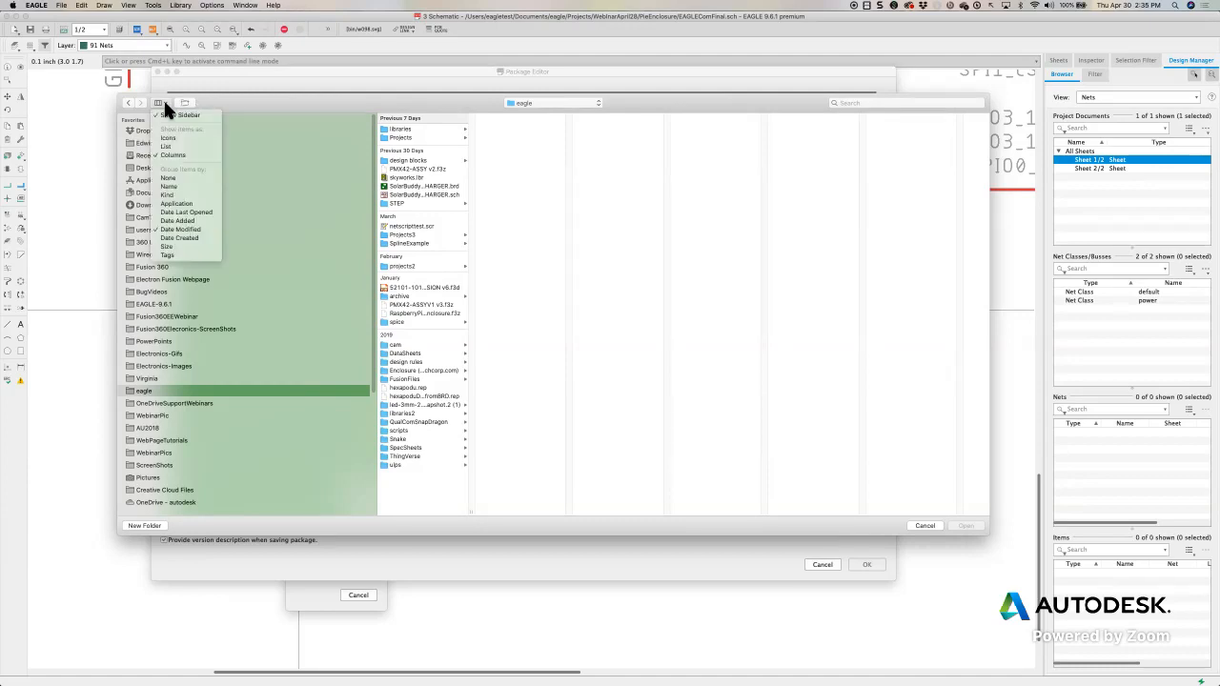
left_click(183, 186)
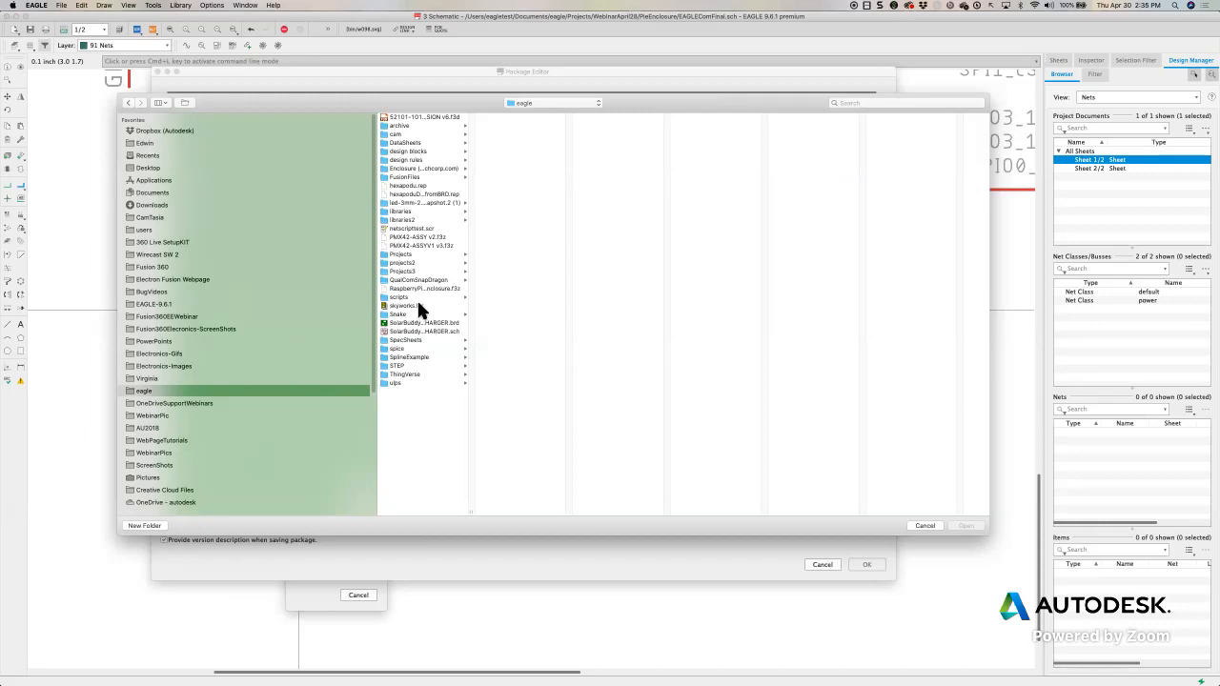
left_click(398, 365)
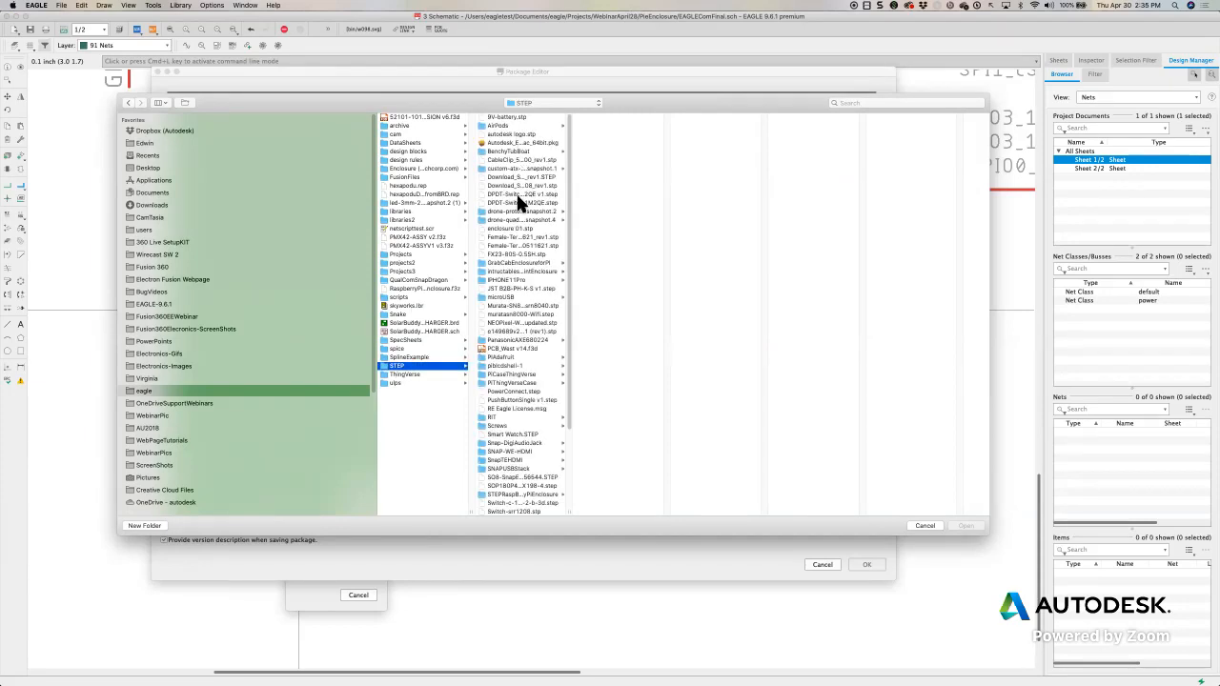
left_click_drag(567, 517, 686, 513)
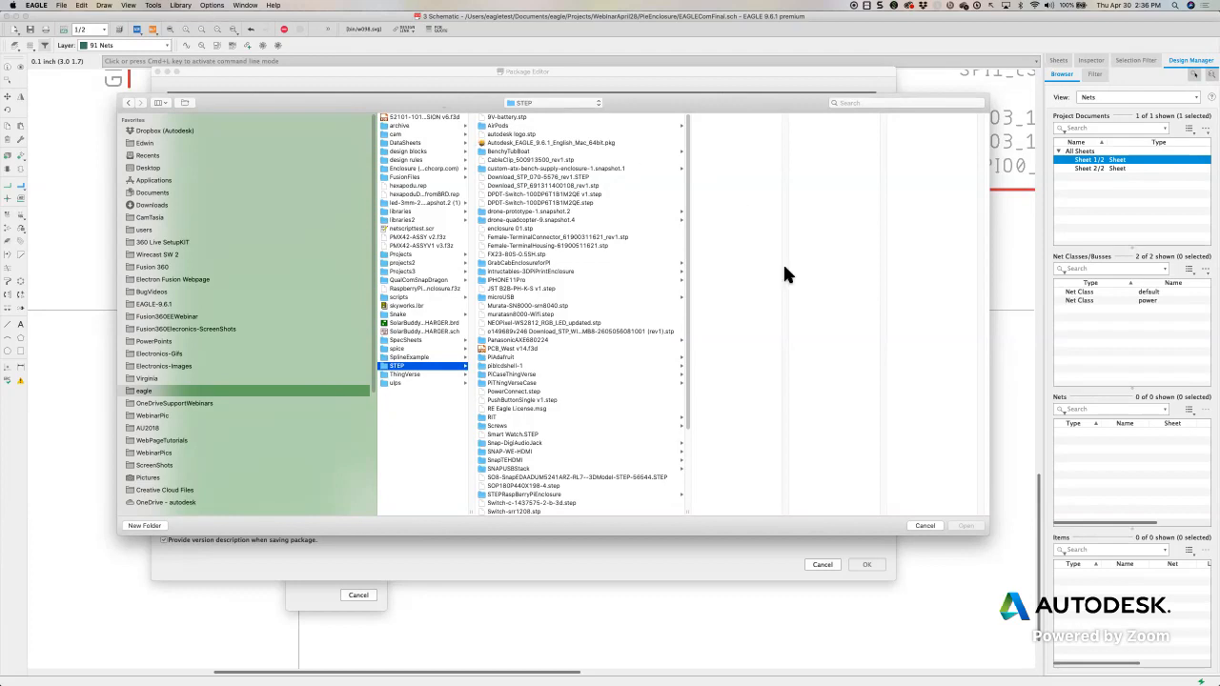
left_click(933, 526)
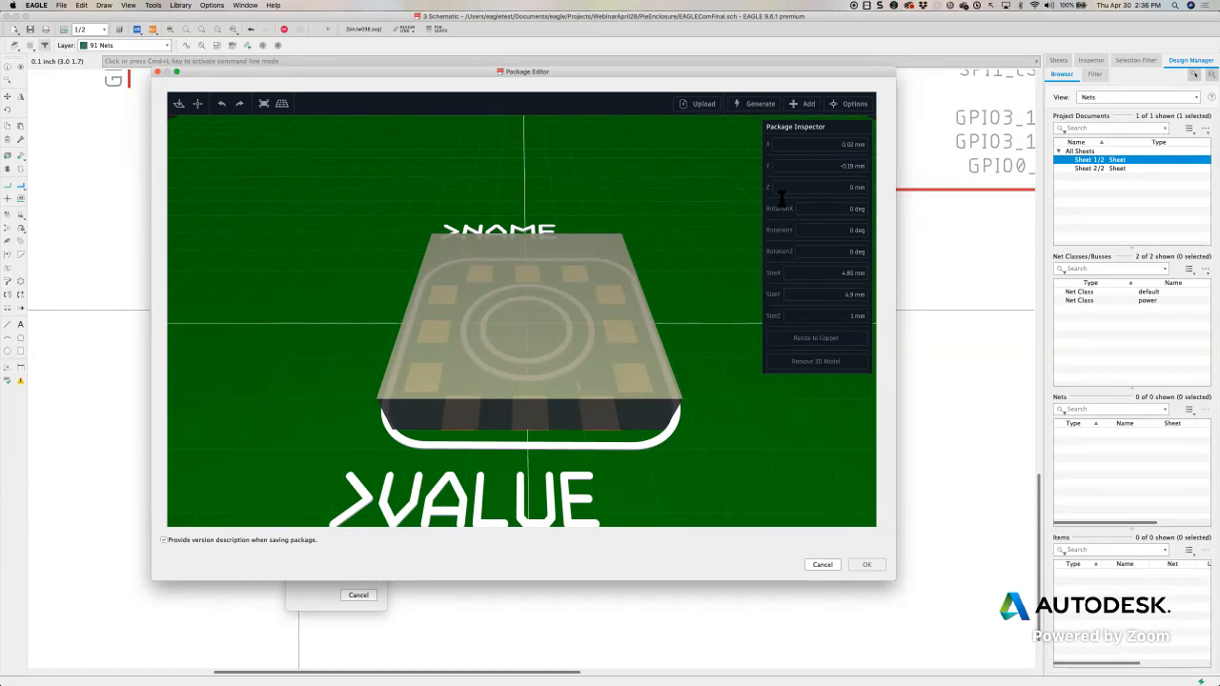
Step: Examine the available package model generators, including the QFP generator's parameters, and return to the generator list
left_click(761, 104)
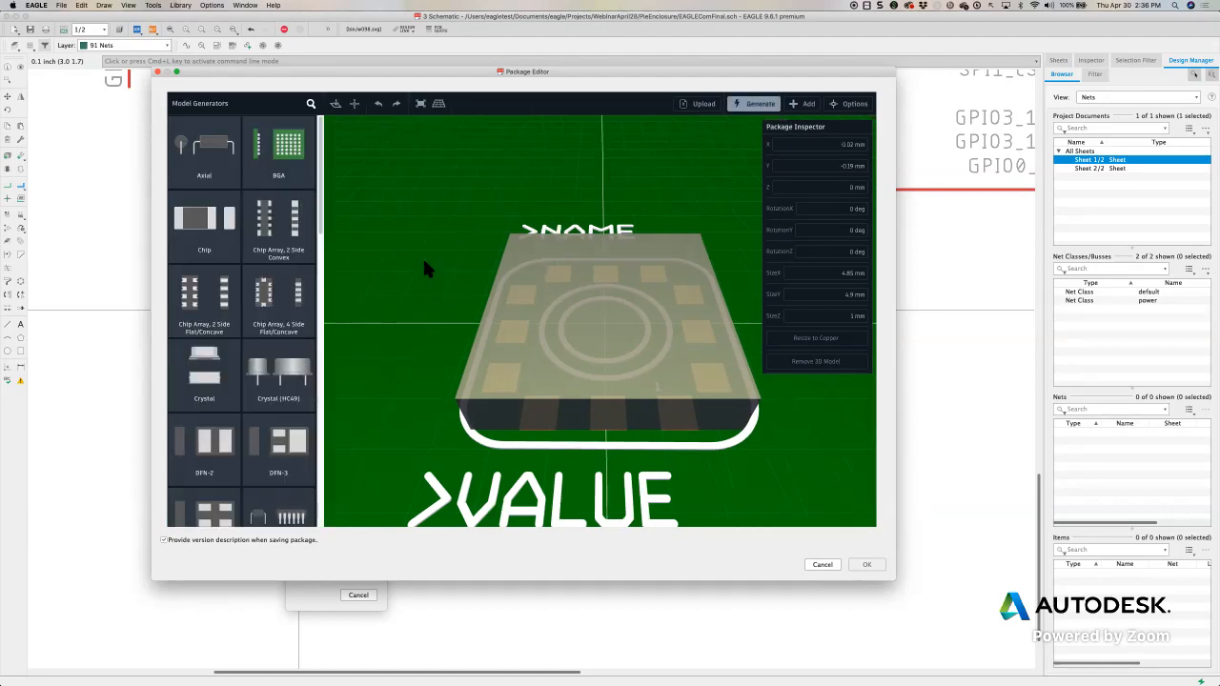
scroll(321, 250, "down", 2)
left_click_drag(321, 250, 317, 525)
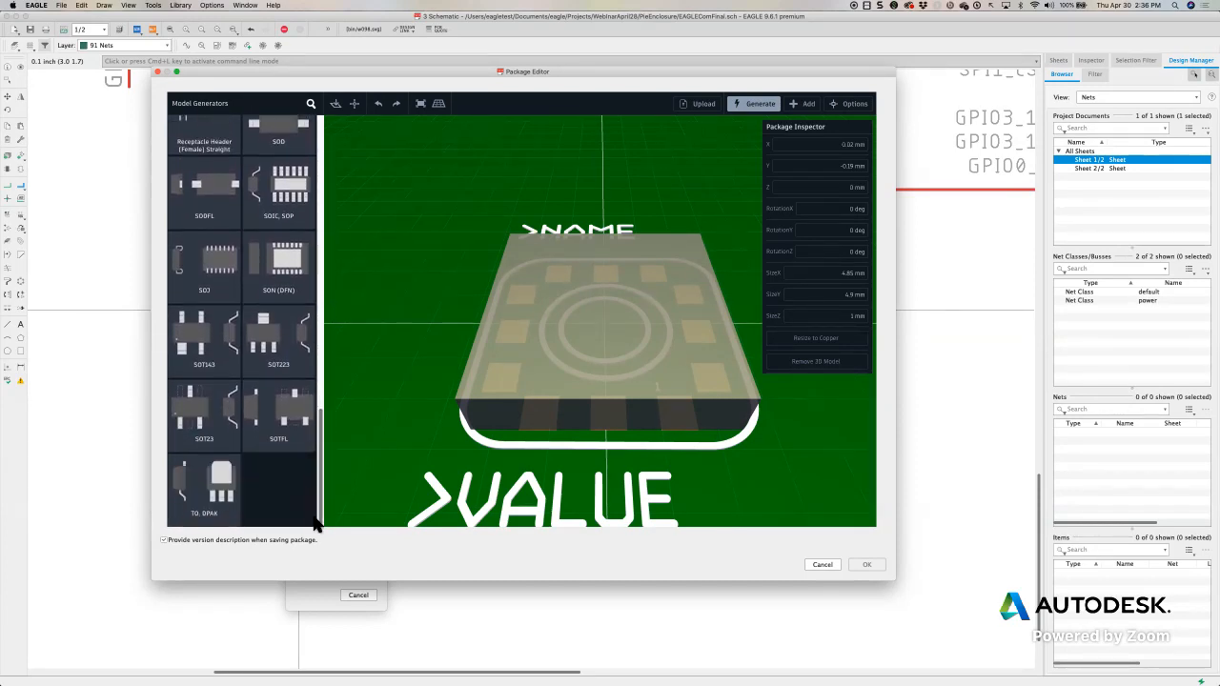
scroll(231, 237, "up", 5)
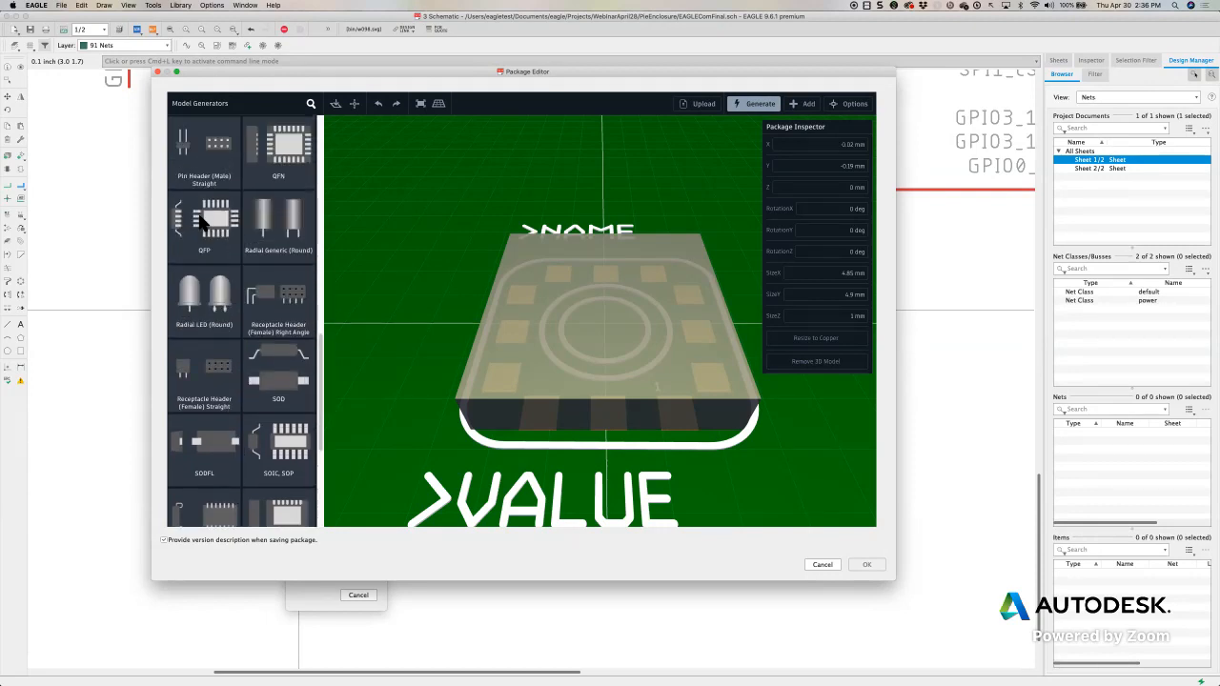
left_click(207, 226)
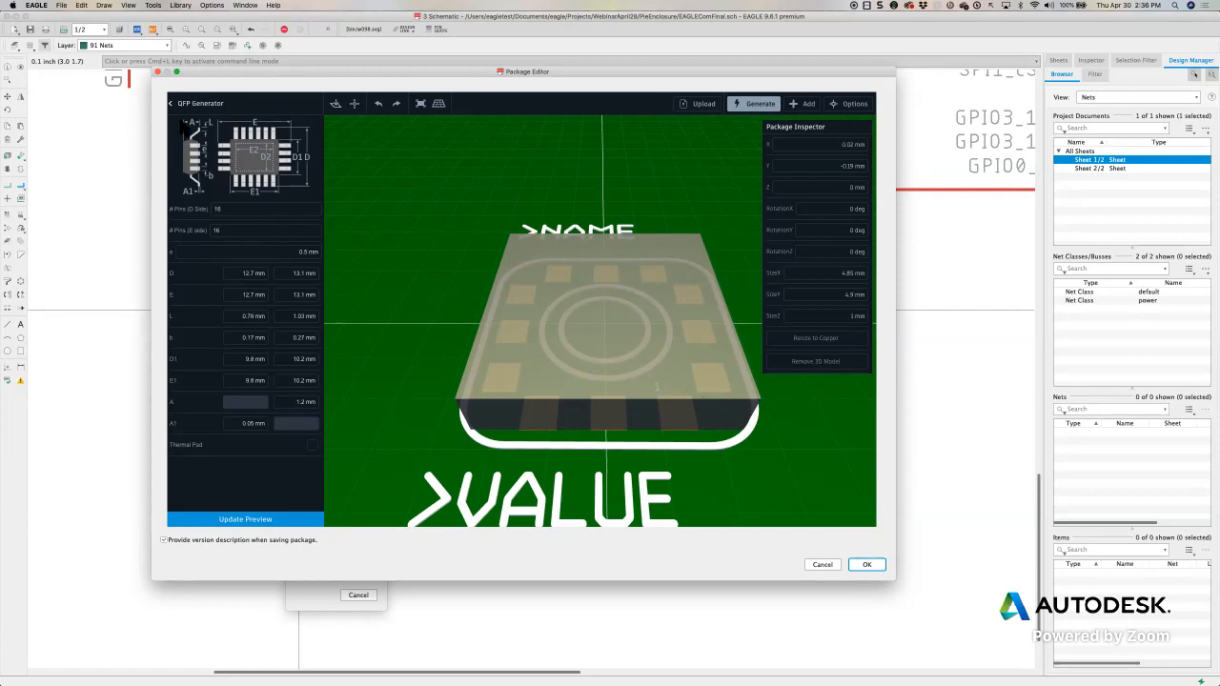
left_click(174, 104)
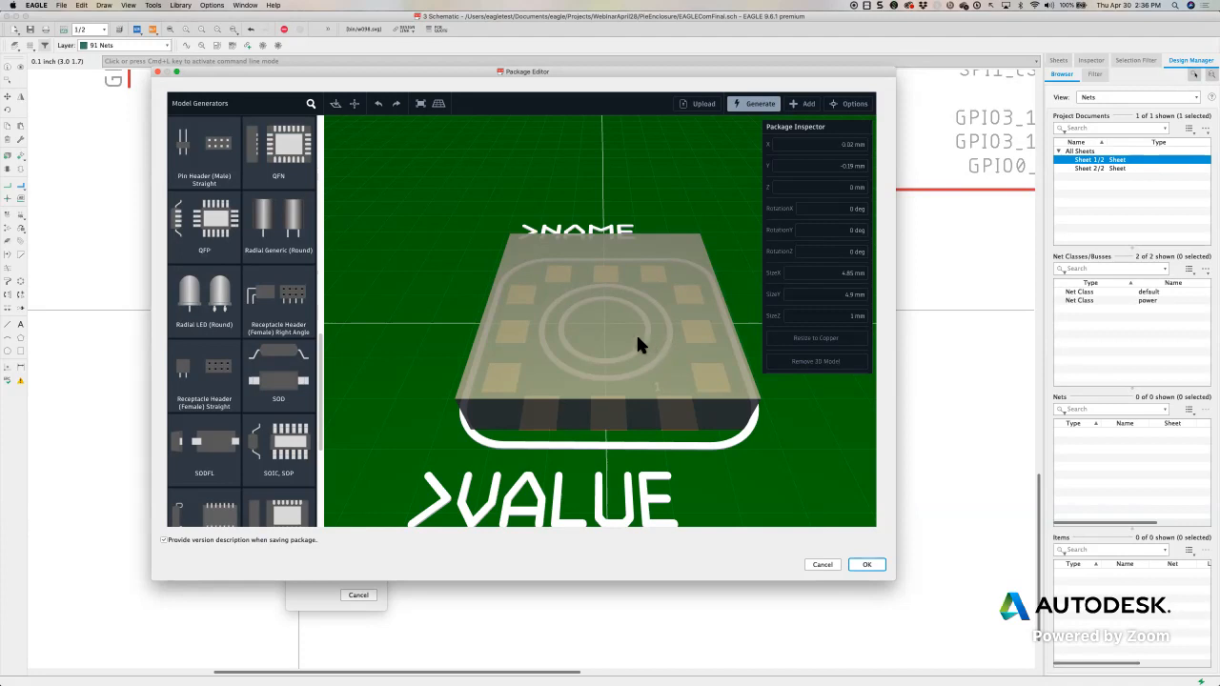
Step: Examine the existing 3D models stored under My Models for the package editor
left_click(809, 104)
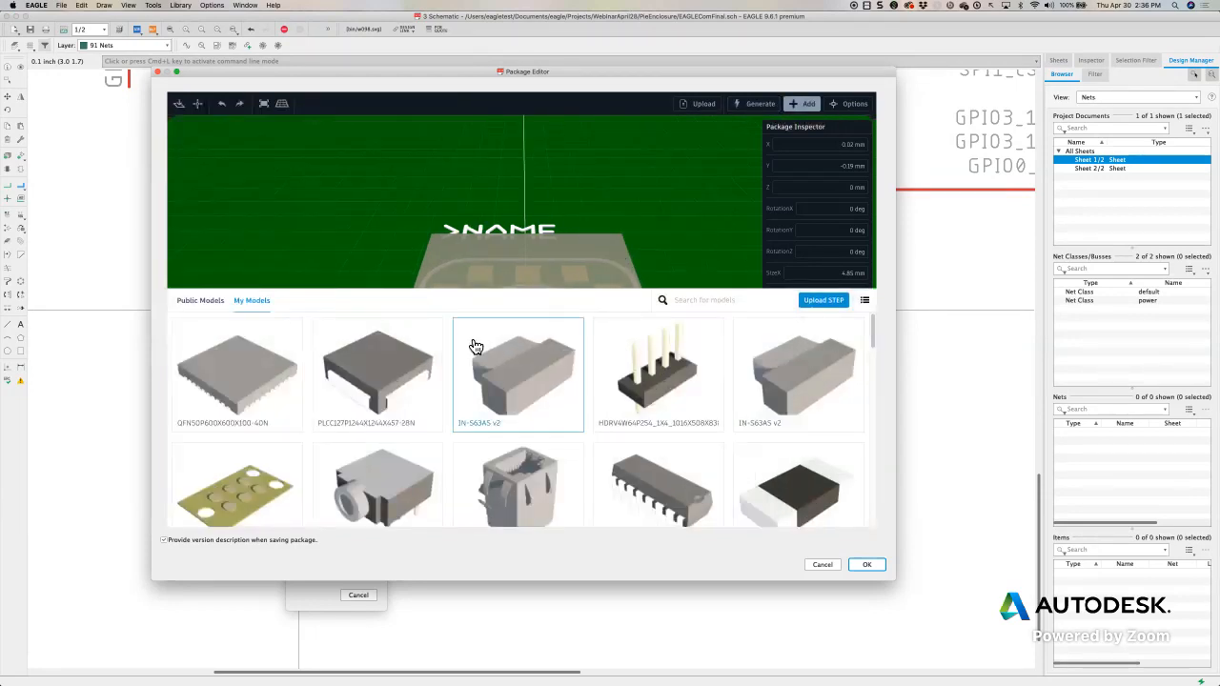
left_click(516, 444)
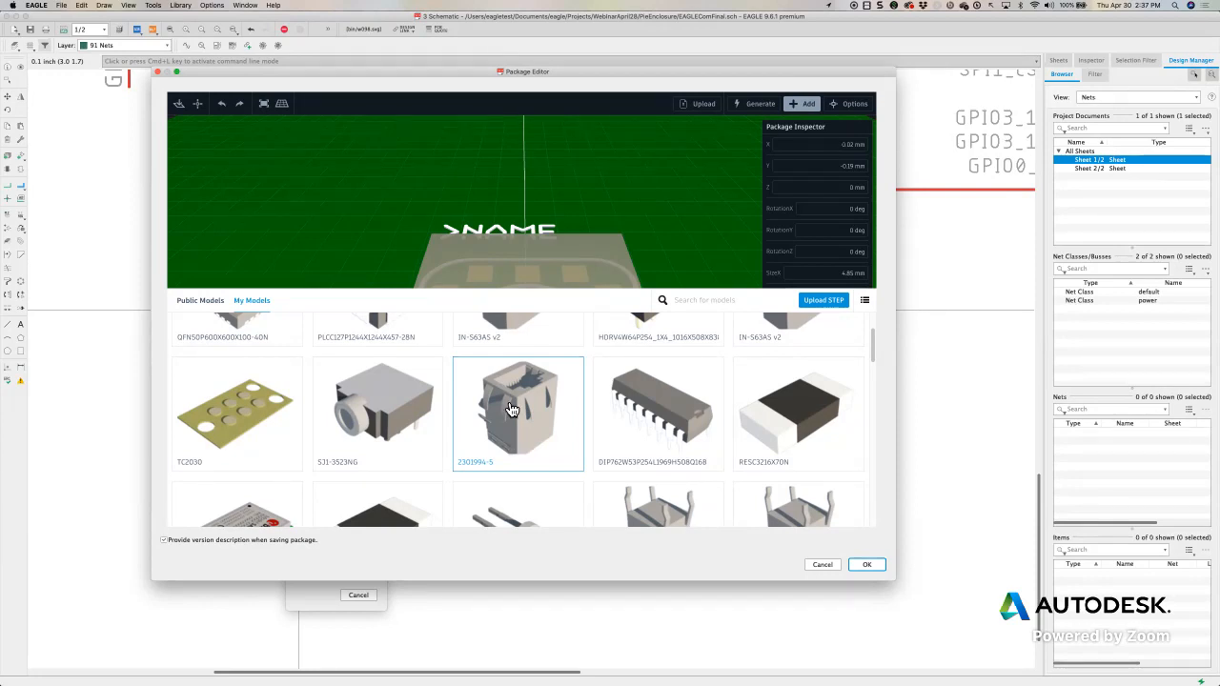
scroll(559, 462, "down", 3)
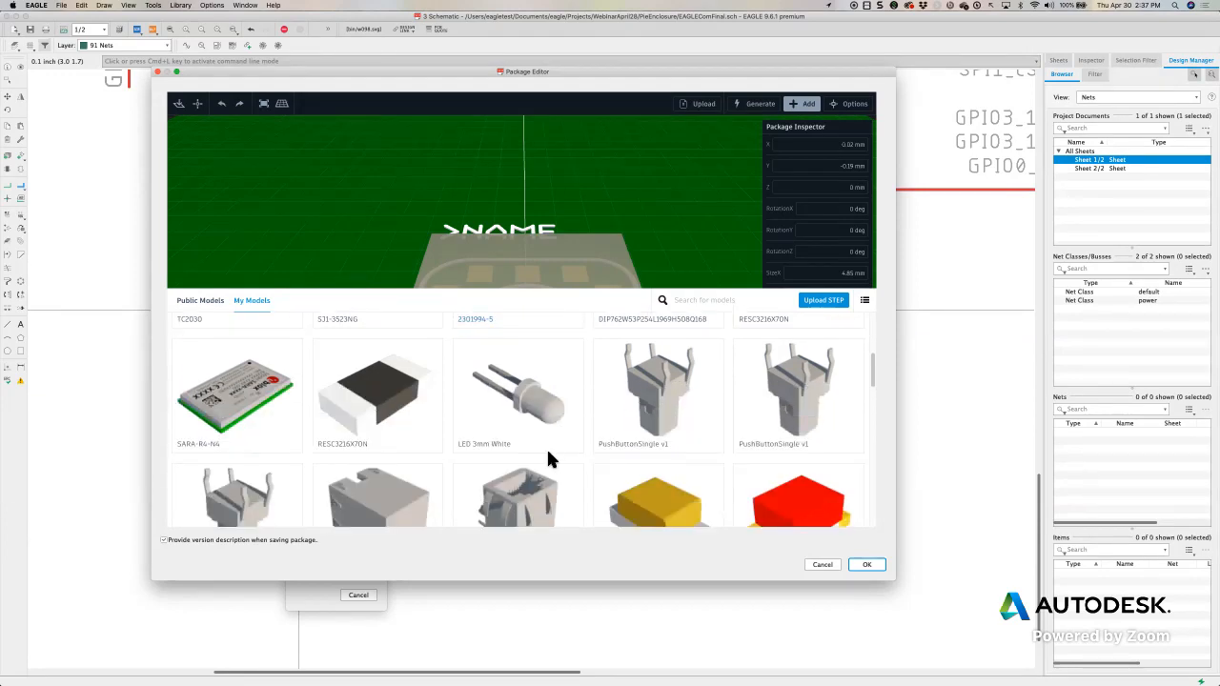
scroll(556, 462, "down", 5)
scroll(555, 464, "down", 3)
scroll(556, 463, "down", 10)
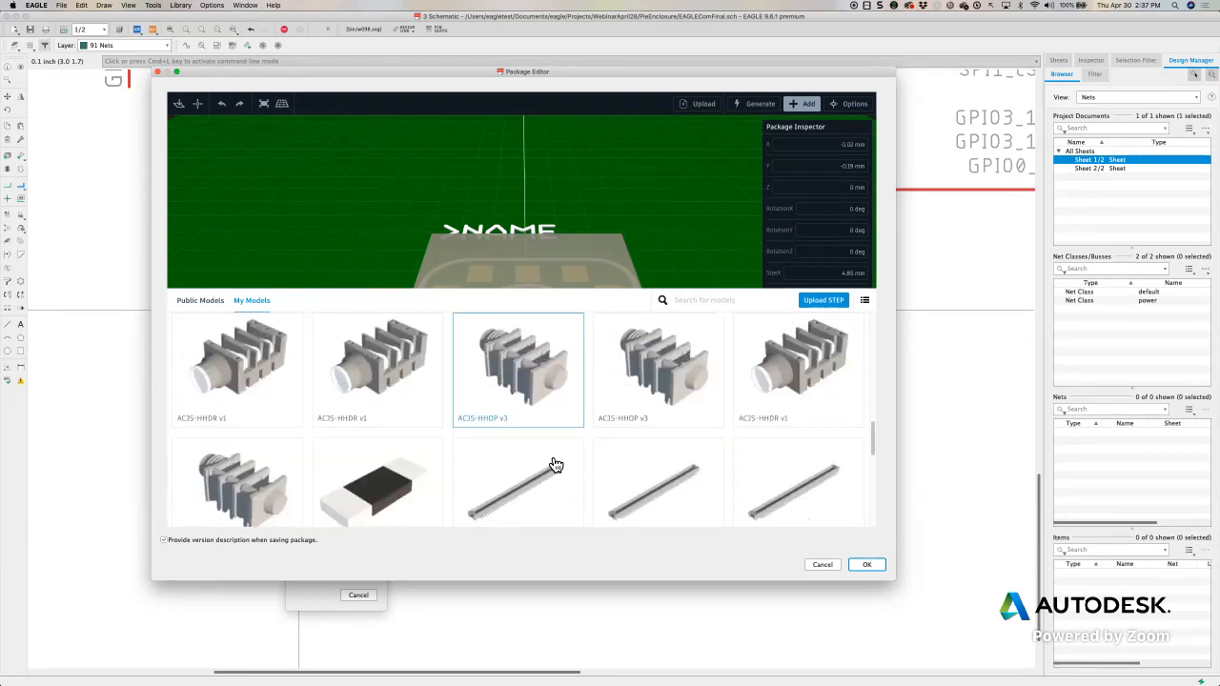
scroll(558, 463, "down", 2)
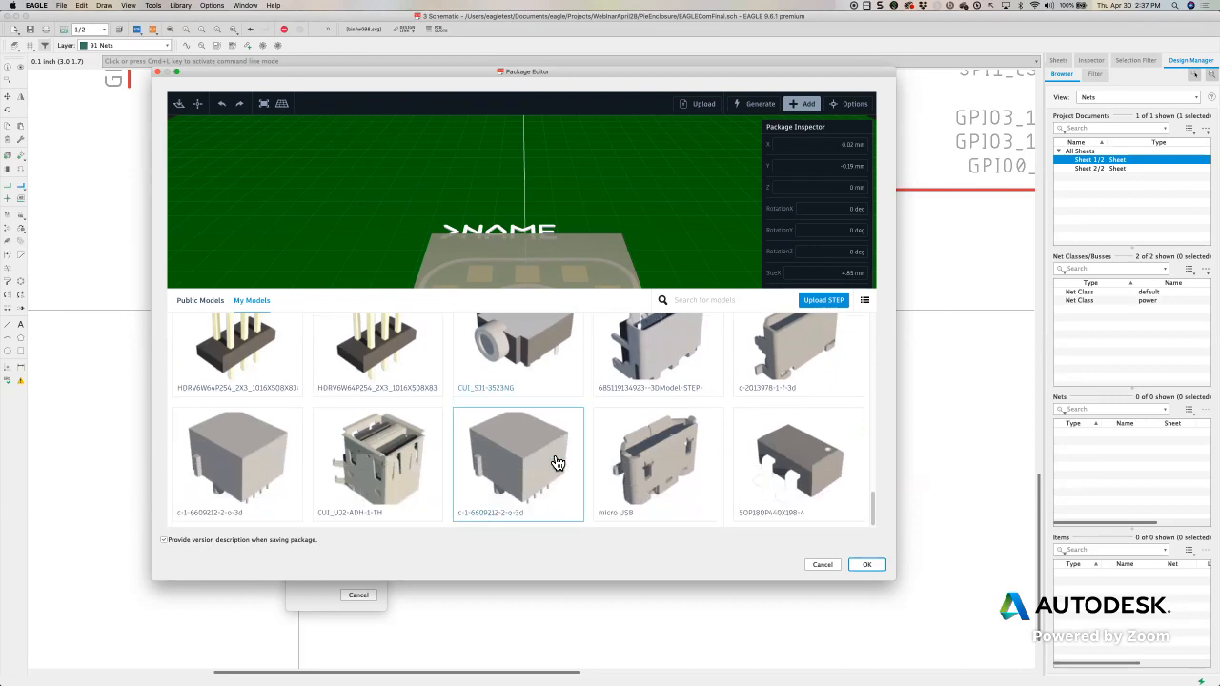
scroll(558, 463, "down", 5)
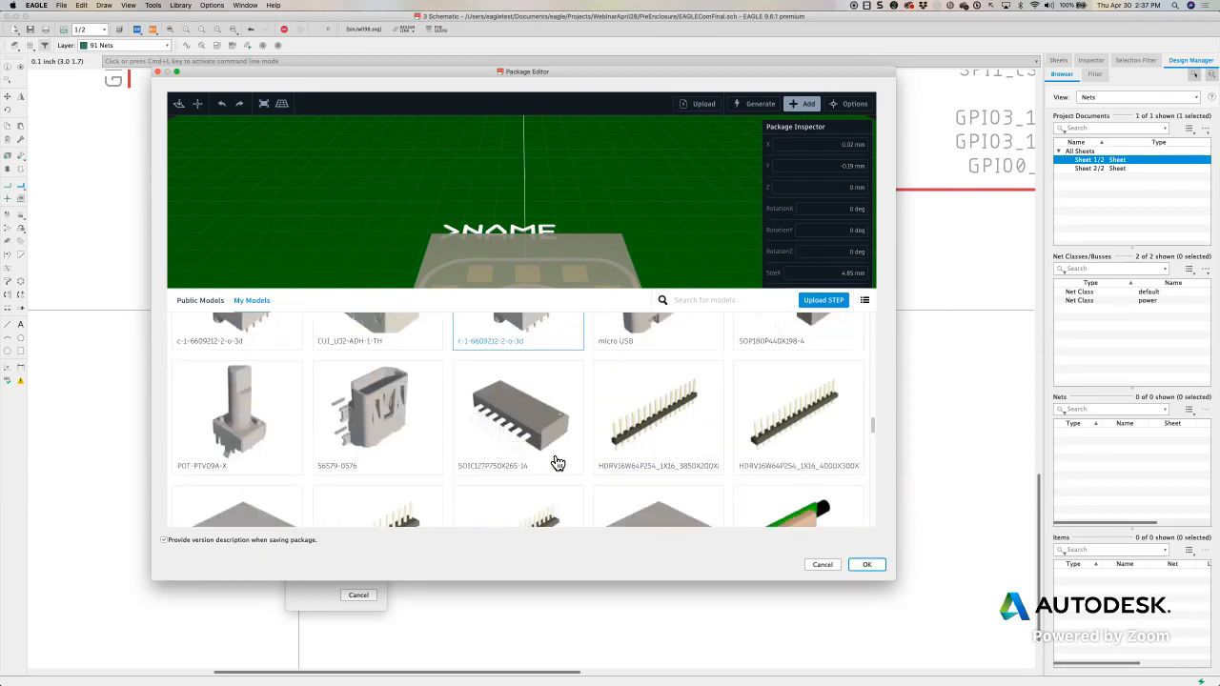
scroll(558, 463, "down", 4)
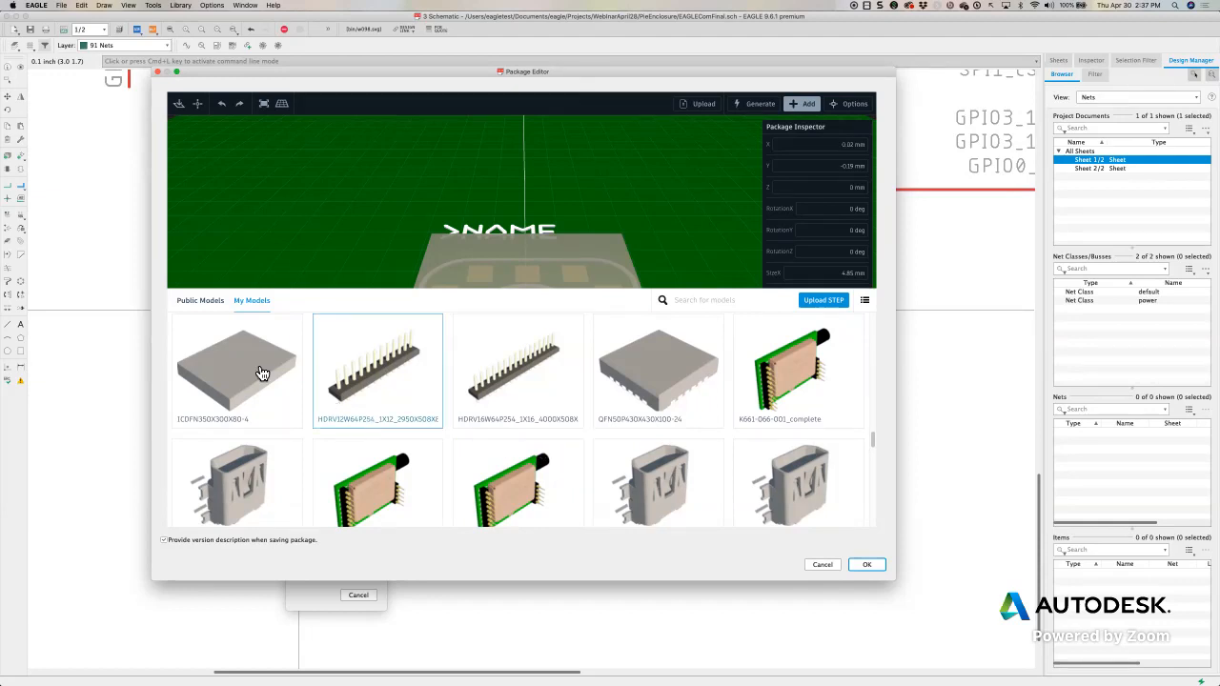
Step: Examine the range of Public Models available for adding to the package
left_click(201, 308)
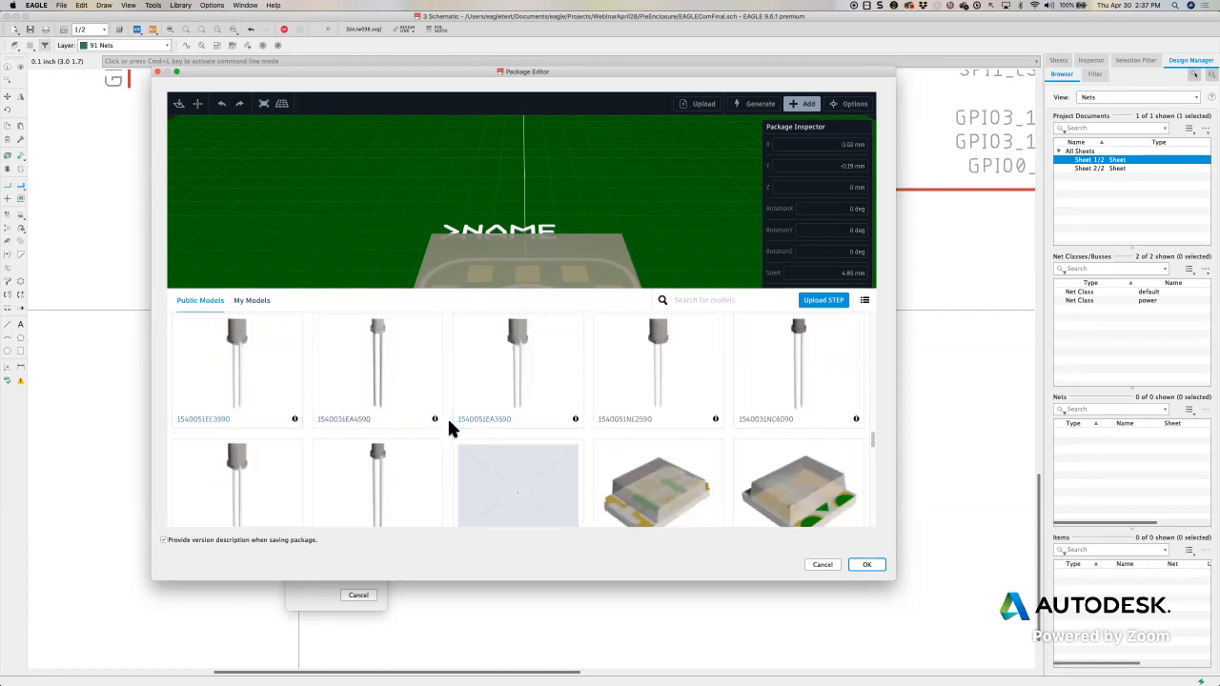
scroll(448, 431, "down", 10)
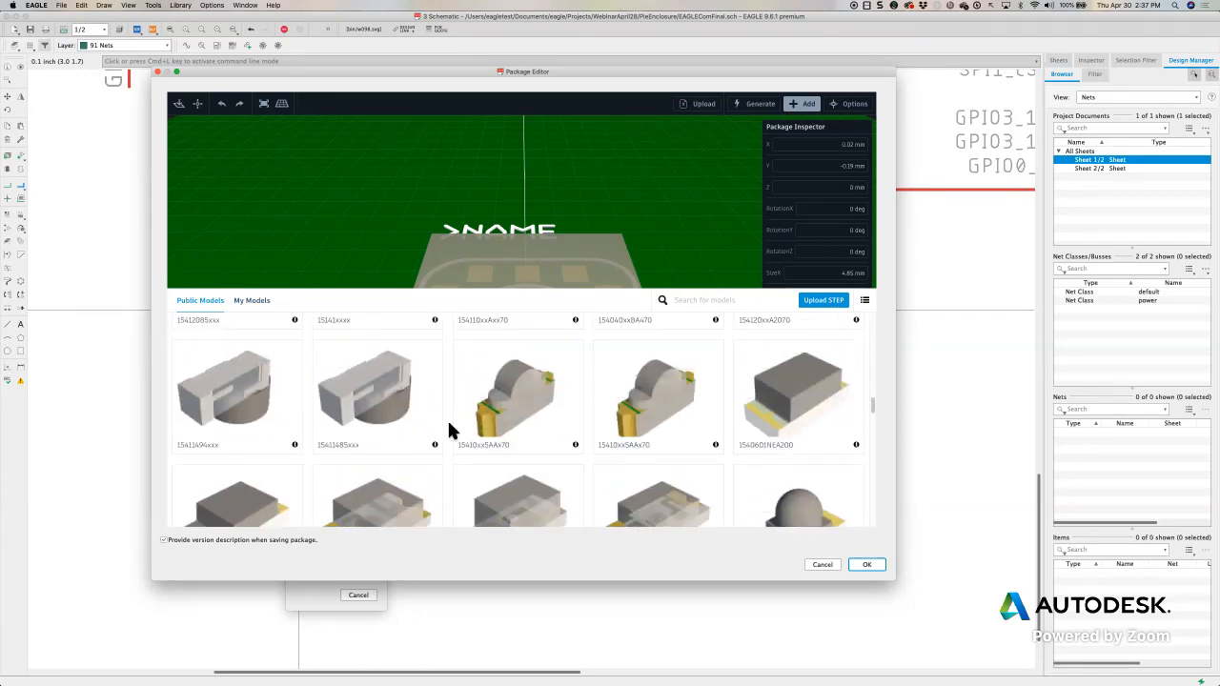
scroll(448, 431, "up", 5)
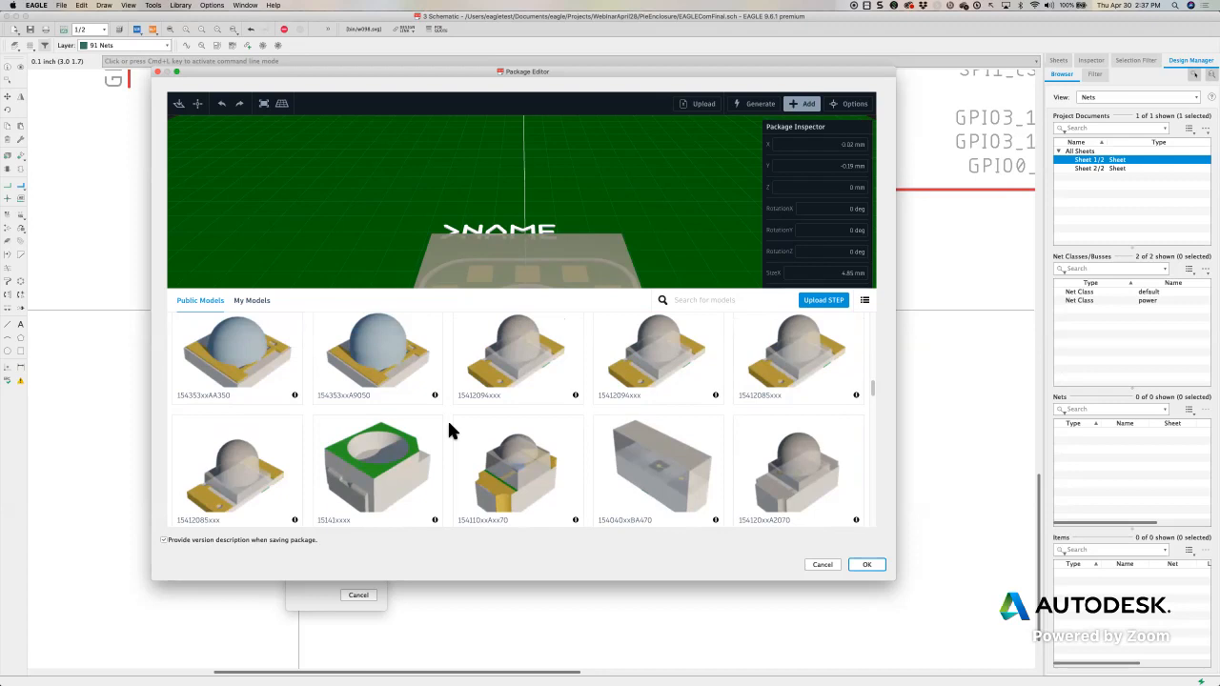
scroll(451, 431, "up", 5)
scroll(452, 431, "down", 5)
scroll(443, 348, "down", 5)
scroll(449, 357, "up", 3)
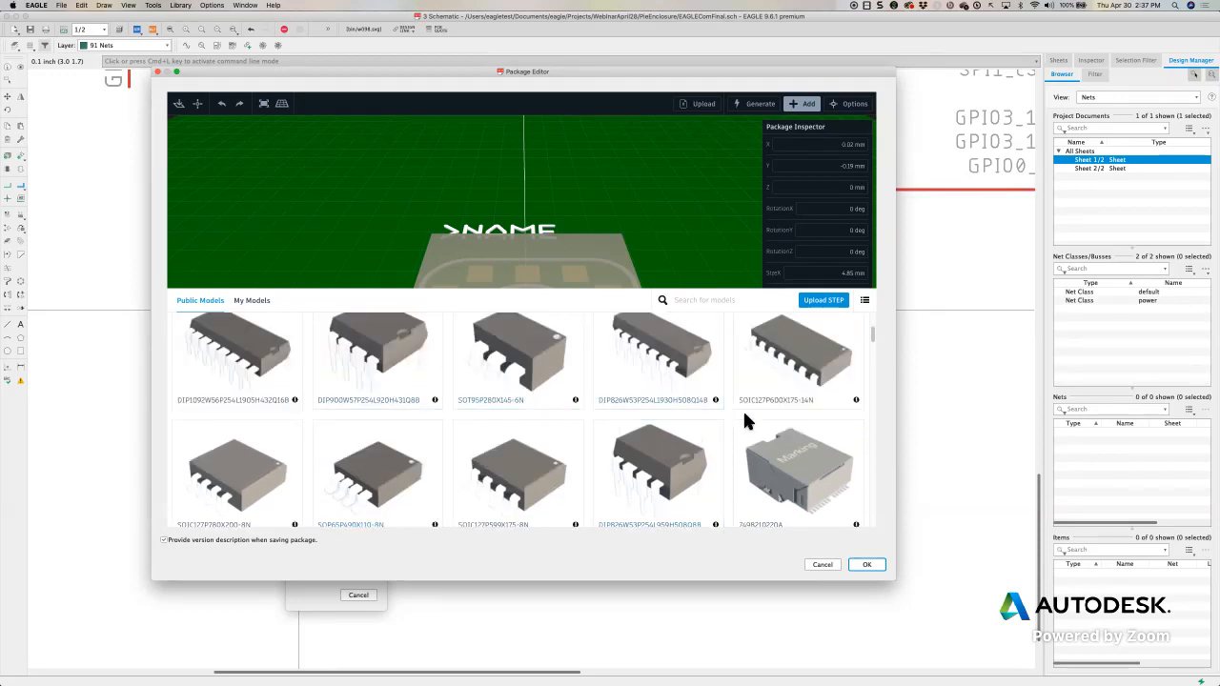
Step: Search the public models for "pixie" and "1206", review the 1206 models, and close the package editor without saving
left_click(689, 303)
type("pixle")
key("Return")
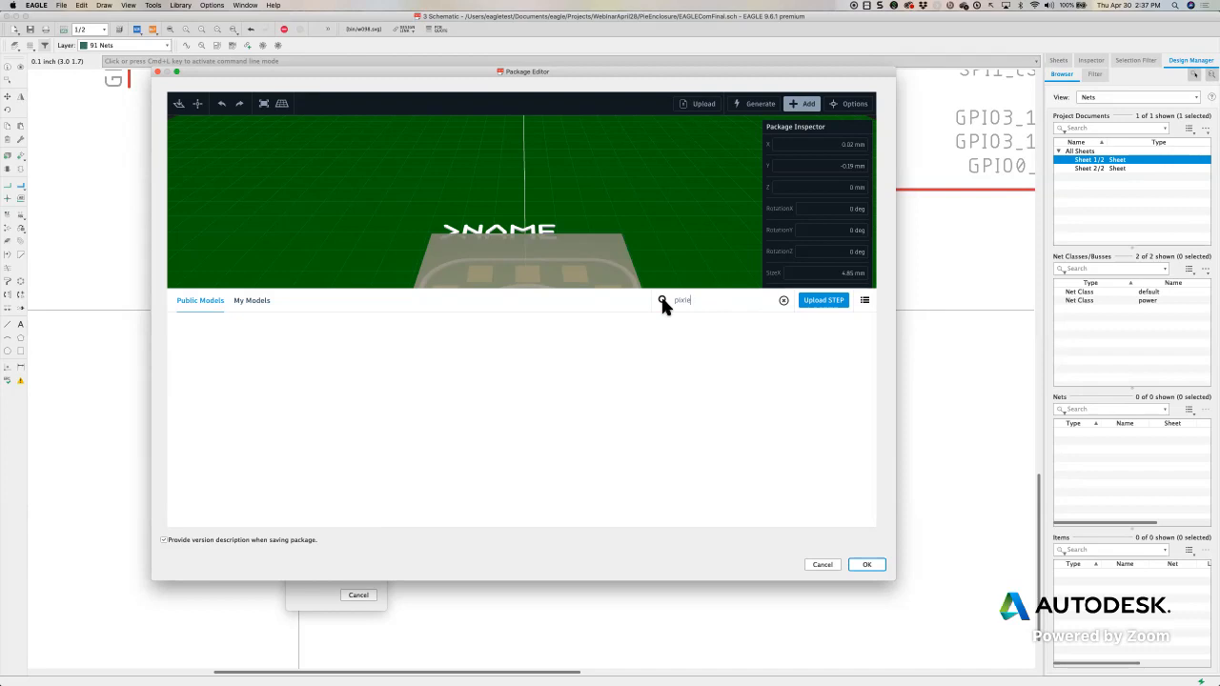
key("BackSpace")
type("1206")
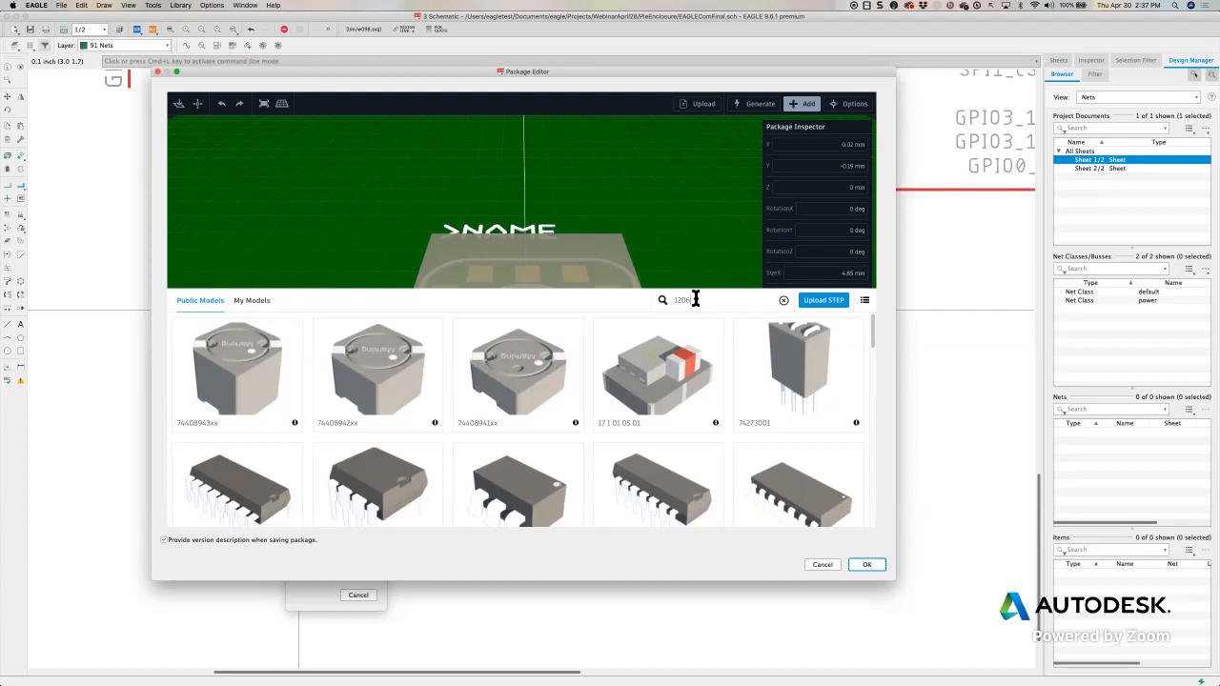
scroll(511, 429, "down", 3)
scroll(510, 428, "down", 3)
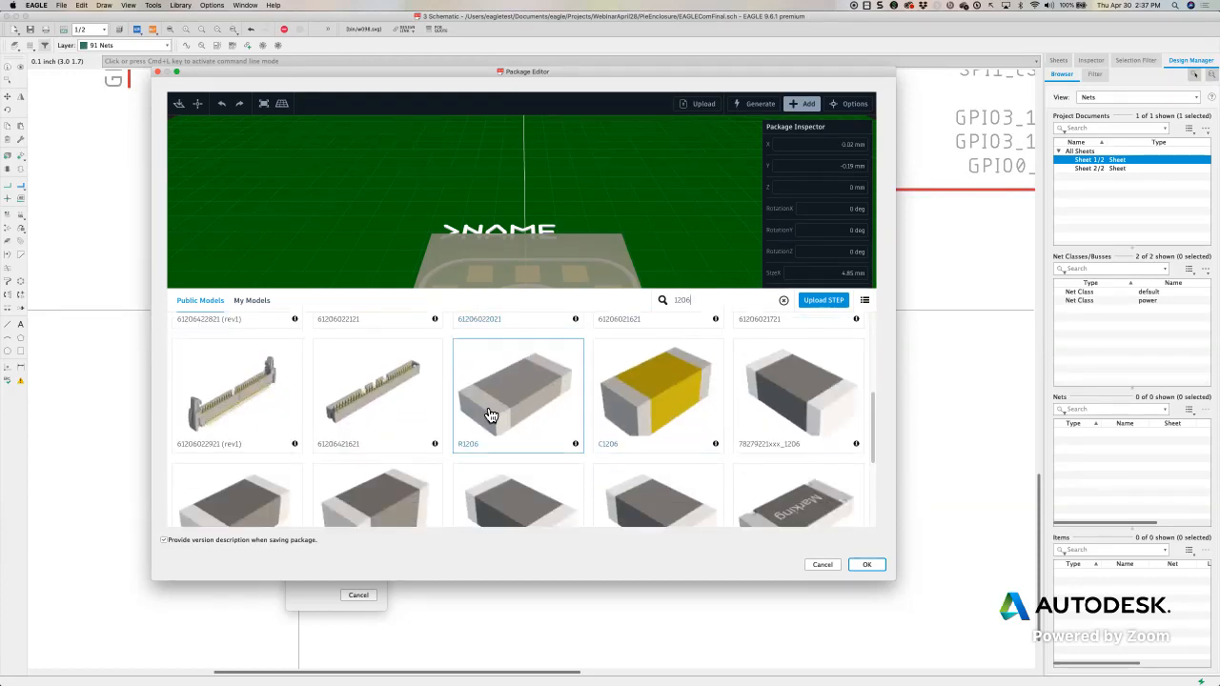
scroll(489, 414, "down", 3)
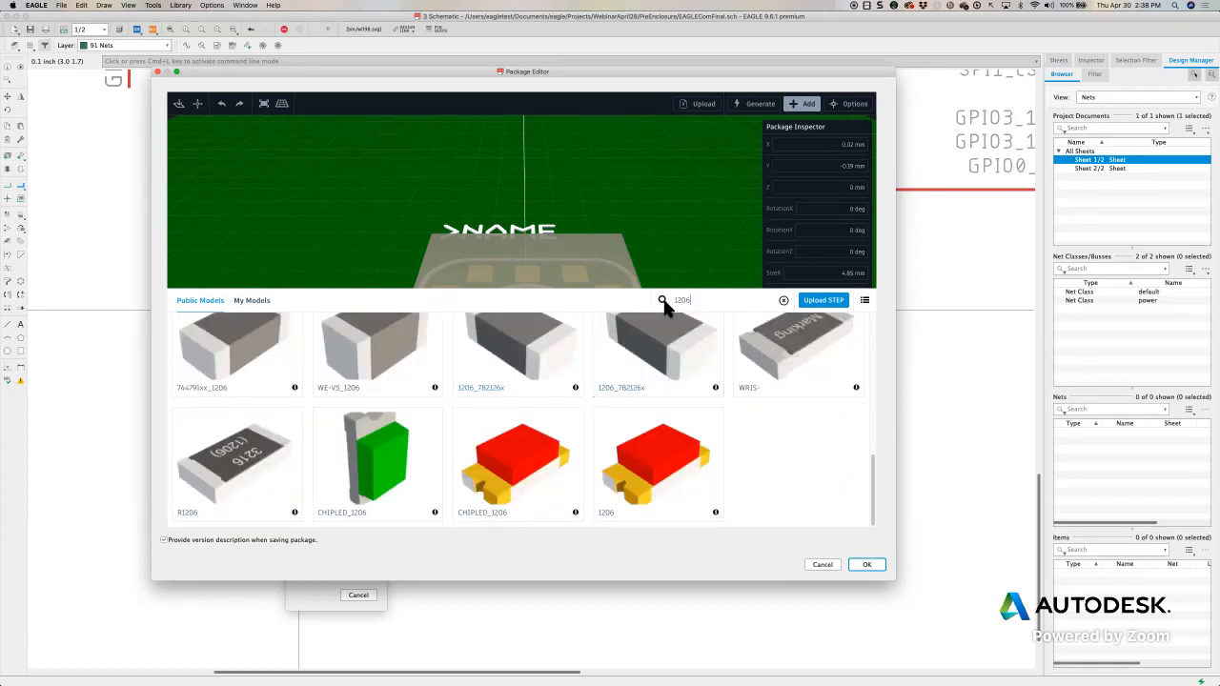
key("BackSpace")
key("BackSpace")
key("BackSpace")
left_click(158, 72)
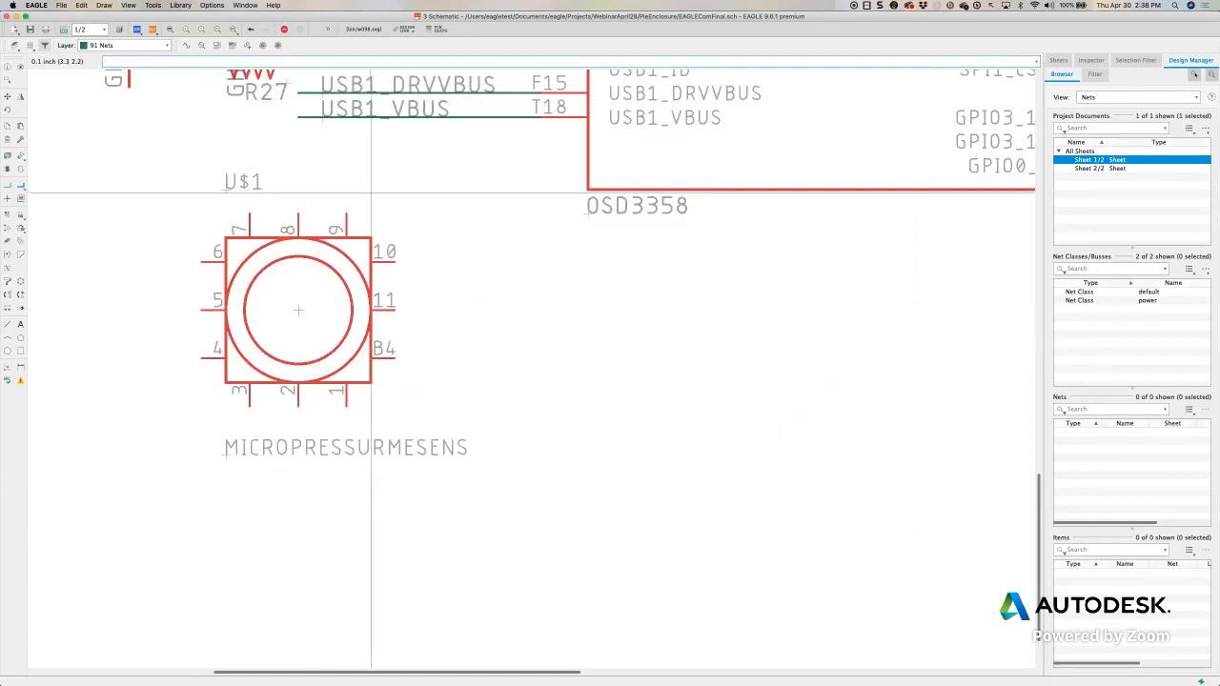
Step: Switch to the board layout and move the component group slightly upward, picking it up at connector J1
left_click(63, 30)
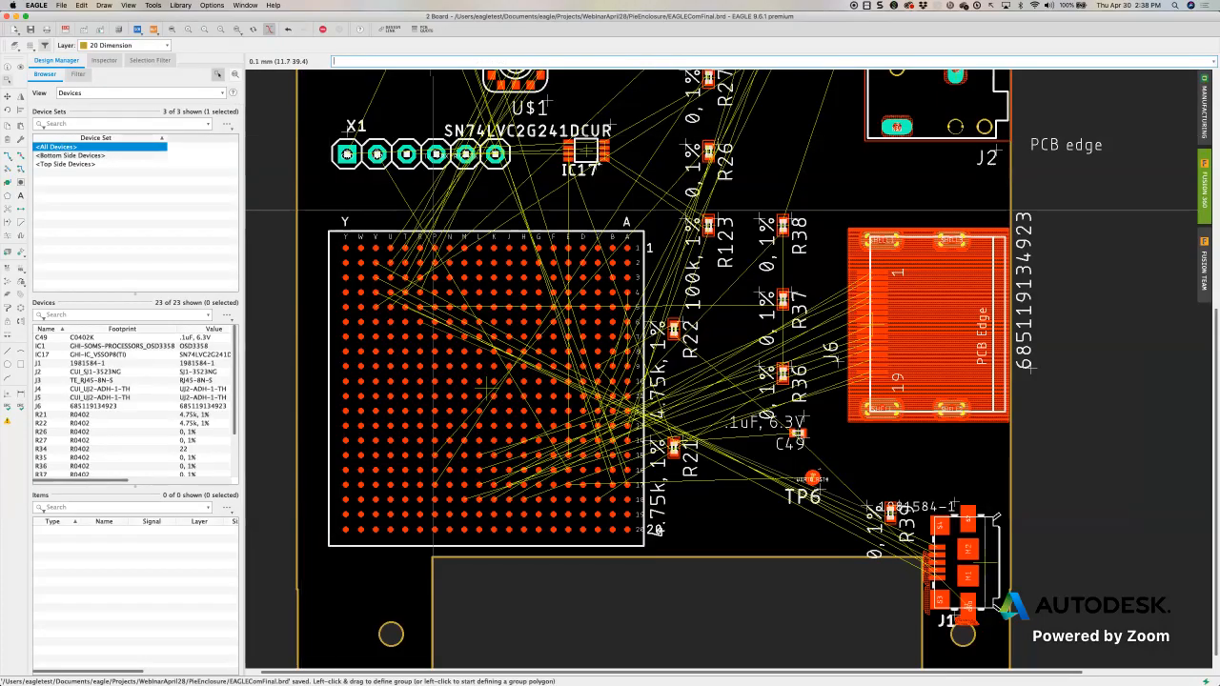
scroll(429, 238, "down", 5)
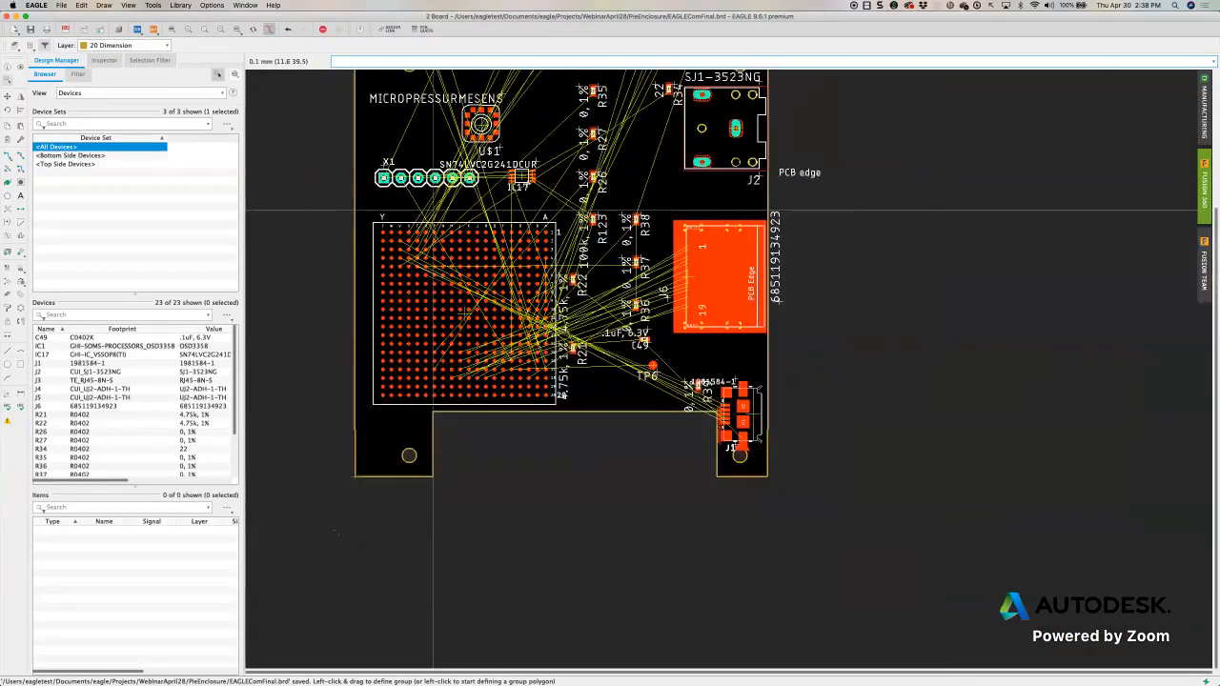
scroll(431, 226, "down", 3)
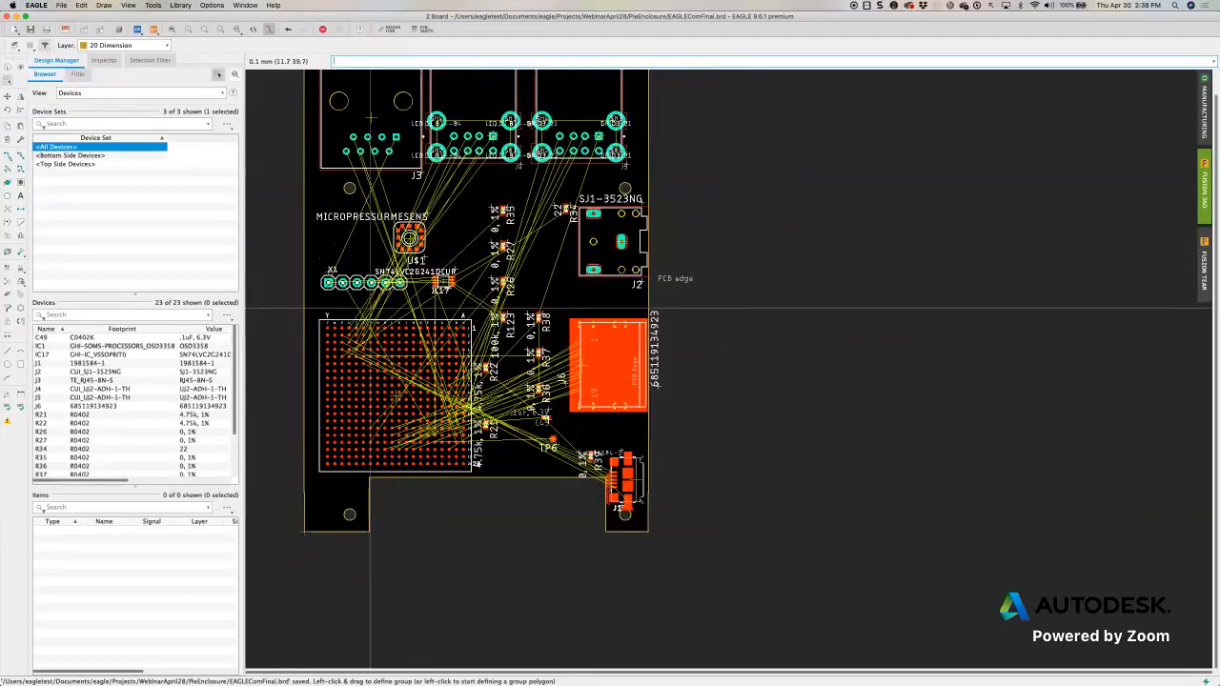
scroll(632, 469, "up", 4)
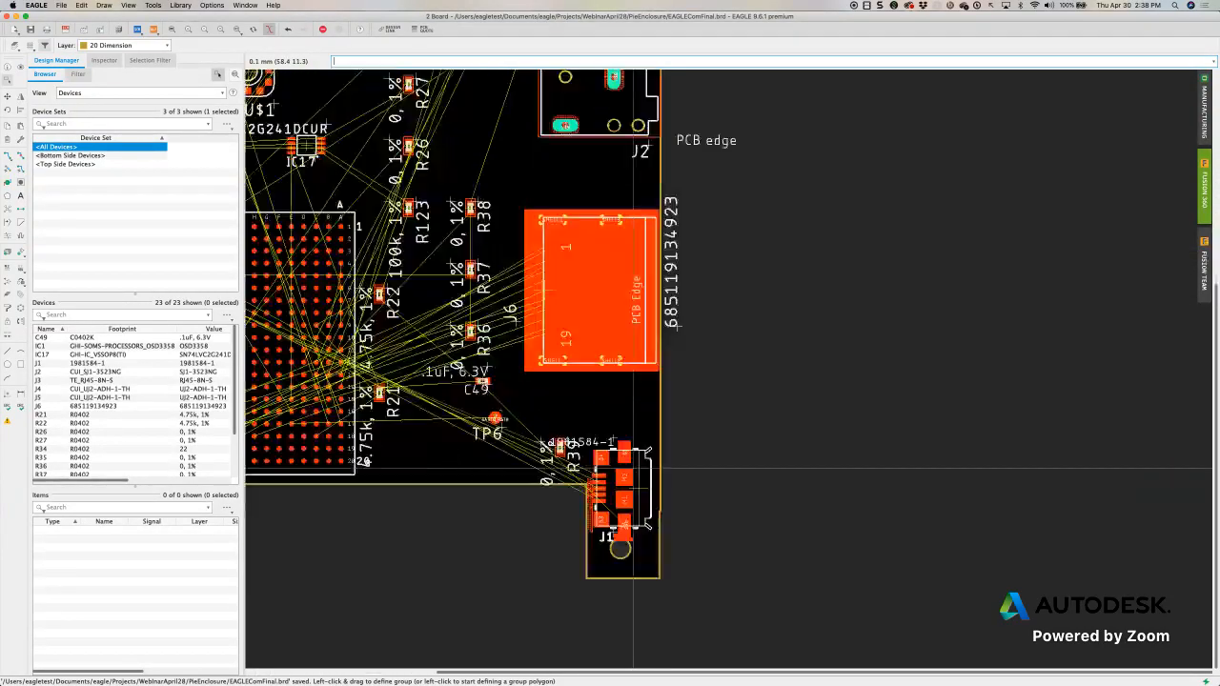
scroll(632, 469, "up", 3)
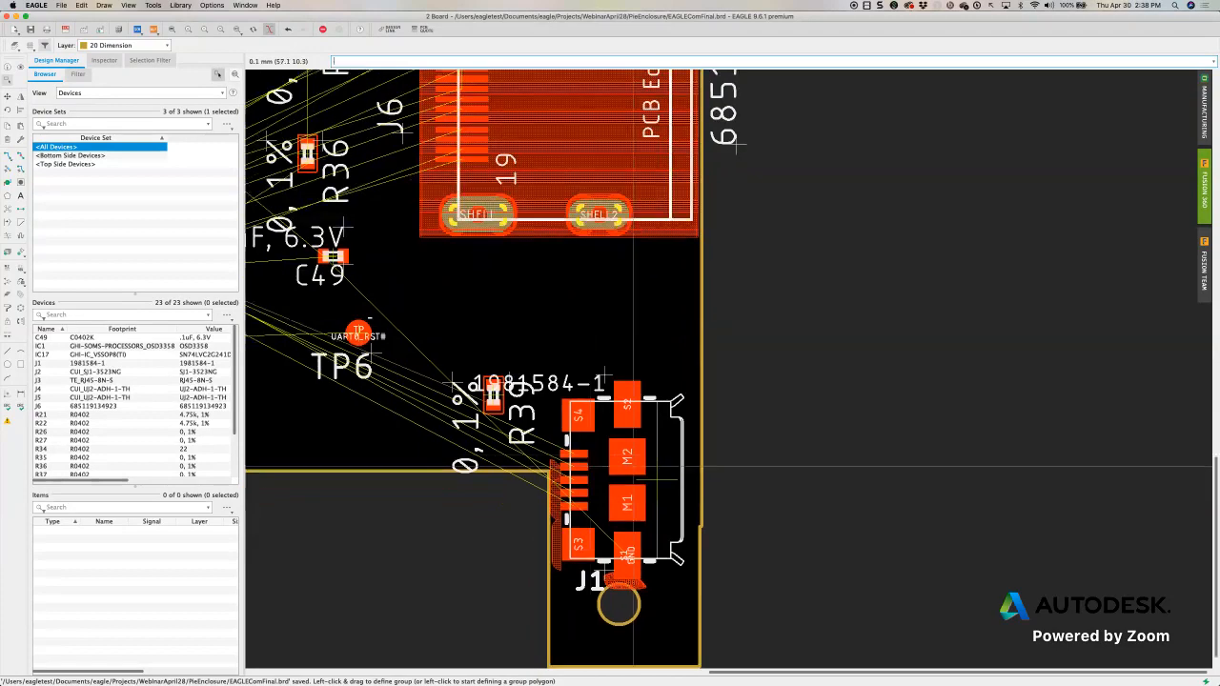
key("F7")
right_click(656, 481, "ctrl")
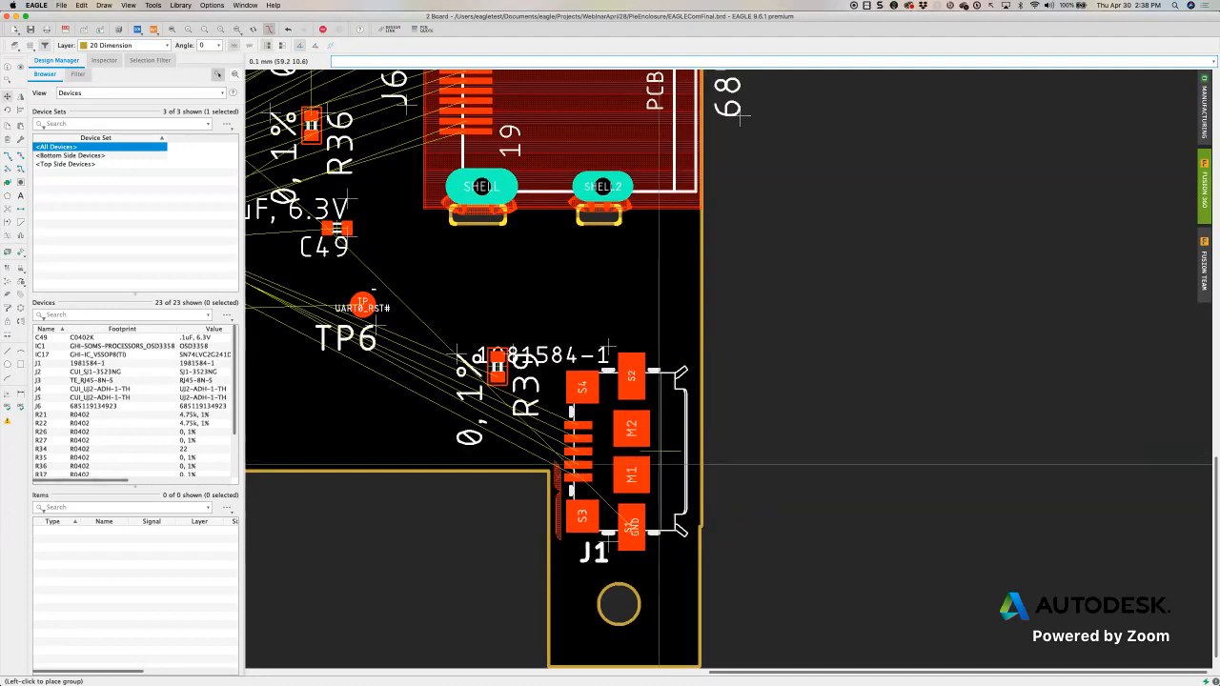
left_click(656, 470)
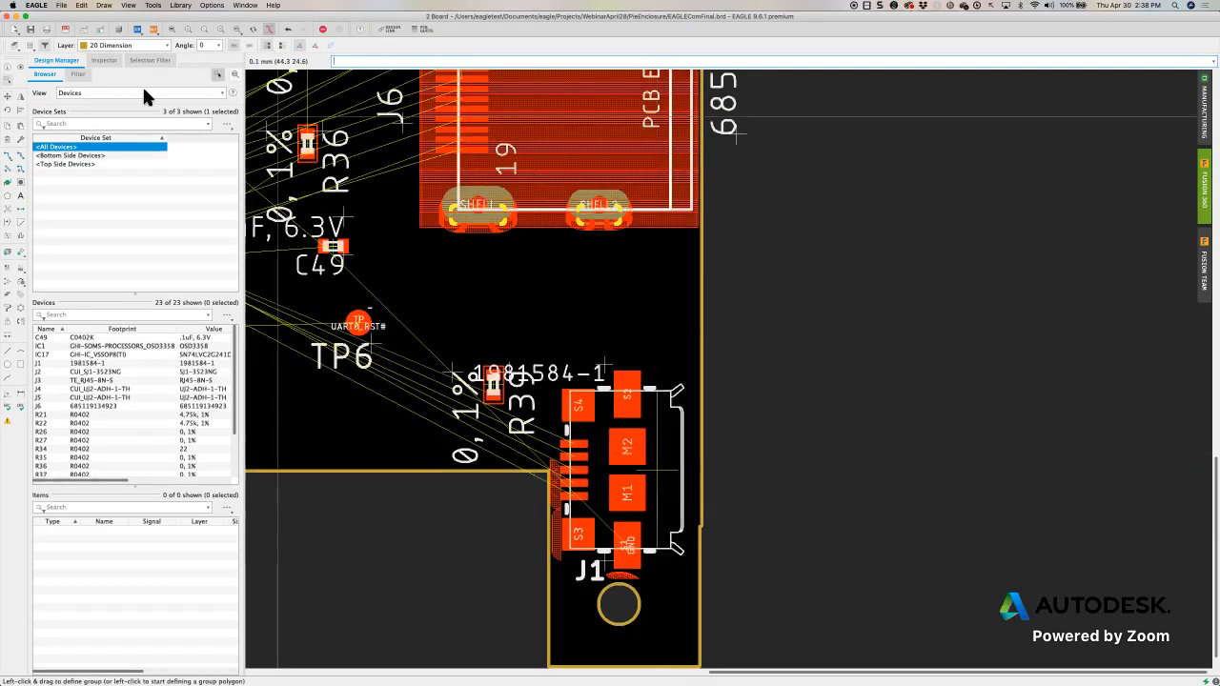
Step: Undo the last move of the component group
left_click(82, 4)
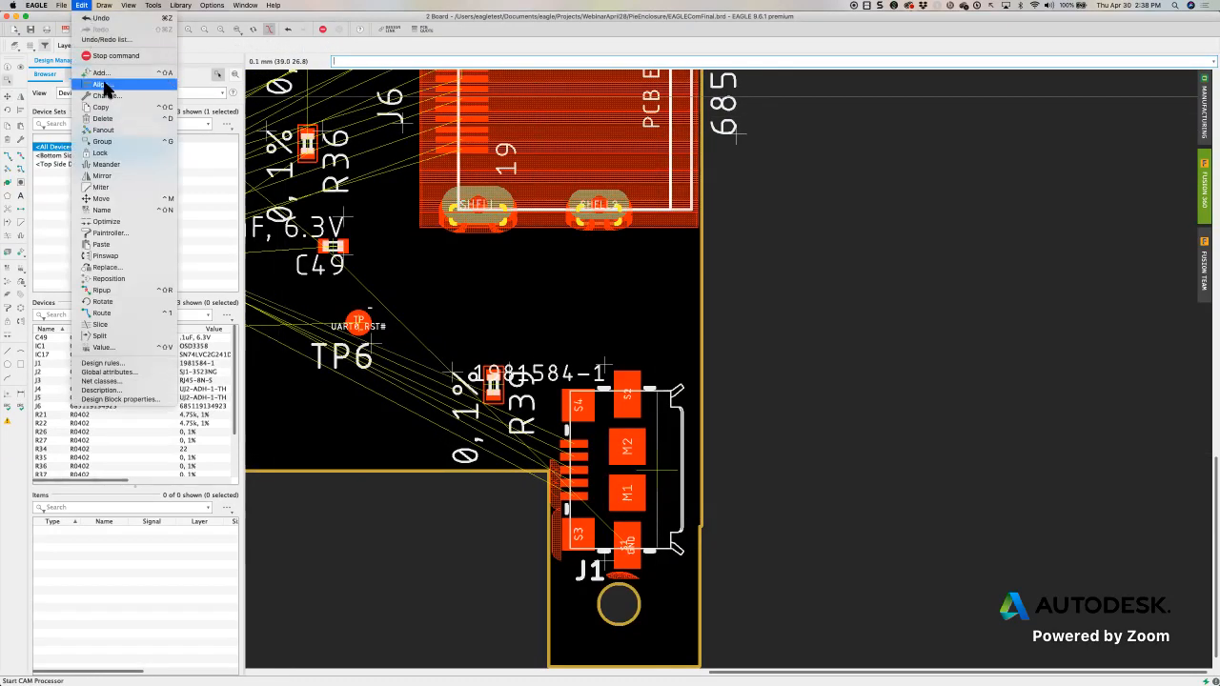
left_click(108, 21)
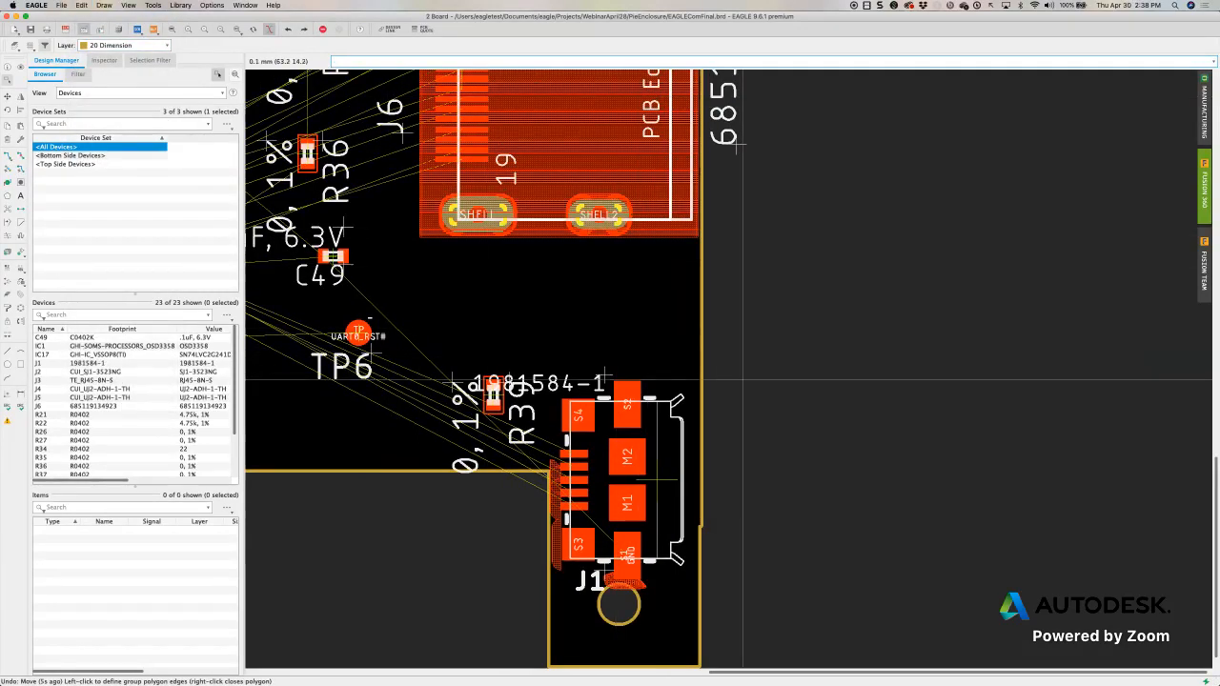
key("Escape")
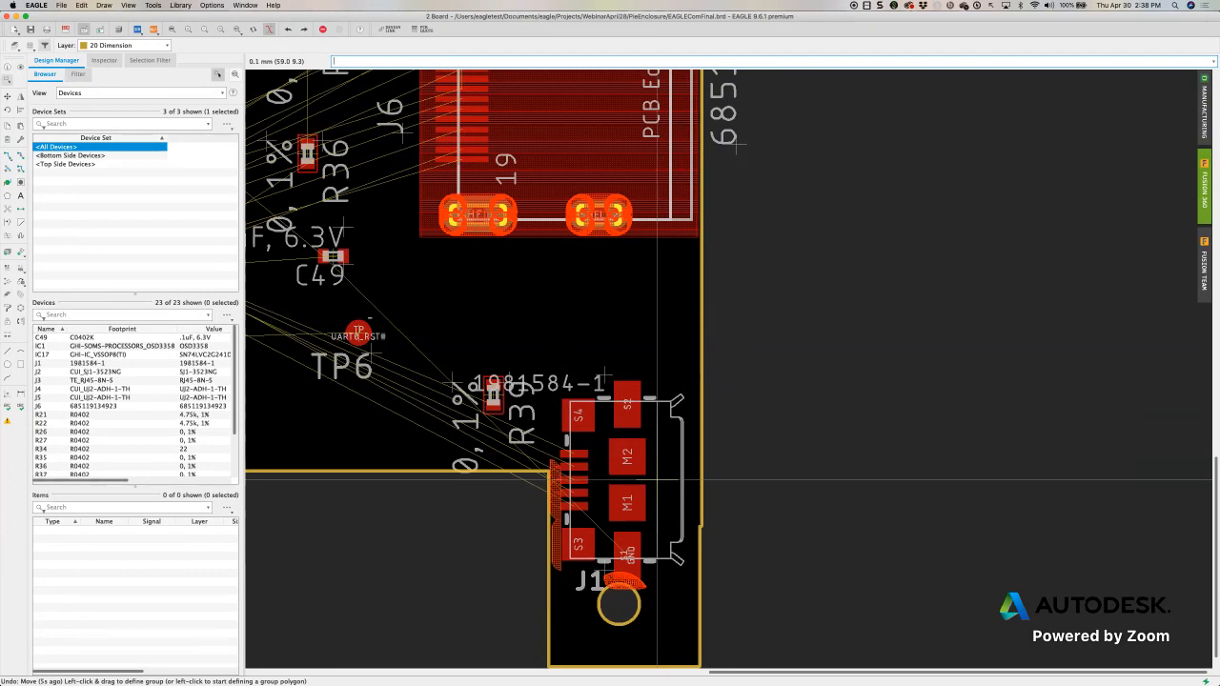
Step: Move connector J1 up and against the board's right outline, clear of the mounting hole, and save the board
right_click(657, 473, "ctrl")
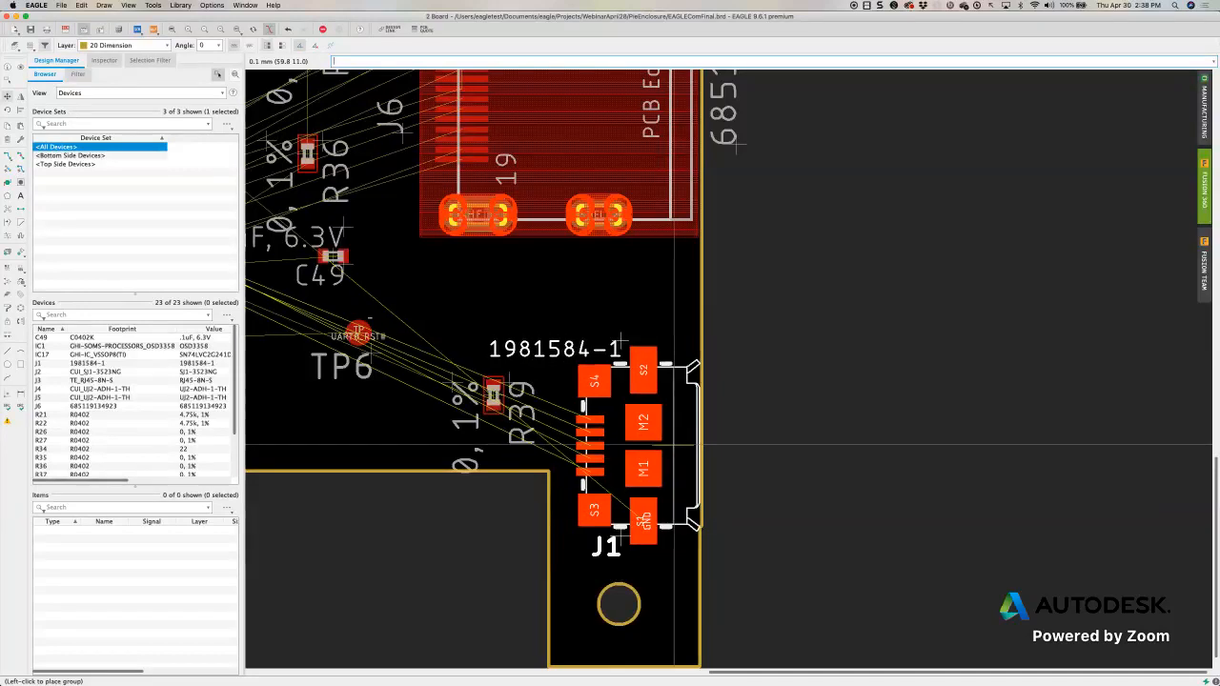
left_click(674, 444)
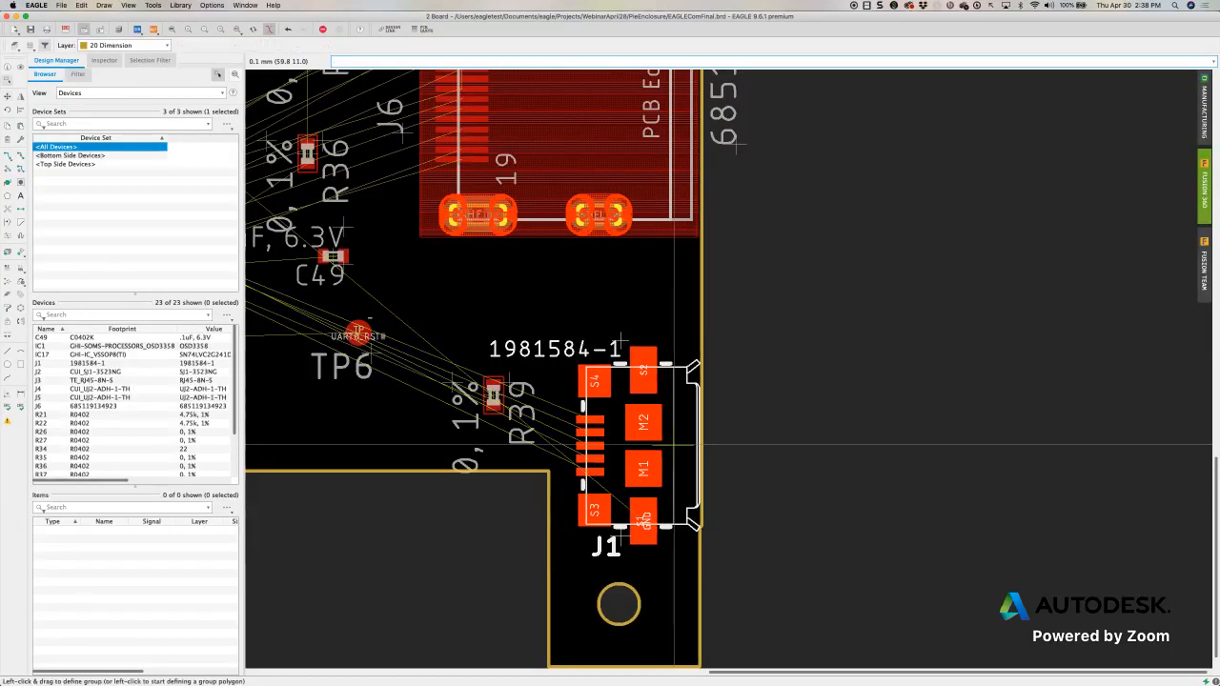
left_click(37, 32)
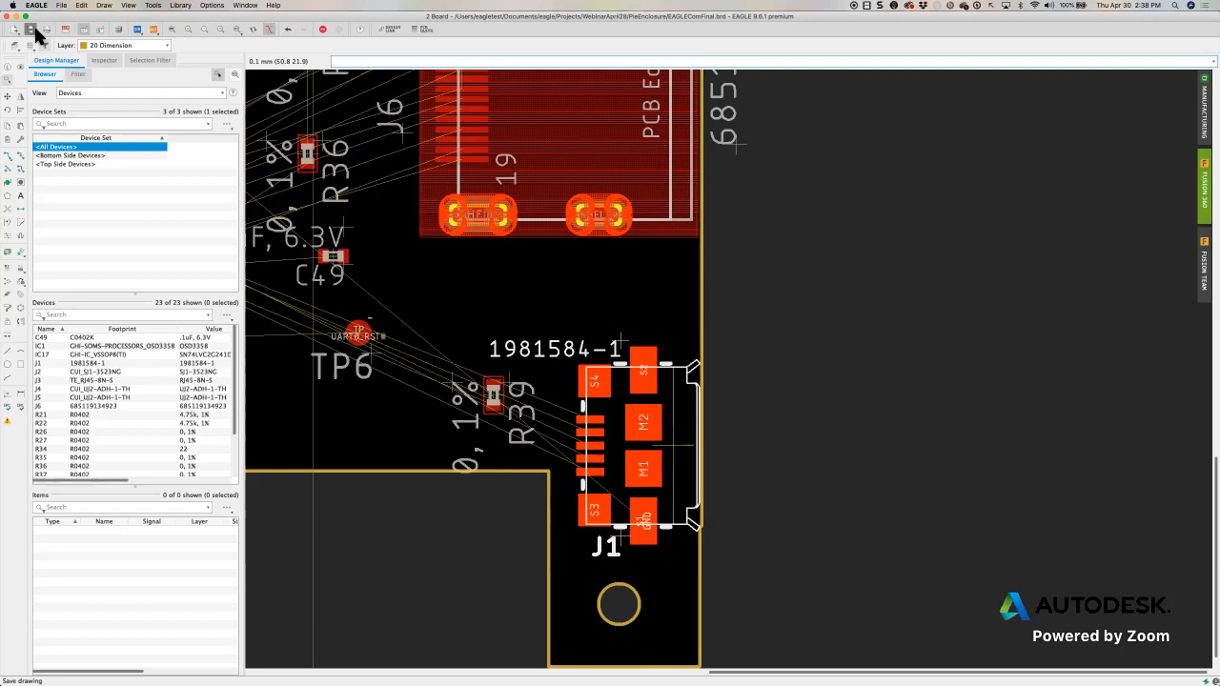
Step: Open the autorouter setup for the whole board and set its effort to Medium
scroll(483, 320, "down", 3)
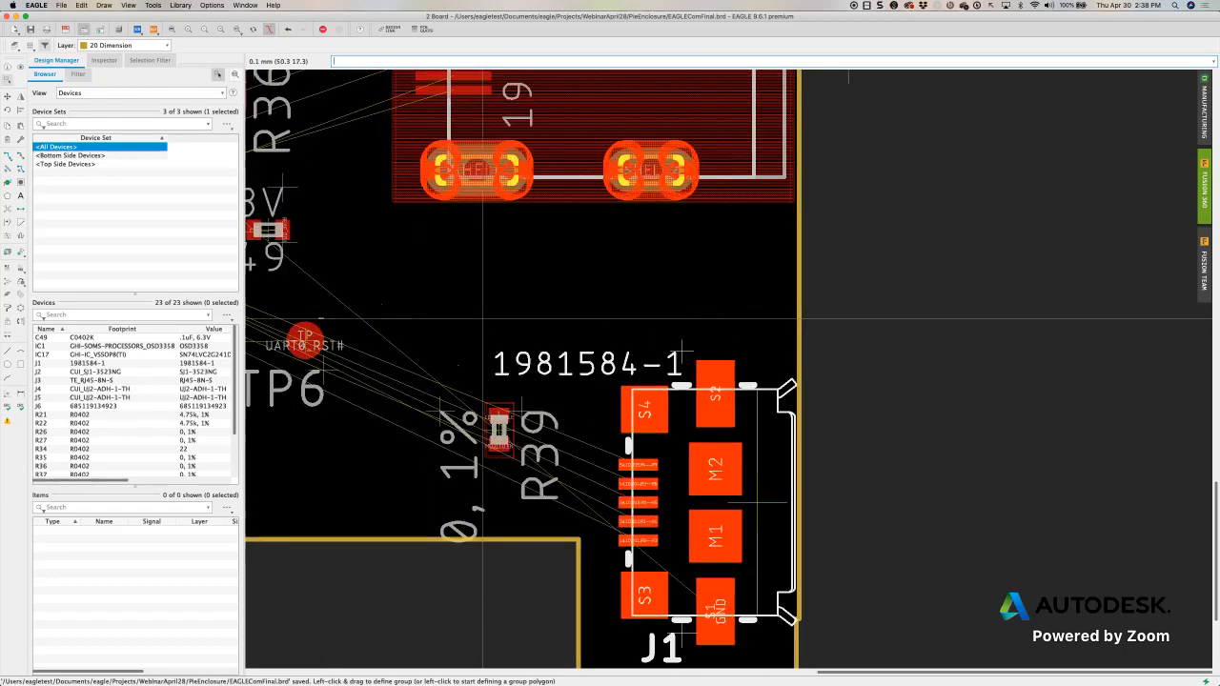
scroll(387, 238, "down", 5)
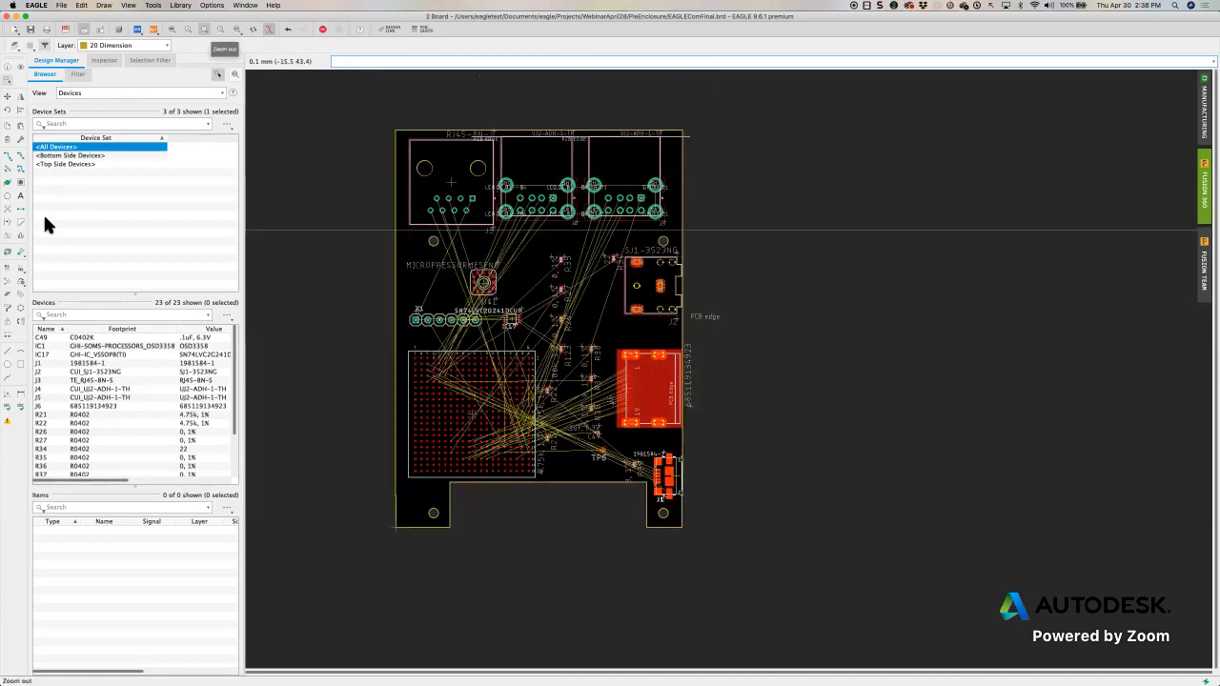
left_click(12, 167)
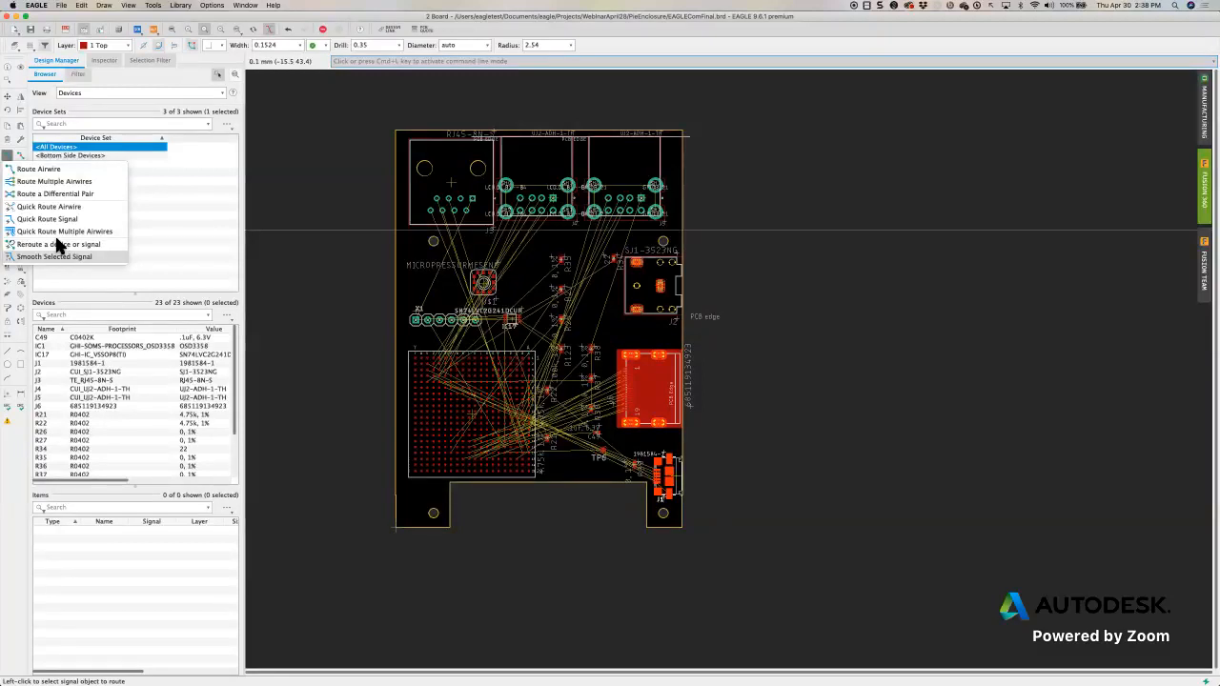
key("Escape")
left_click(21, 168)
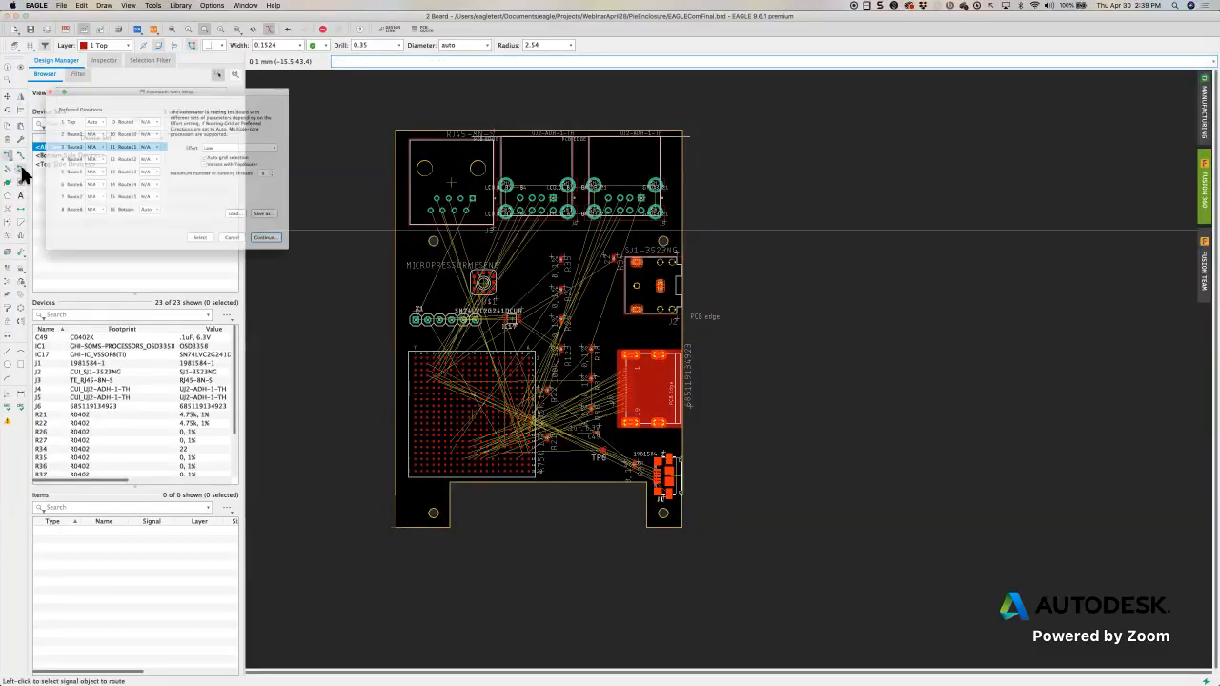
left_click_drag(147, 63, 214, 142)
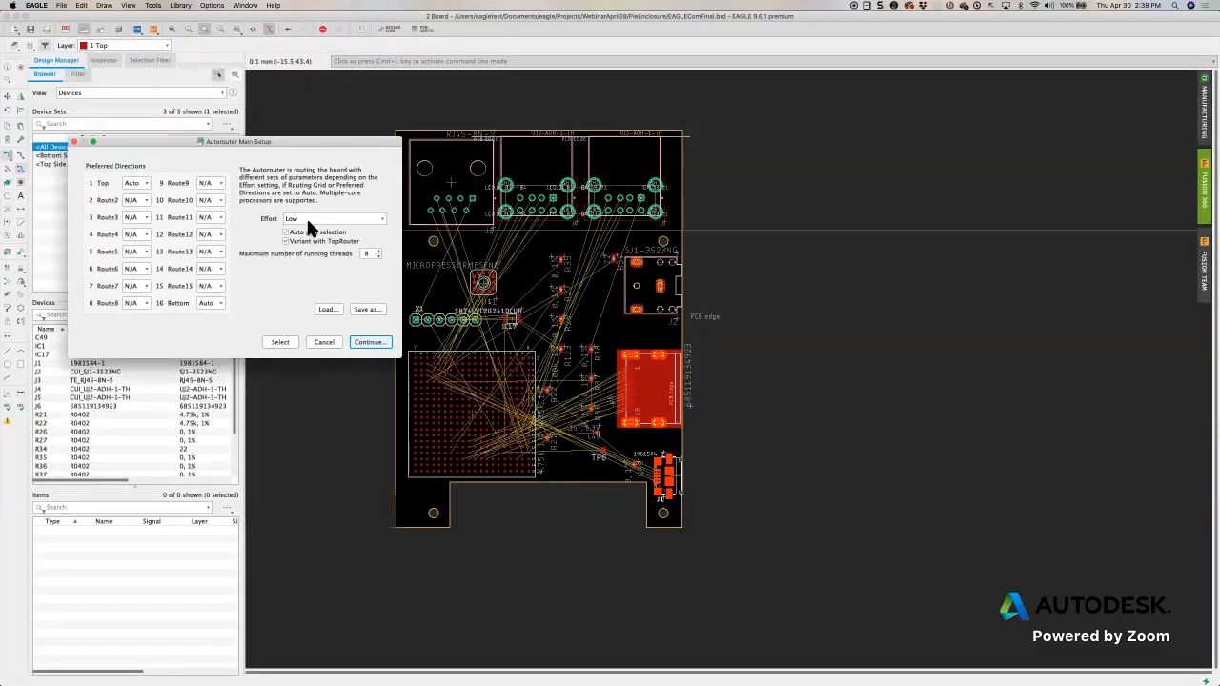
left_click(308, 218)
left_click(305, 232)
left_click_drag(352, 138, 345, 136)
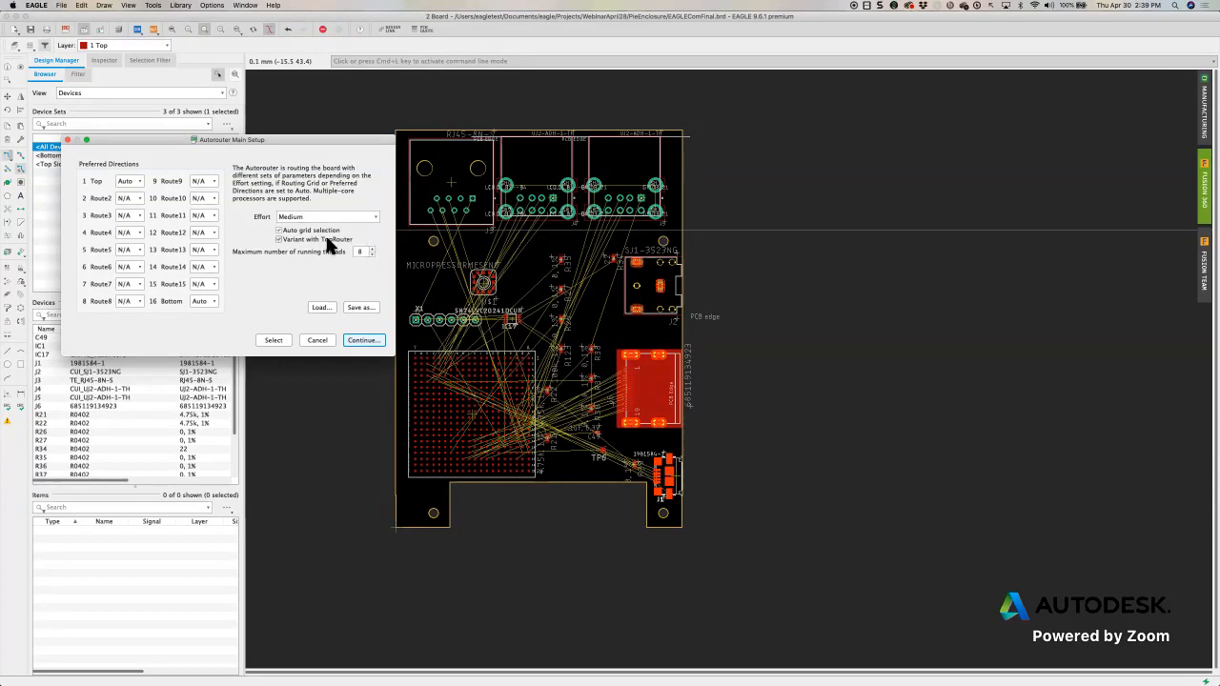
Step: Continue to the routing variants, start the autorouting job, and enlarge and shift the variants window so the board is uncovered
left_click(373, 340)
left_click_drag(359, 251, 338, 212)
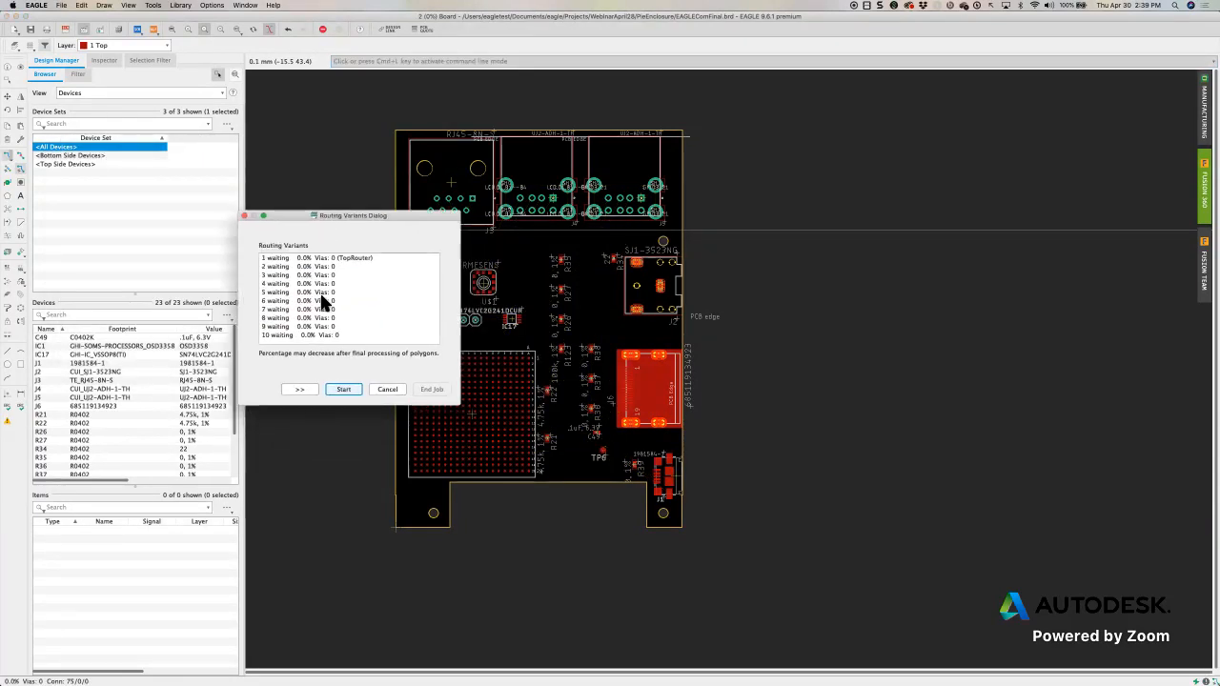
left_click(349, 392)
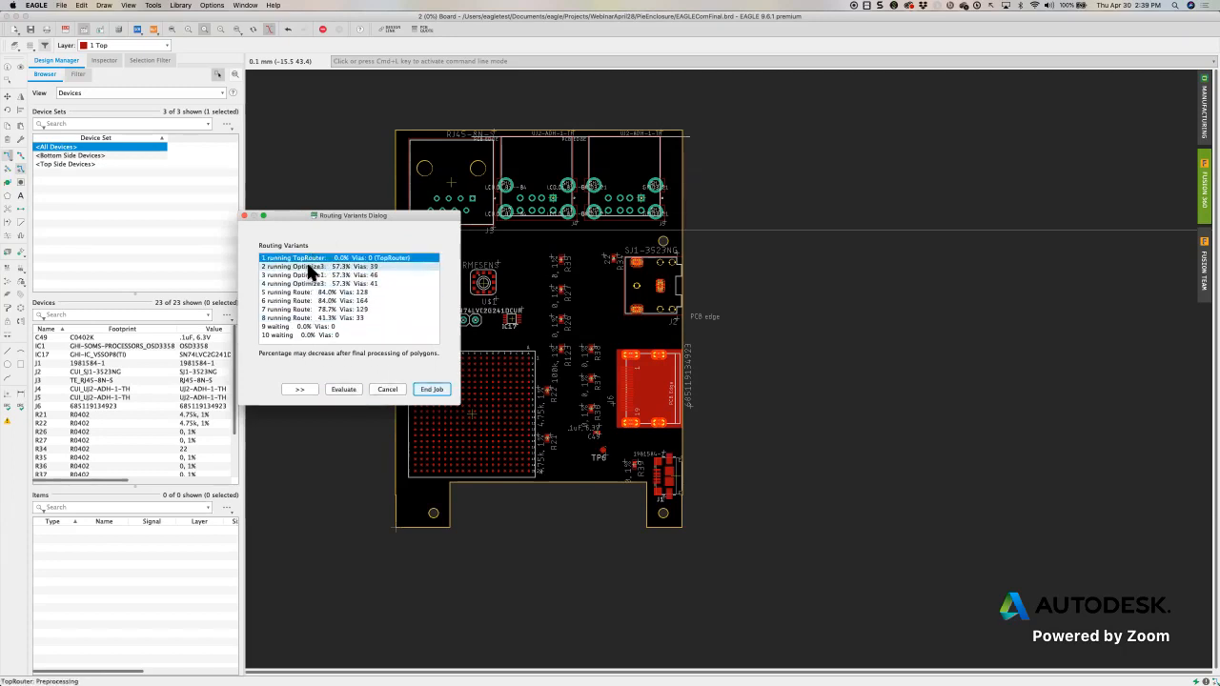
left_click_drag(344, 214, 329, 192)
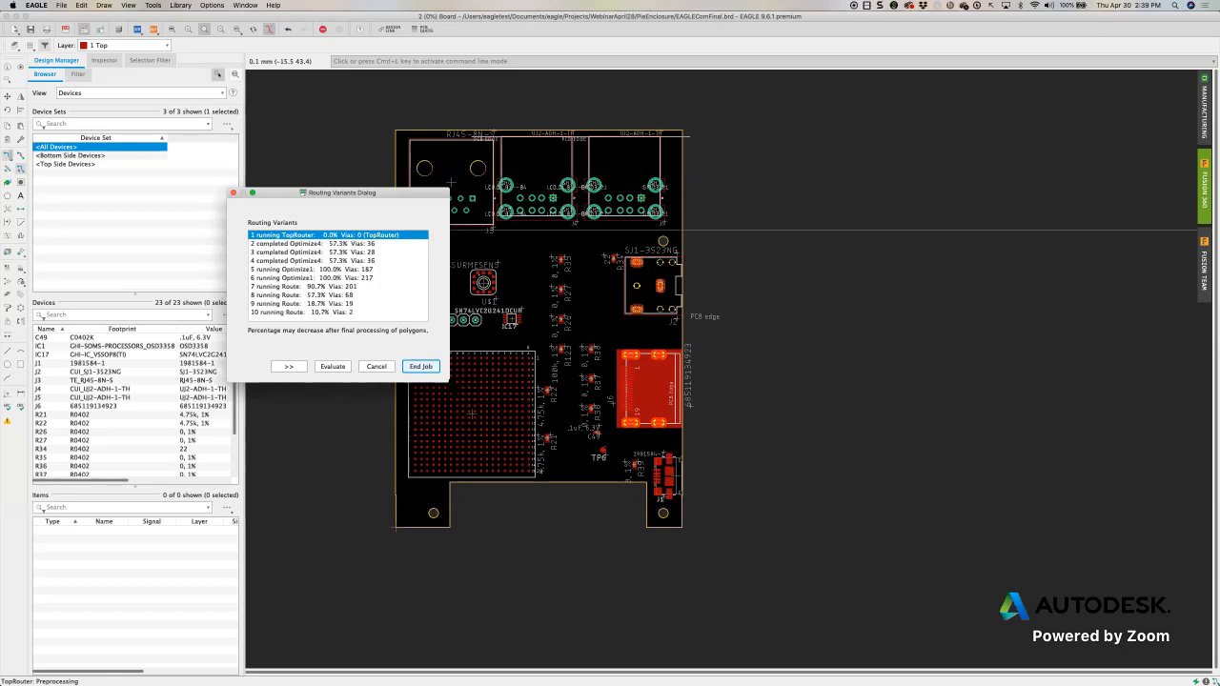
left_click_drag(448, 383, 569, 438)
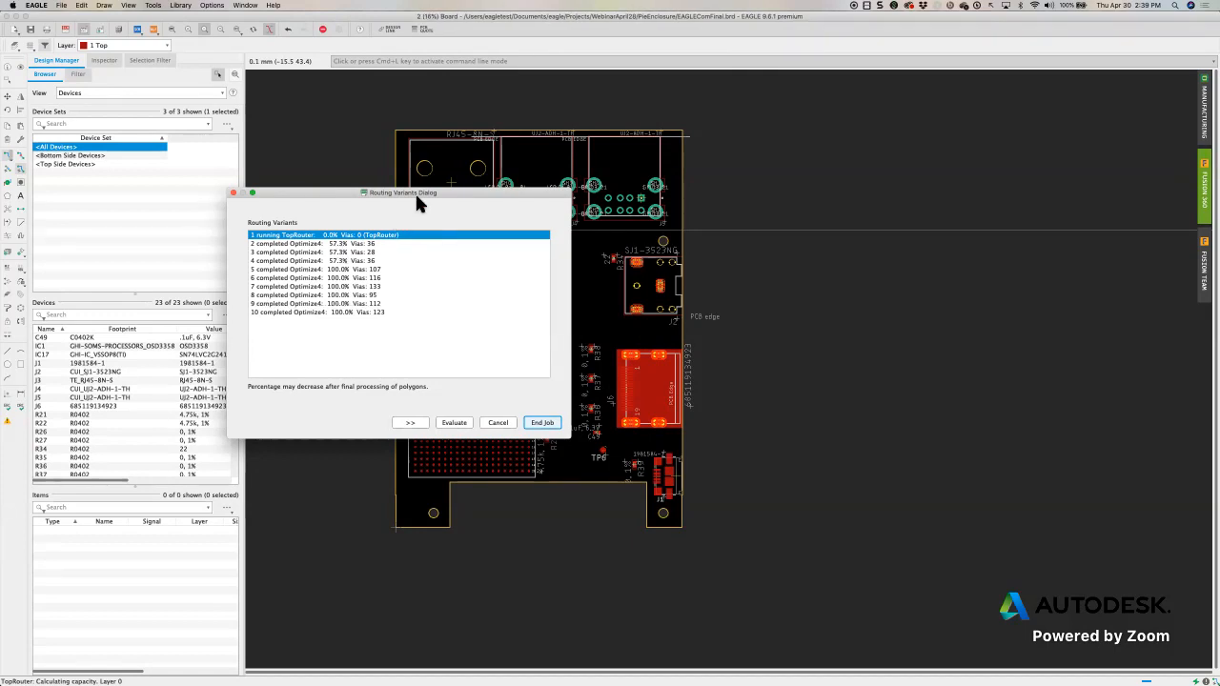
left_click_drag(416, 195, 893, 162)
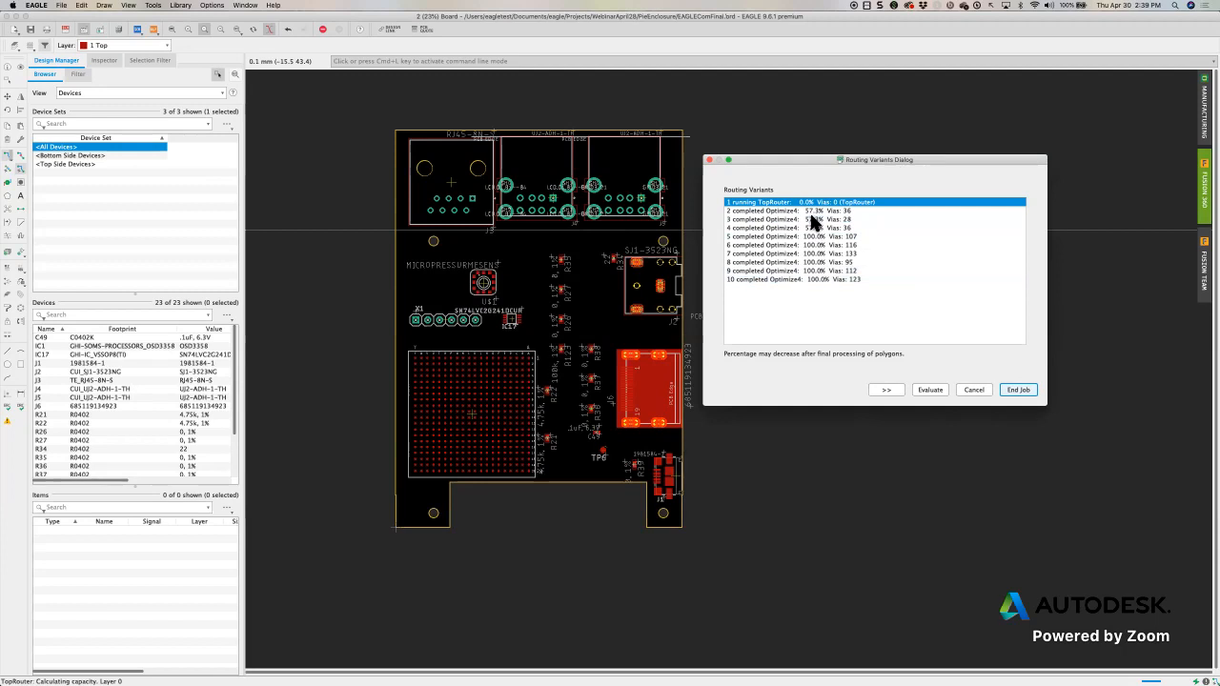
Step: Compare the routing variants by previewing their traces on the board, including the TopRouter variant
left_click(770, 213)
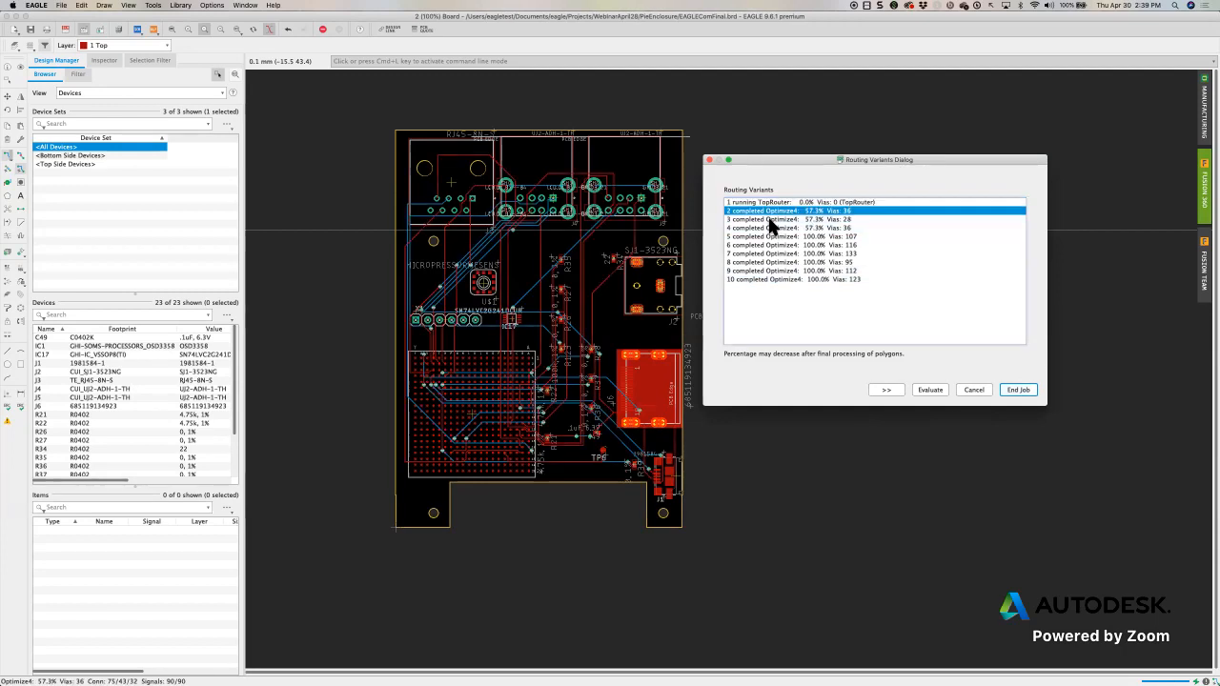
left_click(769, 220)
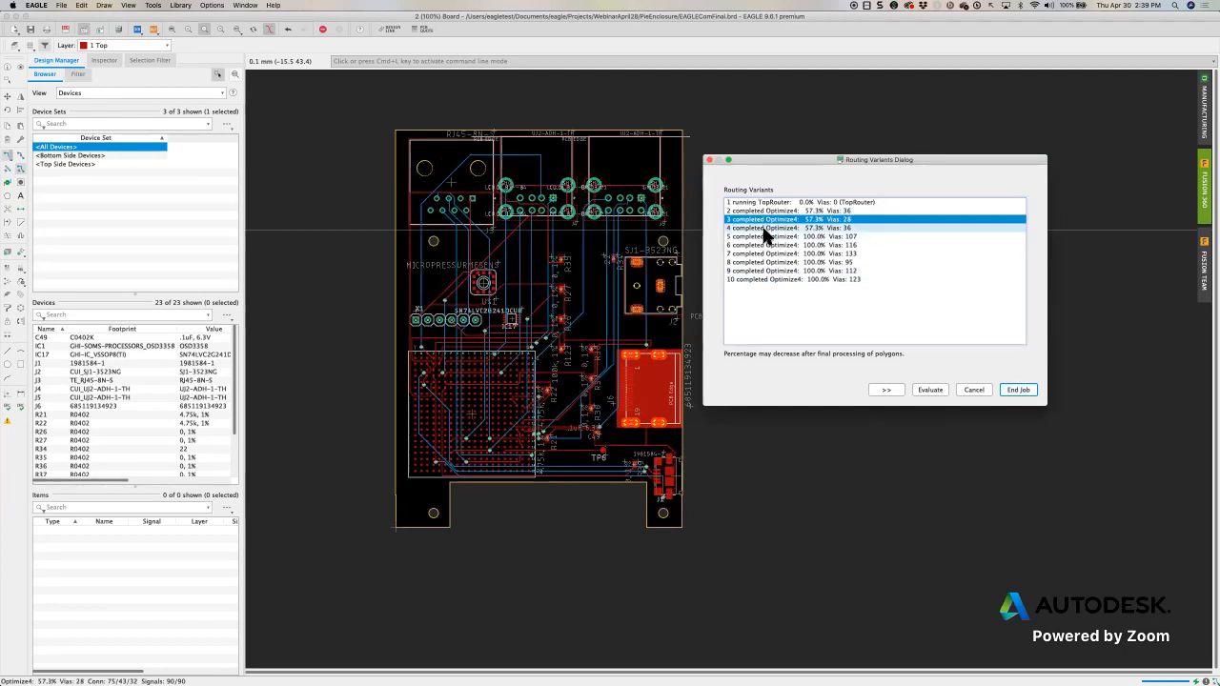
left_click(766, 228)
left_click(754, 238)
left_click(755, 253)
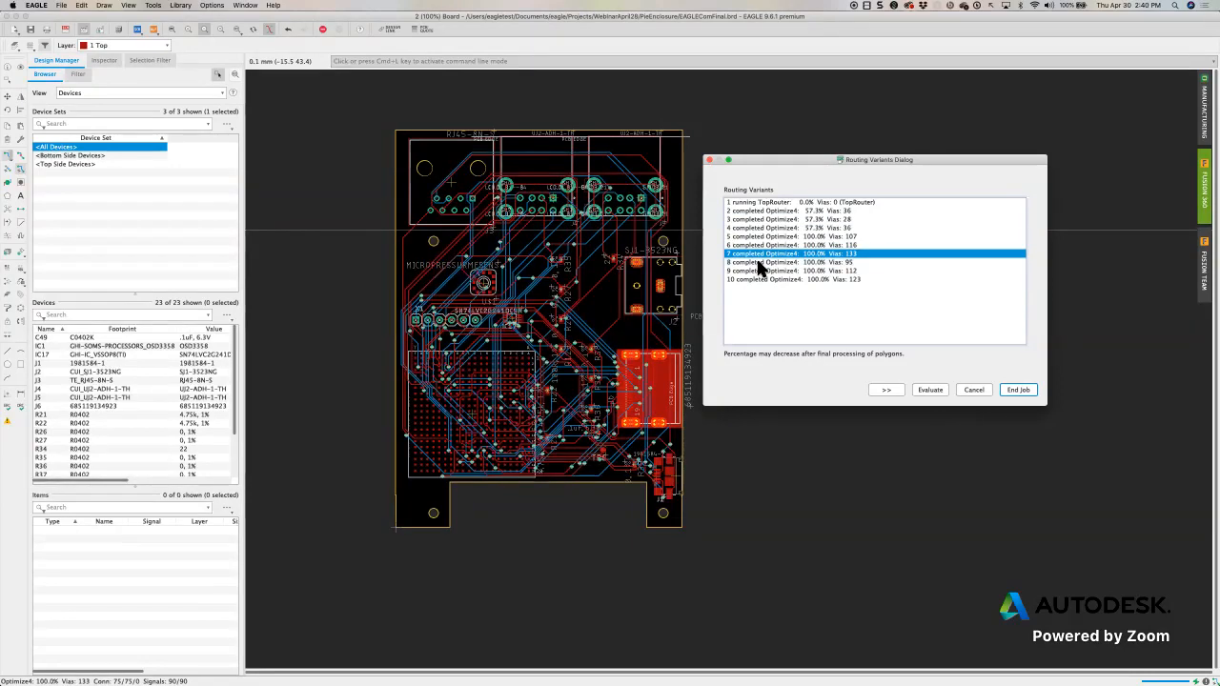
left_click(757, 262)
left_click(755, 271)
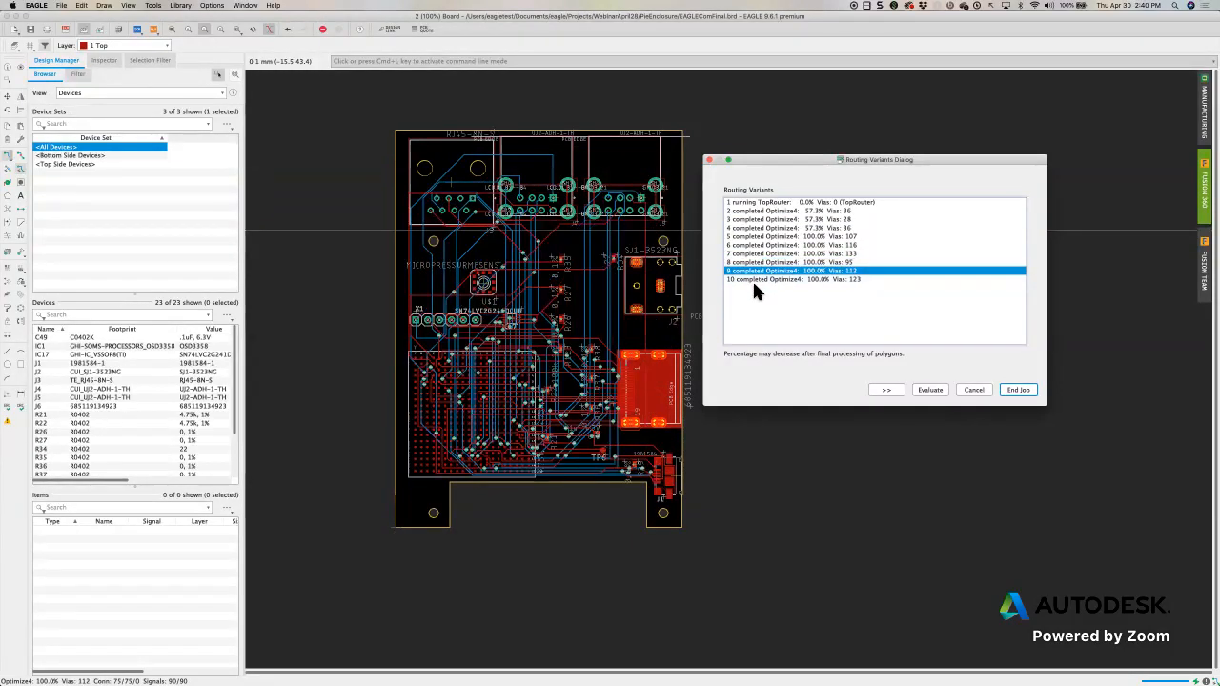
left_click(757, 204)
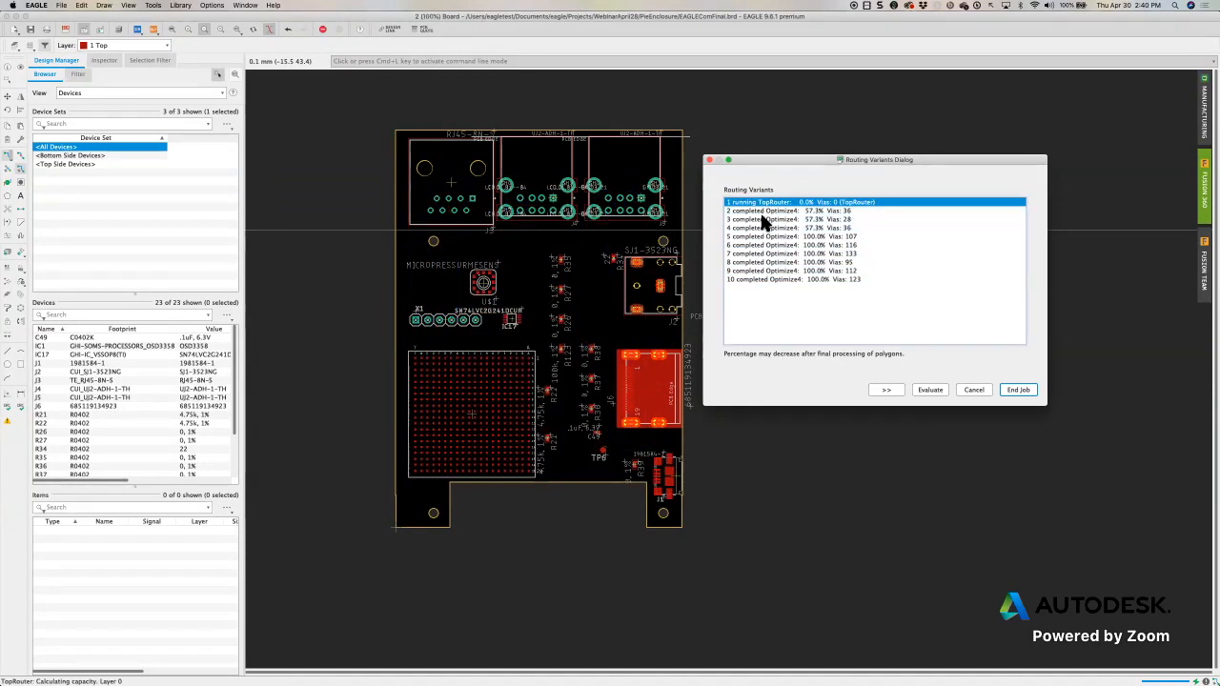
left_click(760, 211)
key("Up")
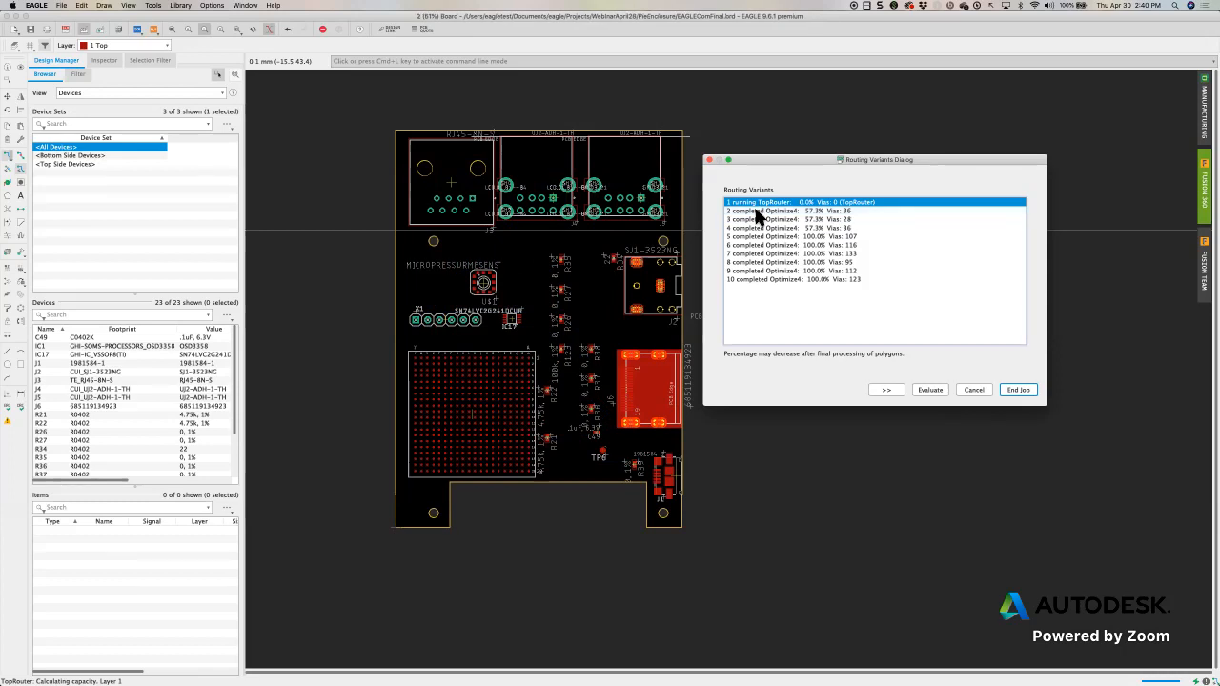
left_click(758, 218)
left_click(764, 237)
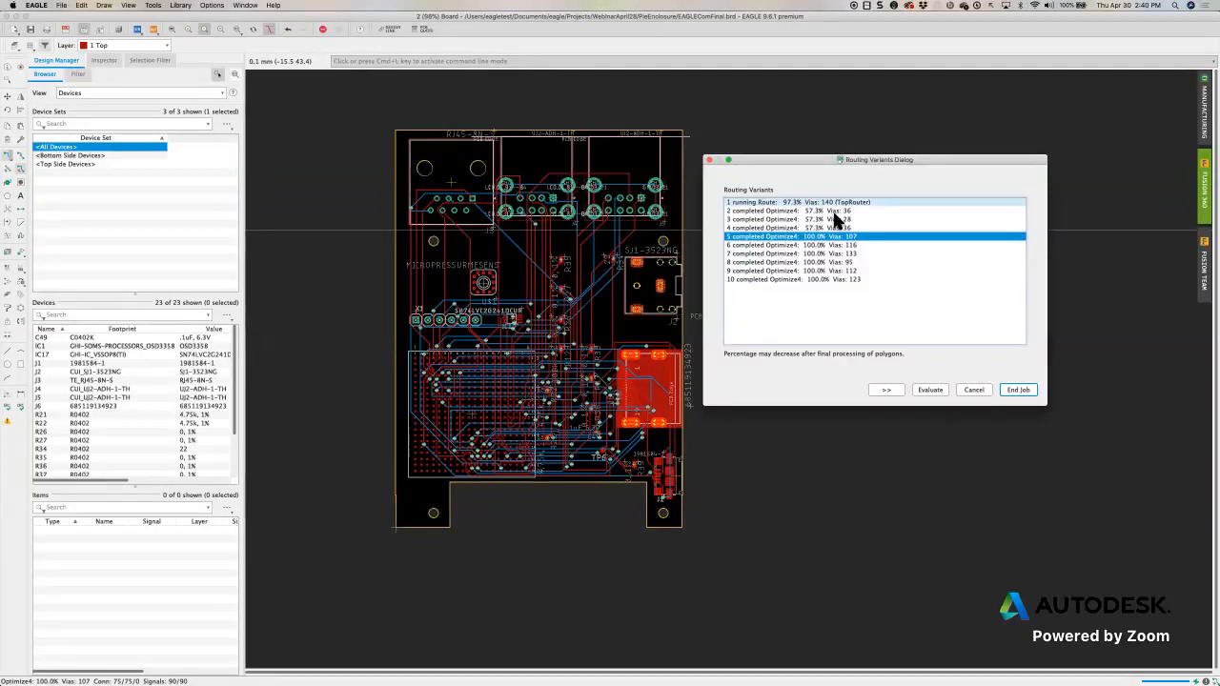
left_click(835, 203)
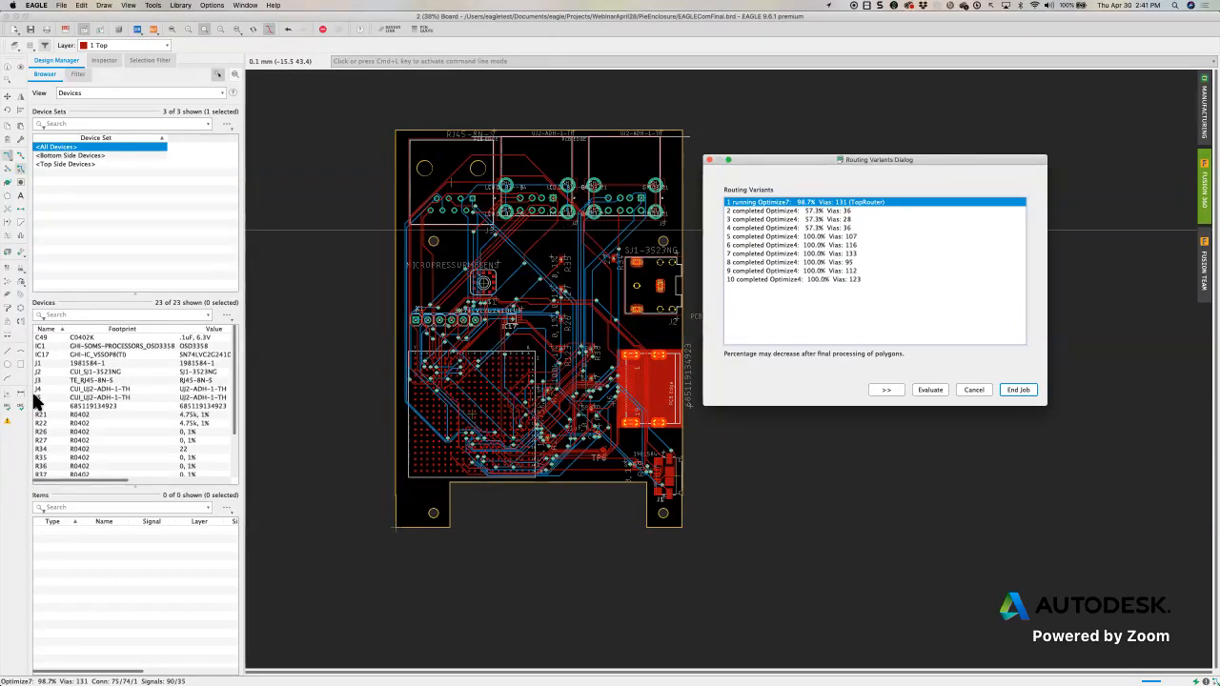
Step: Choose routing variant 8, end the autorouting job with it, and save the board
key("super+Tab")
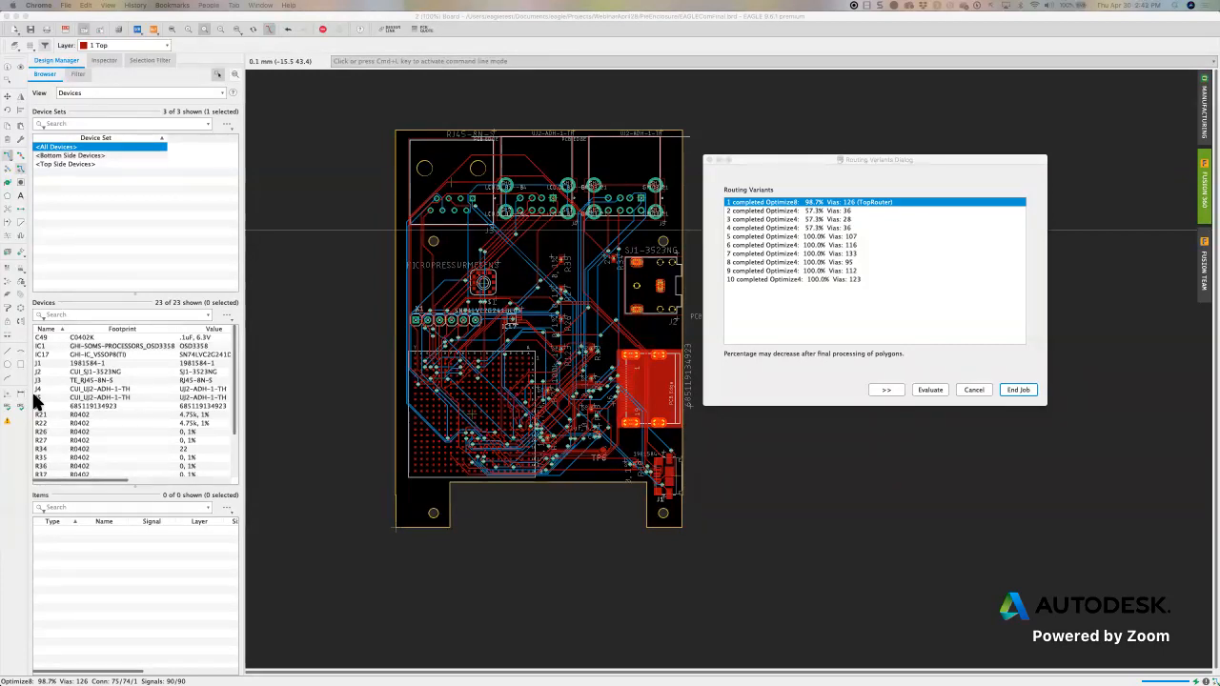
left_click(818, 263)
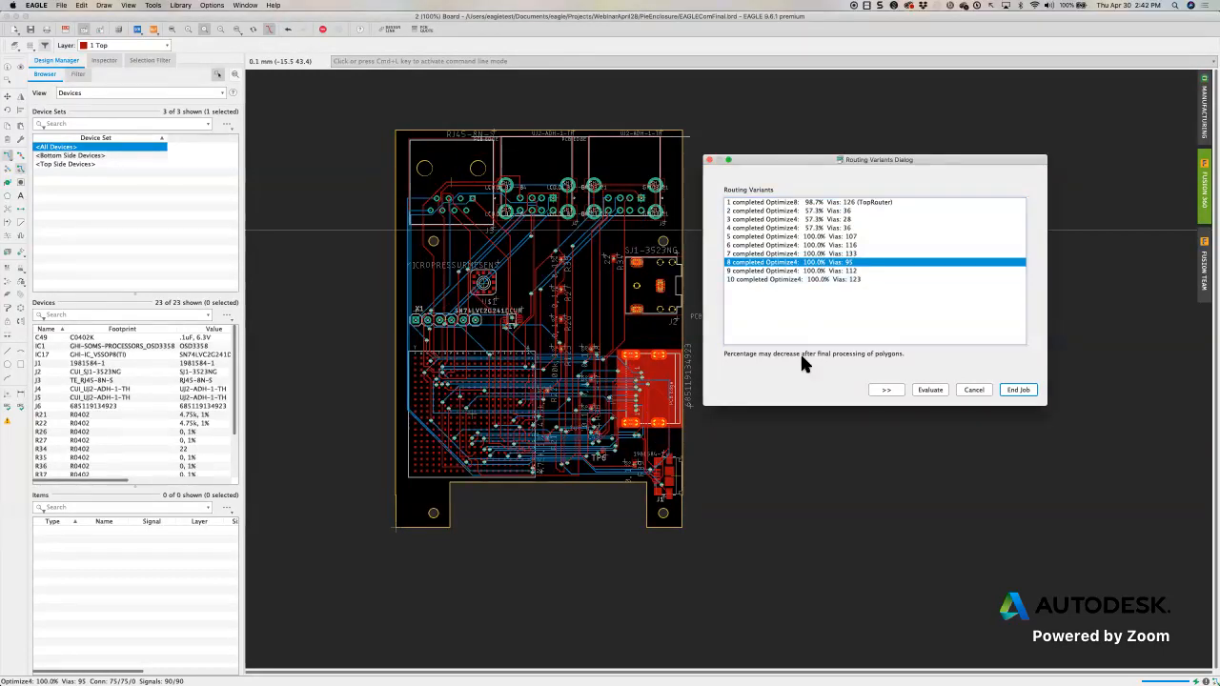
left_click(1027, 393)
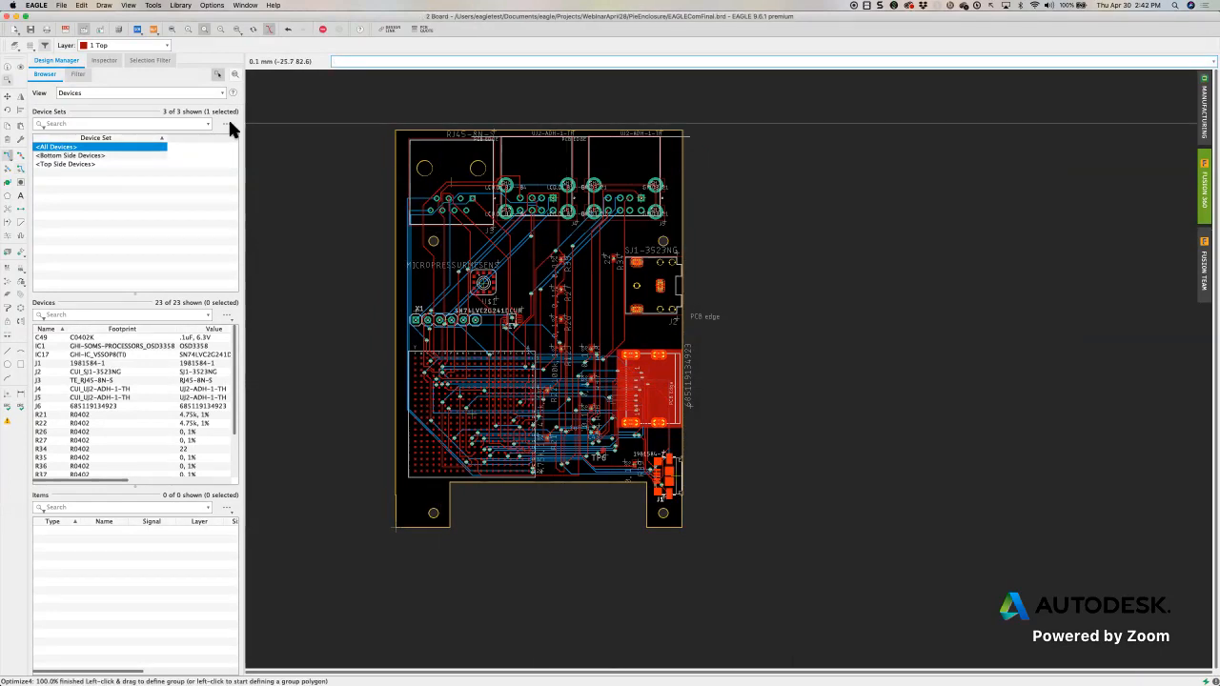
left_click(31, 29)
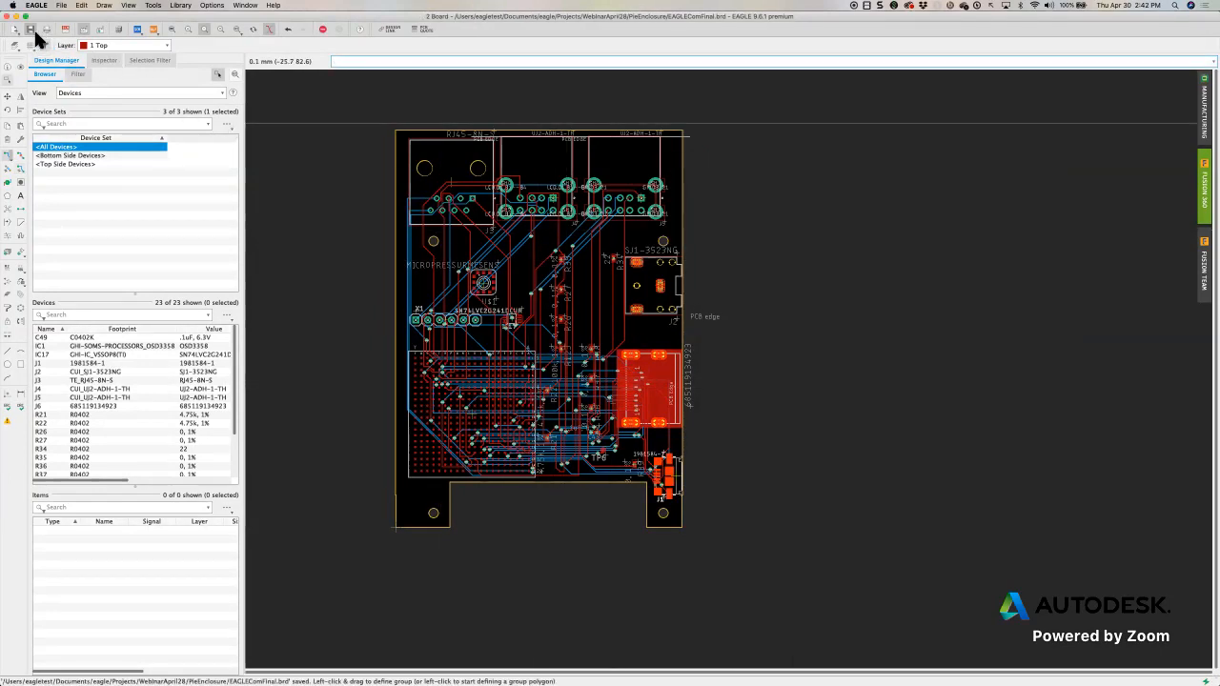
Step: Push the routed board to Fusion 360 without a version description and acknowledge the completed push
left_click(1205, 188)
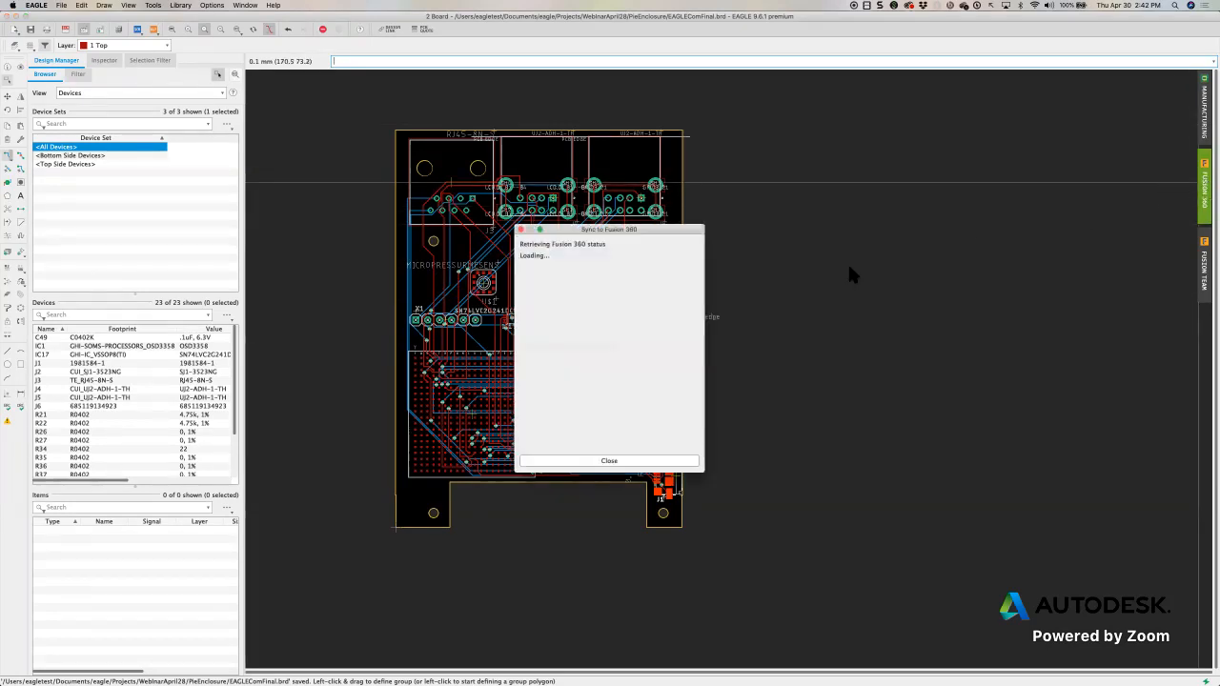
left_click_drag(687, 224, 654, 173)
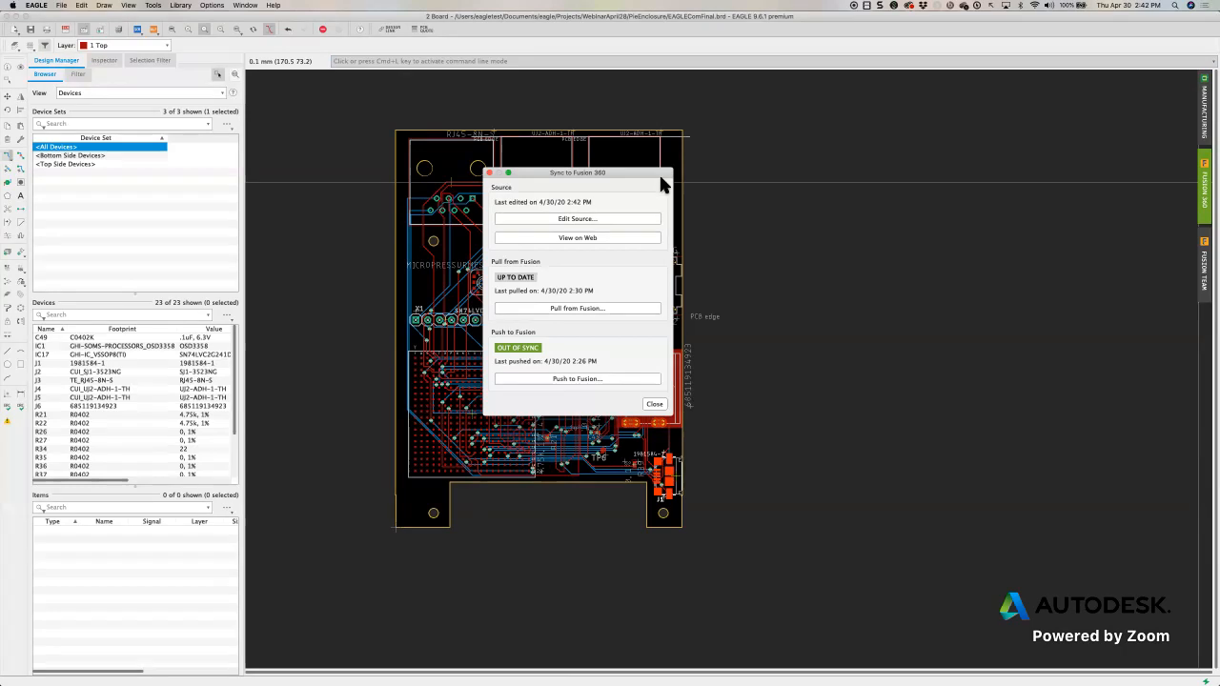
left_click(560, 377)
left_click(656, 404)
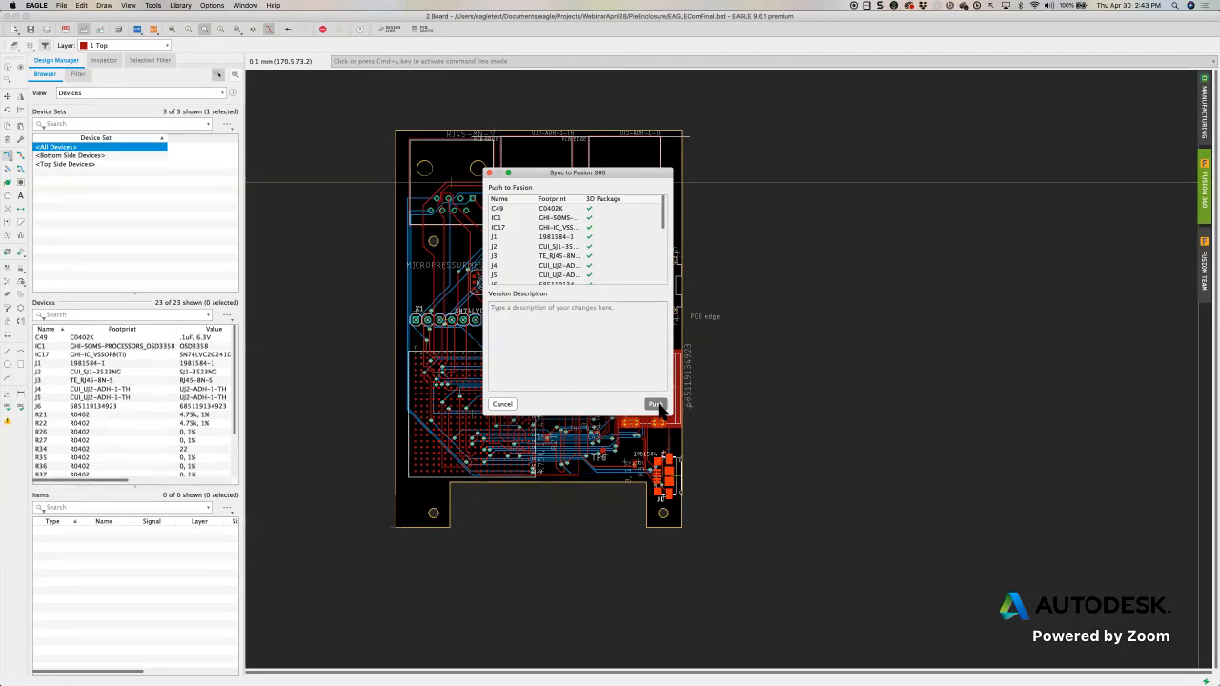
left_click(657, 405)
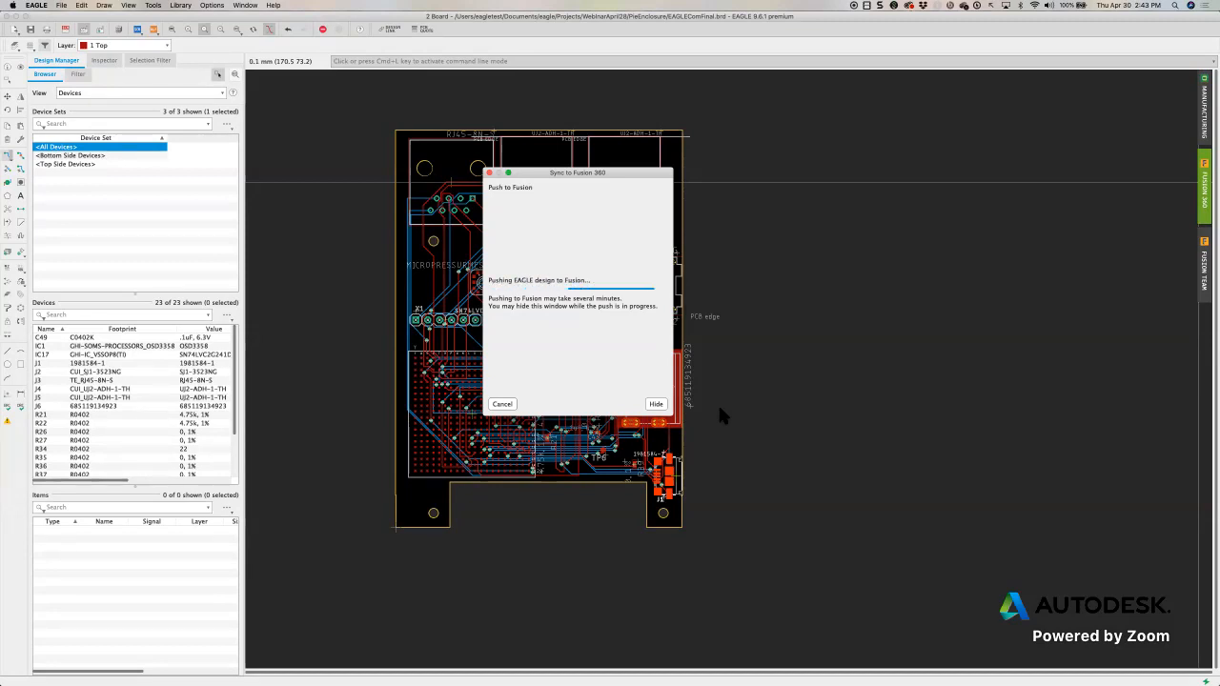
left_click_drag(572, 174, 797, 128)
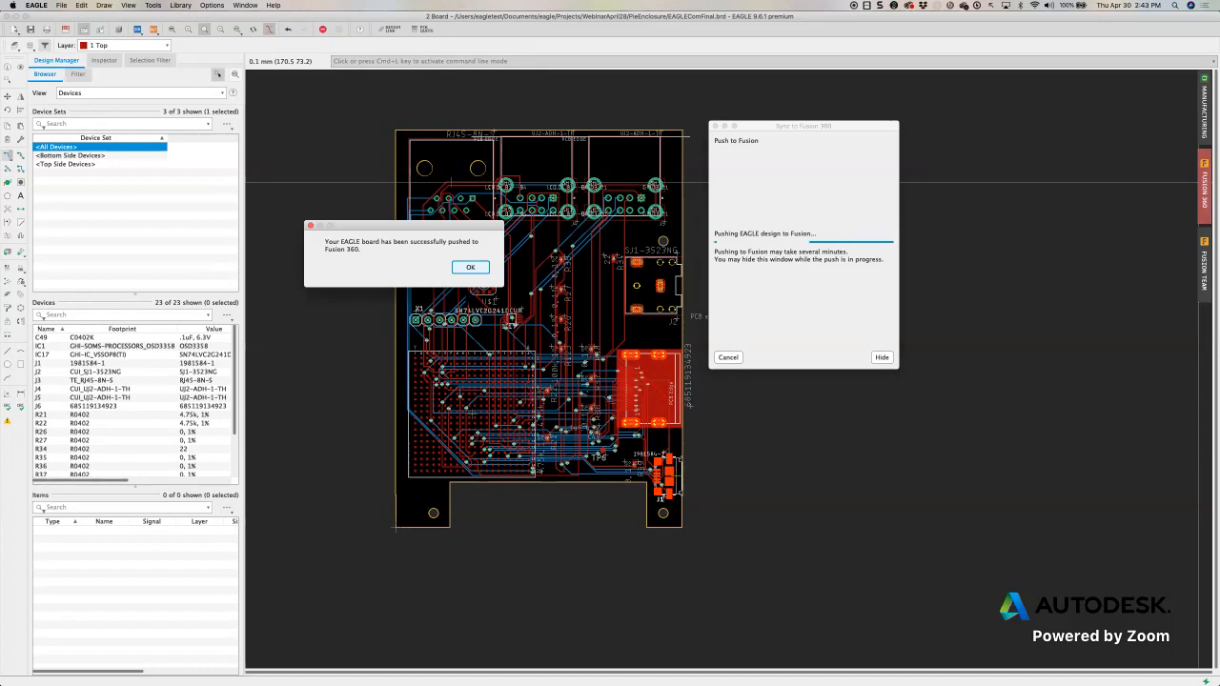
left_click(471, 268)
mouse_move(712, 683)
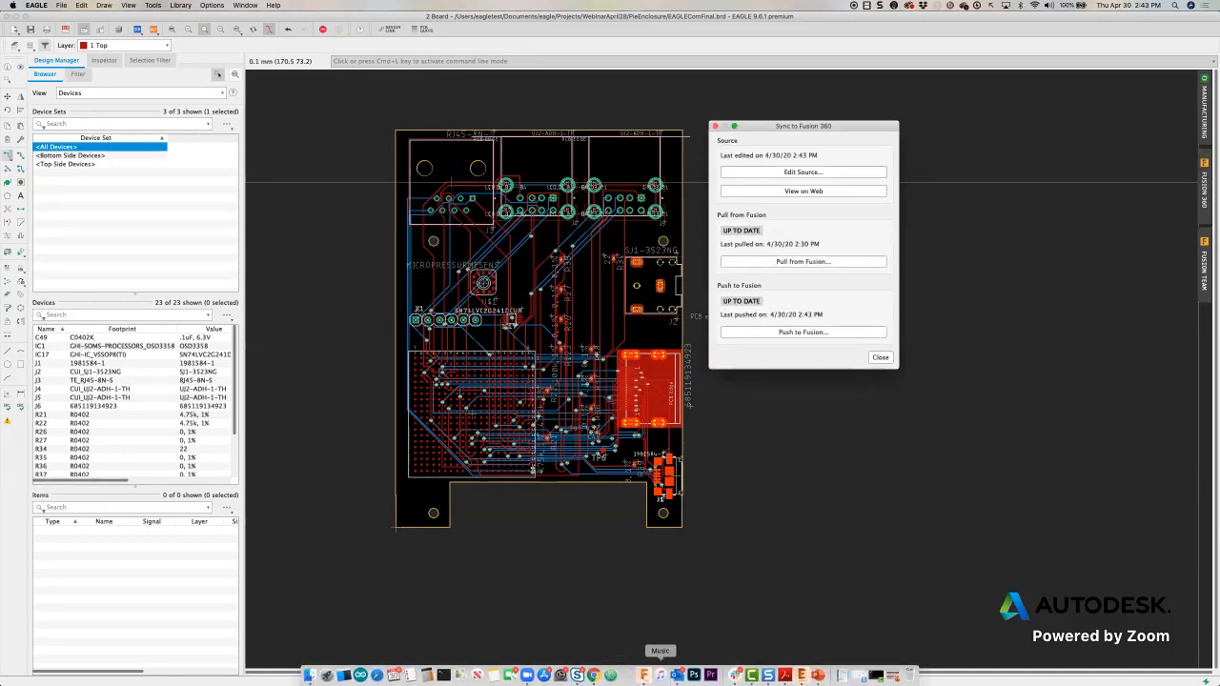
Step: Switch to Fusion 360, refresh the project data, and close the outdated Pie3DPCB v3 to reopen the design at version 4
left_click(676, 676)
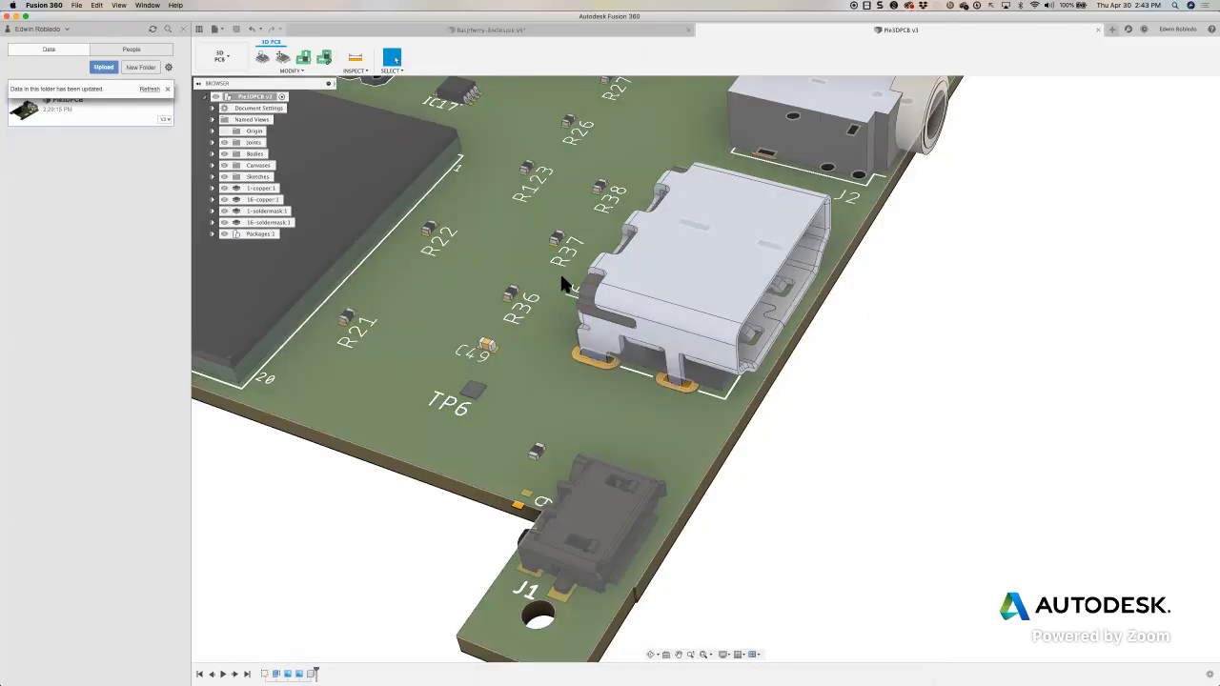
left_click(149, 89)
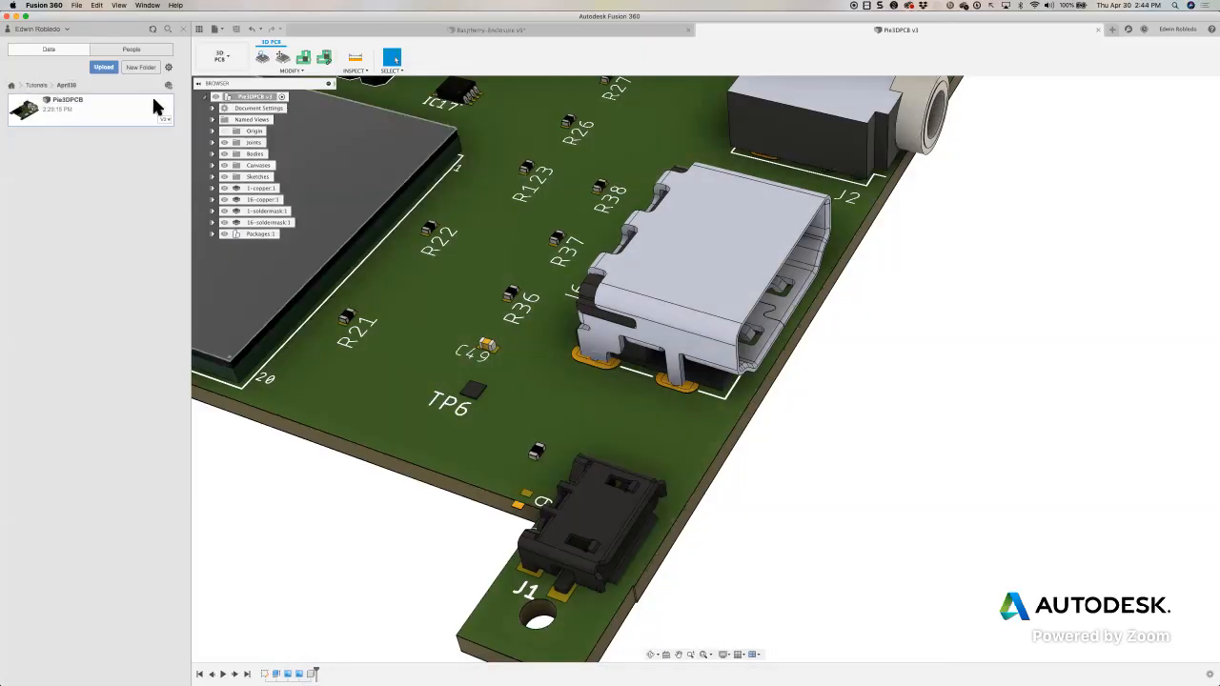
left_click(1098, 30)
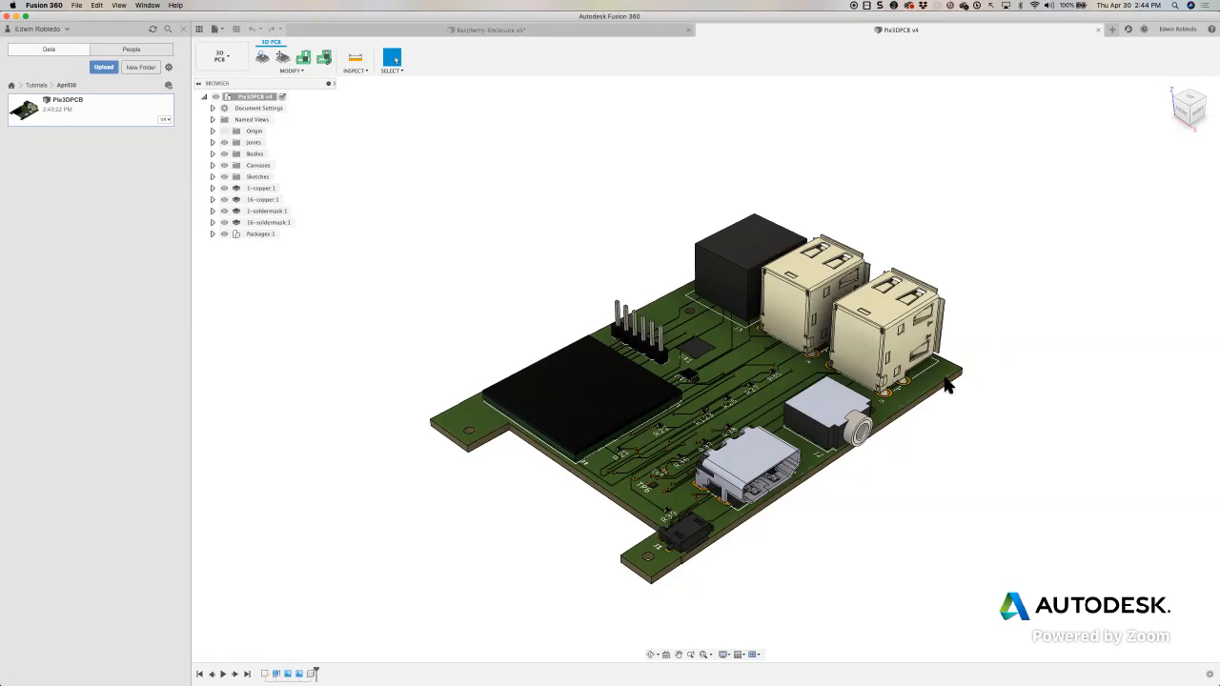
Step: Inspect the routed traces and vias on the 3D board, from the overall view to the area around IC17 and R27
scroll(745, 400, "up", 6)
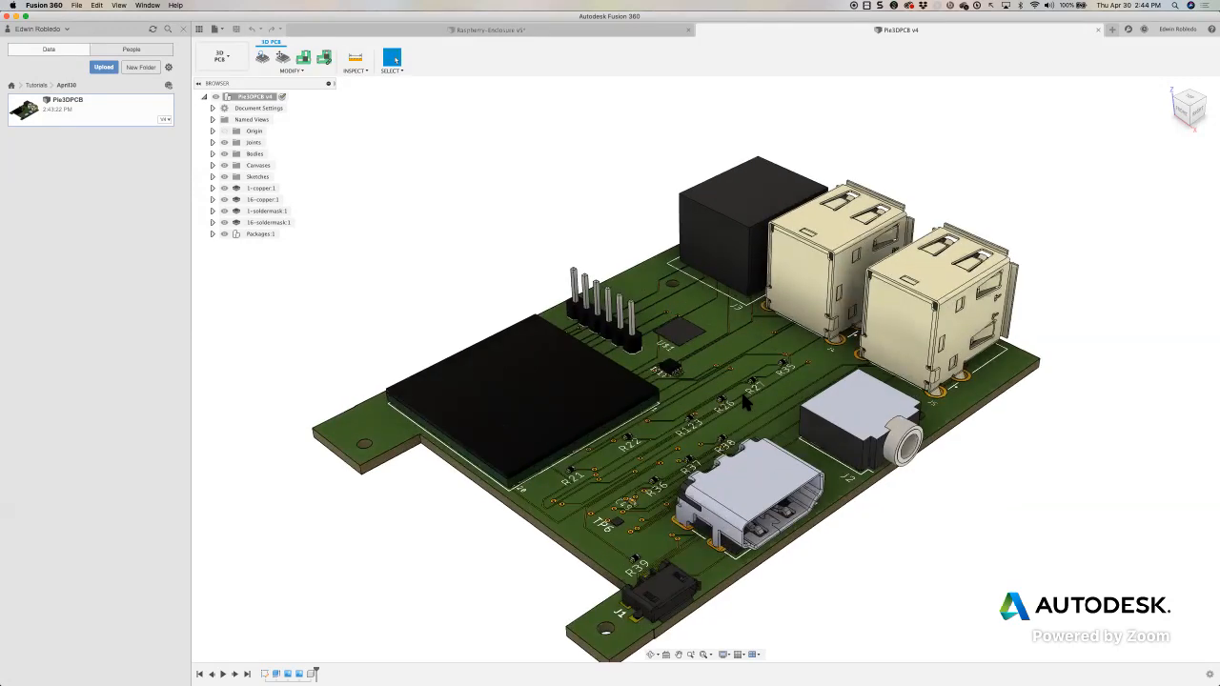
scroll(739, 400, "up", 5)
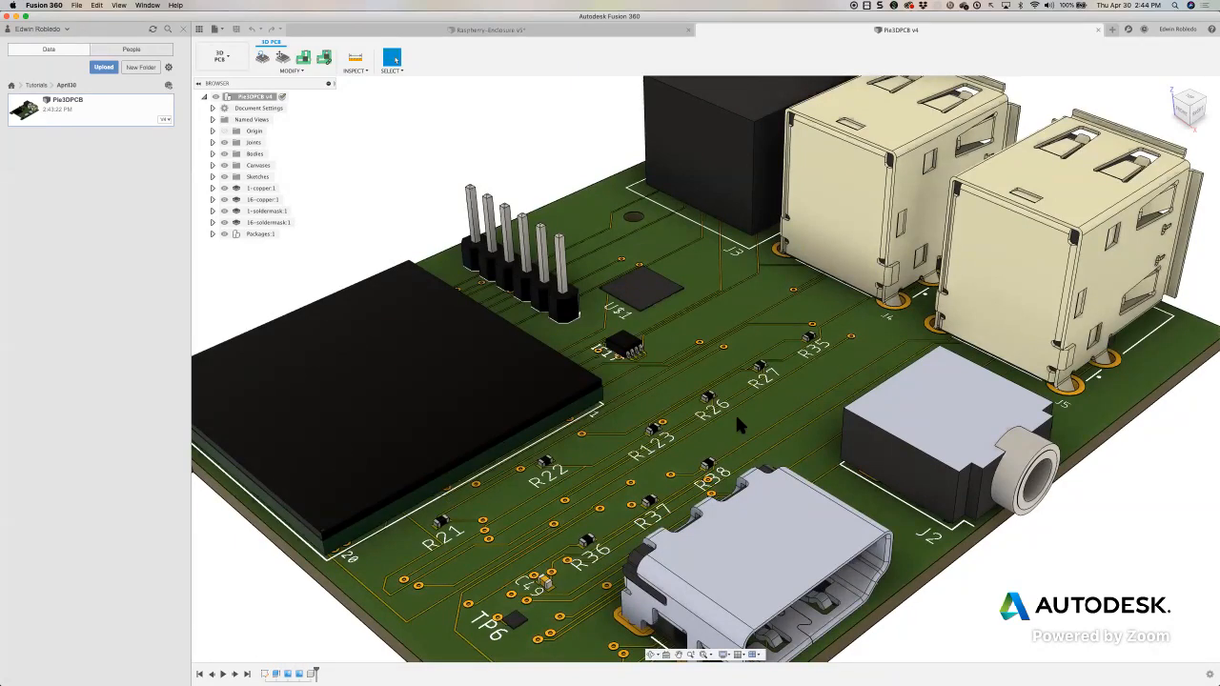
mouse_move(736, 416)
middle_mouse_down("shift")
mouse_move(803, 444)
mouse_move(729, 436)
middle_mouse_up("shift")
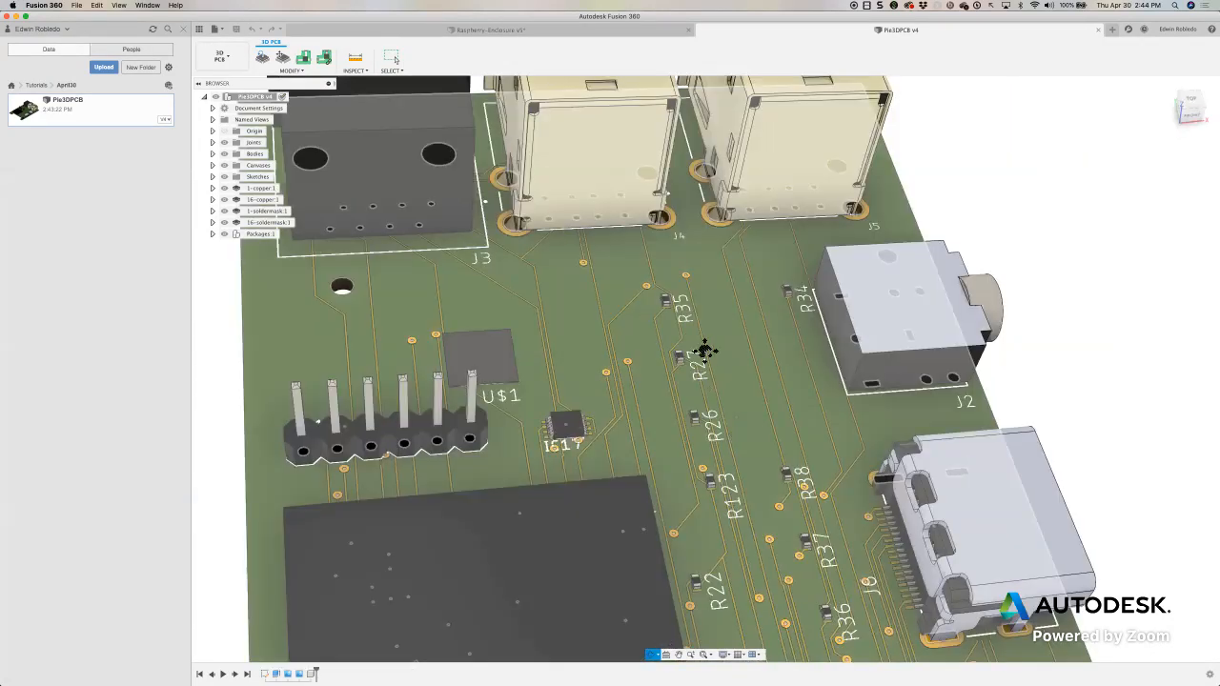
middle_click_drag(702, 348, 698, 316, "shift")
middle_click_drag(759, 373, 736, 370, "shift")
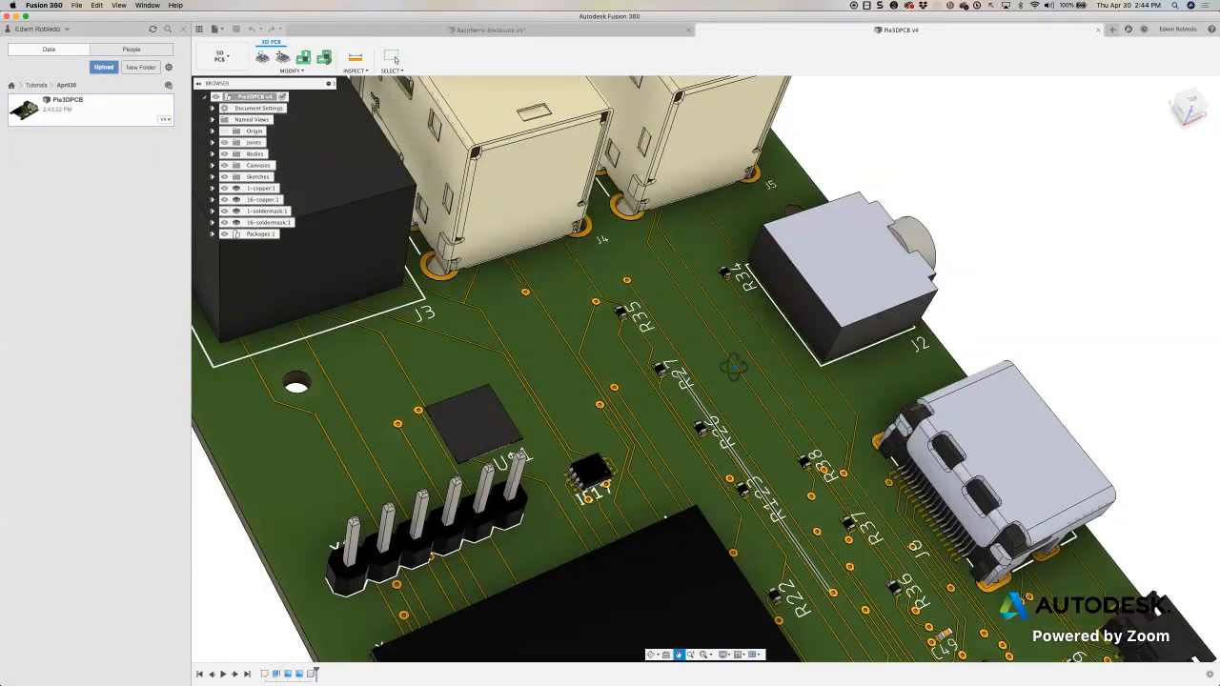
middle_click_drag(681, 422, 680, 422, "shift")
scroll(680, 419, "up", 5)
middle_click_drag(695, 367, 811, 305, "shift")
scroll(813, 291, "up", 3)
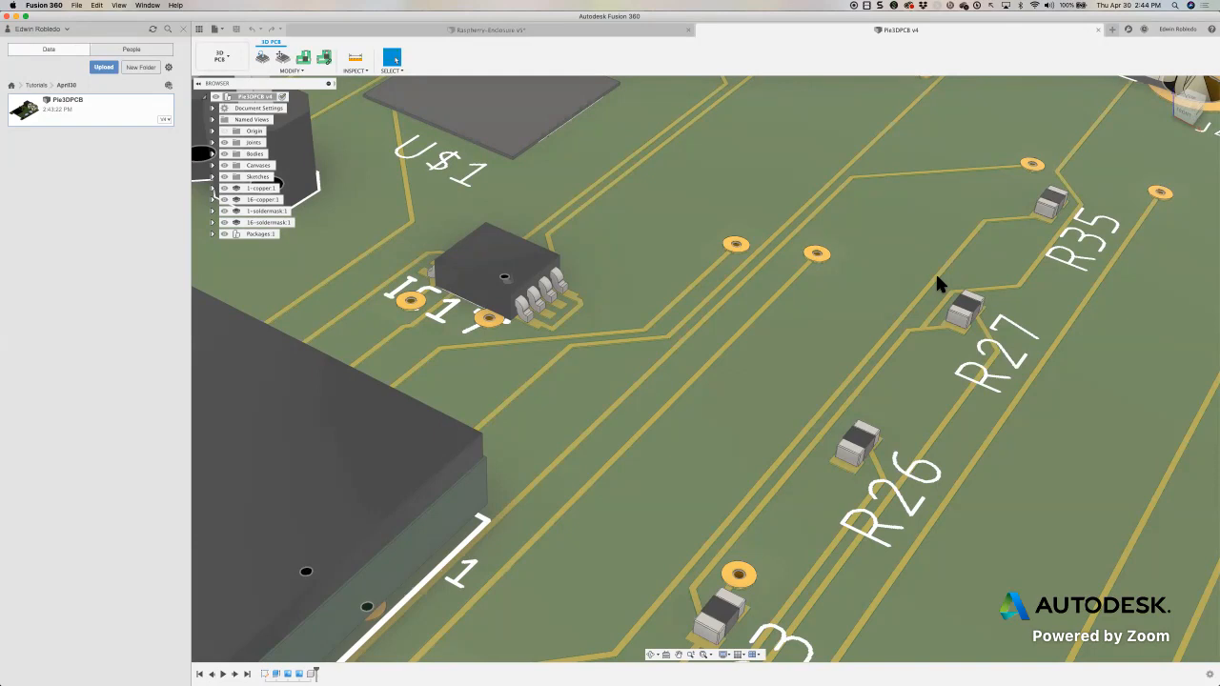
Step: Select the top soldermask body and examine the via holes and copper traces between IC17 and R27 up close
left_click(818, 253)
scroll(819, 252, "up", 5)
scroll(821, 254, "up", 2)
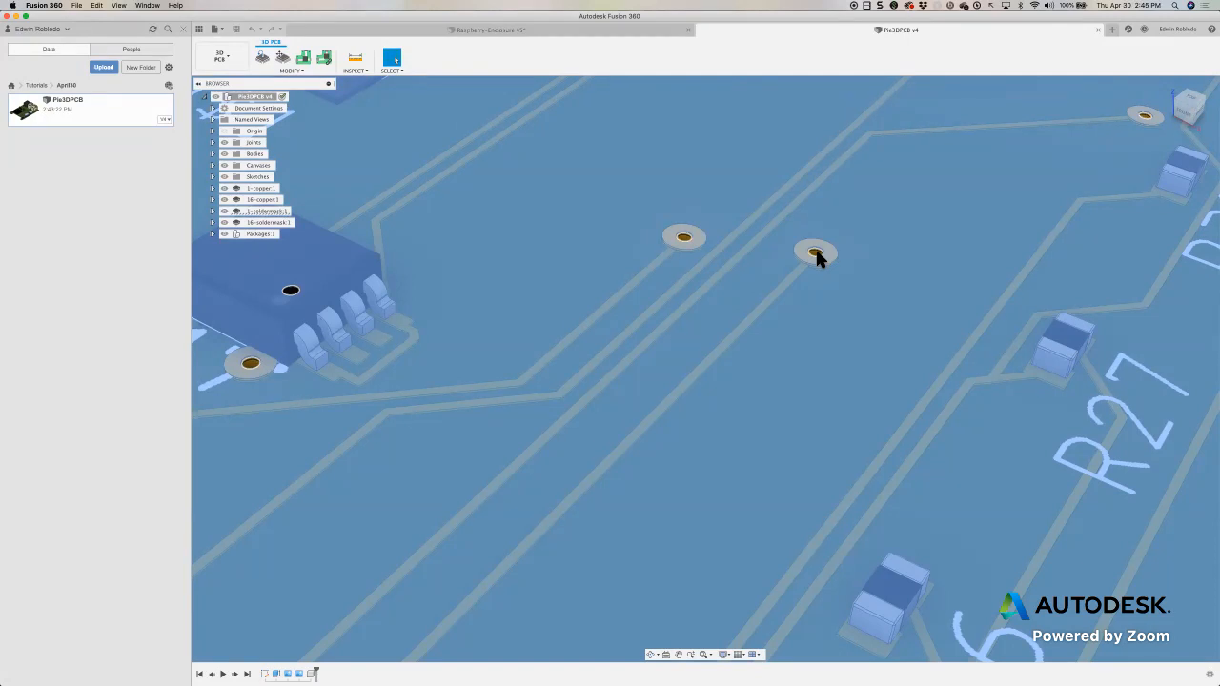
scroll(817, 253, "up", 5)
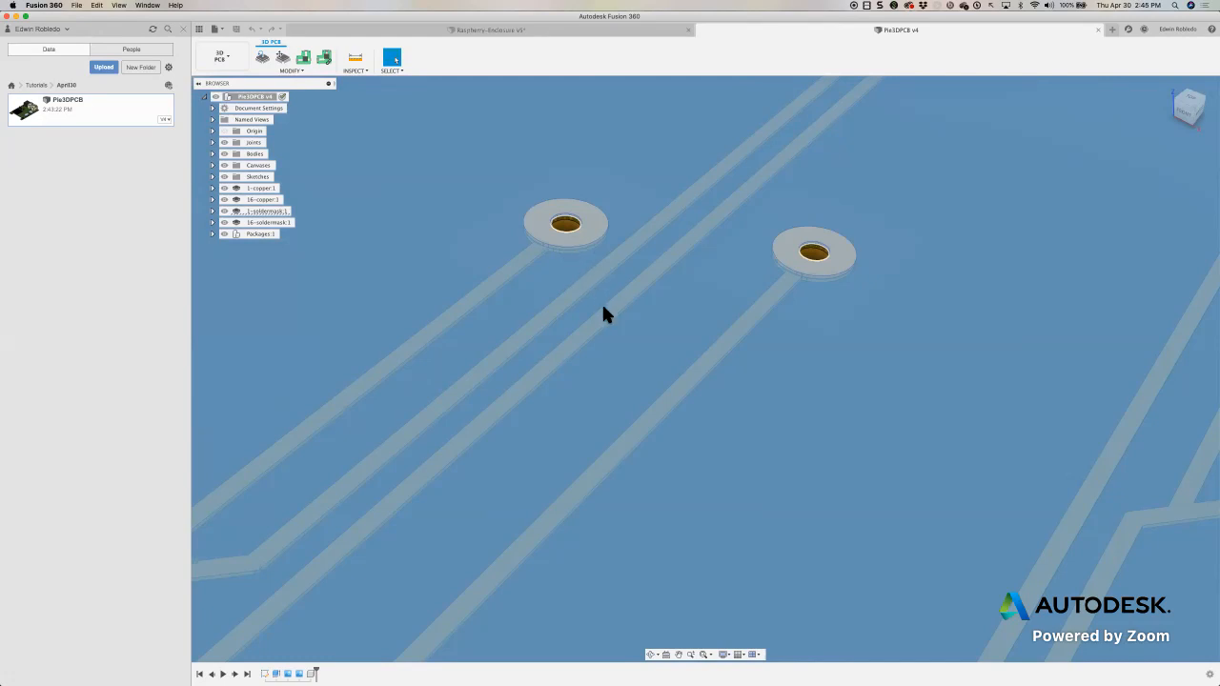
scroll(604, 315, "up", 3)
scroll(608, 312, "down", 5)
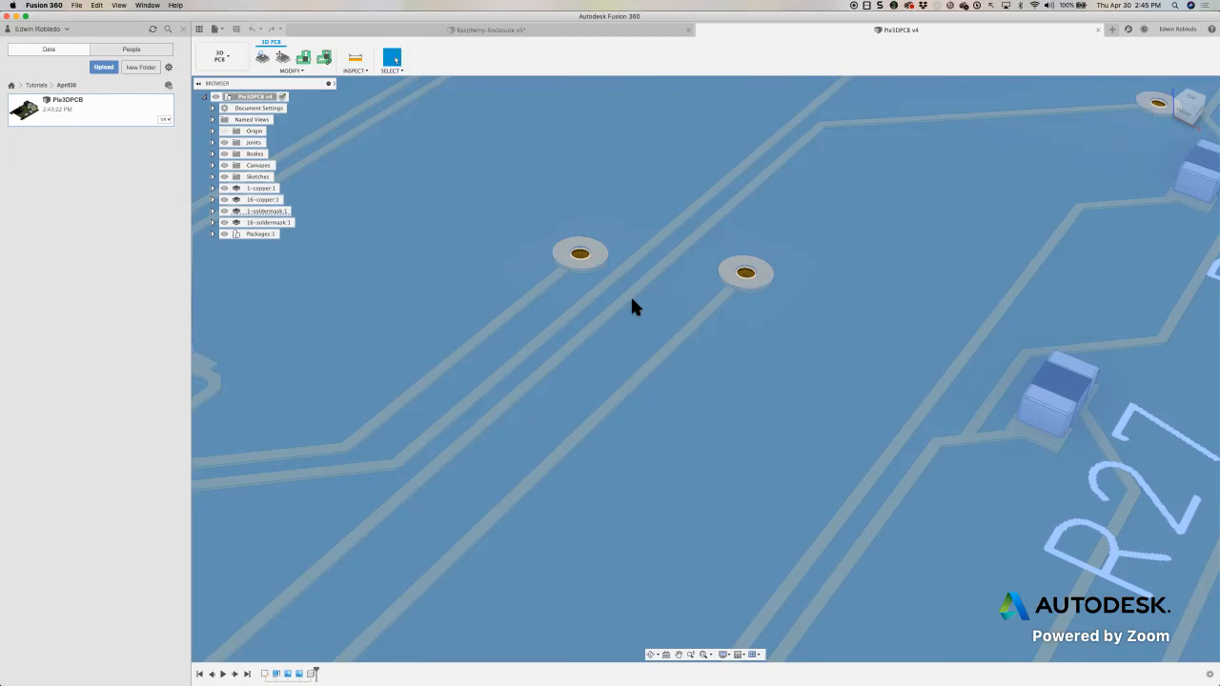
scroll(629, 310, "down", 5)
scroll(632, 305, "down", 5)
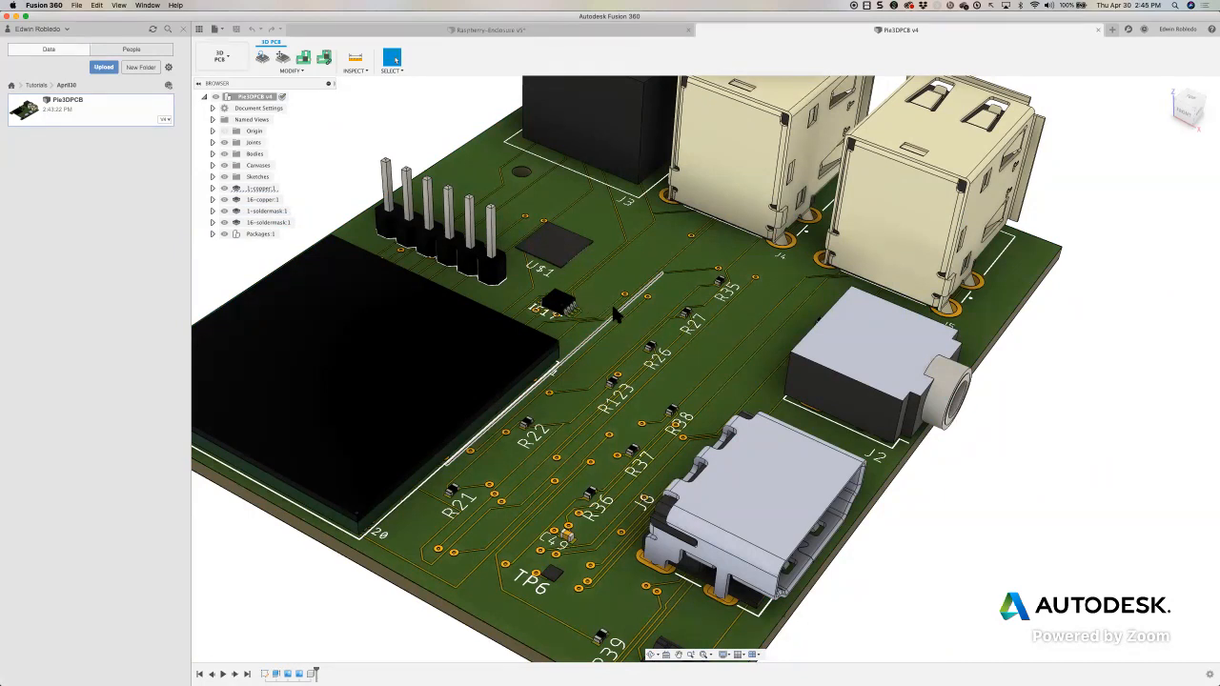
Step: Switch to the Simulation workspace, review the Electronics Cooling study type, and leave without creating a study
left_click(230, 54)
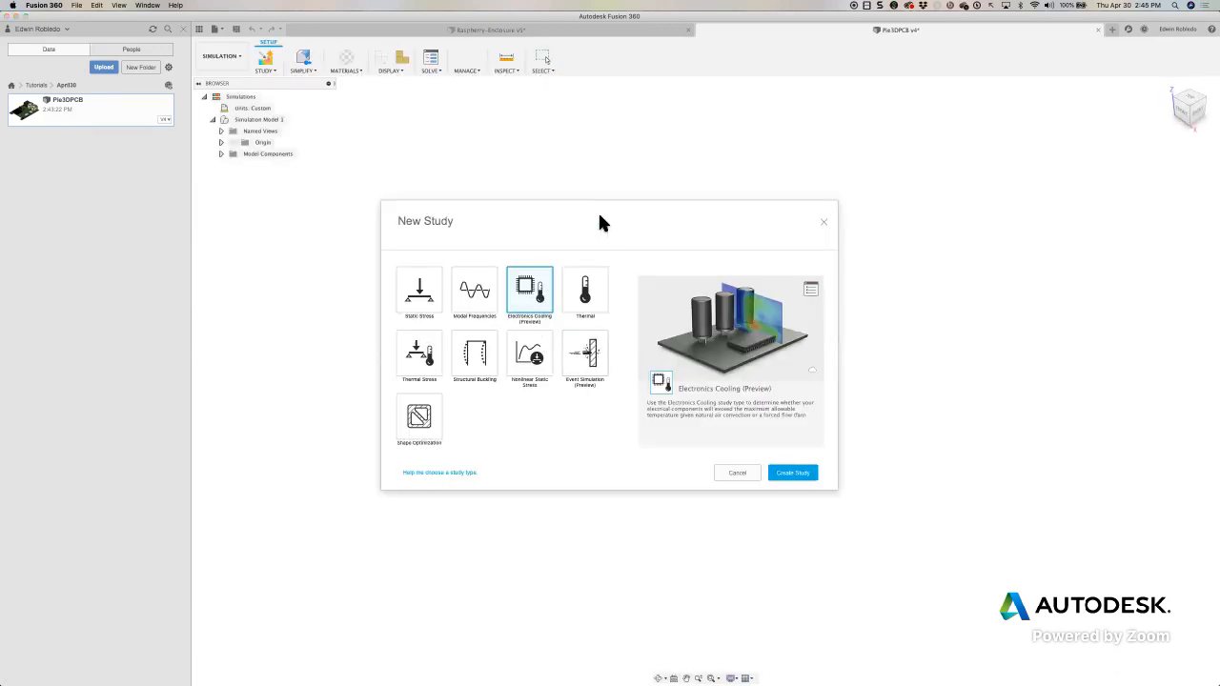
left_click_drag(624, 142, 547, 263)
left_click_drag(369, 173, 503, 267)
left_click(748, 476)
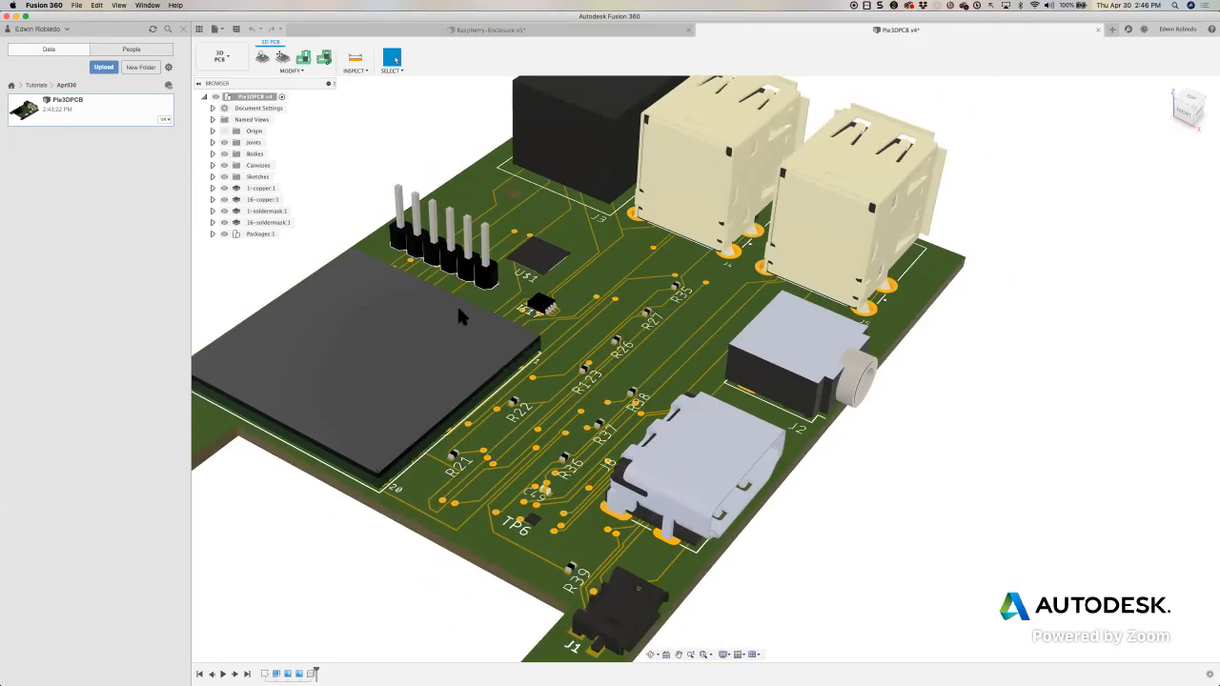
Step: Open the 3D board's Outline sketch for editing from the design history
middle_click_drag(459, 311, 540, 342)
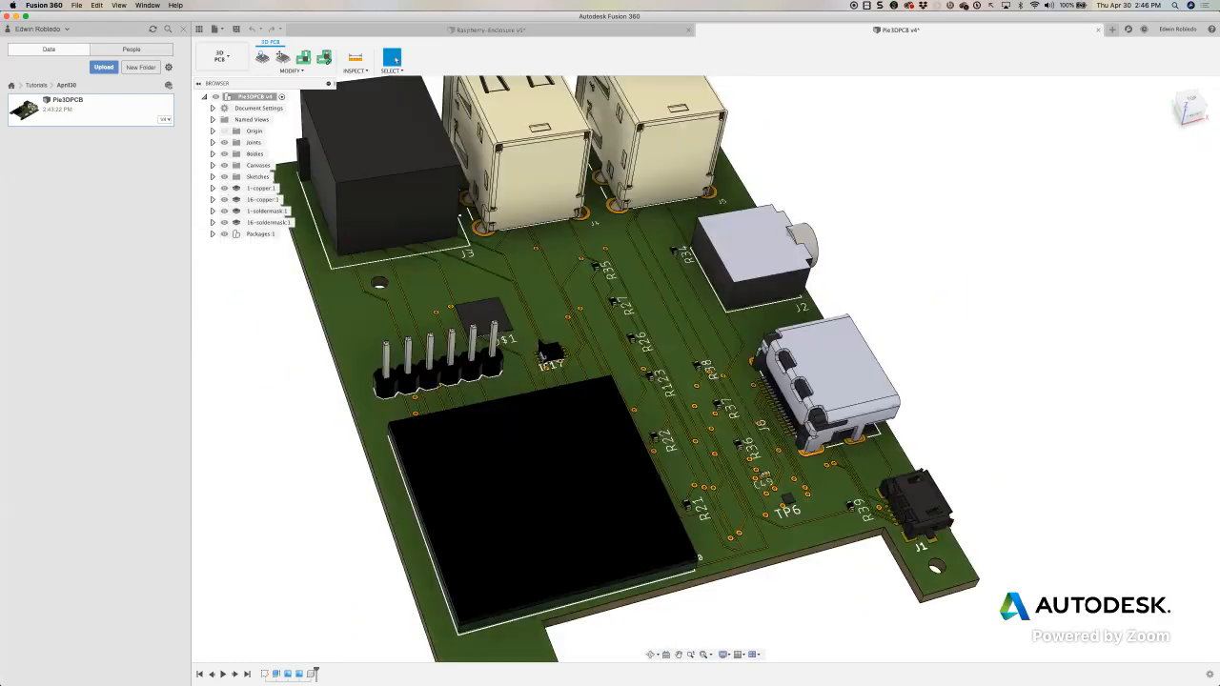
scroll(541, 353, "down", 5)
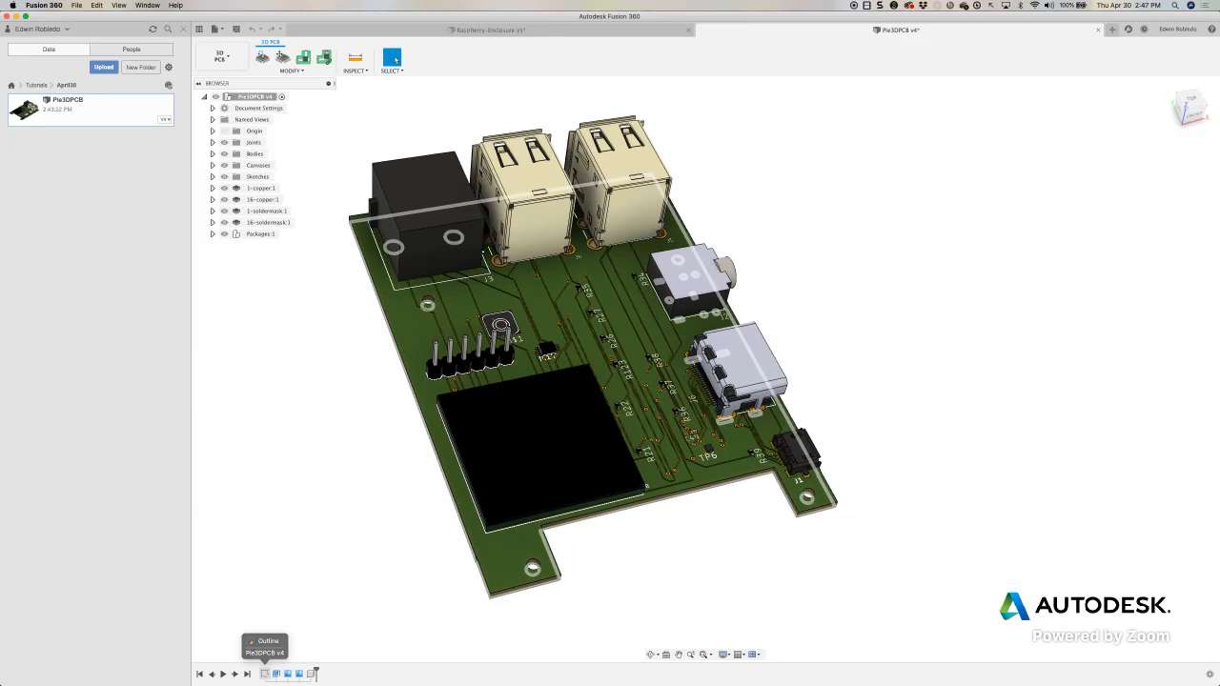
right_click(264, 674)
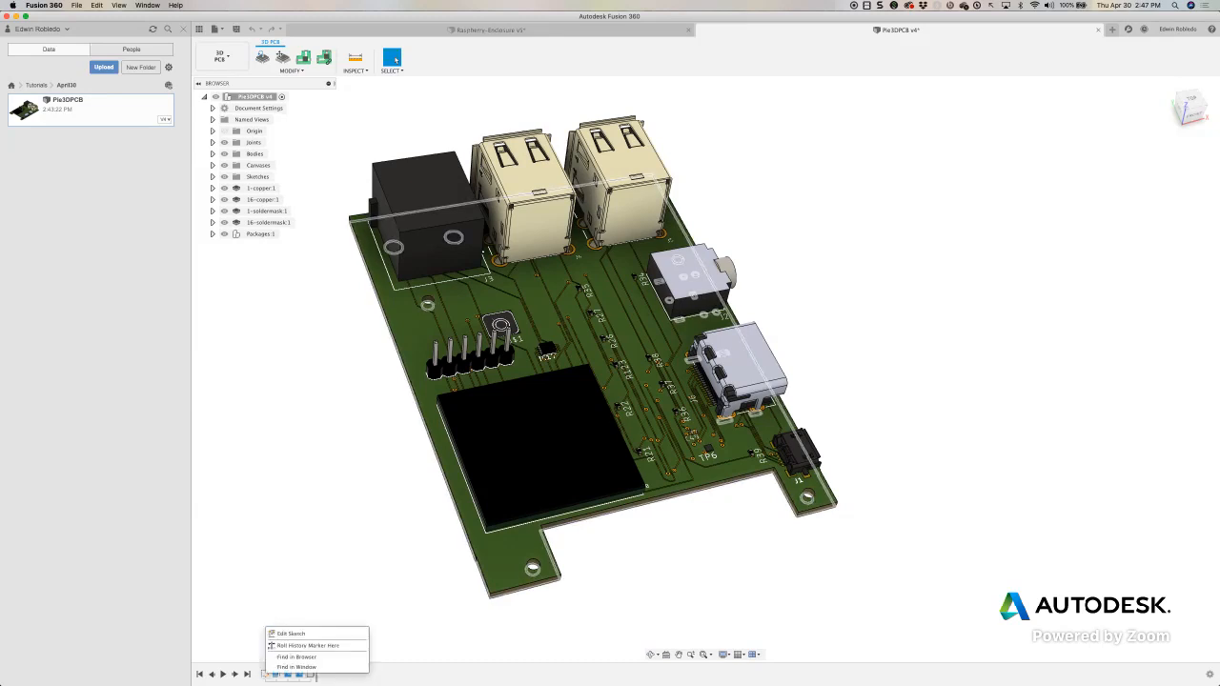
left_click(287, 635)
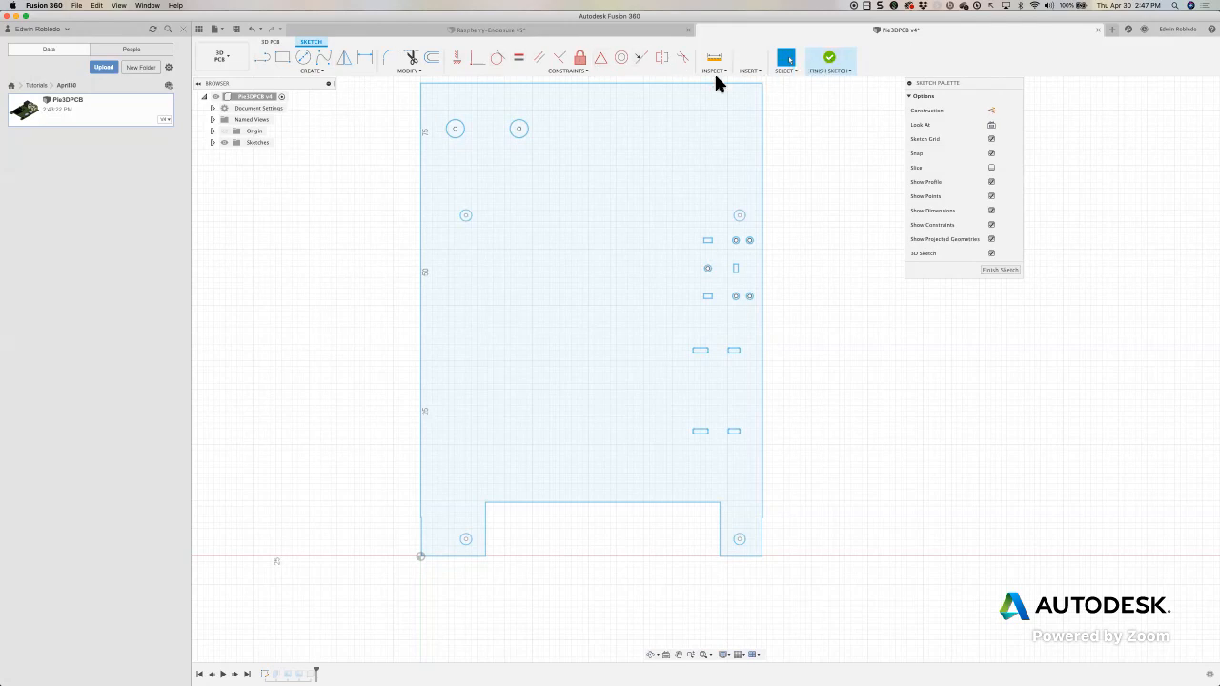
Step: Fillet the corners of both lower tabs and the notch between them in the board outline with a 2 mm radius
left_click(386, 57)
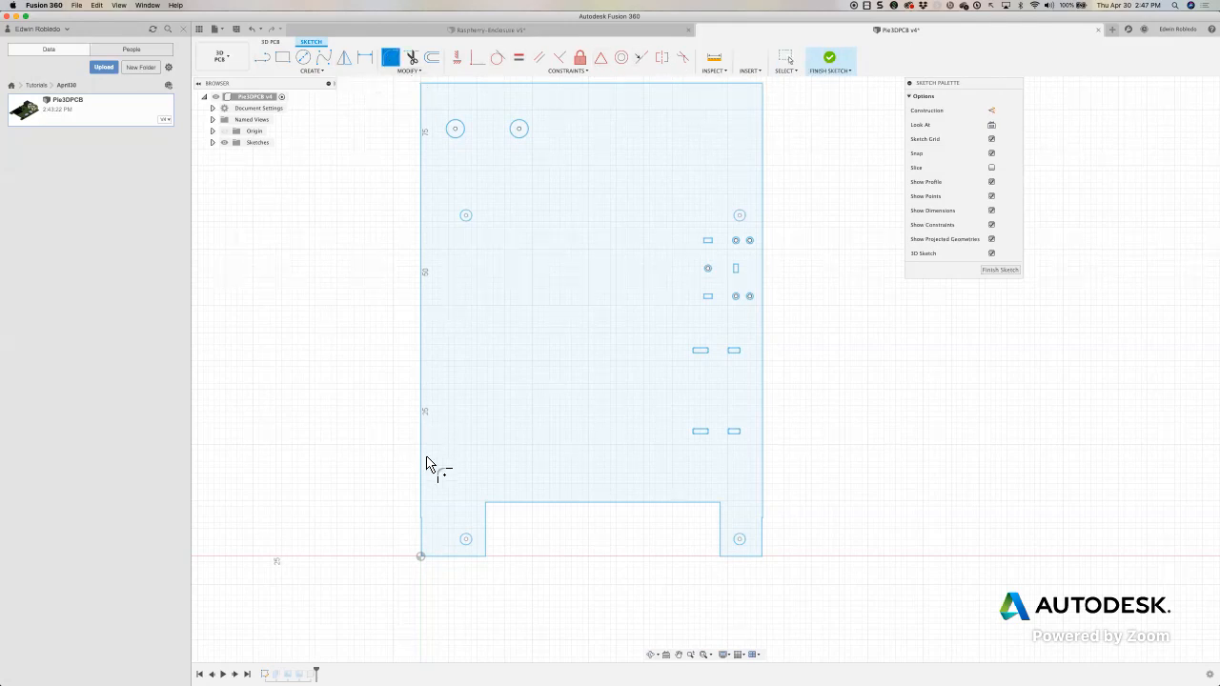
left_click(424, 558)
left_click(486, 555)
left_click(492, 550)
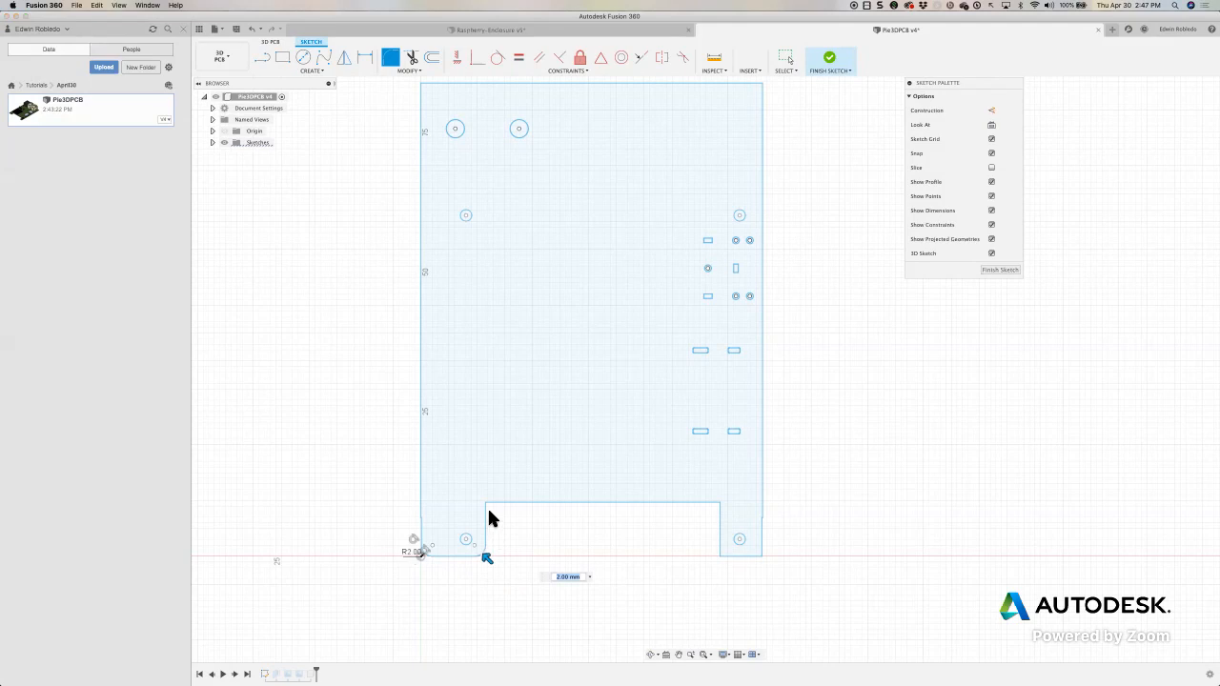
left_click(486, 504)
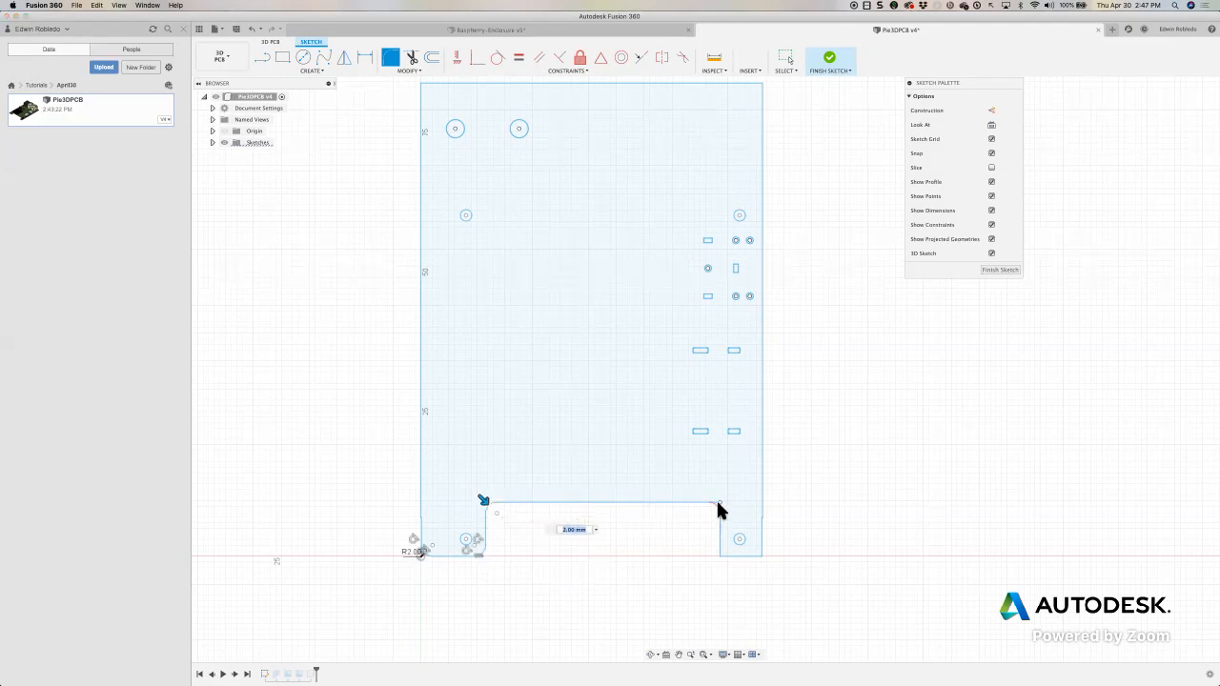
left_click(721, 550)
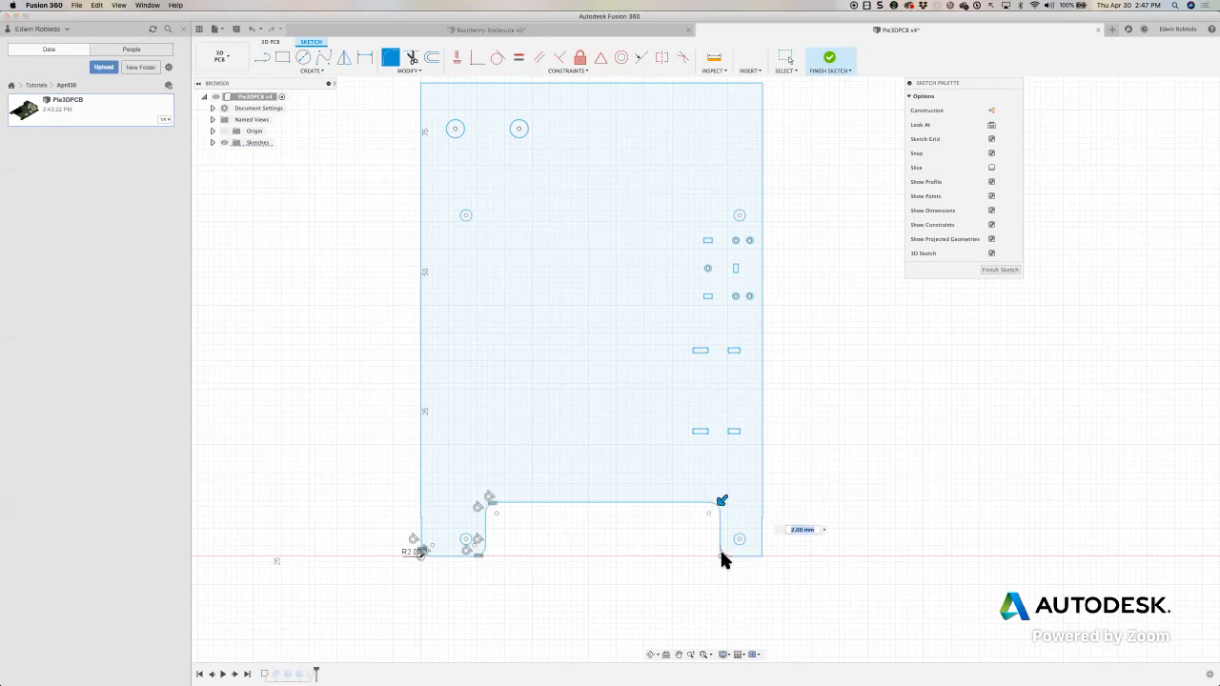
left_click(757, 560)
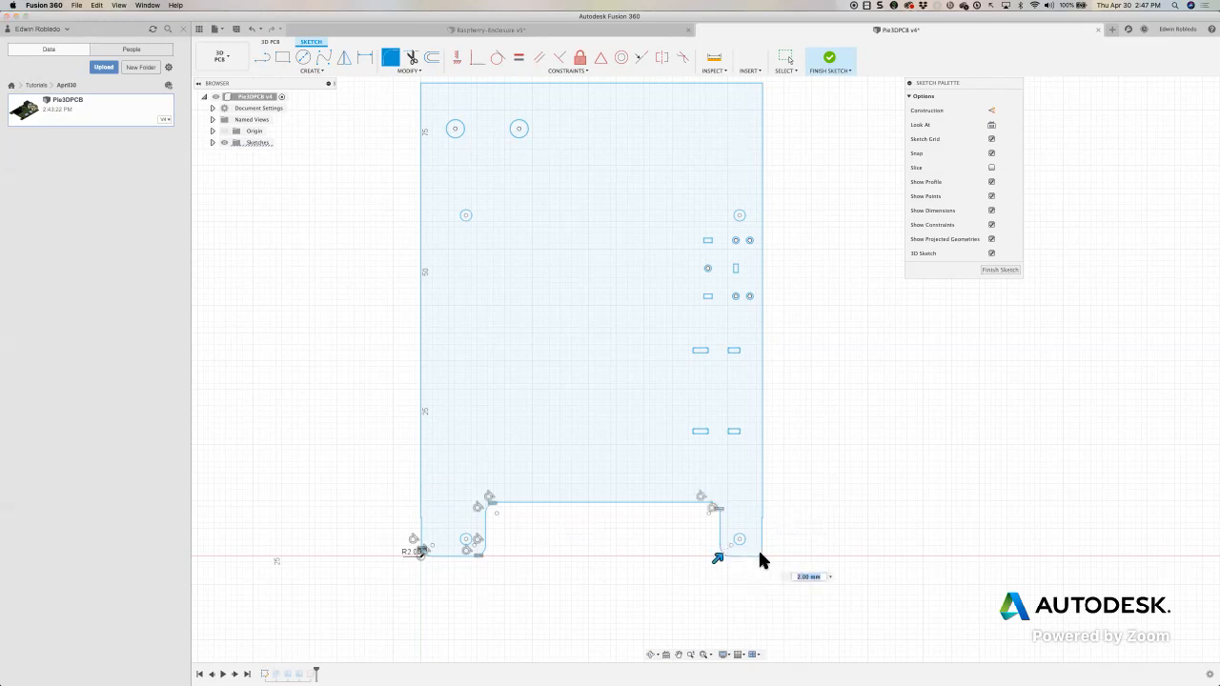
left_click(761, 555)
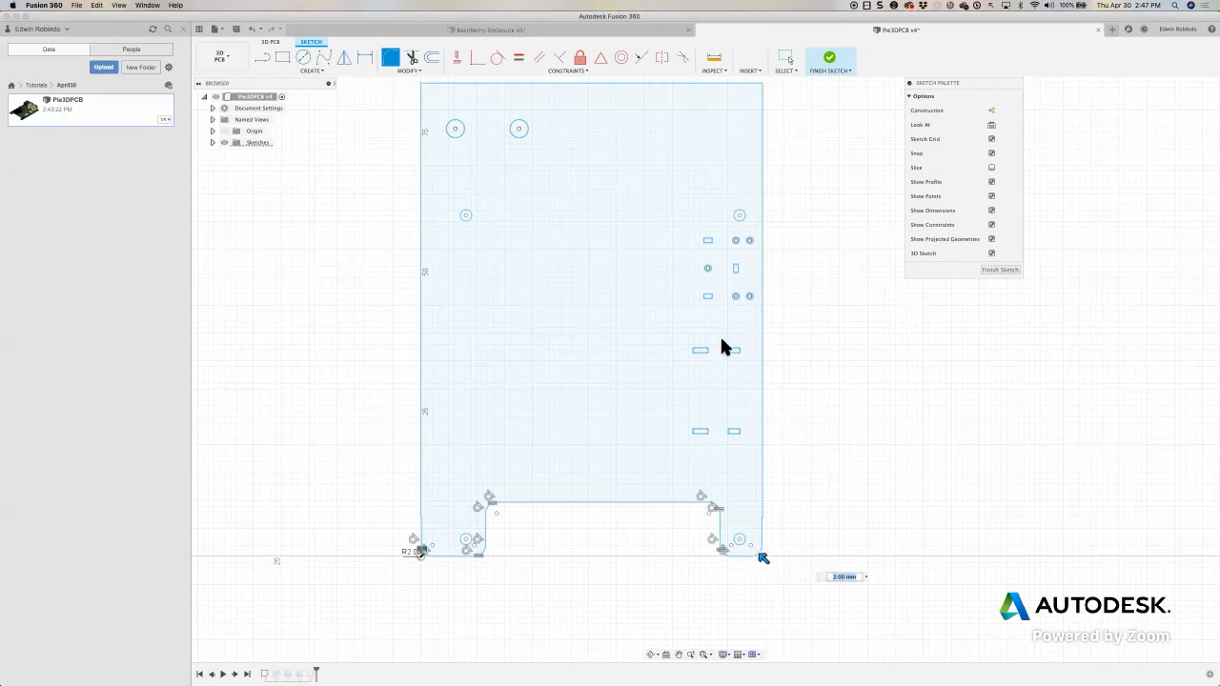
Step: Fillet the two upper corners of the board outline at 2 mm and finish the sketch
left_click(421, 83)
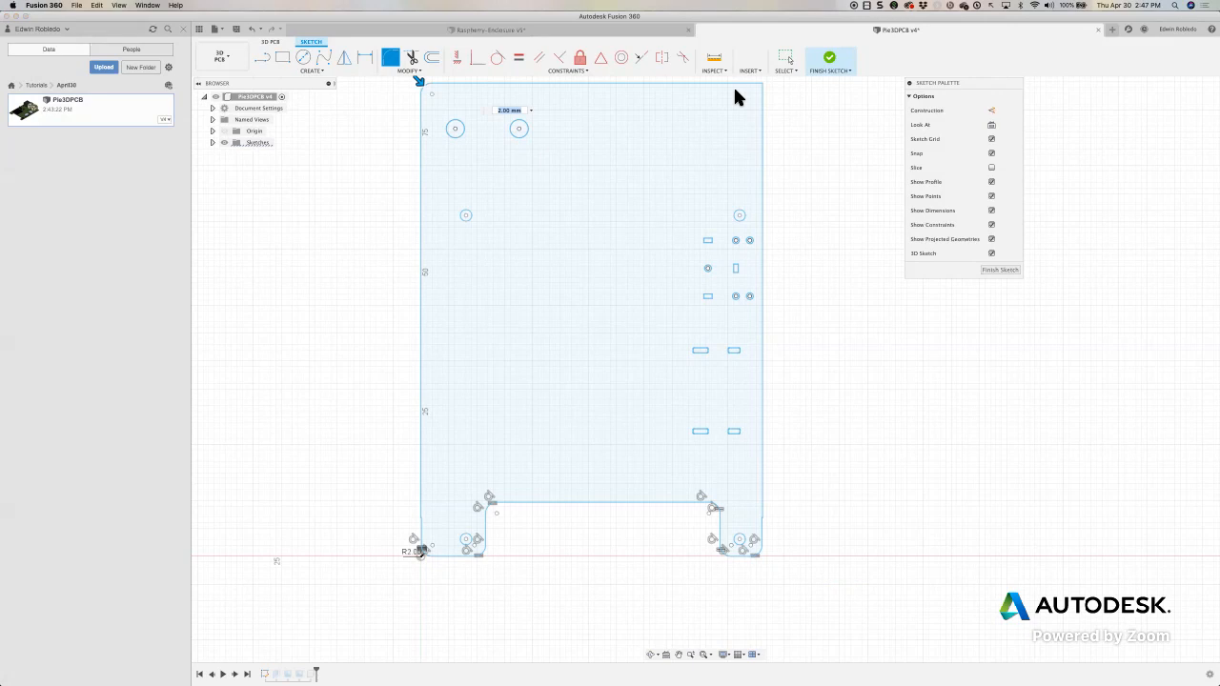
left_click(762, 85)
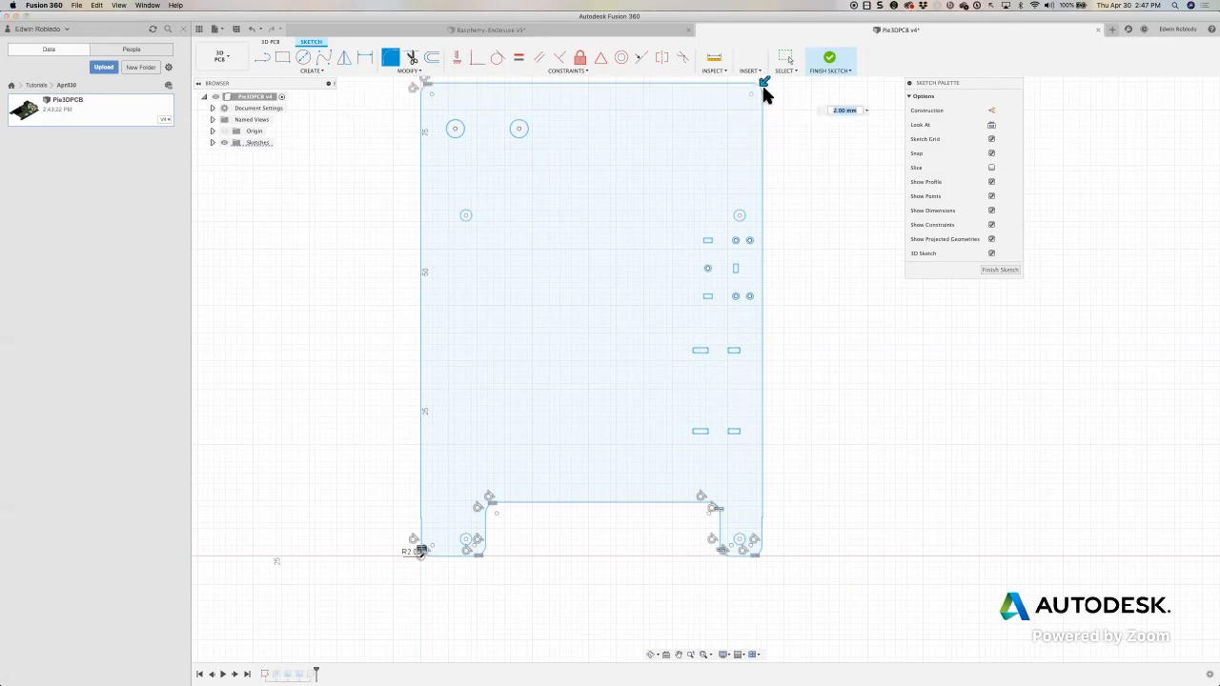
left_click(998, 271)
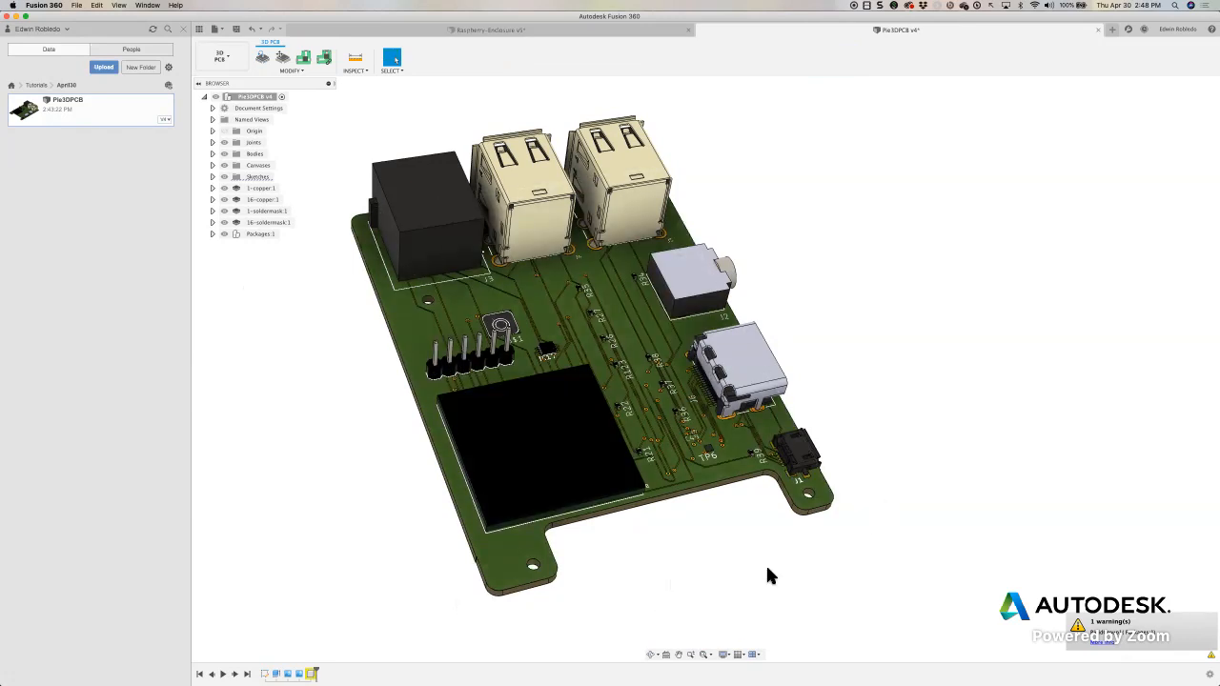
Step: Save the board design with the version description "Modified Board Outline Filet"
left_click(238, 36)
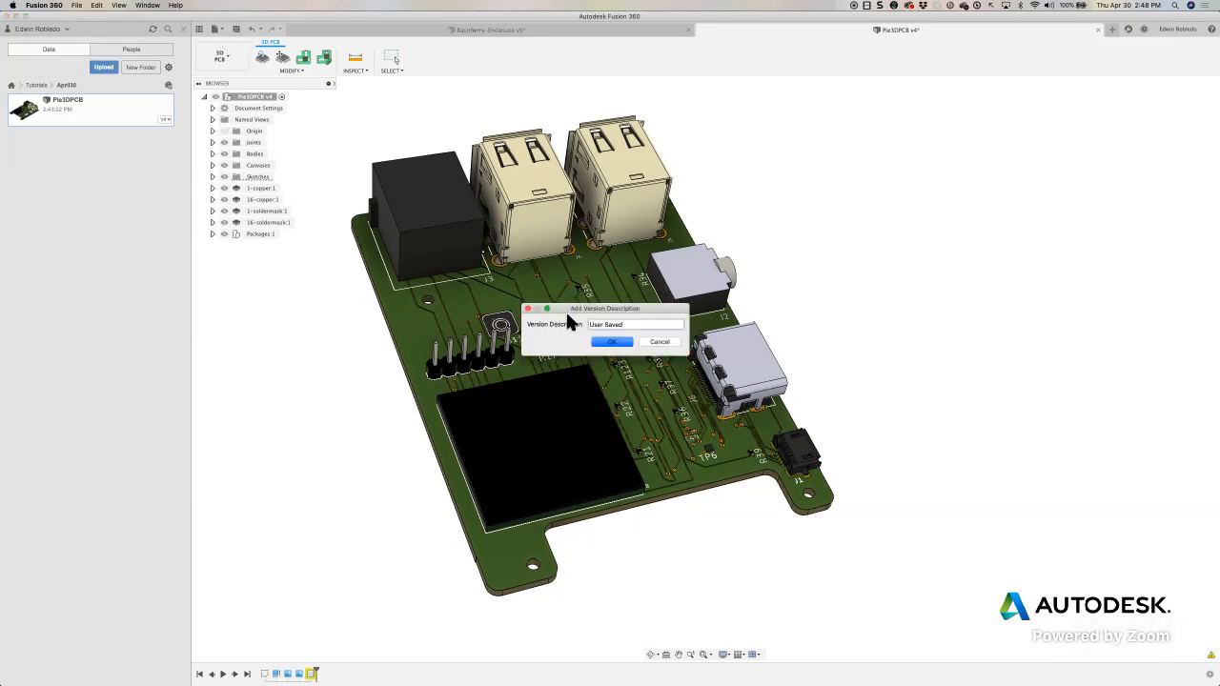
type("Modified Board Outline Filet")
left_click(615, 343)
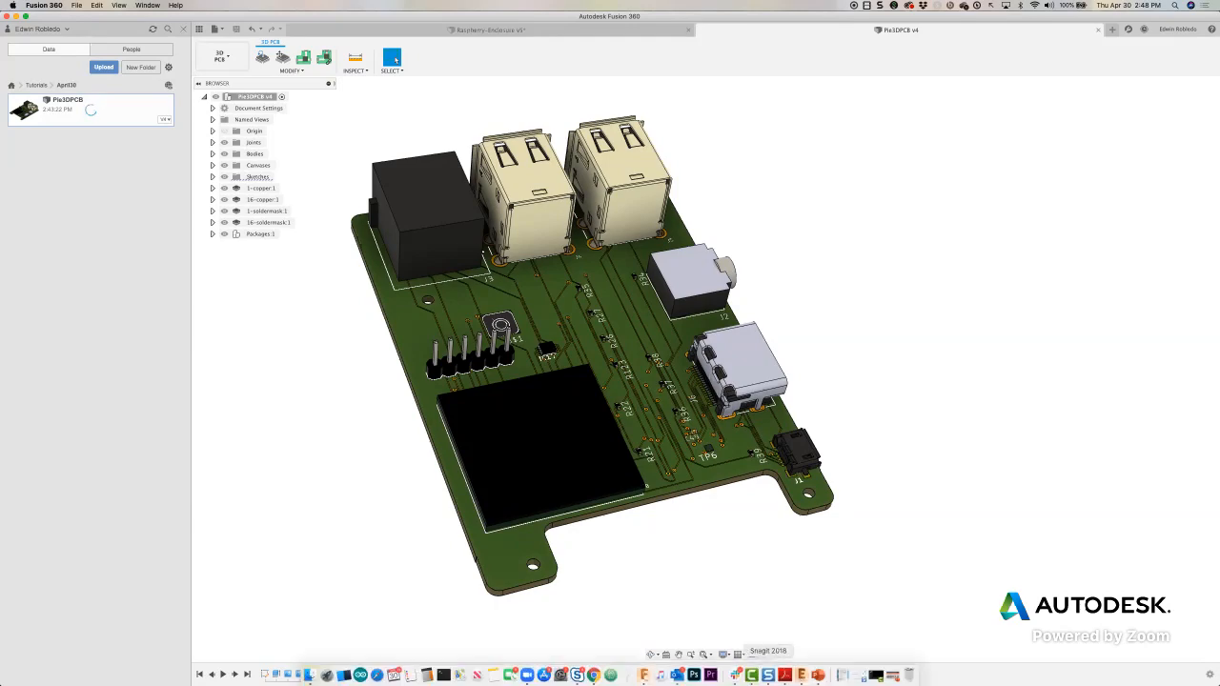
Step: Switch to EAGLE, reopen the Fusion 360 sync window to refresh its status, and start a pull from Fusion
left_click(801, 675)
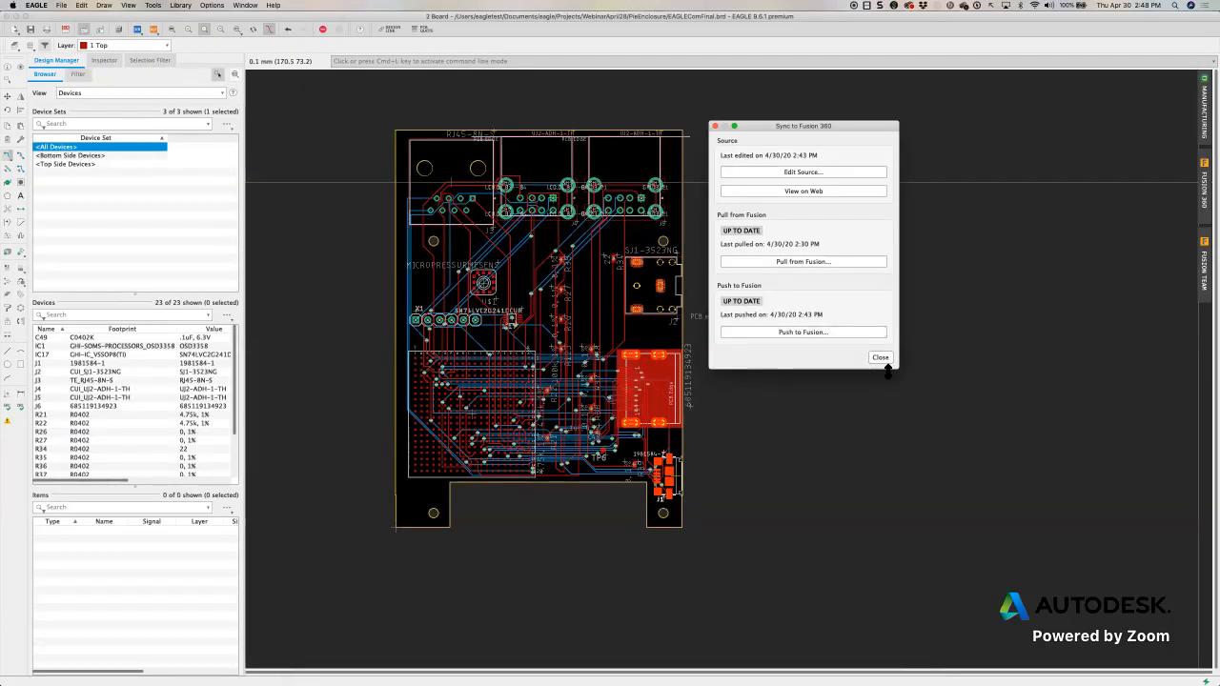
left_click(879, 354)
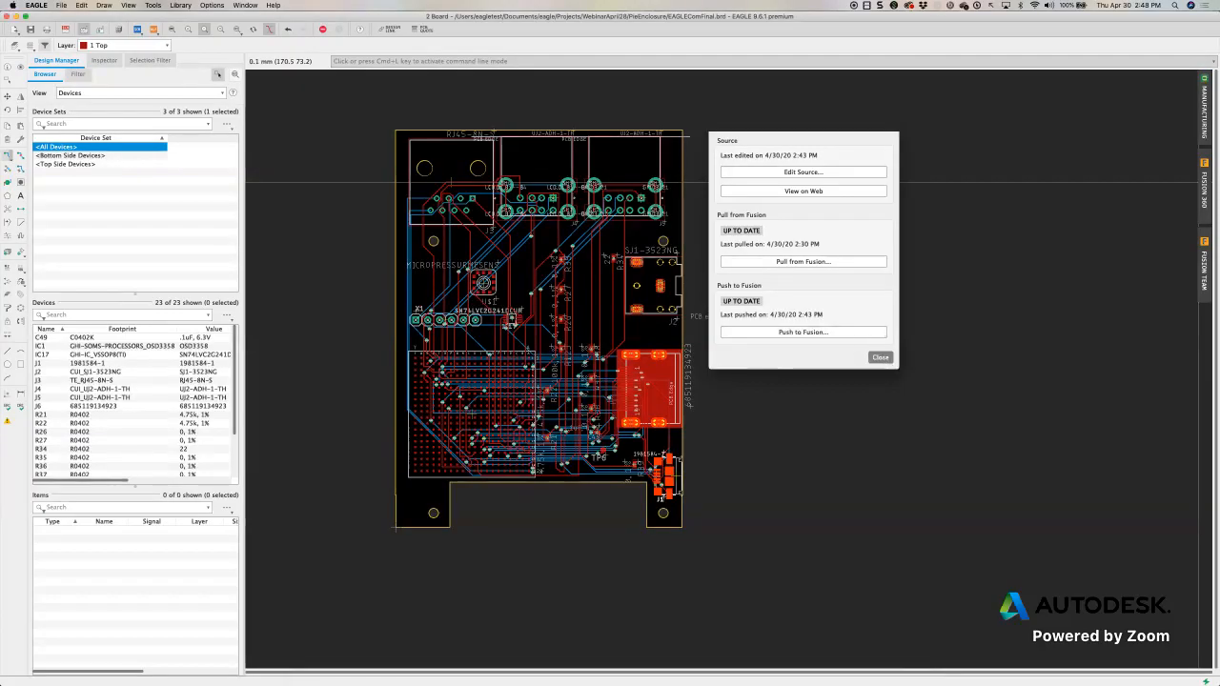
left_click(1203, 189)
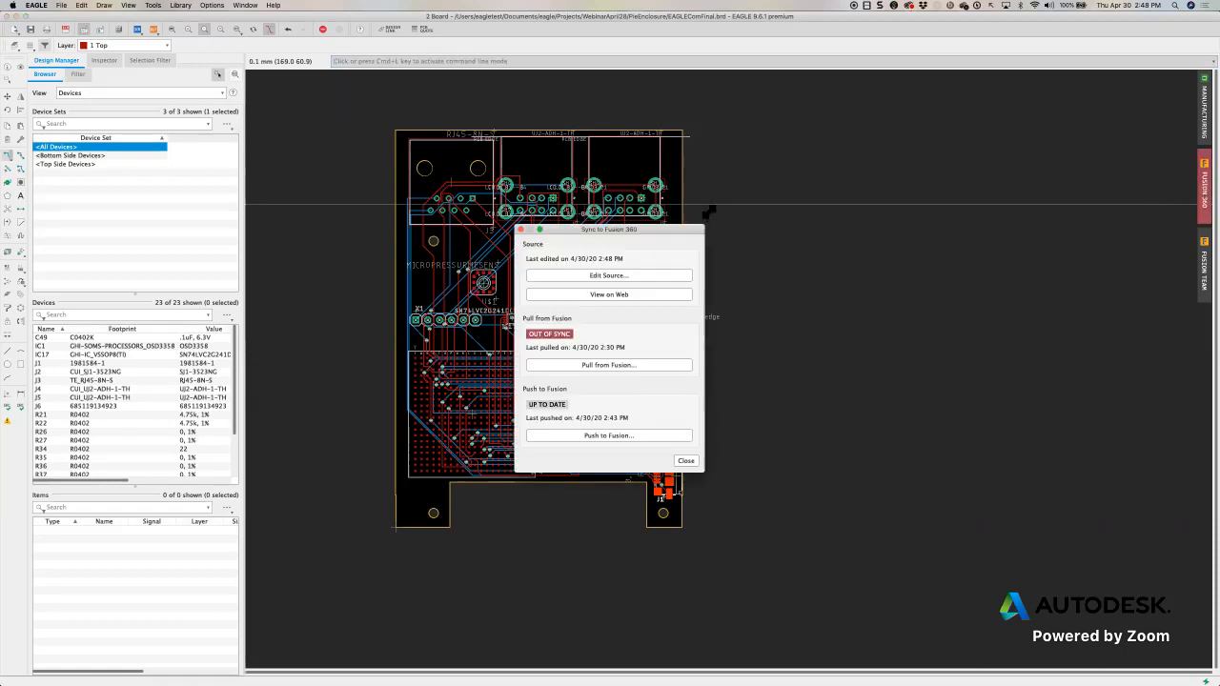
left_click_drag(661, 229, 900, 128)
left_click(856, 263)
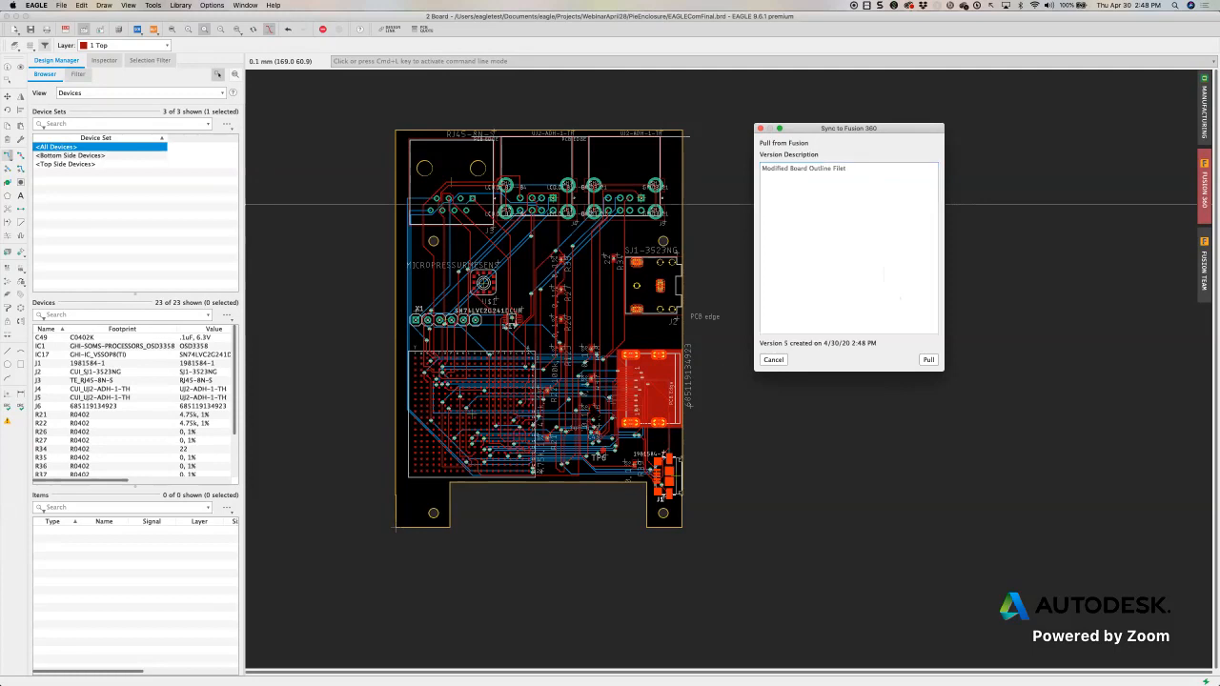
Step: Reposition the Sync to Fusion 360 window beside the board and review the version description of the pull
mouse_move(304, 624)
left_mouse_down()
mouse_move(398, 537)
mouse_move(673, 541)
mouse_move(572, 517)
mouse_move(409, 123)
mouse_move(394, 130)
mouse_move(577, 410)
left_mouse_up()
left_click_drag(725, 428, 737, 439)
left_click_drag(824, 131, 813, 193)
left_click(753, 235)
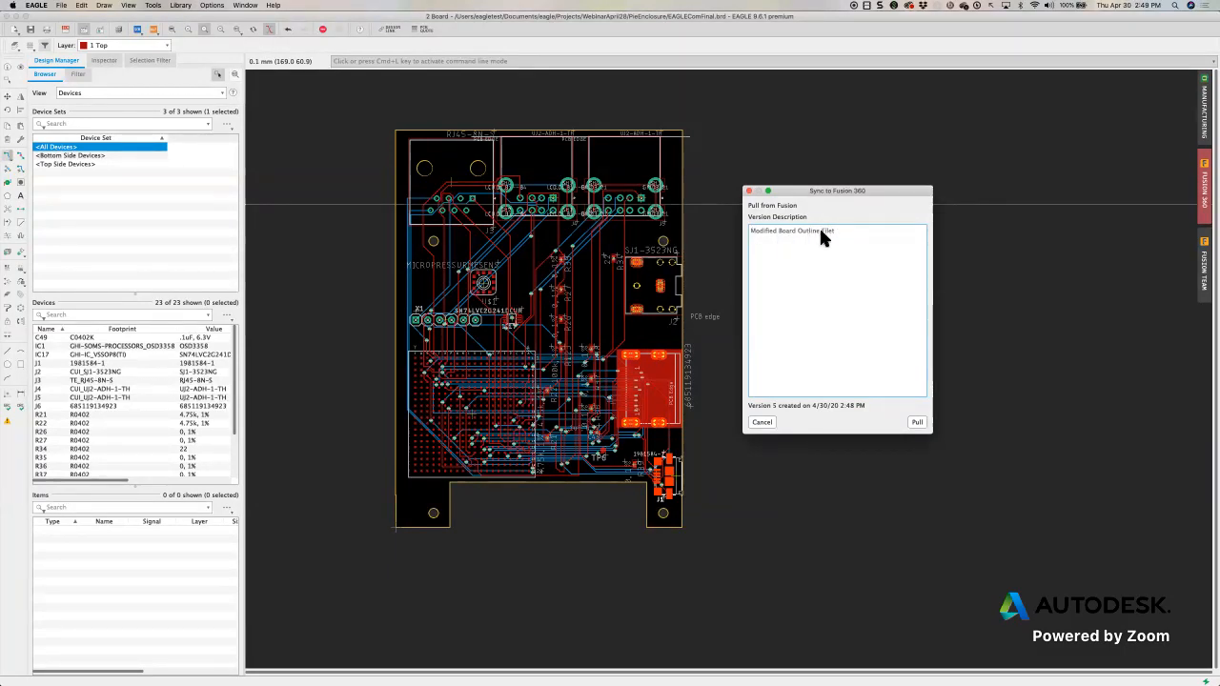
left_click_drag(846, 191, 793, 141)
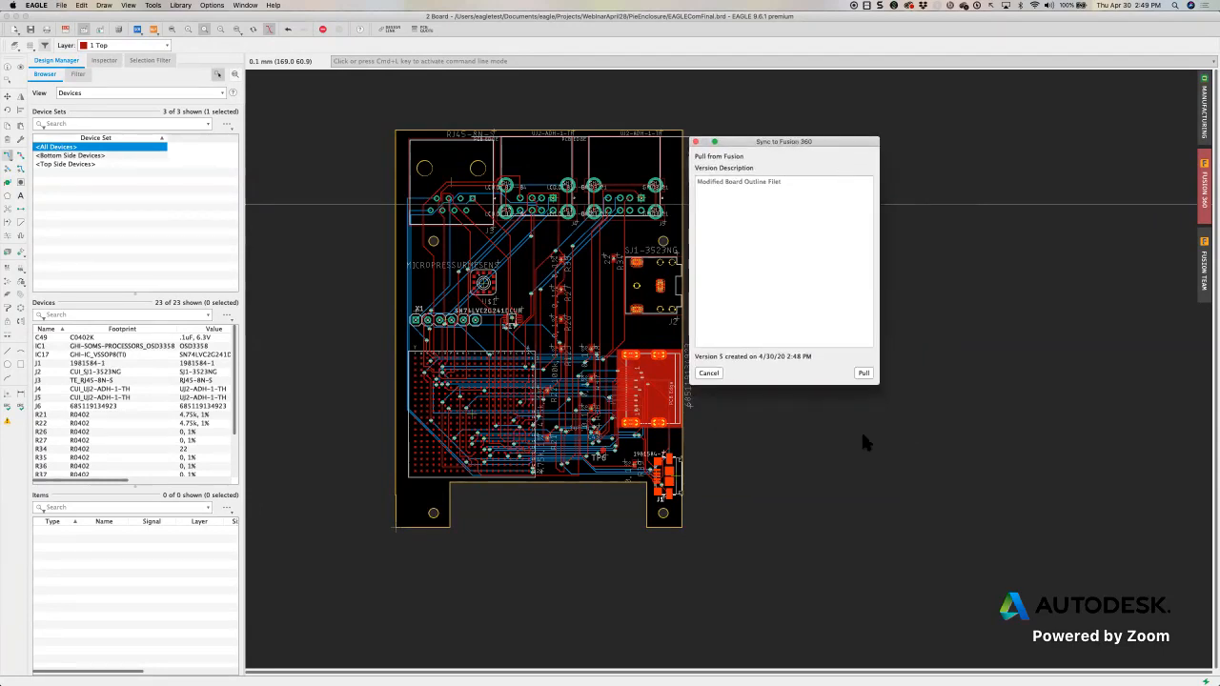
Step: Pull the modified board outline from Fusion into EAGLE and push the updated board back to Fusion 360 without a version description
left_click(864, 373)
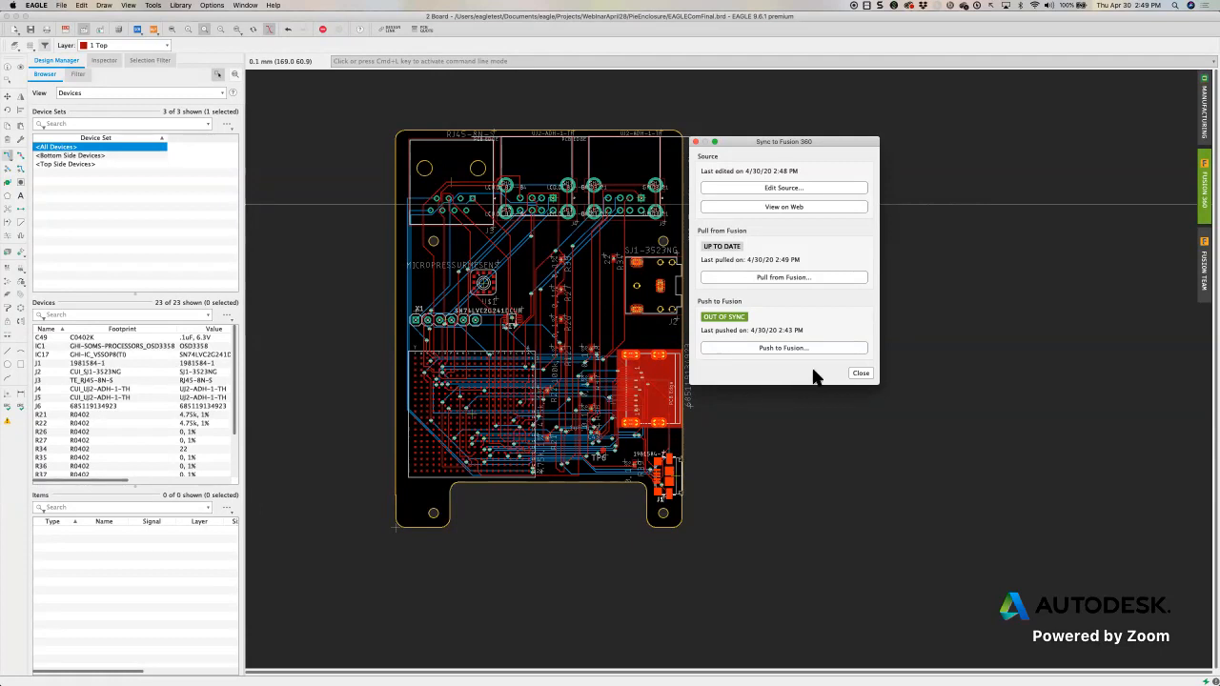
left_click(779, 346)
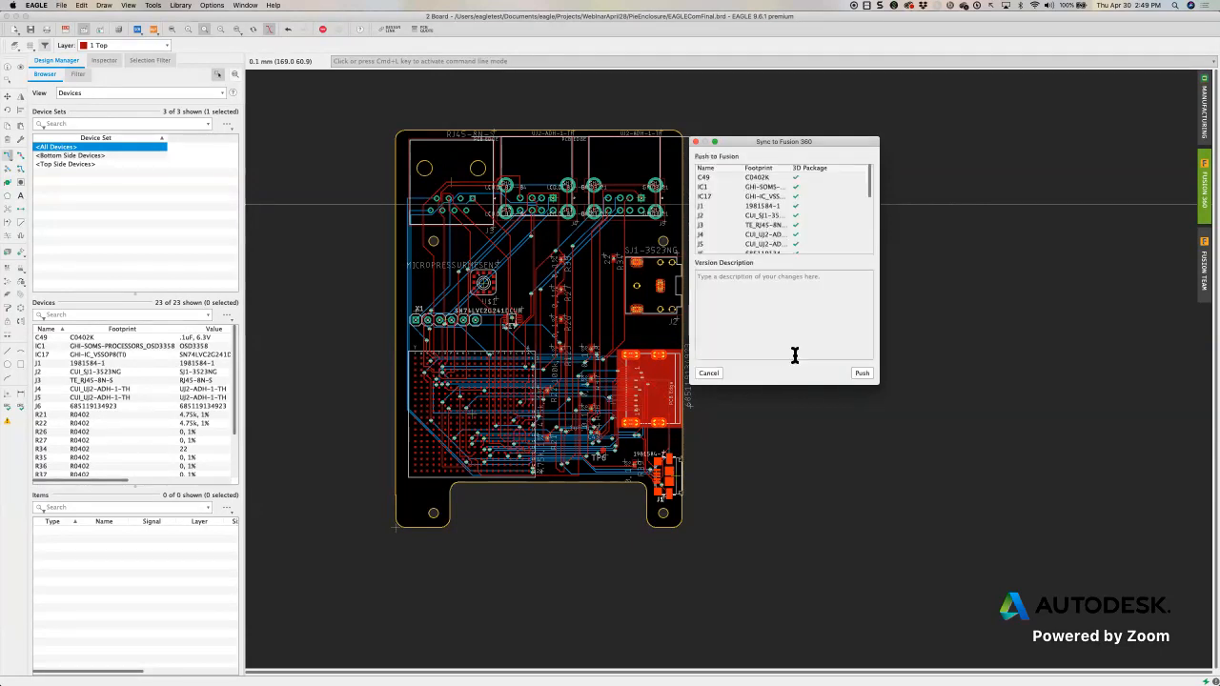
left_click(863, 373)
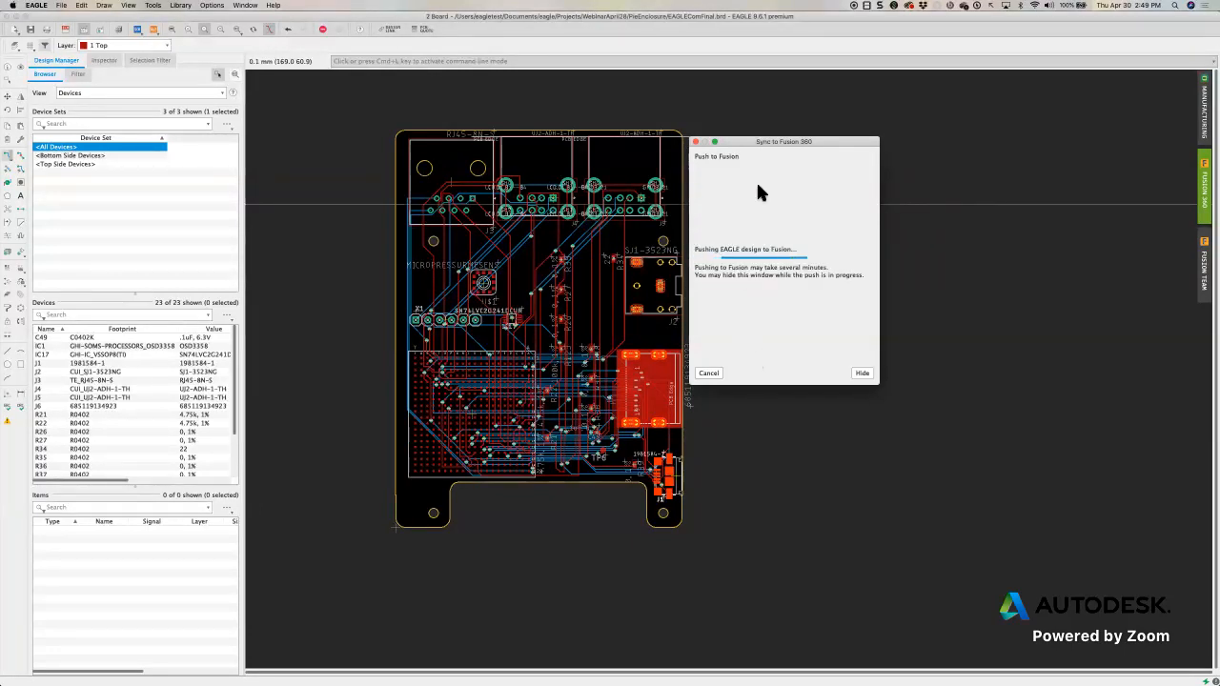
left_click_drag(765, 142, 779, 154)
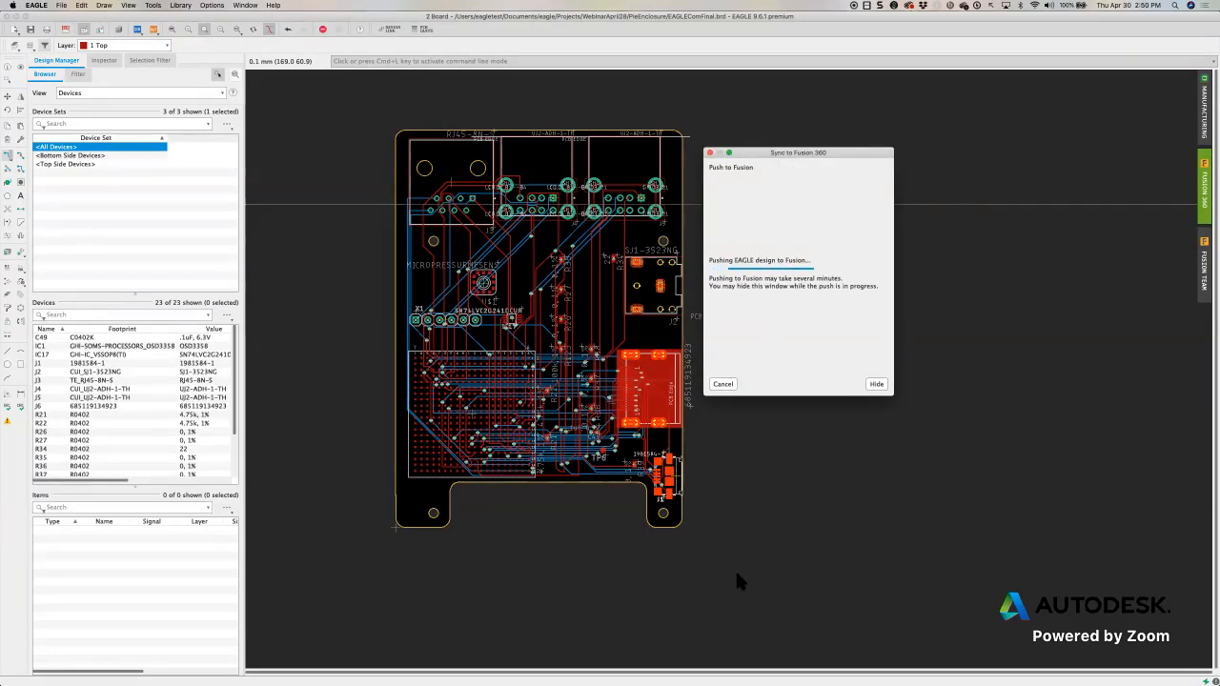
Step: Check the Pie3DPCB design in Fusion 360 during the push, then return to EAGLE and acknowledge the finished push
mouse_move(735, 675)
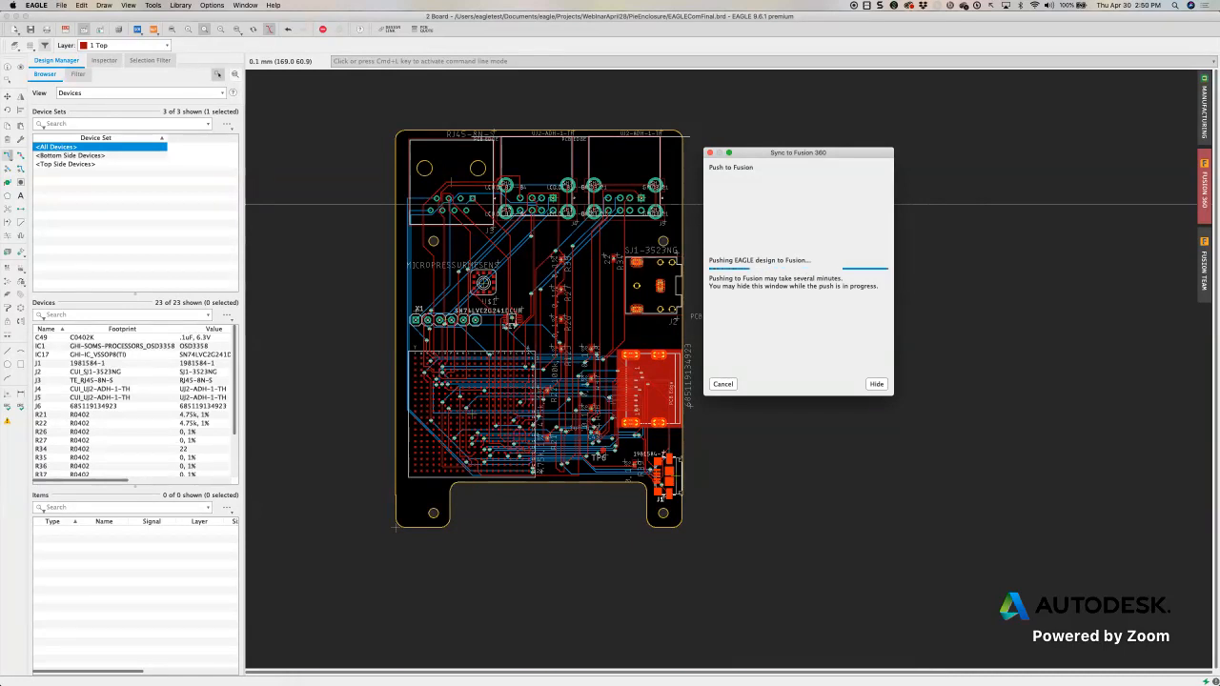
left_click(644, 674)
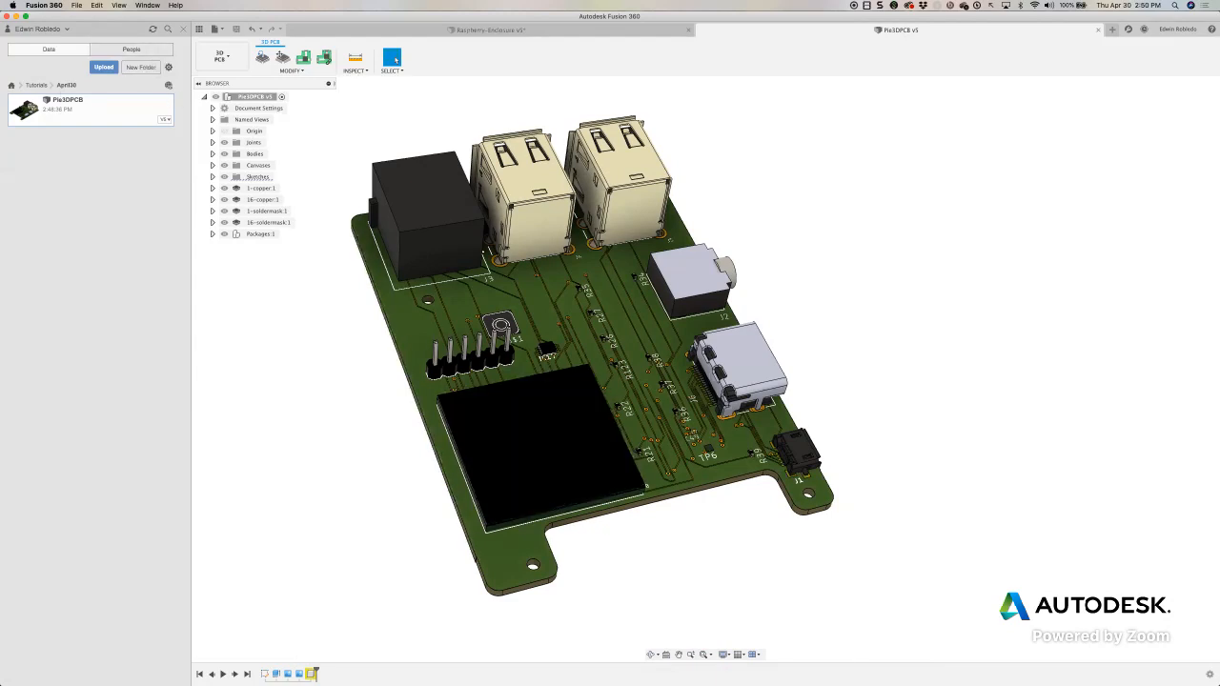
mouse_move(751, 675)
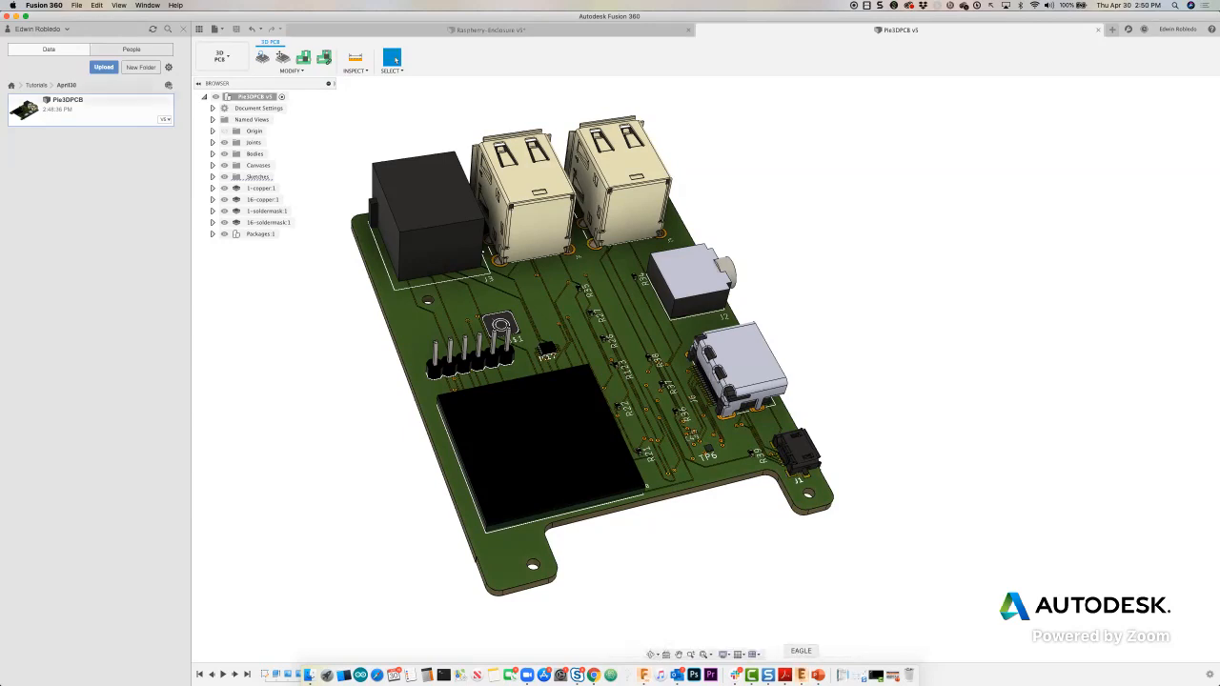
left_click(801, 675)
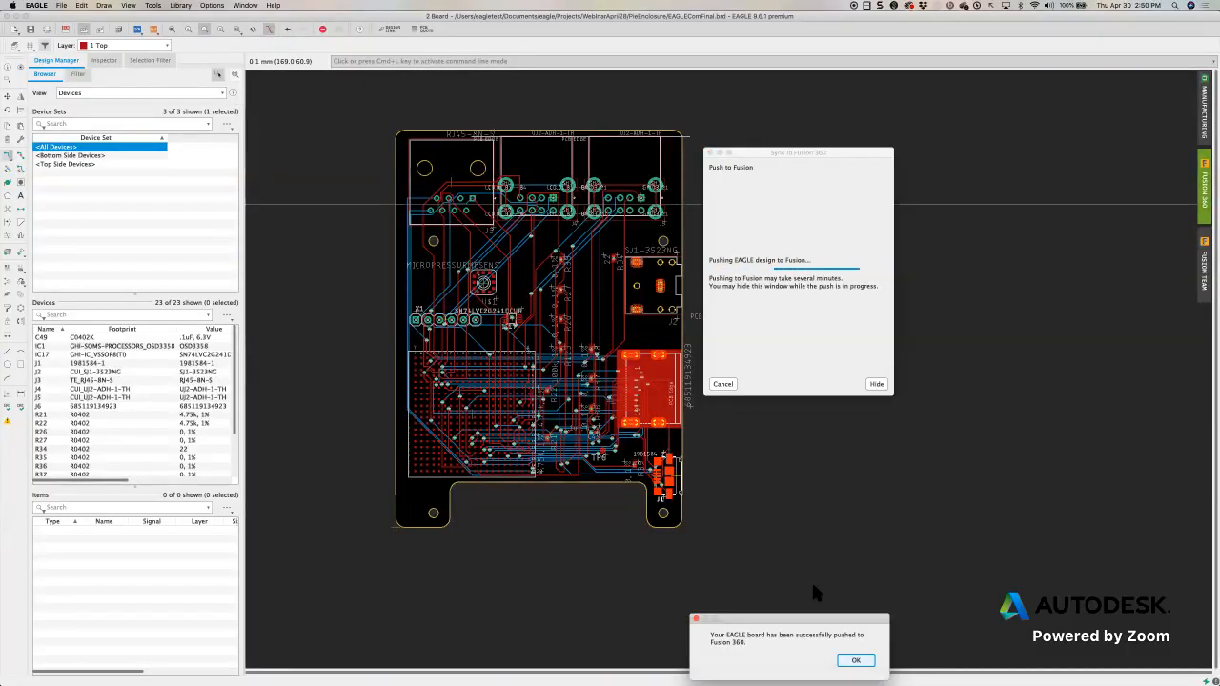
left_click(855, 660)
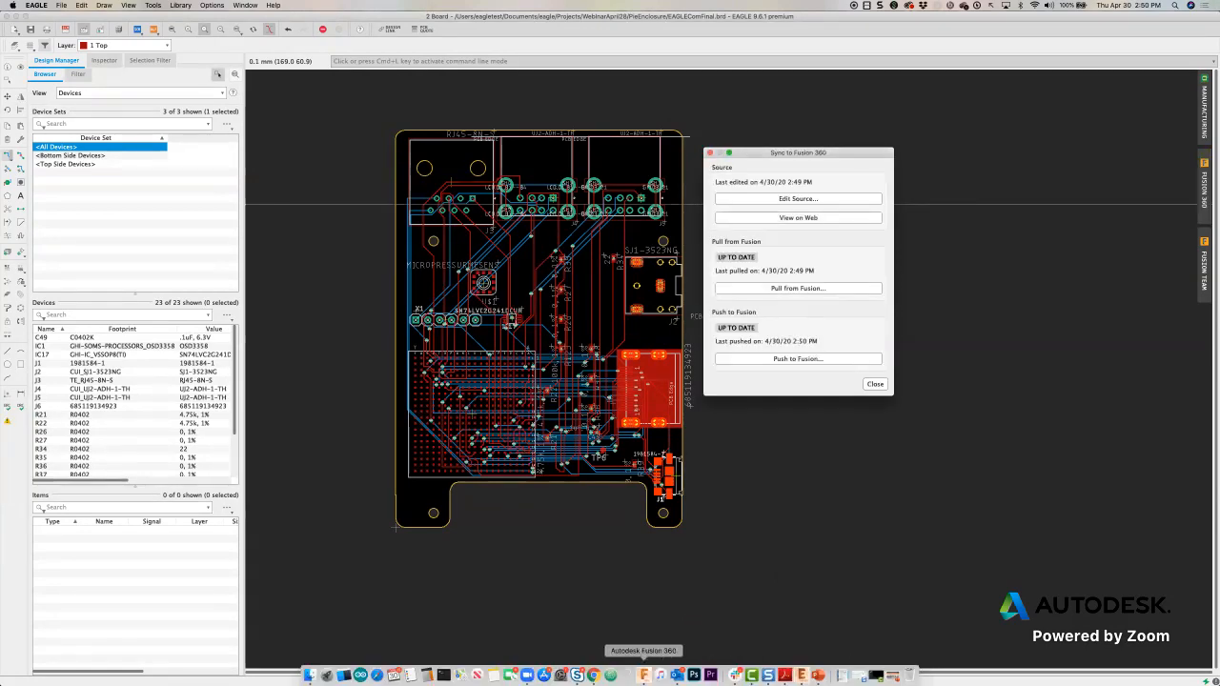
Step: Switch to Fusion 360, refresh the project folder, and replace the outdated open Pie3DPCB design with its updated version
left_click(645, 675)
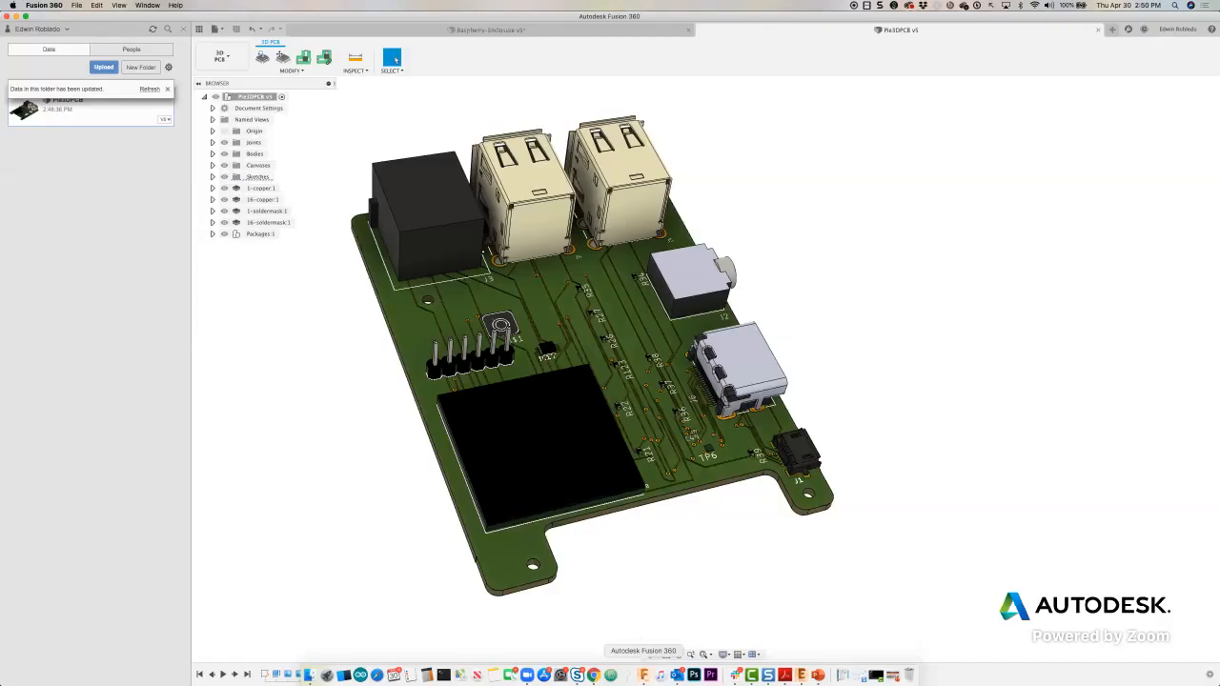
left_click(148, 88)
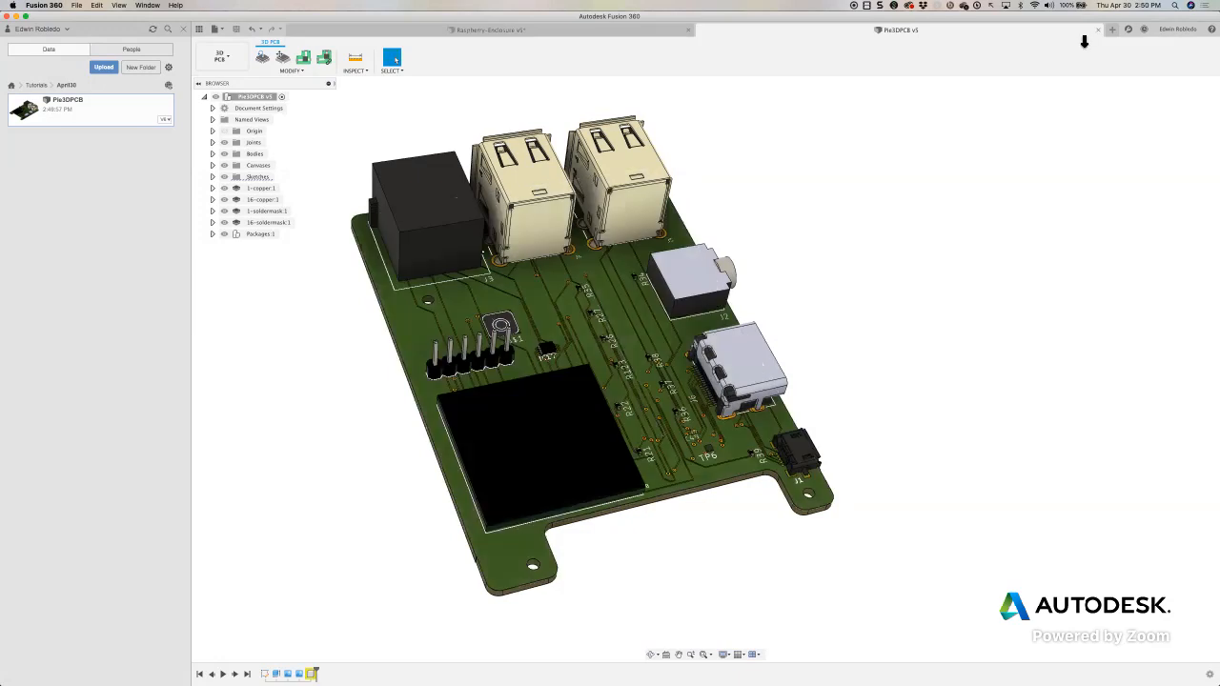
left_click(1098, 30)
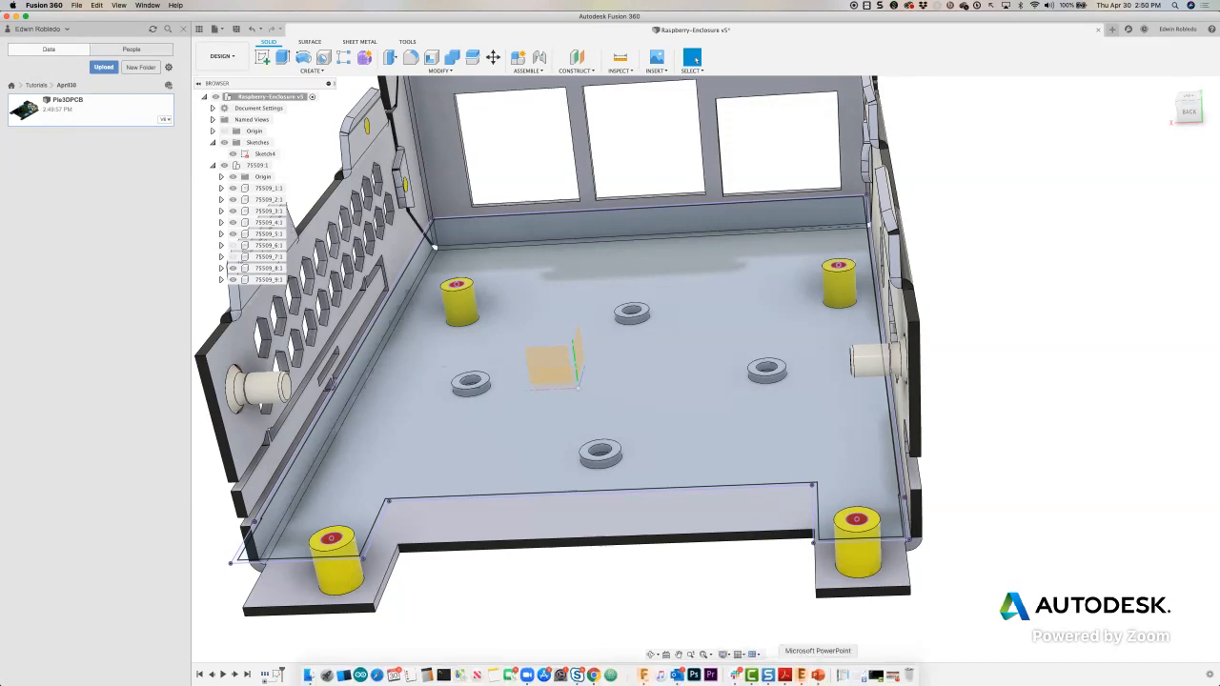
left_click(801, 675)
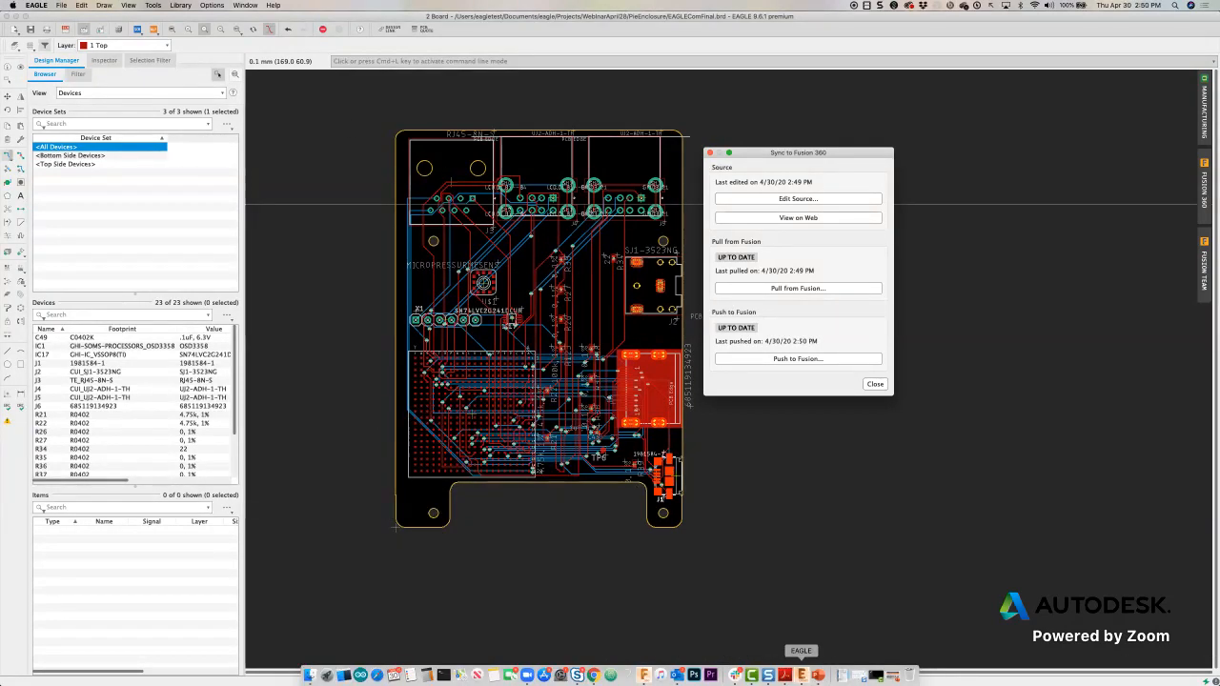
left_click(645, 675)
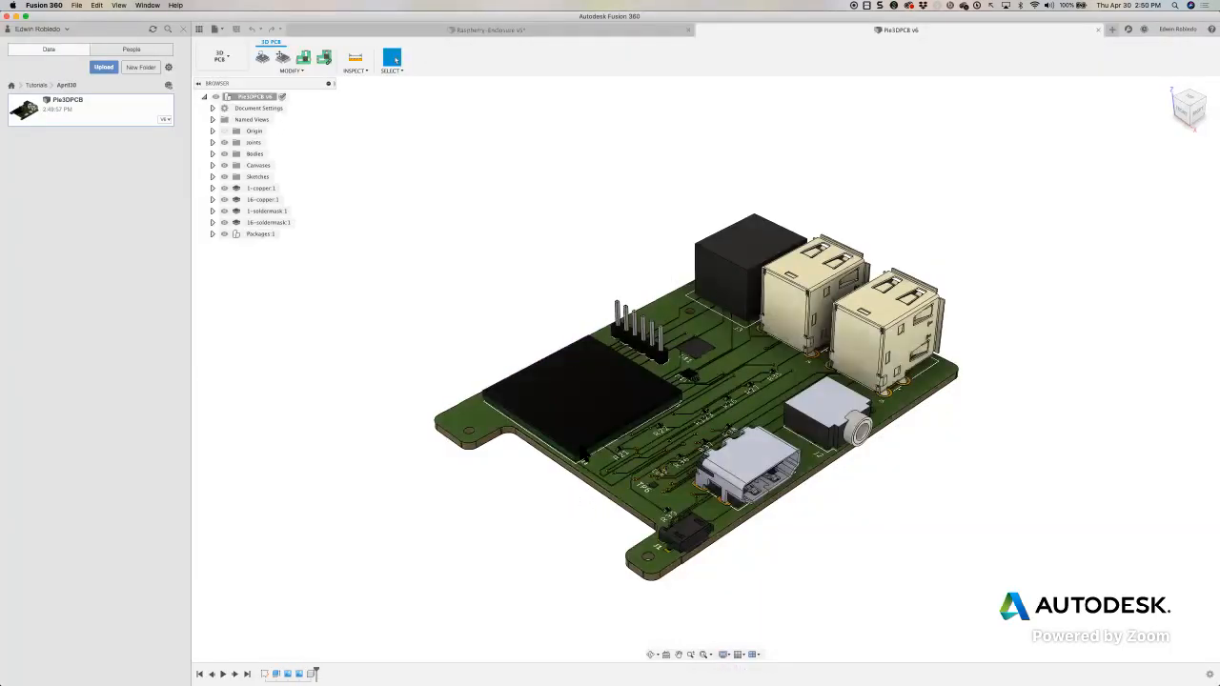
scroll(583, 459, "up", 5)
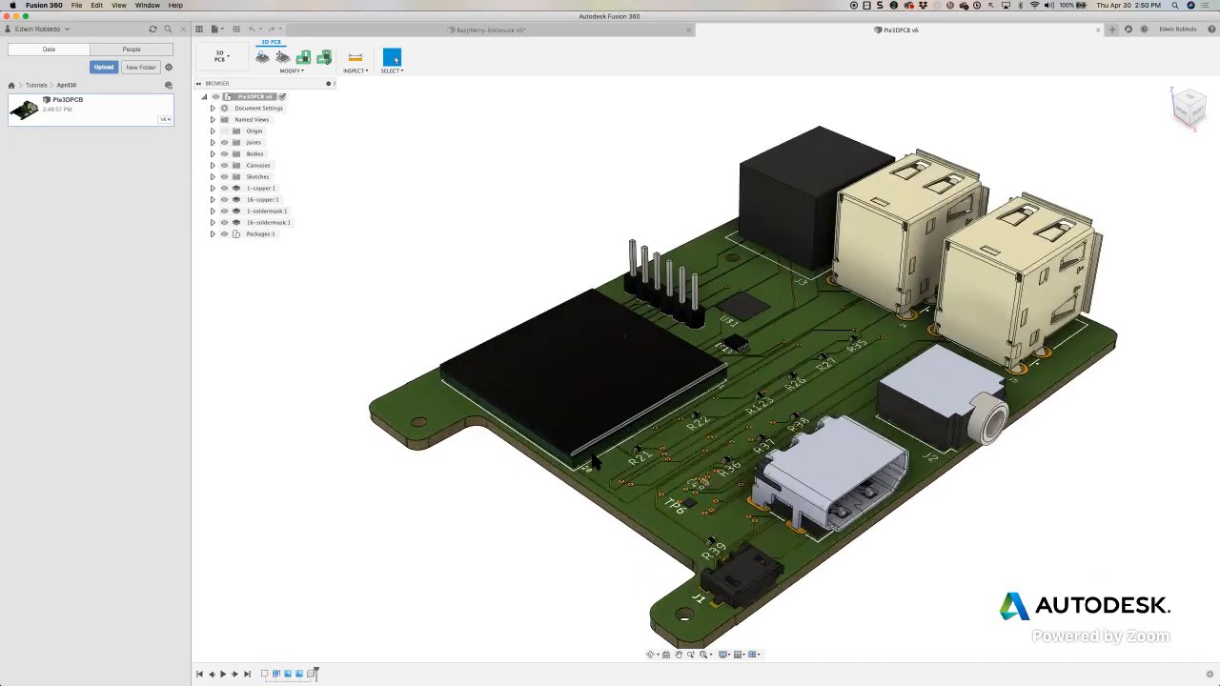
Step: In the Raspberry-Enclosure design, hide the sketches and insert Pie3DPCB into the current design
left_click(457, 32)
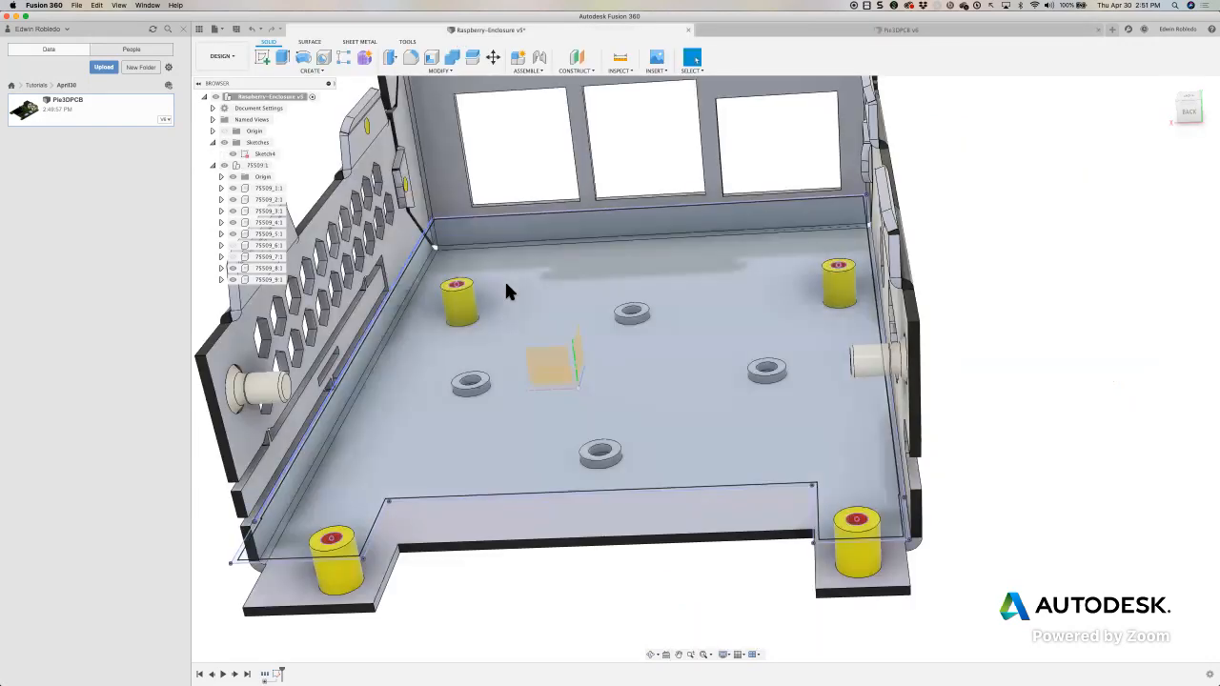
scroll(504, 278, "down", 3)
left_click(226, 153)
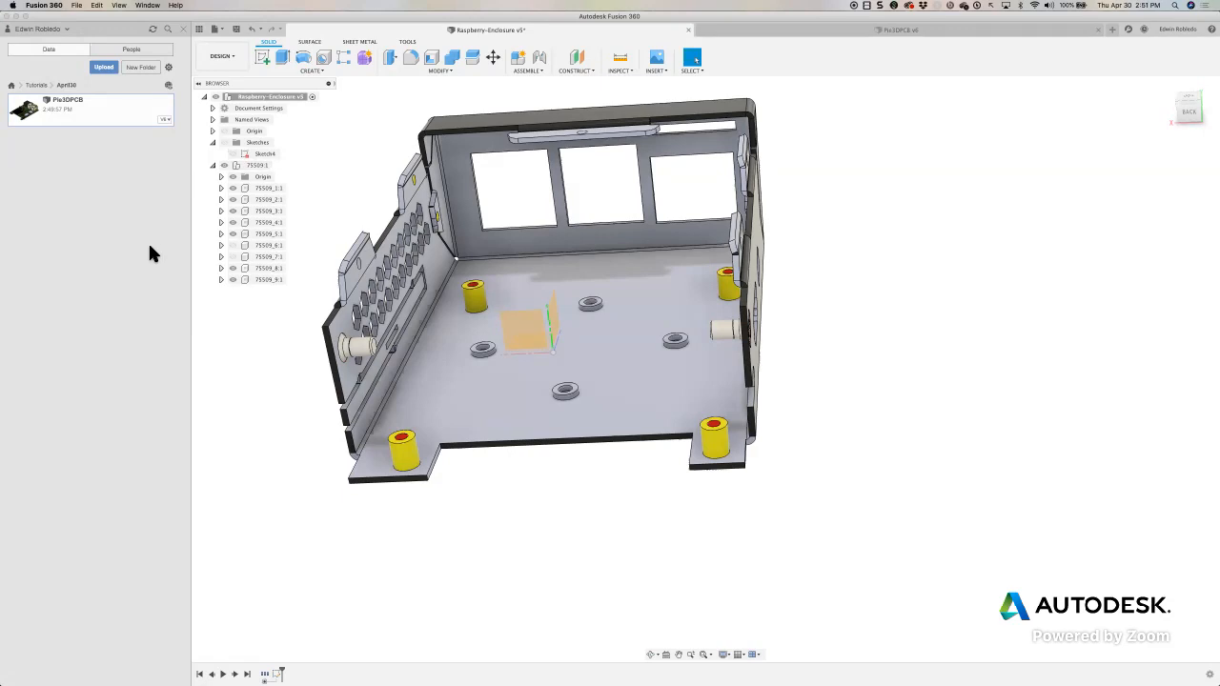
middle_click_drag(277, 315, 246, 308, "shift")
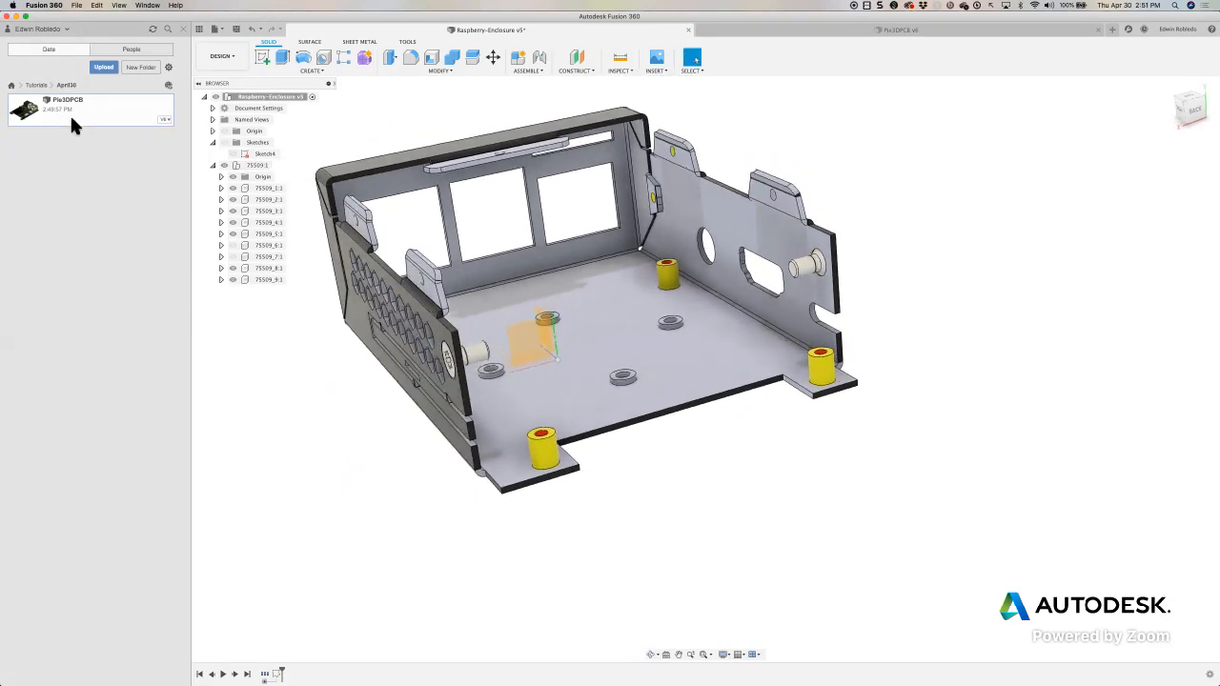
right_click(87, 119)
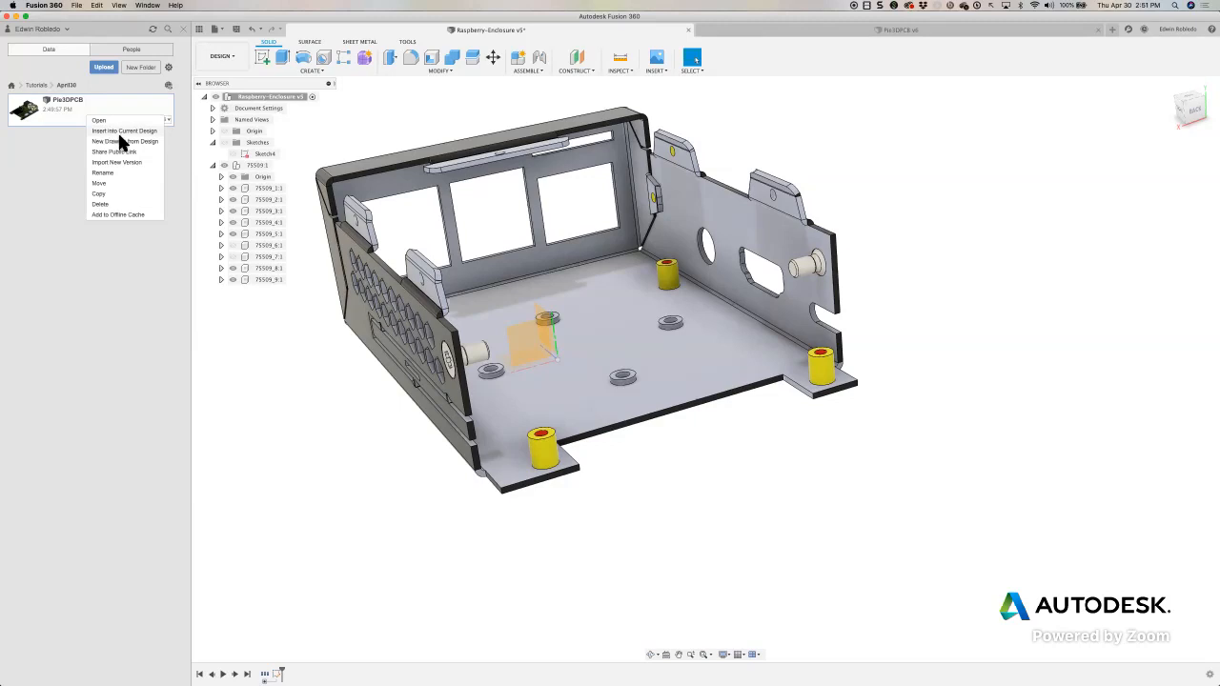
left_click(118, 131)
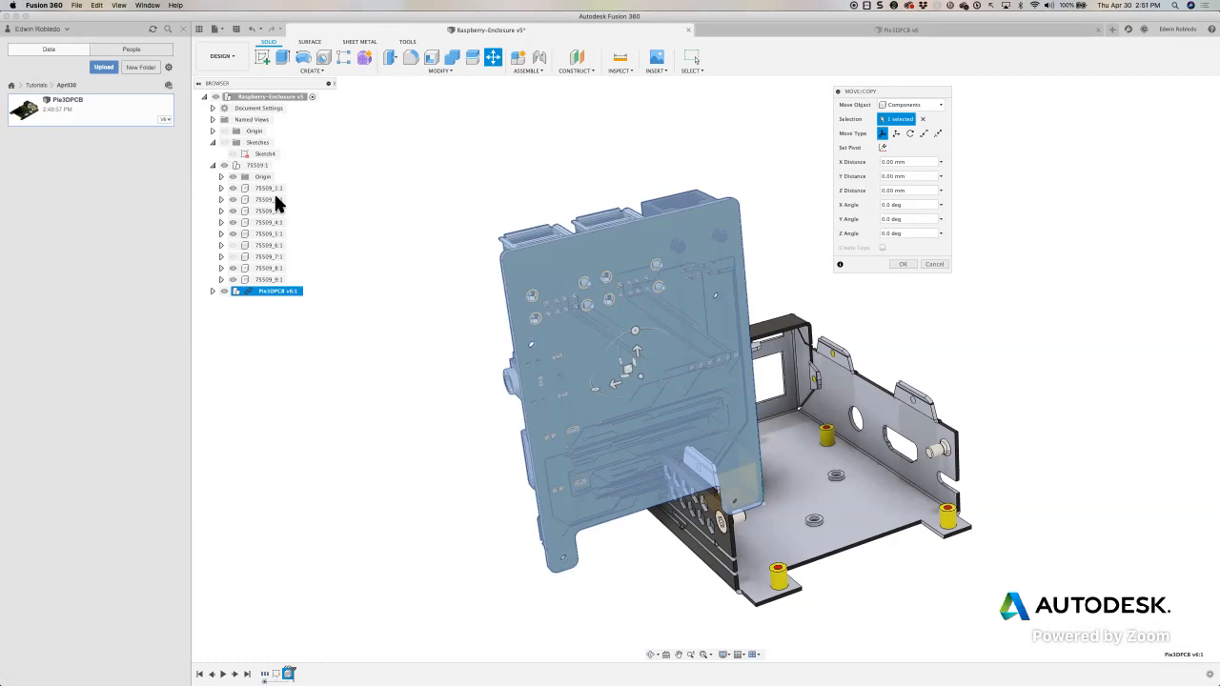
Step: Rotate the inserted board by -90 degrees about X, turn it another 180 degrees, and accept the placement
middle_click_drag(511, 319, 584, 311, "shift")
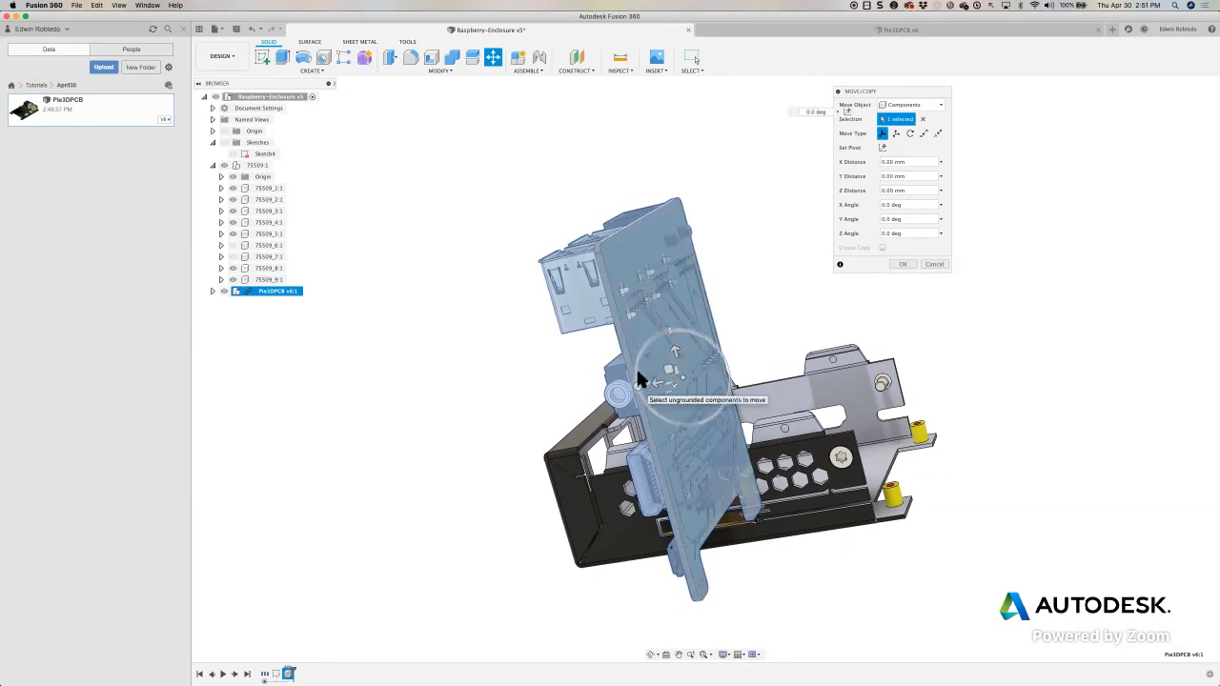
mouse_move(648, 333)
left_mouse_down()
mouse_move(681, 339)
mouse_move(670, 330)
left_mouse_up()
middle_click_drag(635, 358, 716, 388, "shift")
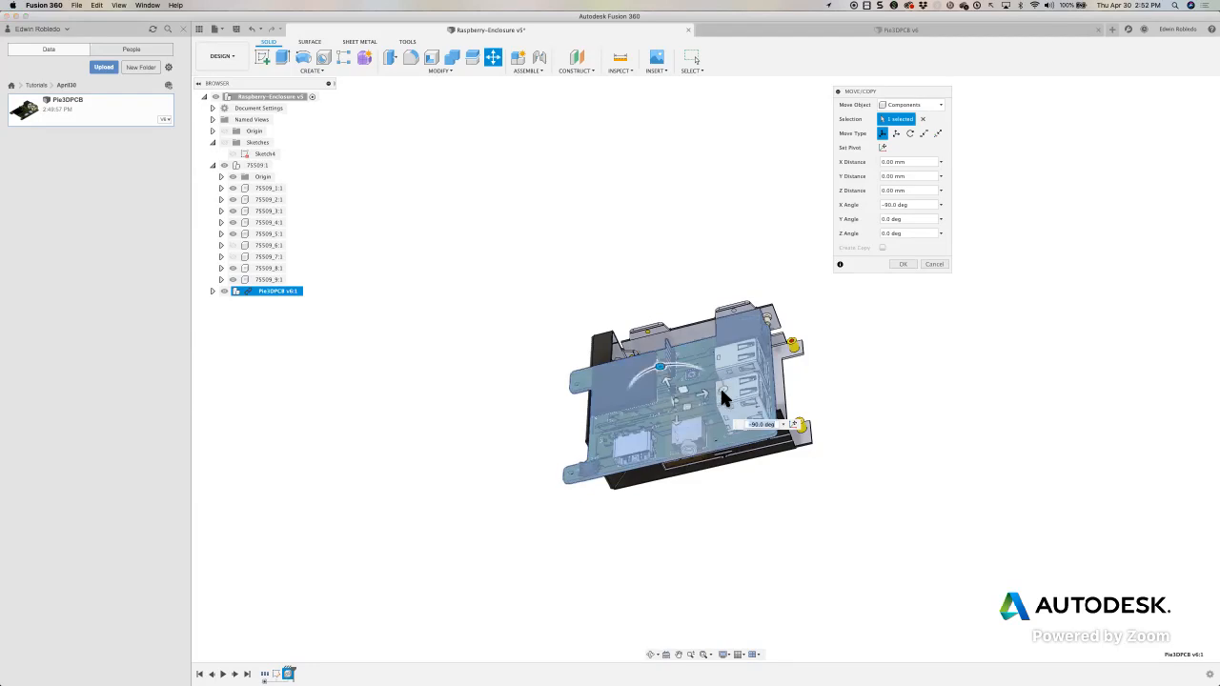
left_click_drag(710, 365, 652, 408)
type("180")
key("Return")
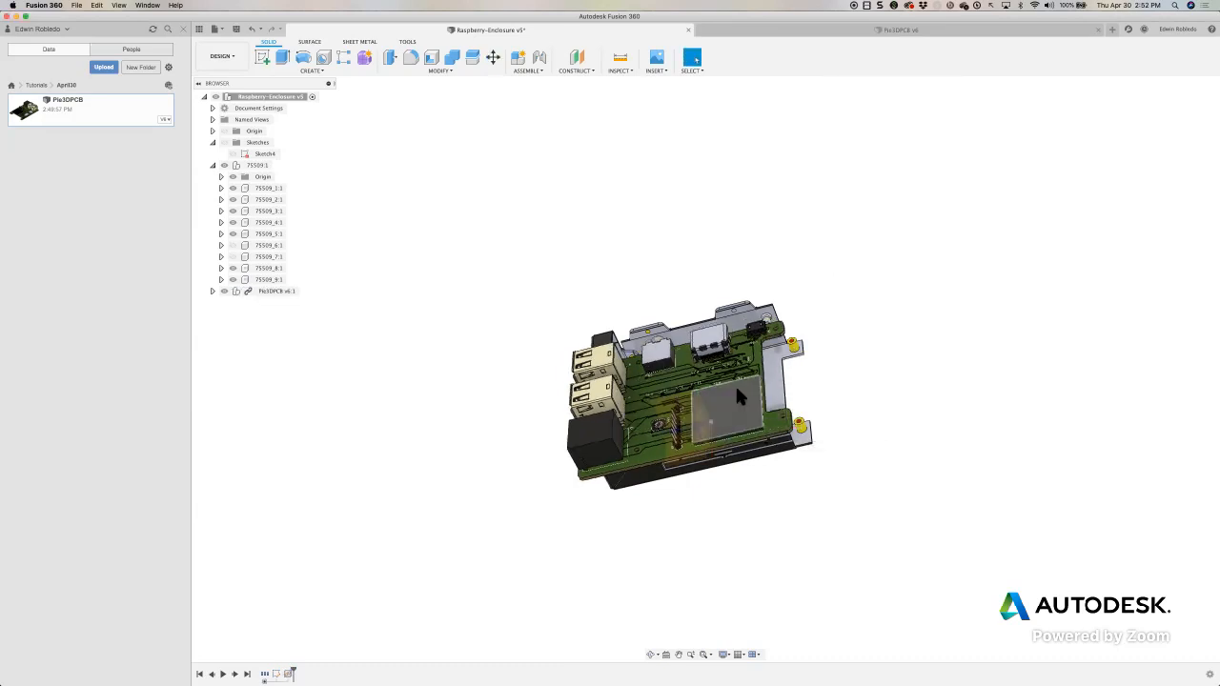
Step: Joint the corner mounting hole on the board's underside to the enclosure's yellow corner standoff with a 180 degree angle
scroll(737, 388, "up", 5)
middle_click_drag(705, 356, 806, 324, "shift")
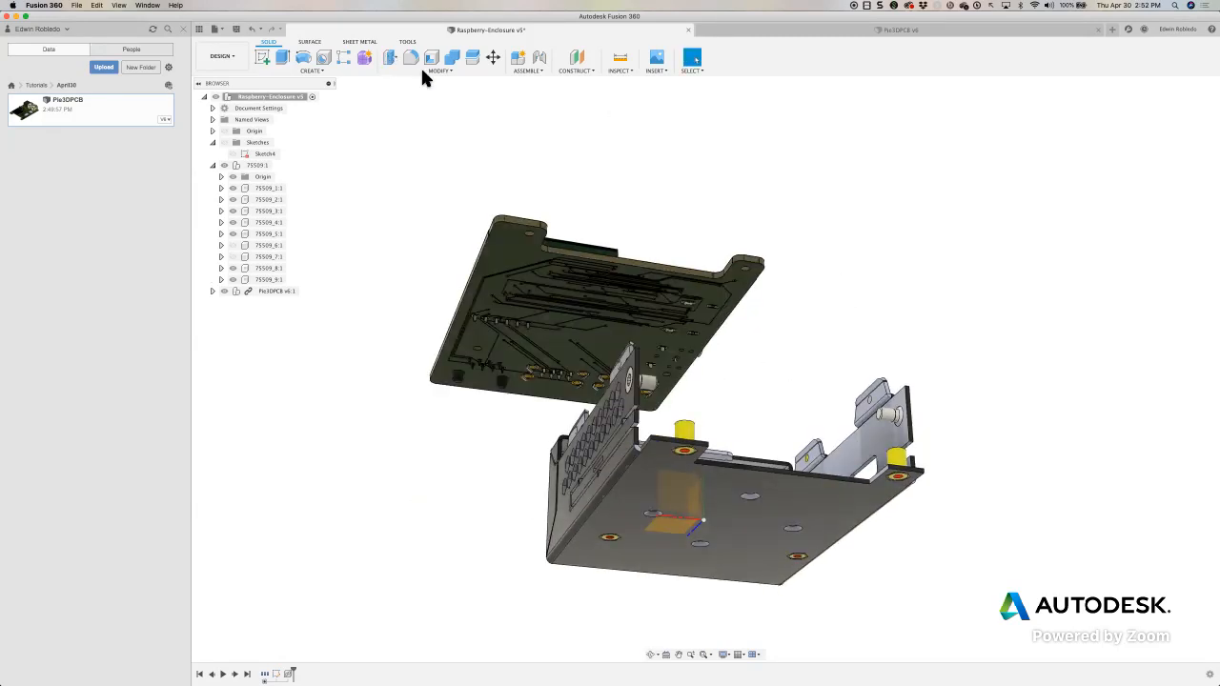
left_click(535, 70)
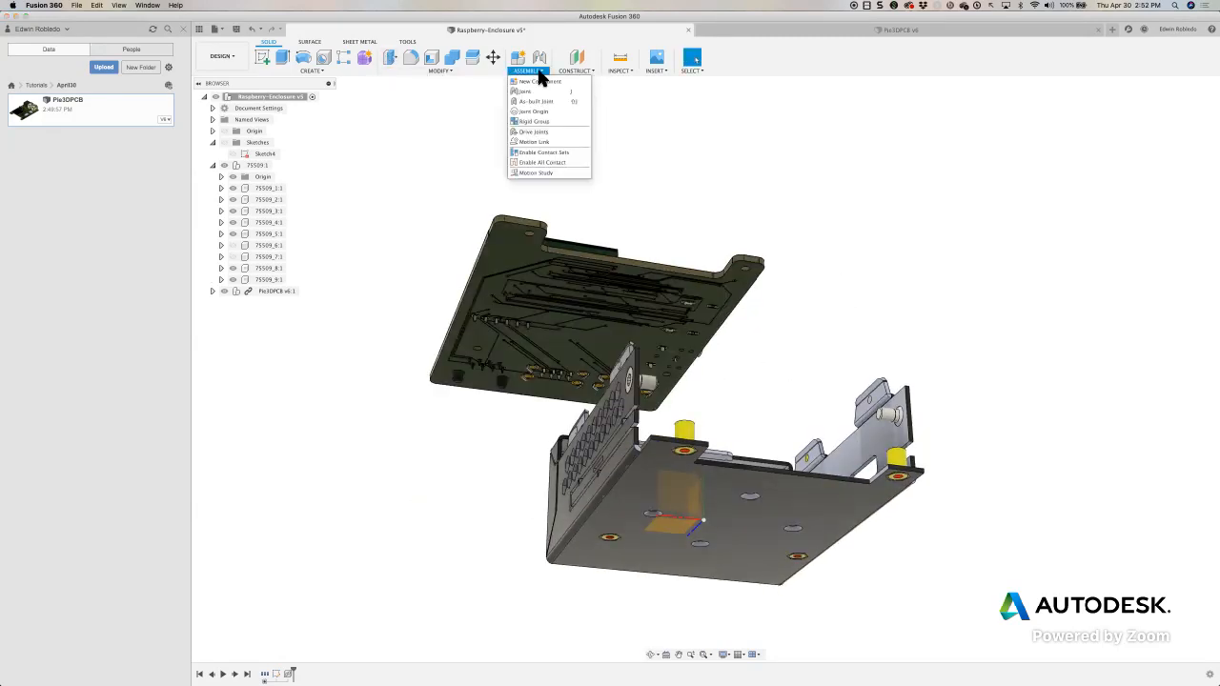
left_click(539, 91)
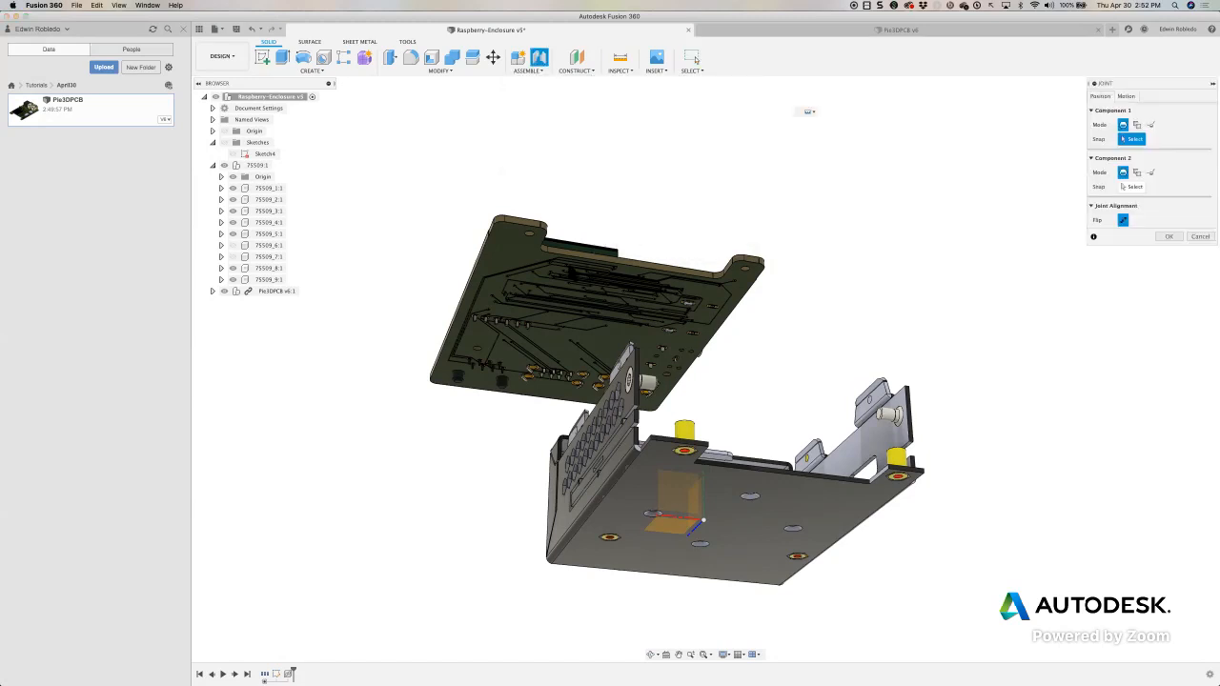
scroll(530, 240, "up", 5)
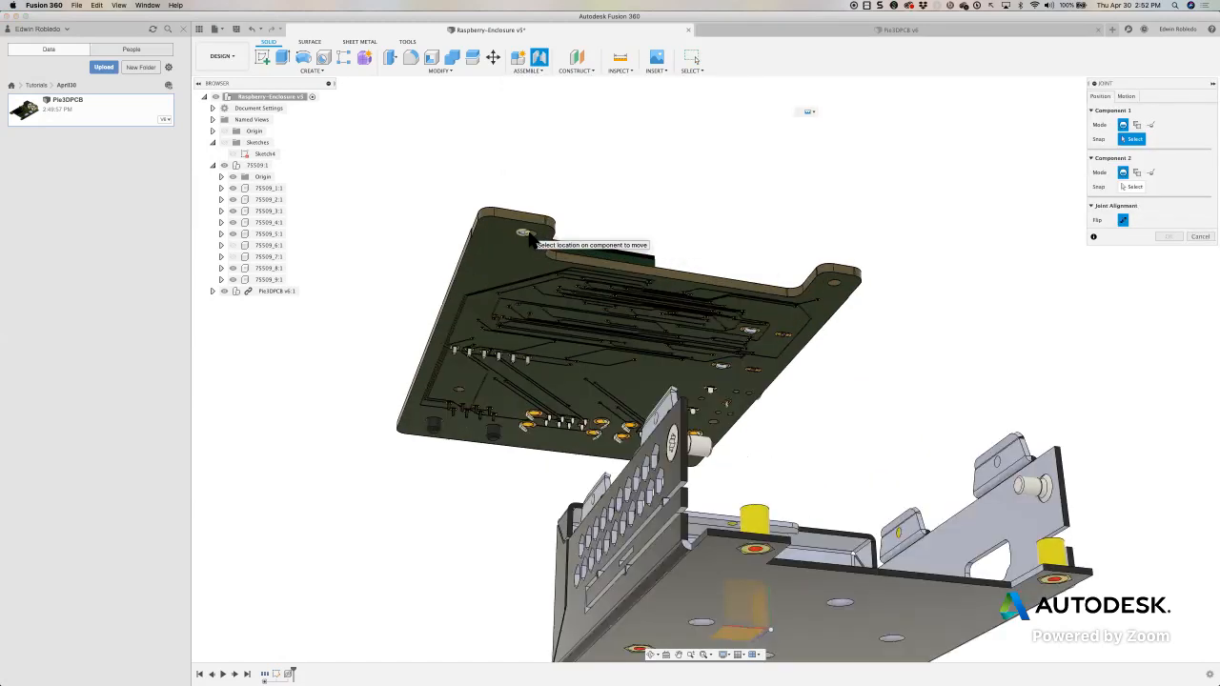
scroll(530, 240, "up", 5)
left_click(531, 232)
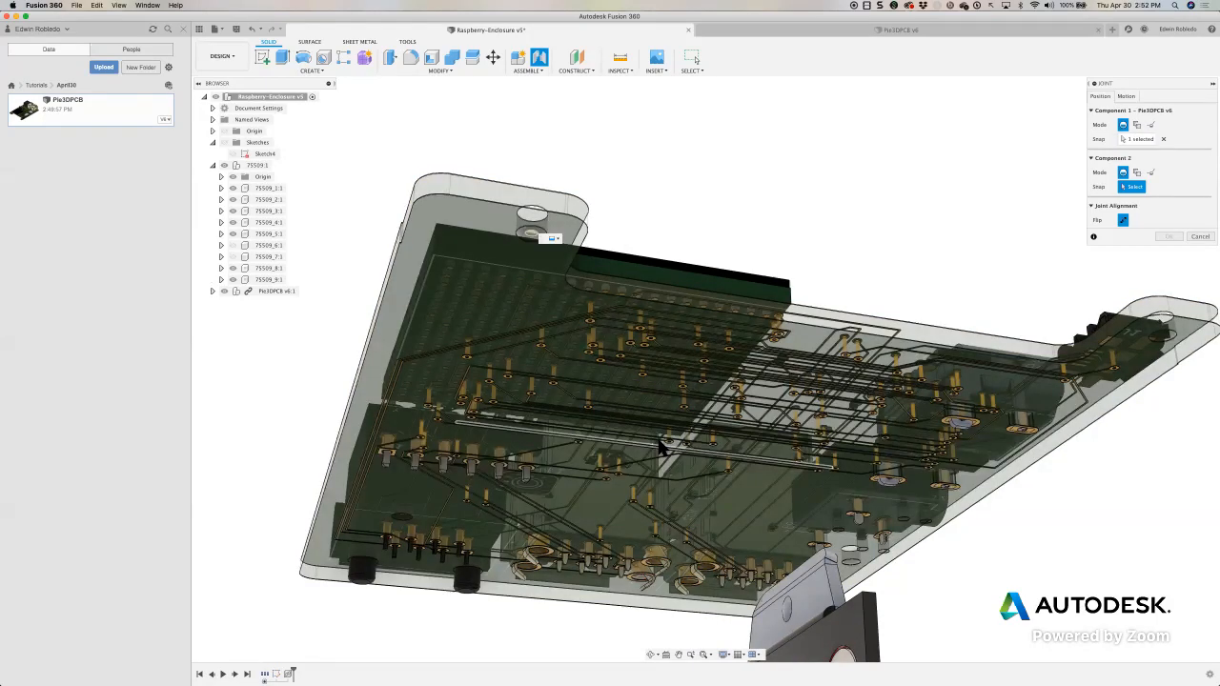
middle_click_drag(653, 462, 344, 493, "shift")
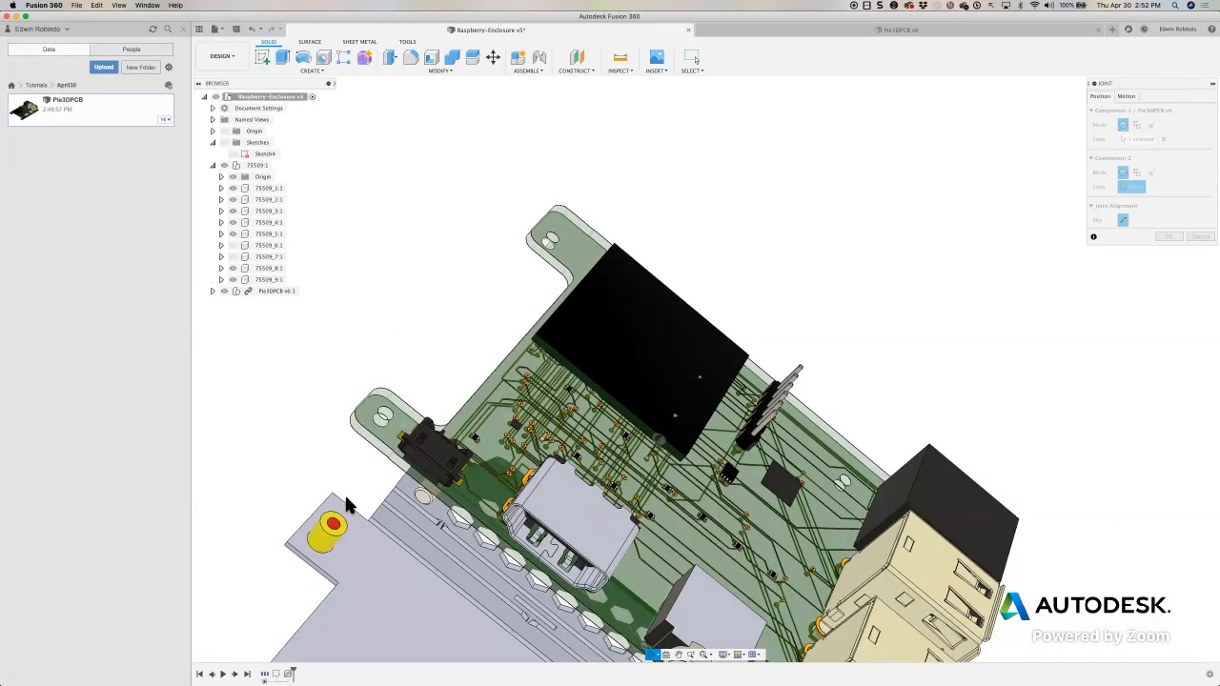
left_click(345, 500)
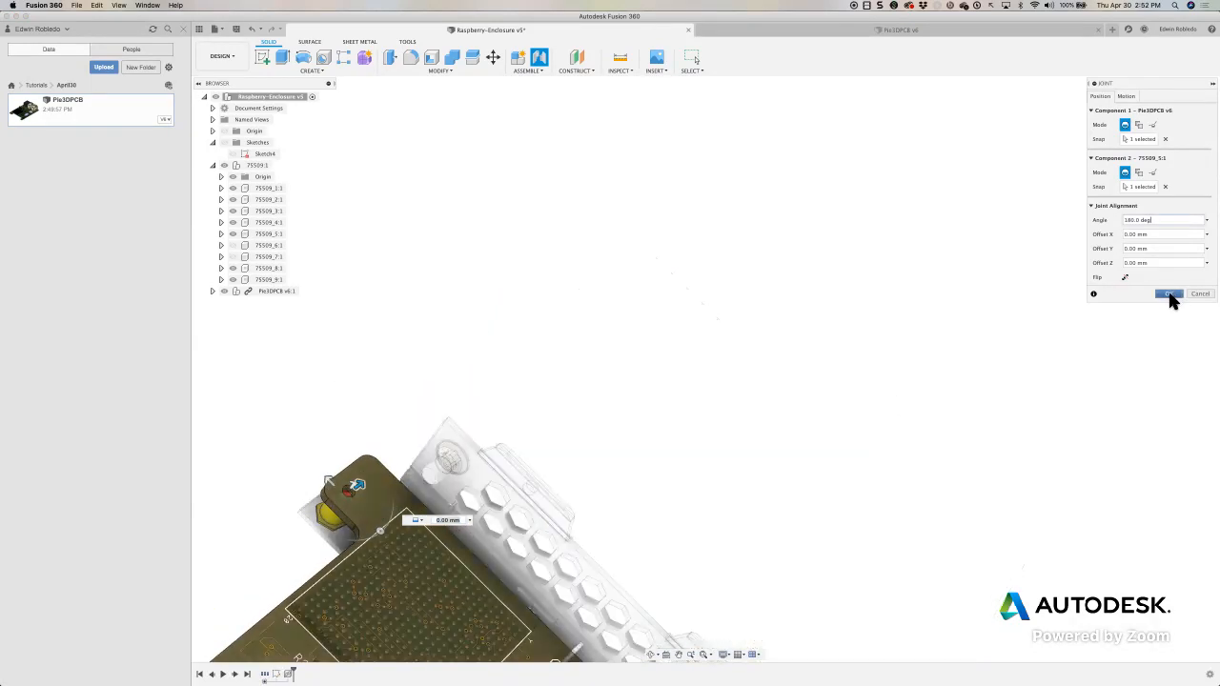
left_click(1170, 294)
Step: Hide the ViewCube in the enclosure design
scroll(830, 462, "up", 3)
scroll(830, 462, "down", 8)
middle_click_drag(847, 471, 896, 523, "shift")
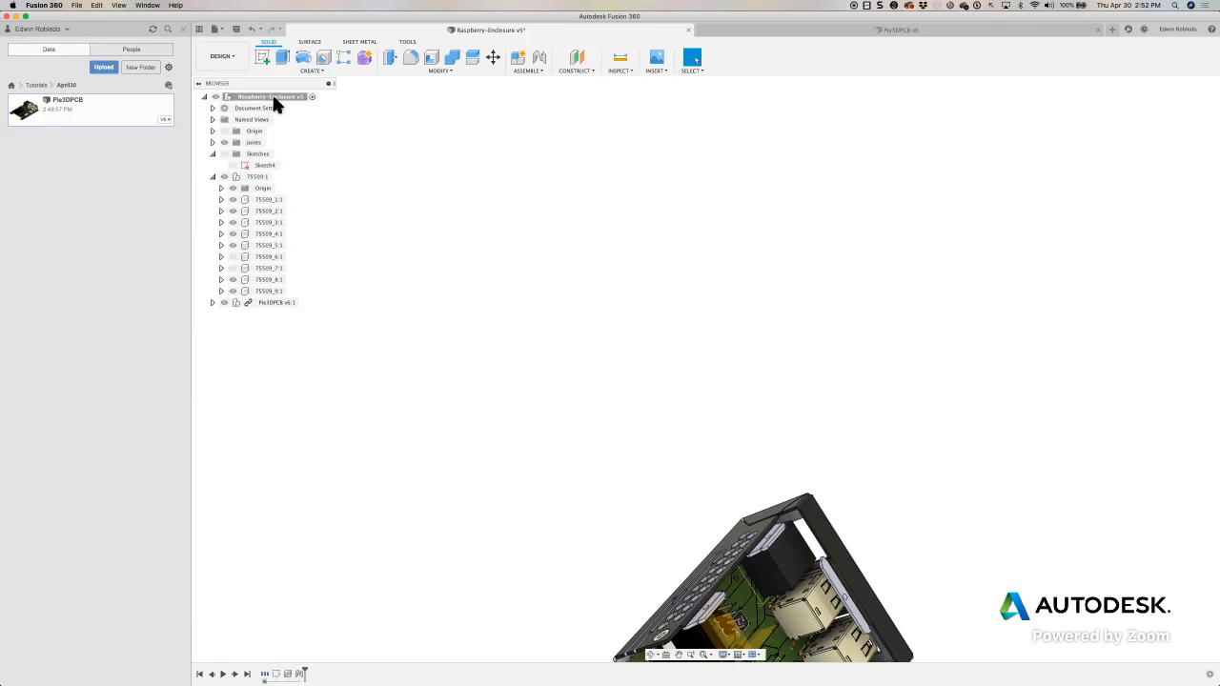
left_click(221, 30)
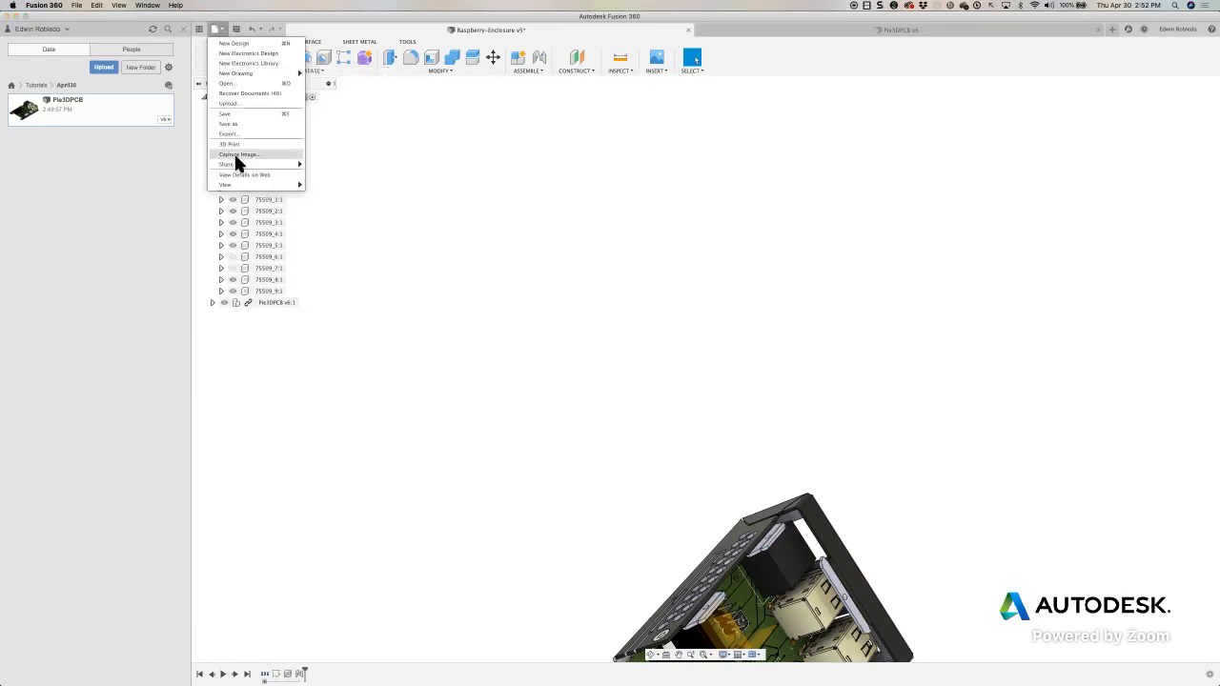
mouse_move(244, 184)
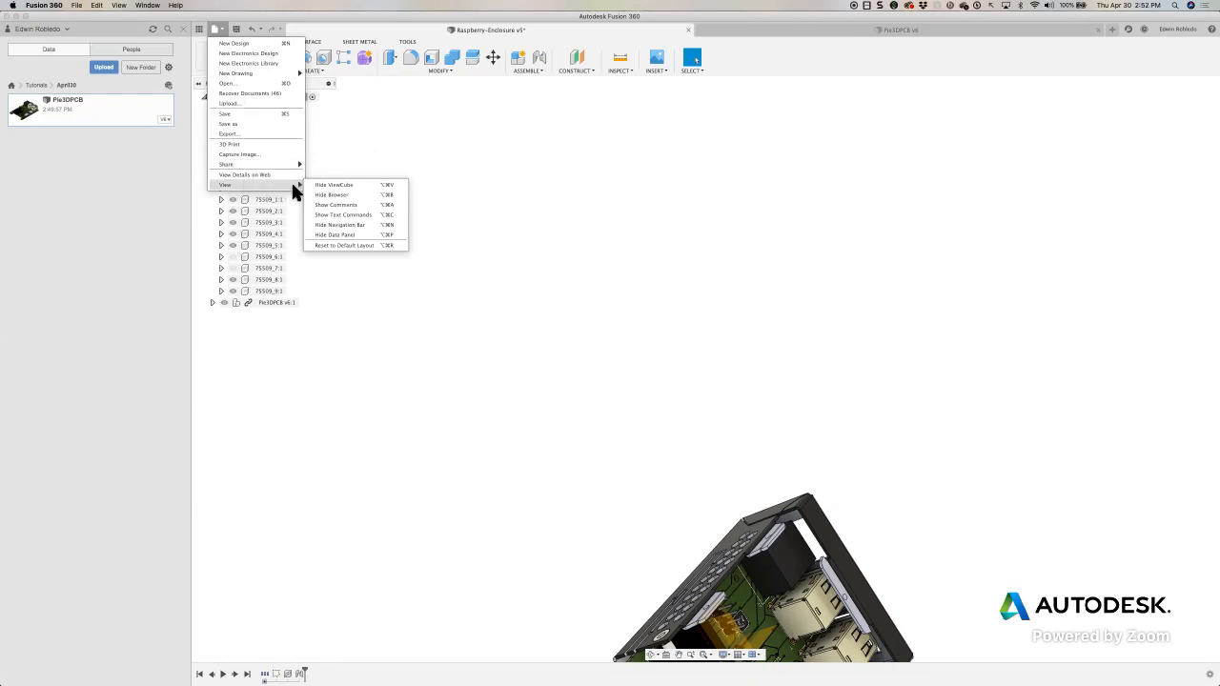
left_click(333, 185)
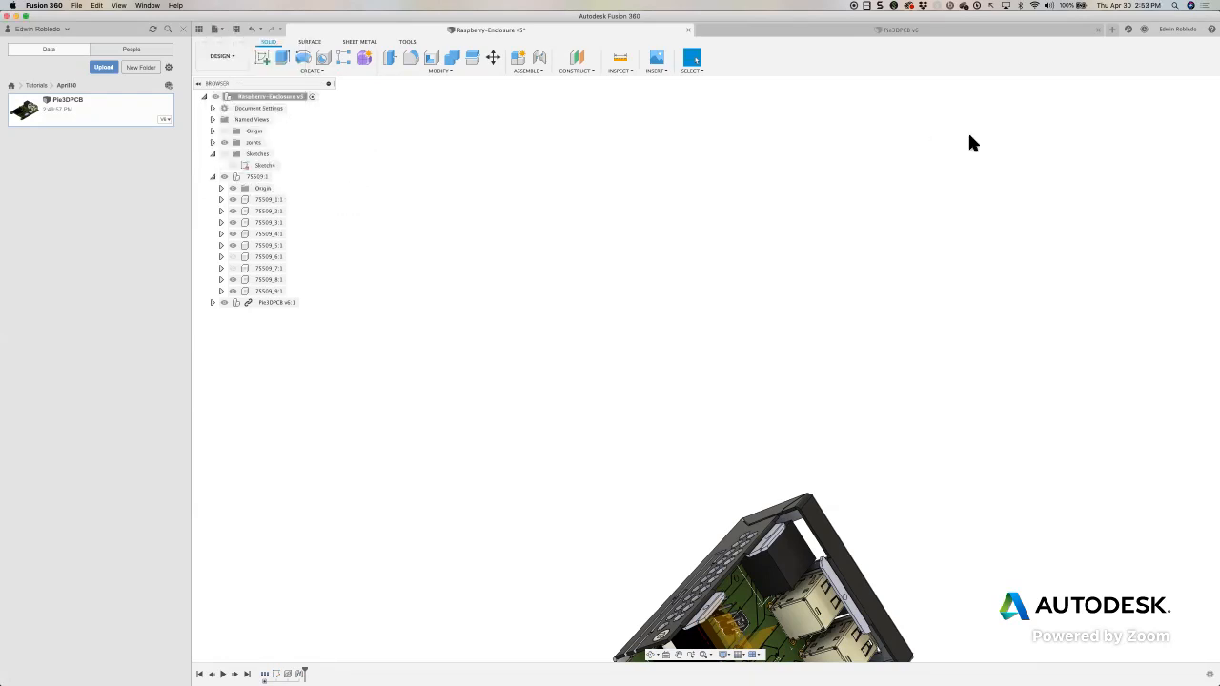
Step: Examine up close how the board's mounting holes and connectors sit inside the enclosure
middle_click_drag(939, 311, 735, 147)
scroll(735, 403, "up", 10)
middle_click_drag(797, 352, 1019, 432, "shift")
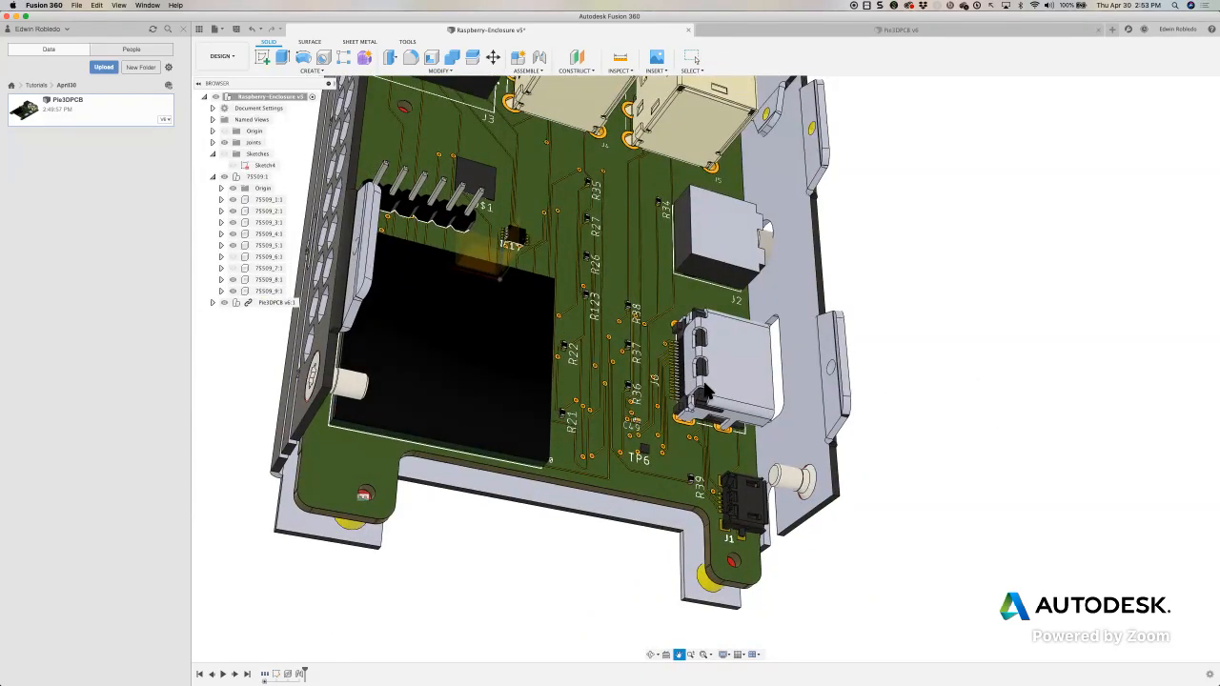
middle_click_drag(707, 391, 732, 471)
scroll(732, 471, "up", 2)
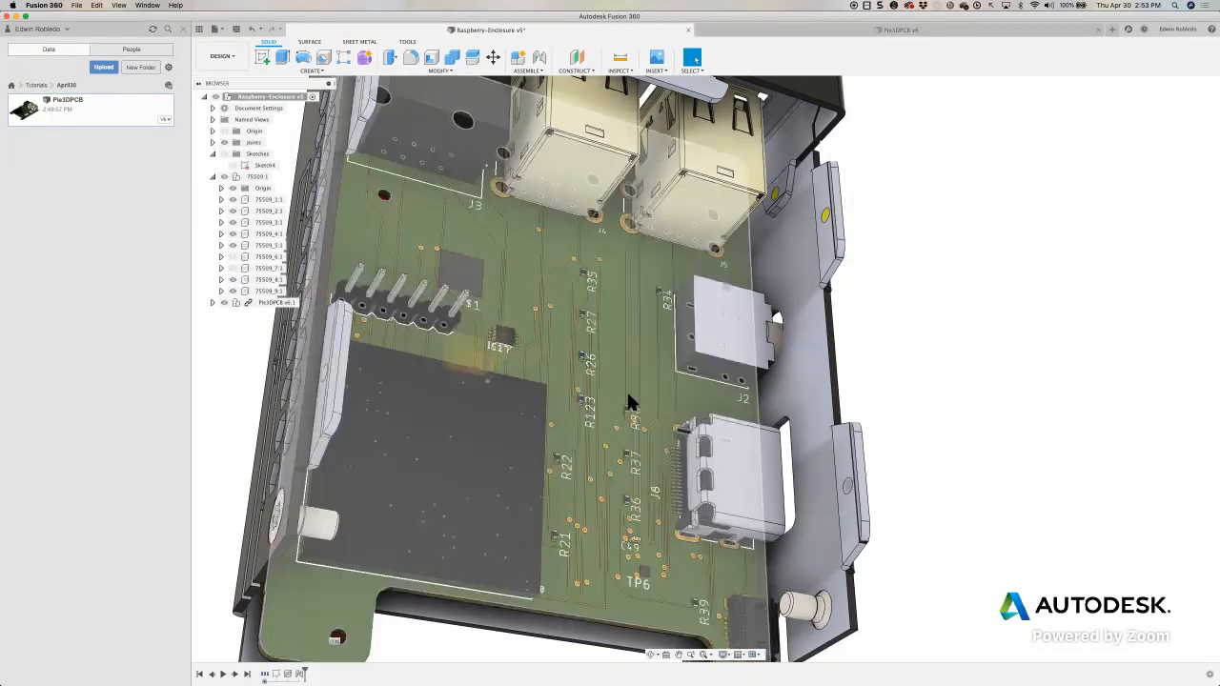
middle_click_drag(629, 402, 656, 387, "shift")
Step: In the Pie3DPCB design, move chip IC17 2 mm along X and save the version with a description ending in "Move IC17"
left_click(946, 36)
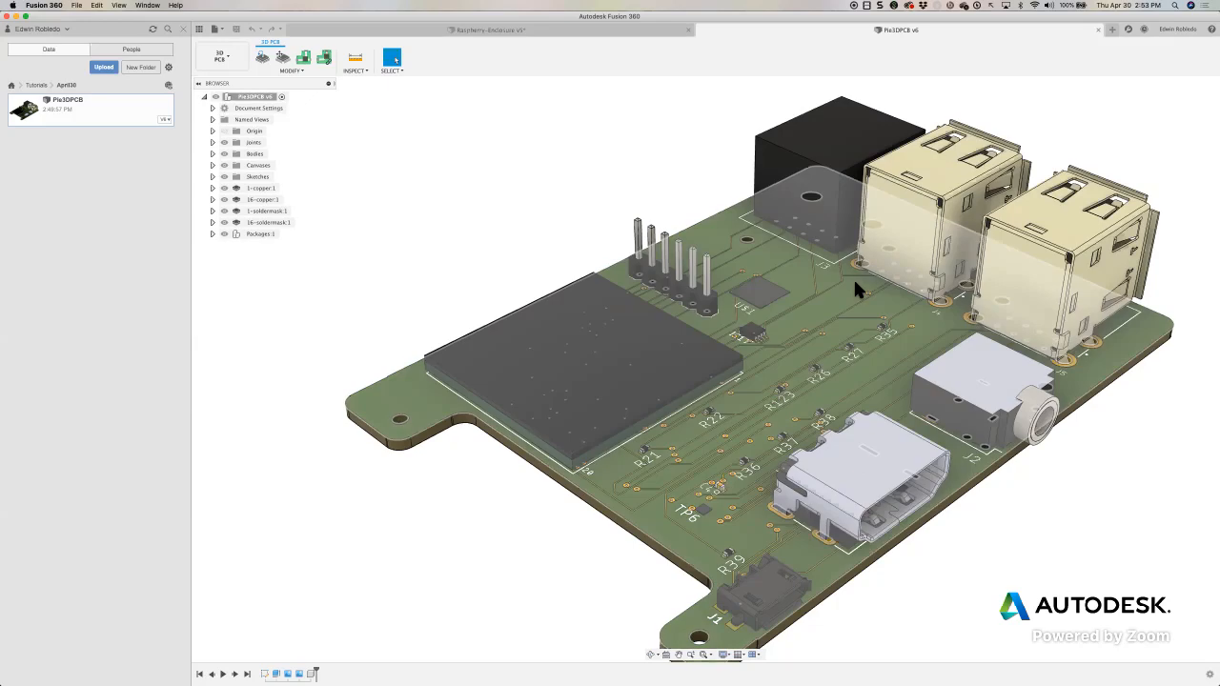
scroll(855, 282, "up", 5)
middle_click_drag(855, 282, 768, 313)
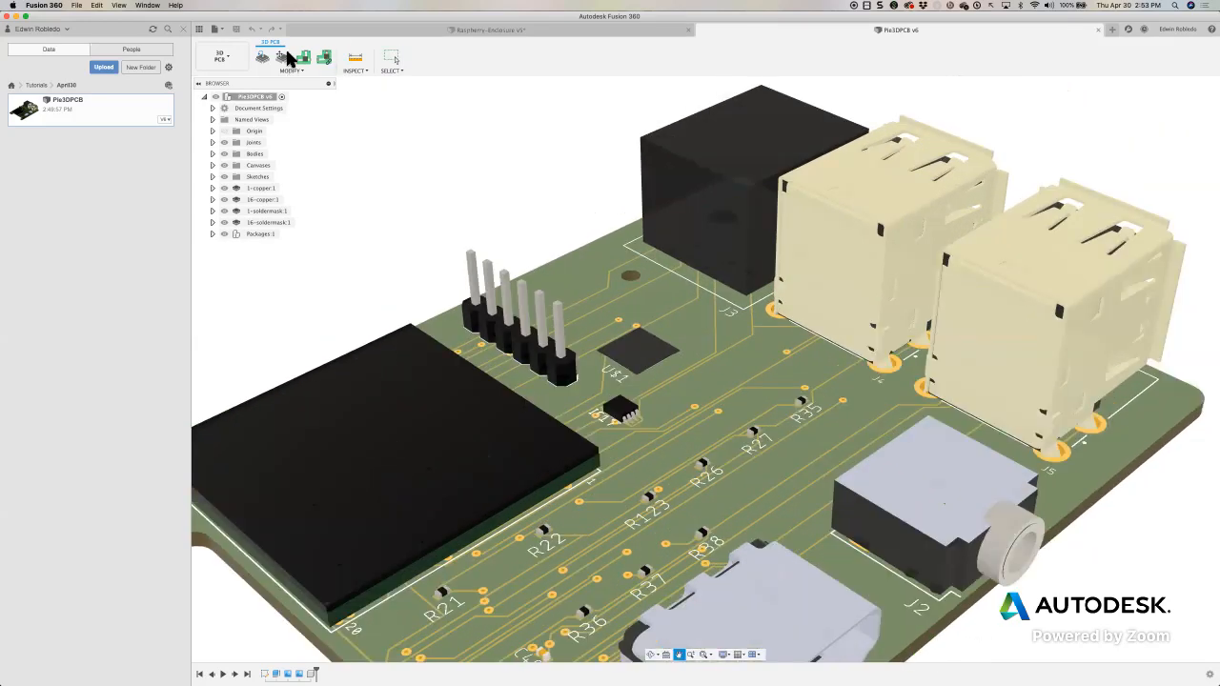
left_click(282, 57)
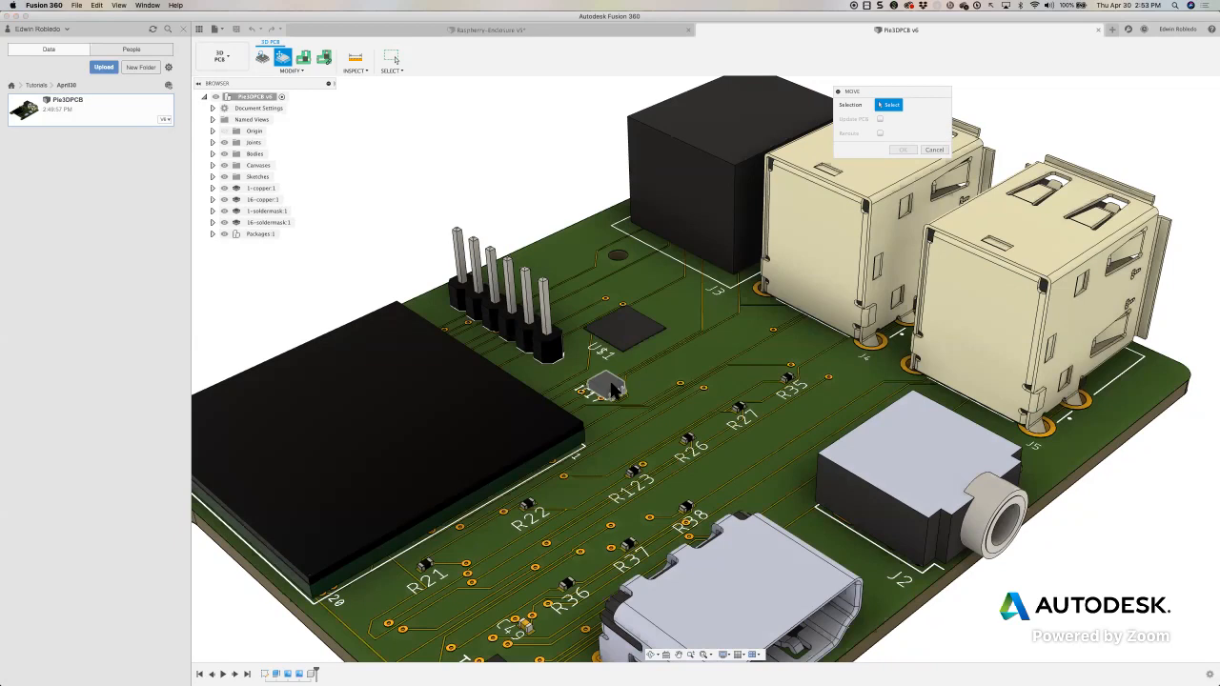
left_click(613, 389)
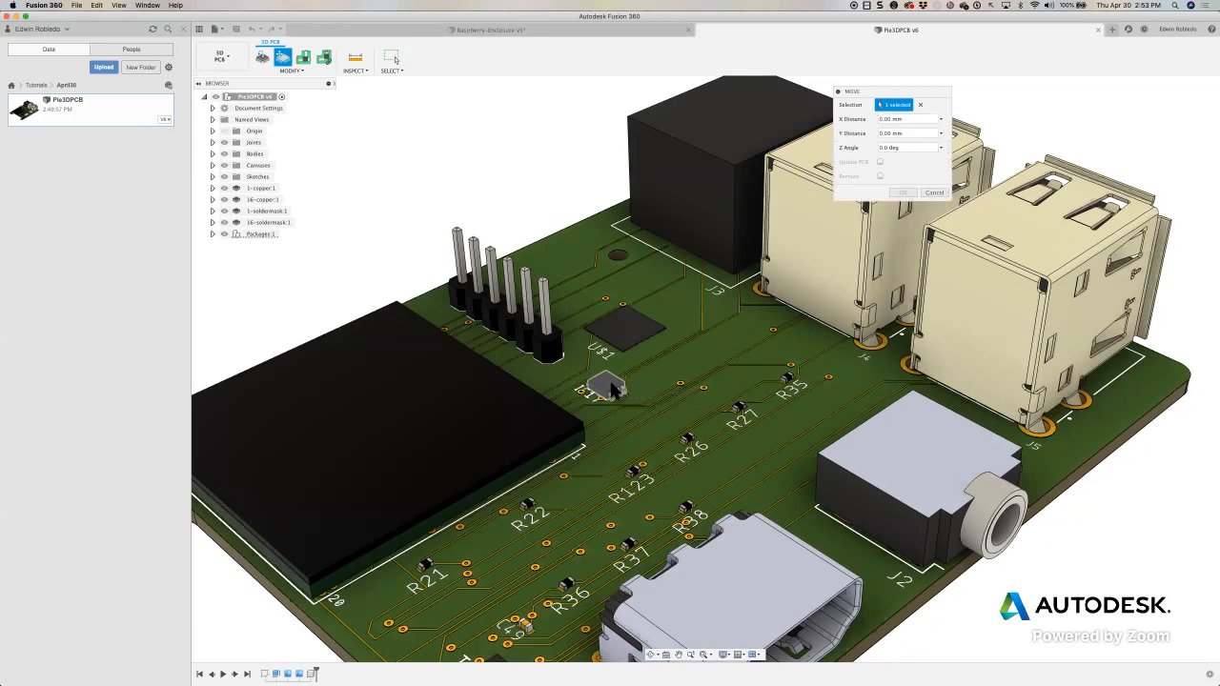
left_click_drag(629, 389, 655, 391)
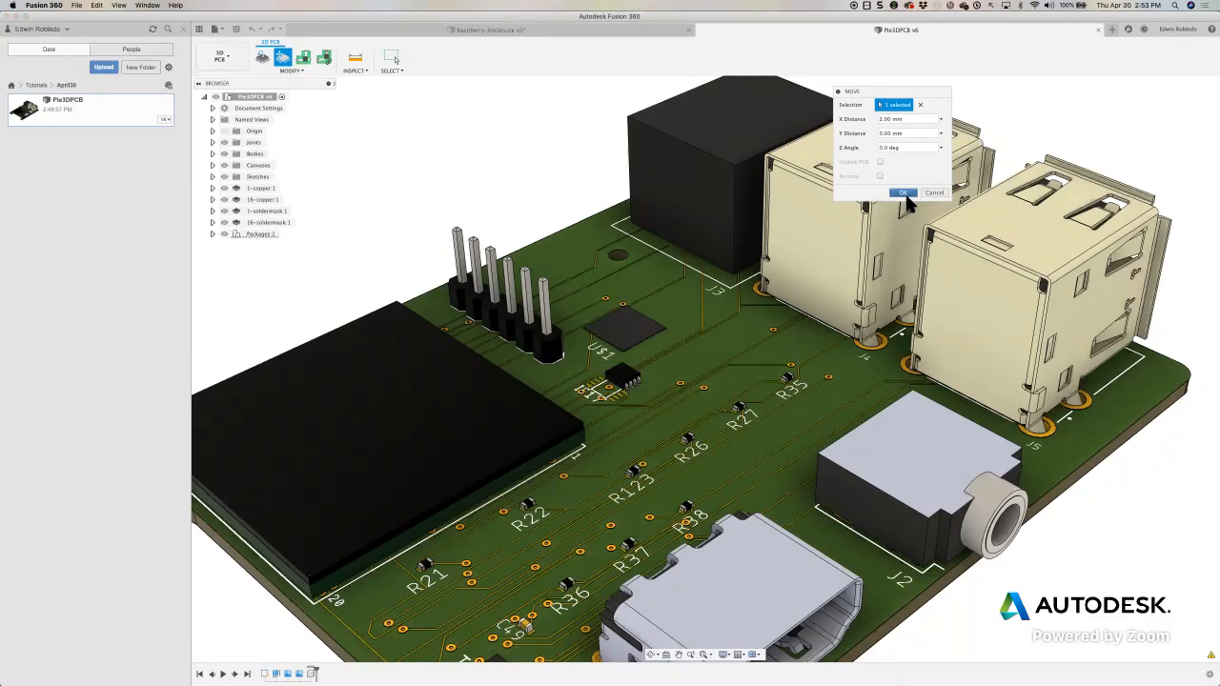
left_click(903, 192)
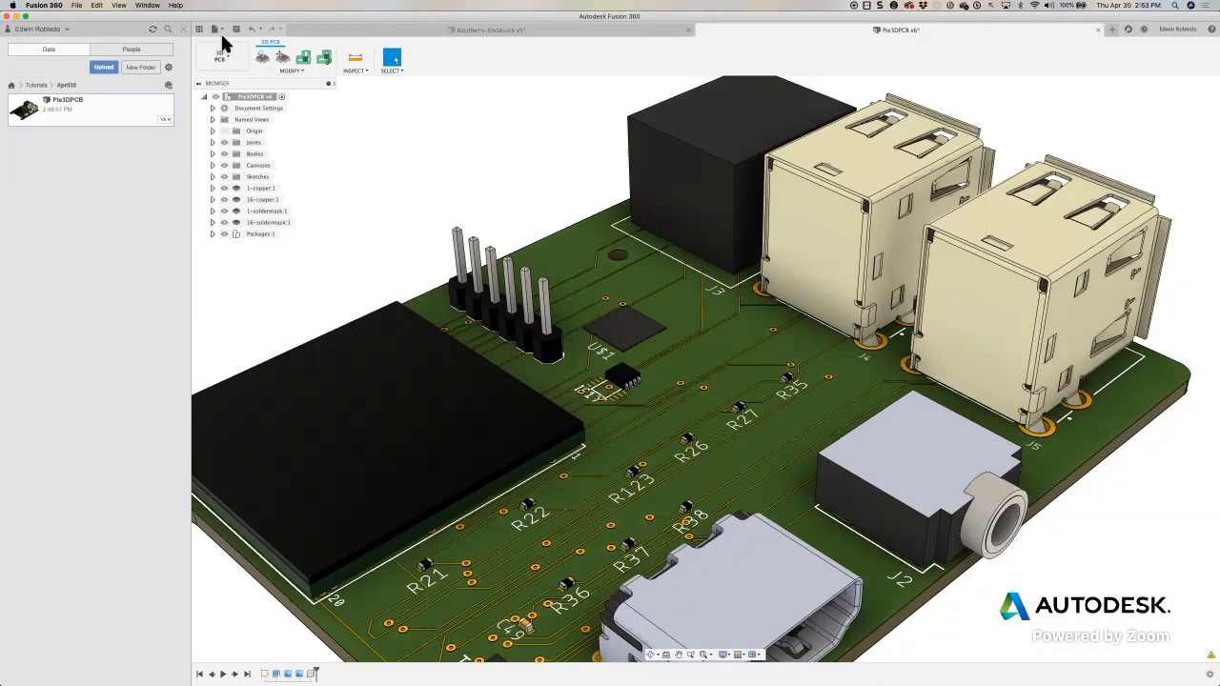
left_click(237, 31)
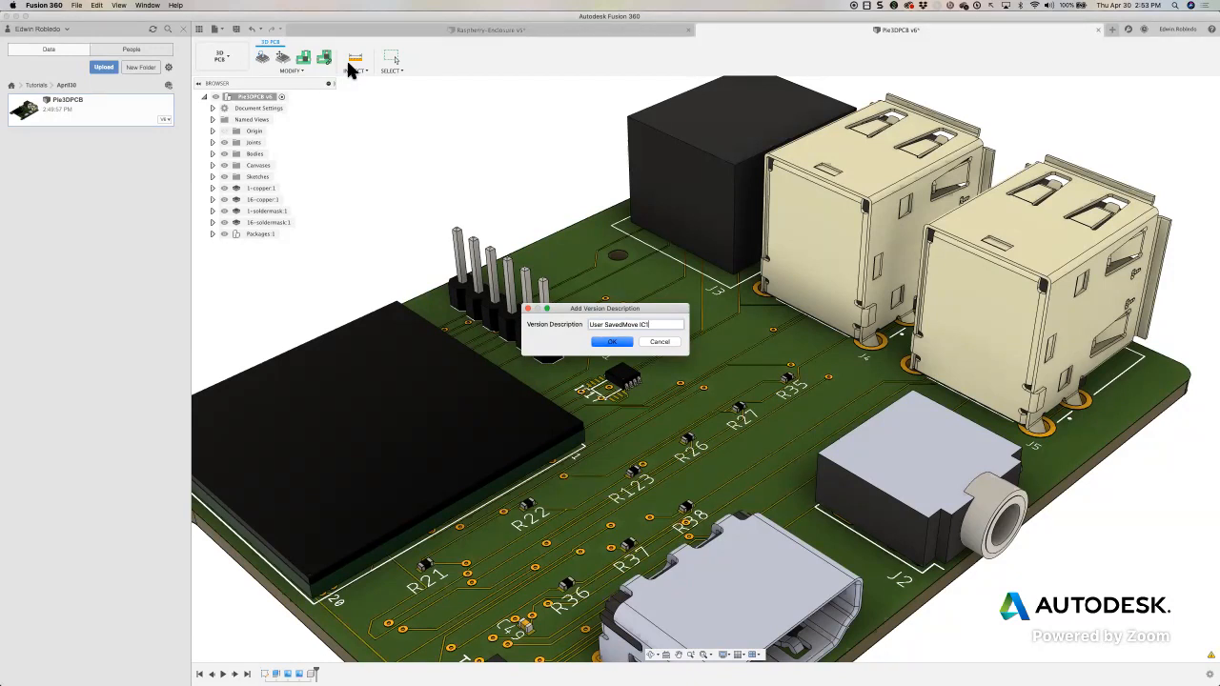
key("Return")
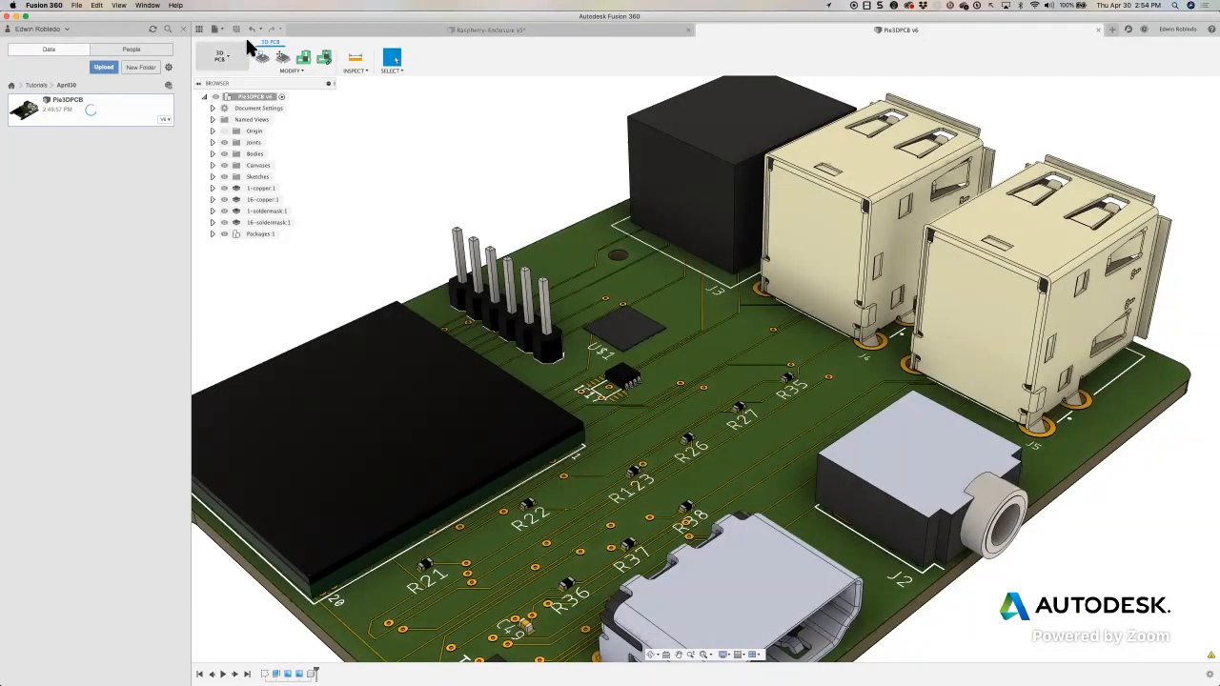
Step: Switch to EAGLE and pull the newly saved version with the moved IC17 from Fusion into the board
left_click(801, 675)
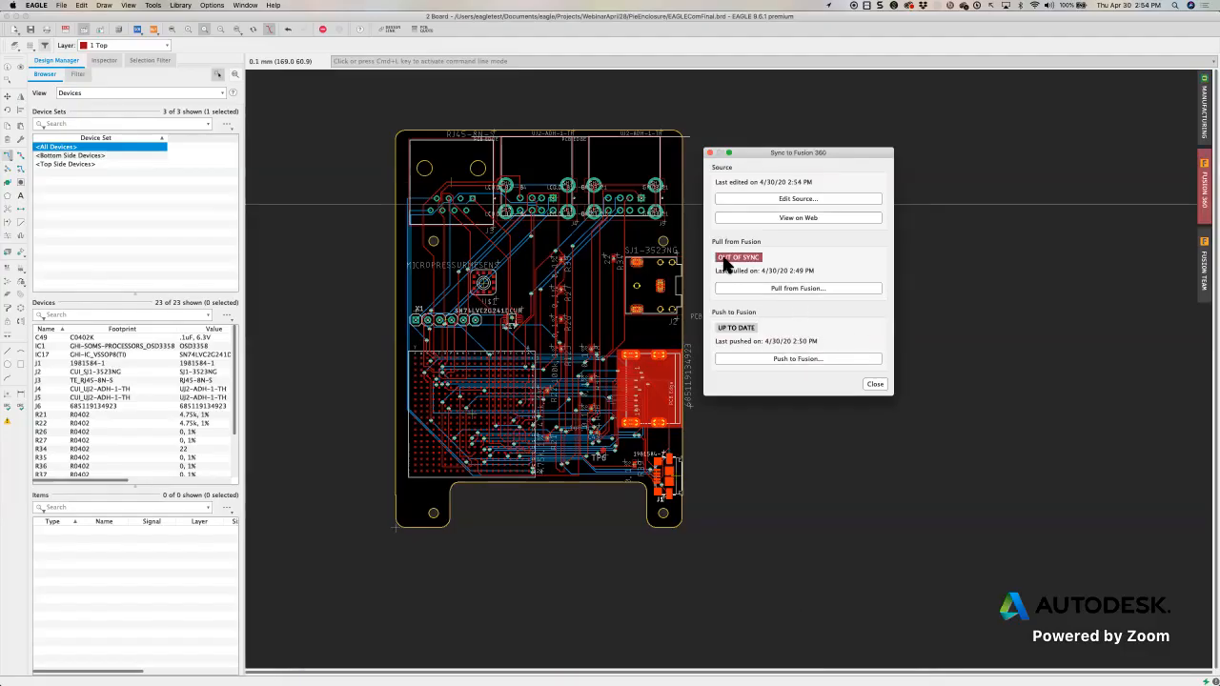
left_click(790, 285)
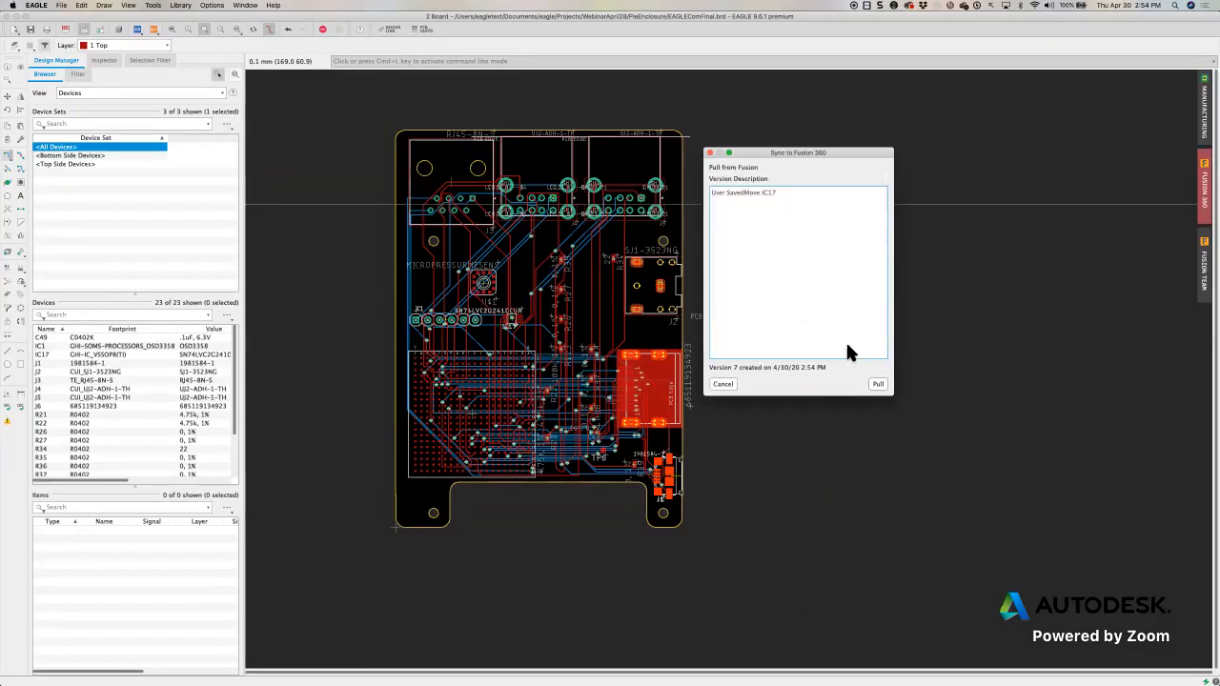
left_click(874, 384)
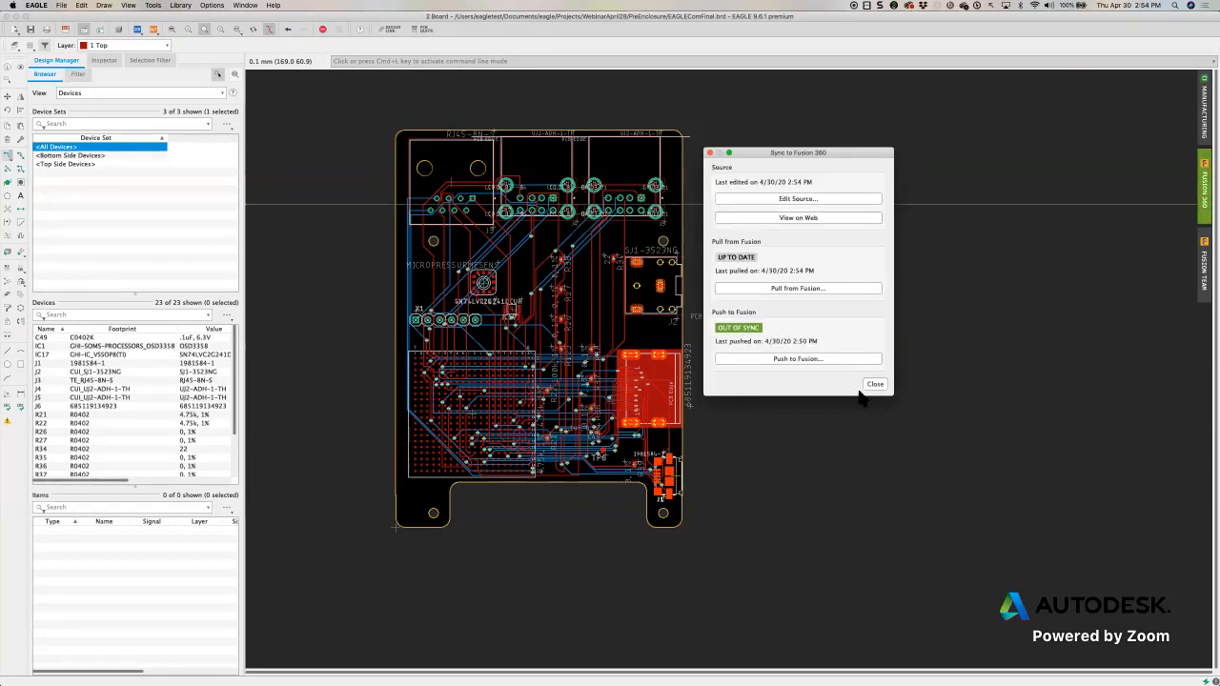
Step: Push the EAGLE board back to Fusion without a version description and close the sync dialog
left_click(798, 359)
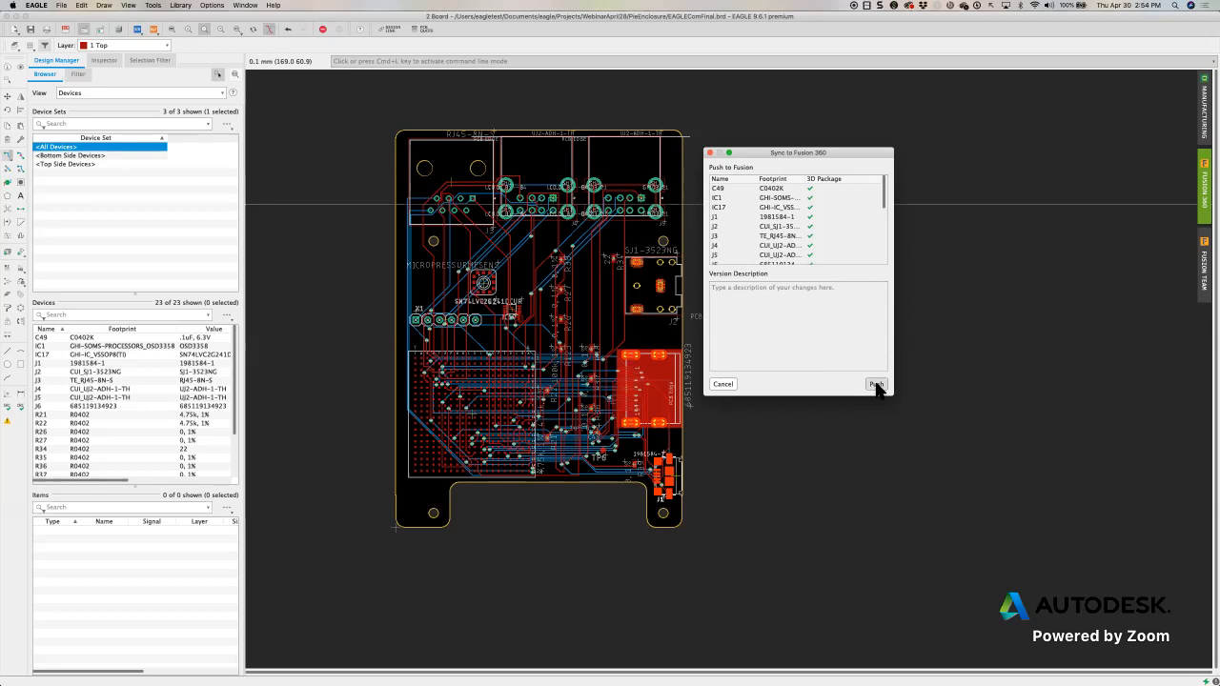
left_click(876, 385)
left_click(876, 385)
left_click(874, 385)
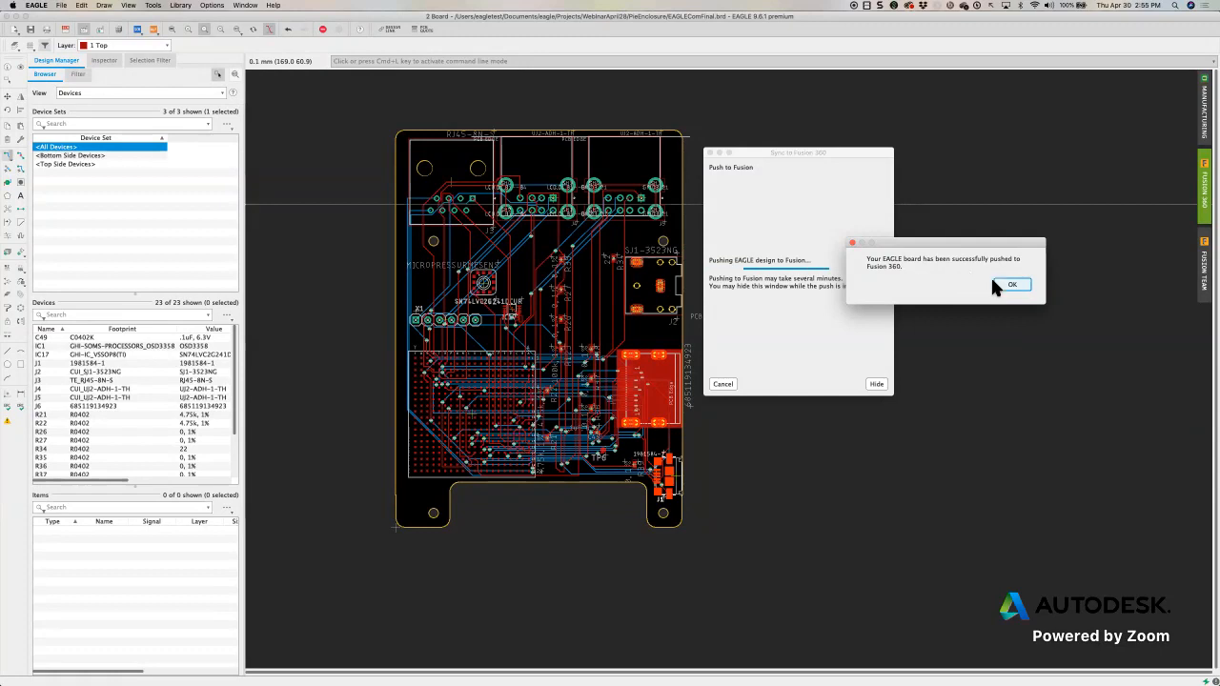
left_click(1003, 284)
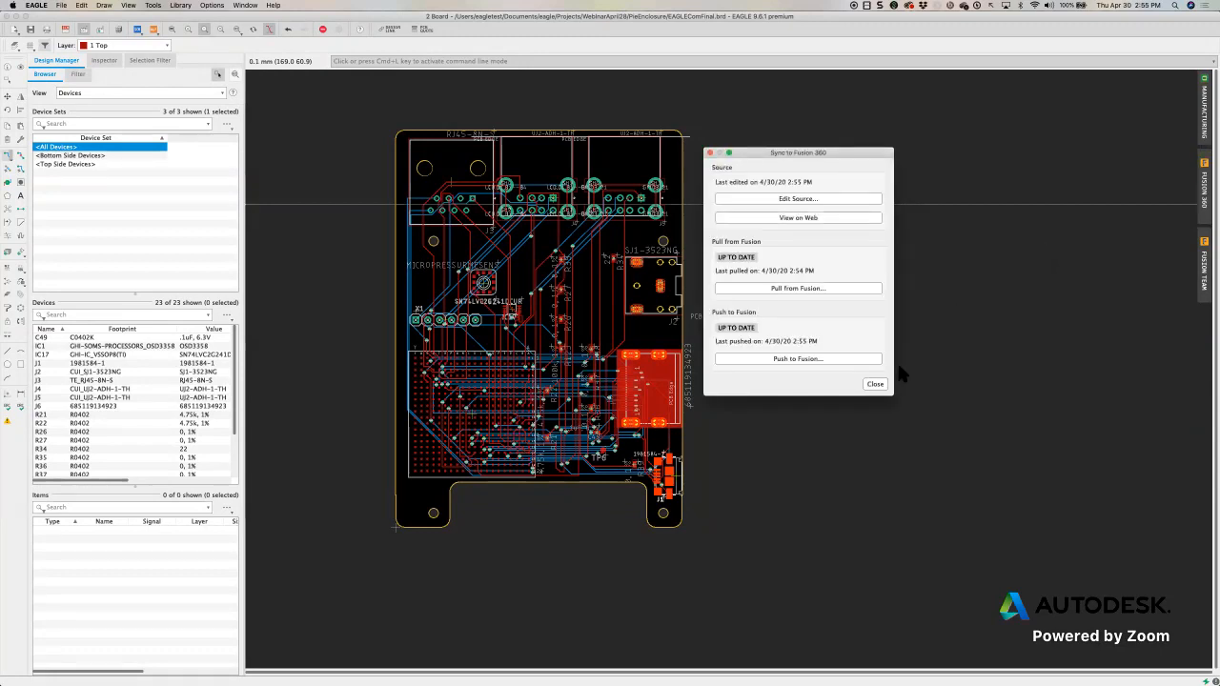
left_click(874, 383)
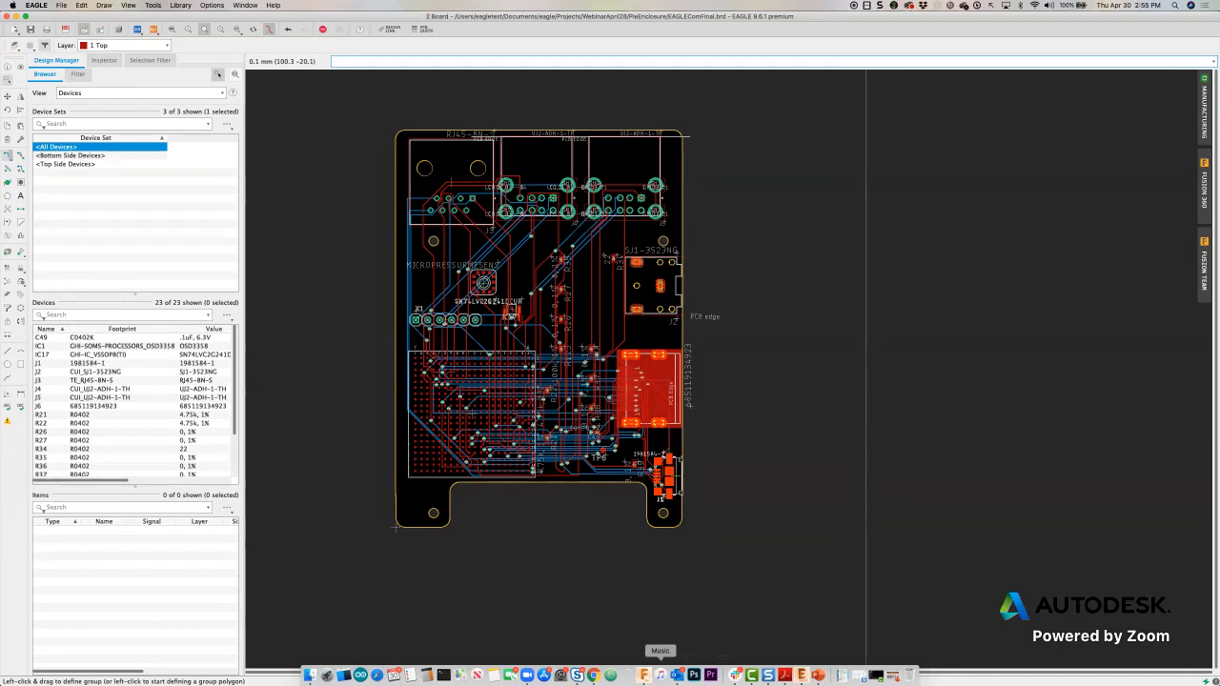
Step: Switch to Fusion 360 and update the outdated board reference in the Raspberry-Enclosure design to its latest version
left_click(643, 674)
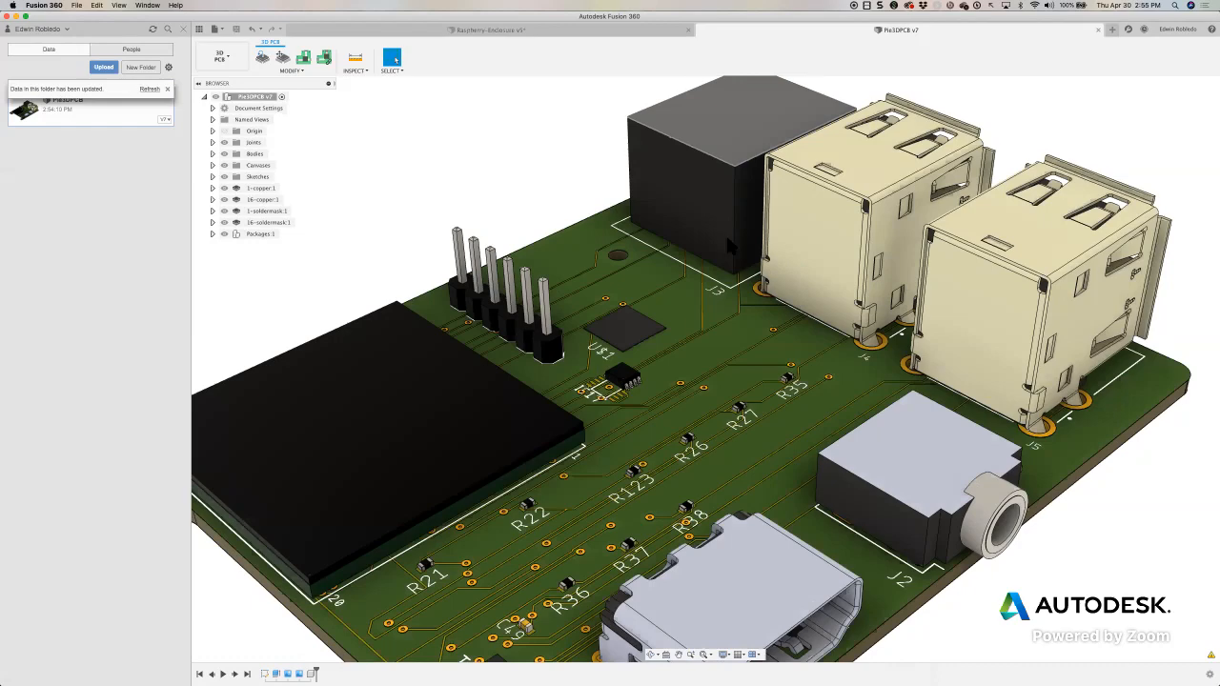
left_click(491, 32)
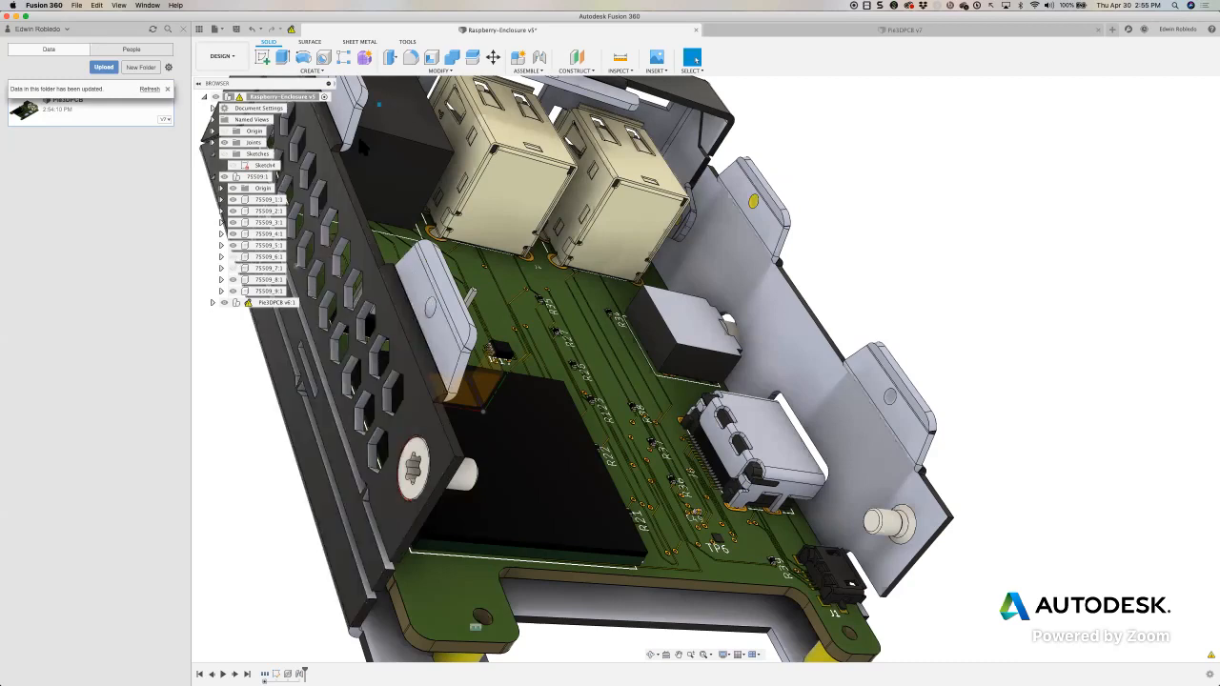
left_click_drag(102, 392, 240, 307)
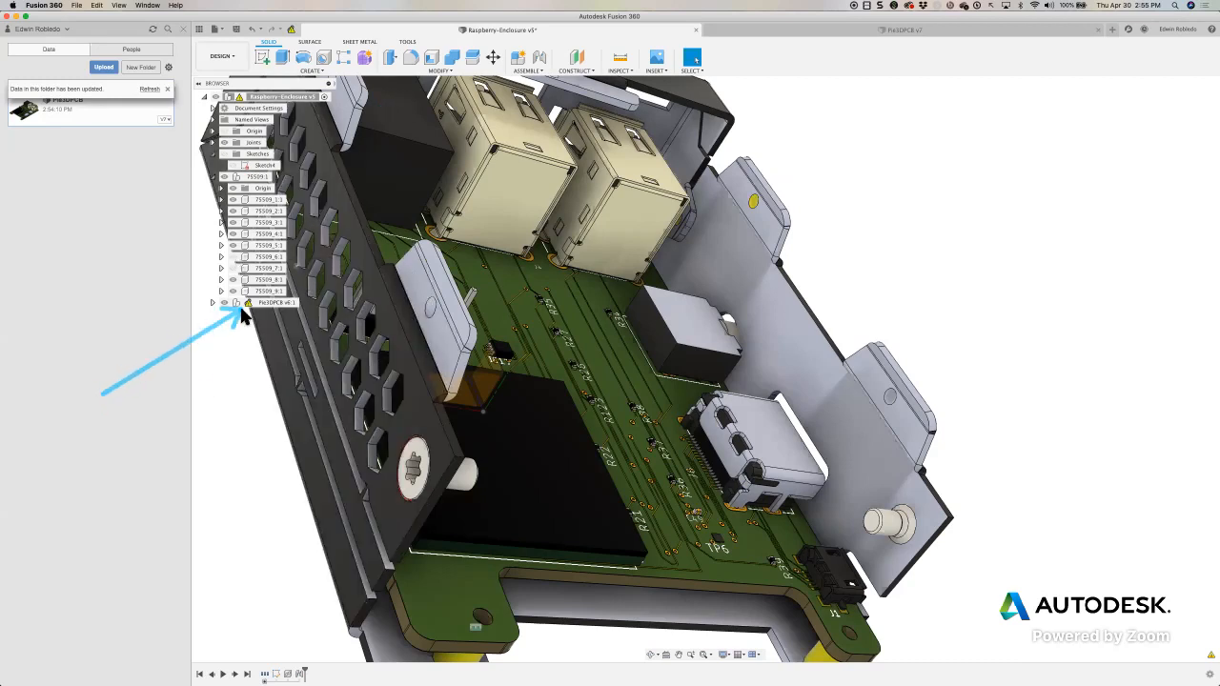
mouse_move(143, 181)
left_mouse_down()
mouse_move(241, 99)
mouse_move(243, 59)
mouse_move(285, 32)
left_mouse_up()
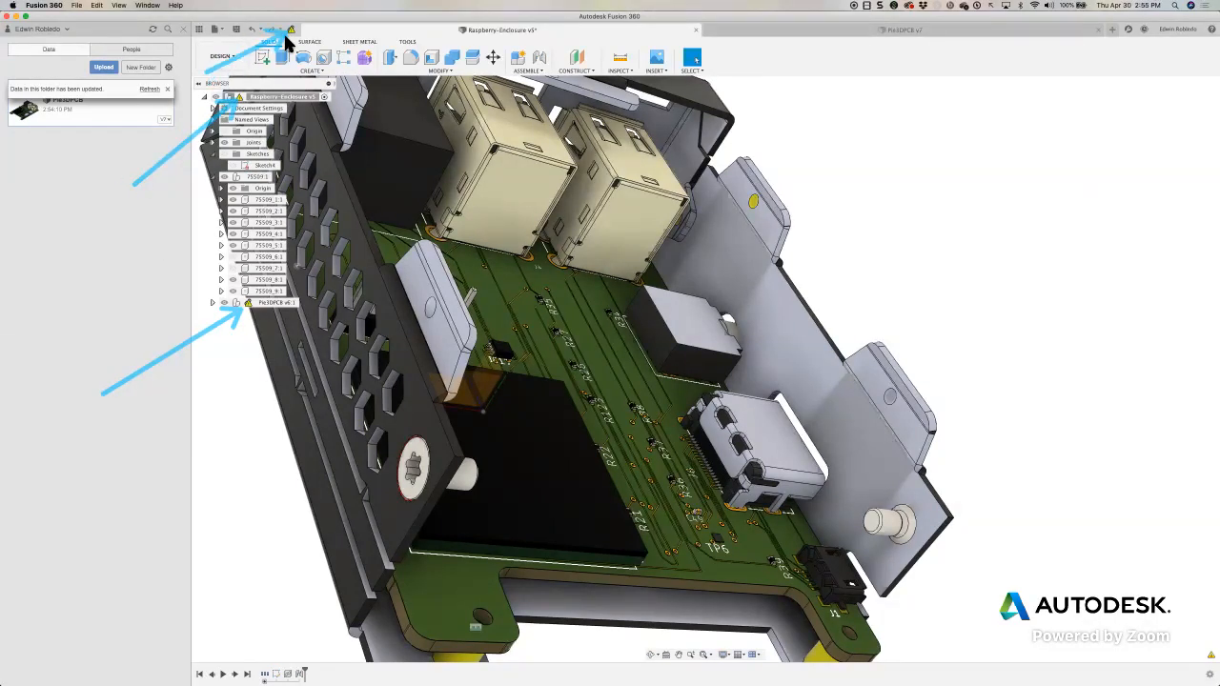
key("Escape")
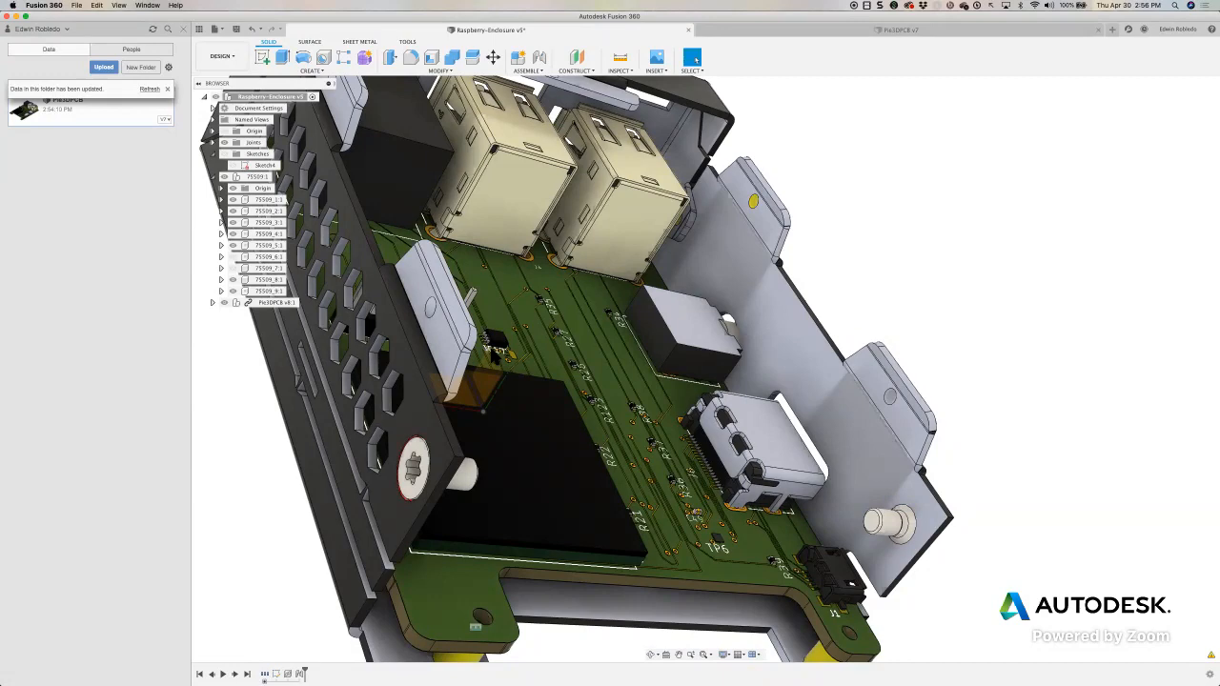
Step: Examine the moved IC17 on the board up close and how the HDMI and audio connectors line up with the enclosure's side openings
scroll(491, 354, "up", 10)
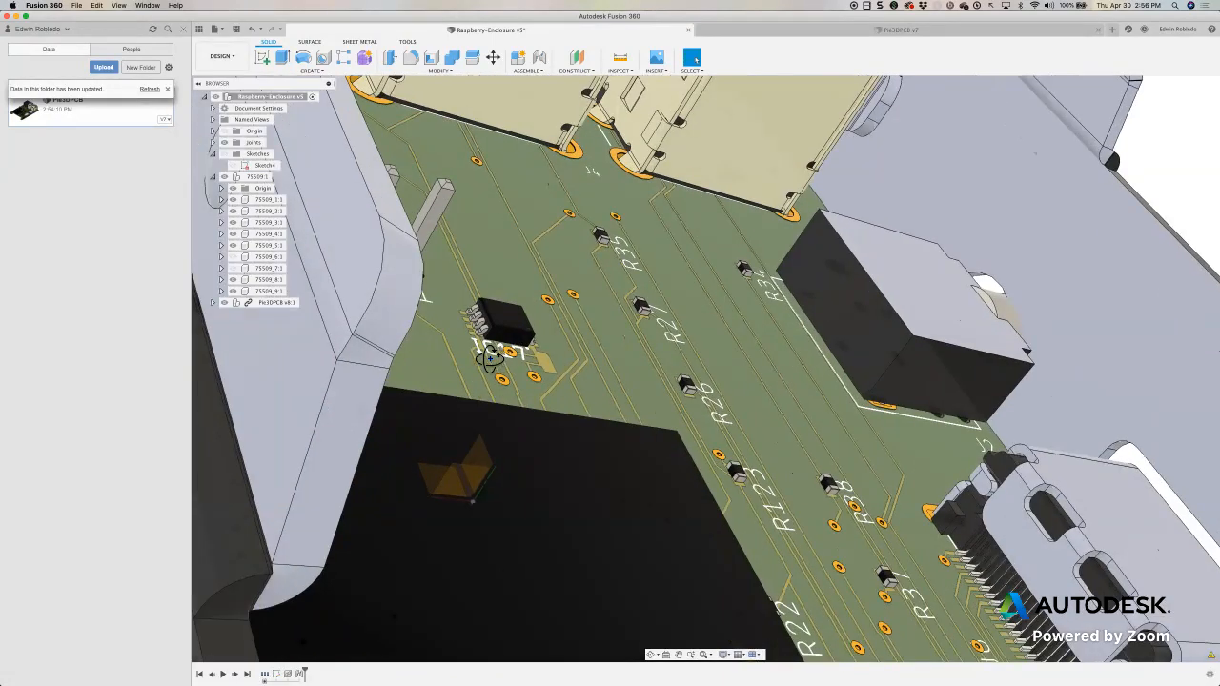
scroll(490, 355, "up", 10)
middle_click_drag(534, 397, 559, 386, "shift")
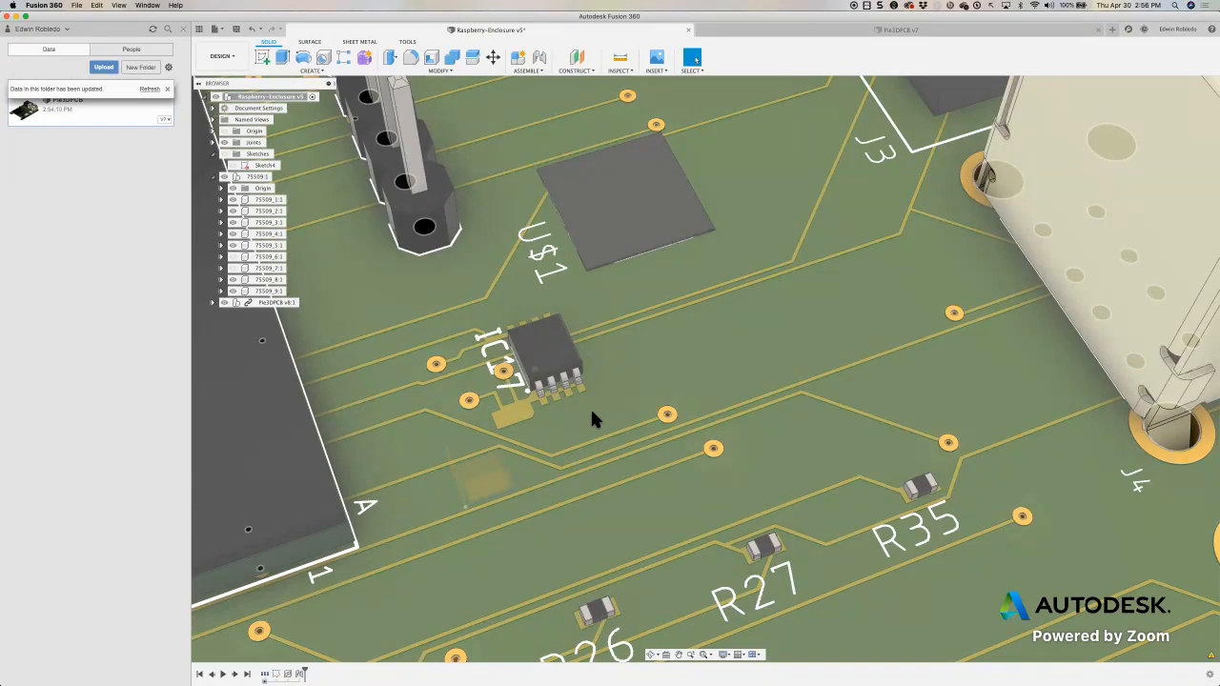
scroll(575, 419, "down", 4)
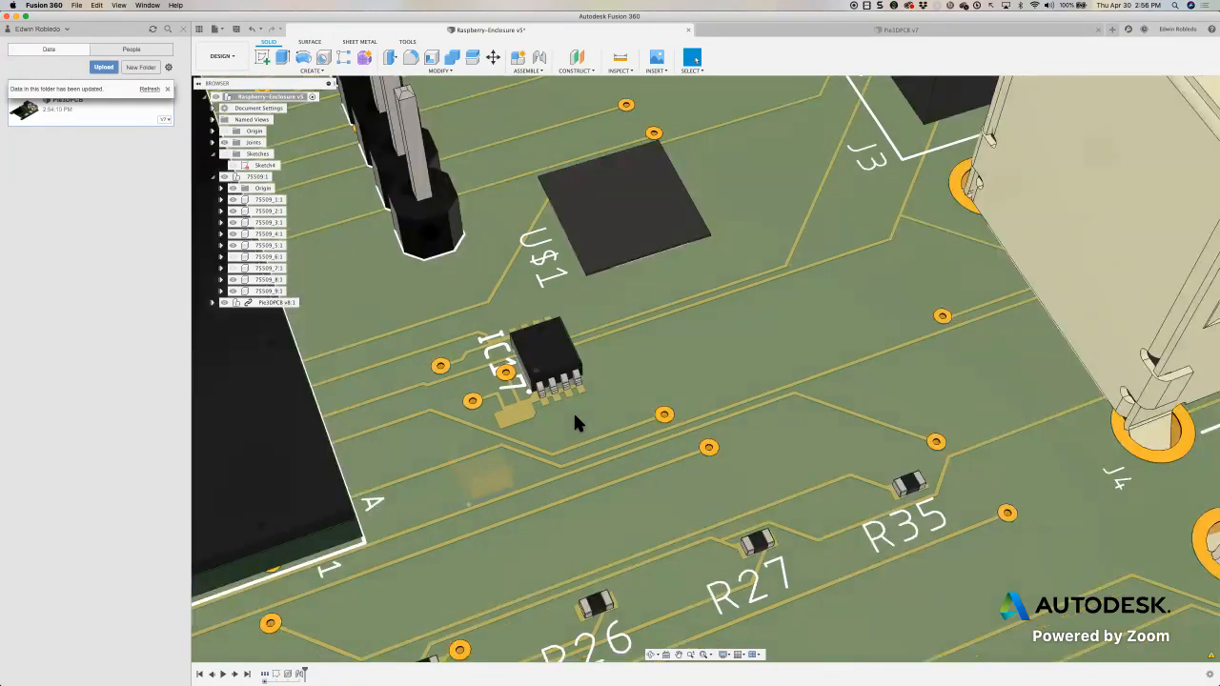
scroll(574, 419, "down", 2)
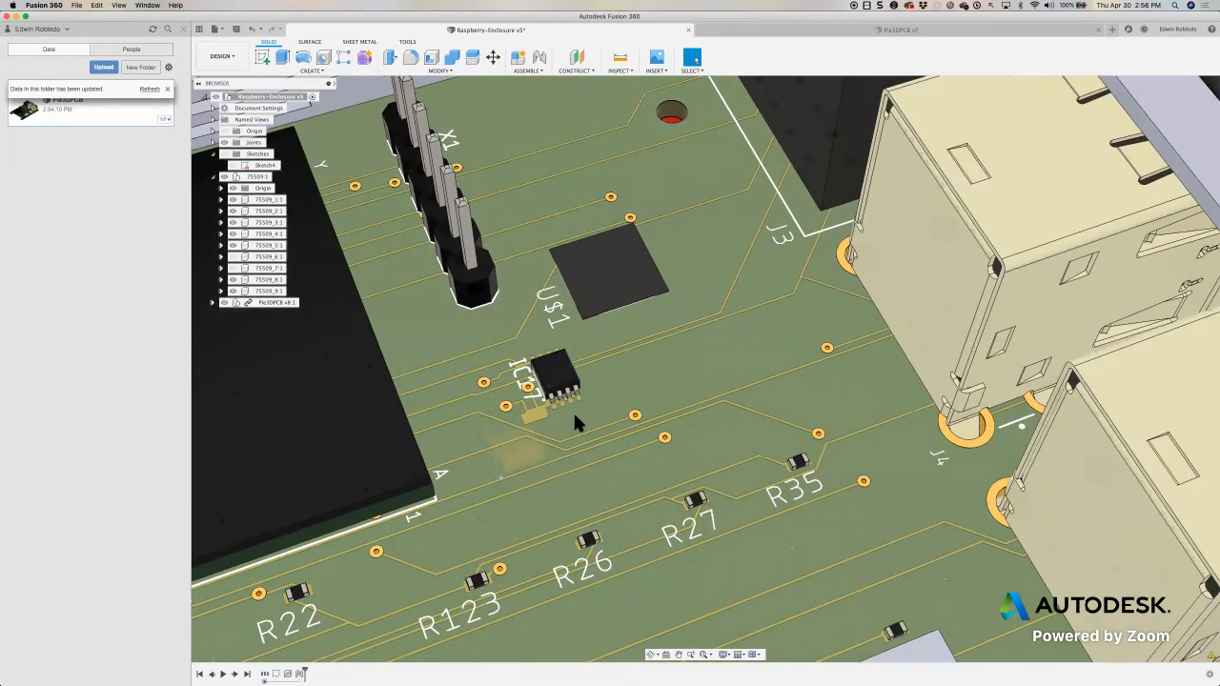
middle_click_drag(707, 315, 693, 366)
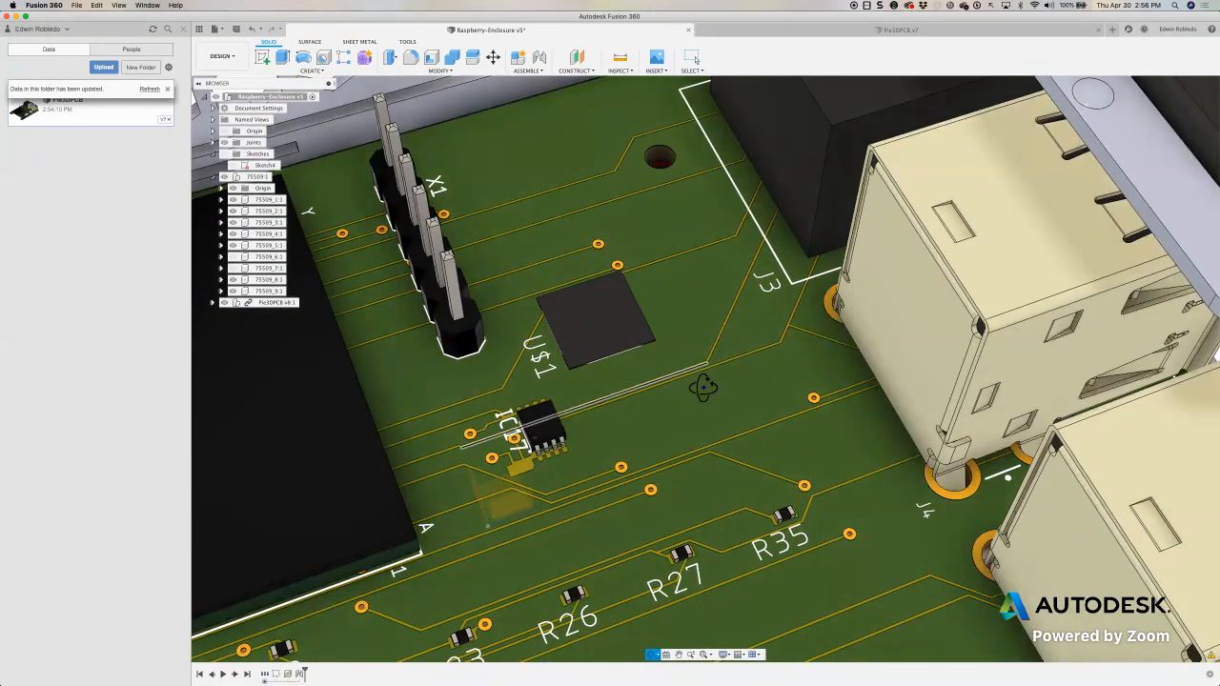
scroll(698, 374, "up", 3)
middle_click_drag(699, 373, 622, 59, "shift")
scroll(684, 431, "up", 3)
middle_click_drag(610, 370, 615, 364, "shift")
middle_click_drag(705, 274, 654, 410, "shift")
scroll(559, 446, "up", 3)
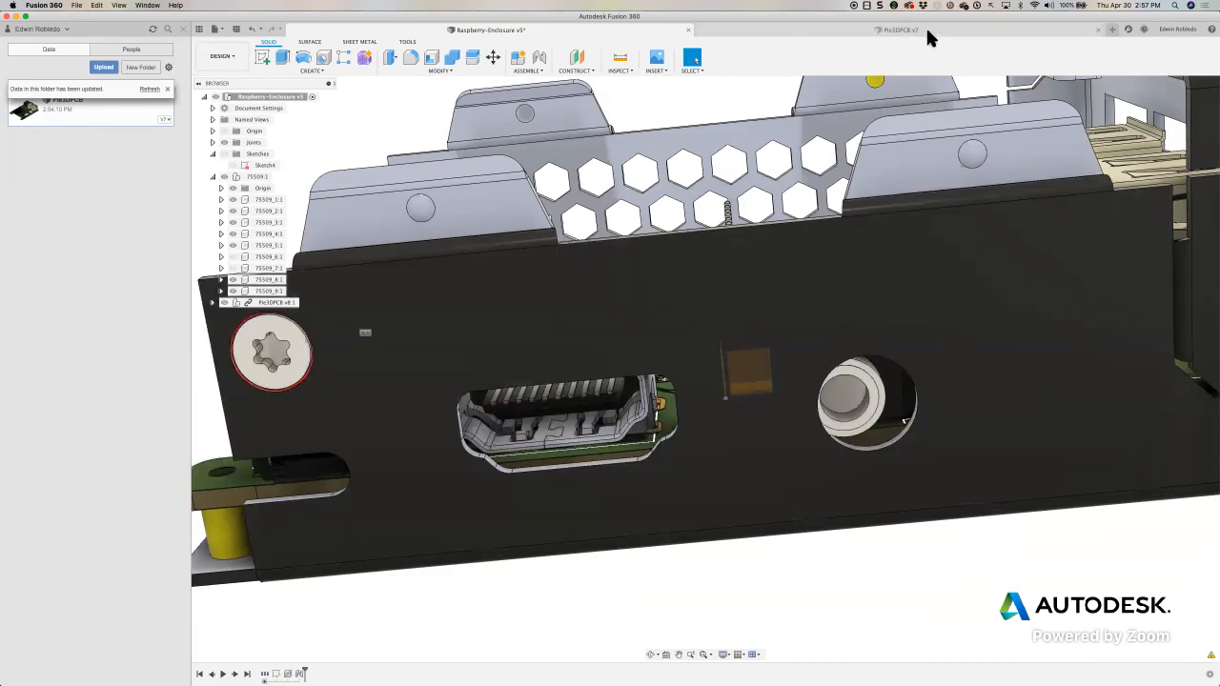
Step: In the Pie3DPCB design, measure the distance from the HDMI connector's side corner to the facing edge of audio jack J2
left_click(925, 29)
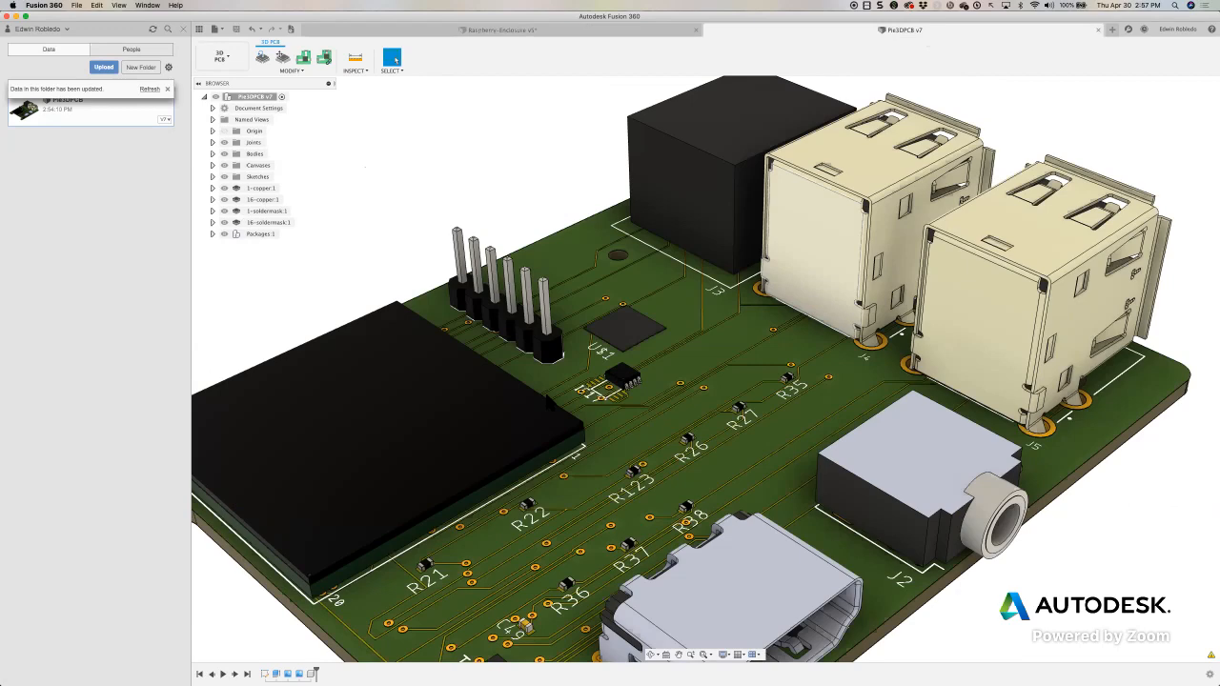
middle_click_drag(522, 376, 373, 453, "shift")
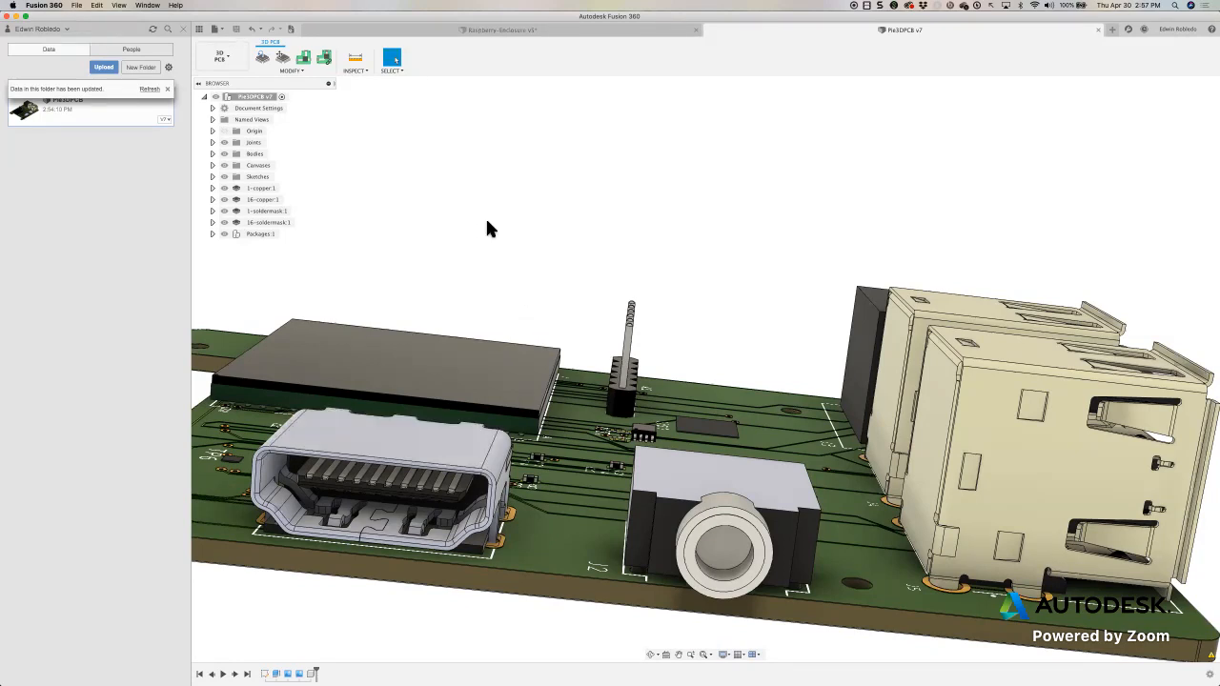
left_click(356, 58)
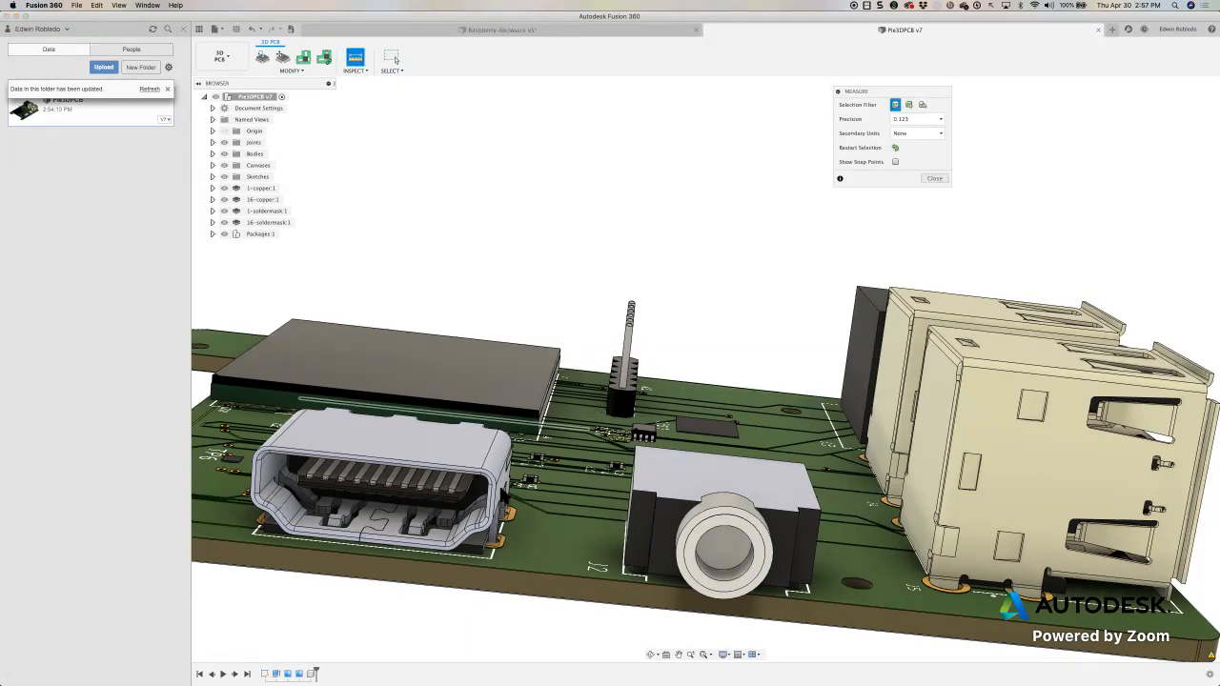
left_click(638, 508)
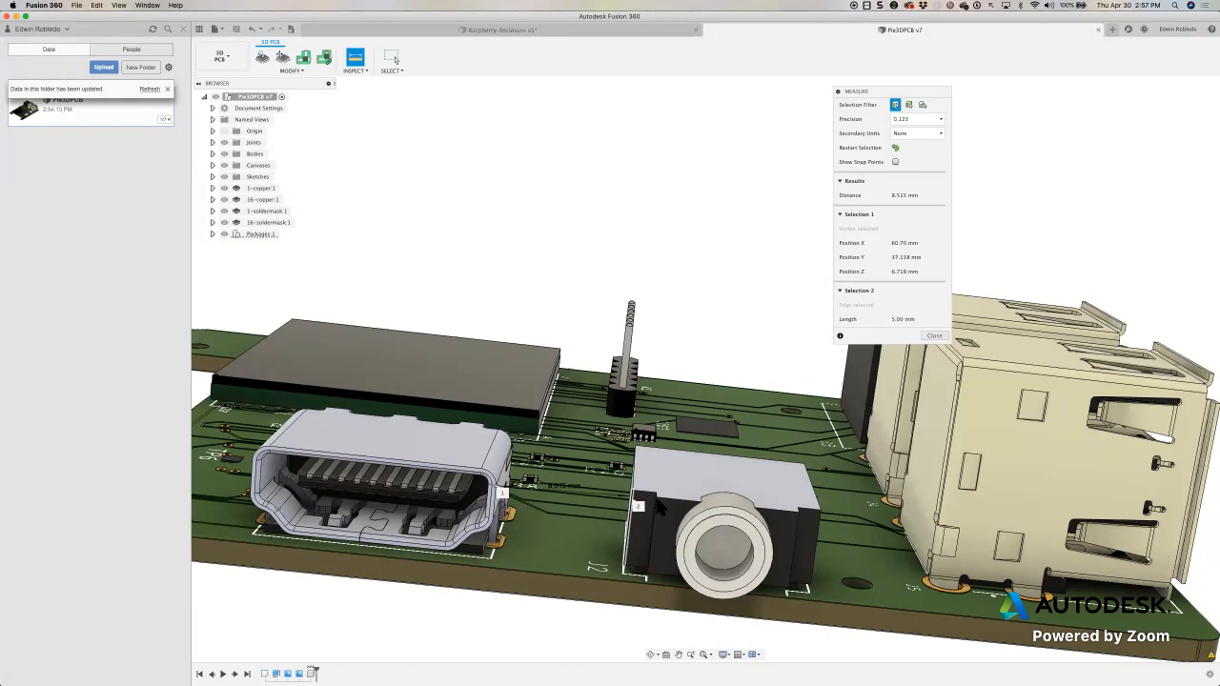
left_click_drag(877, 90, 1013, 93)
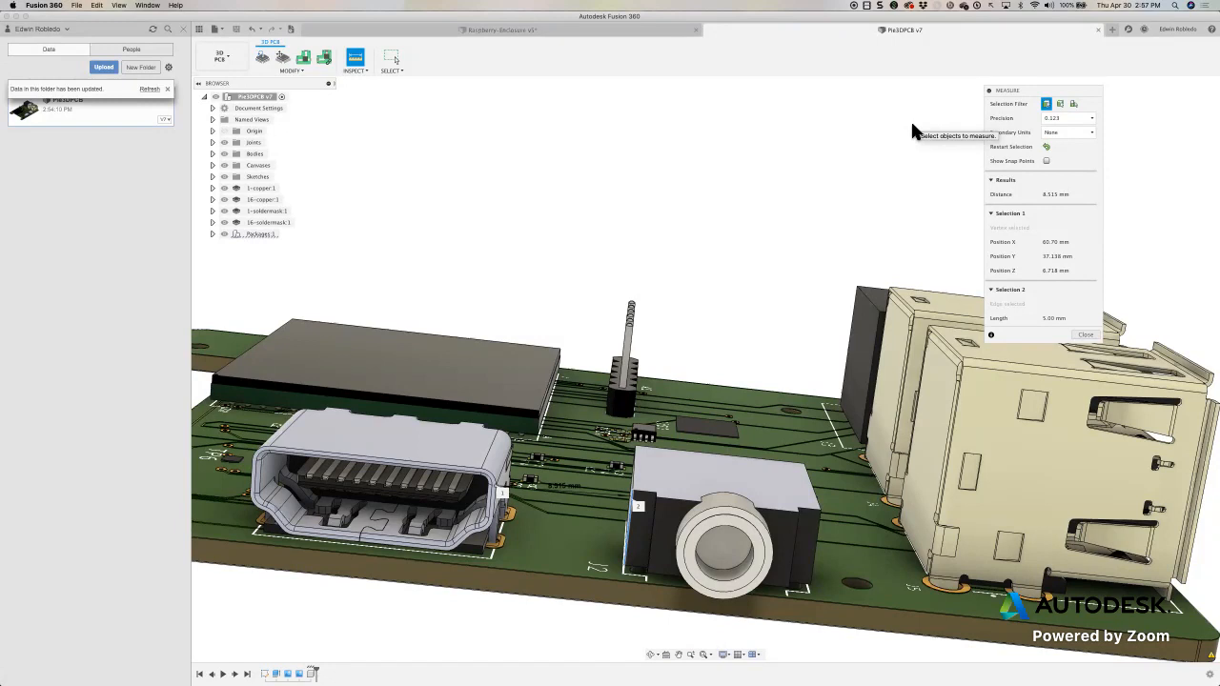
Step: Refresh the April30 project folder to load its updated data
left_click(150, 90)
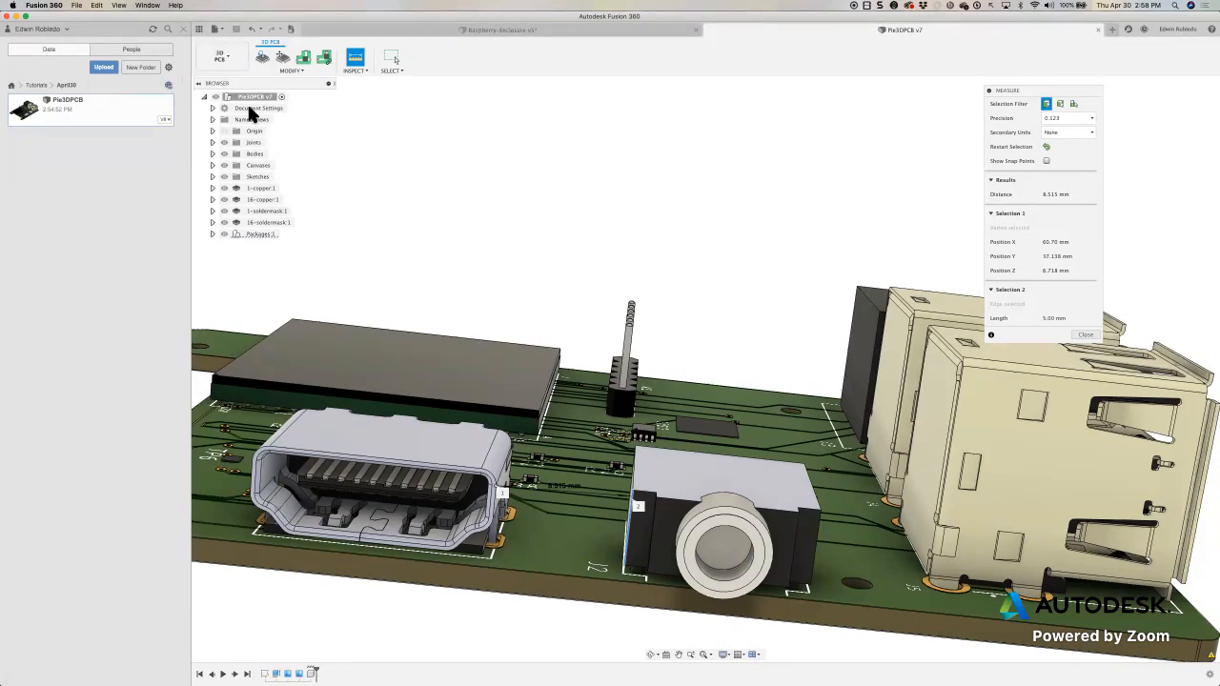
scroll(302, 168, "down", 4)
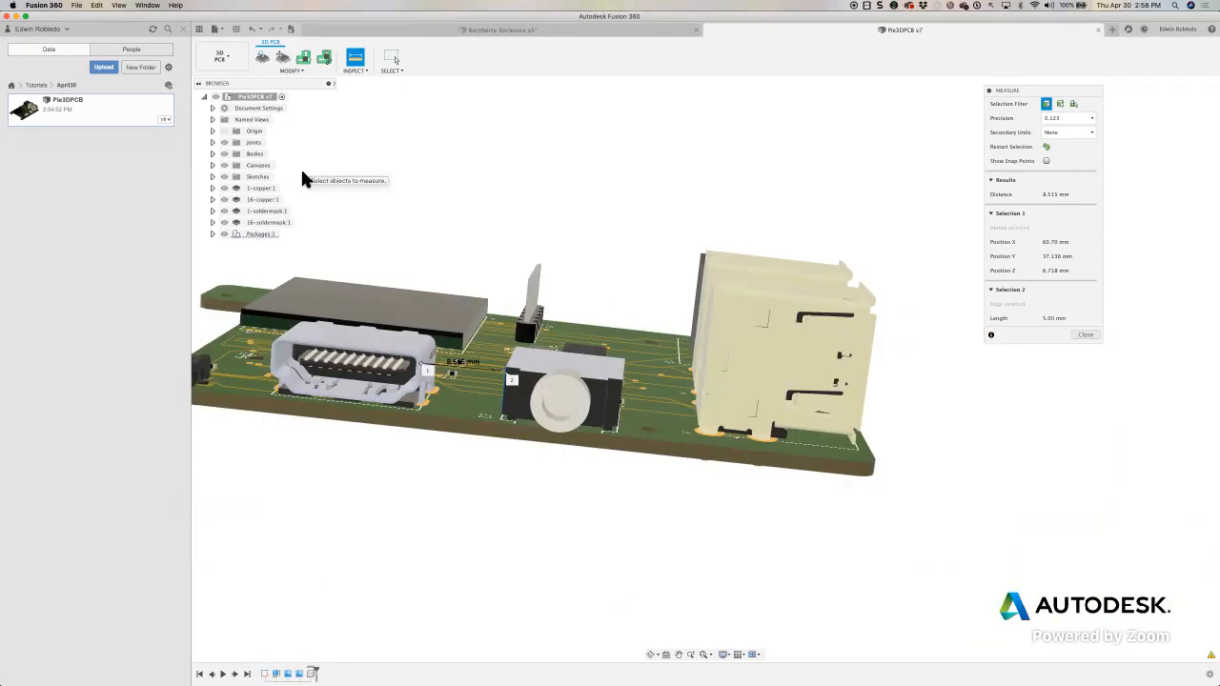
middle_click_drag(301, 170, 293, 191)
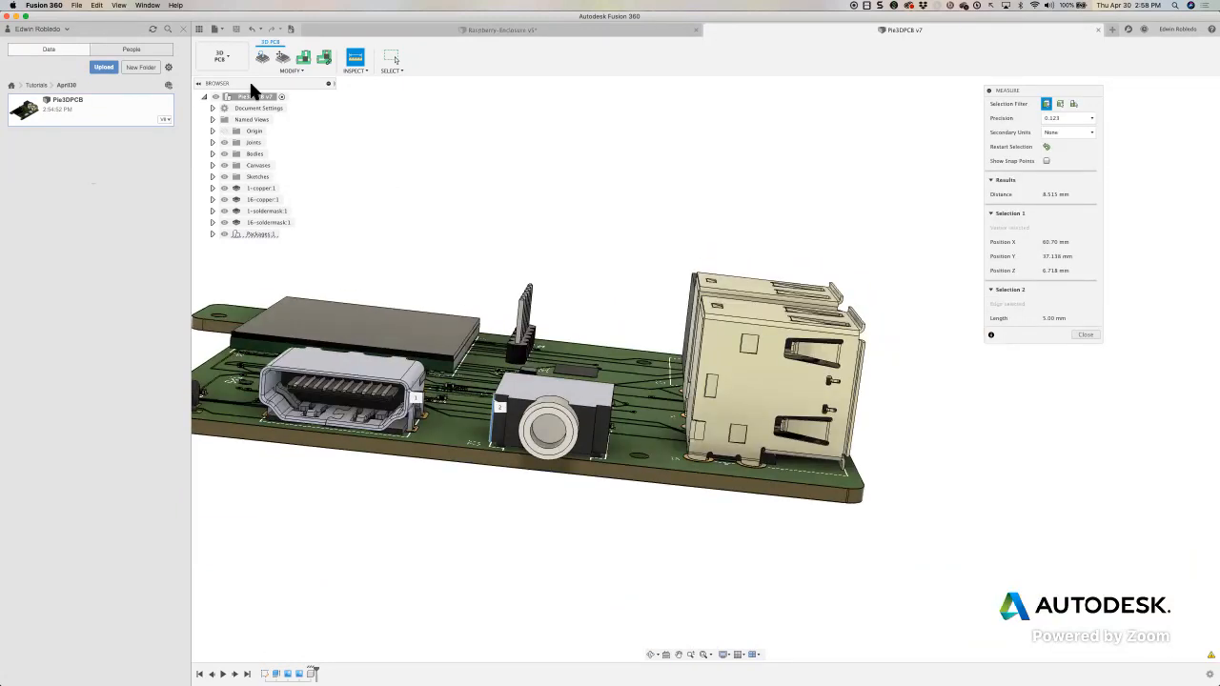
Step: Create a new electronics design and reference the local schematic EAGLEComFinal.sch from the eagle Projects folder WebinarApril28/PieEnclosure
left_click(217, 30)
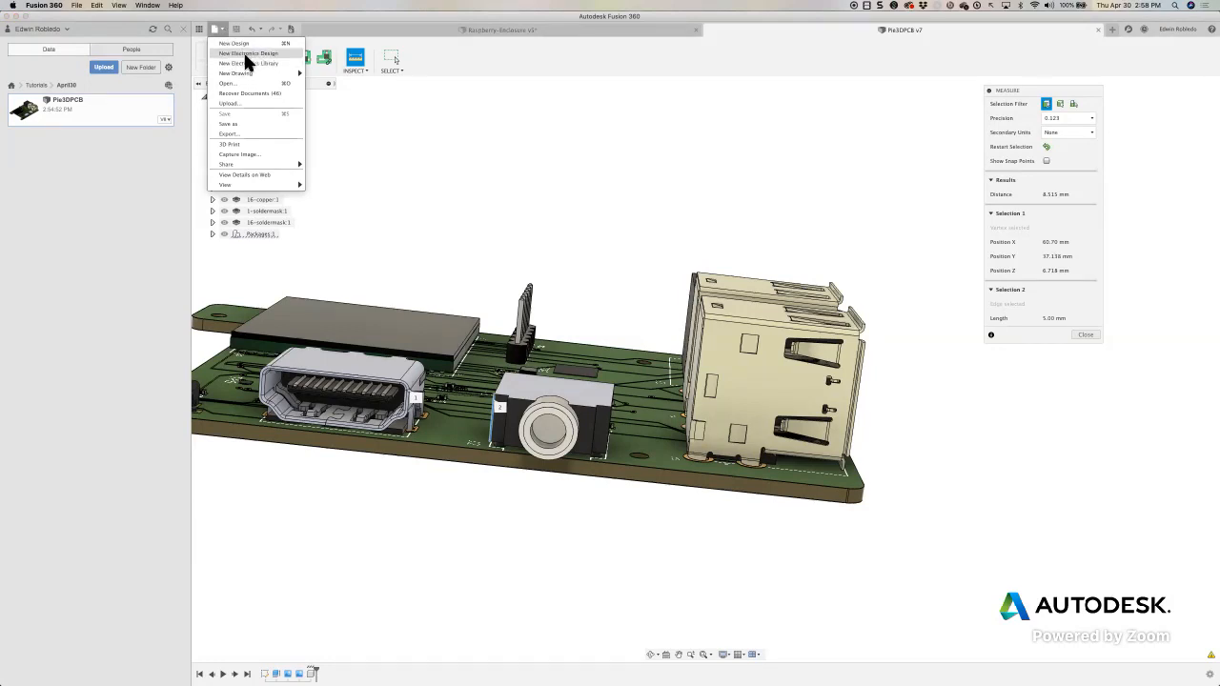
left_click(244, 53)
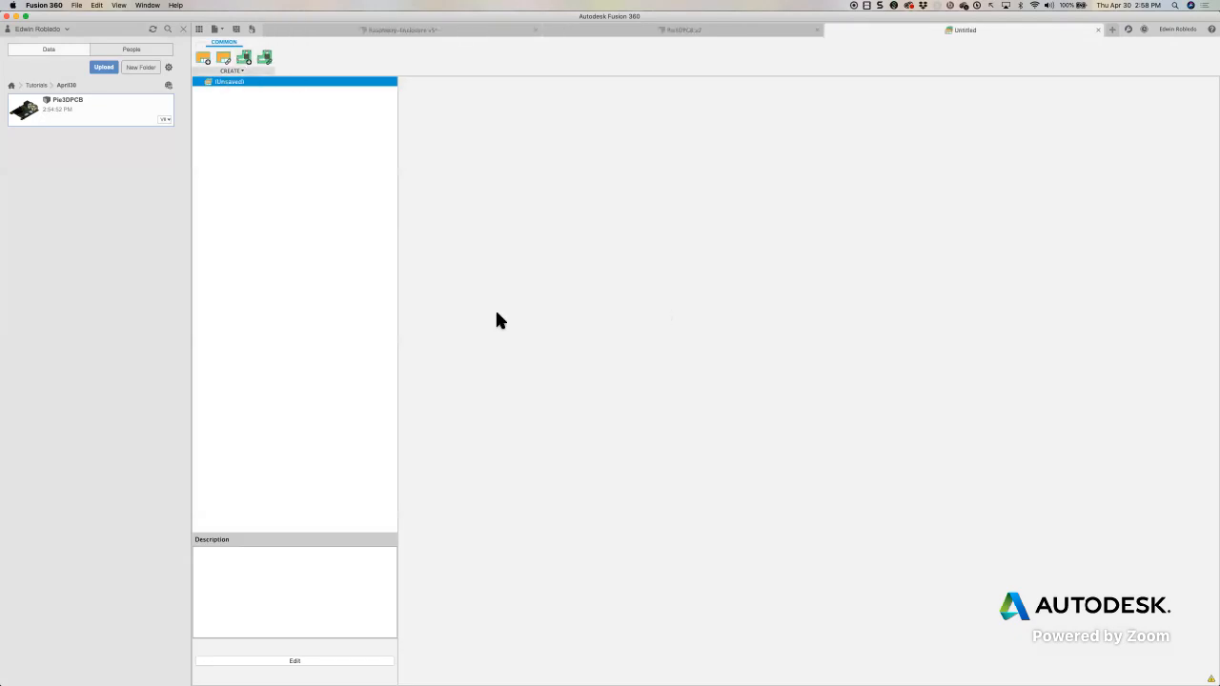
left_click(225, 59)
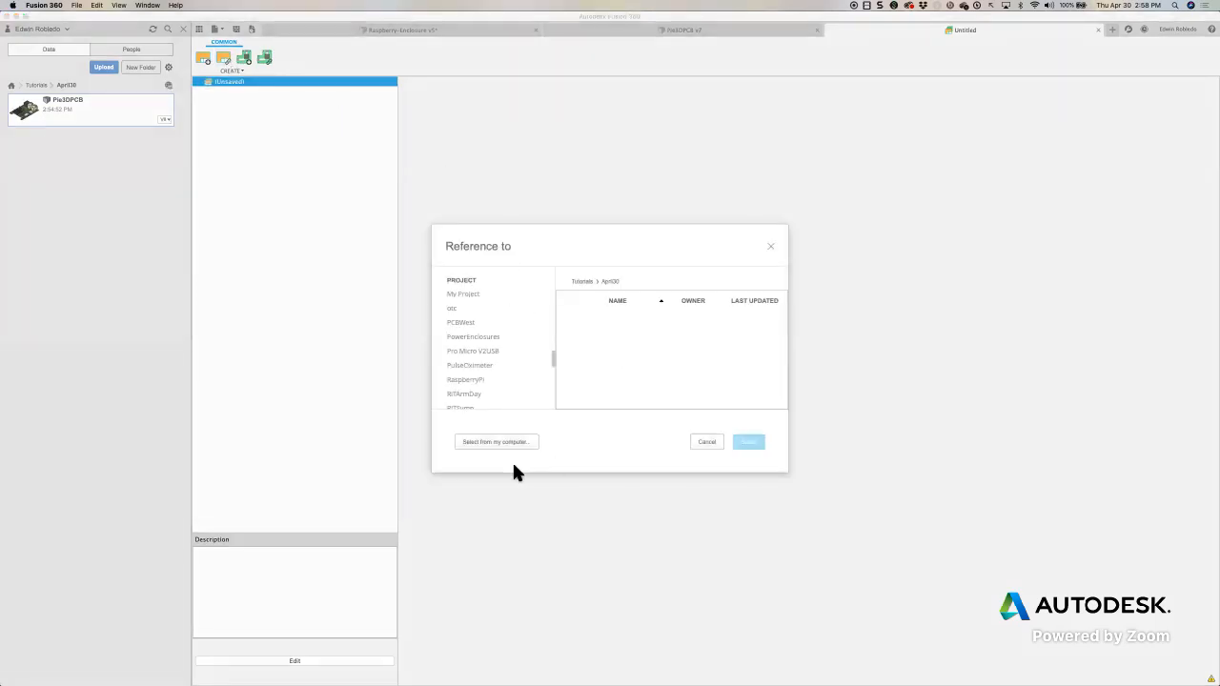
left_click(496, 442)
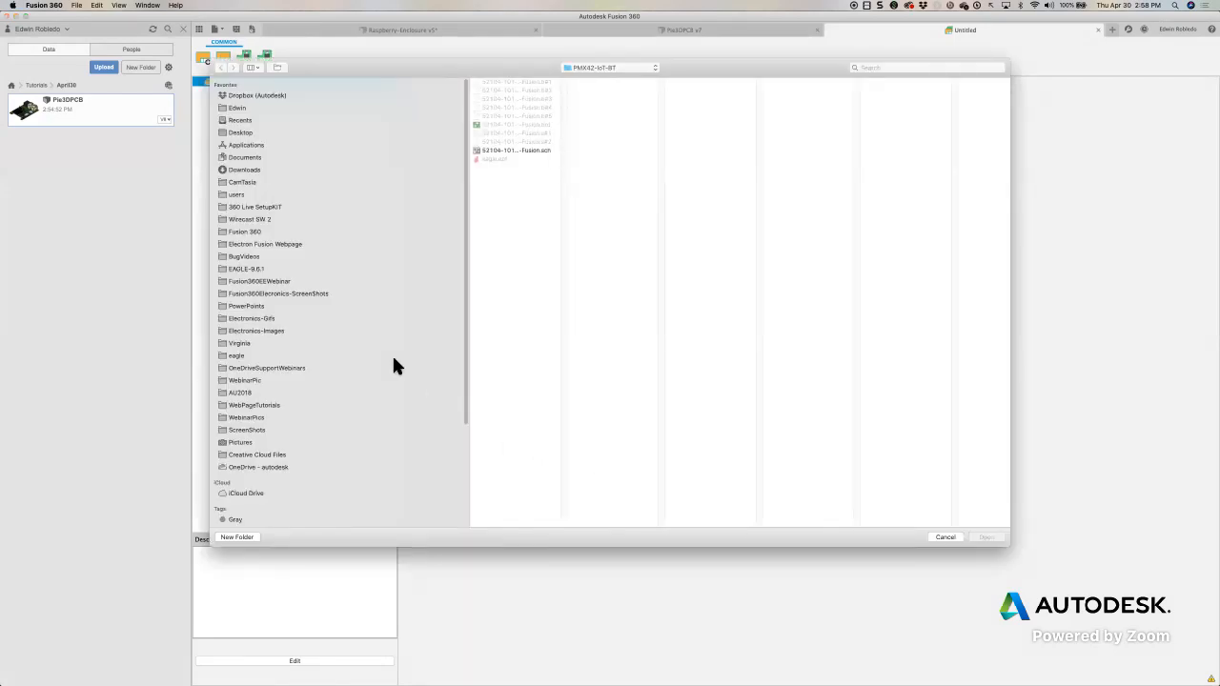
left_click(240, 356)
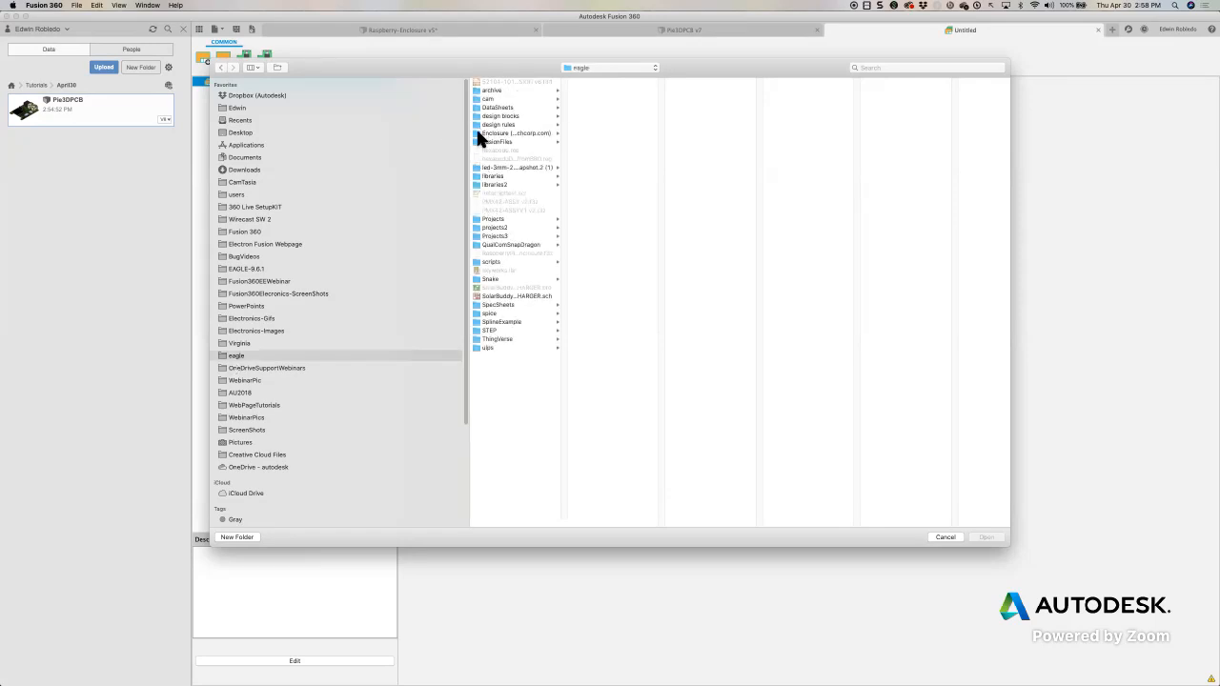
left_click(502, 218)
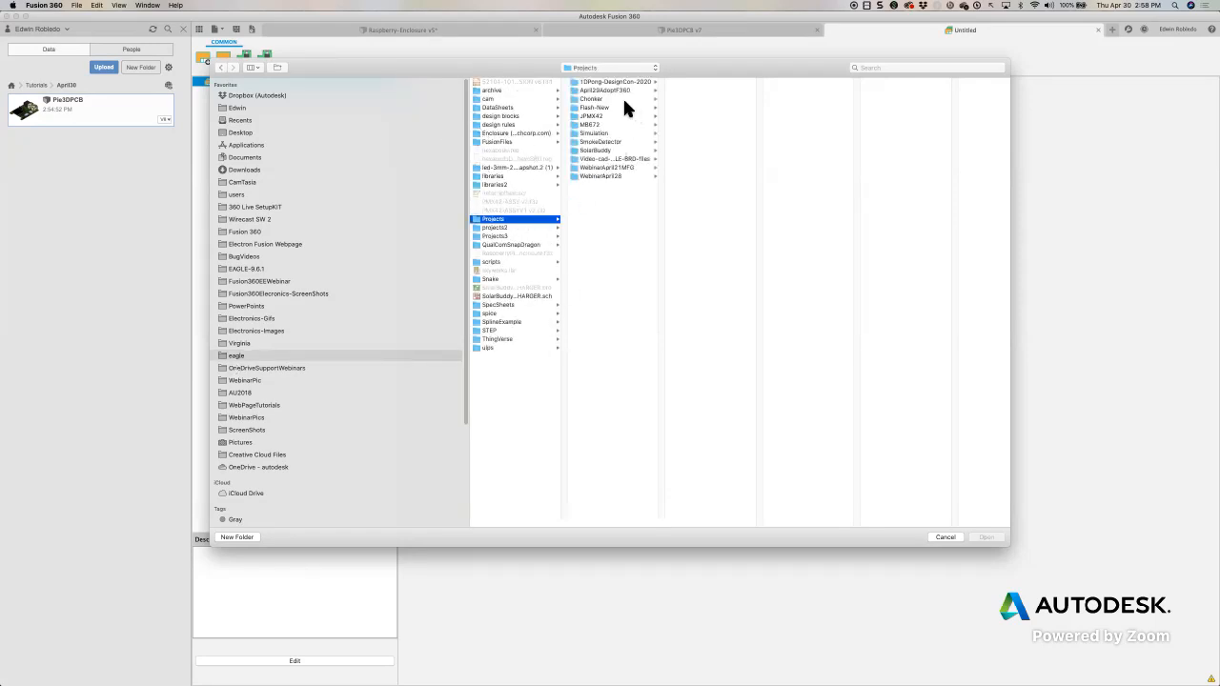
left_click(597, 92)
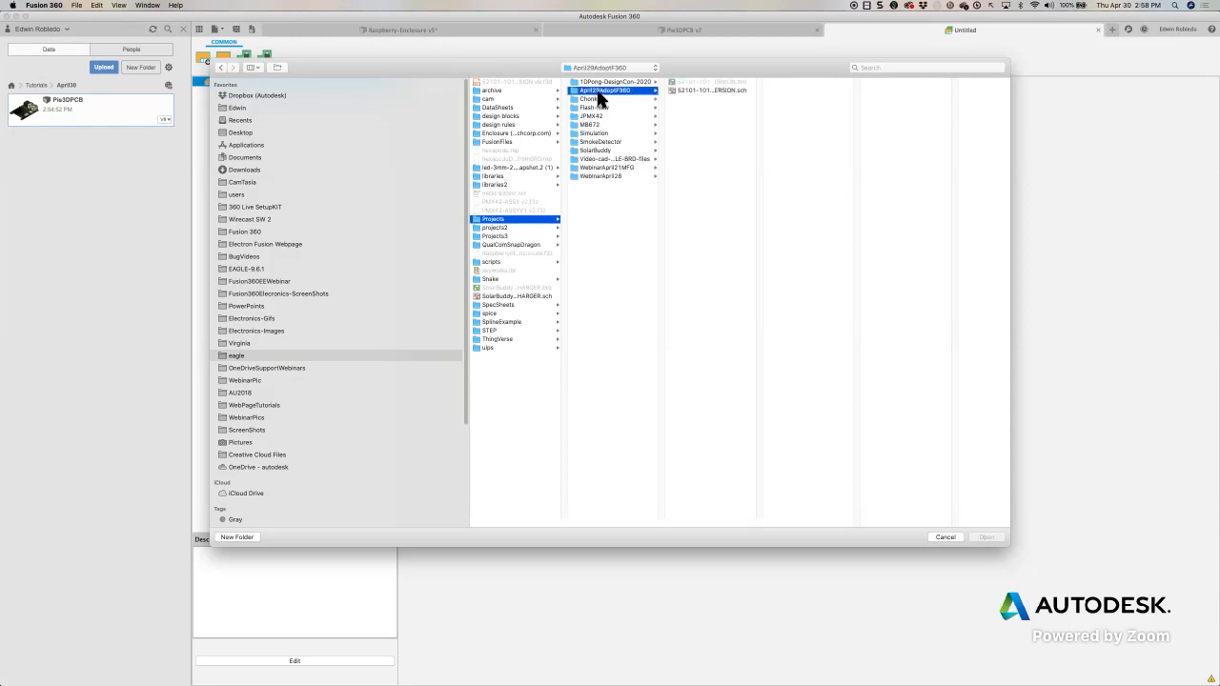
left_click(603, 177)
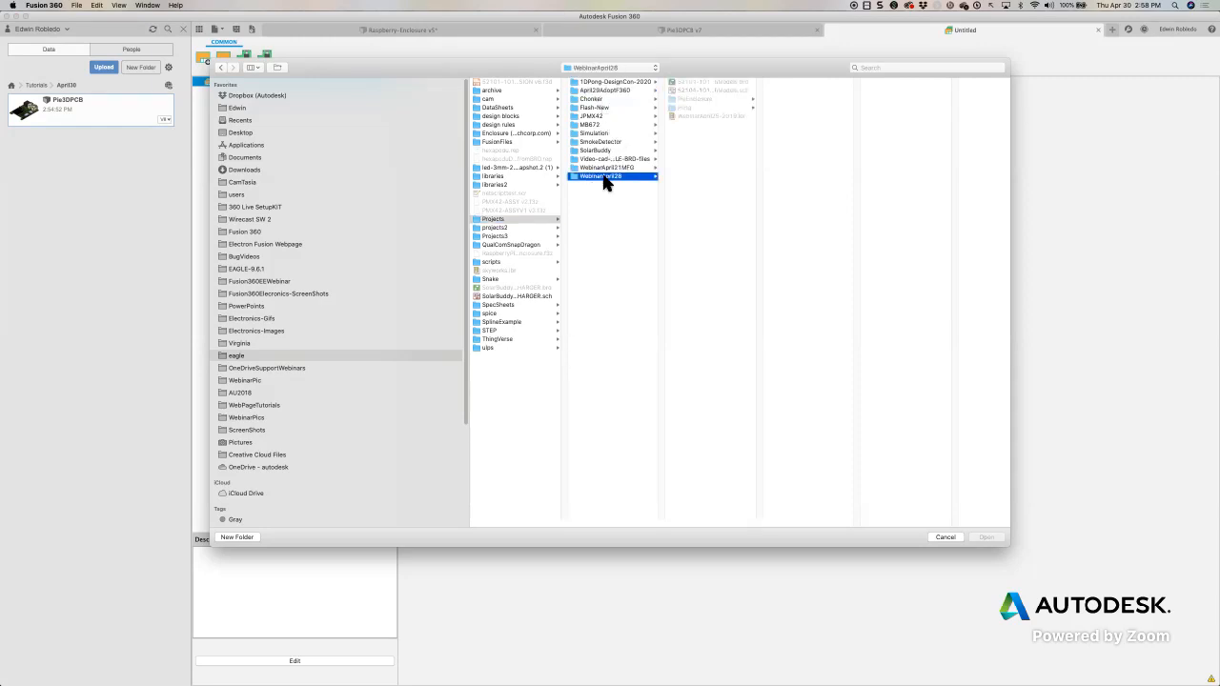
left_click(698, 99)
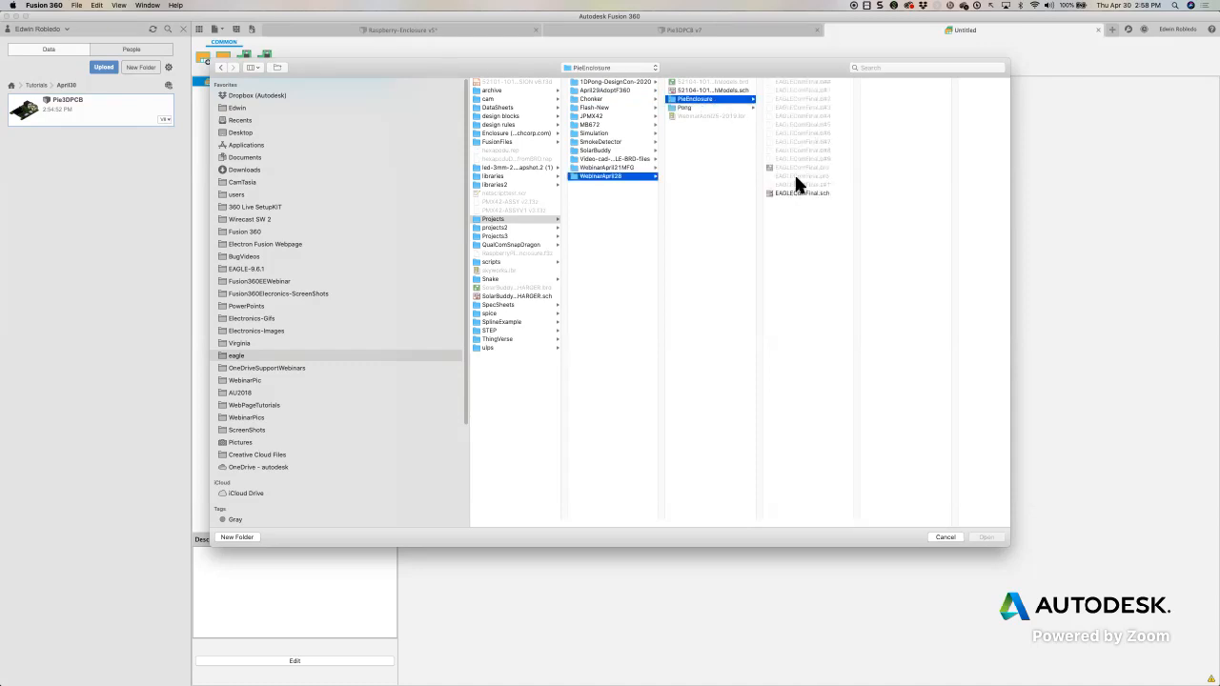
left_click(796, 193)
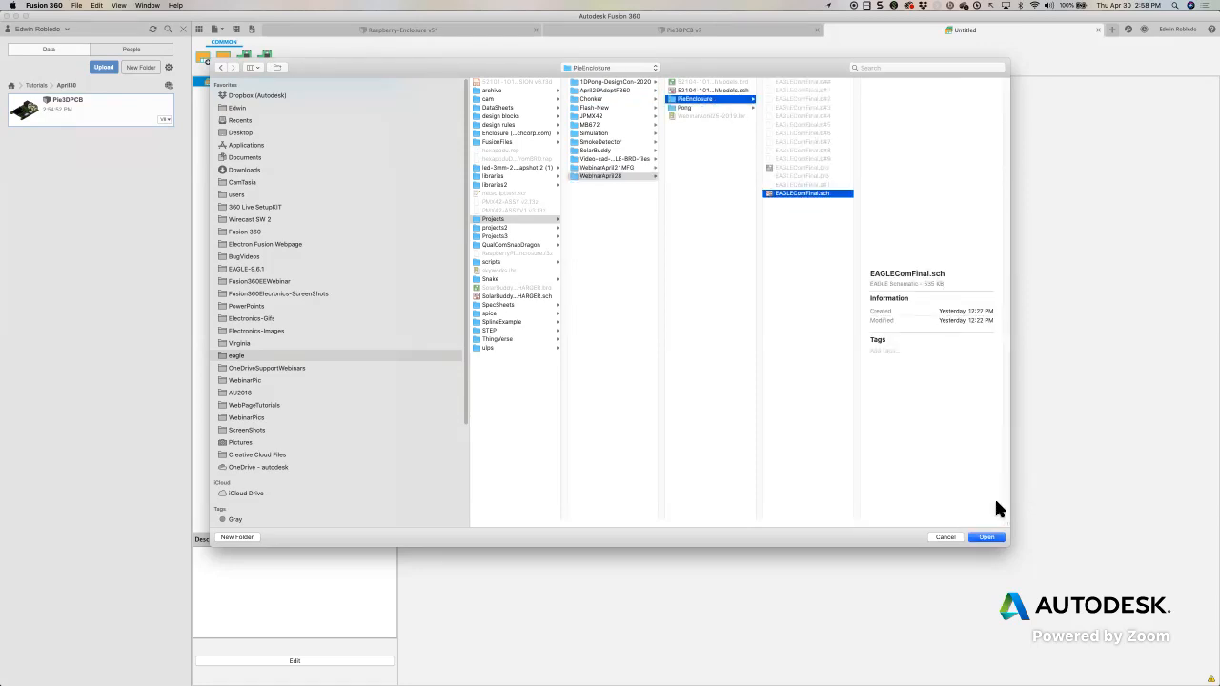
left_click(989, 537)
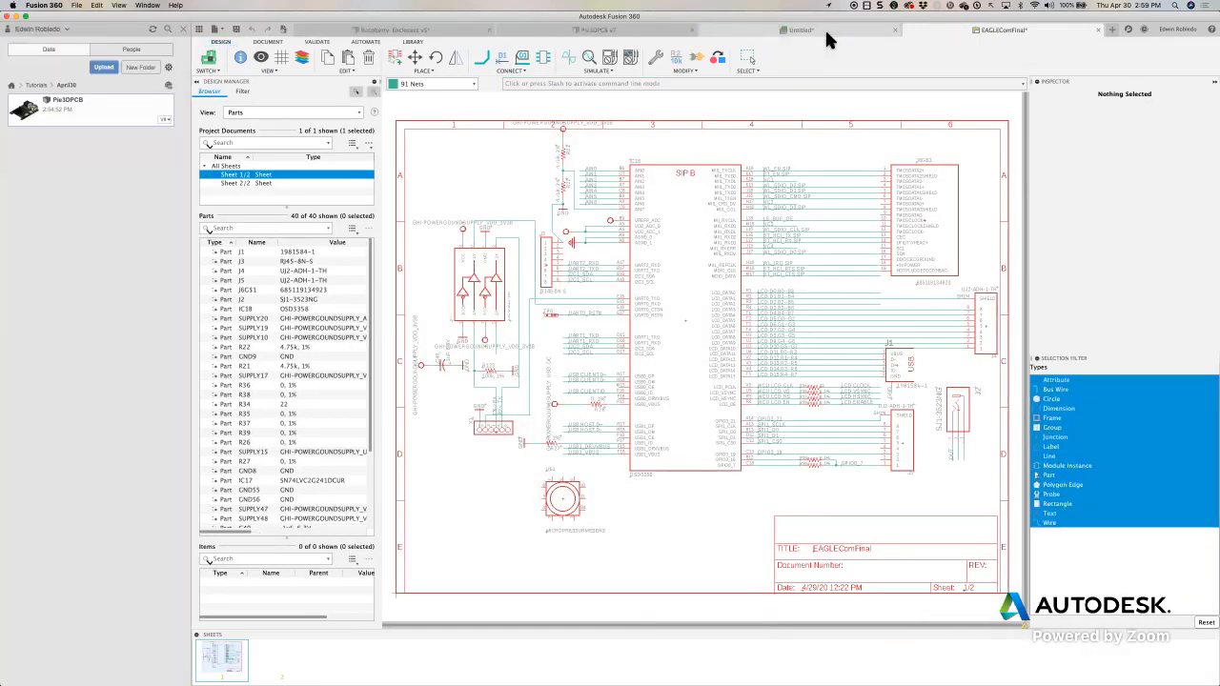
Step: Reference the local board file EAGLEComFinal.brd from the PieEnclosure folder in the untitled electronics design
left_click(826, 39)
left_click(265, 59)
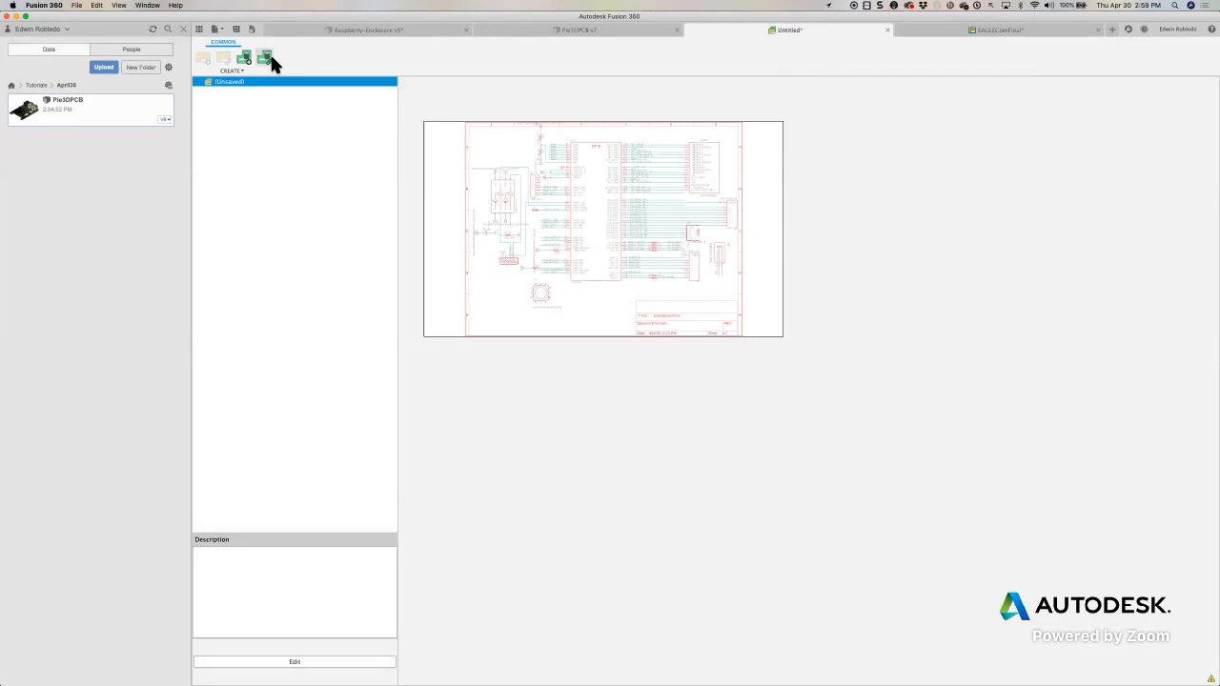
left_click(511, 441)
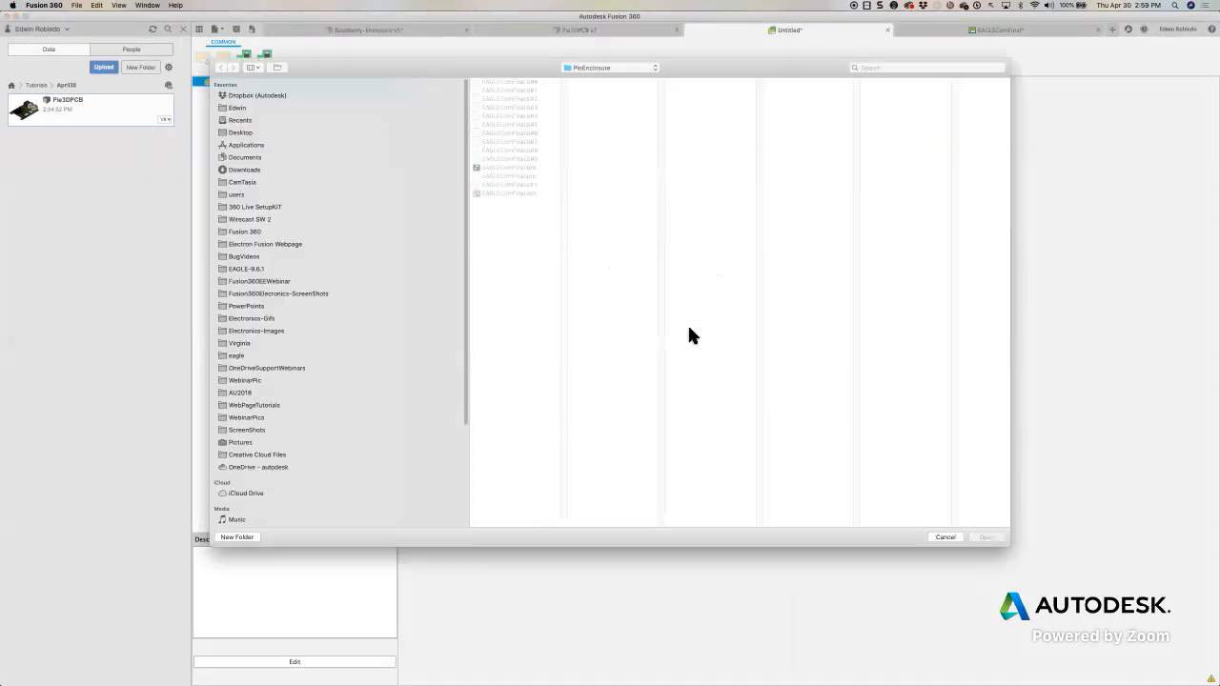
left_click(527, 167)
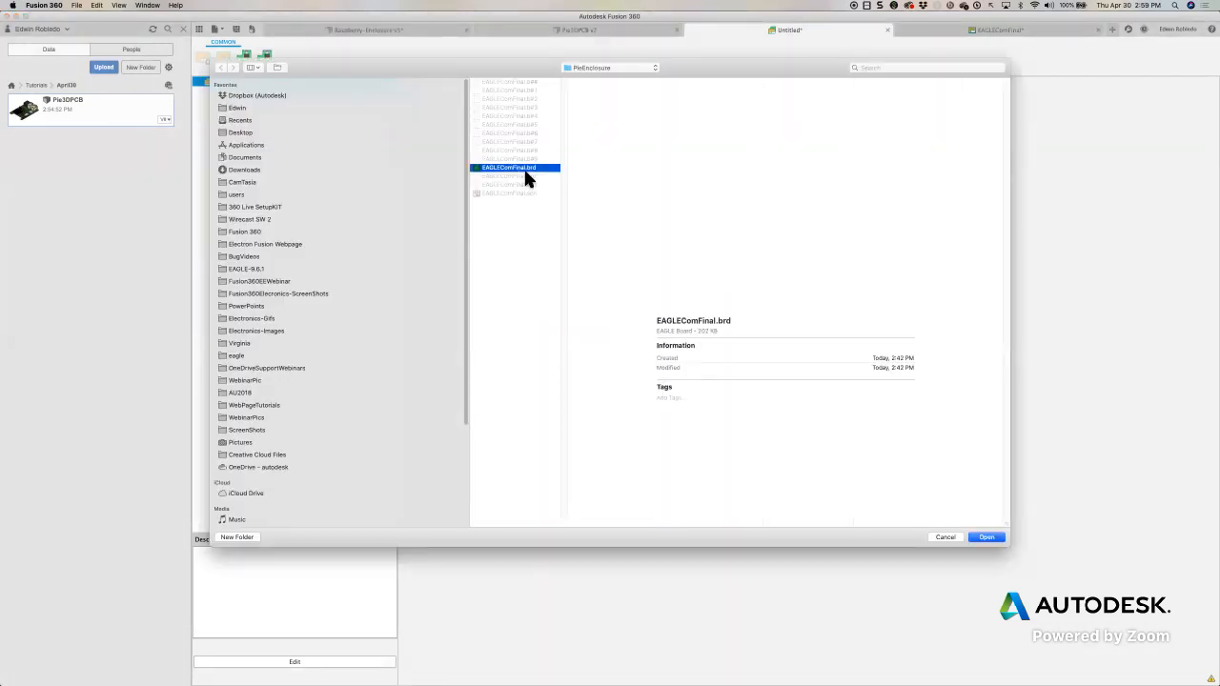
left_click(988, 537)
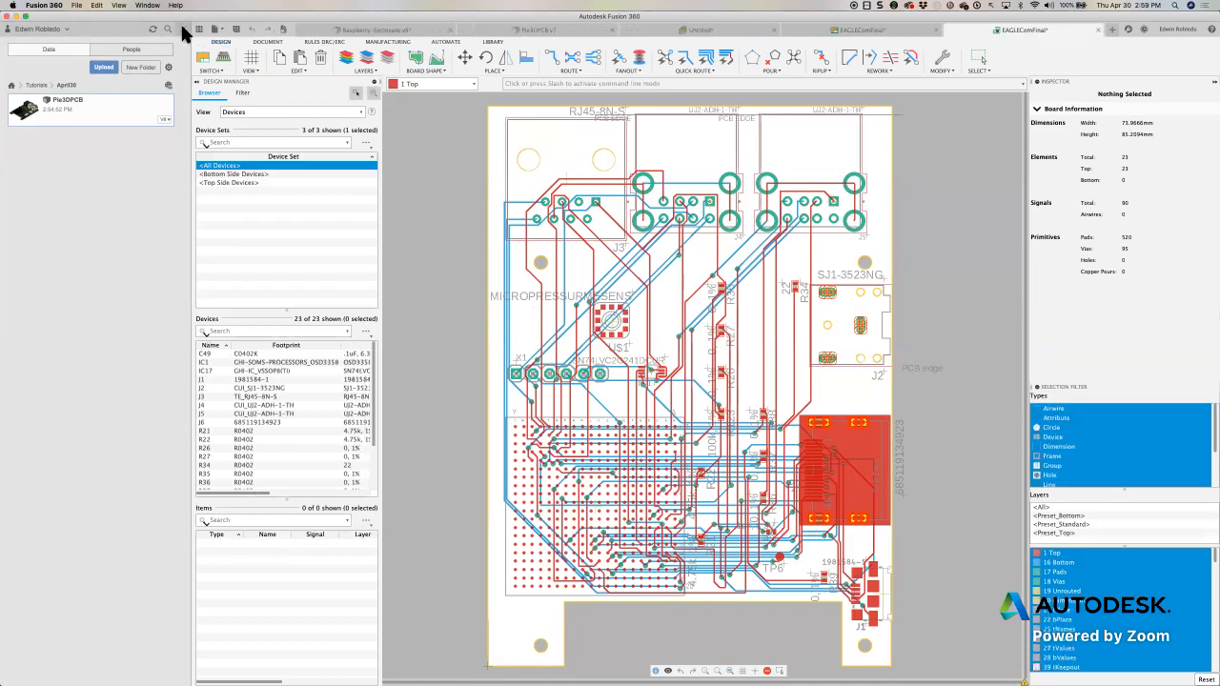
Step: Hide the project data panel and examine the imported board layout around U$1 and IC17 up close
left_click(184, 29)
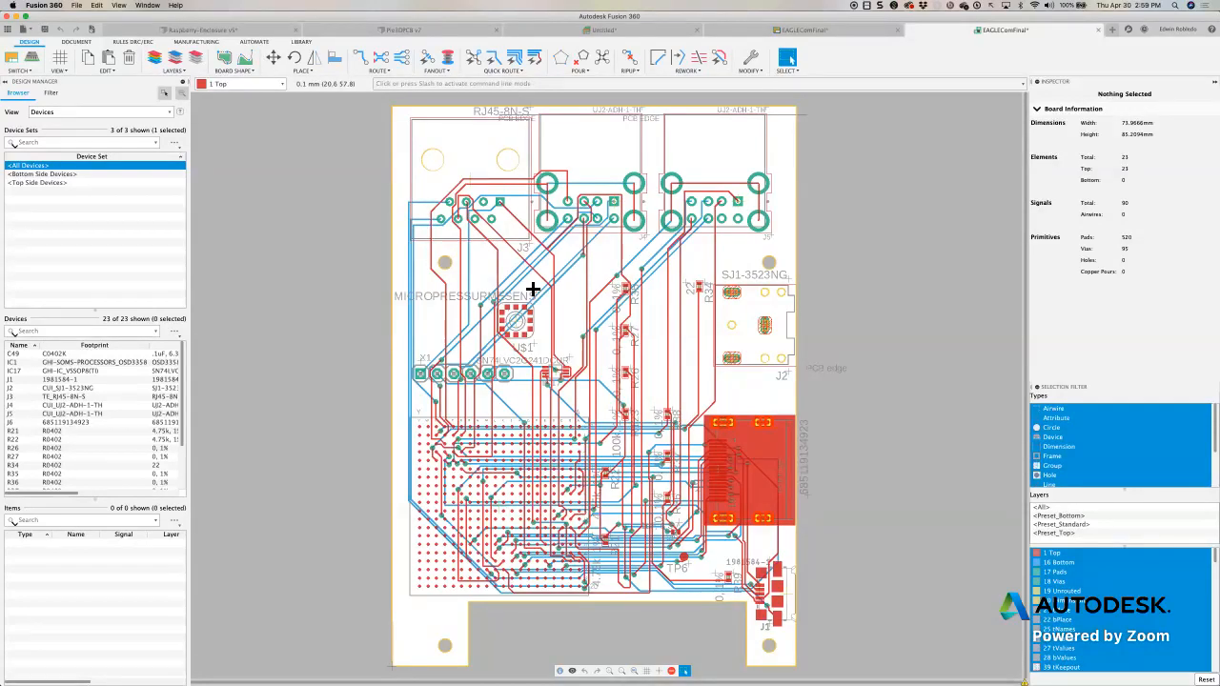
scroll(531, 288, "up", 2)
scroll(420, 292, "up", 4)
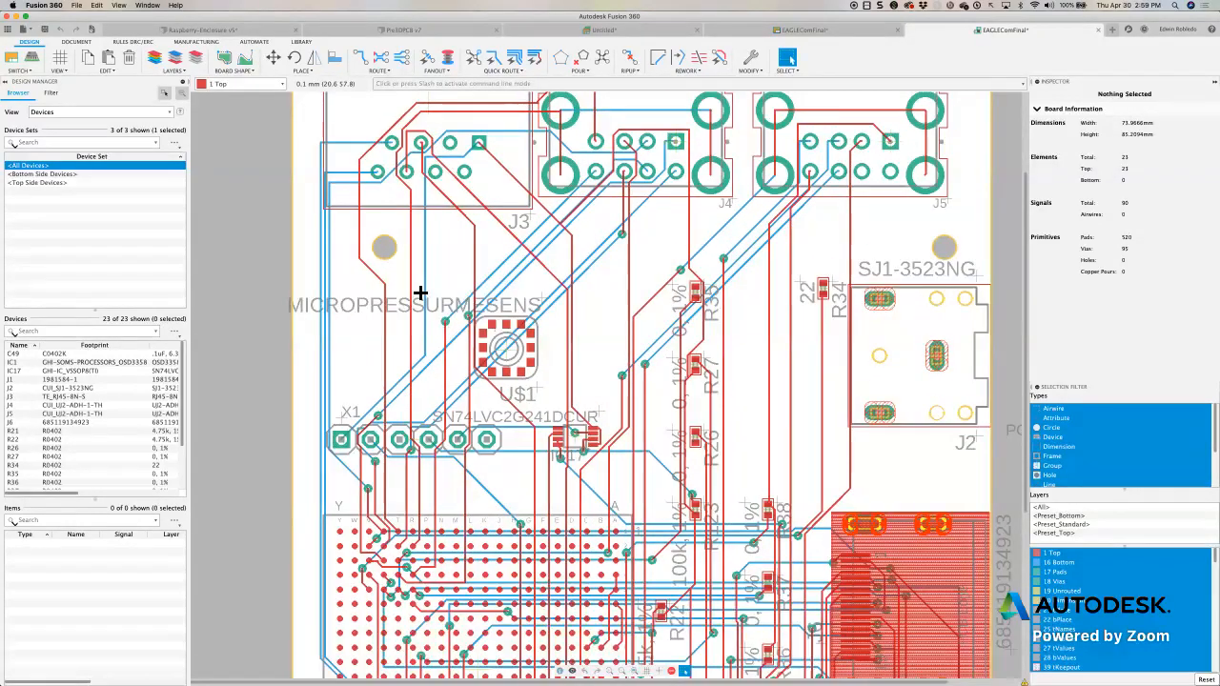
scroll(420, 292, "down", 3)
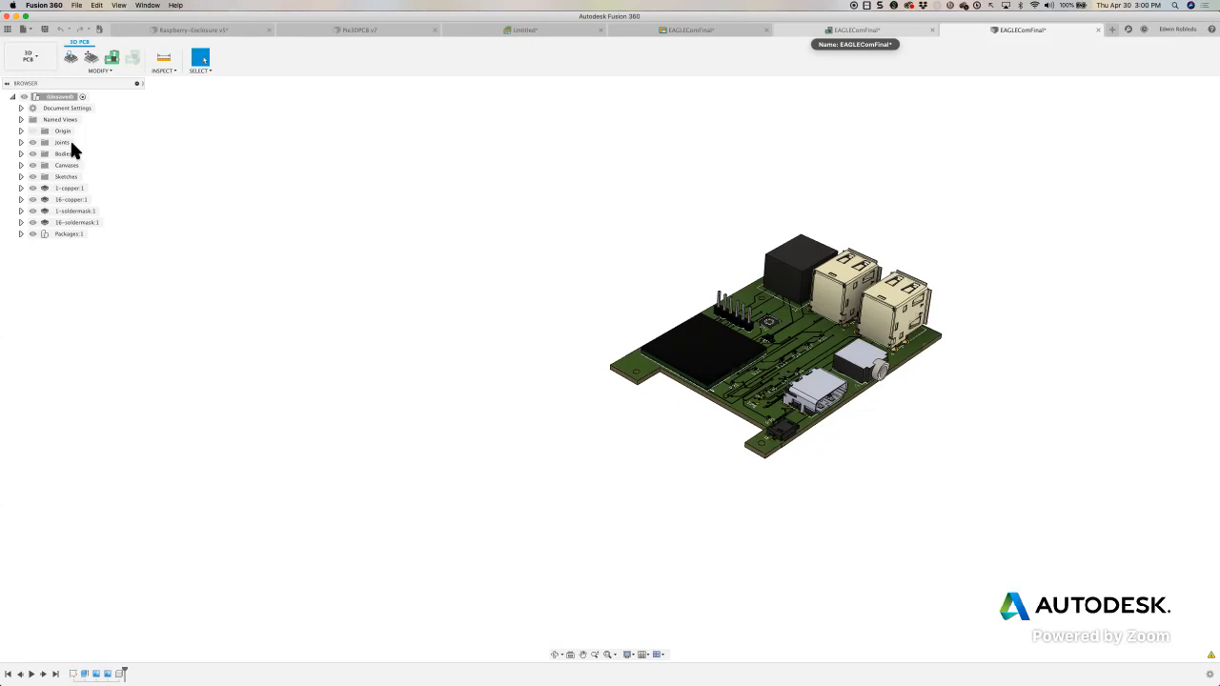
Step: Return to the EAGLEComFinal board layout and review the file types offered for exporting it, without exporting
key("super+Tab")
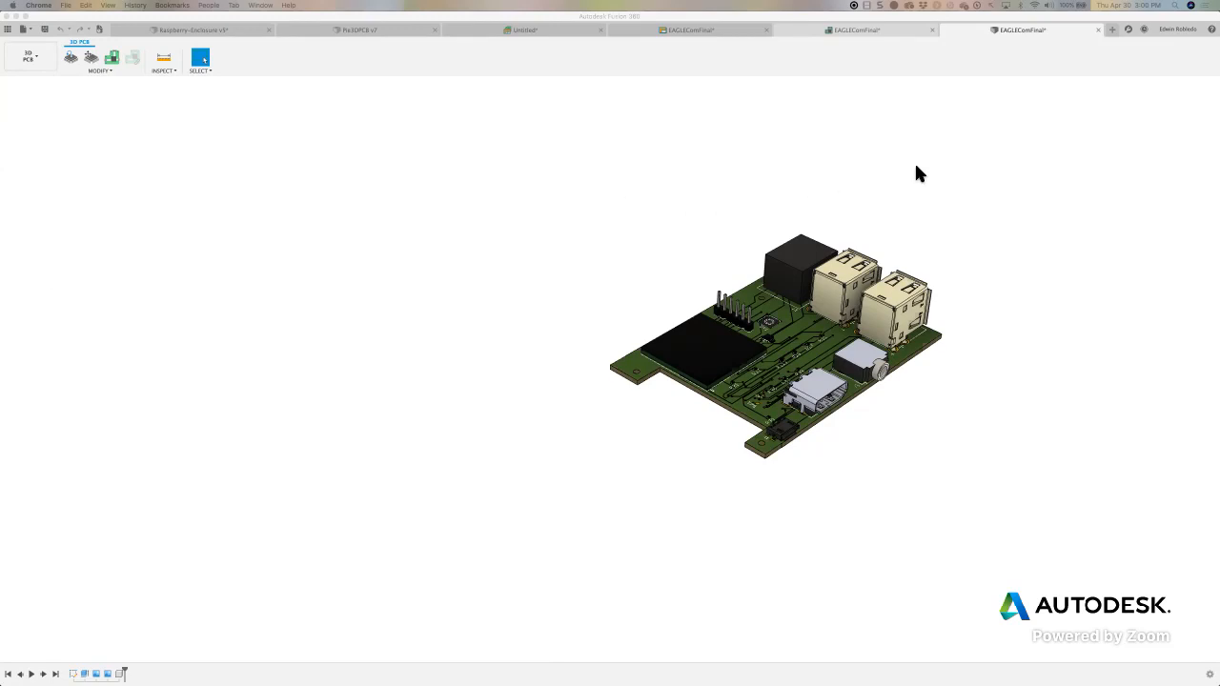
left_click(849, 31)
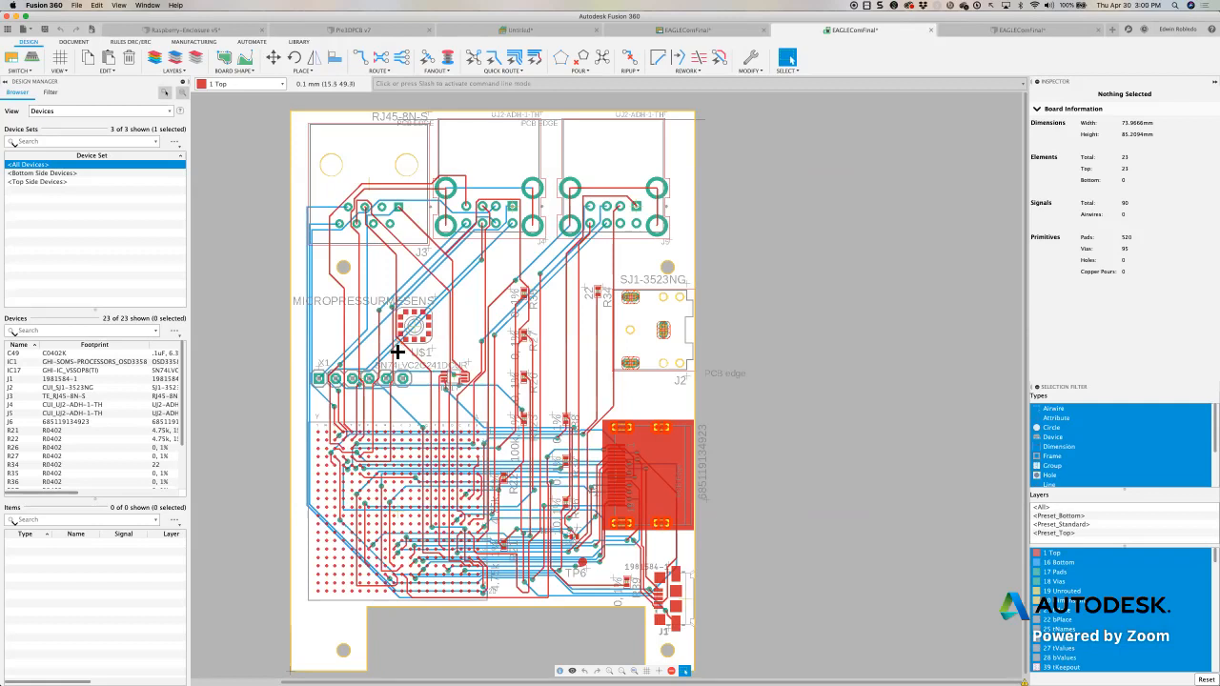
left_click(21, 30)
left_click(36, 133)
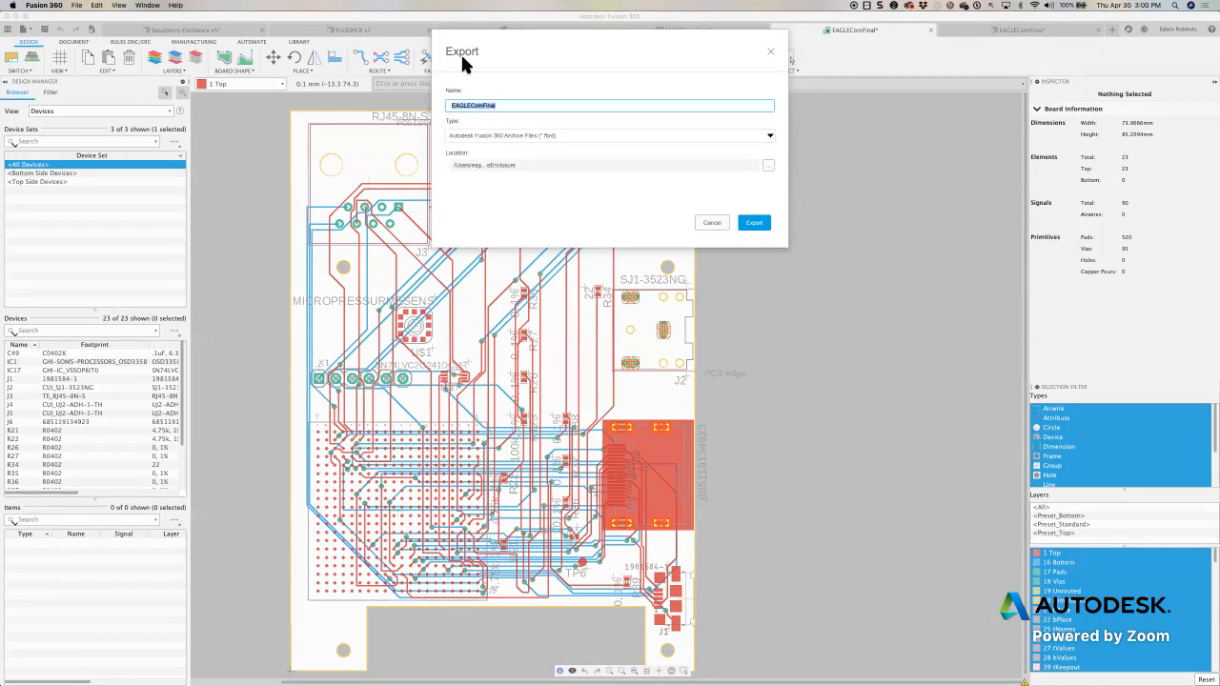
left_click_drag(463, 62, 340, 142)
left_click(565, 217)
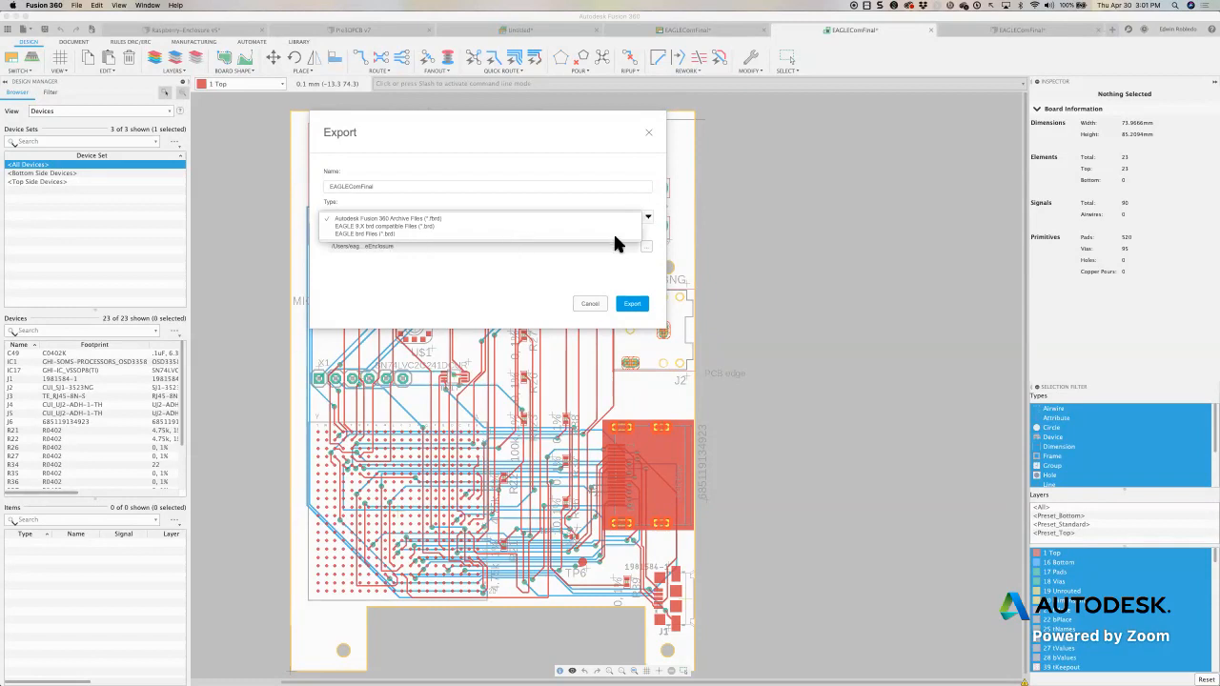
left_click(647, 125)
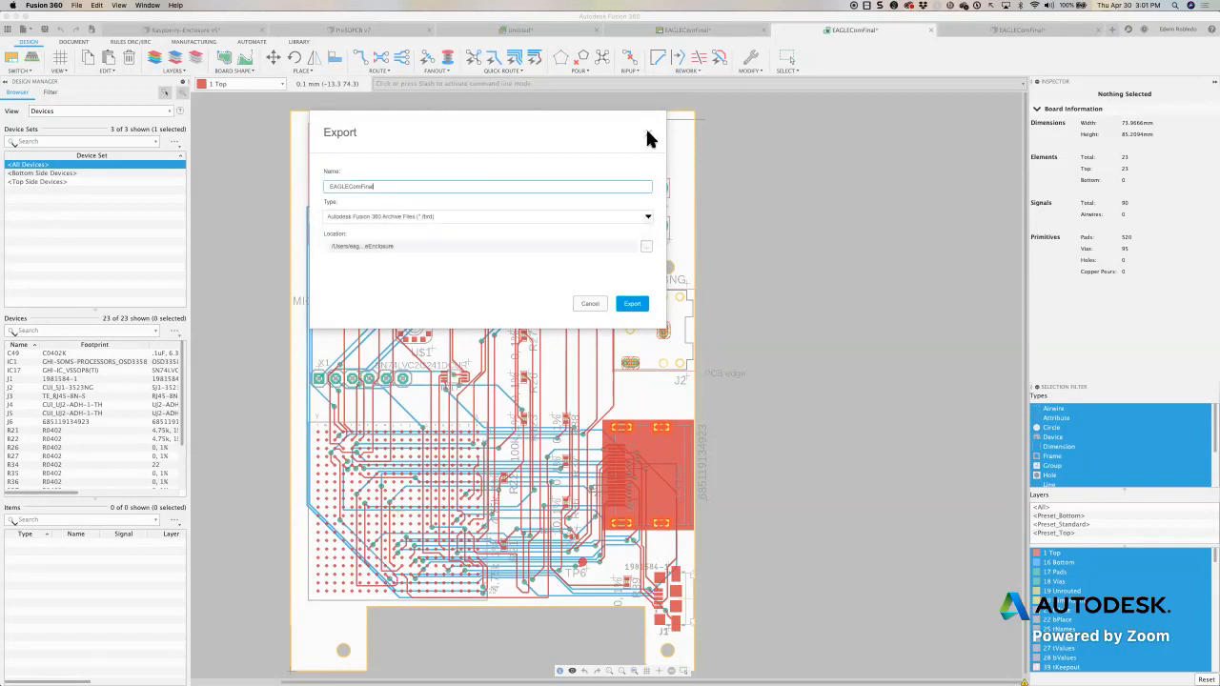
left_click(648, 133)
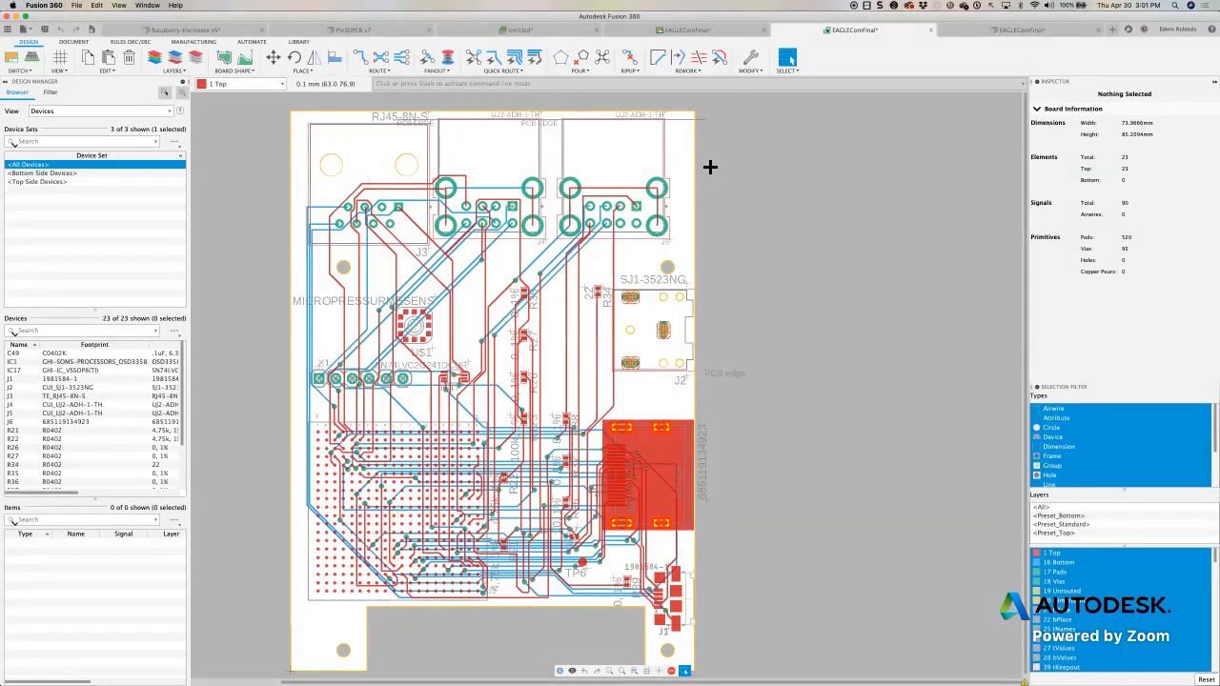
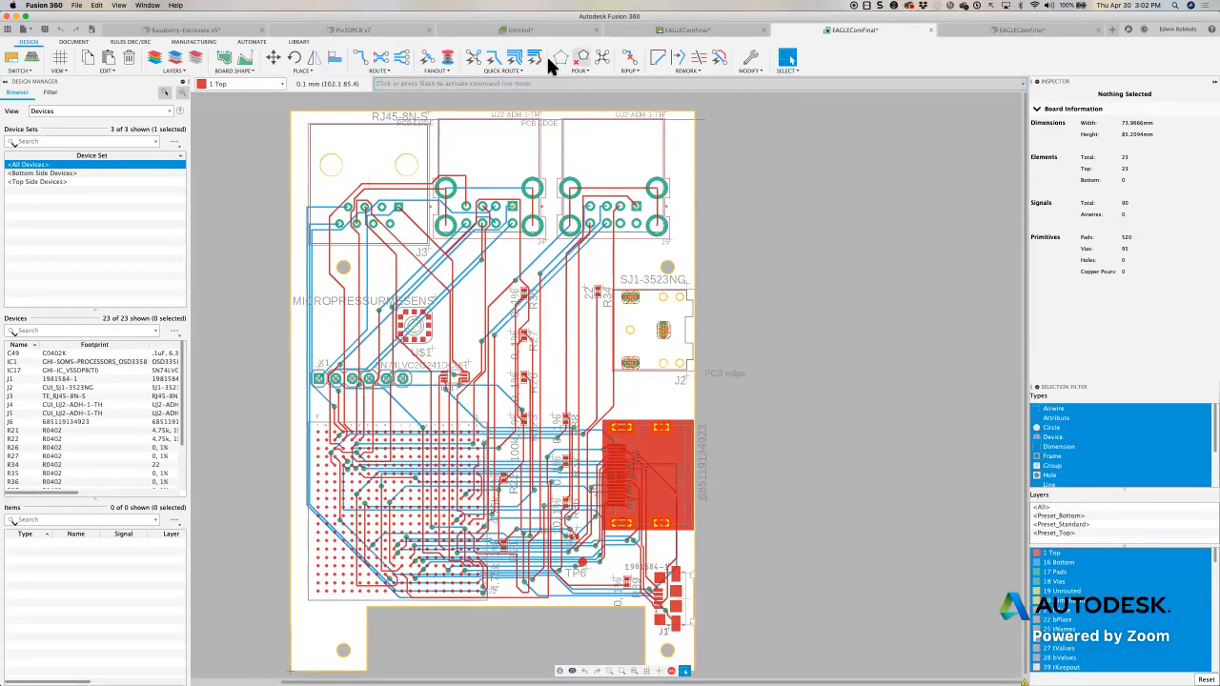
mouse_move(802, 675)
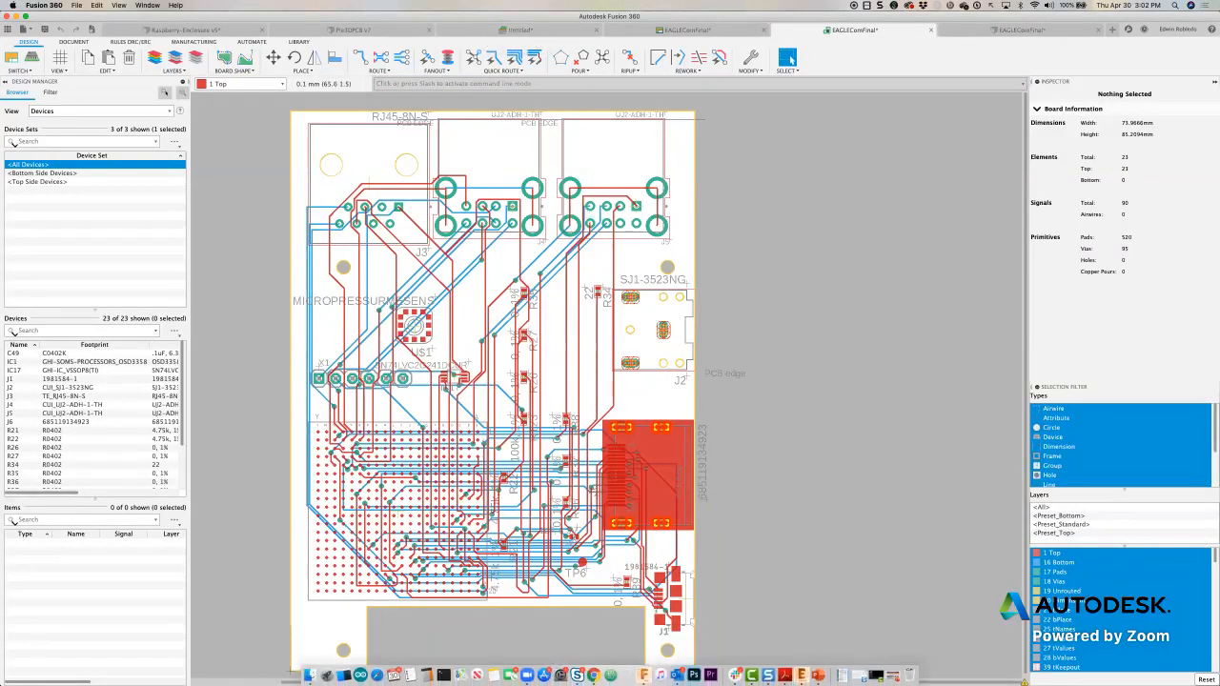